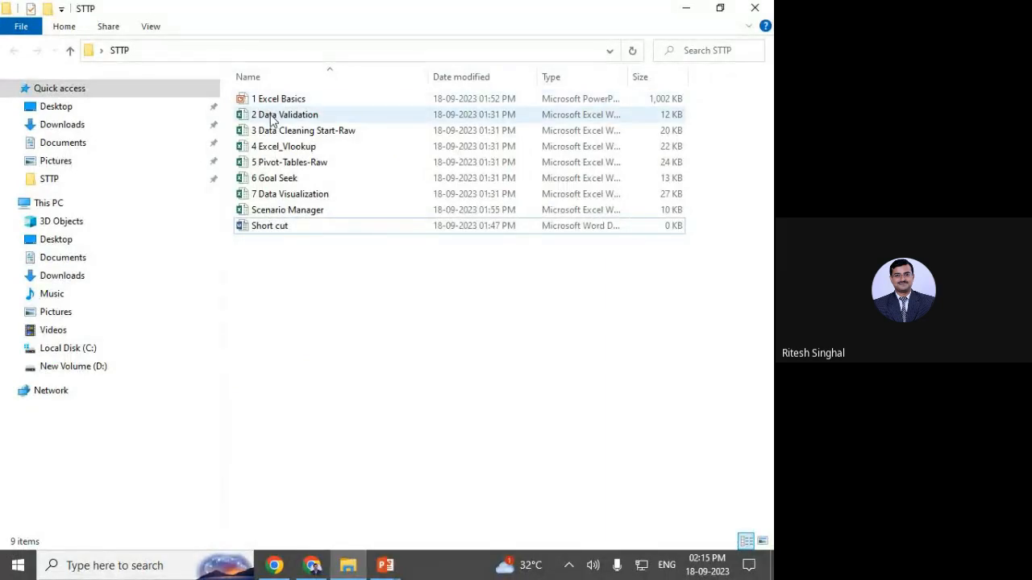
Return to the Content slide in the running slide show and pen-mark the item on entering data with validation.
mouse_move(387, 569)
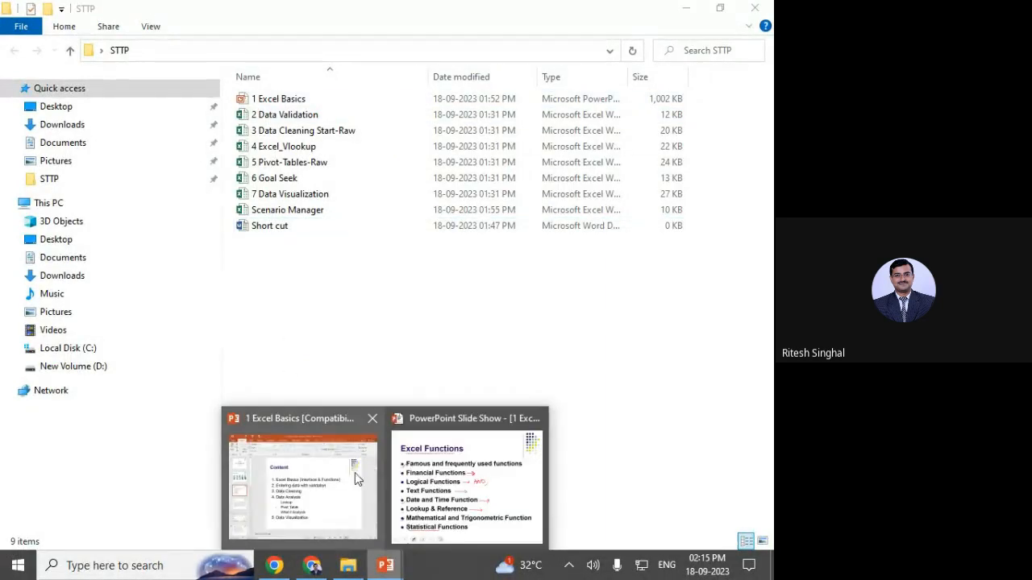
left_click(424, 477)
key("Left")
key("Left")
key("Left")
key("Left")
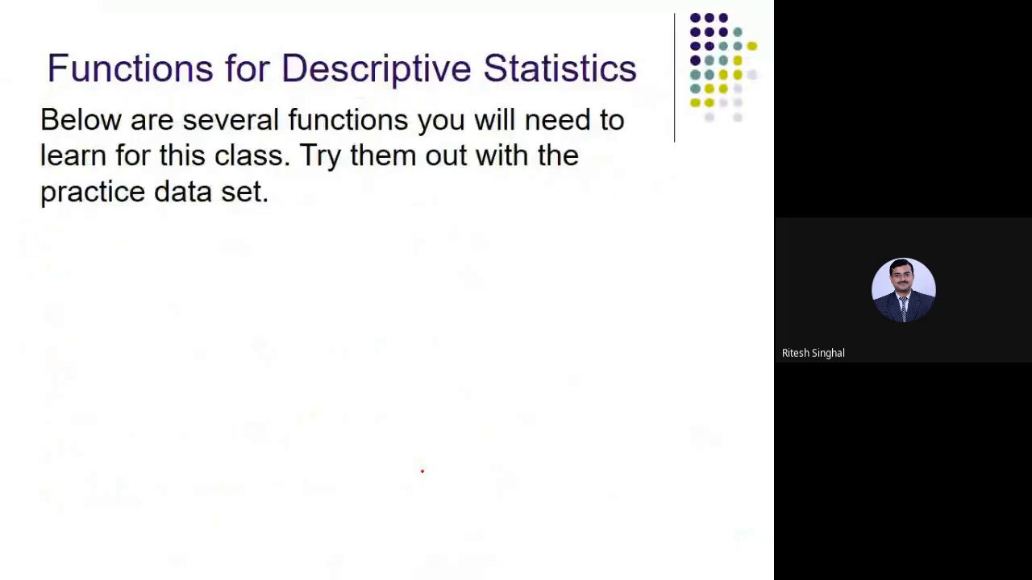
key("Left")
key("Left")
key("Left")
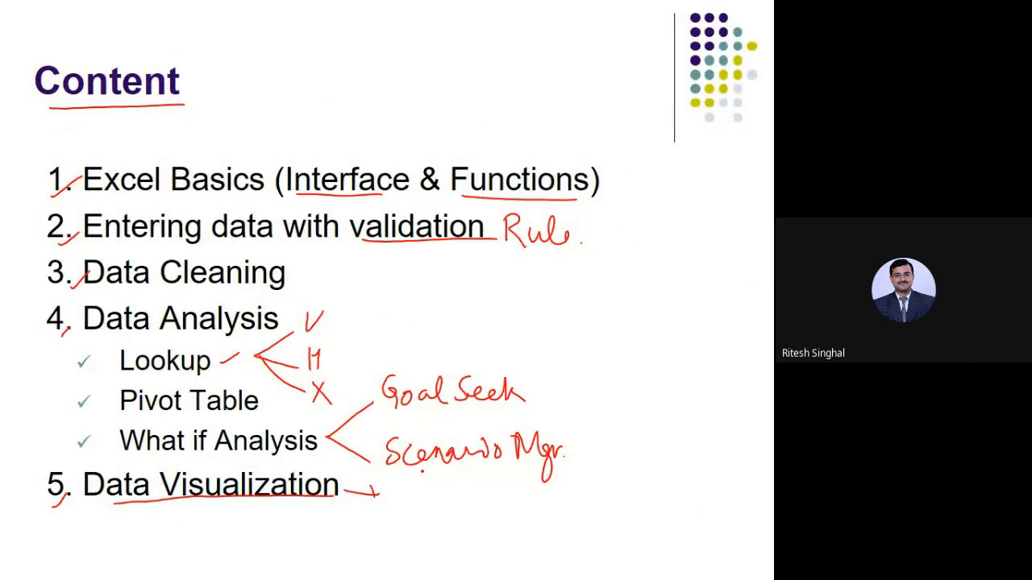
left_click_drag(211, 234, 232, 219)
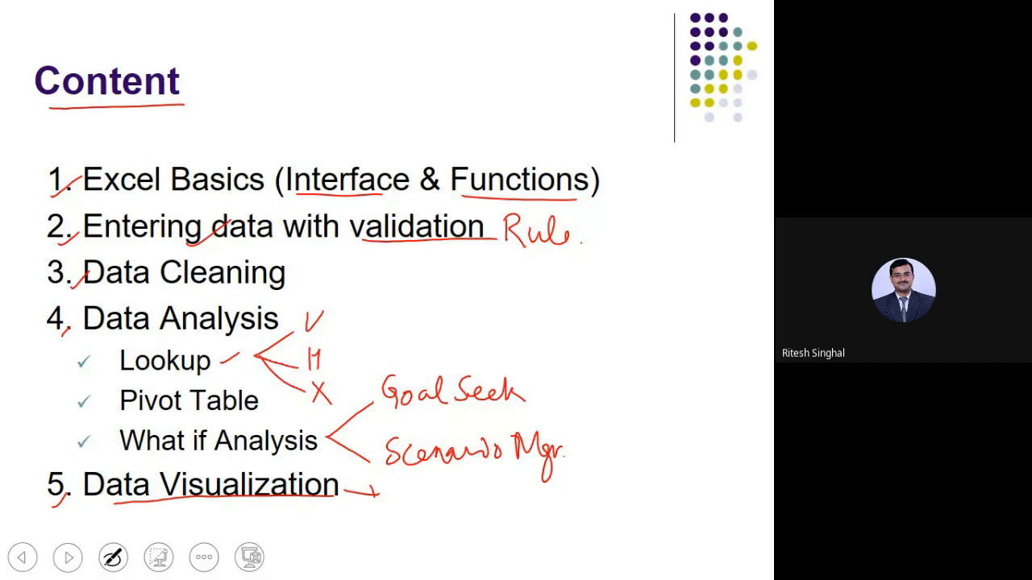
left_click_drag(560, 156, 624, 207)
Switch back to the STTP folder and open the 2 Data Validation workbook.
key("alt+Tab")
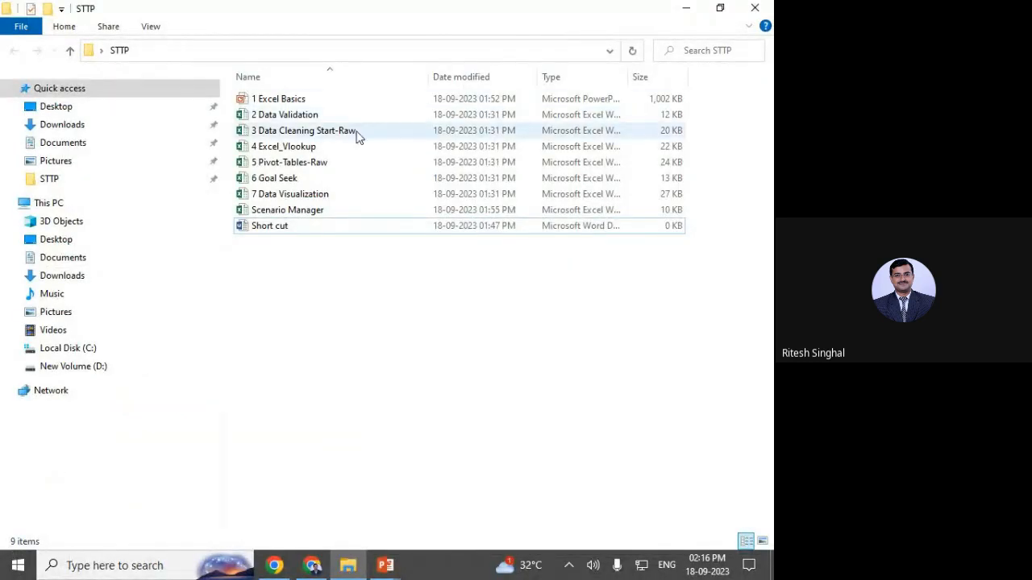
left_click(349, 116)
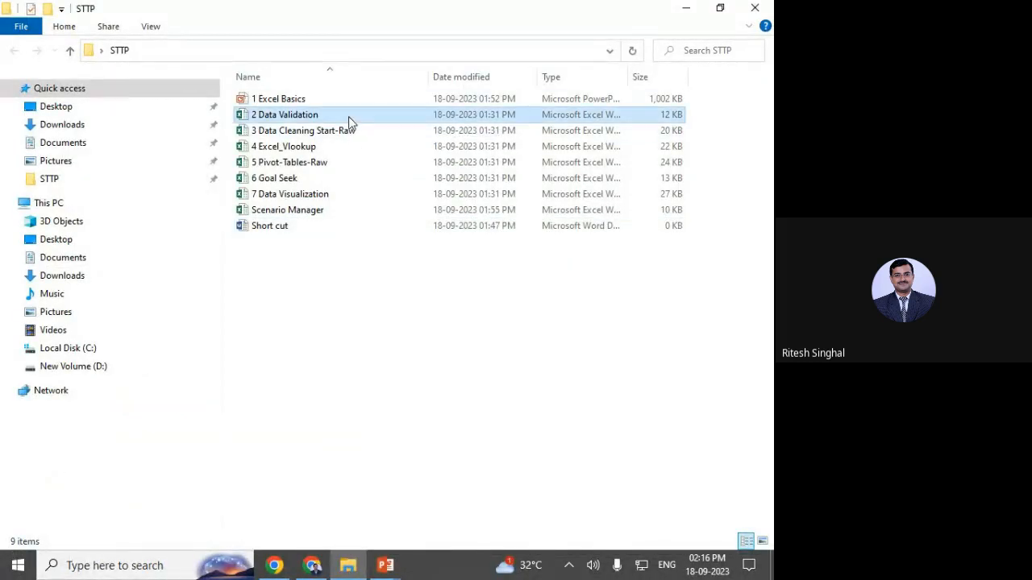
left_click(383, 347)
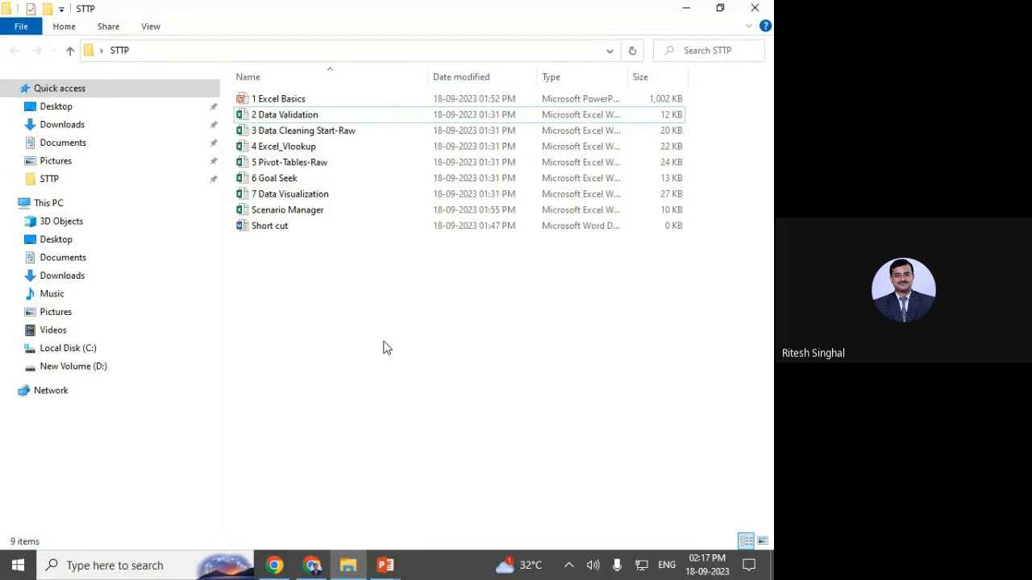
double_click(284, 115)
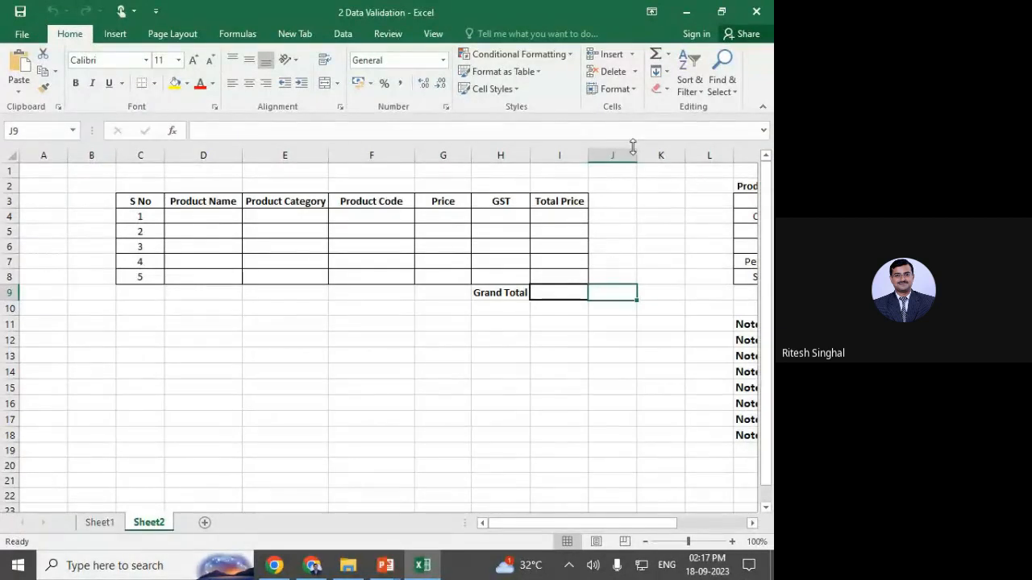
Delete the surplus empty columns from K between the two tables, and the empty column A on Sheet2.
left_click(658, 152)
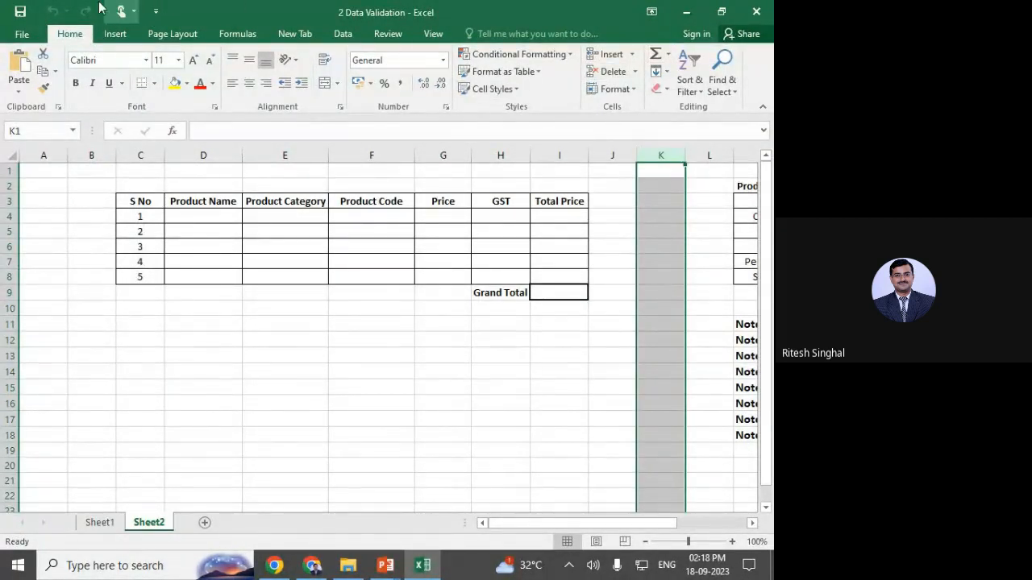
left_click(604, 72)
left_click(44, 155)
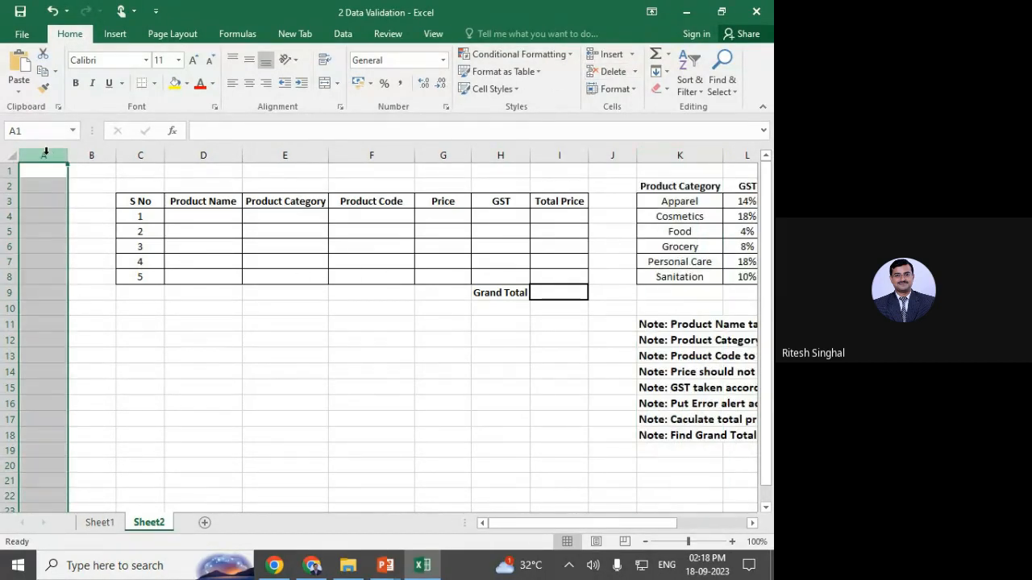
left_click(612, 79)
left_click(451, 340)
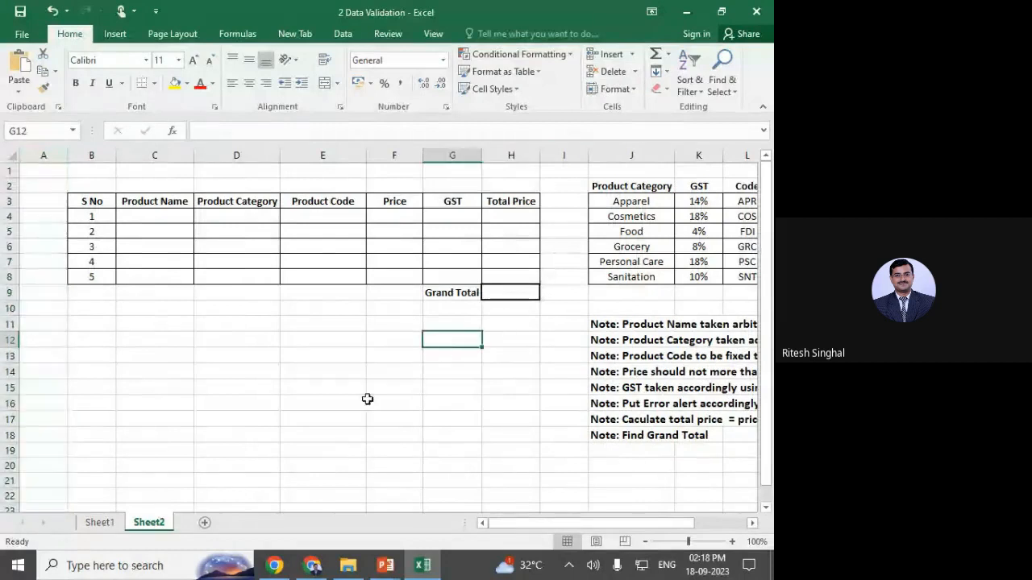
Look over Sheet1, return to Sheet2, and examine the Data Validation dialog's settings without applying any rule.
left_click(100, 522)
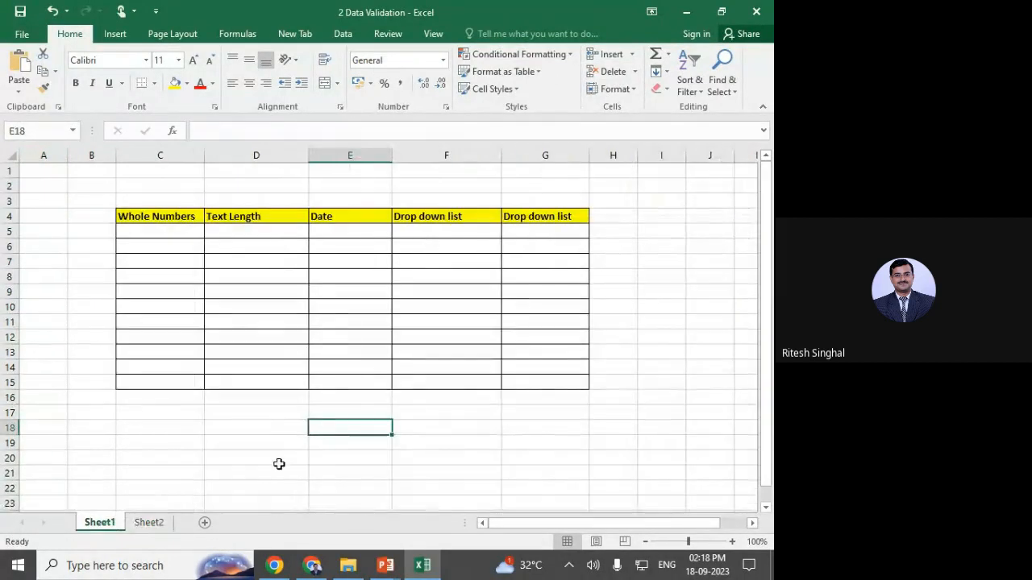
left_click(149, 522)
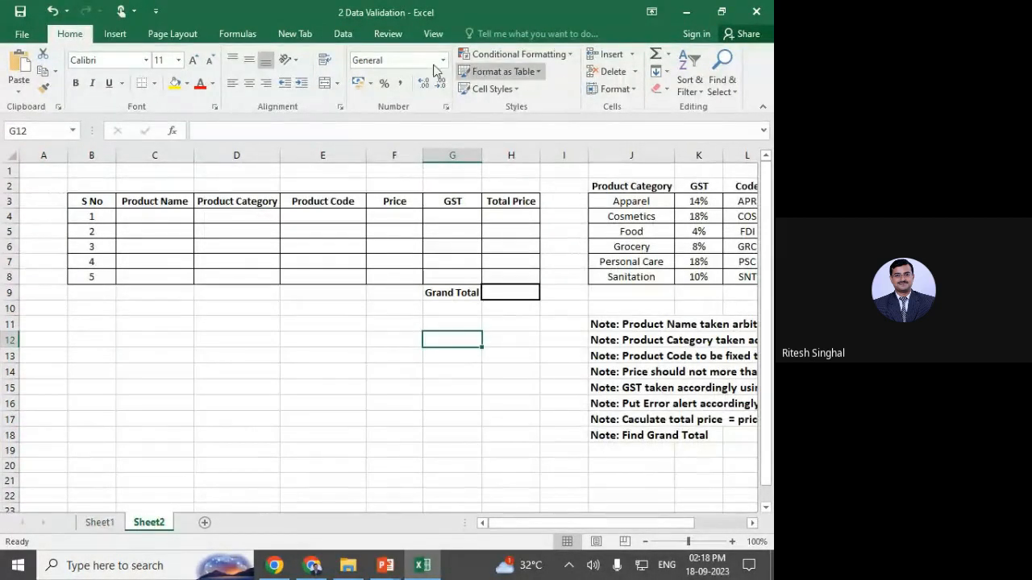
left_click(341, 34)
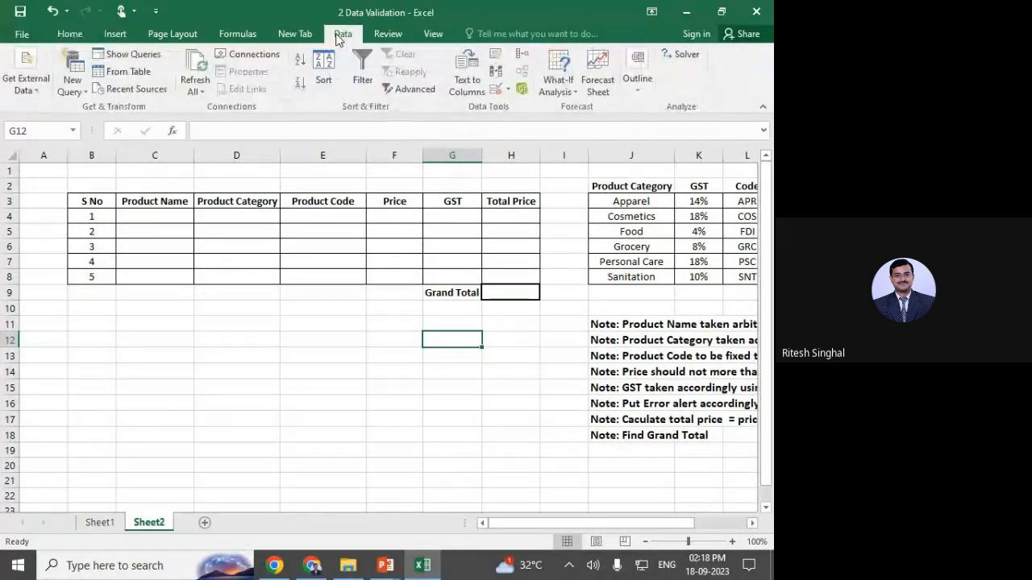
left_click(508, 90)
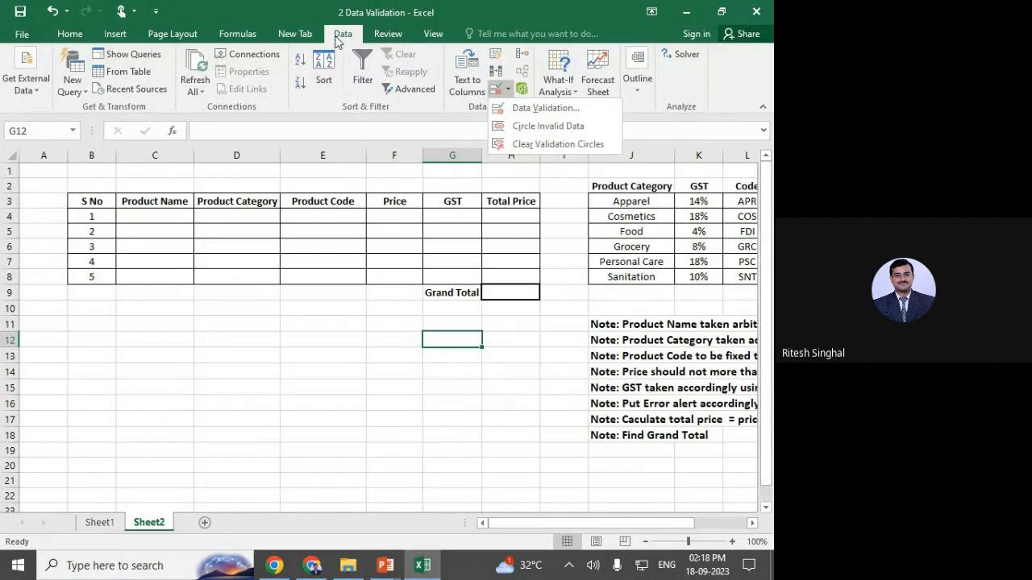
left_click(578, 113)
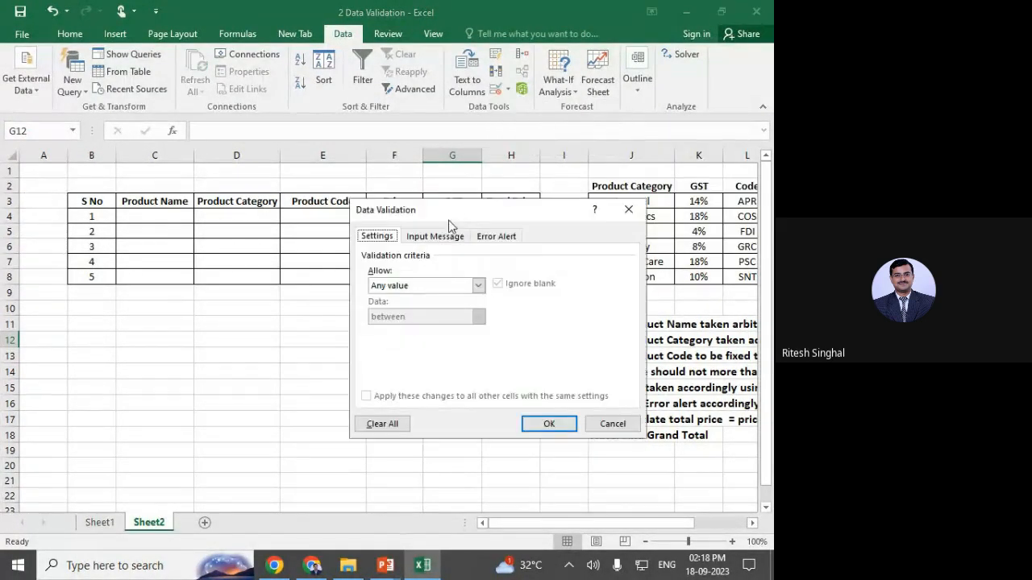
left_click_drag(463, 216, 300, 310)
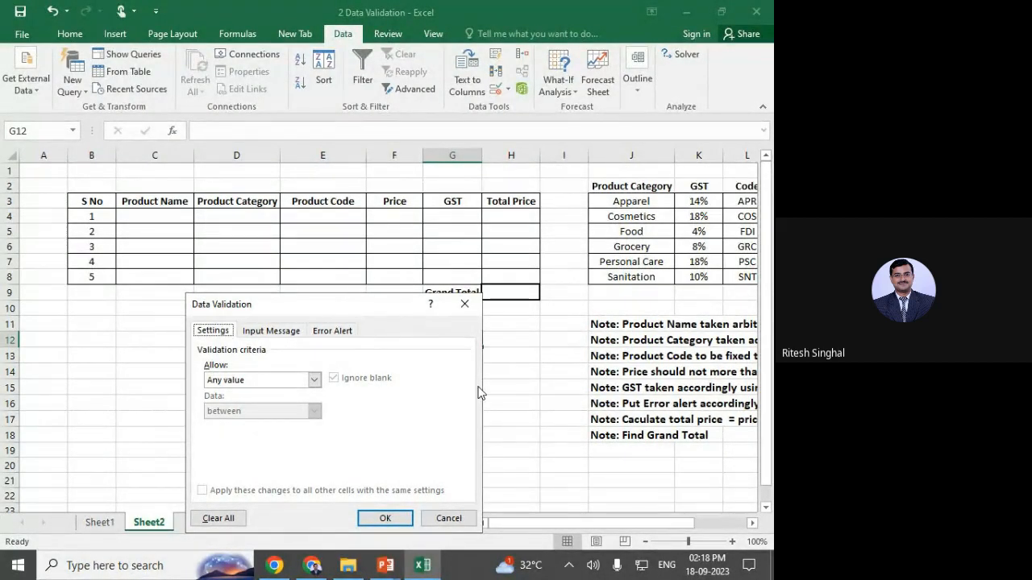
left_click(466, 304)
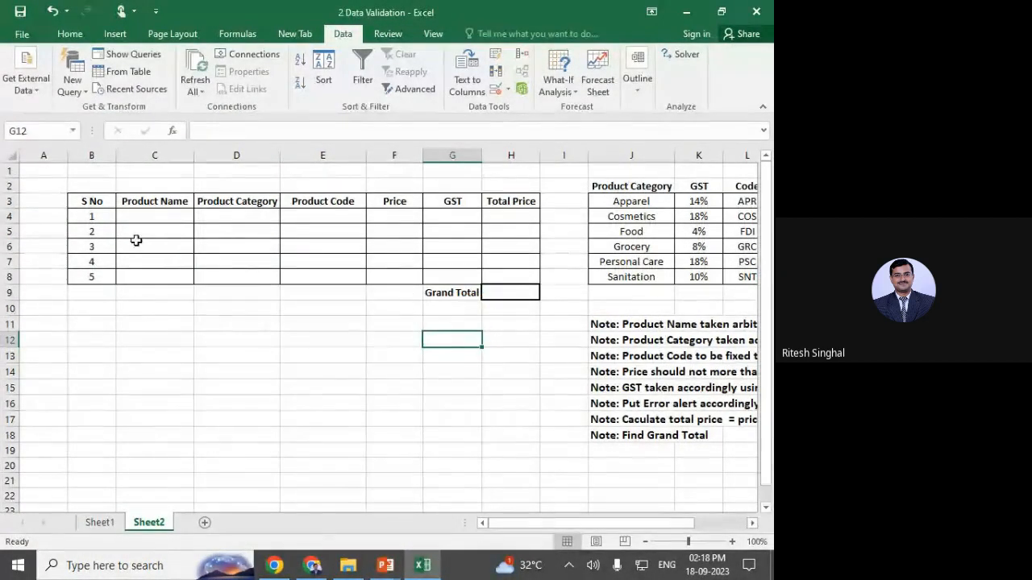
left_click(628, 202)
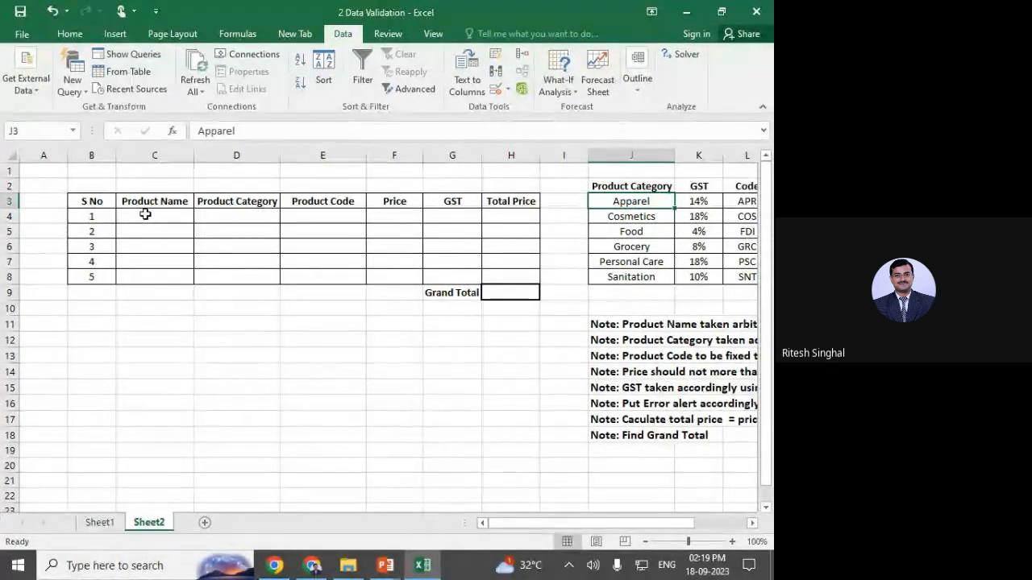
left_click(95, 523)
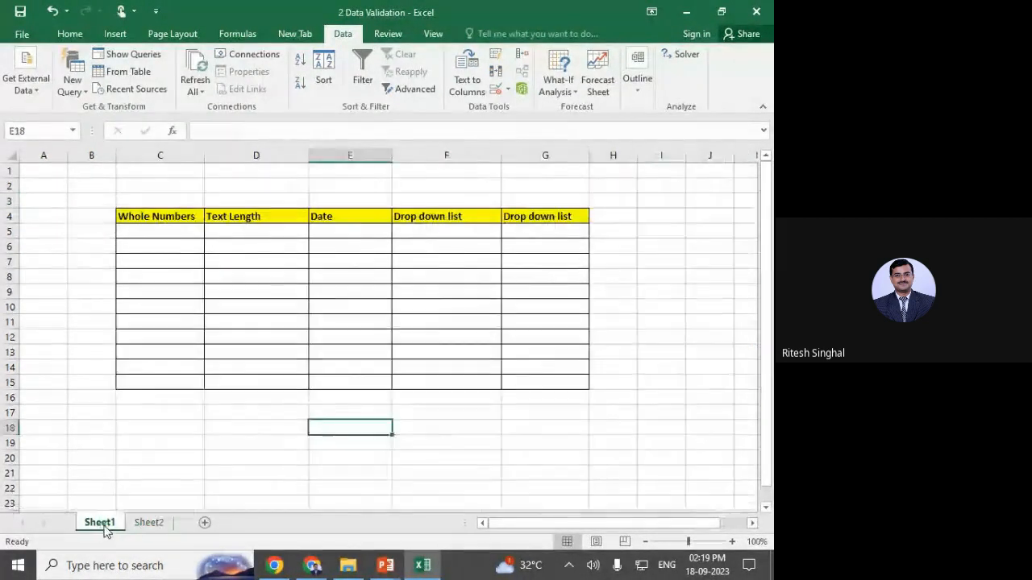
left_click(148, 523)
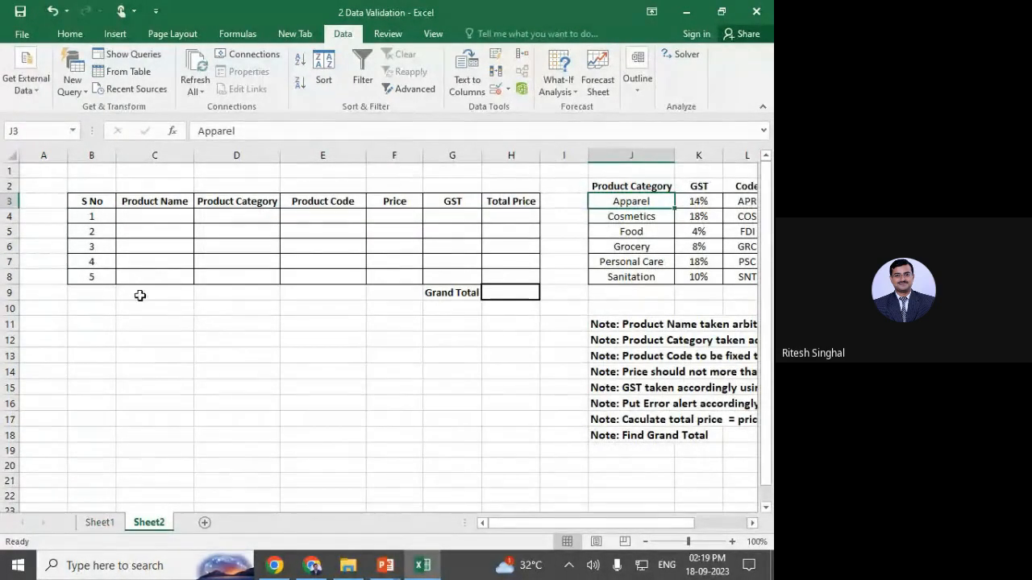
Enter "shirt" as the first product name in cell C4 of Sheet2.
left_click(153, 216)
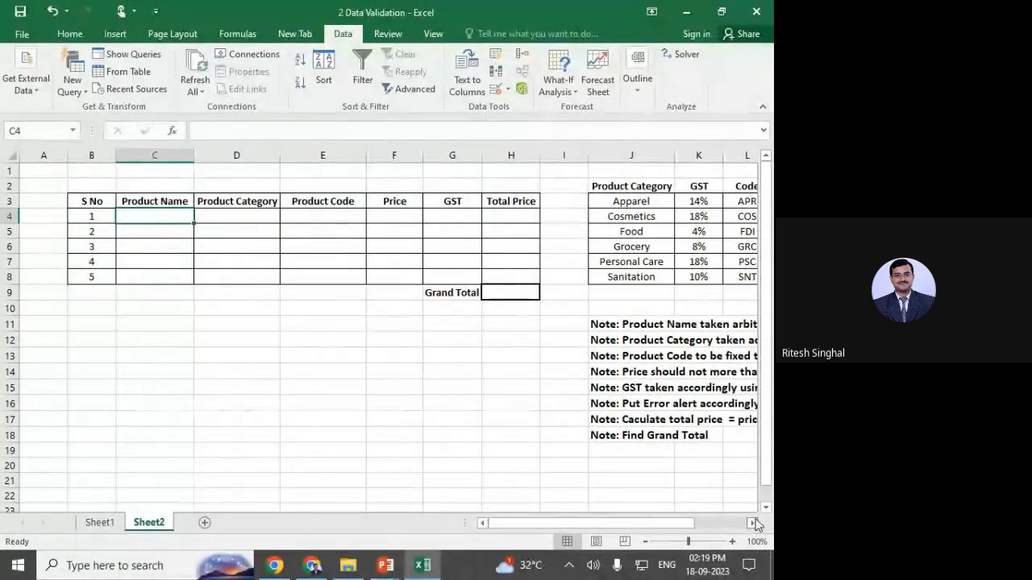
left_click(161, 233)
left_click(162, 219)
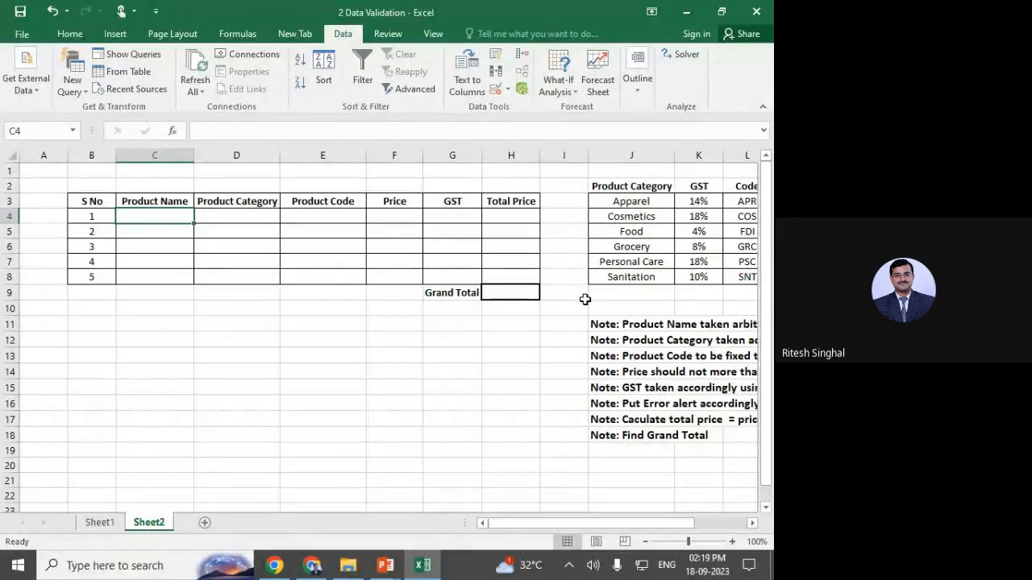
key("F2")
type("shirt")
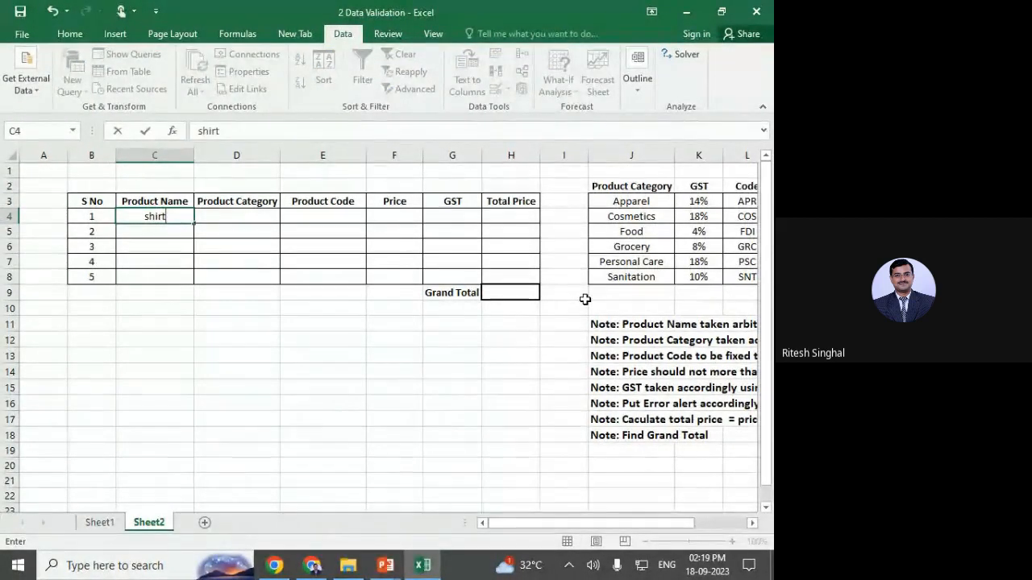
key("Tab")
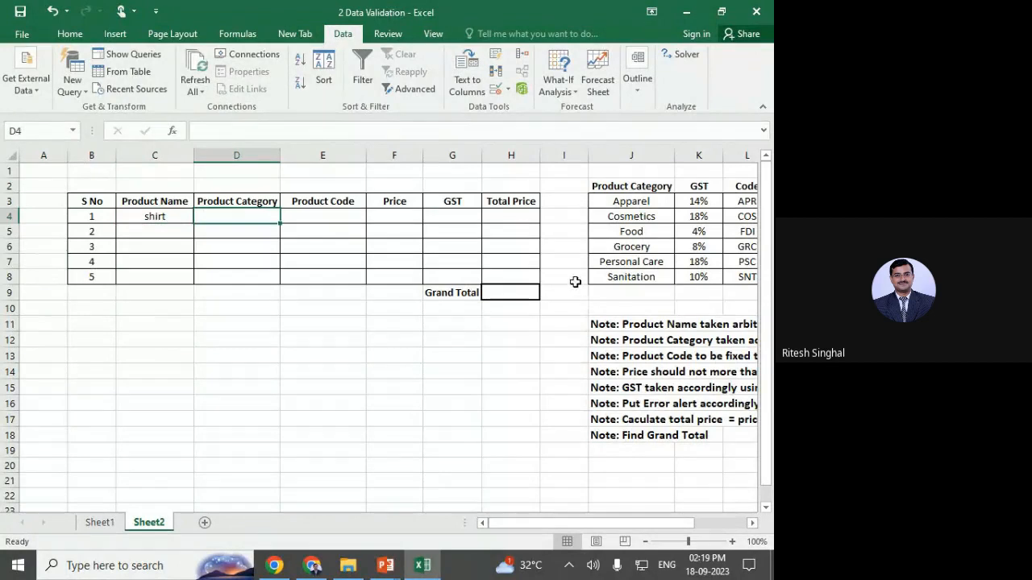
Replace the first product name in cell C4 with "Shirt".
left_click(180, 213)
type("Sho")
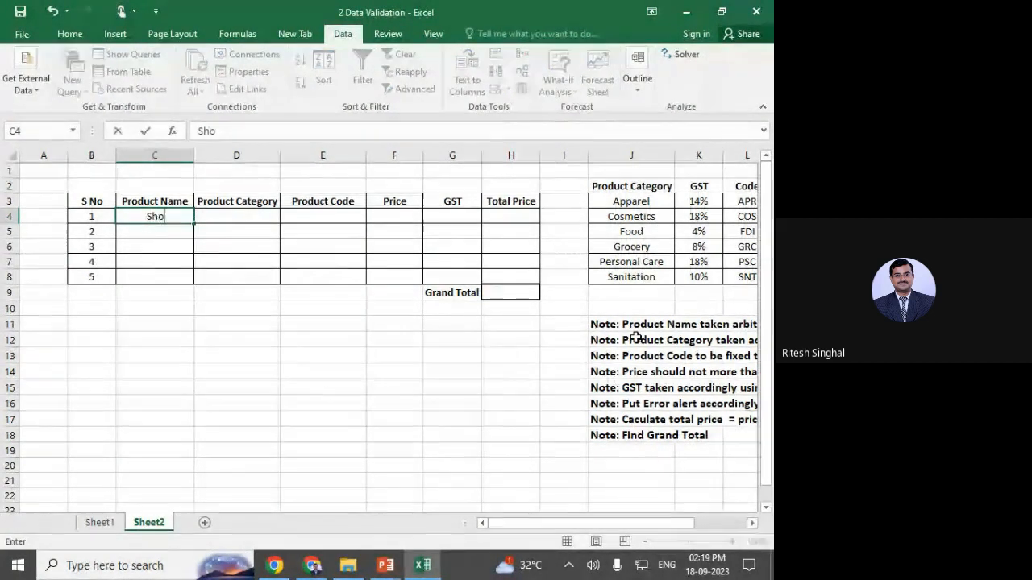
key("BackSpace")
type("irt")
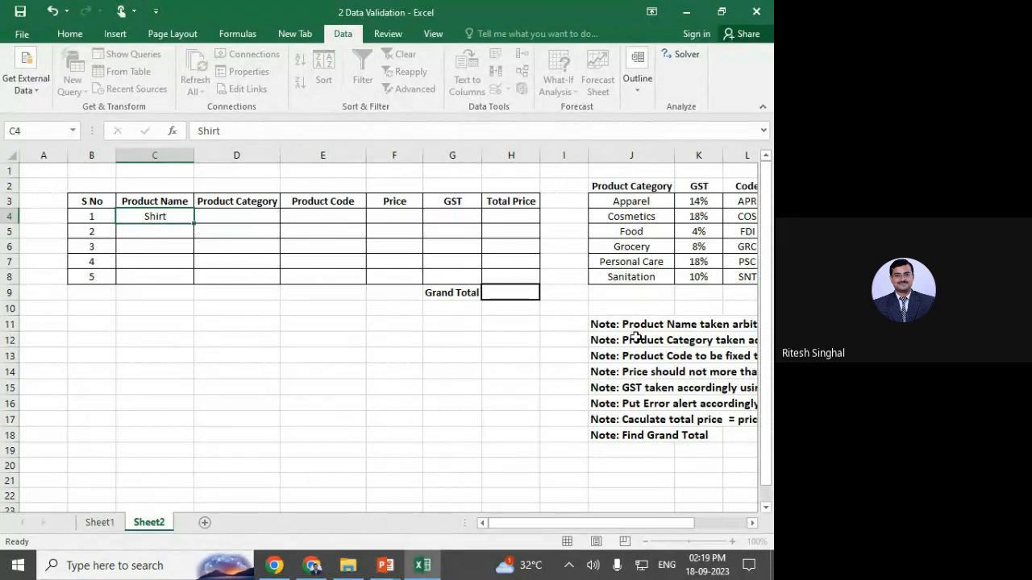
key("Tab")
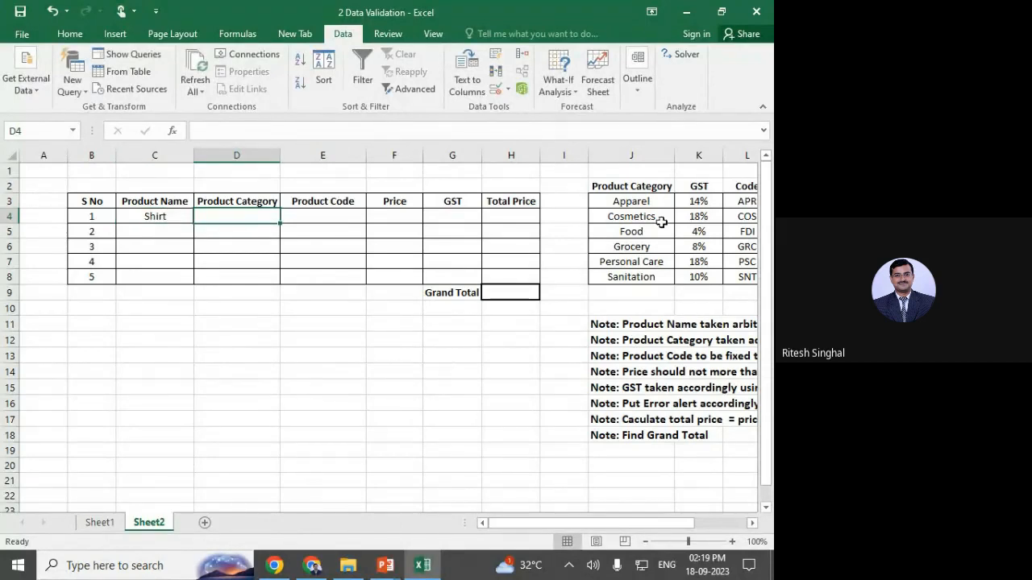
Highlight the reference list of product categories in J3:J8, from Apparel to Sanitation.
left_click_drag(641, 201, 652, 277)
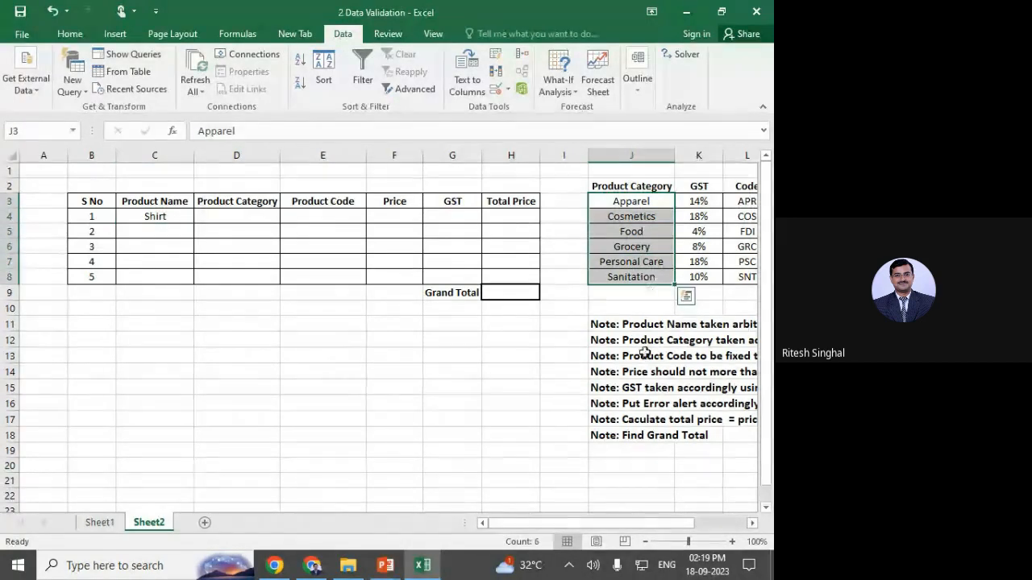
left_click(251, 222)
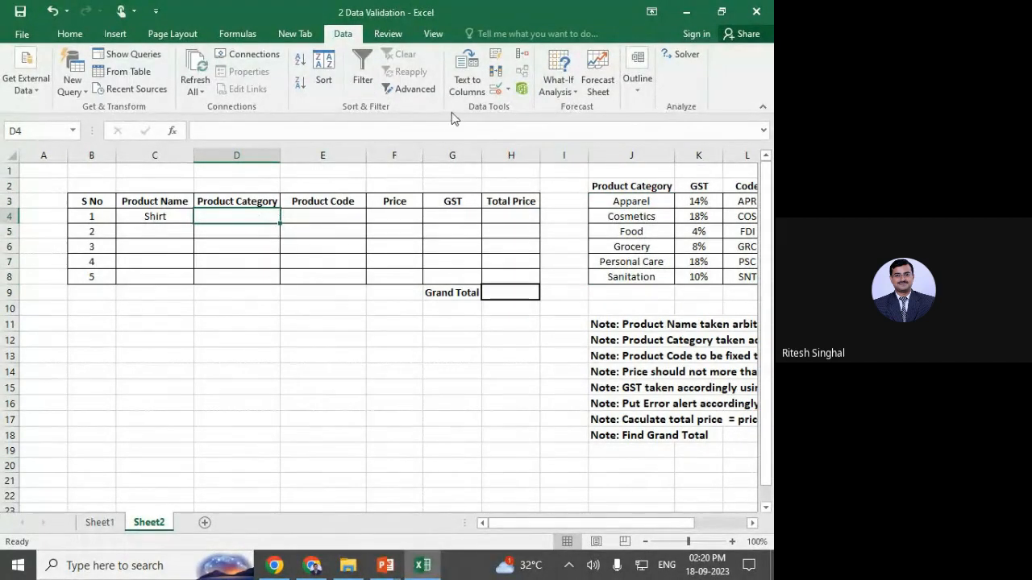
left_click_drag(644, 201, 647, 278)
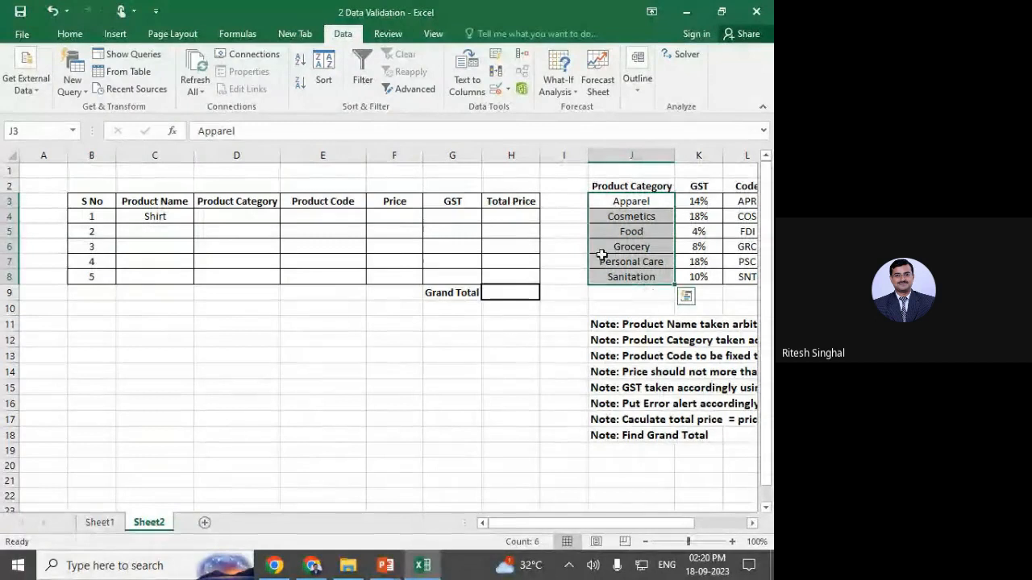
left_click(266, 215)
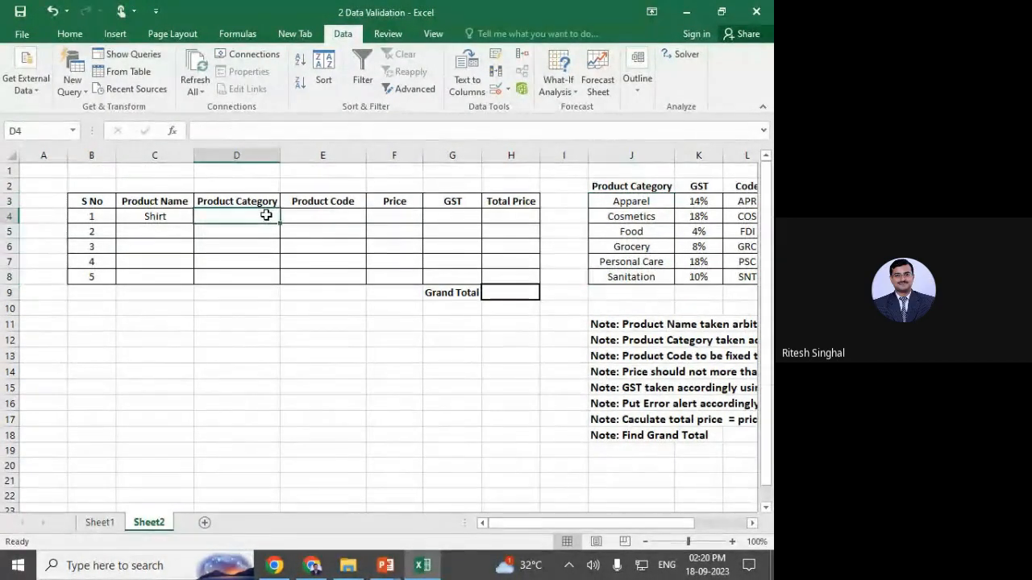
type("Appp")
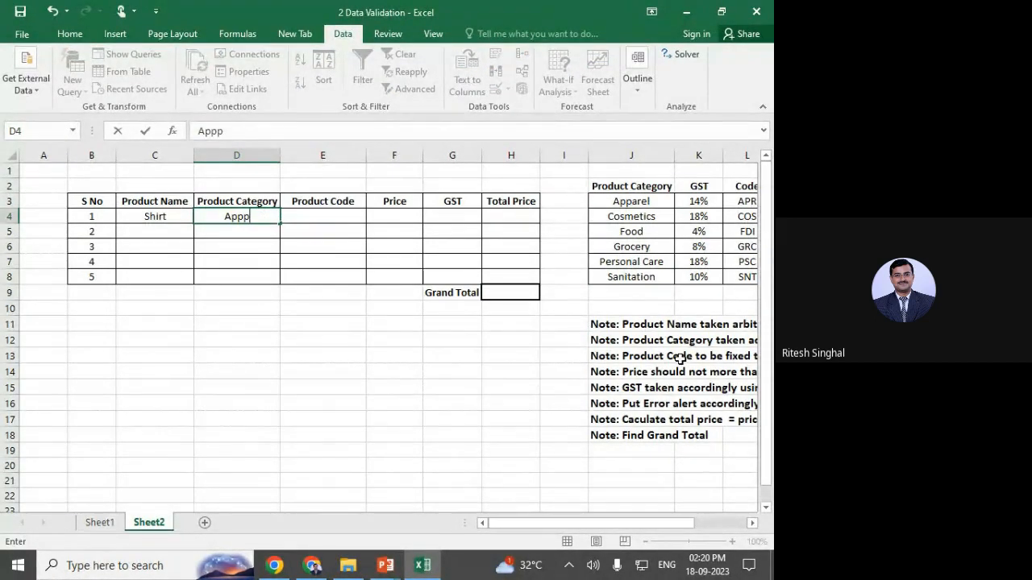
type("rela")
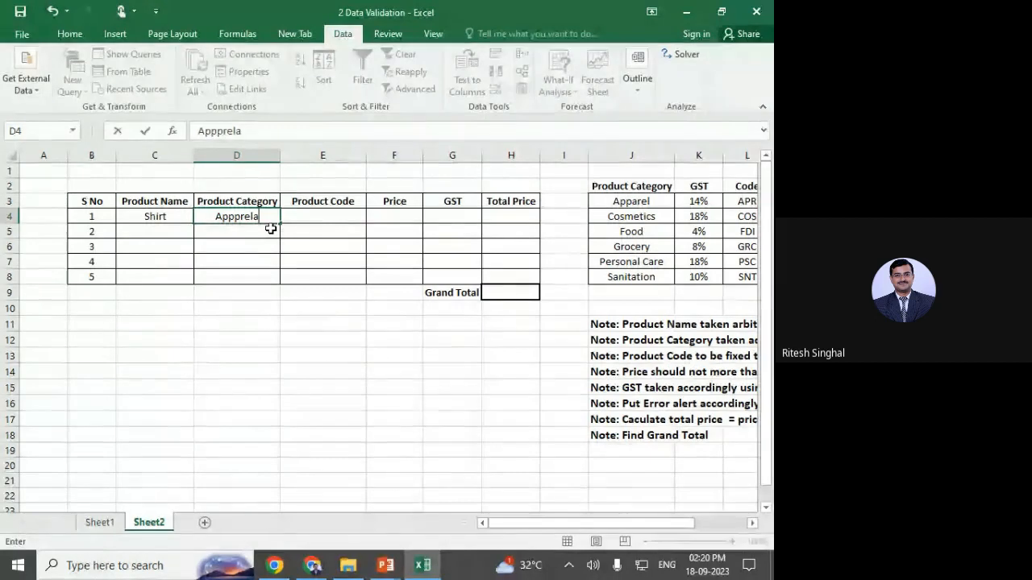
key("Escape")
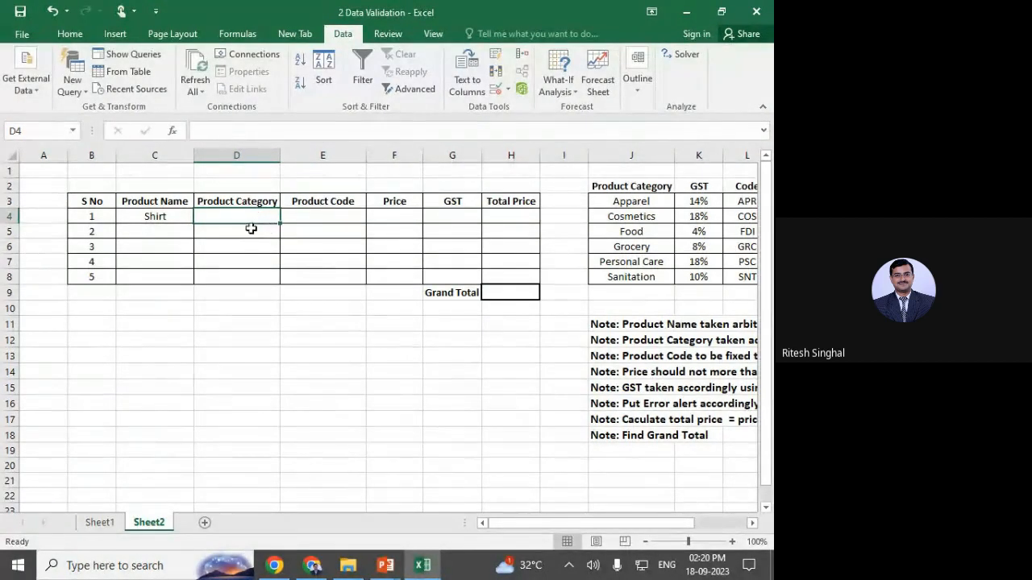
left_click(506, 90)
left_click(545, 105)
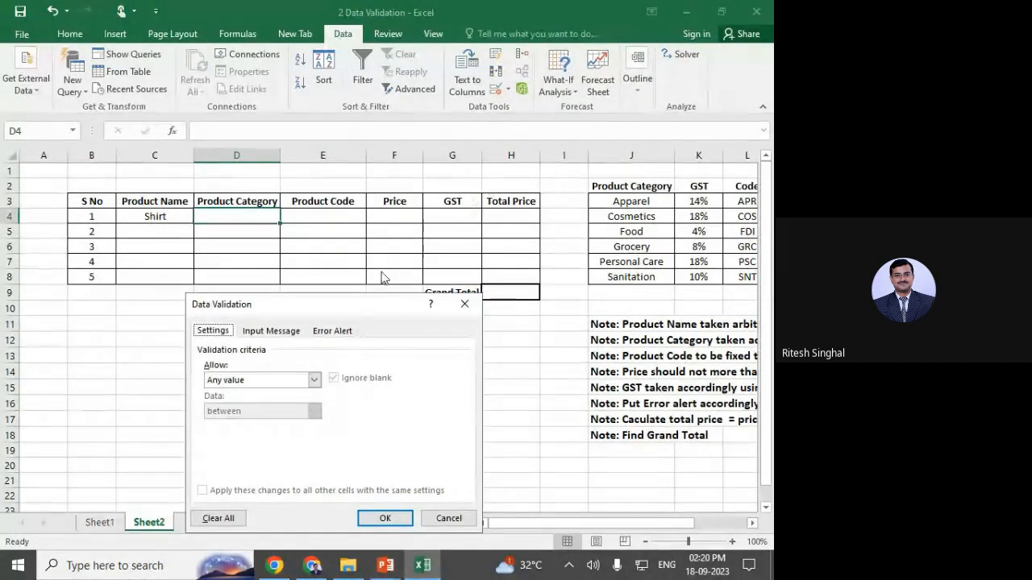
left_click_drag(353, 302, 365, 314)
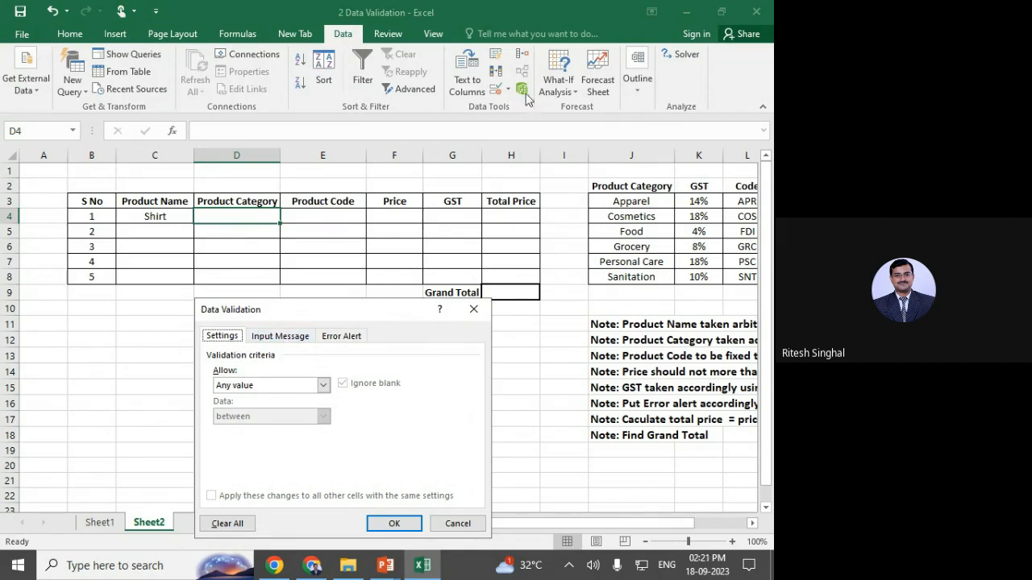
left_click(245, 385)
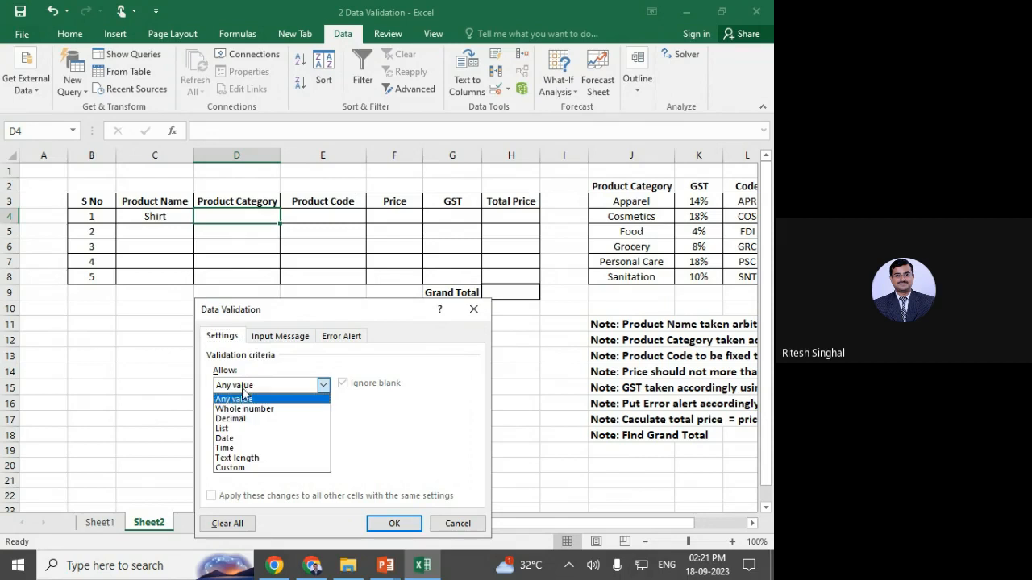
left_click(252, 429)
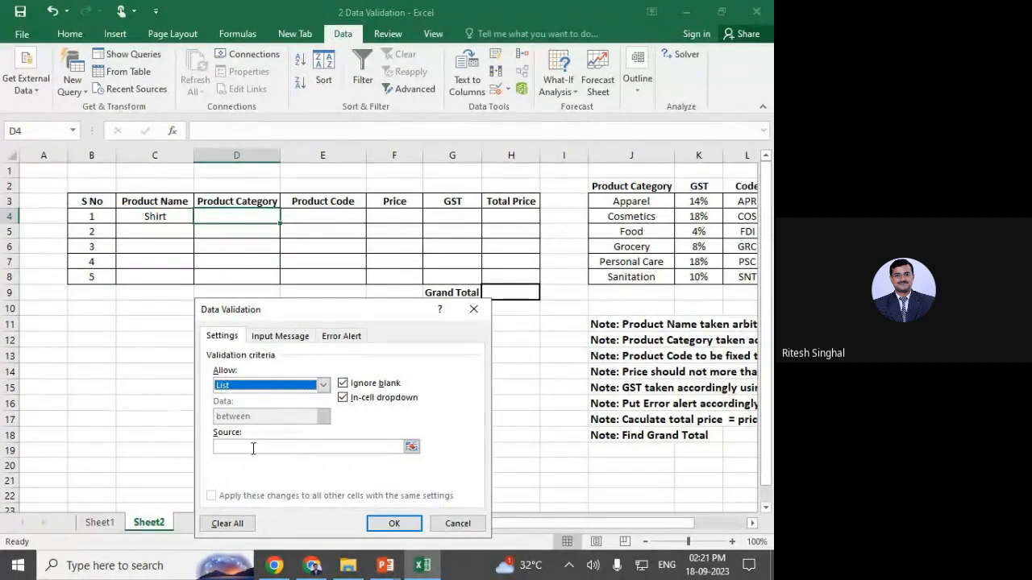
left_click(234, 448)
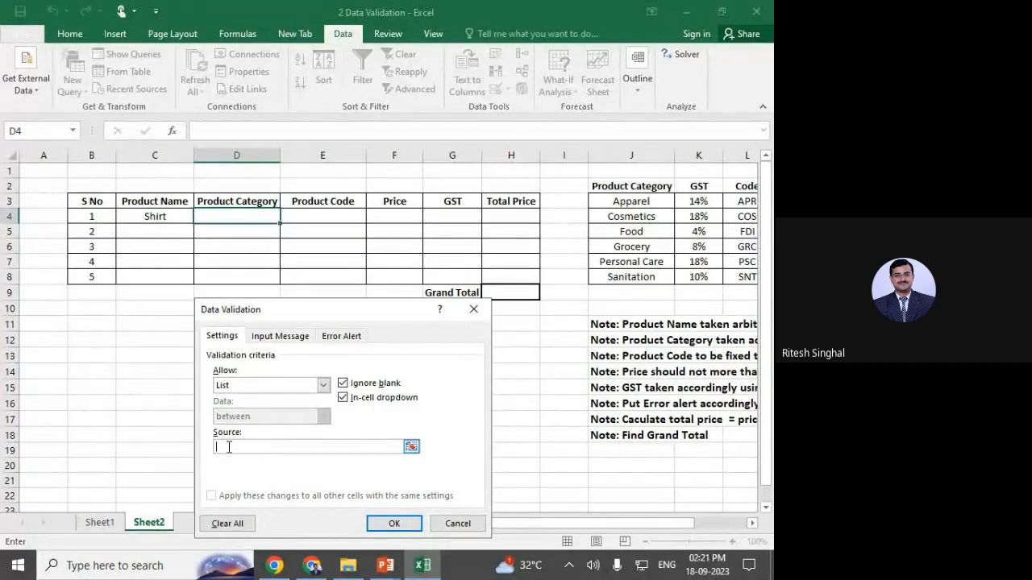
left_click_drag(620, 200, 640, 278)
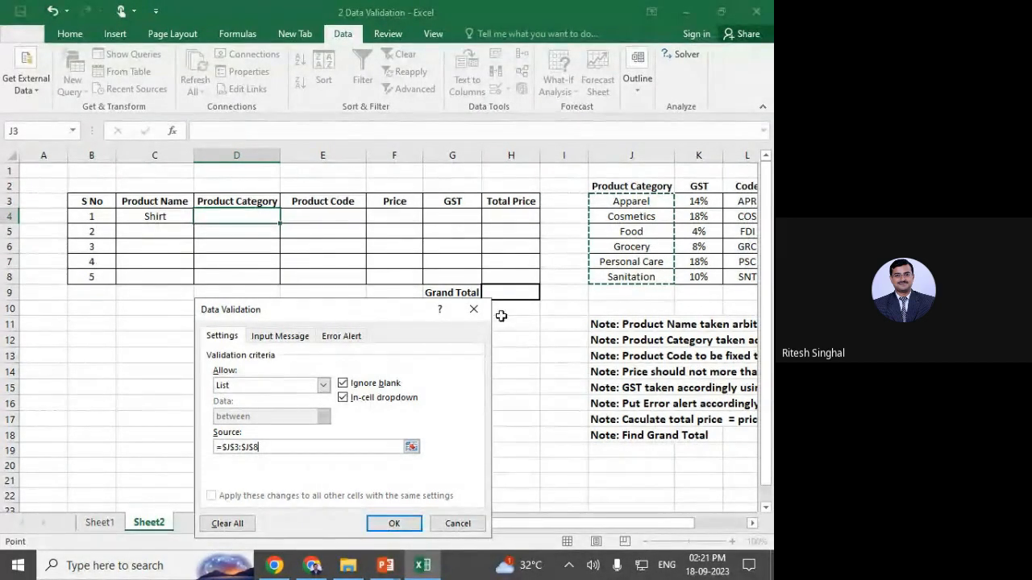
left_click(471, 311)
Restrict the Product Category cells D4:D8 to a drop-down list validation sourced from the categories in J3:J8.
left_click_drag(236, 216, 272, 282)
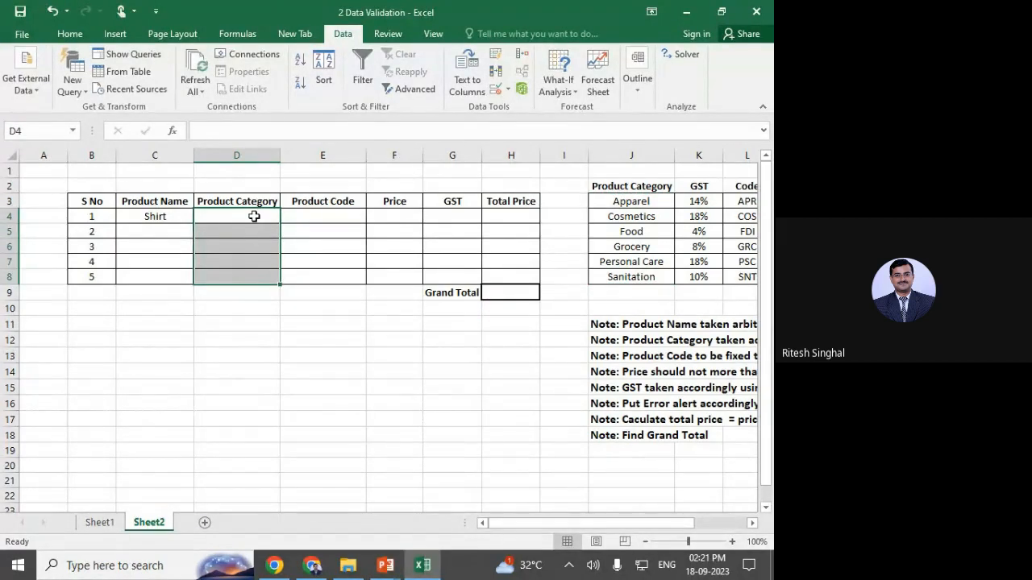
left_click(497, 89)
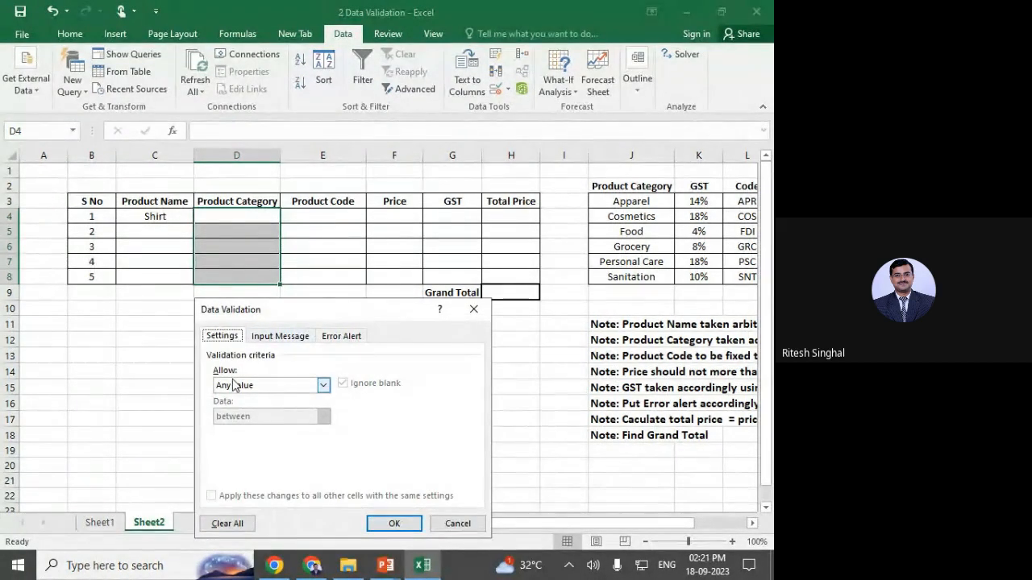
left_click(322, 385)
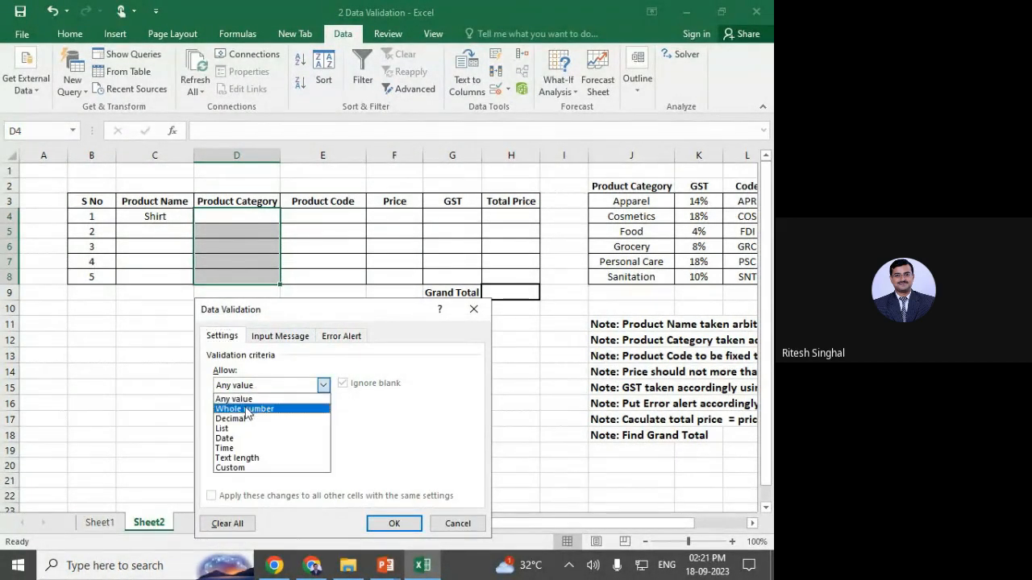
left_click(230, 428)
left_click(234, 446)
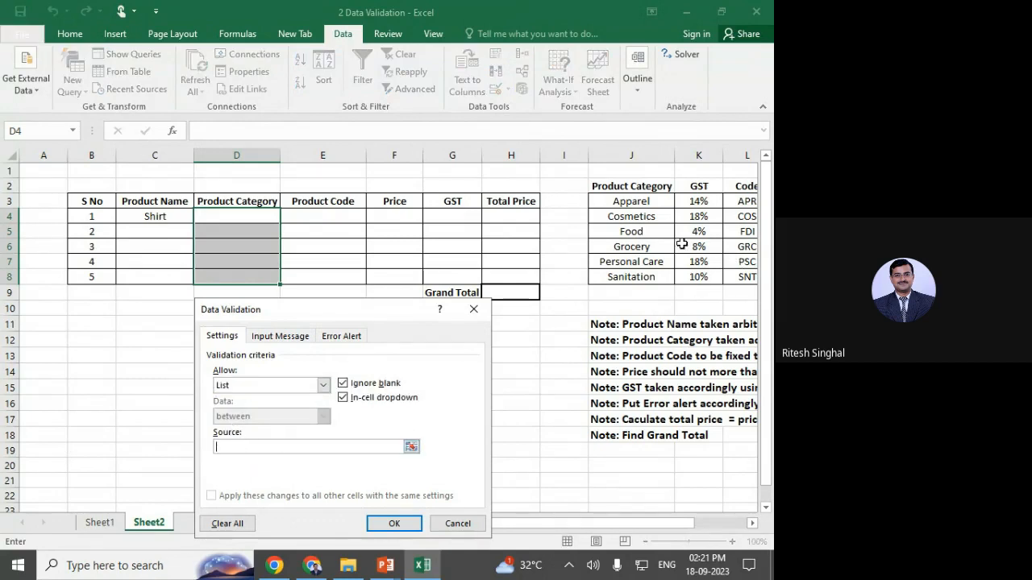
left_click_drag(628, 202, 626, 275)
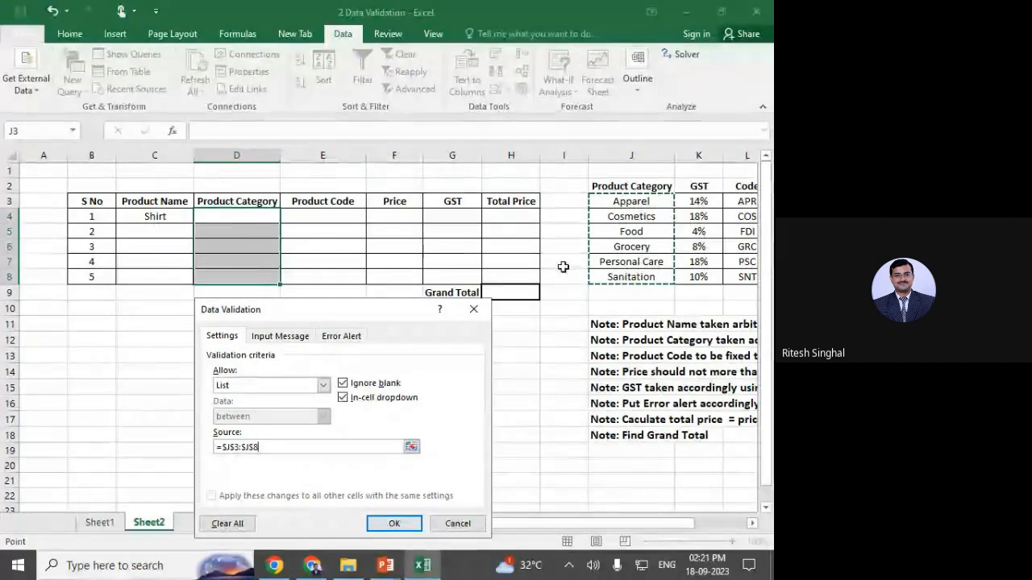
left_click(389, 529)
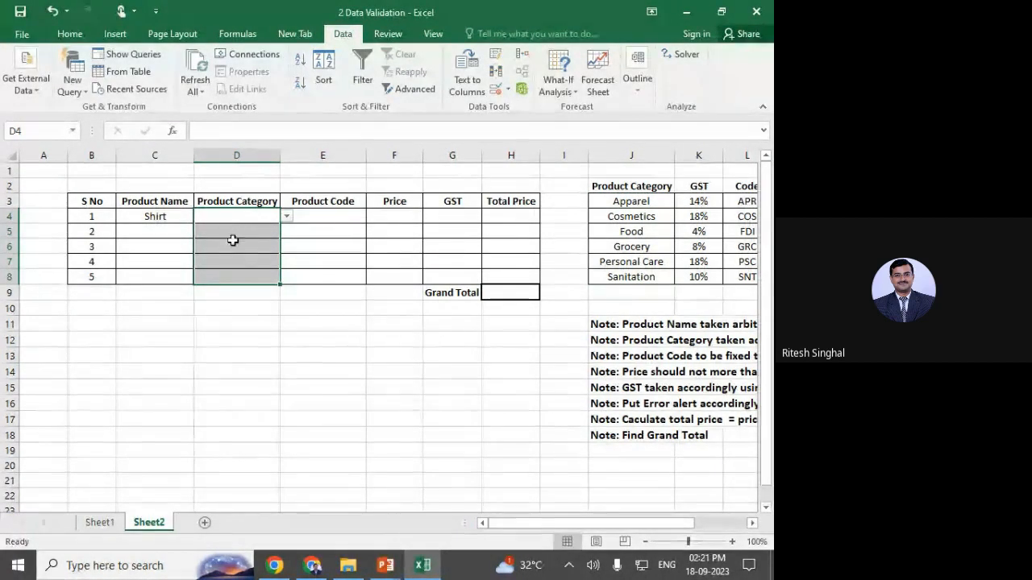
Choose Apparel from the drop-down list in D4 as the first product's category.
left_click(263, 321)
left_click_drag(264, 215, 265, 275)
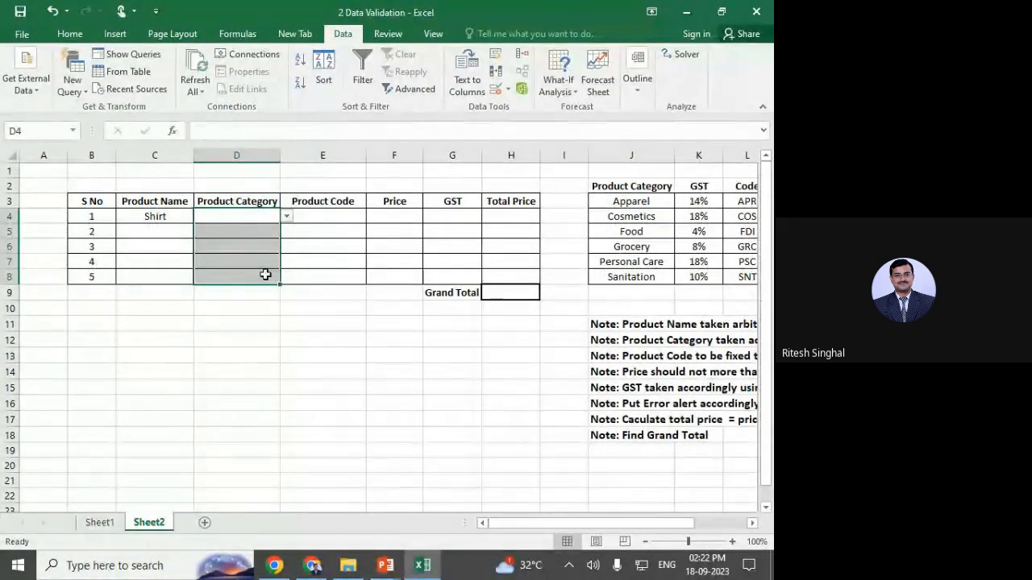
left_click(288, 220)
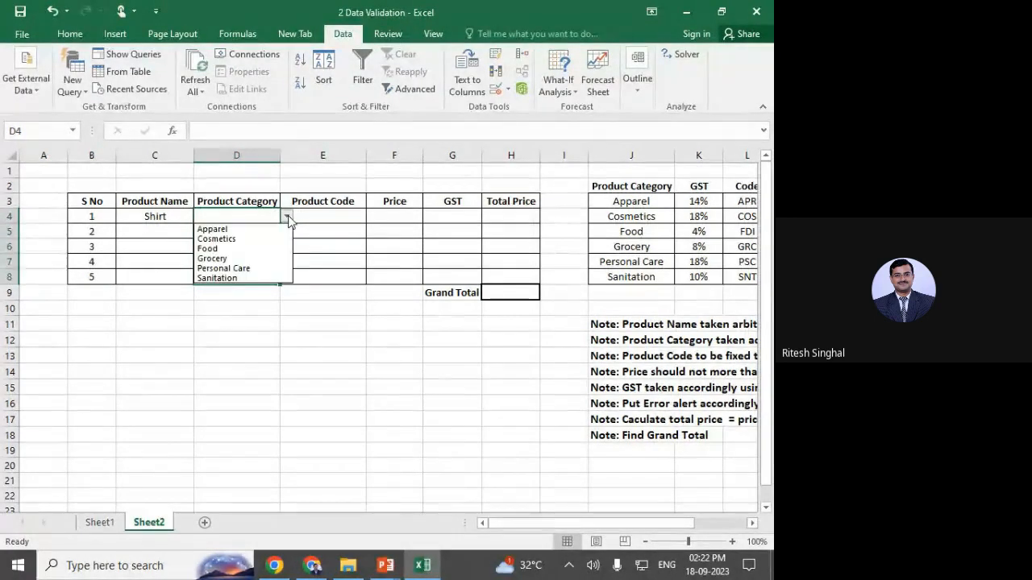
left_click(254, 229)
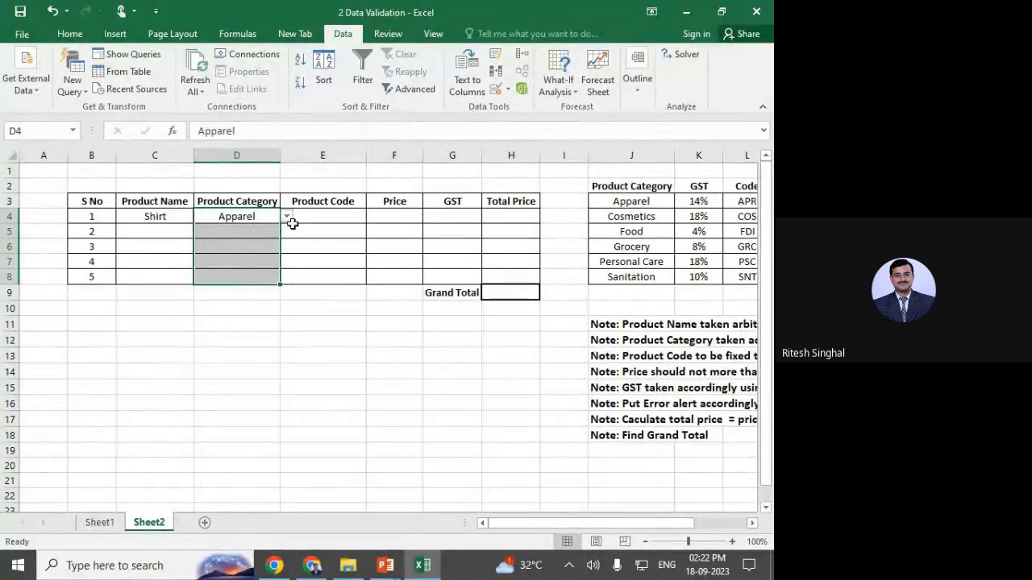
Replace the validation on the Product Code cells E4:E8 with a drop-down list sourced from the codes in L3:L8.
left_click(324, 218)
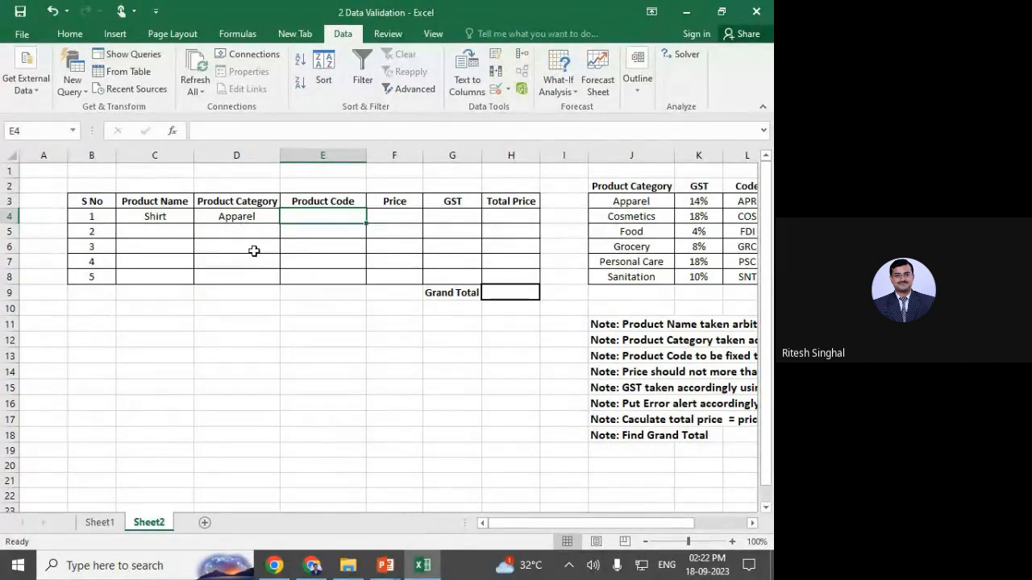
left_click_drag(327, 222, 325, 277)
left_click(495, 86)
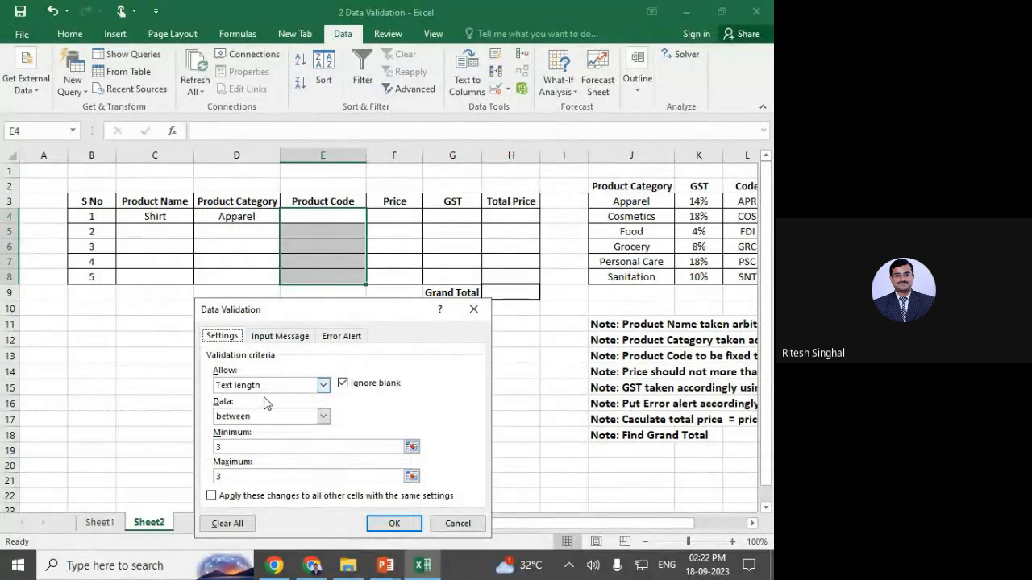
left_click(323, 386)
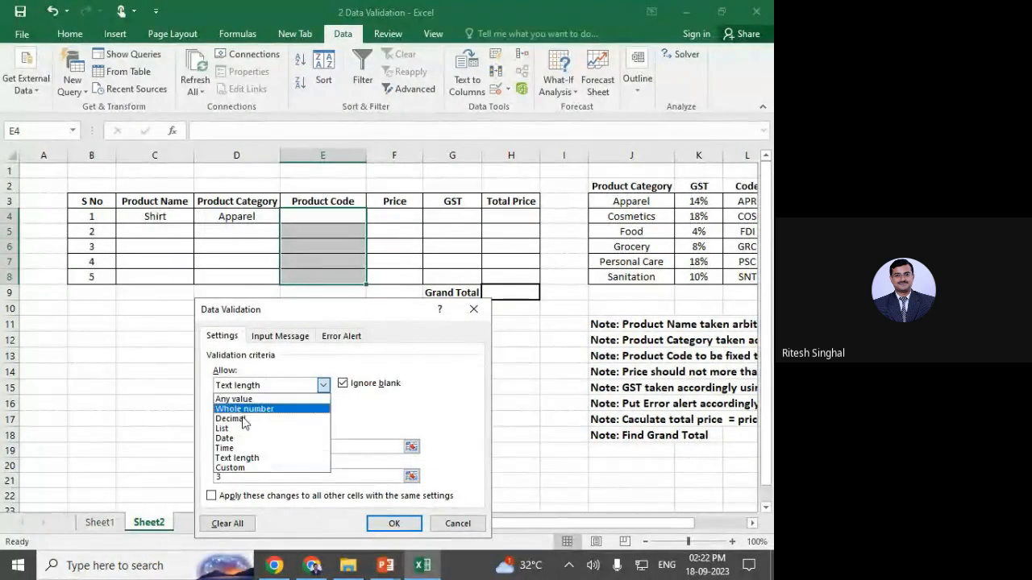
left_click(240, 428)
left_click(236, 447)
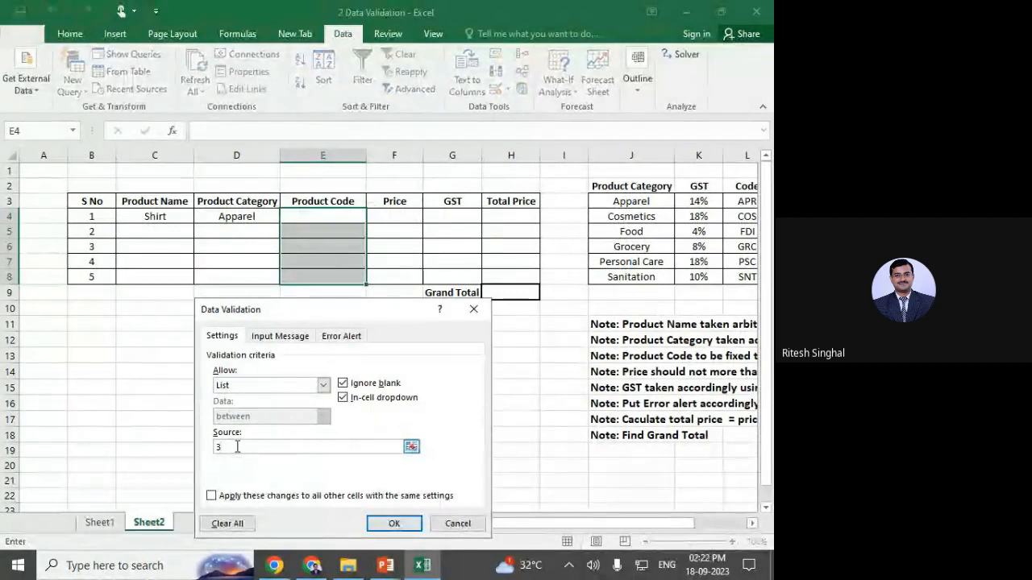
left_click_drag(747, 201, 749, 274)
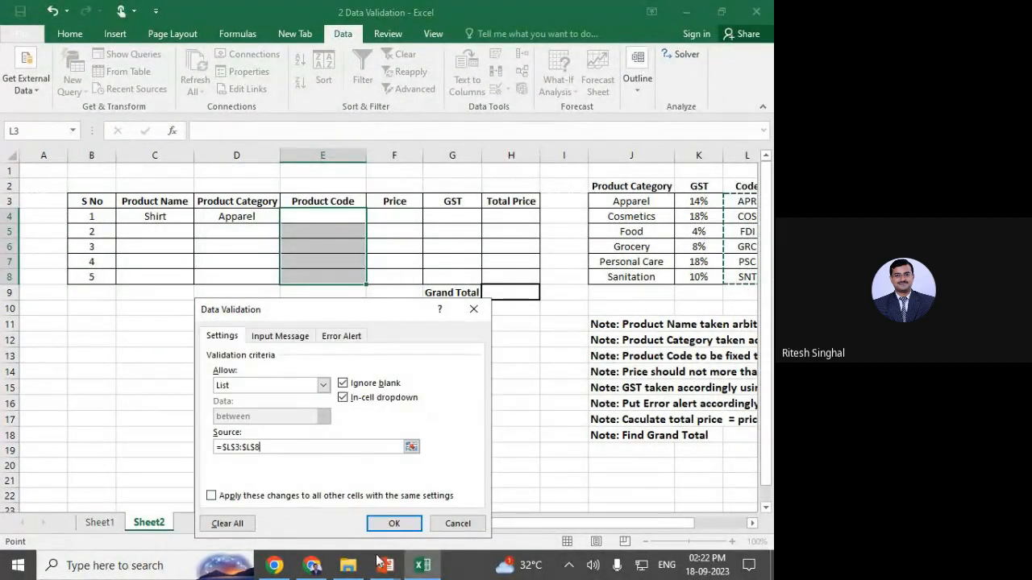
left_click(393, 523)
Choose APR from the drop-down list in E4 as the first product's code.
left_click(372, 217)
left_click(310, 231)
left_click(393, 219)
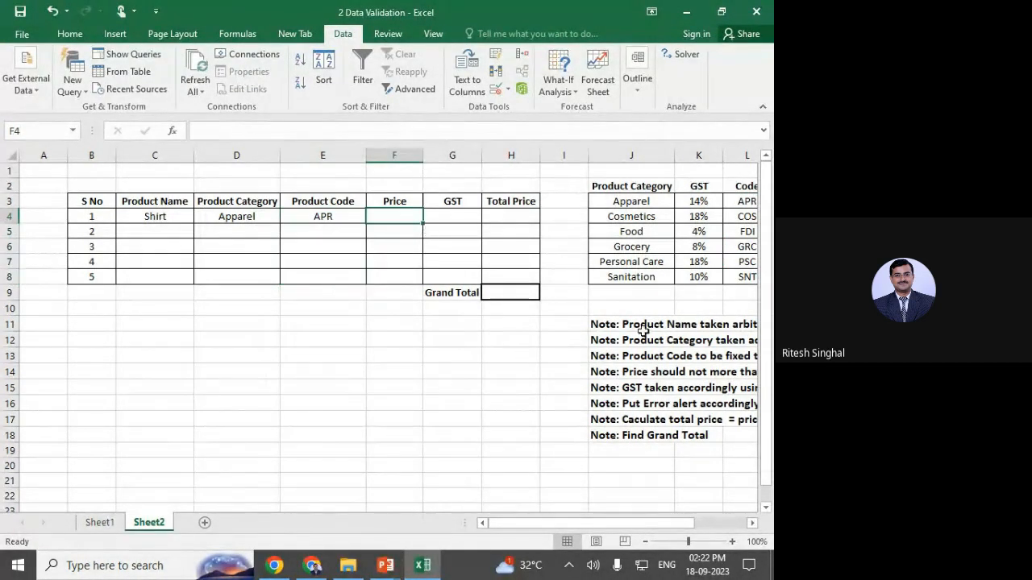
Apply data validation to the Price cells F4:F8 allowing only whole numbers between 1 and 1000.
left_click(752, 523)
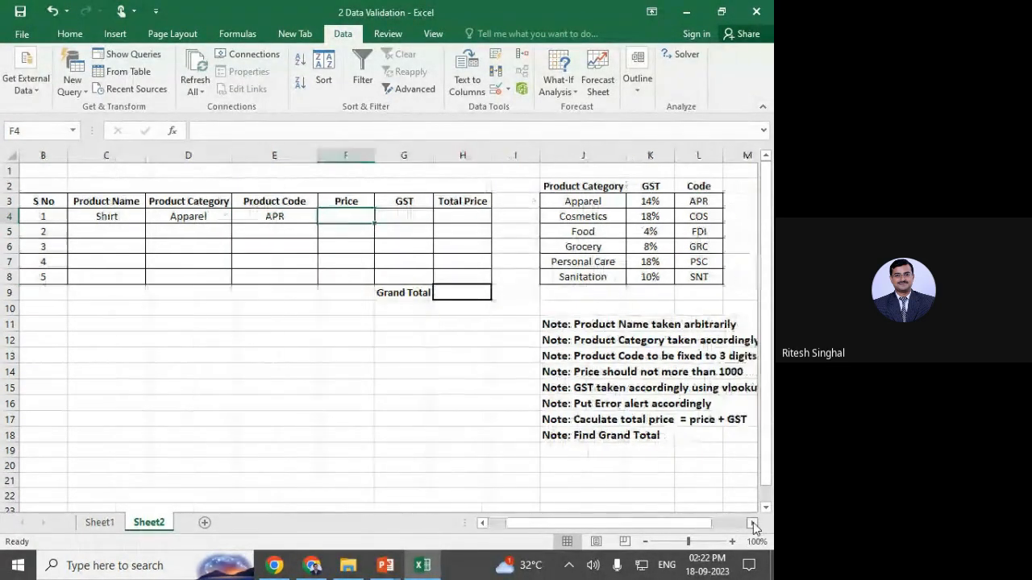
left_click_drag(350, 230, 348, 277)
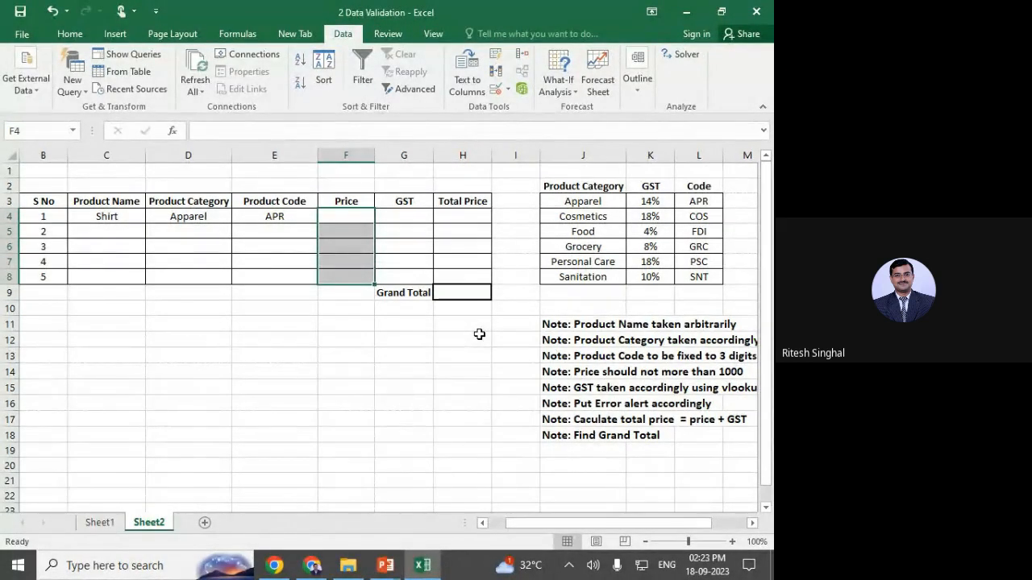
left_click(496, 90)
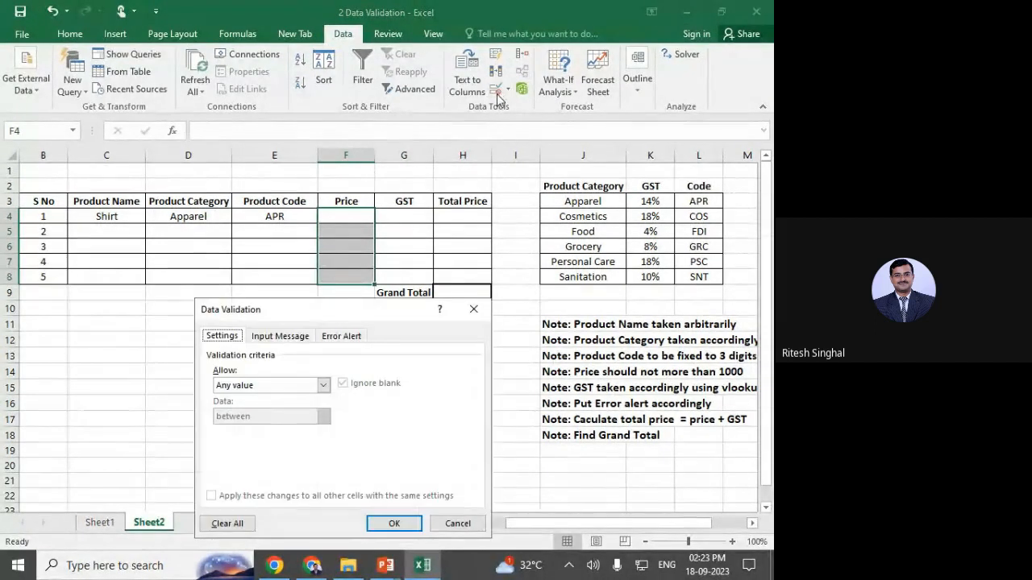
left_click(228, 387)
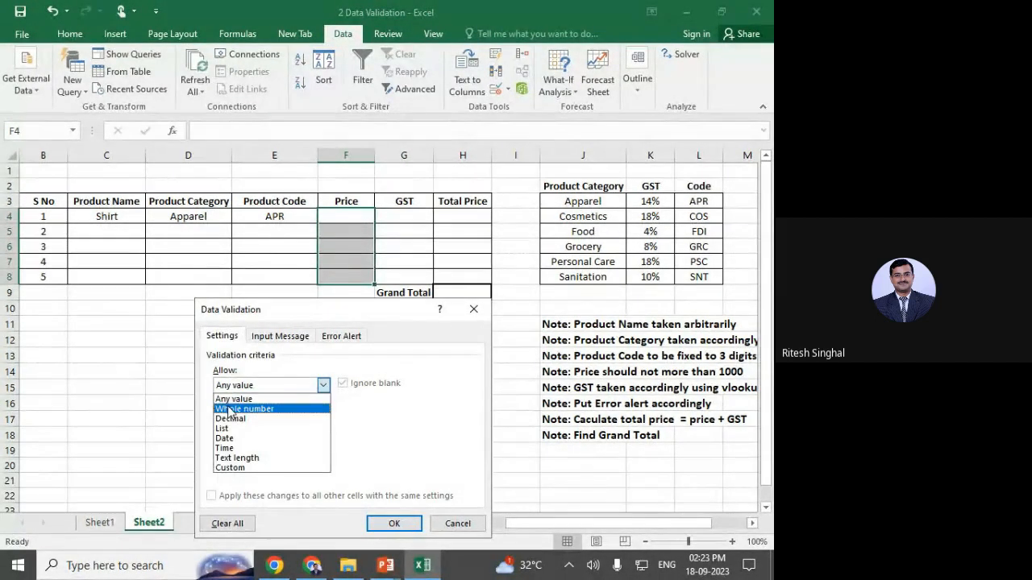
left_click(230, 409)
left_click(282, 447)
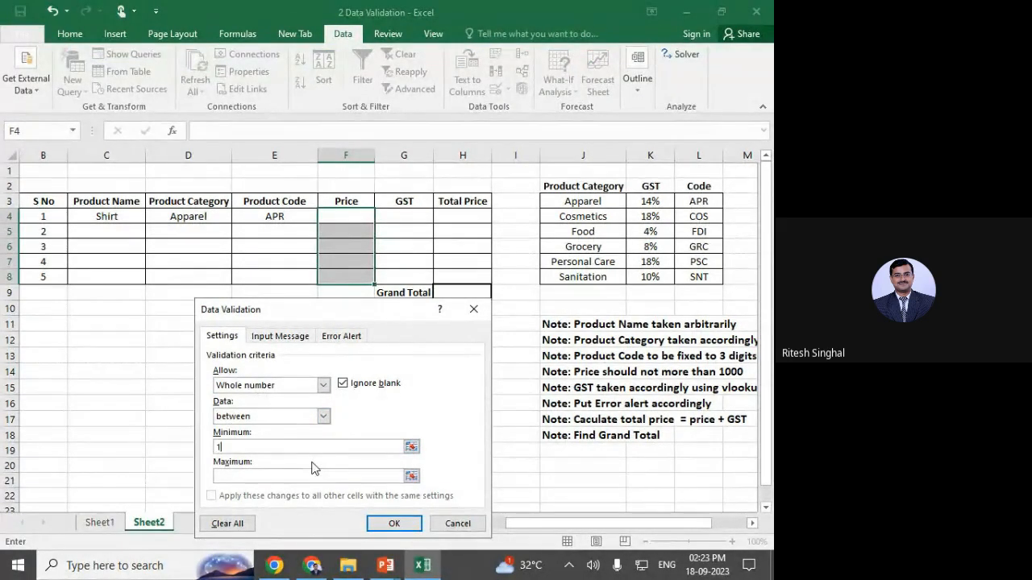
type("00")
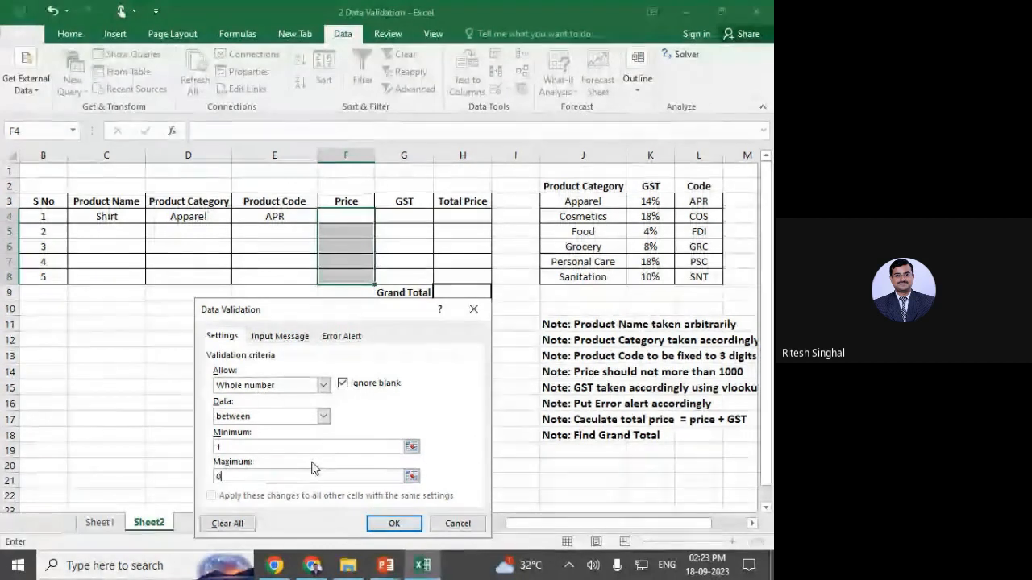
key("BackSpace")
key("BackSpace")
type("1000")
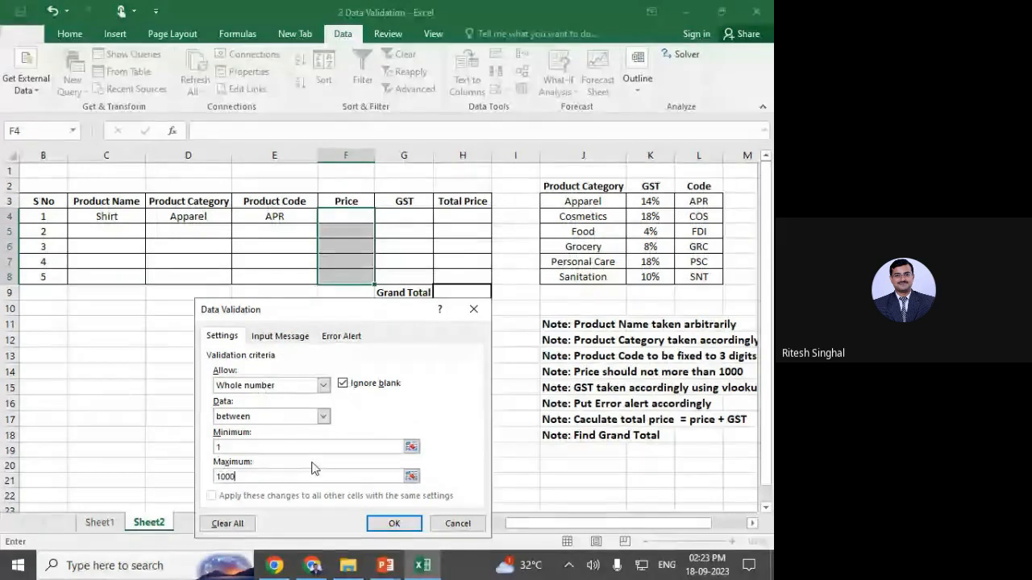
left_click(394, 524)
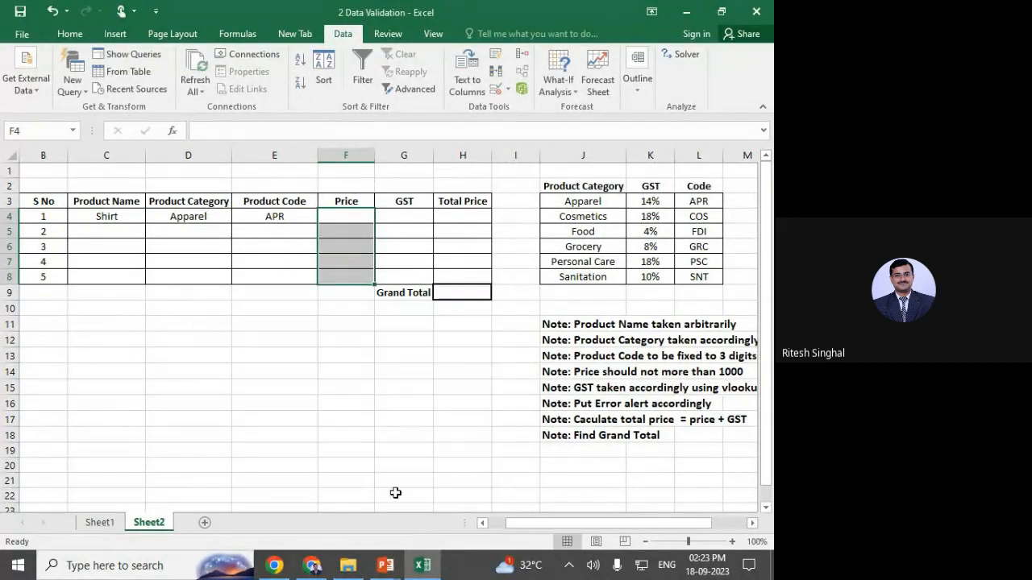
Enter 6 as the first product's price in cell F4.
left_click(357, 329)
left_click(351, 221)
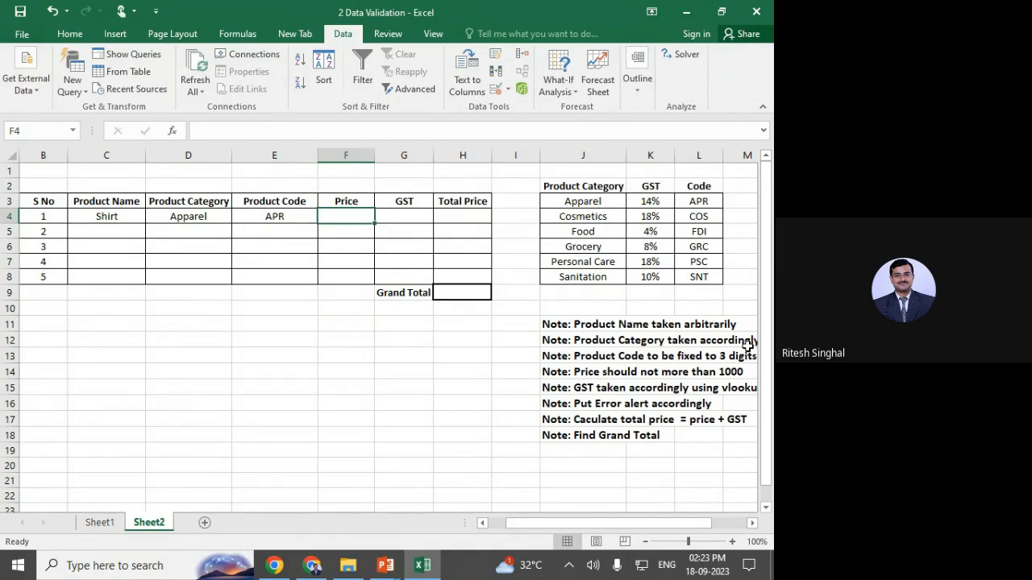
type("6")
key("Return")
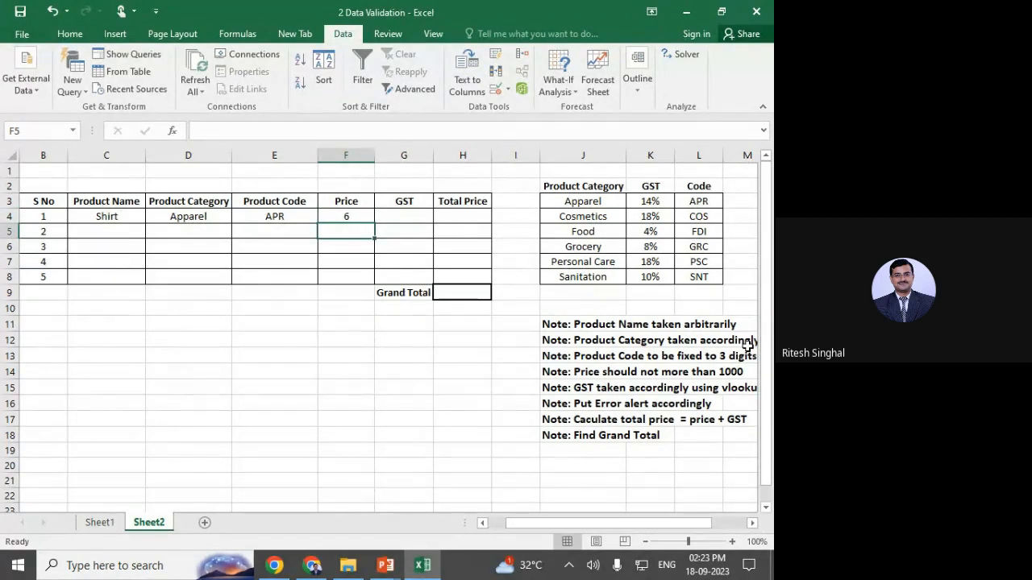
Test the price limit by trying to enter 1003 in the first product's Price cell F4.
key("Up")
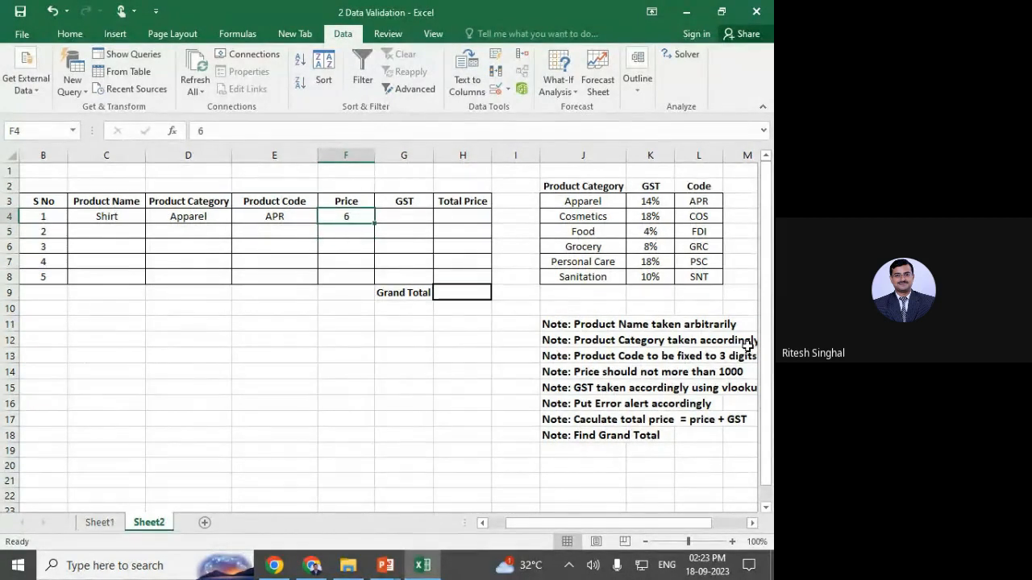
type("1")
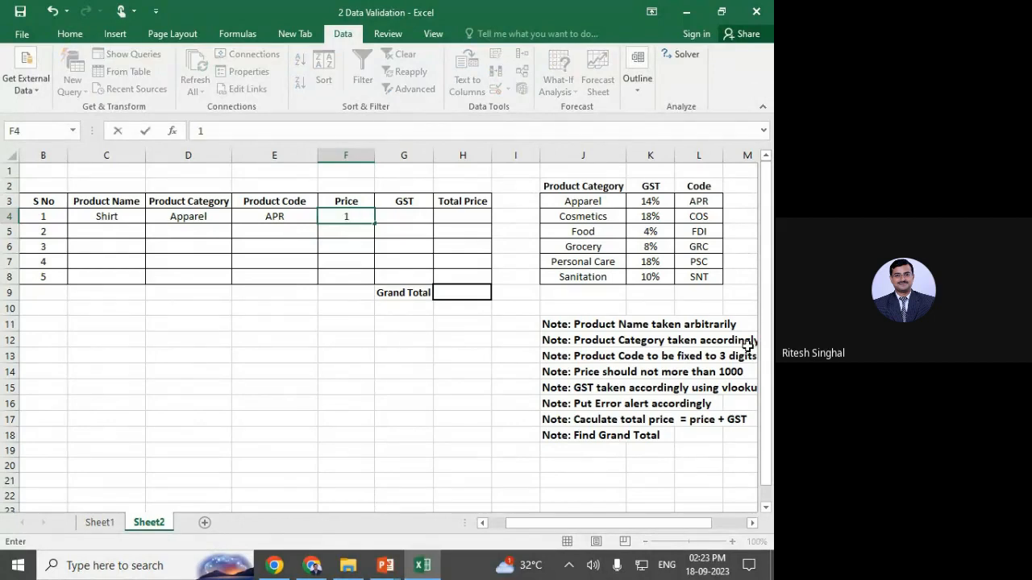
type("003")
key("Return")
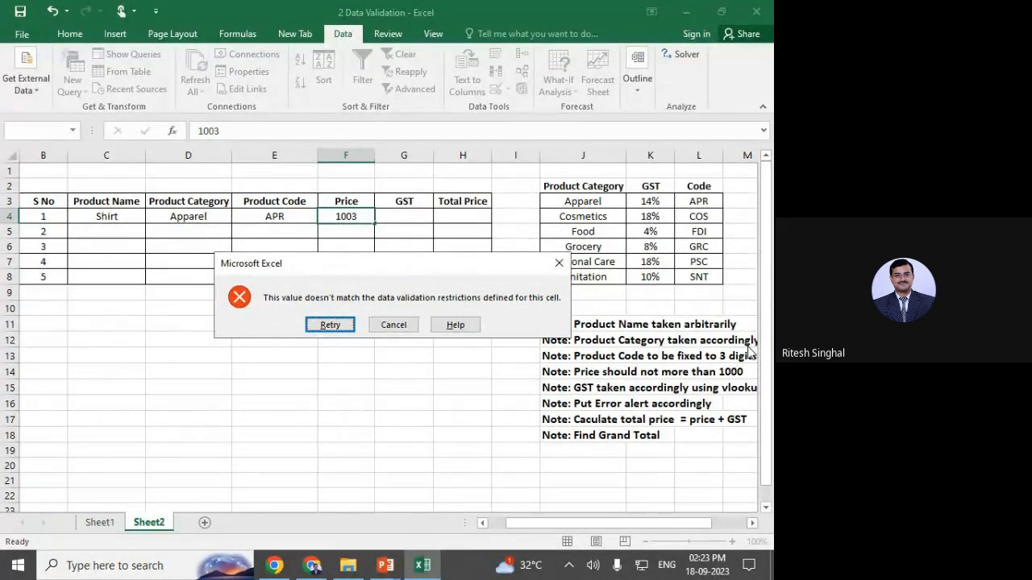
left_click_drag(445, 264, 425, 322)
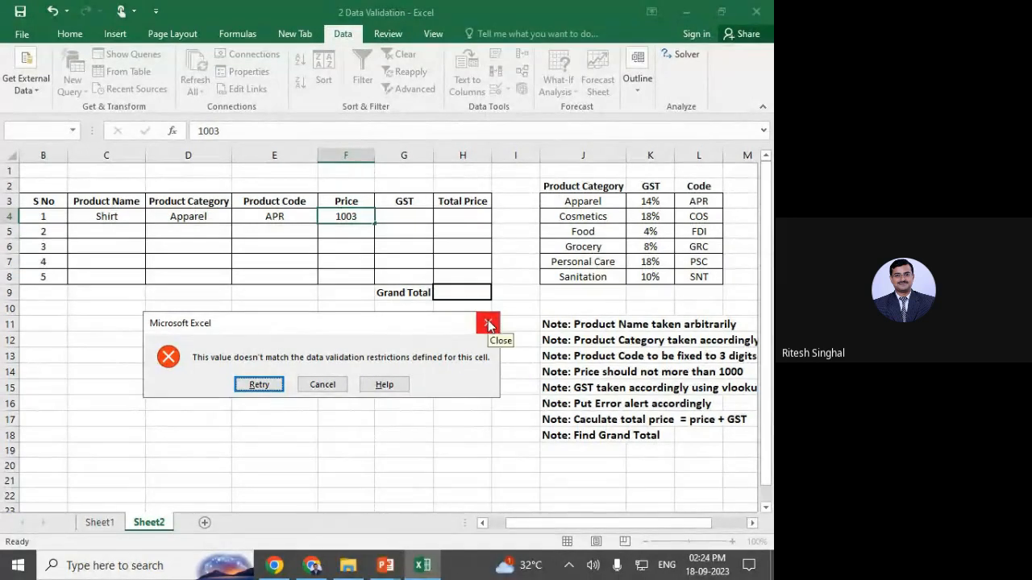
left_click(259, 385)
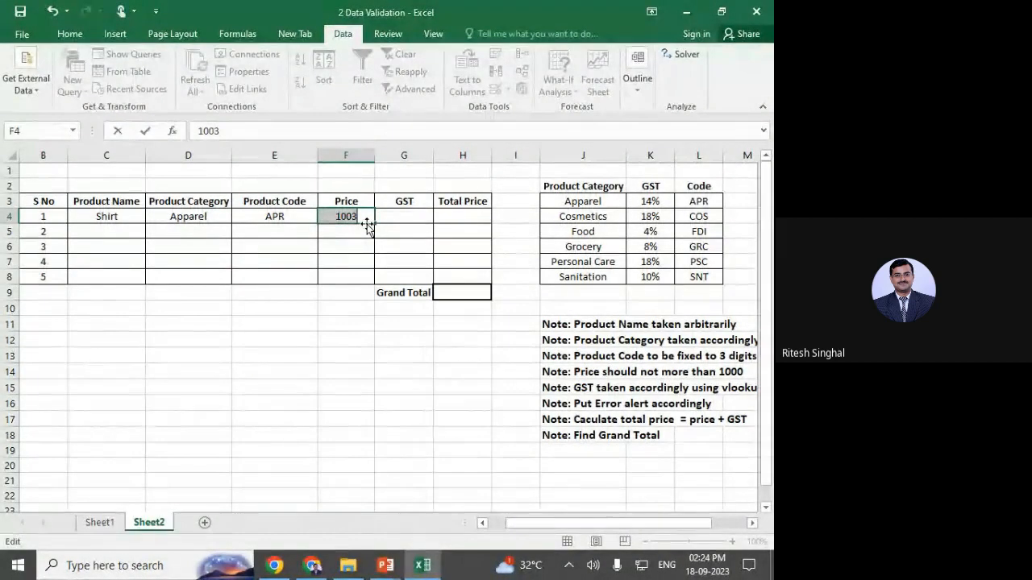
Enter 960 as the first product's price in cell F4.
key("BackSpace")
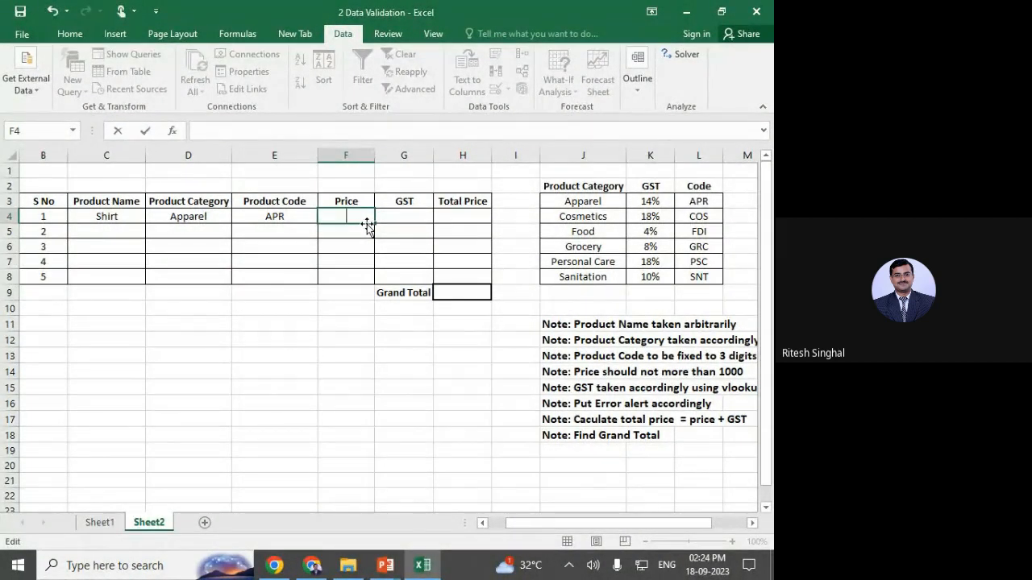
type("960")
key("Return")
left_click(355, 212)
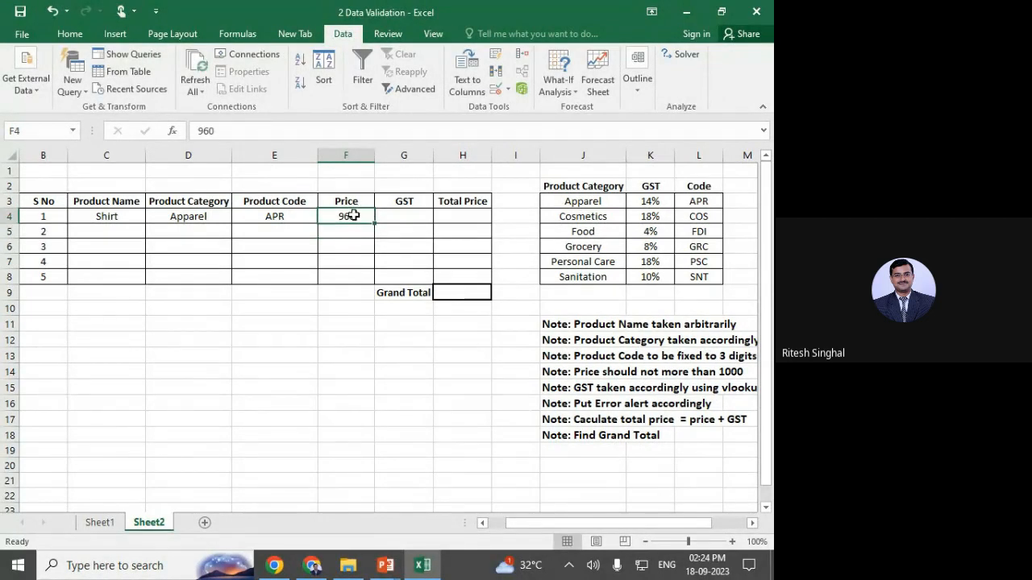
Examine the first product's row against the category, GST and code reference table in J3:L8.
left_click(404, 219)
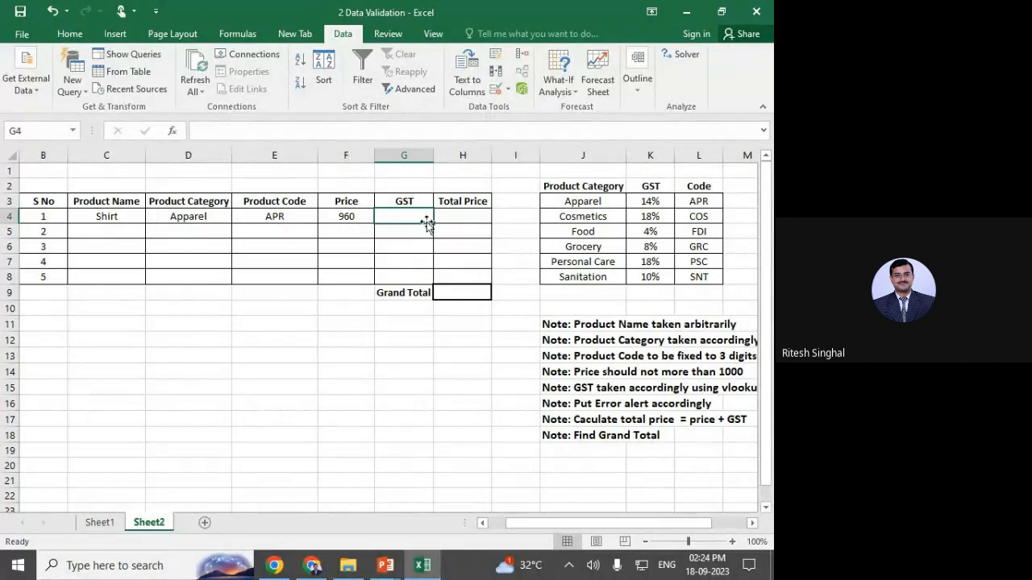
left_click(669, 203)
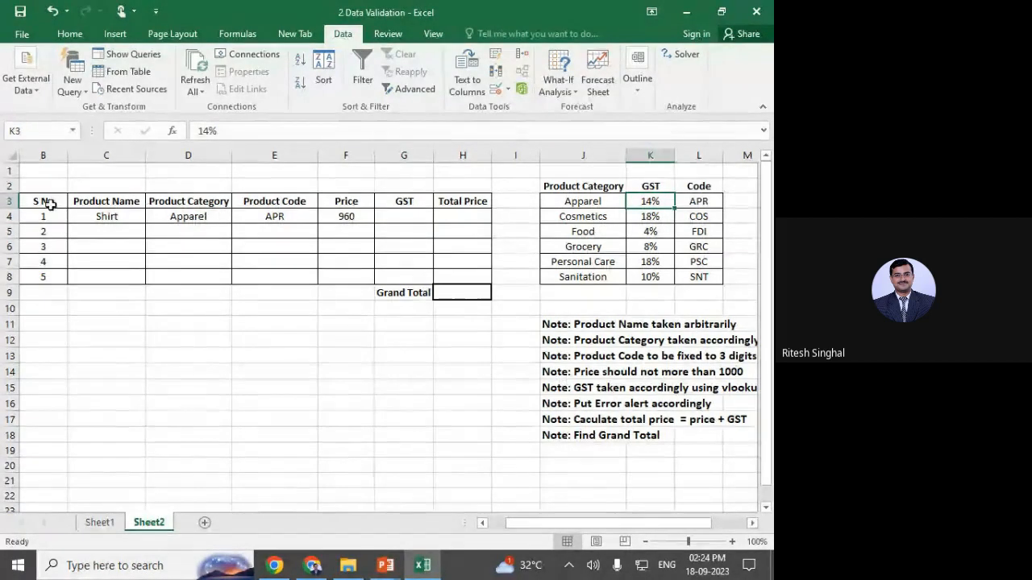
left_click(105, 216)
left_click(191, 216)
left_click(295, 219)
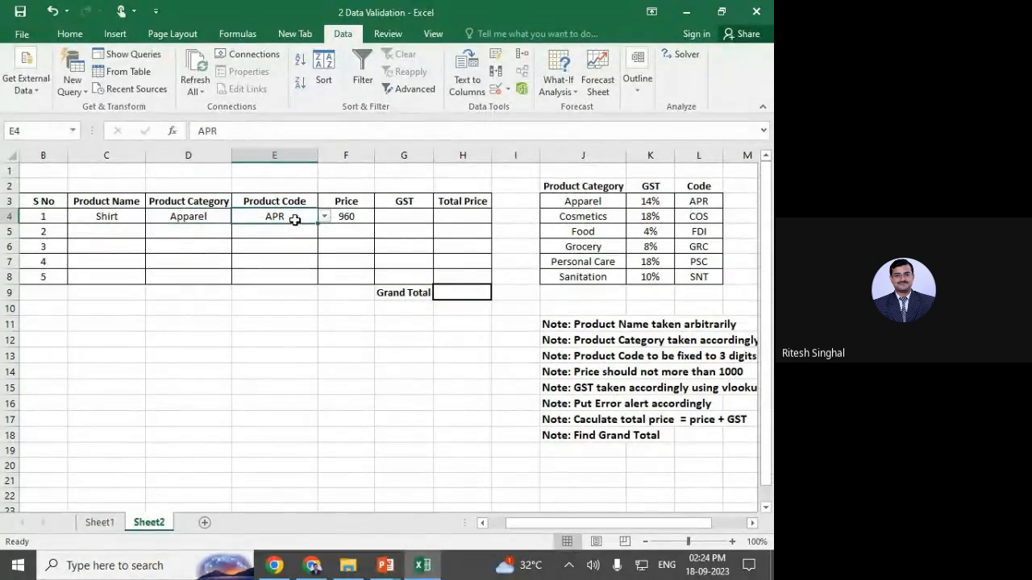
left_click(346, 213)
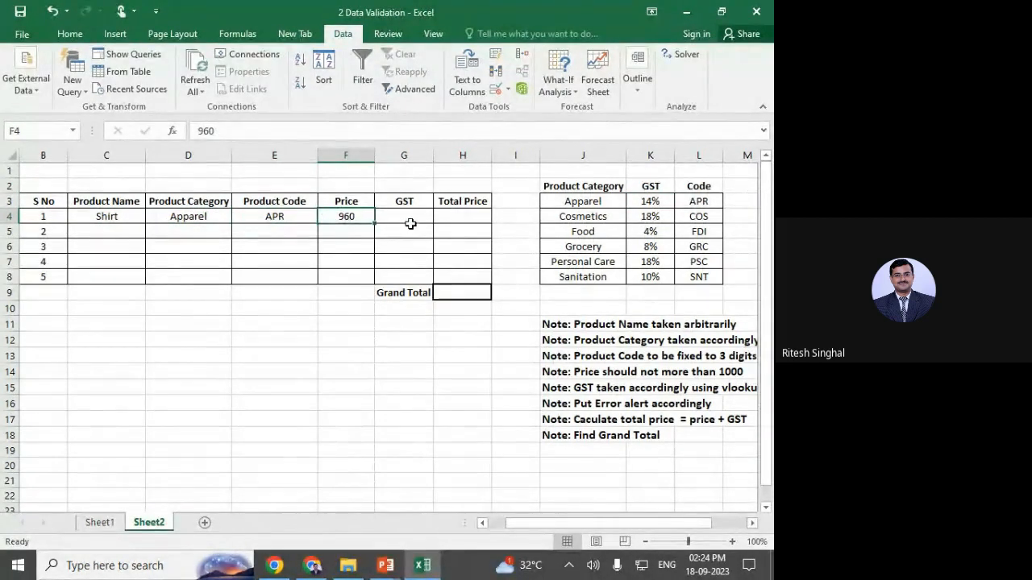
left_click(410, 225)
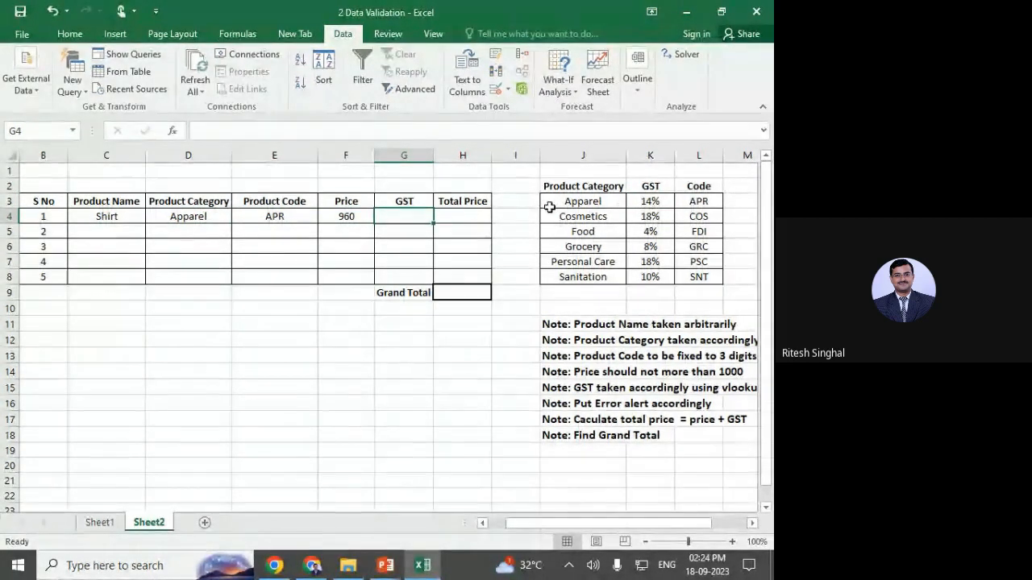
left_click_drag(557, 207, 700, 274)
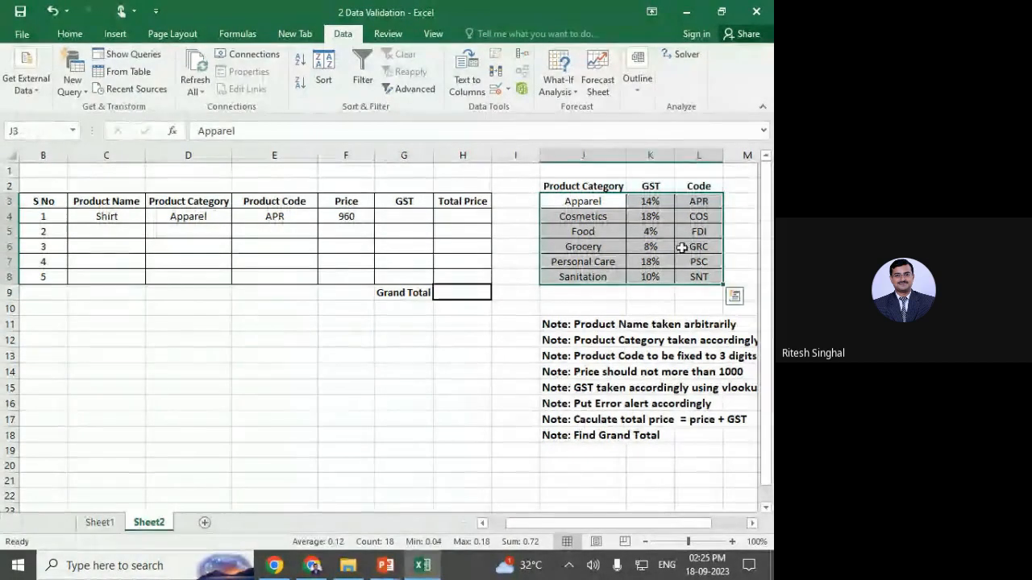
Apply a drop-down list sourced from K3:K8 to the GST cell G4 and choose 14% for the first product.
left_click(407, 224)
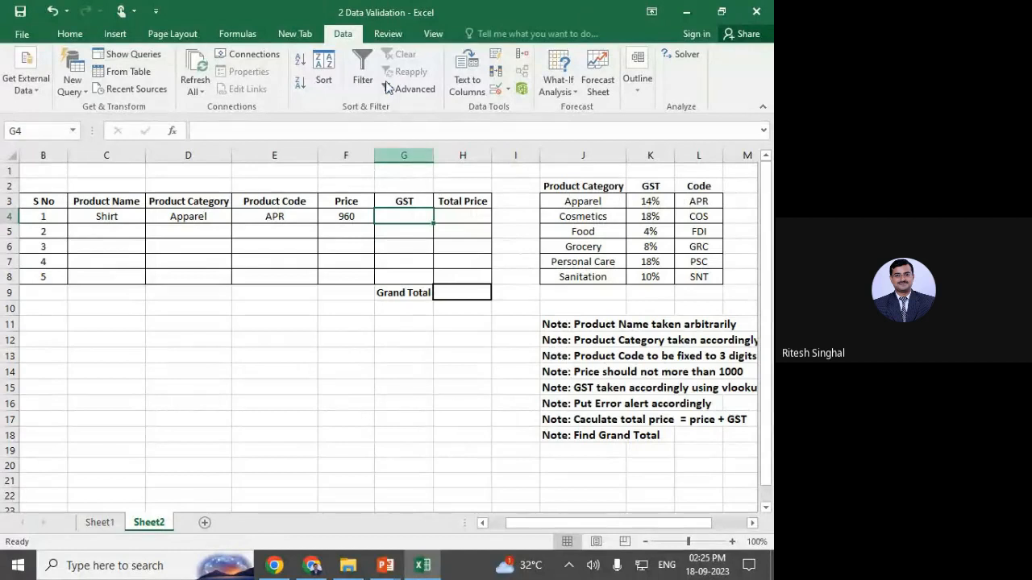
left_click(494, 89)
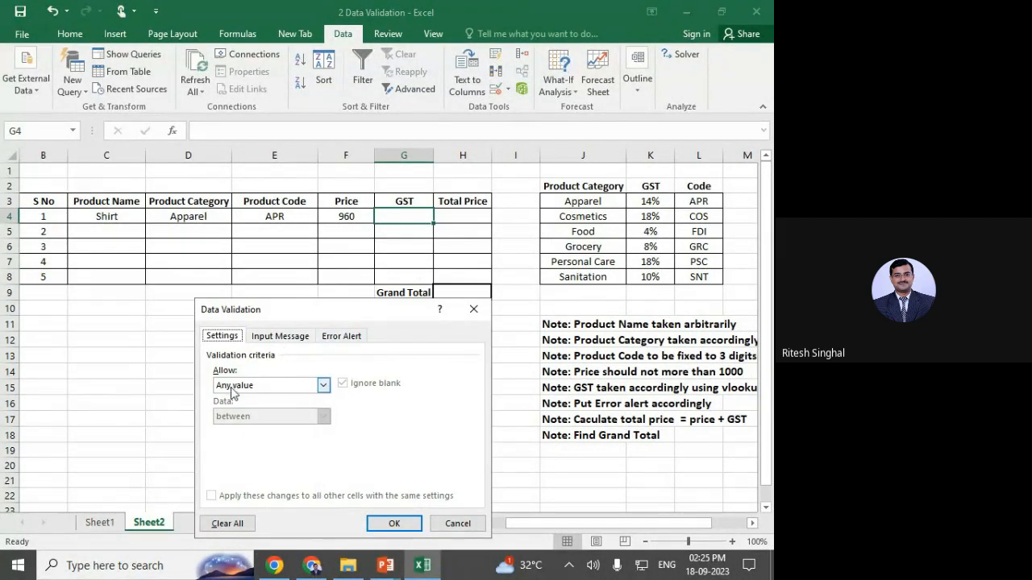
left_click(233, 385)
left_click(231, 430)
left_click(234, 445)
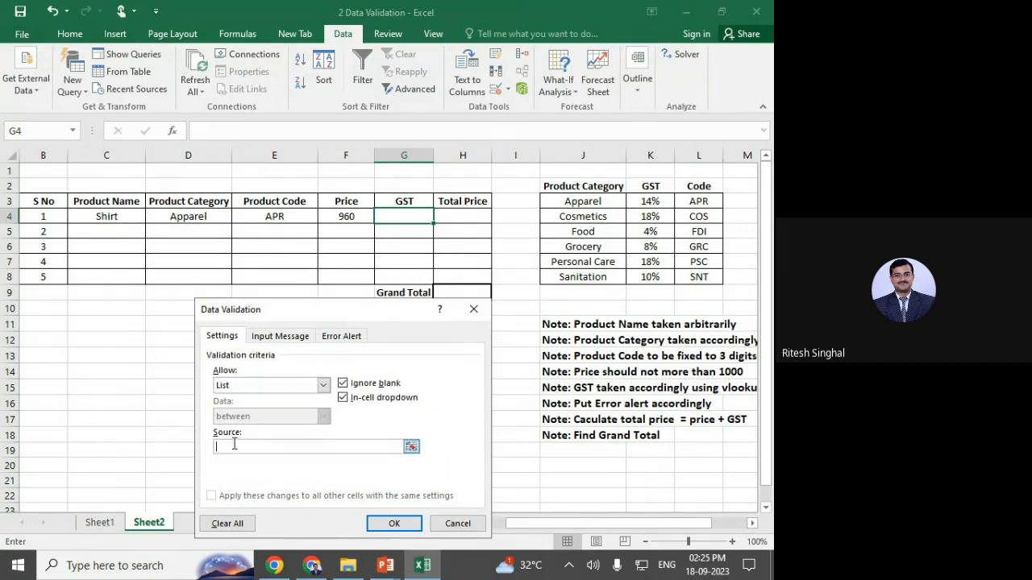
left_click_drag(660, 202, 654, 278)
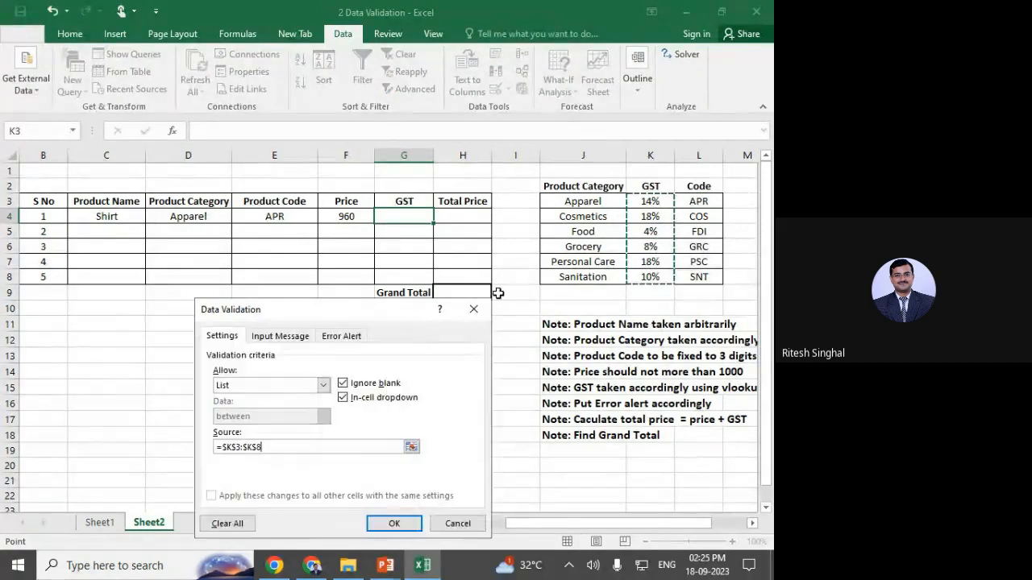
left_click(389, 523)
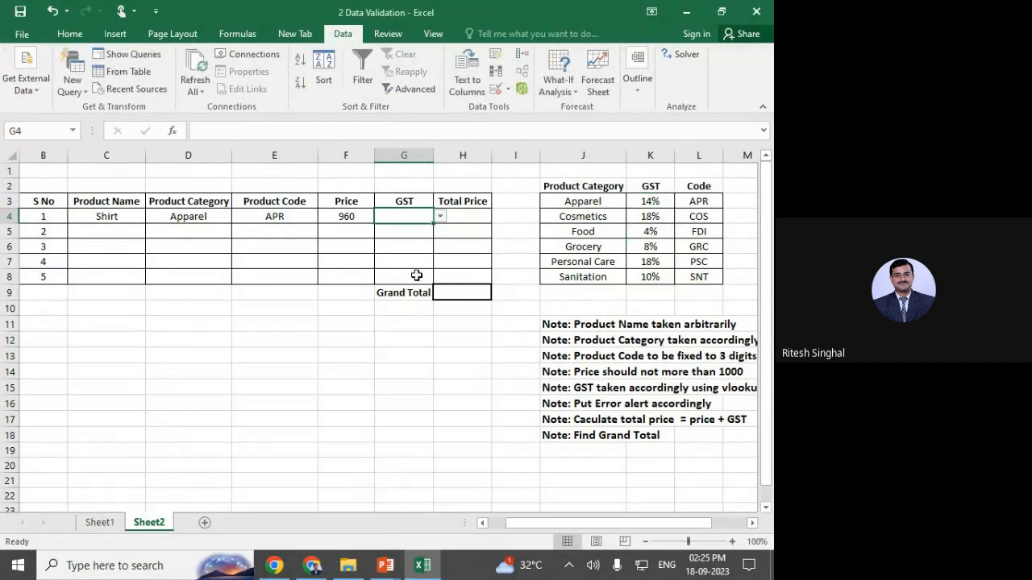
left_click(440, 216)
left_click(388, 230)
Calculate the first product's total price in H4 with the formula =F4+F4*G4.
left_click(464, 217)
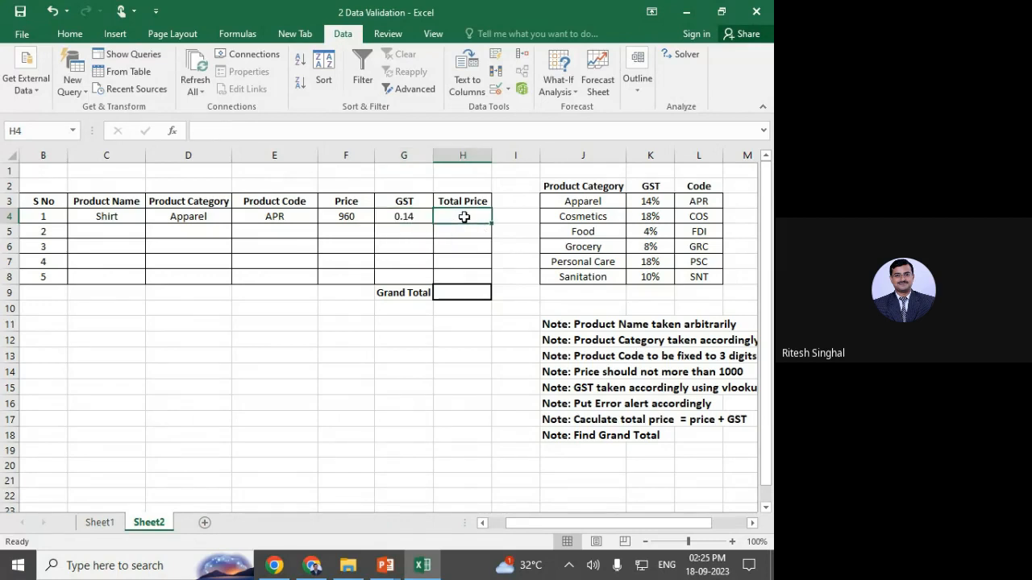
type("=")
key("Left")
key("Left")
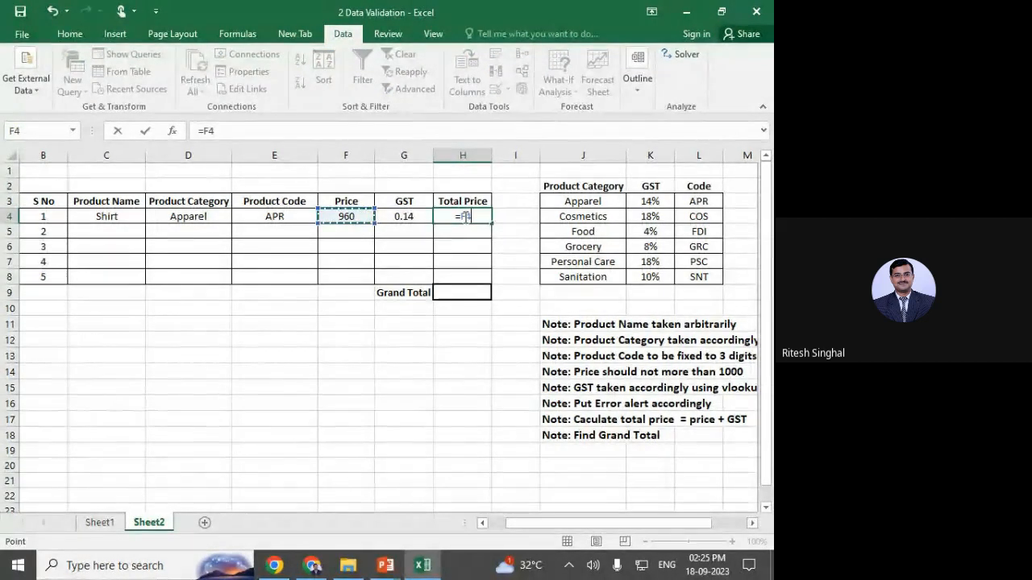
type("+")
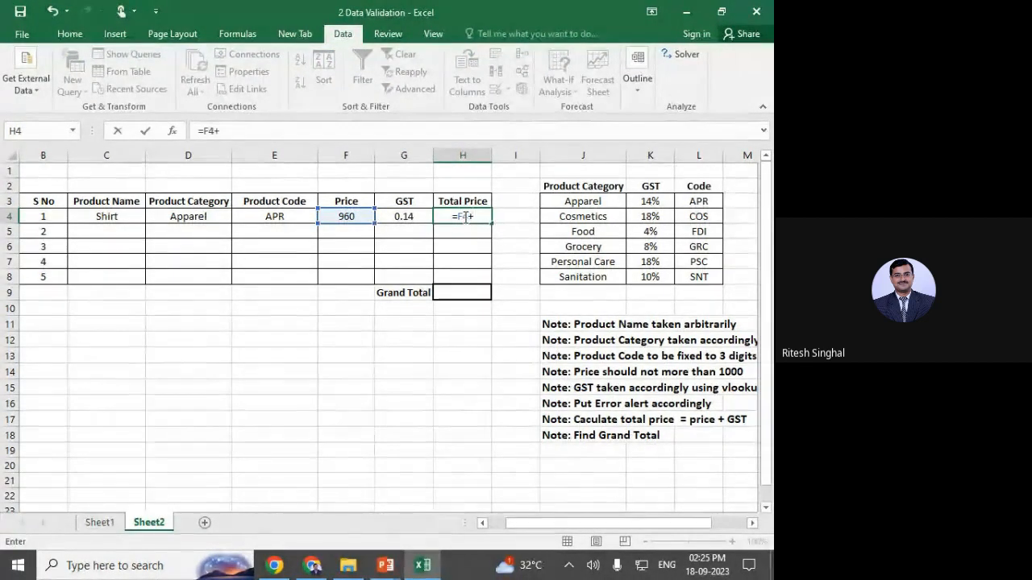
key("Left")
key("Left")
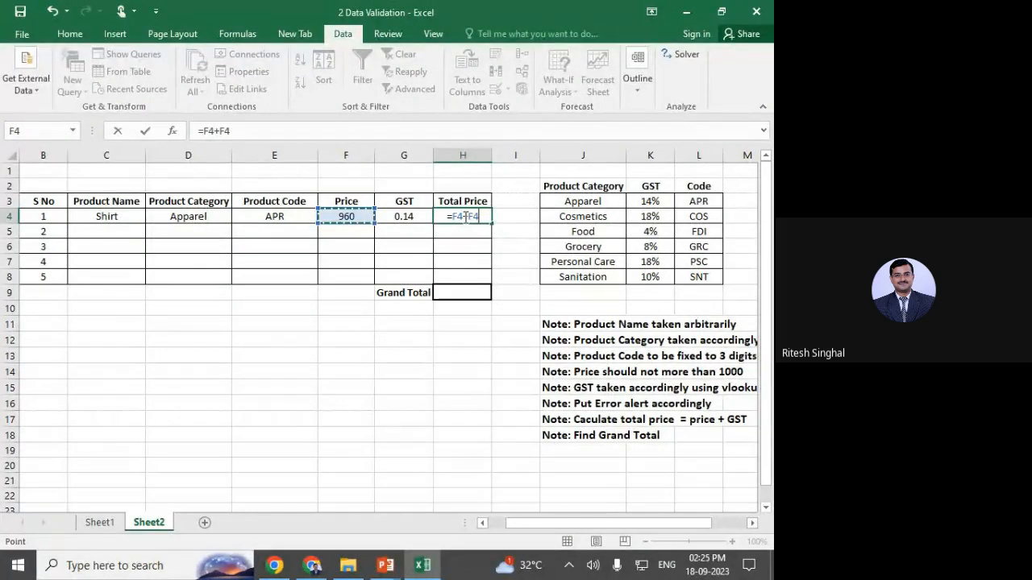
type("*")
key("Left")
key("Right")
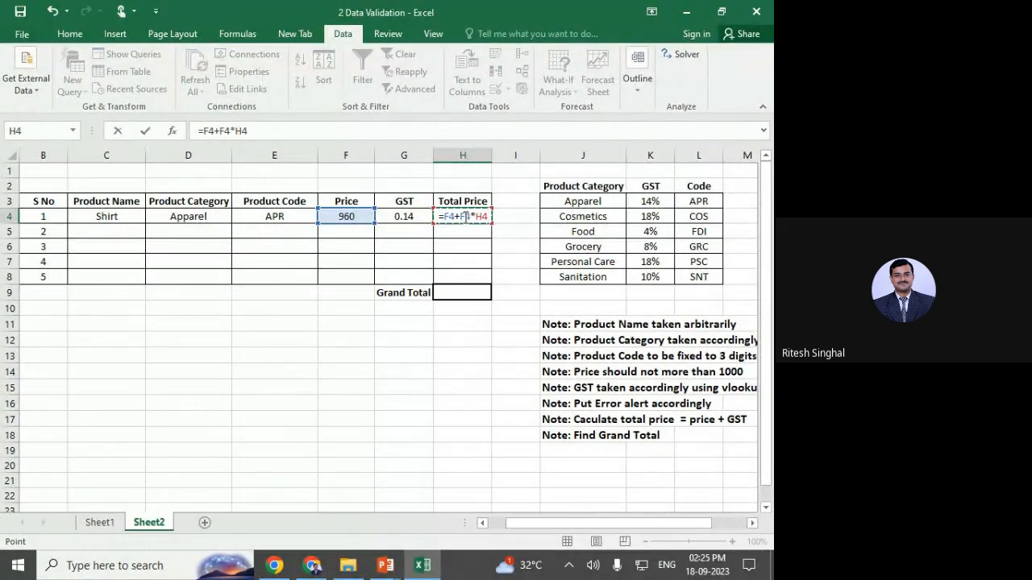
key("Left")
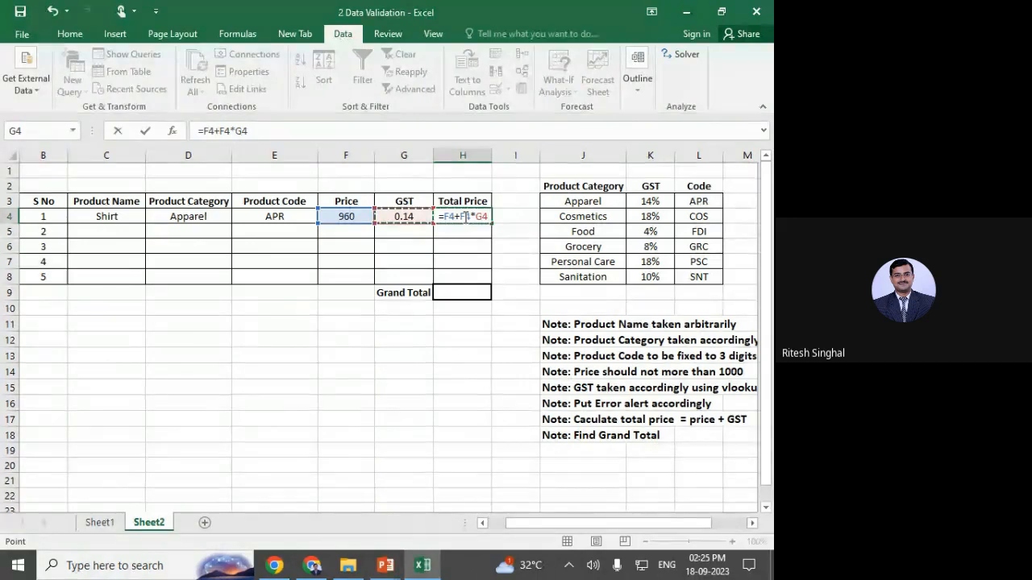
key("Return")
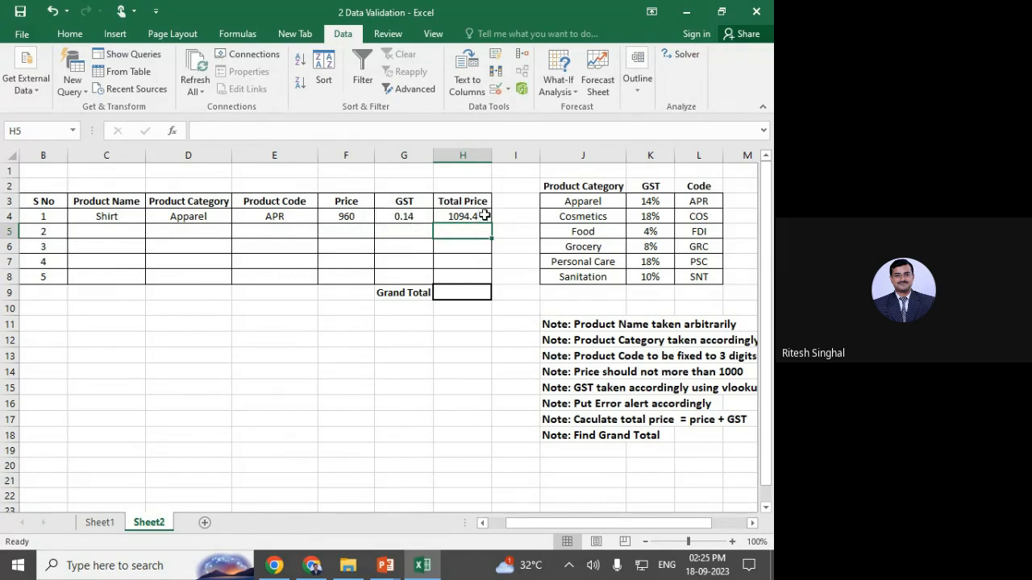
Examine the first product's price, GST, total price formula and category drop-down, keeping Apparel as the category.
left_click(346, 216)
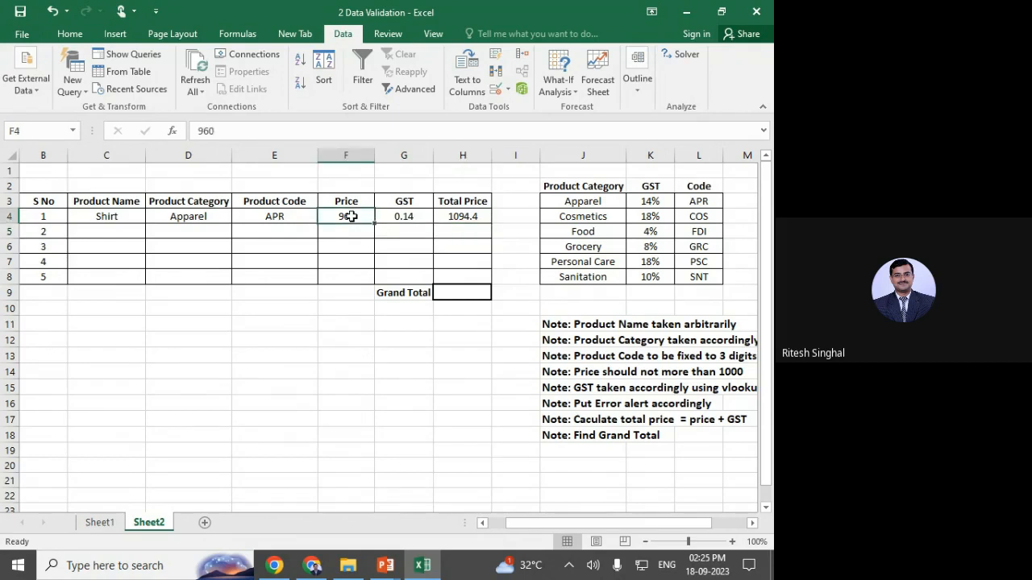
left_click(407, 216)
left_click(456, 217)
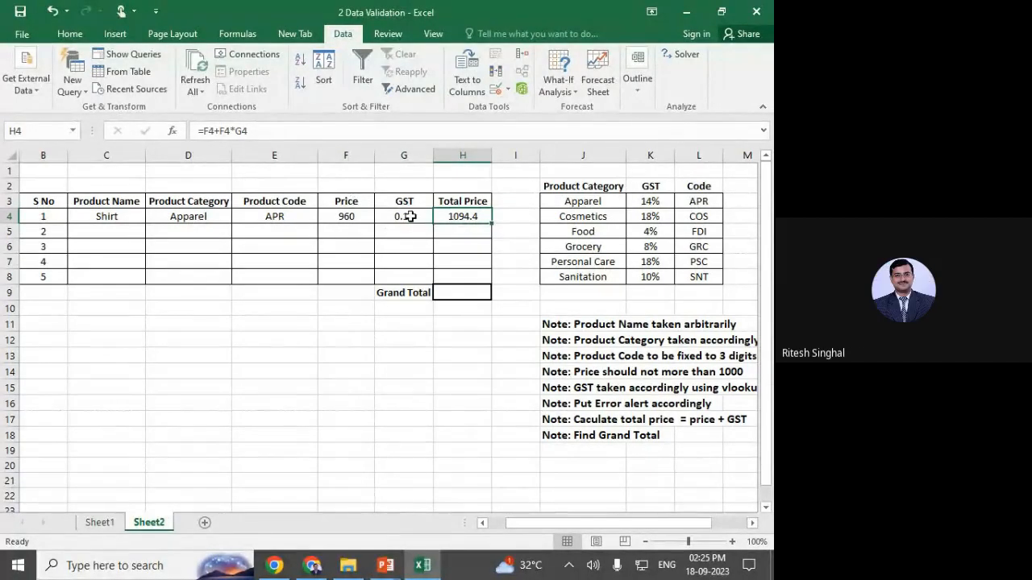
left_click(407, 216)
left_click(469, 216)
left_click(407, 216)
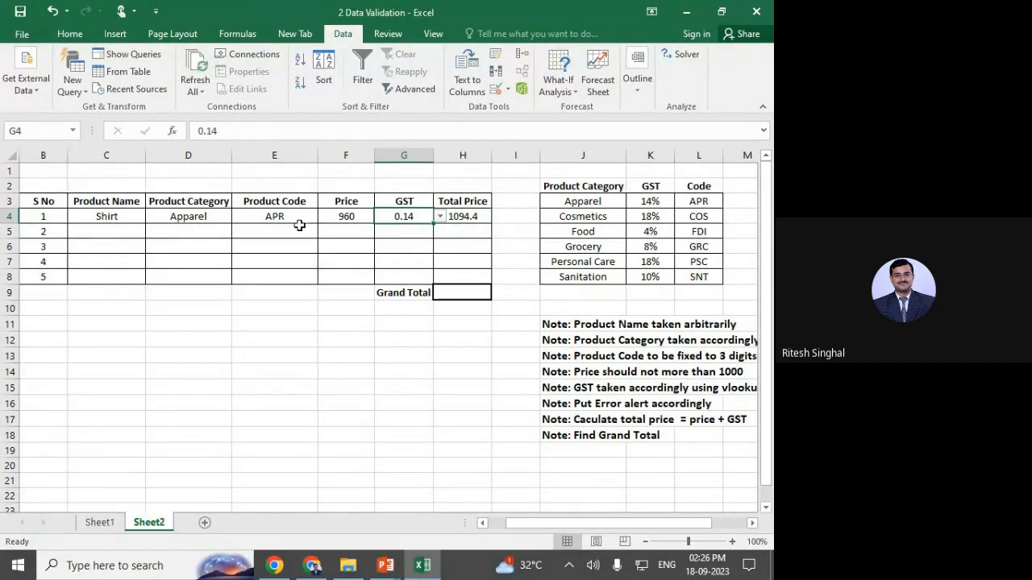
left_click(198, 216)
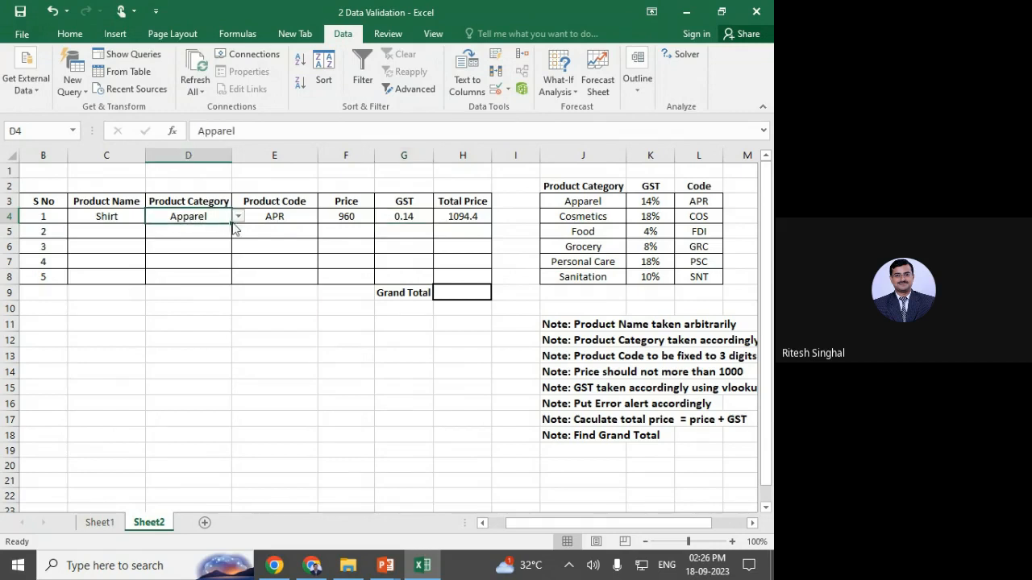
left_click(238, 218)
left_click(219, 234)
Test the GST drop-down in G4 by choosing 4%, and set it back to 14%.
left_click(424, 216)
left_click(439, 217)
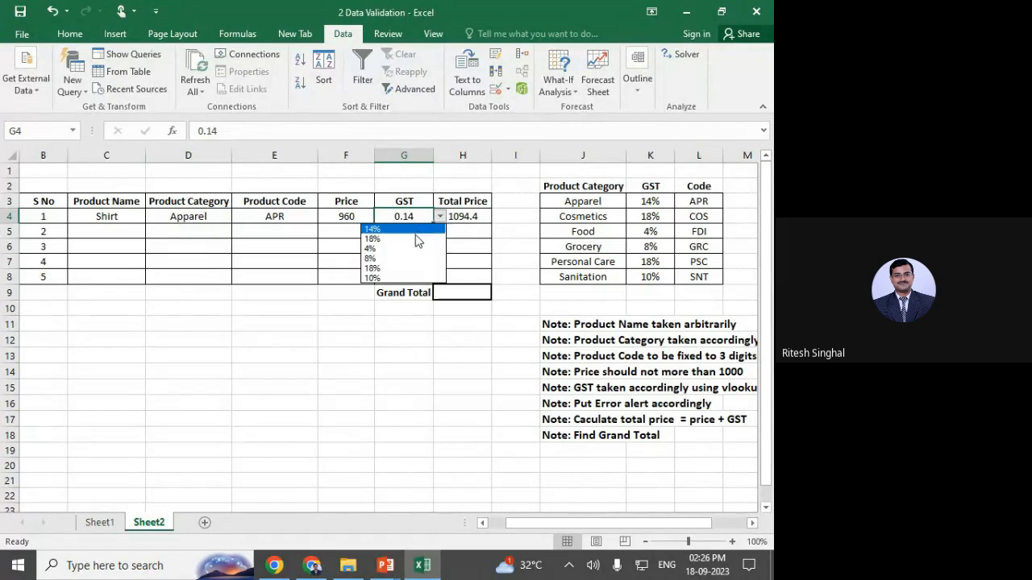
left_click(401, 249)
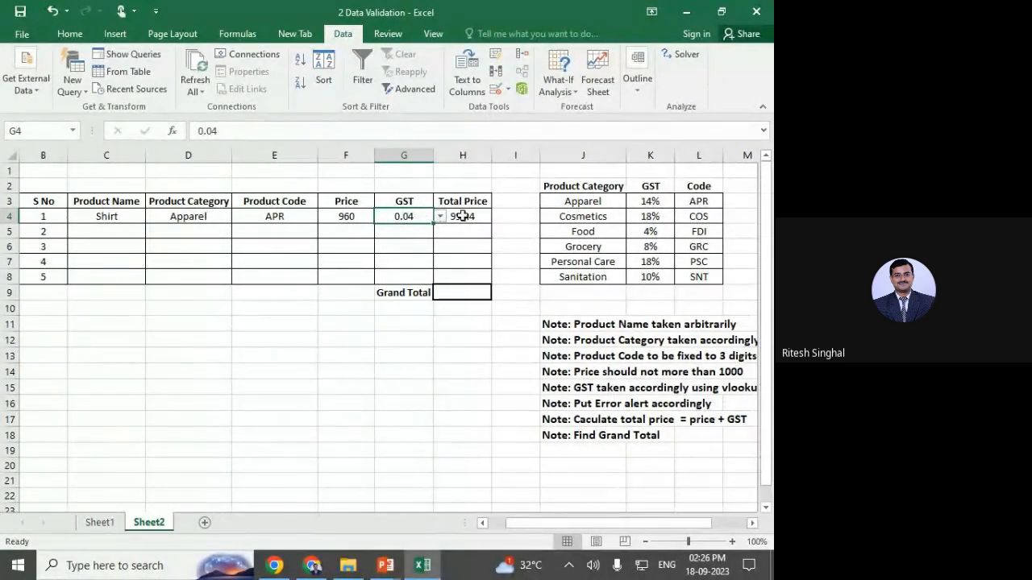
left_click(439, 217)
left_click(395, 229)
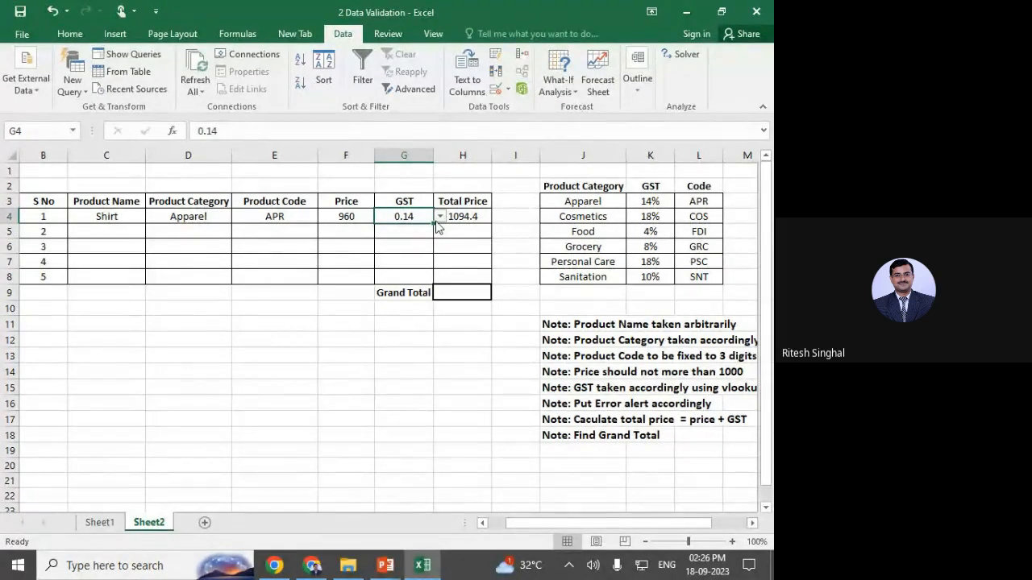
left_click_drag(403, 217, 398, 276)
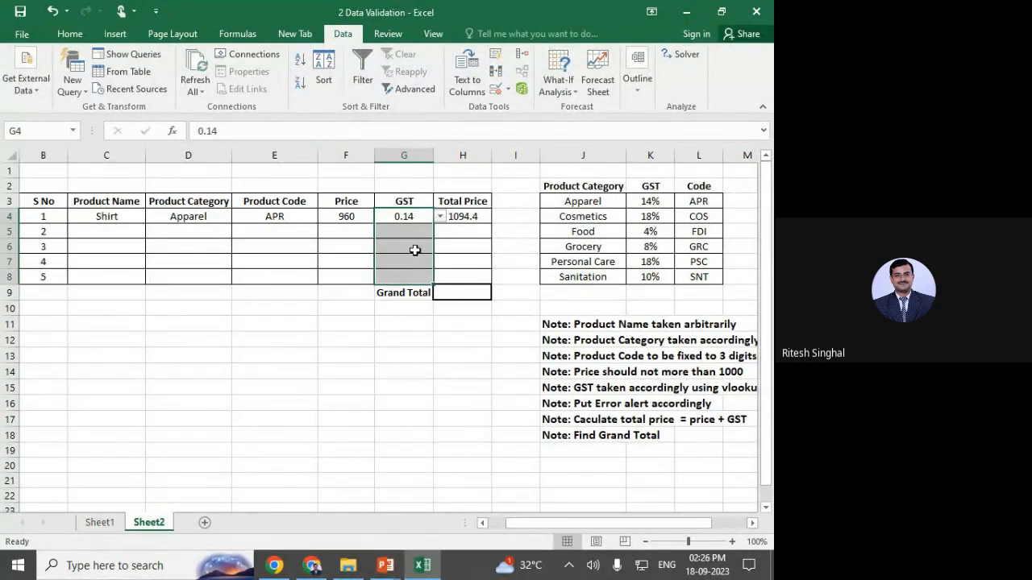
left_click(496, 89)
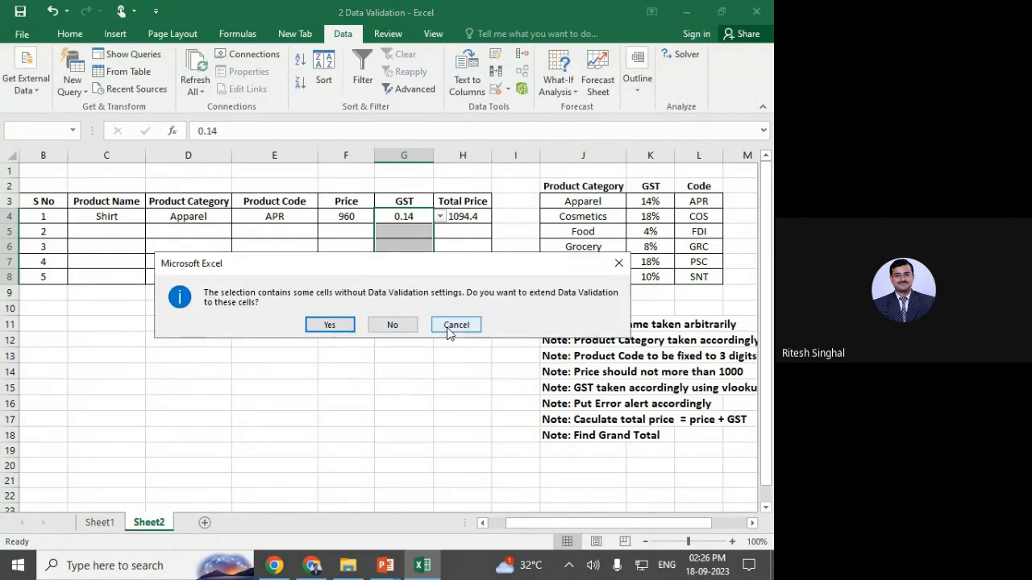
left_click(618, 263)
left_click(508, 91)
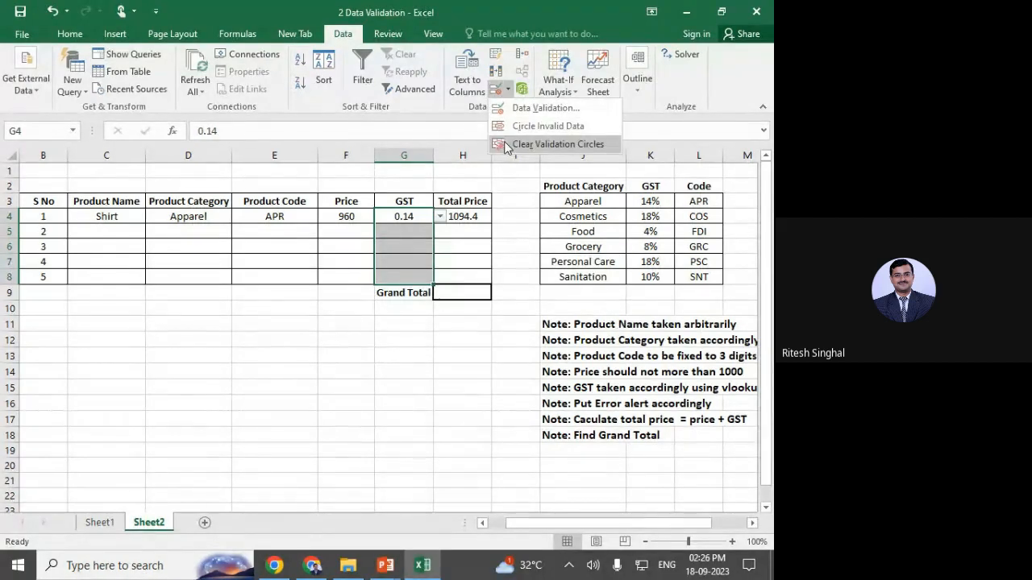
left_click(532, 108)
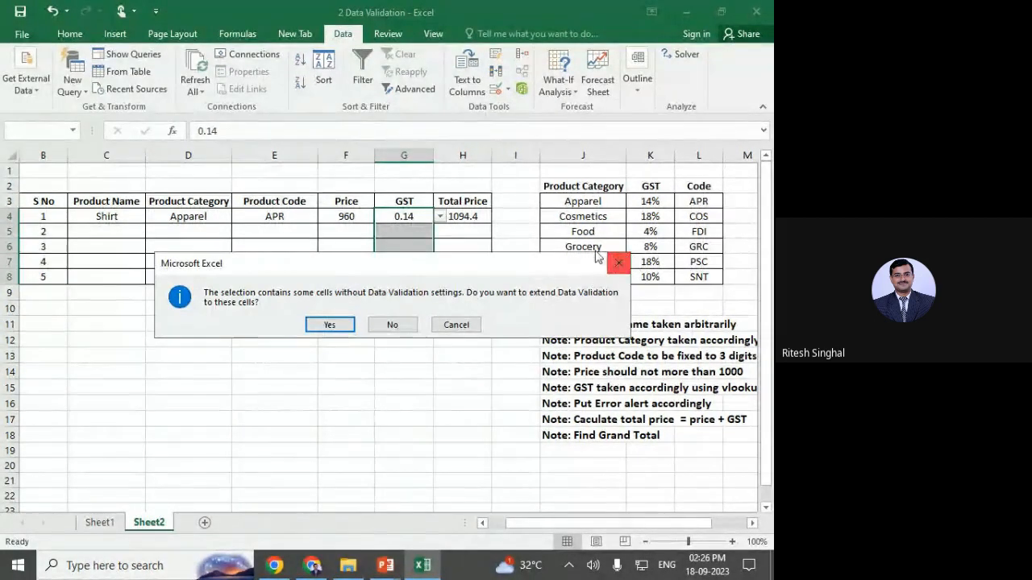
left_click(618, 263)
left_click(411, 231)
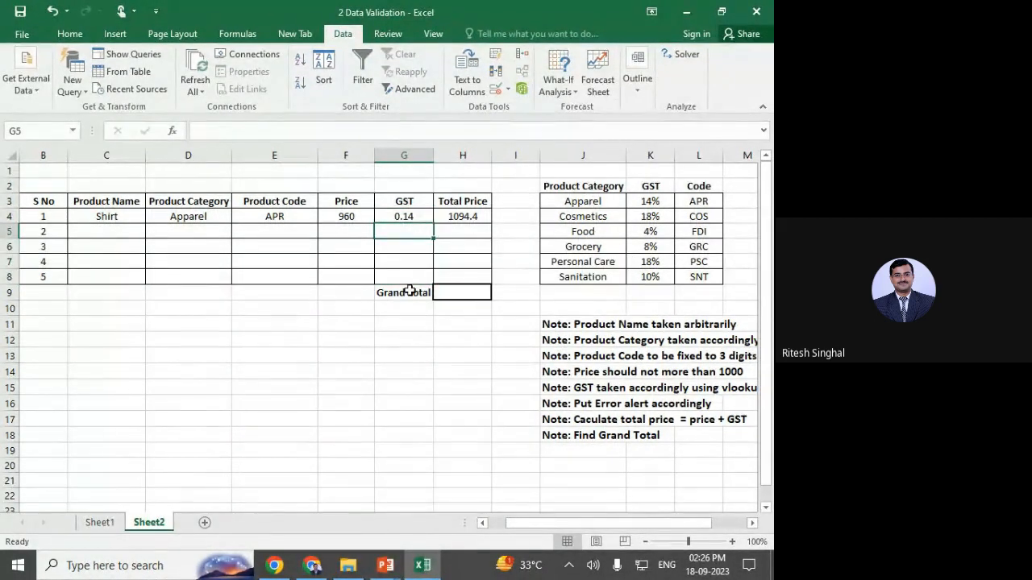
Clear all data validation from the GST cells G4:G8 without extending the existing rule, and delete the cells' contents.
left_click_drag(409, 216, 407, 274)
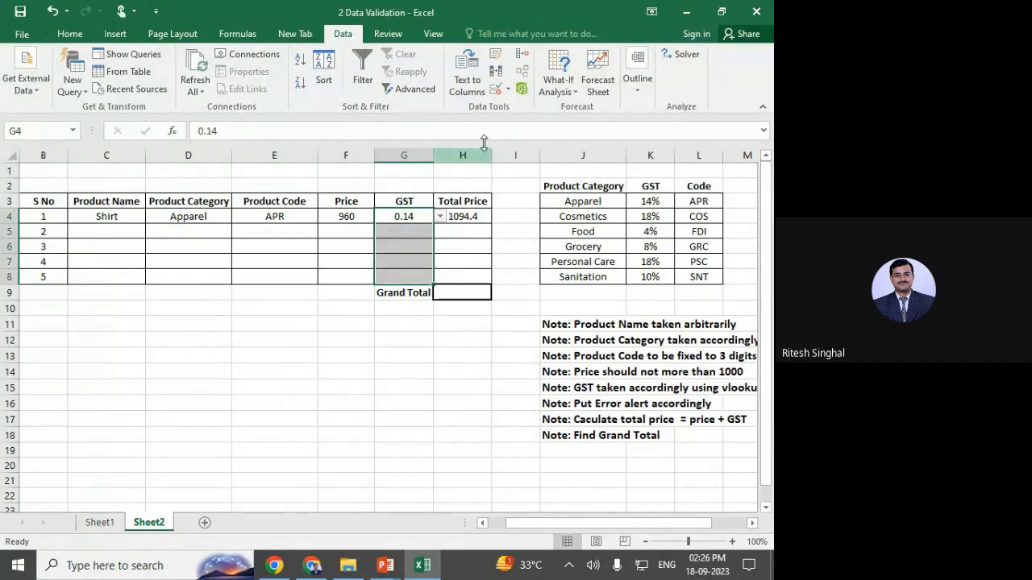
left_click(507, 91)
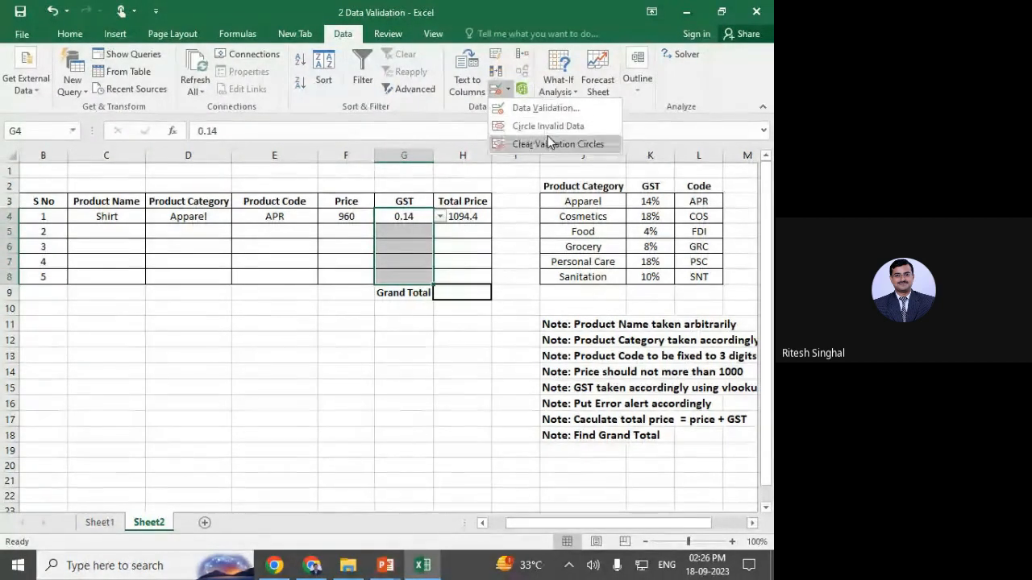
left_click(541, 108)
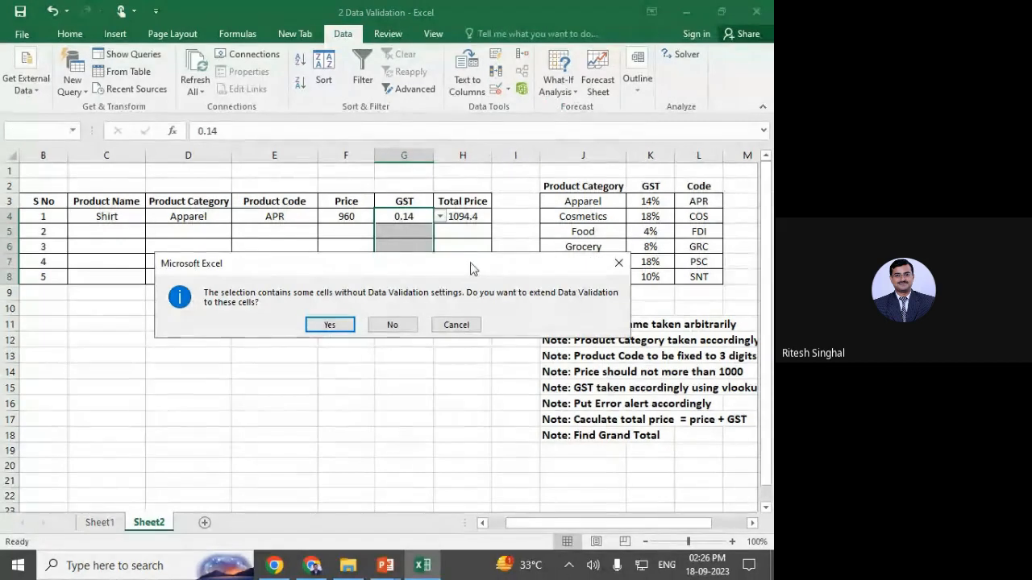
left_click(392, 325)
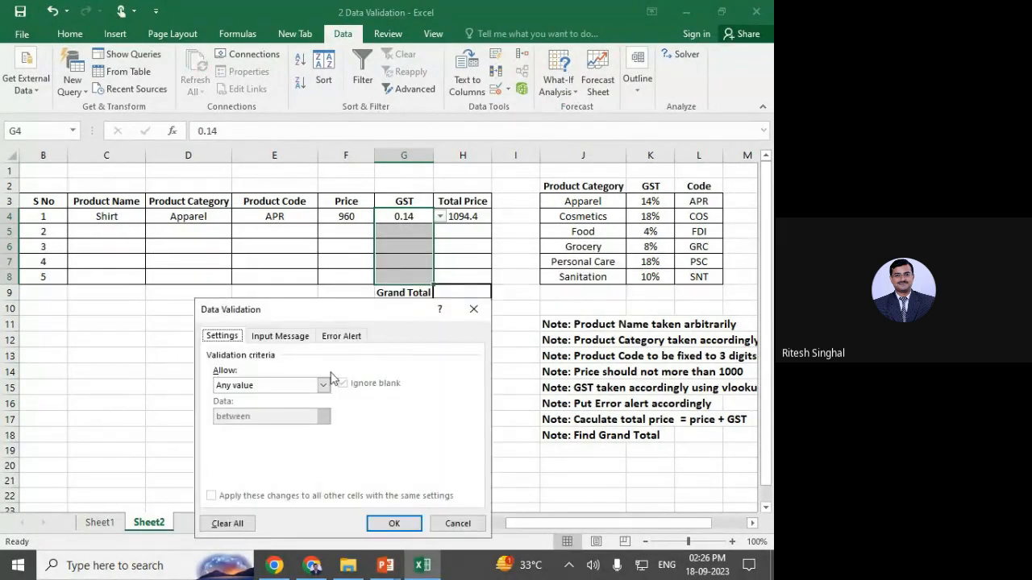
left_click(219, 523)
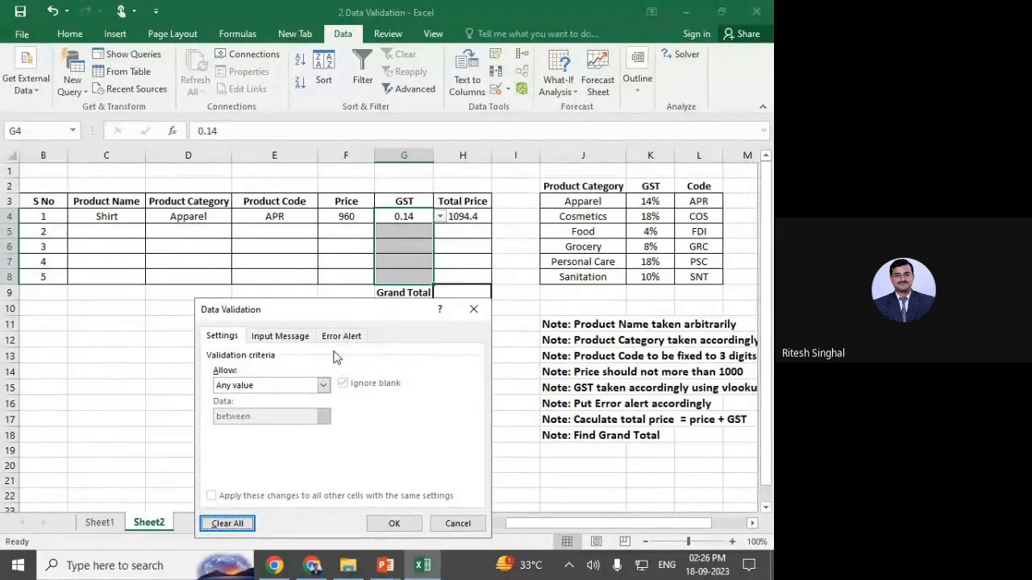
left_click(393, 524)
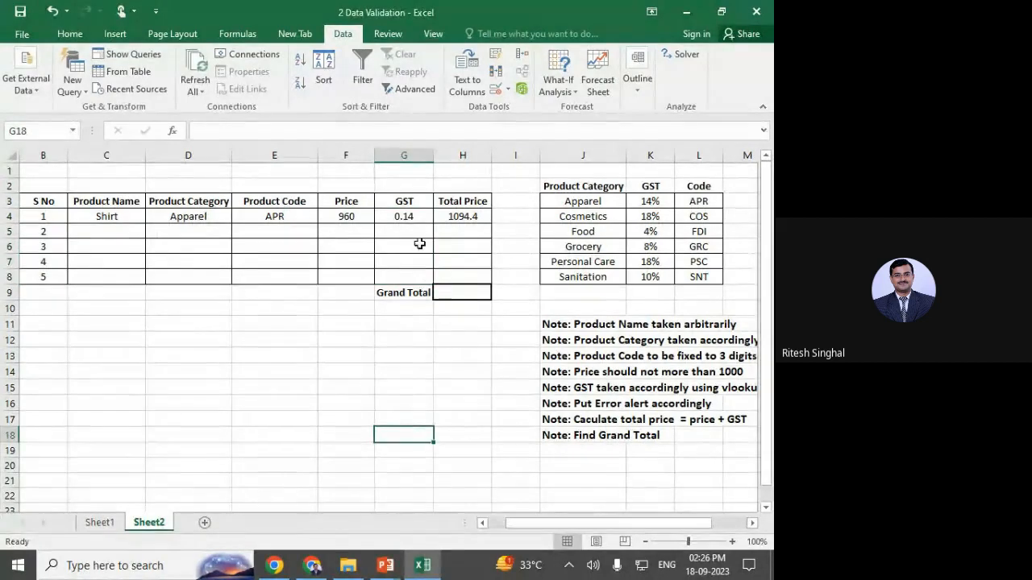
left_click_drag(410, 216, 435, 278)
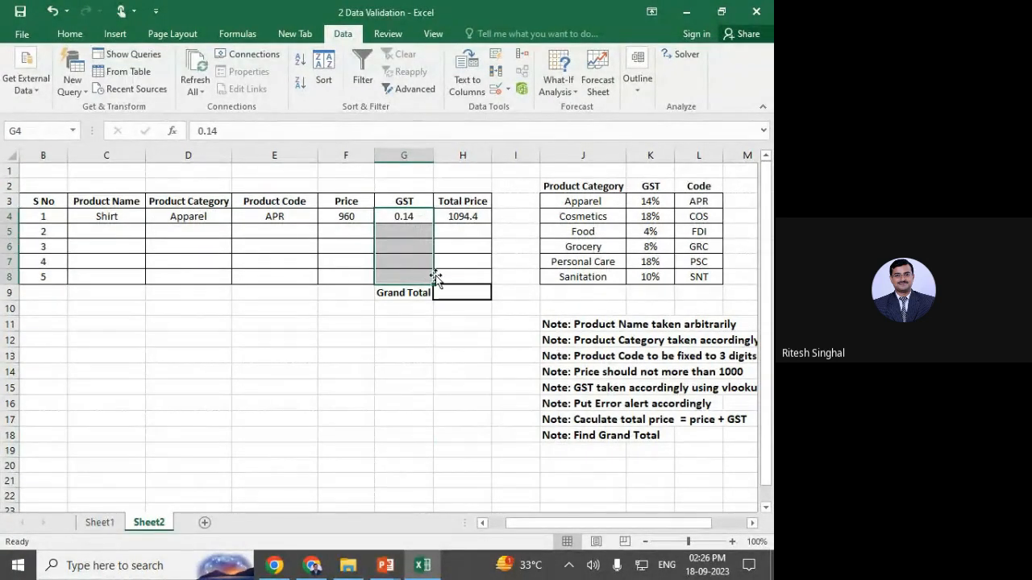
key("Delete")
Look up the first product's GST by its category in G4 with the formula =VLOOKUP(D4,J3:K8,2).
left_click(400, 221)
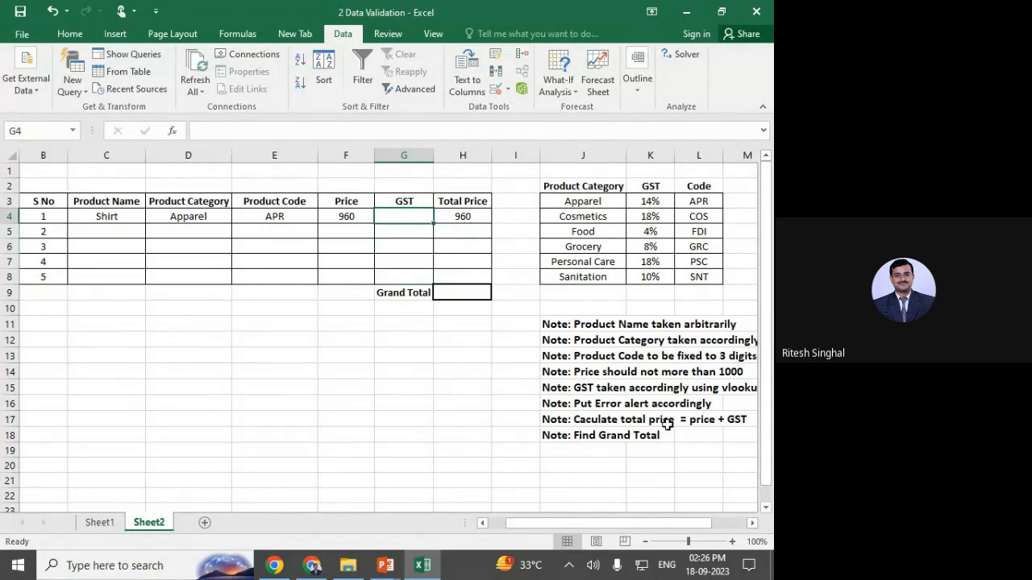
type("=vlo")
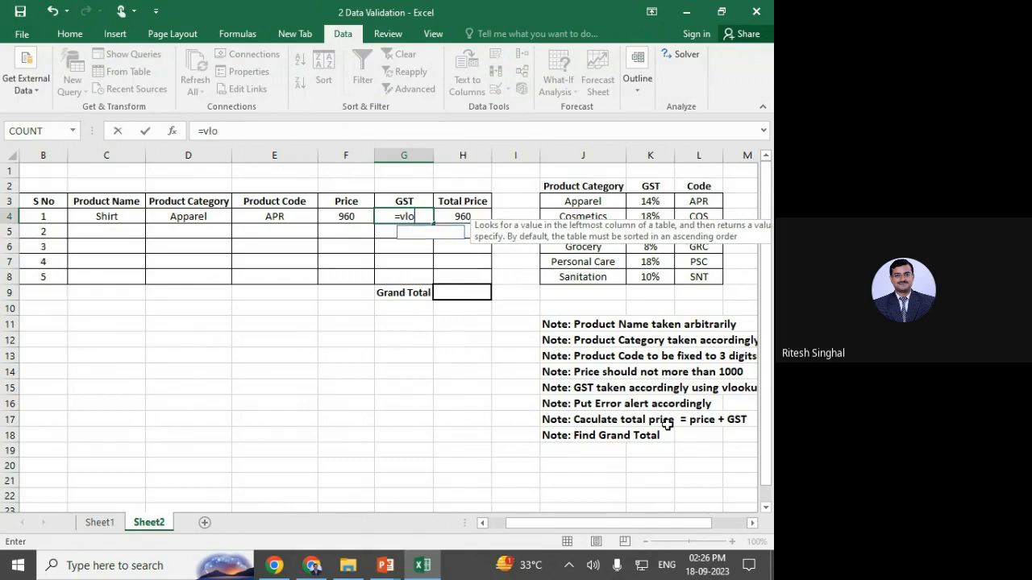
type("ok")
key("Tab")
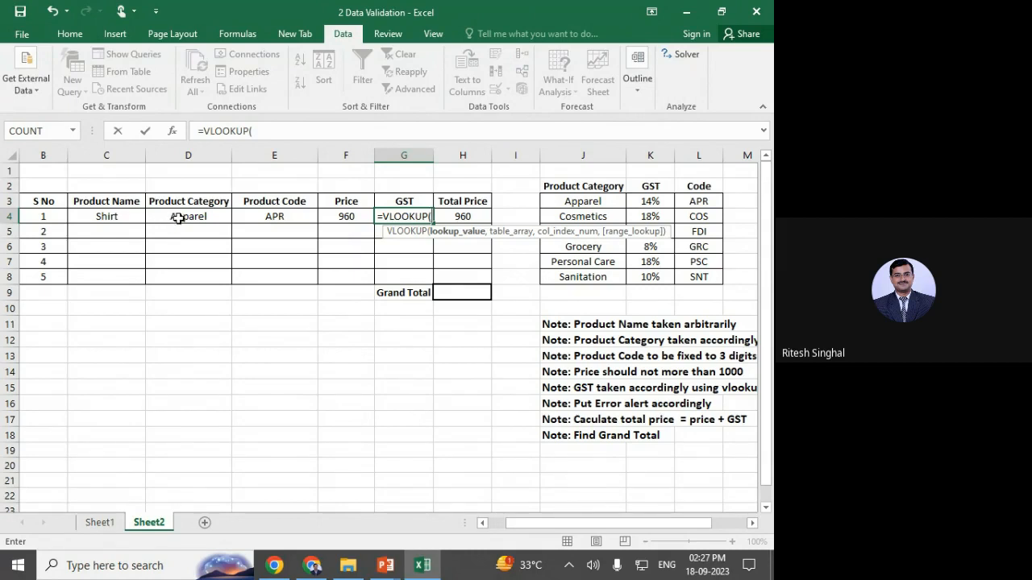
left_click(178, 218)
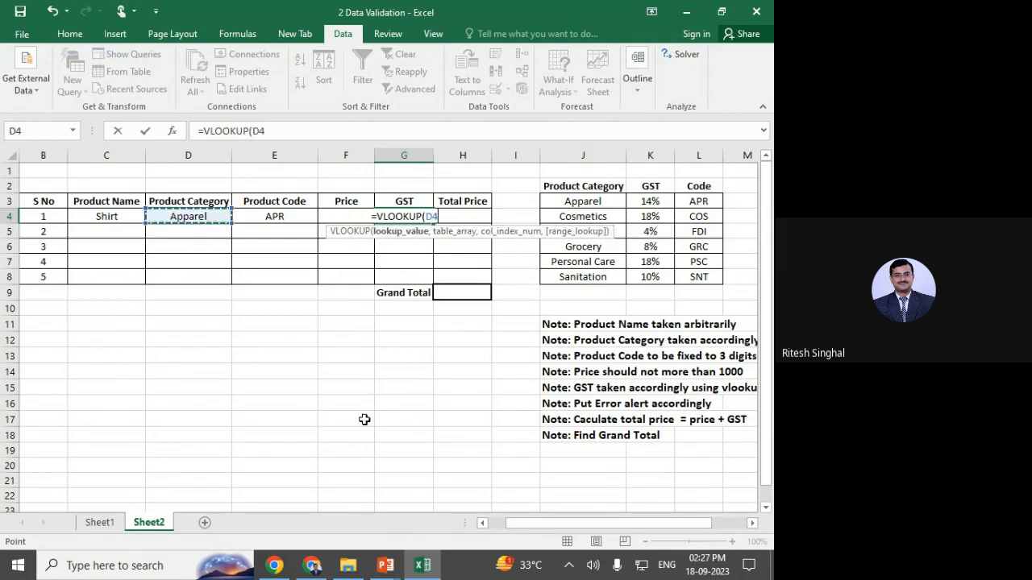
type(",")
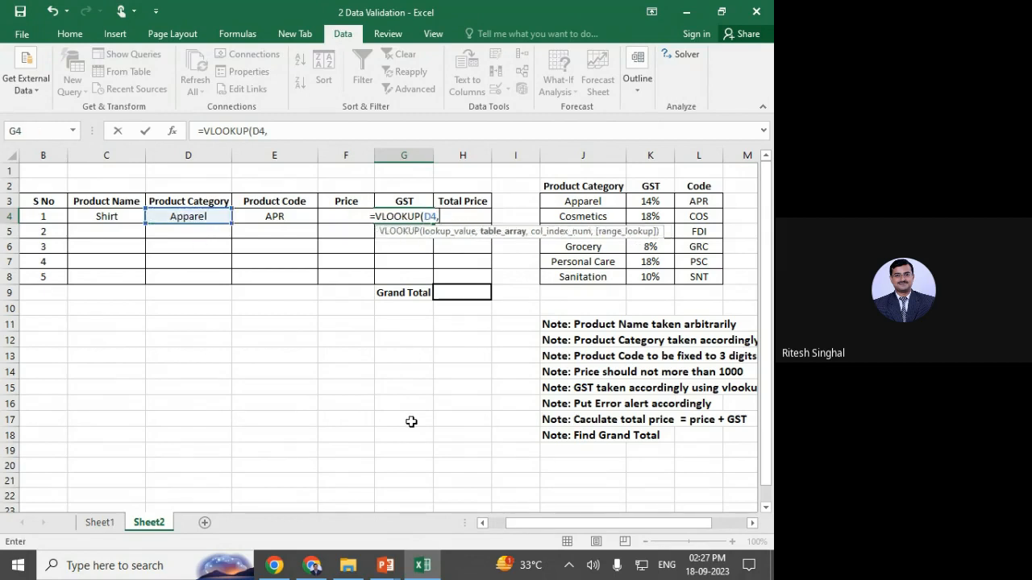
left_click_drag(596, 201, 663, 272)
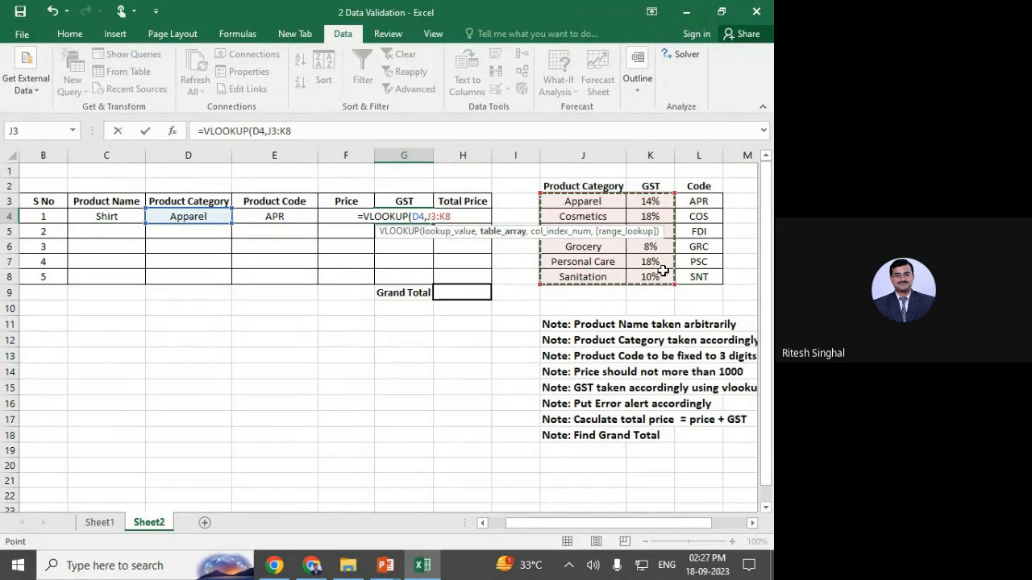
type(",")
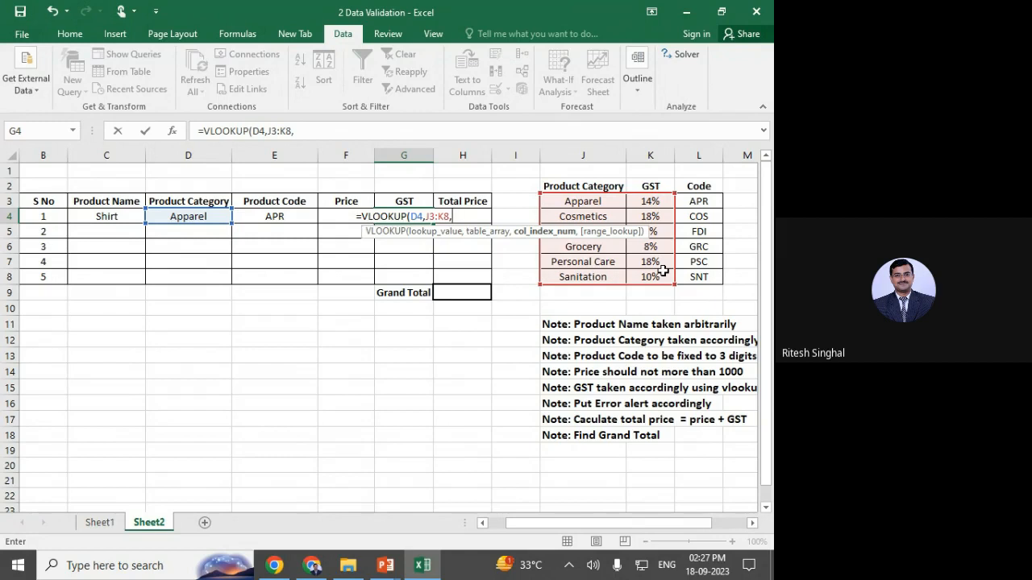
type("2)")
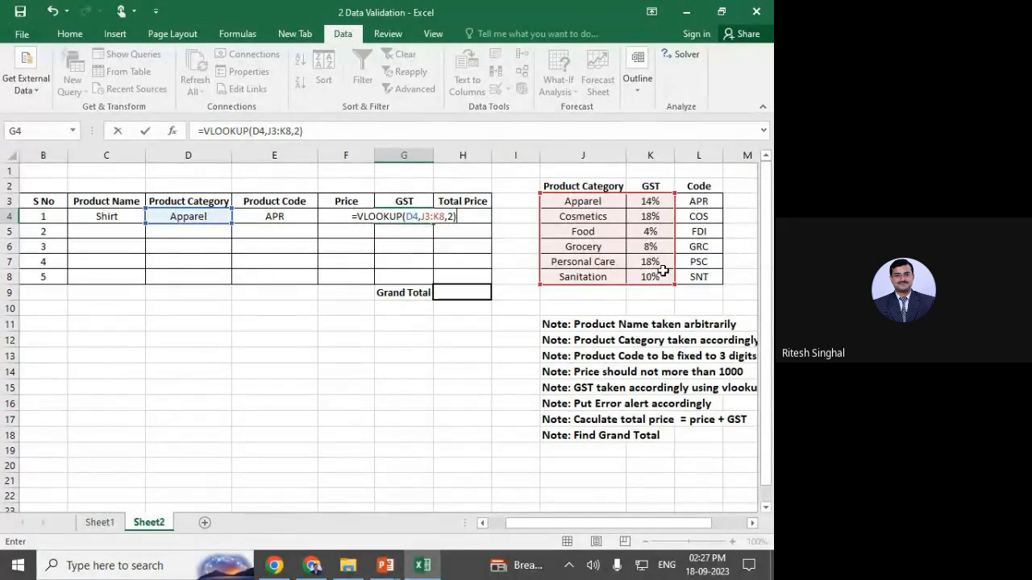
key("Return")
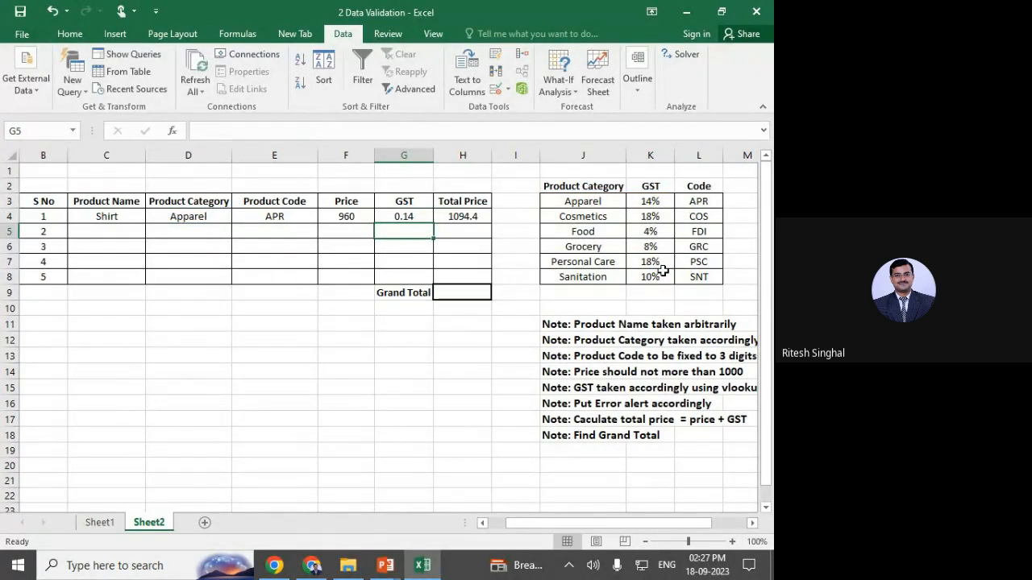
Test the GST lookup by changing the first product's category in D4 to Food and inspecting G4.
left_click(403, 220)
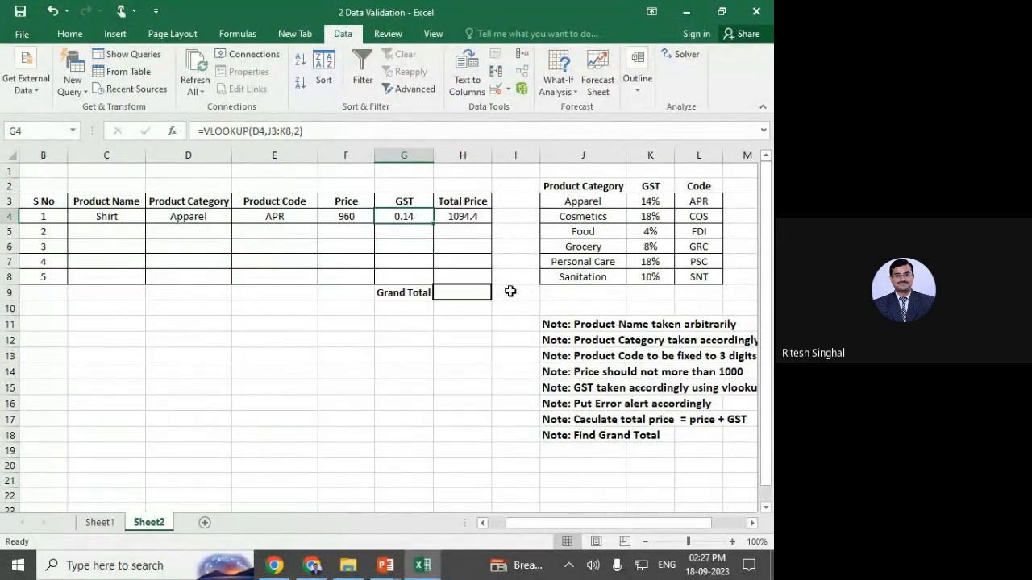
left_click(214, 219)
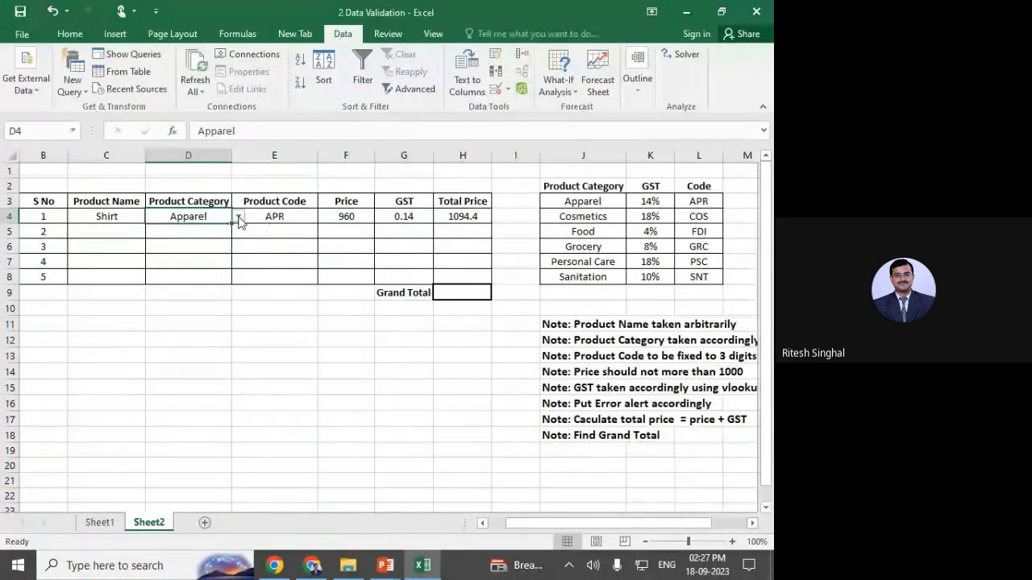
left_click(238, 218)
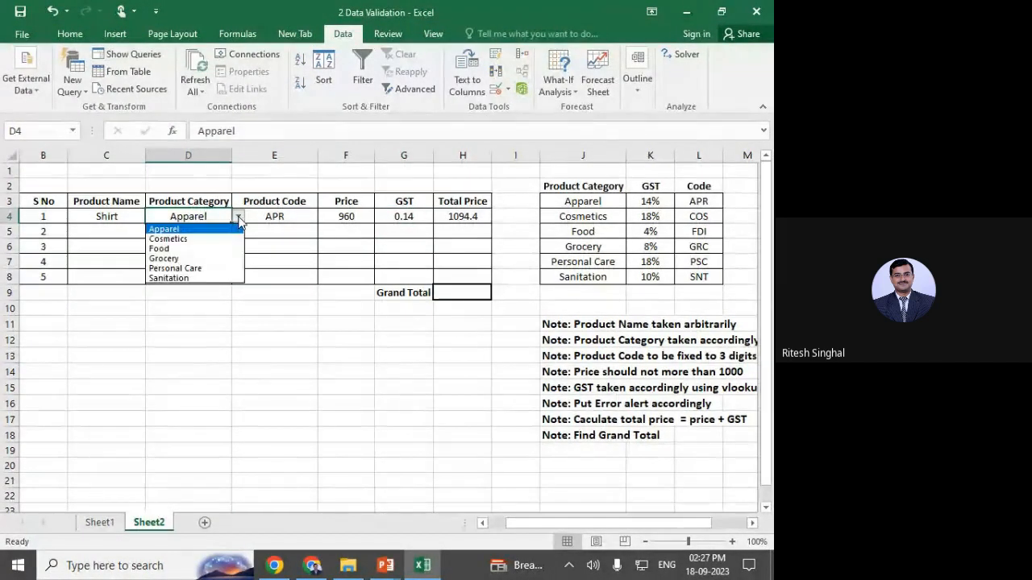
left_click(200, 249)
left_click(409, 213)
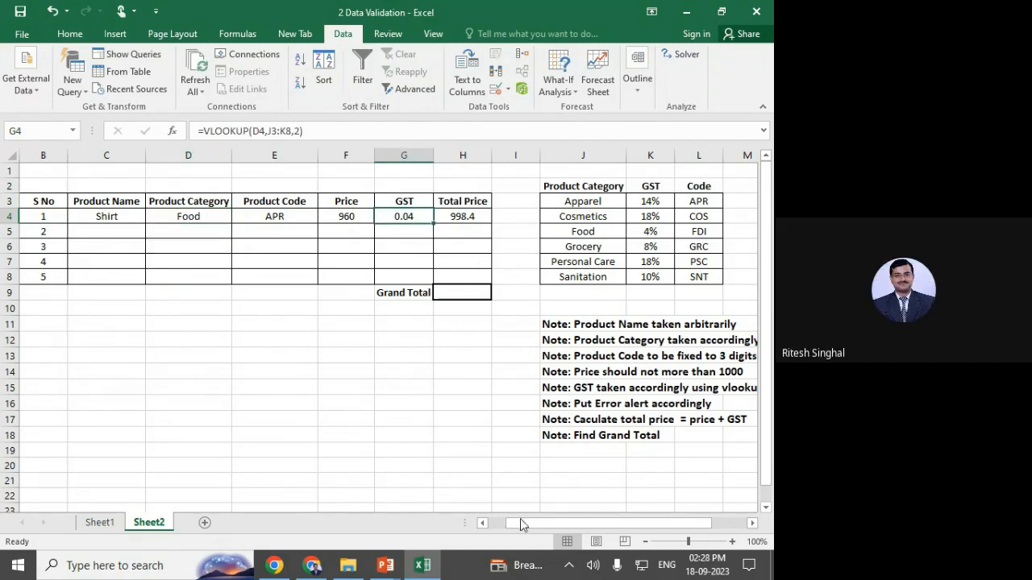
Set the first product's category in D4 to Personal Care and check the GST lookup in G4.
scroll(501, 392, "up", 2, "ctrl")
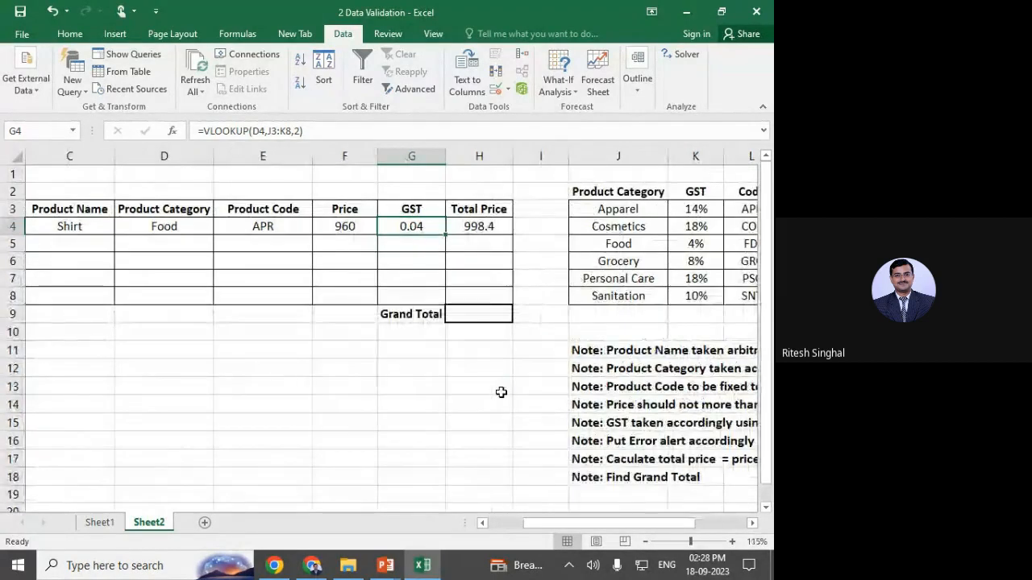
left_click(513, 523)
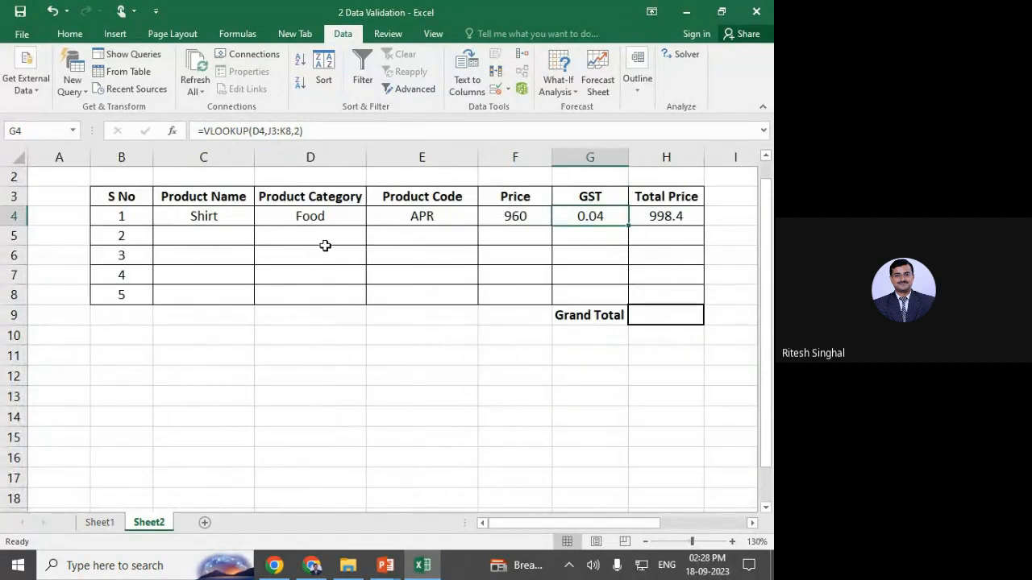
left_click(360, 219)
left_click(372, 219)
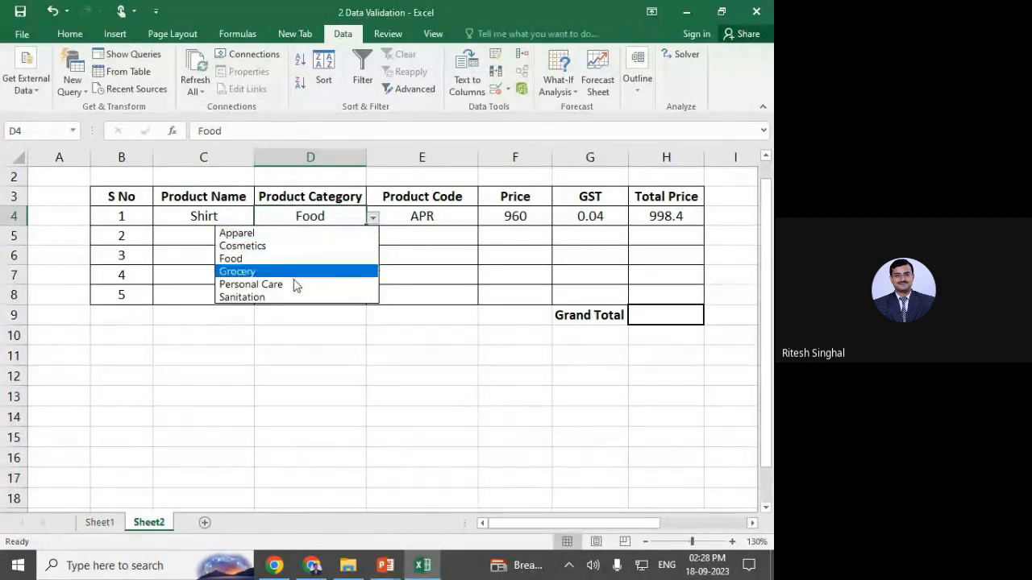
left_click(288, 286)
left_click(569, 218)
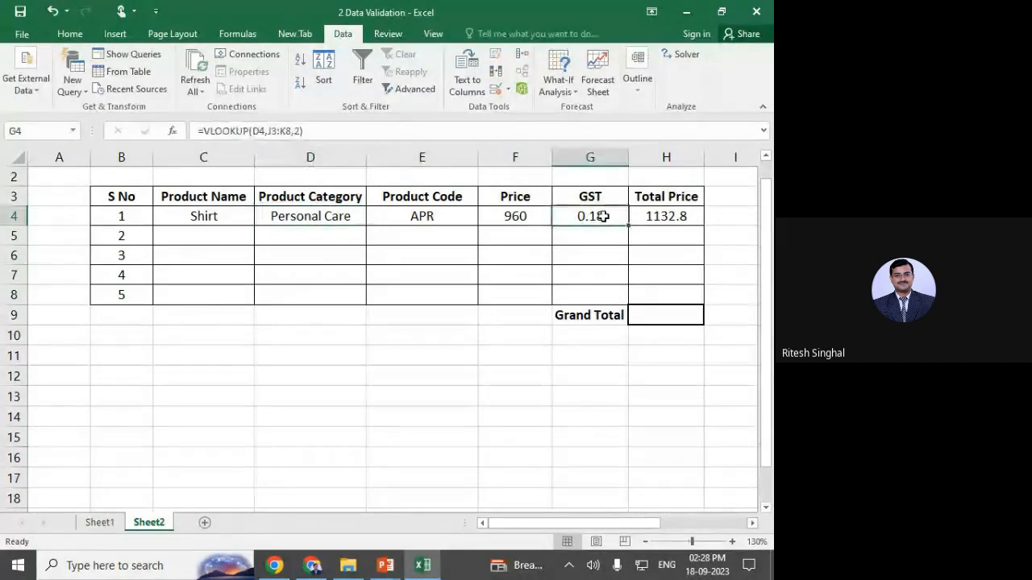
Change the first product's category in D4 to Sanitation and compare its GST with the category reference table.
left_click(355, 217)
left_click(372, 218)
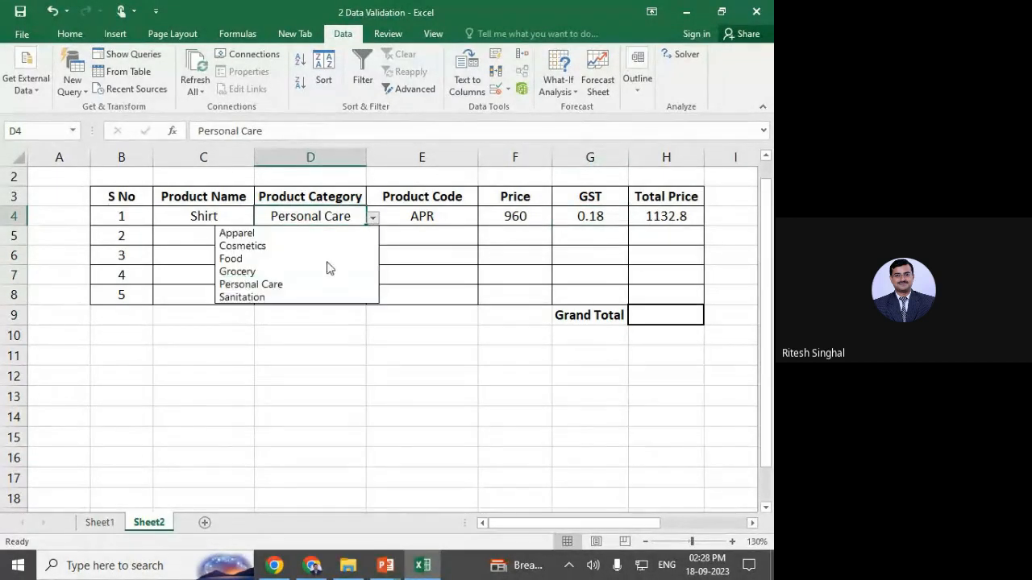
left_click(286, 296)
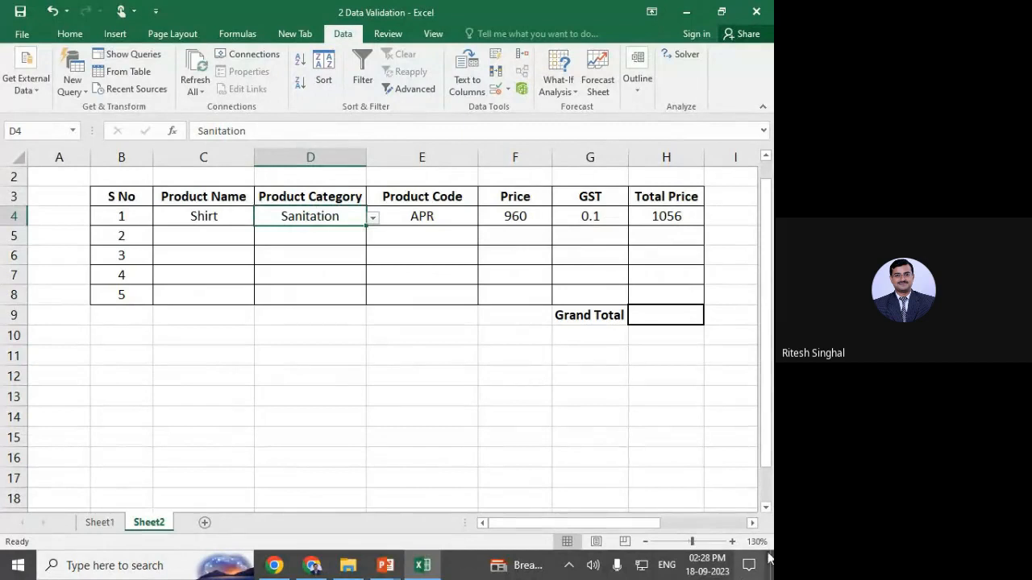
left_click(750, 523)
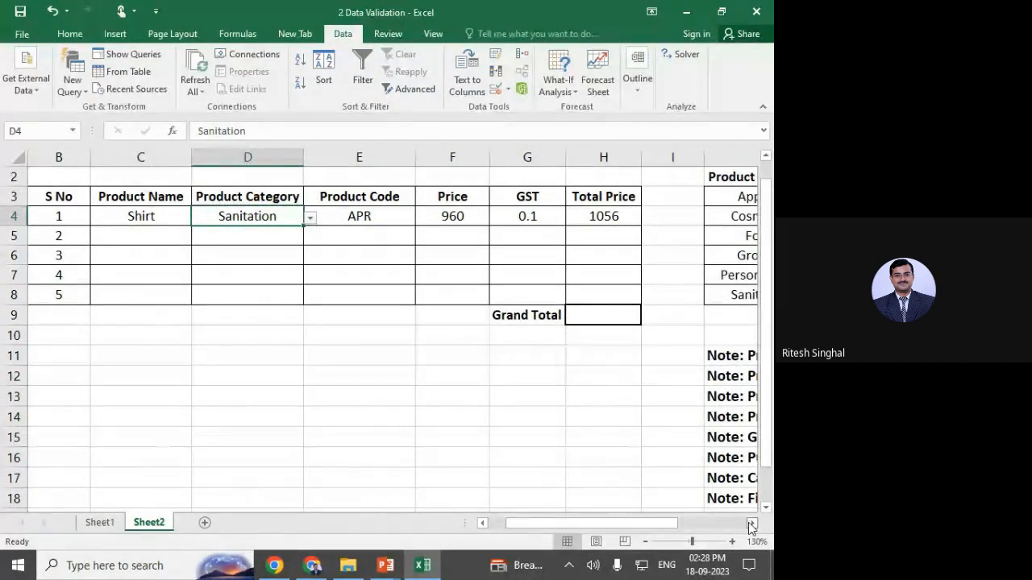
left_click(750, 523)
left_click(750, 522)
left_click(750, 522)
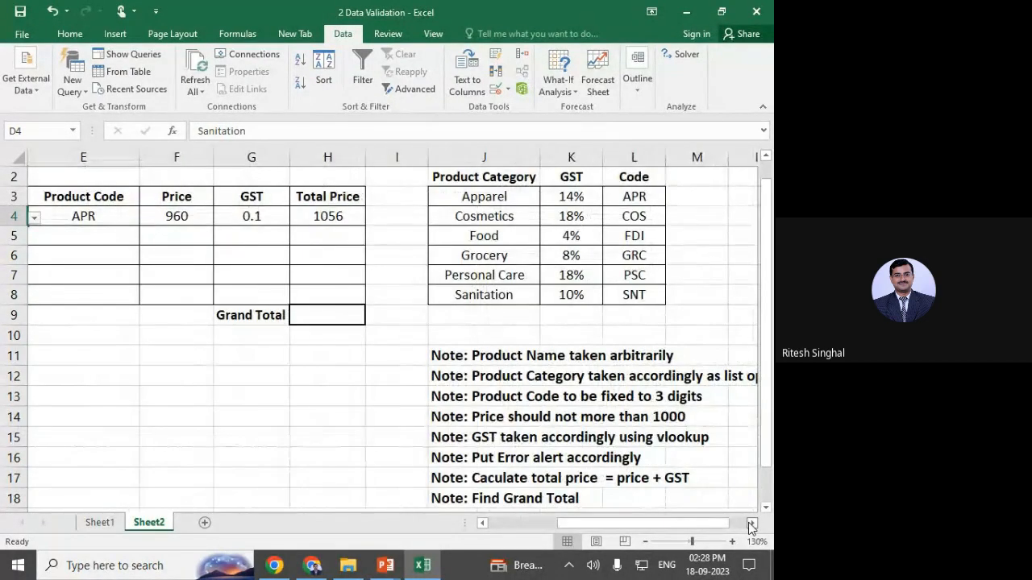
left_click_drag(666, 522, 508, 525)
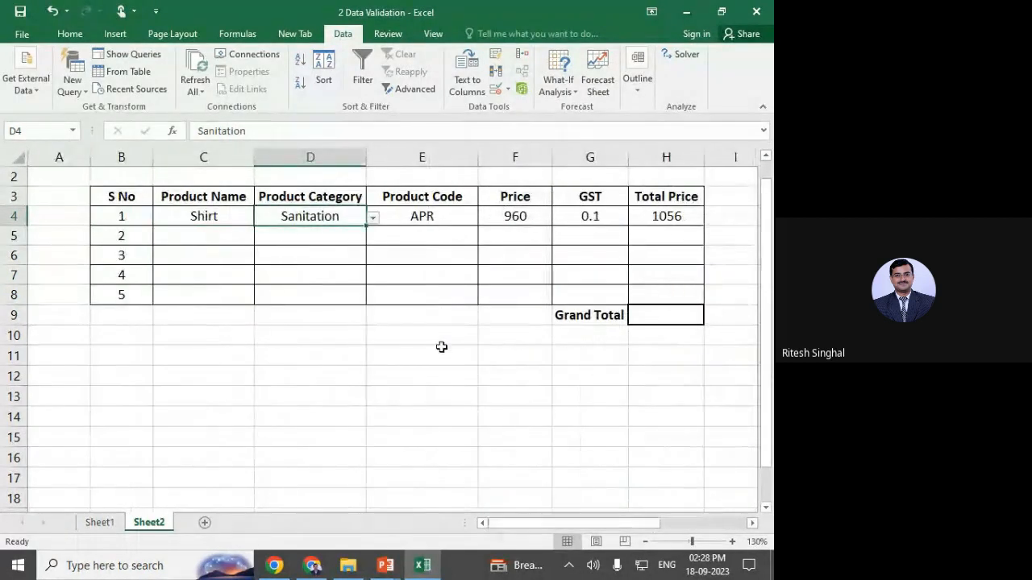
scroll(500, 360, "down", 2)
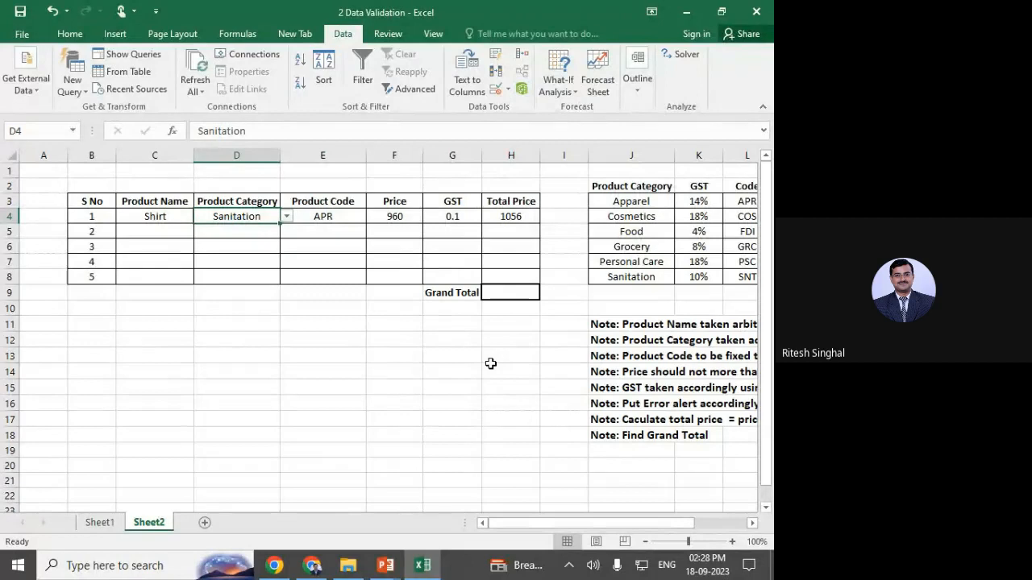
Examine the validation criteria types available for the empty cell F14 and close the Data Validation settings without applying anything.
left_click(394, 369)
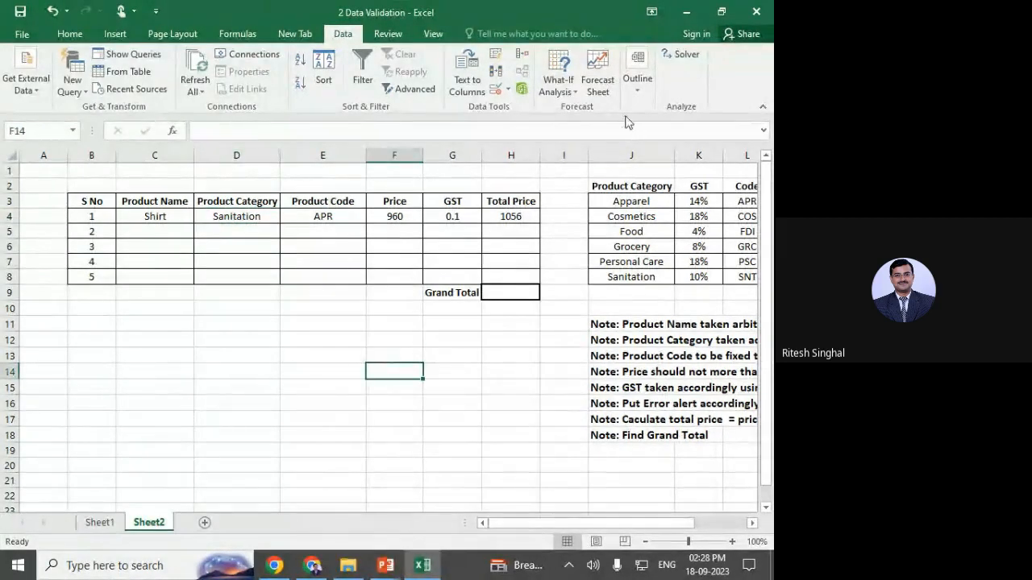
left_click(507, 89)
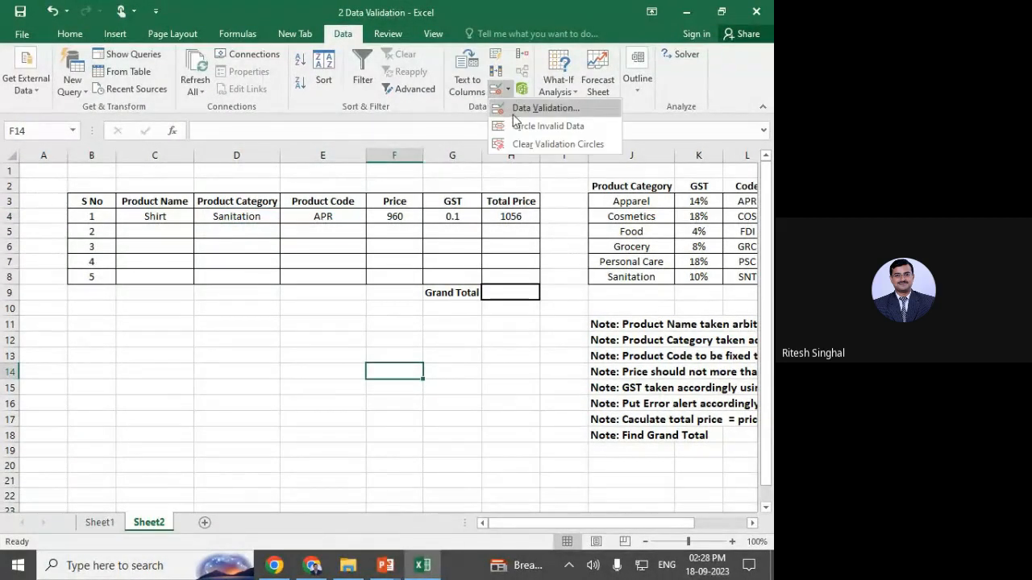
left_click(553, 109)
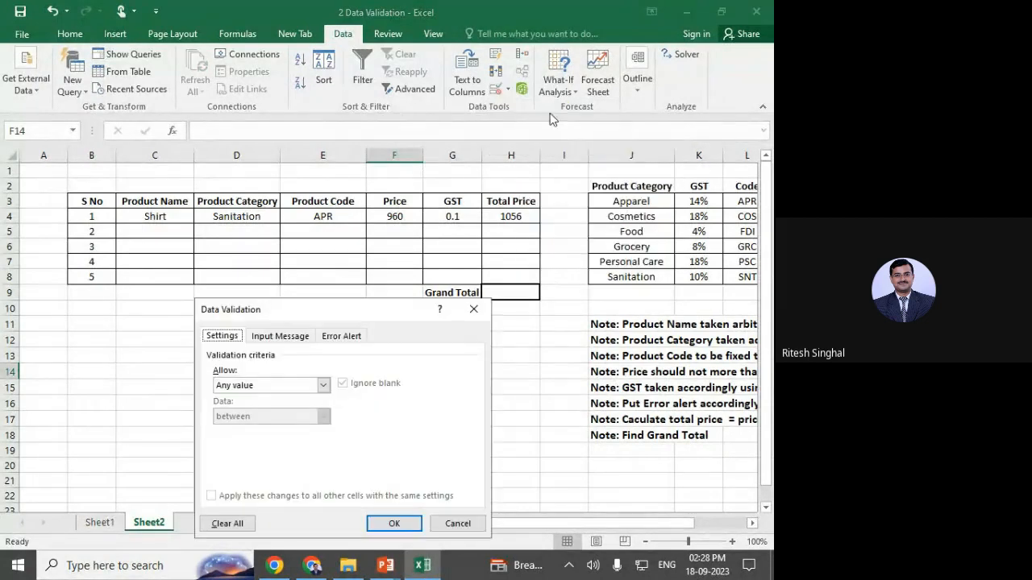
left_click_drag(375, 306, 435, 173)
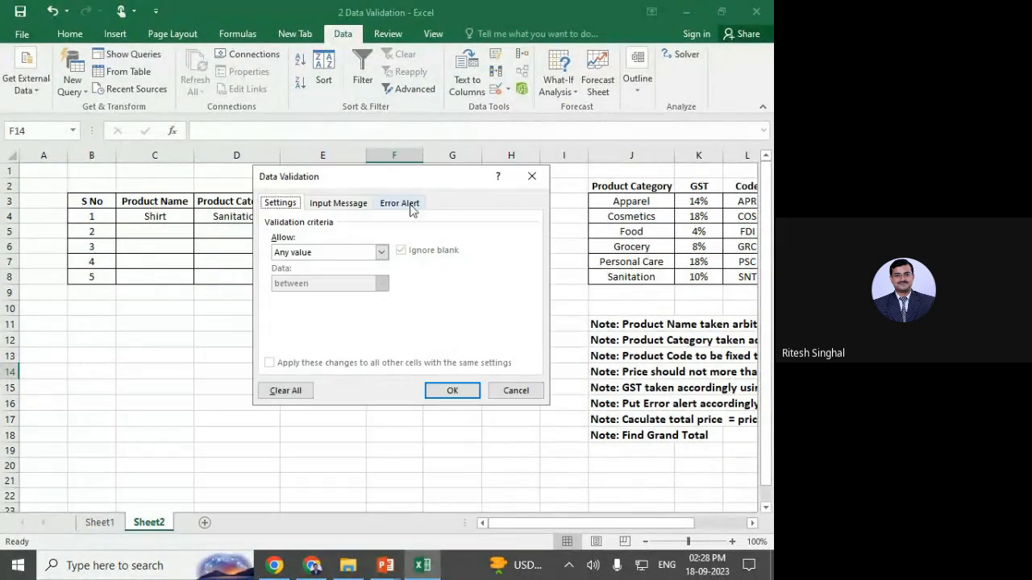
left_click(296, 253)
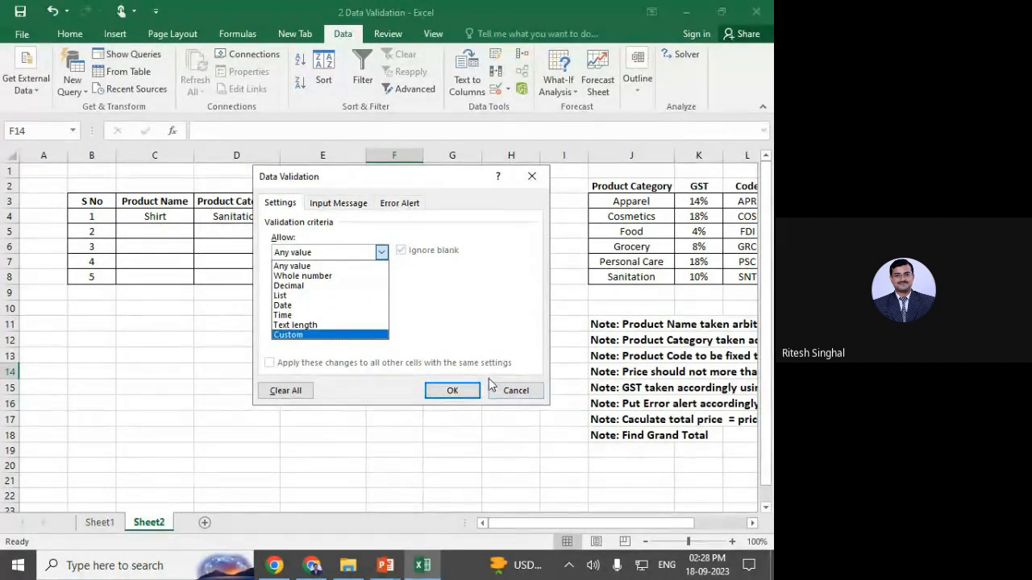
left_click(407, 295)
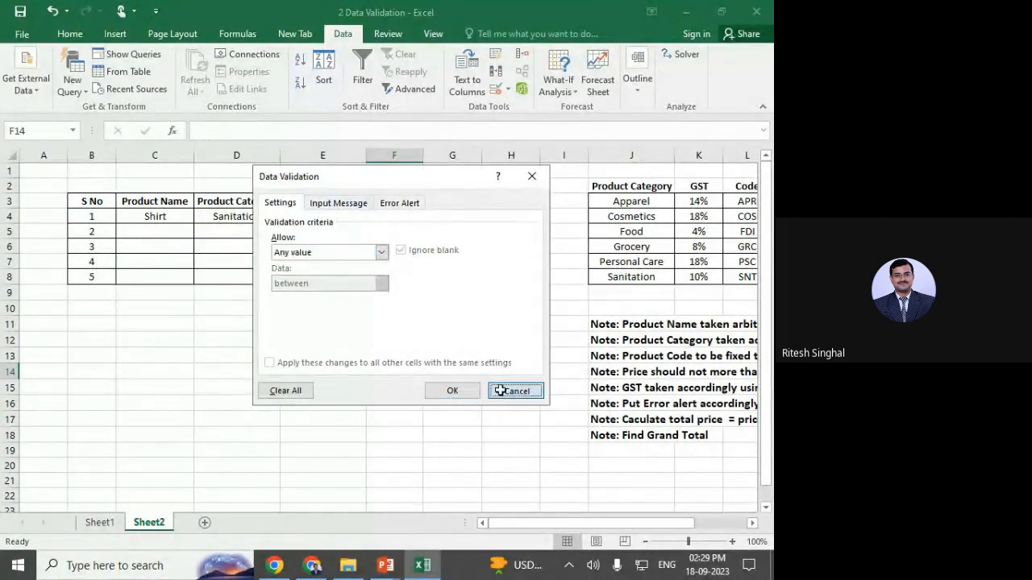
left_click(503, 391)
Give the price cells F4:F8 a data validation input message with the title "STTP Error".
left_click(345, 214)
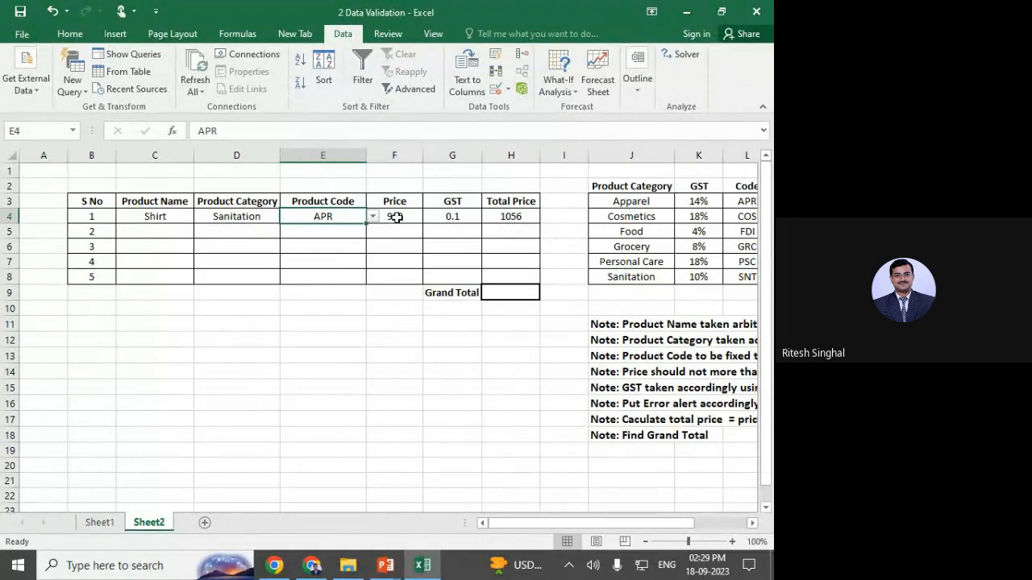
left_click(395, 217)
left_click_drag(395, 217, 407, 273)
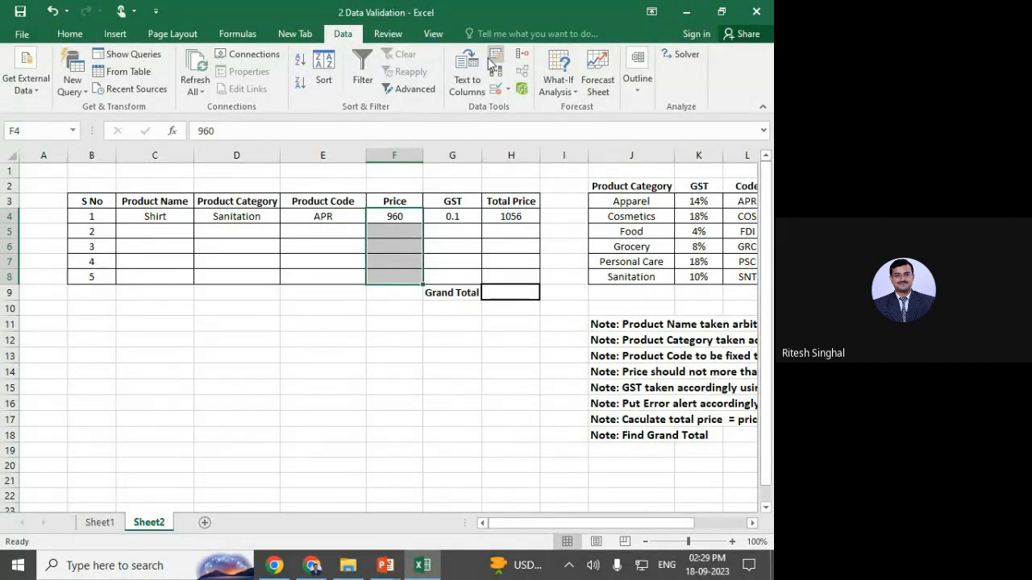
left_click(503, 88)
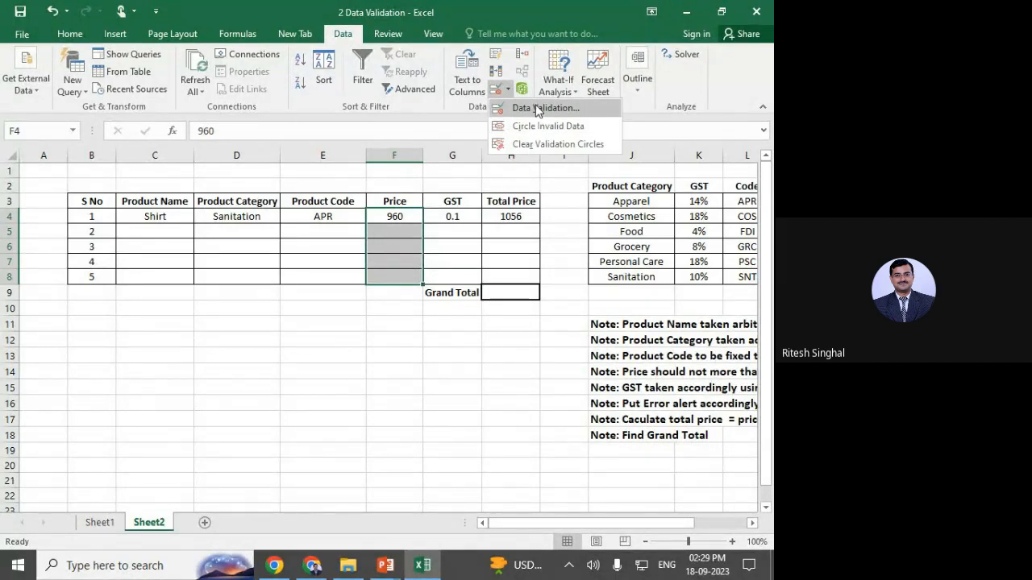
left_click(539, 108)
left_click(342, 208)
left_click_drag(376, 175, 382, 288)
left_click(286, 385)
type("S")
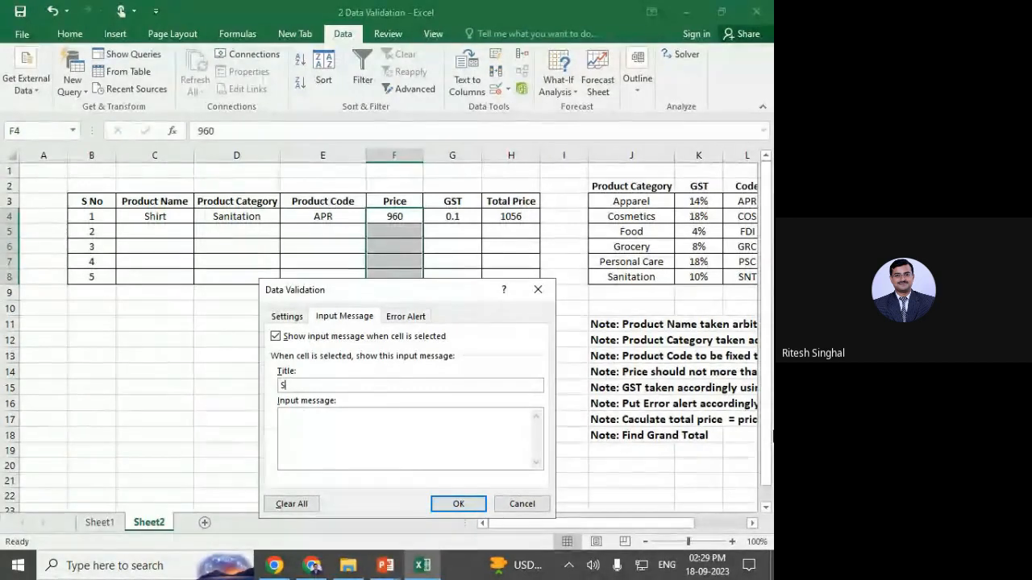
type("TTTP")
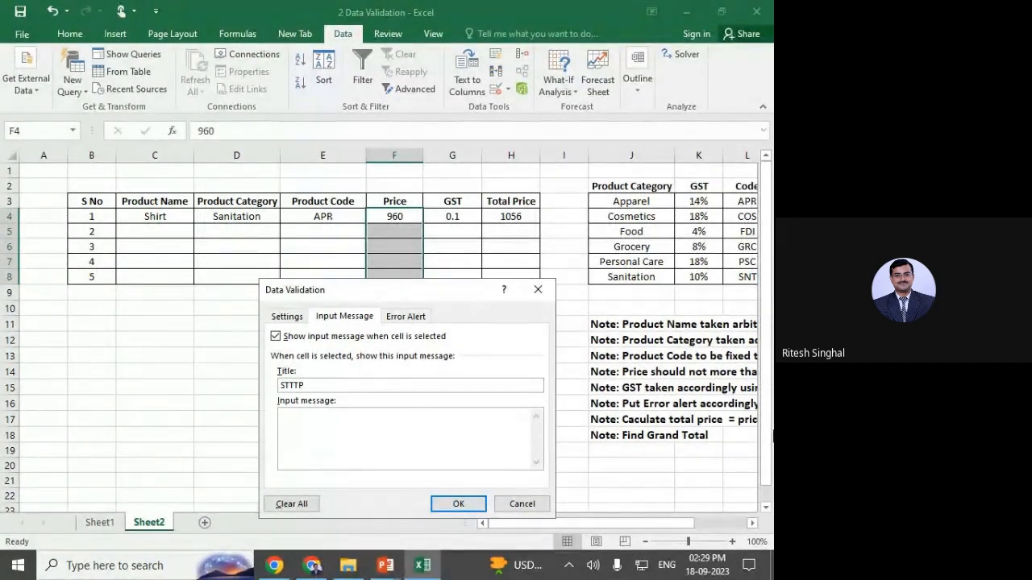
key("BackSpace")
key("BackSpace")
type("P Error")
Set the input message text to "Pl go back", apply it, and check the message on price cell F5.
left_click(355, 425)
type("O")
type("l")
type(" go back")
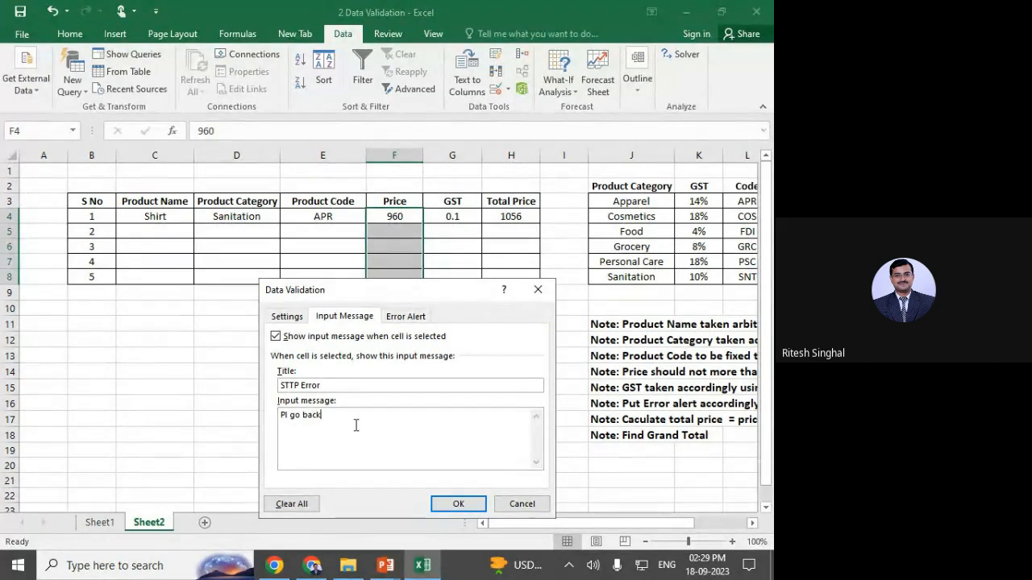
left_click(456, 504)
left_click(411, 322)
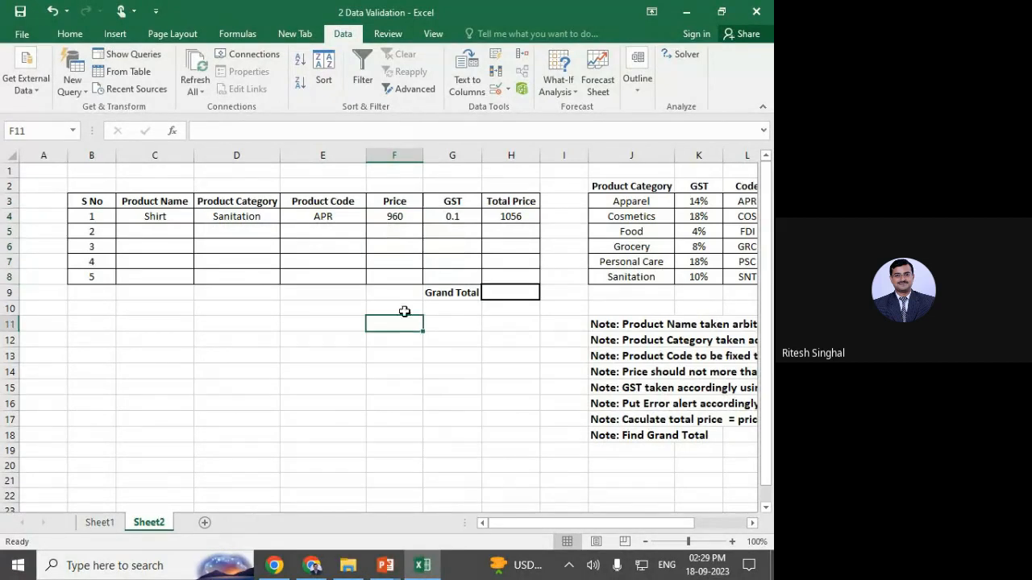
left_click(395, 232)
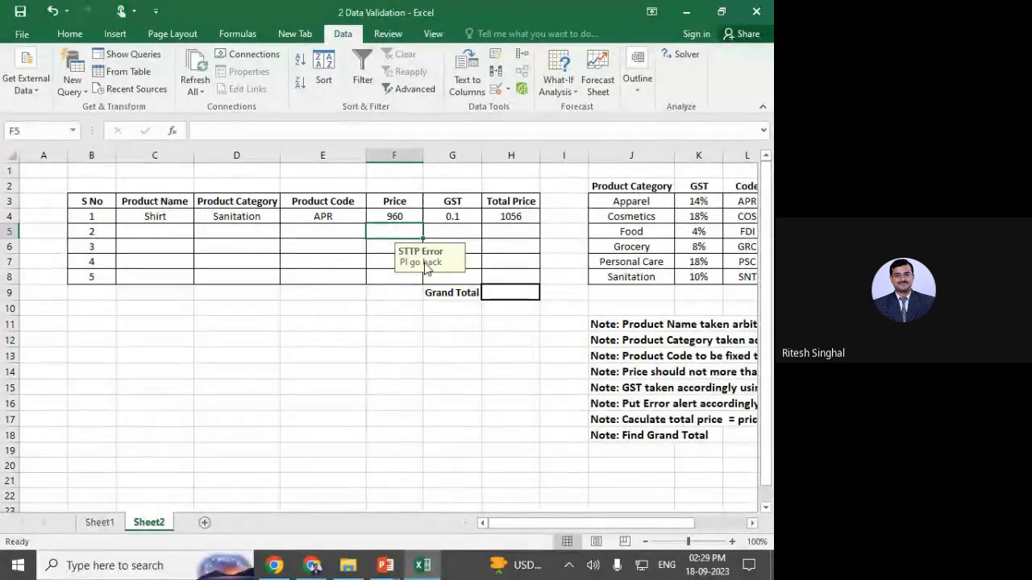
Reopen the validation of price cells F4:F8 and move the title "STTP Error" from the input message to the error alert.
left_click_drag(395, 217, 393, 274)
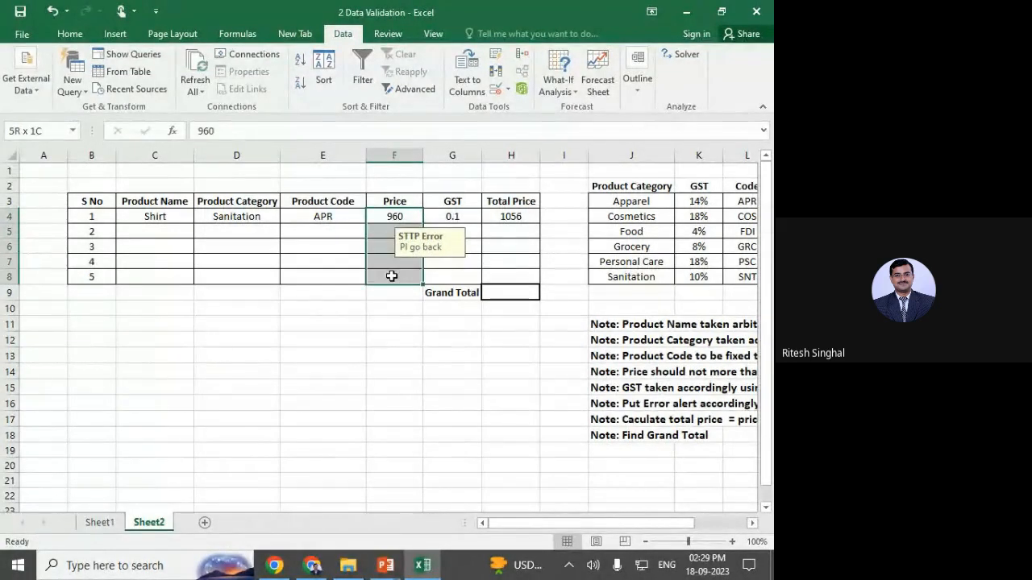
left_click(506, 91)
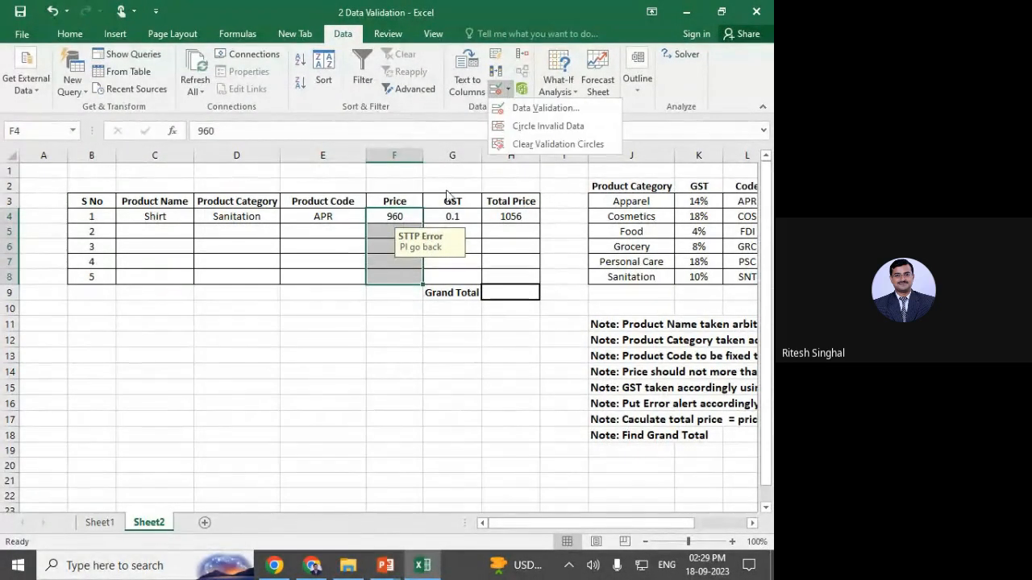
left_click(521, 90)
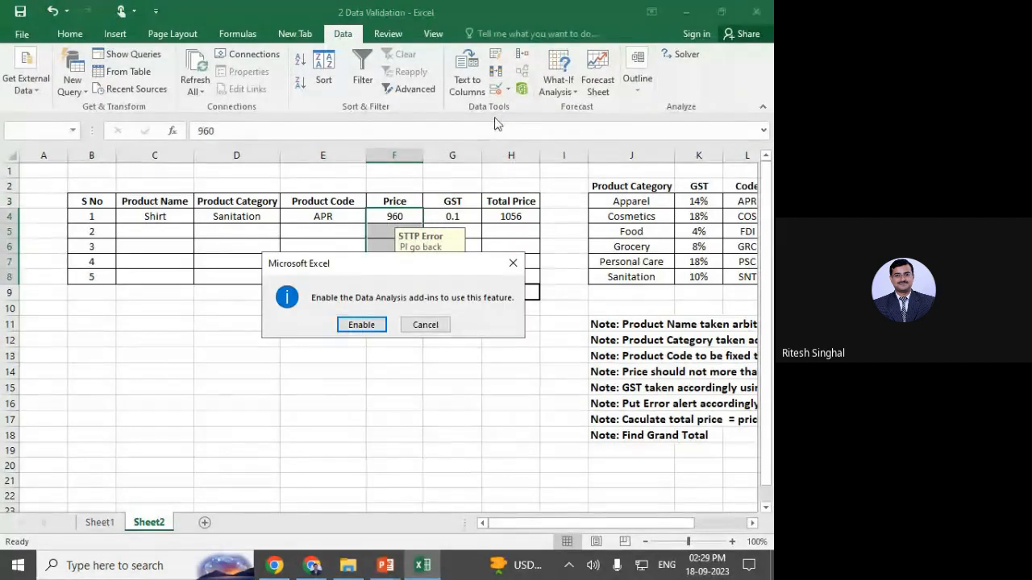
key("Escape")
left_click(507, 87)
left_click(506, 103)
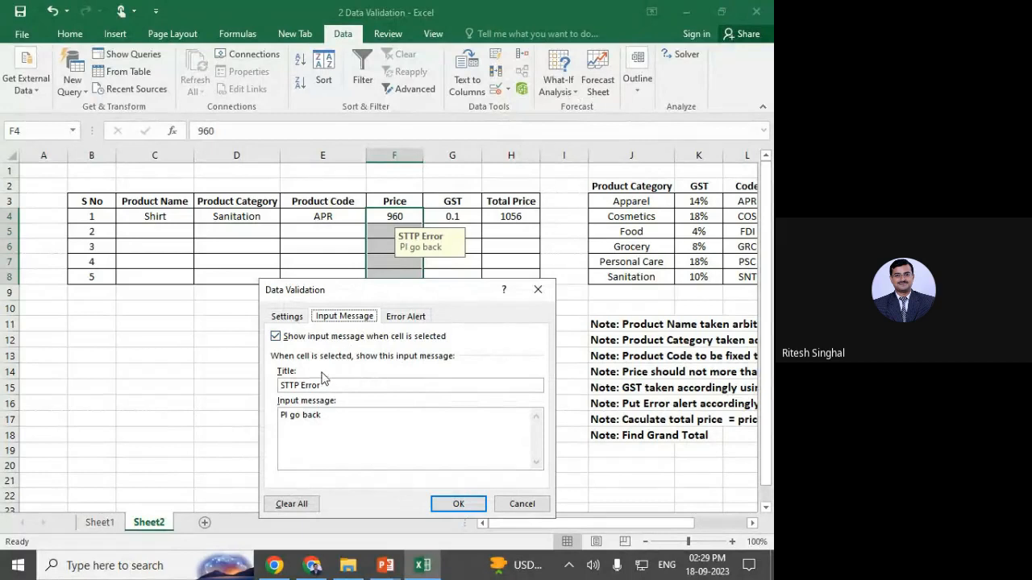
left_click(406, 317)
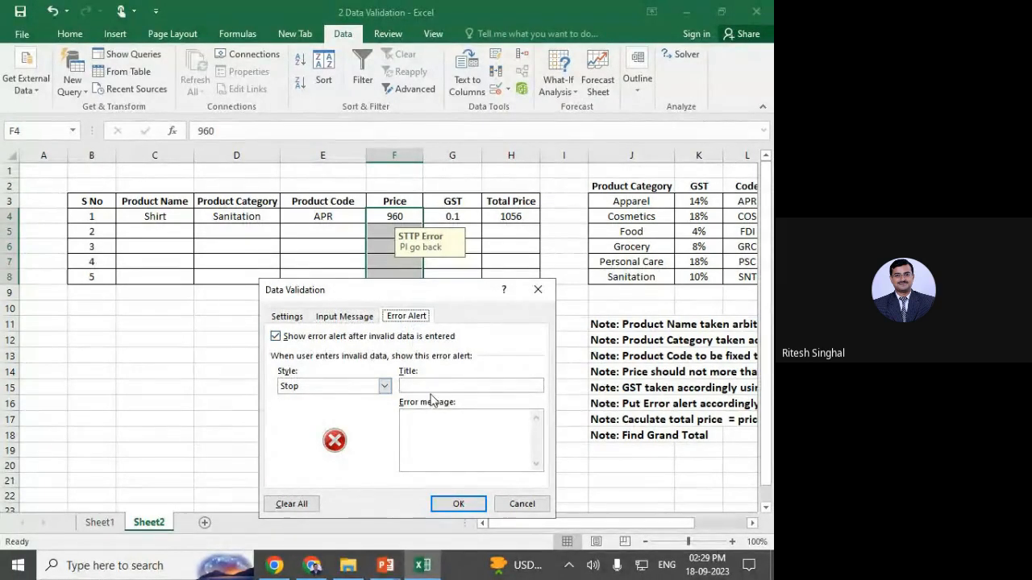
left_click(332, 317)
left_click_drag(323, 385, 221, 387)
key("ctrl+c")
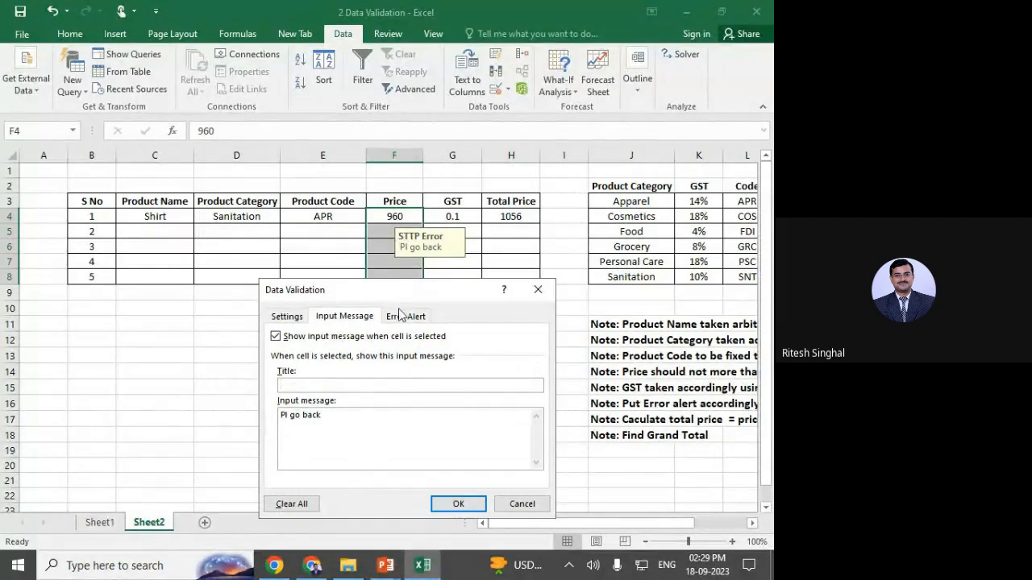
left_click(400, 315)
left_click(414, 384)
key("ctrl+v")
Move the text "Pl go back" from the input message to the error alert message and apply the validation.
left_click(355, 317)
left_click_drag(341, 416, 253, 412)
key("ctrl+c")
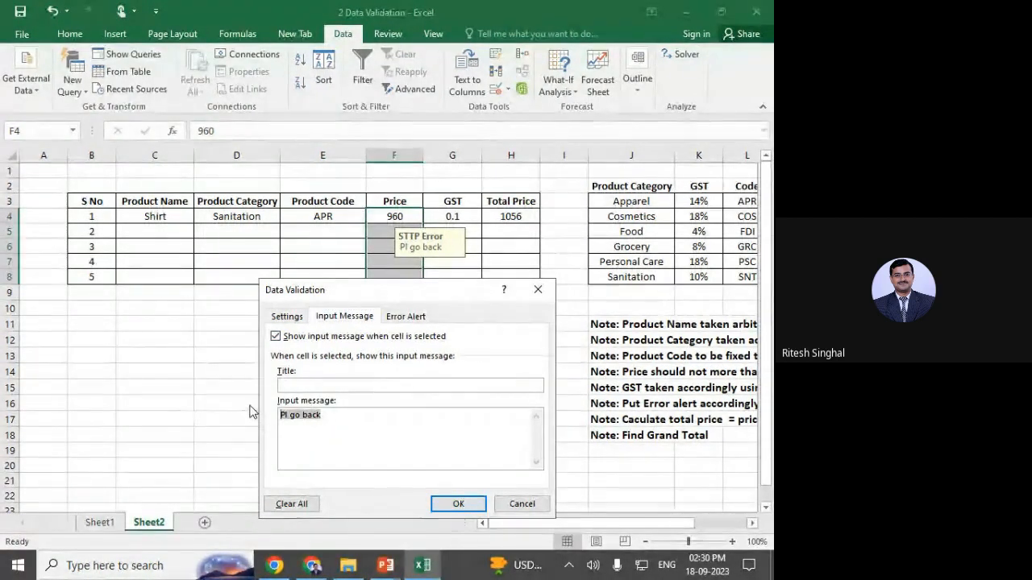
key("BackSpace")
left_click(406, 316)
left_click(429, 417)
key("ctrl+v")
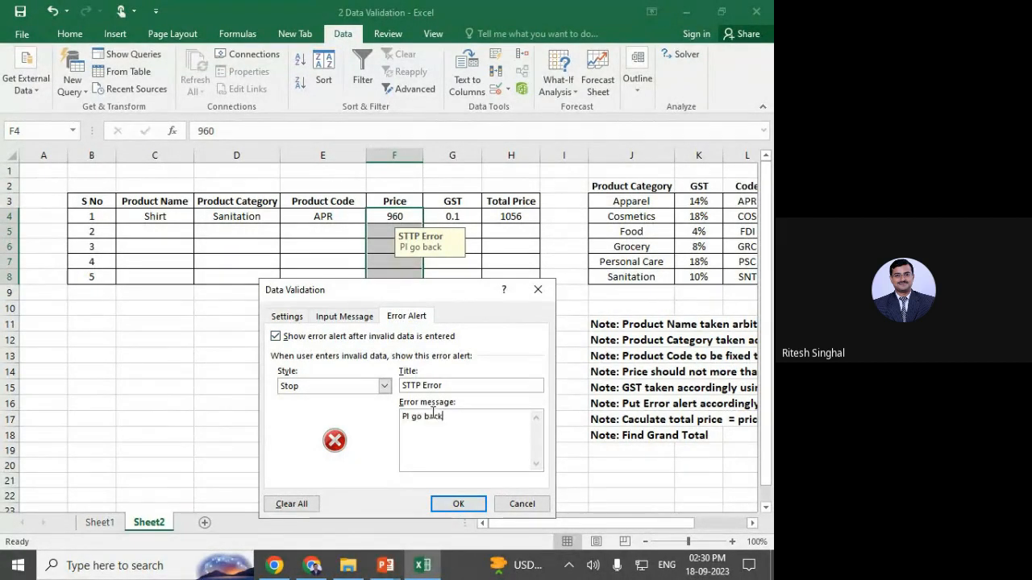
left_click(455, 504)
left_click(451, 419)
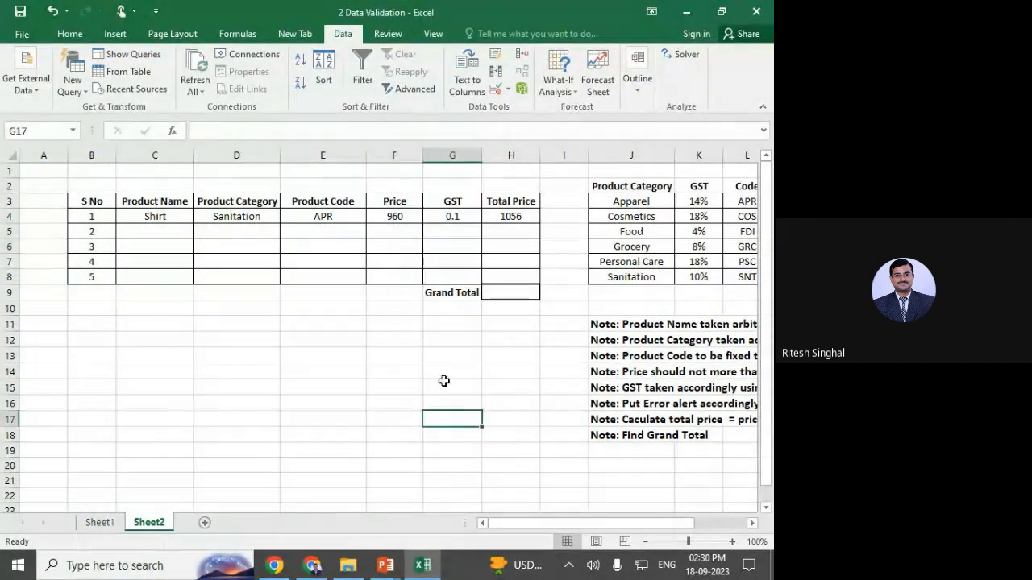
Test the price error alert by entering 1003 in F6, and dismiss the alert.
left_click(409, 244)
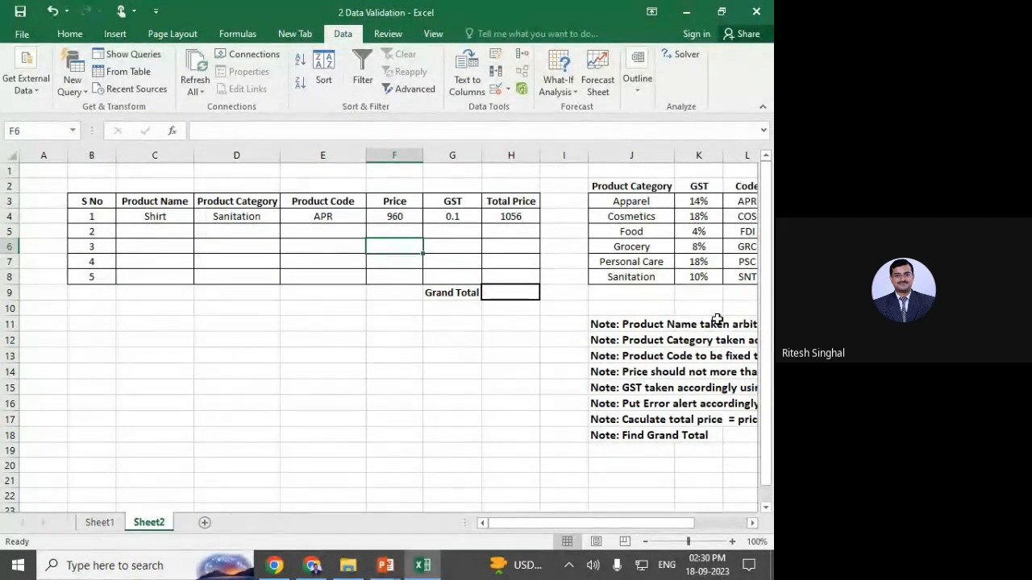
type("1003")
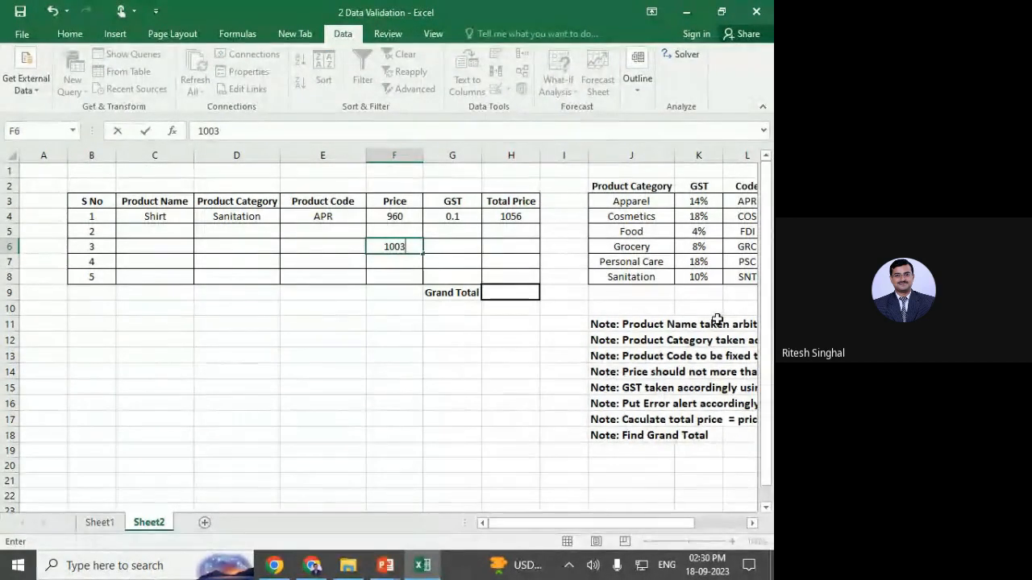
key("Return")
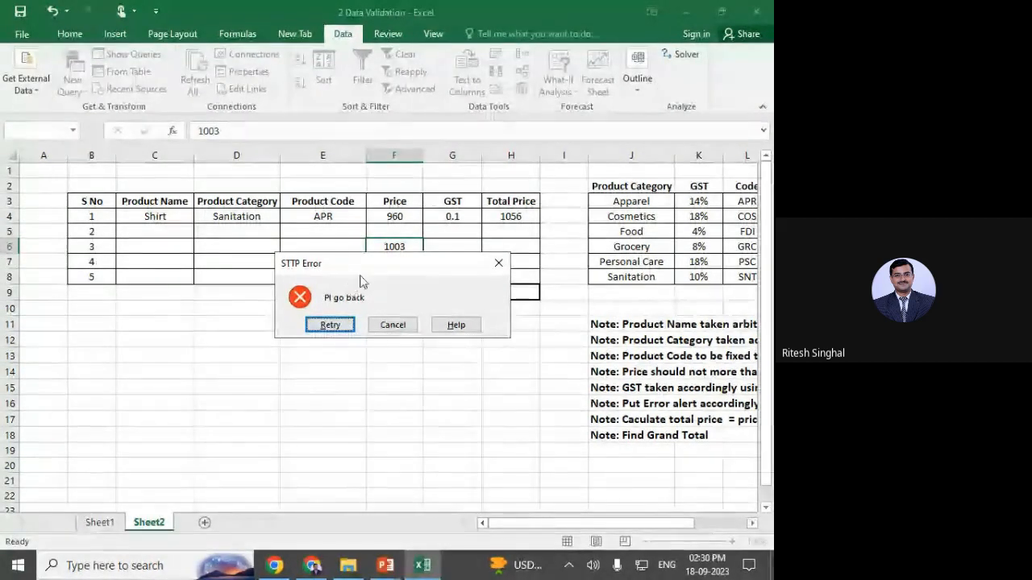
left_click_drag(372, 265, 352, 327)
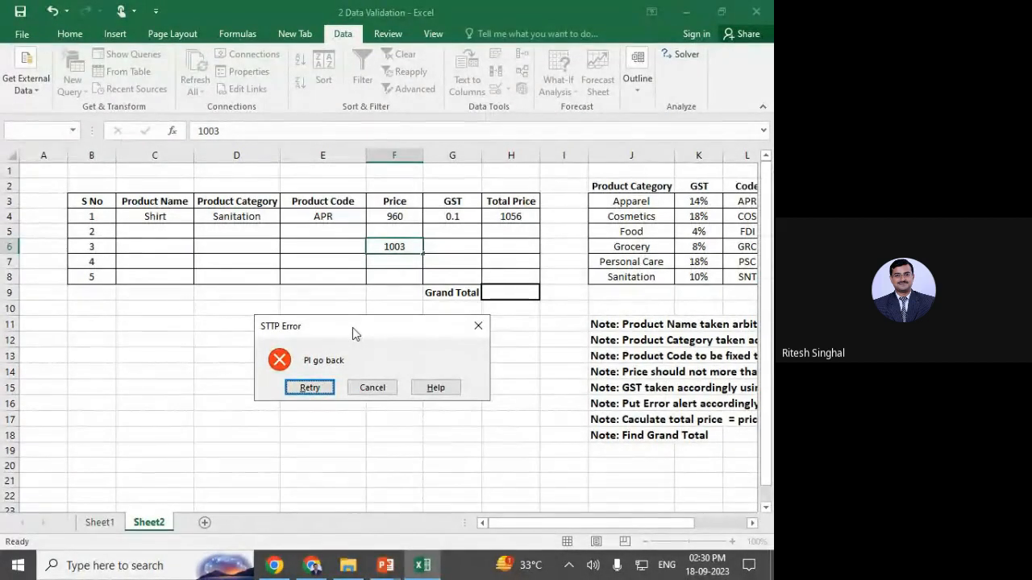
left_click(478, 326)
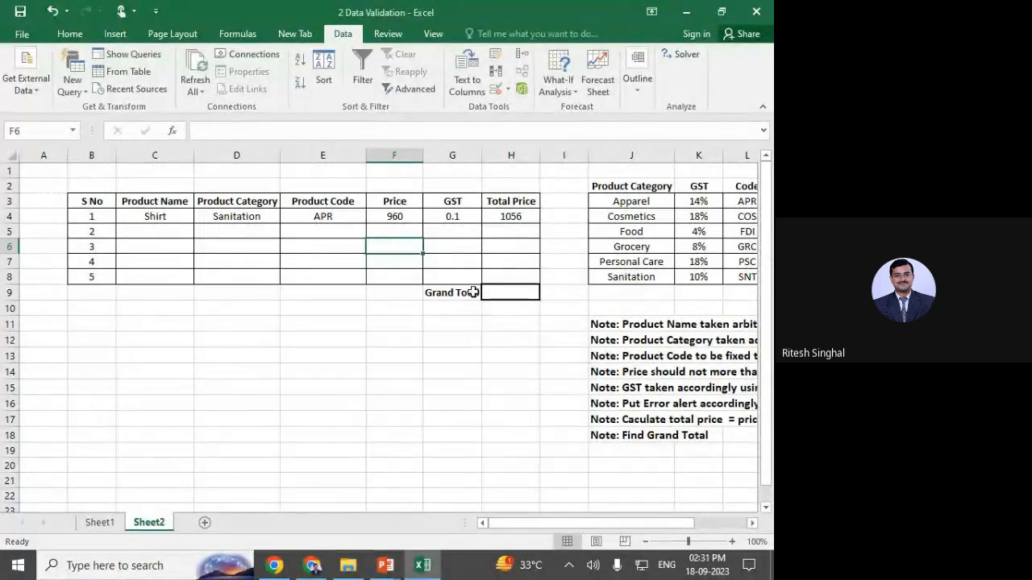
Review the error alert and validation criteria set for price cell F6, and close them without changes.
left_click(498, 89)
left_click(535, 107)
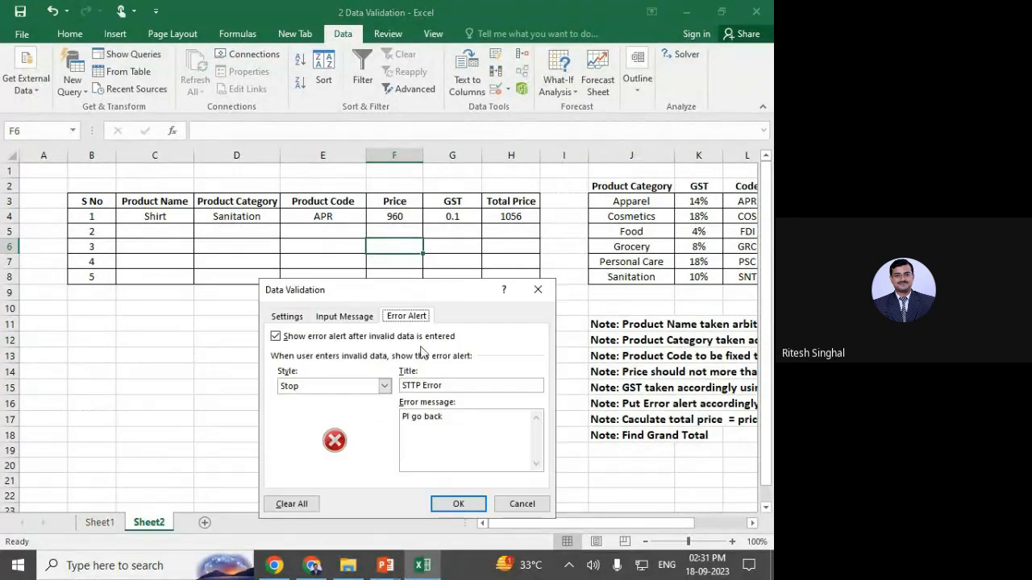
left_click(292, 317)
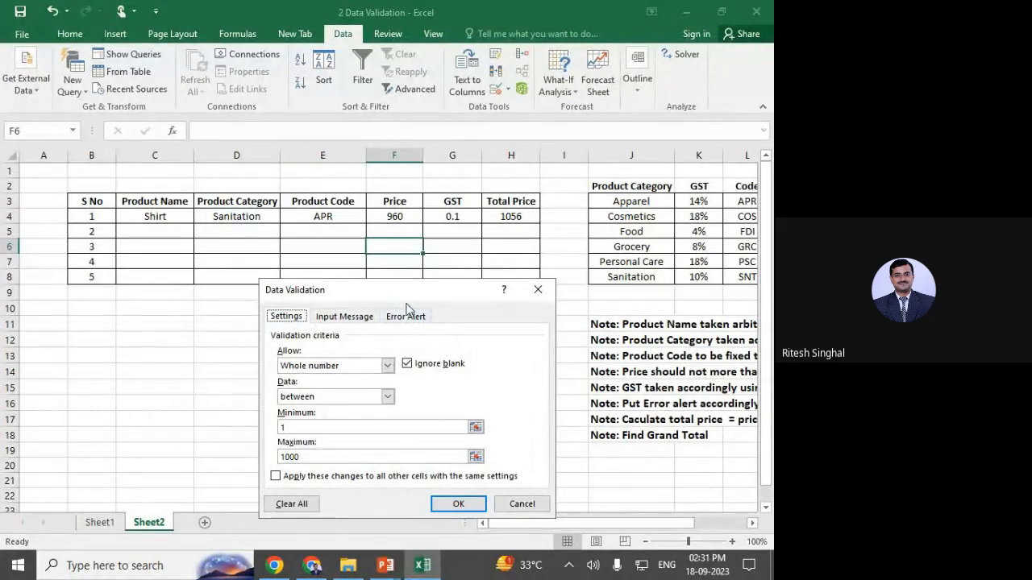
left_click_drag(416, 291, 396, 219)
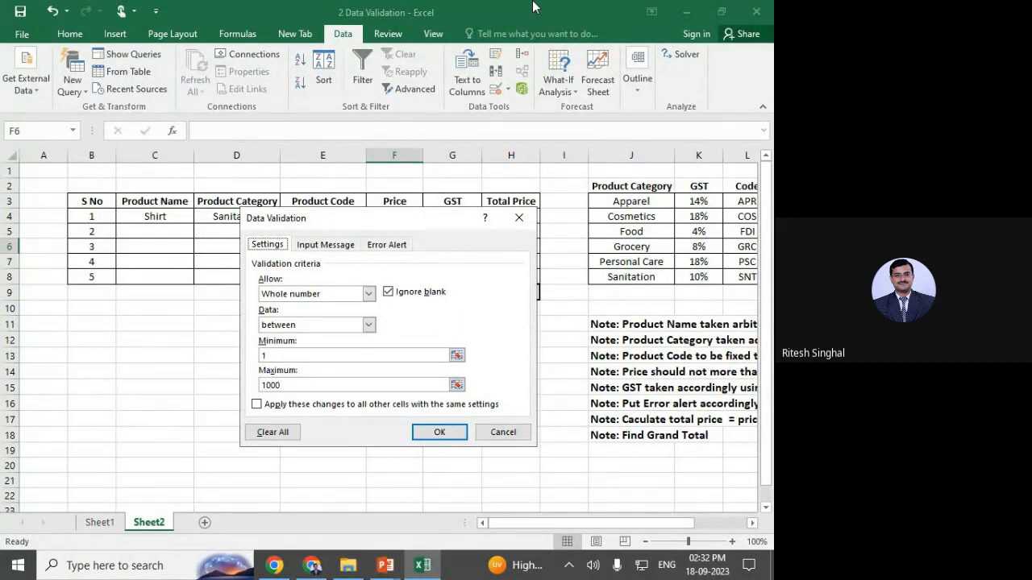
left_click(516, 217)
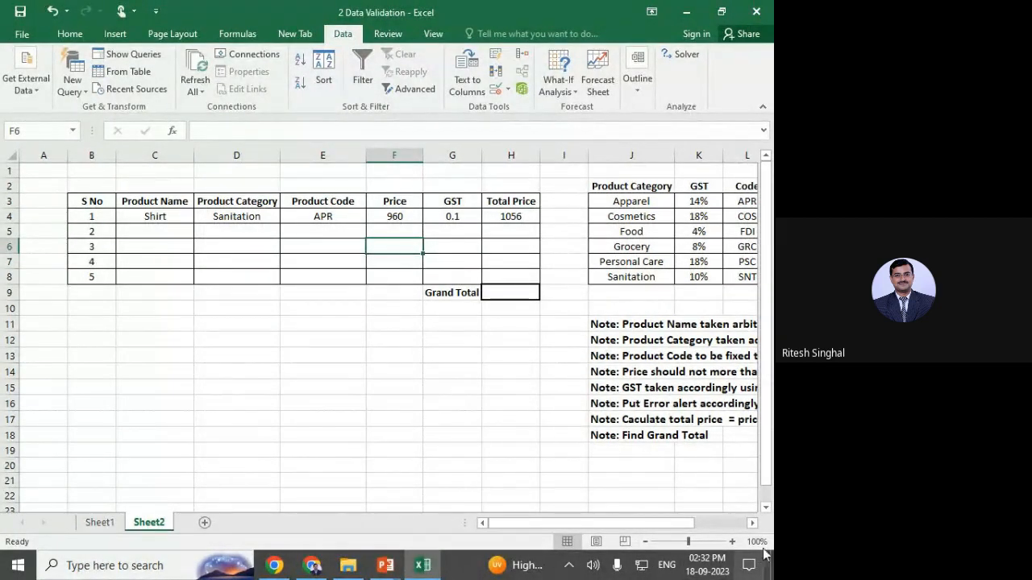
Bring the task notes beside the product table into full view and highlight J11:J18 to review them.
left_click(728, 523)
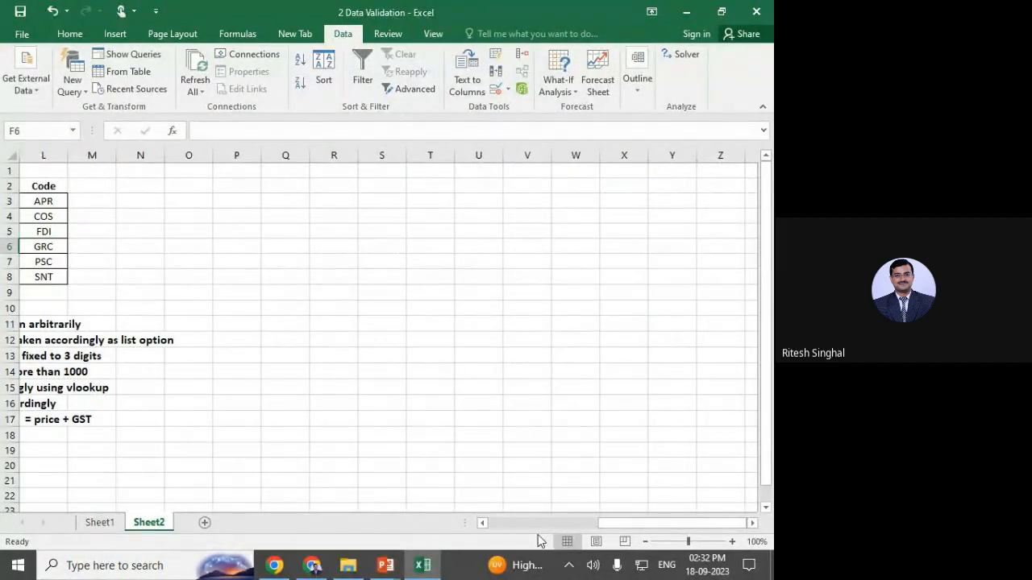
left_click(482, 524)
left_click(482, 523)
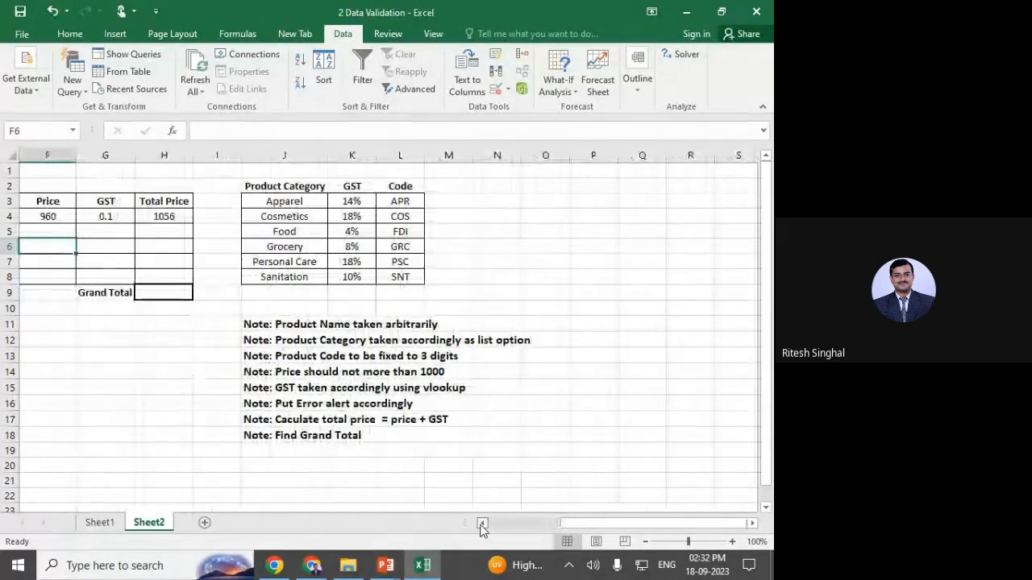
left_click_drag(272, 324, 282, 433)
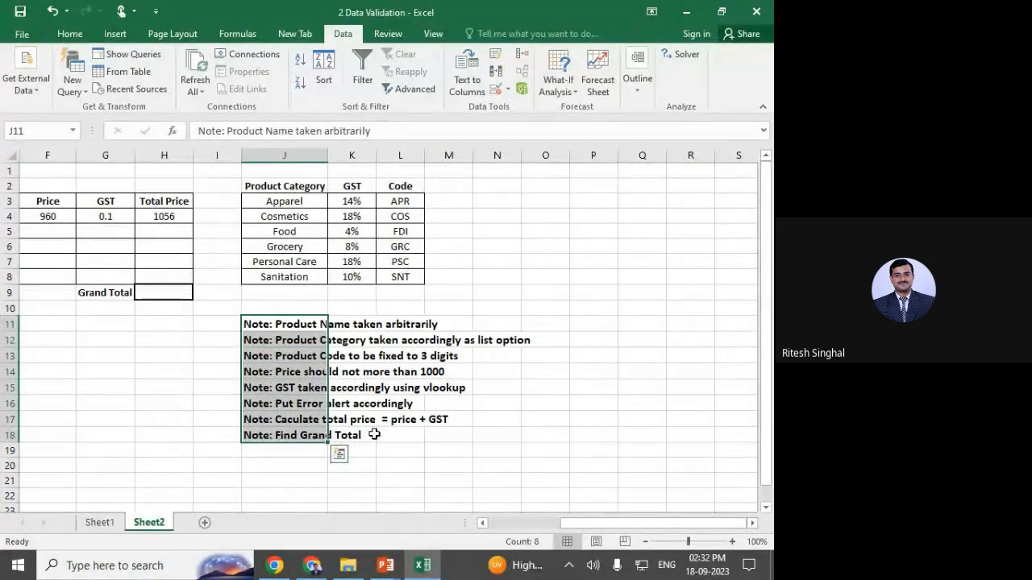
Close the data validation workbook without saving the changes.
left_click(753, 12)
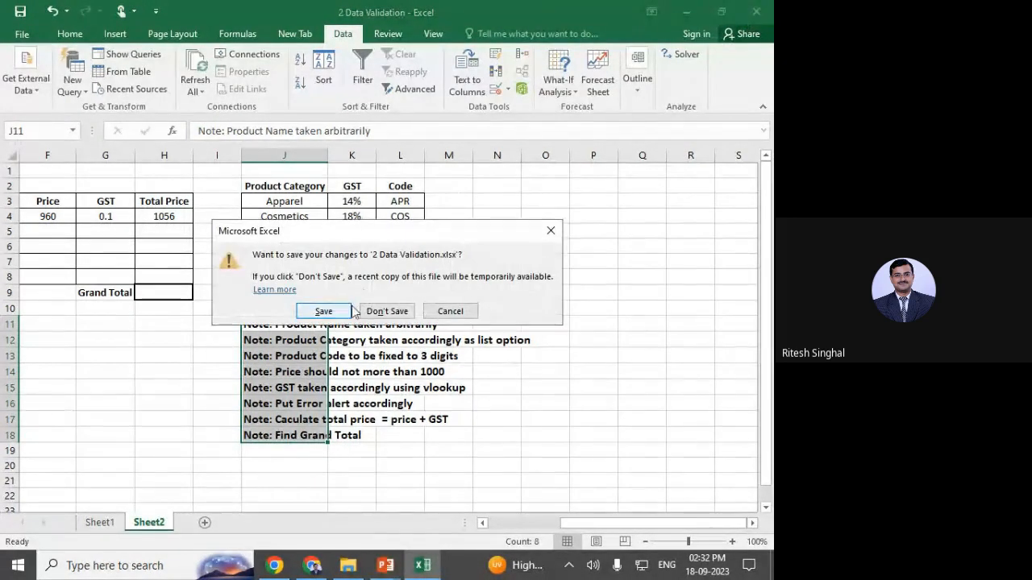
left_click(368, 314)
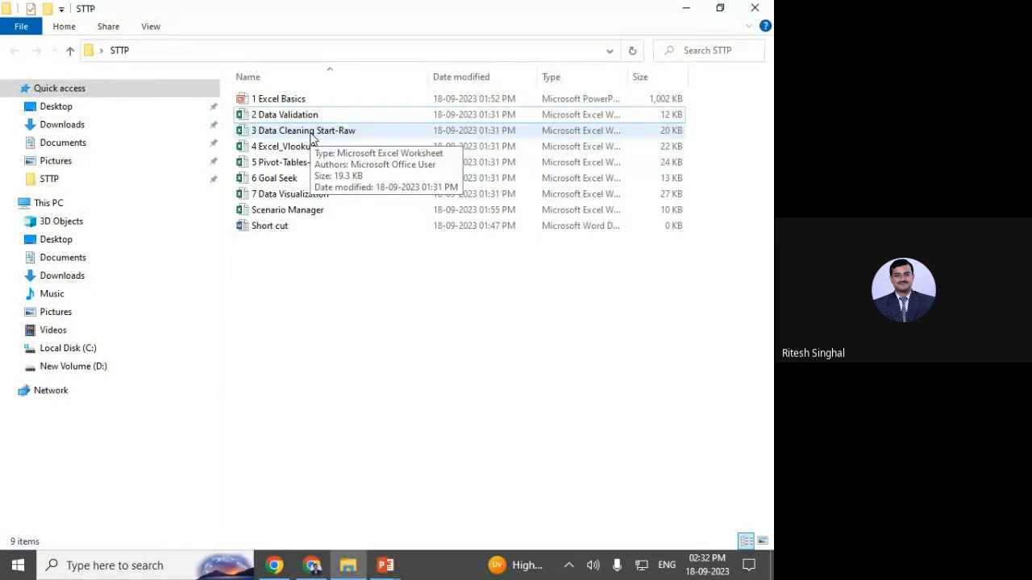
Switch to the running PowerPoint slide show and tick off the Excel basics and data validation topics on the Content slide in pen.
mouse_move(383, 566)
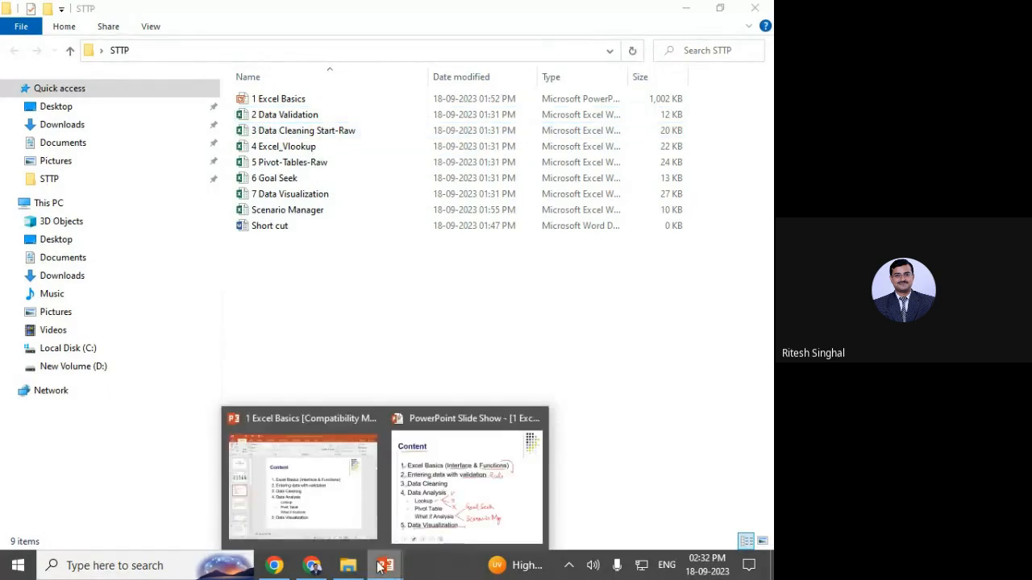
left_click(433, 517)
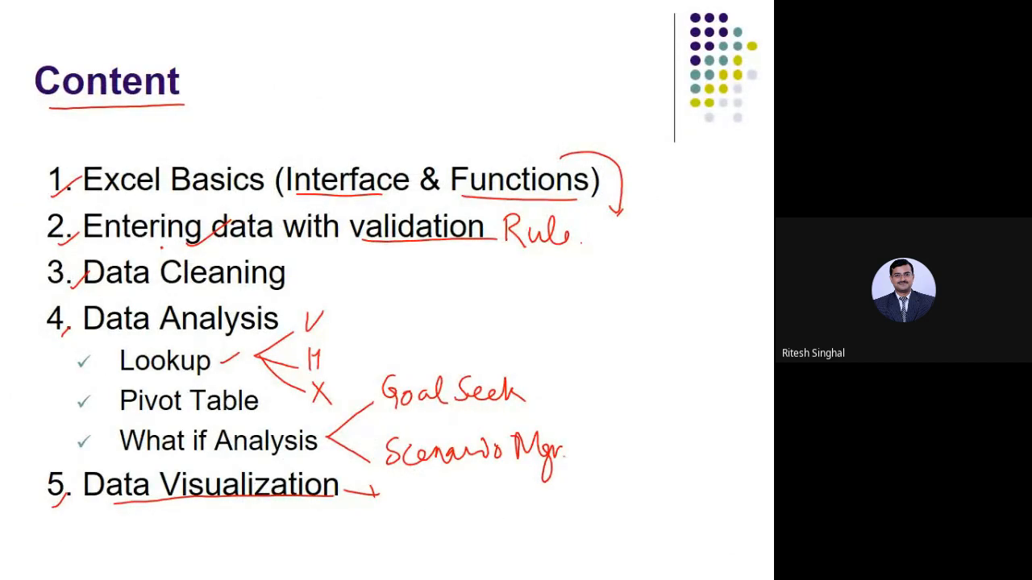
left_click_drag(375, 198, 487, 143)
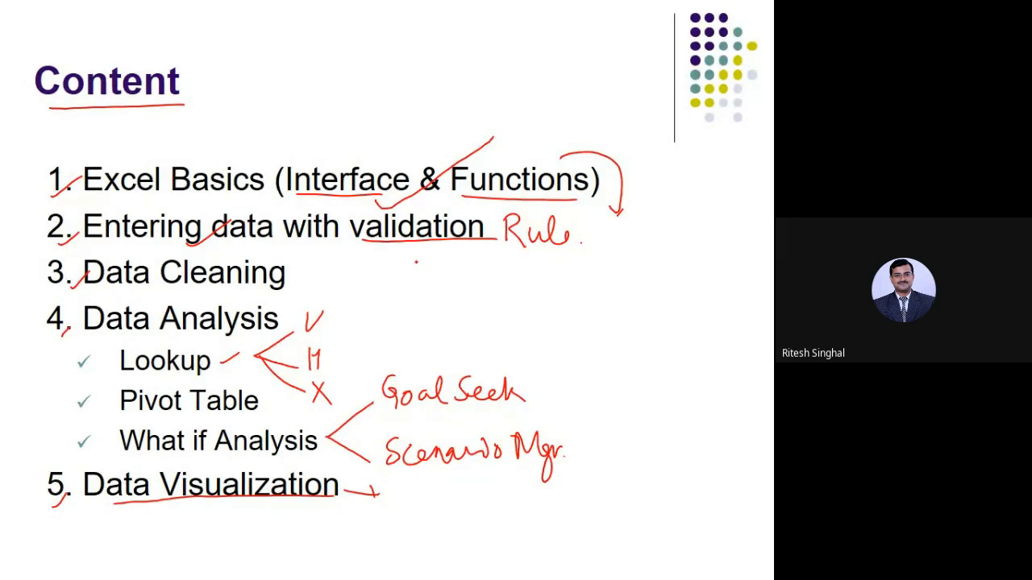
left_click_drag(290, 246, 376, 228)
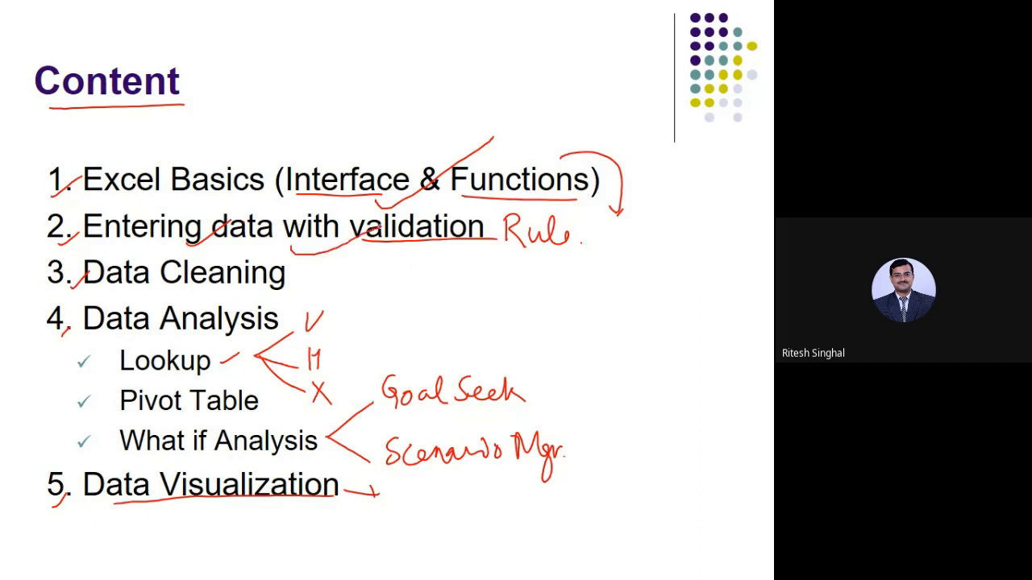
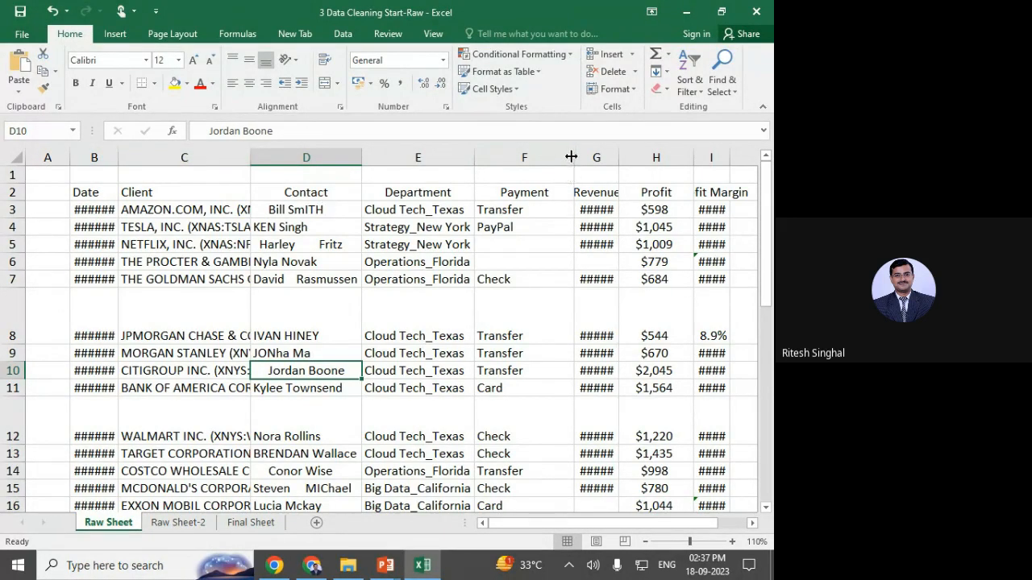
AutoFit the row heights and column widths of the whole data table on Raw Sheet.
left_click_drag(571, 156, 558, 156)
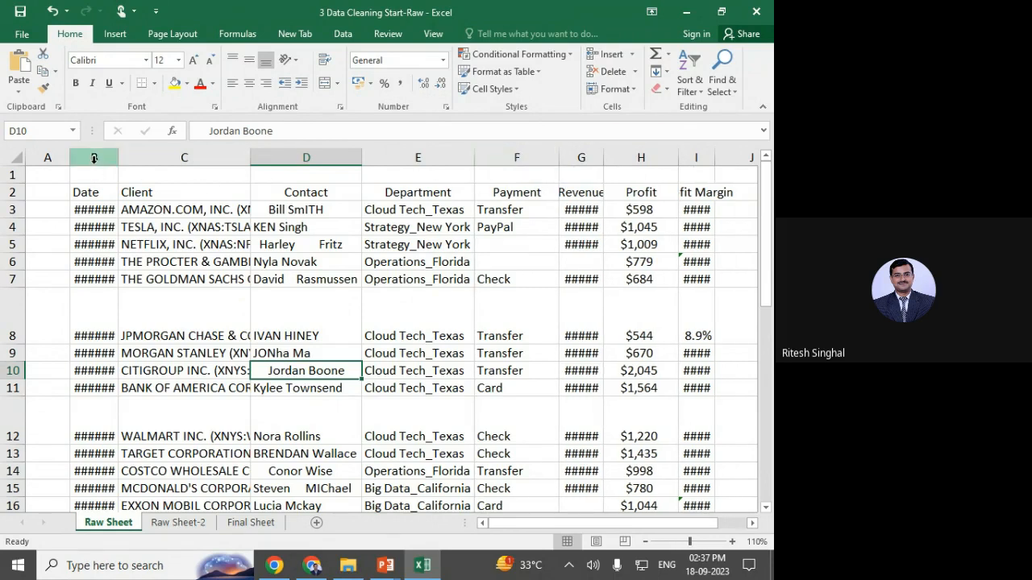
left_click(508, 313)
left_click(401, 312)
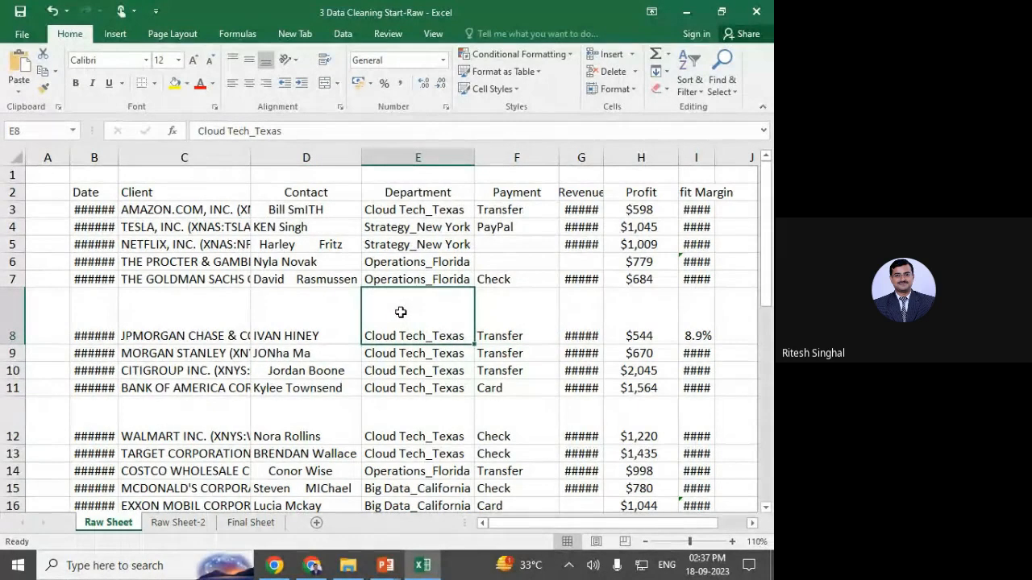
key("ctrl+a")
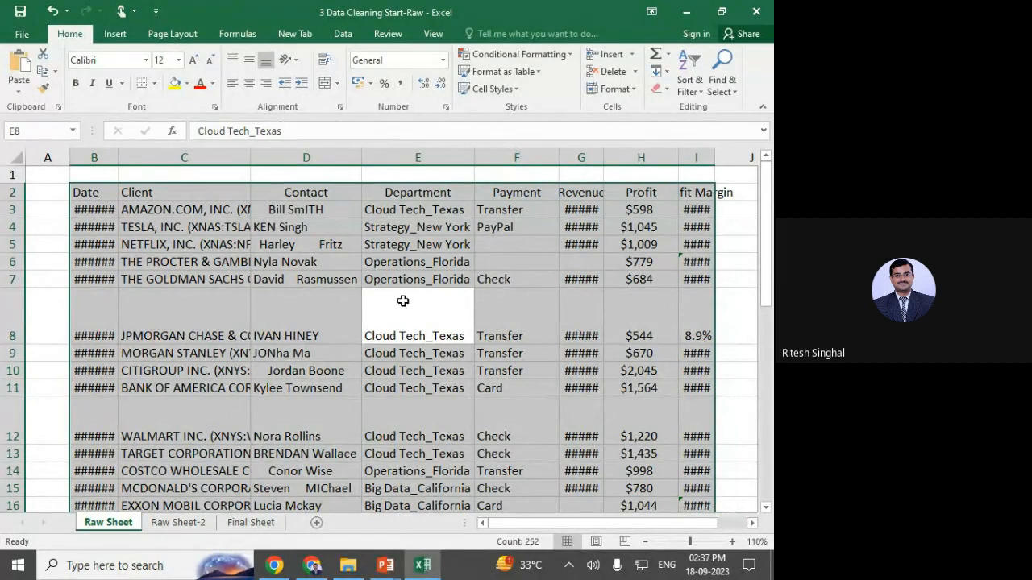
left_click(633, 94)
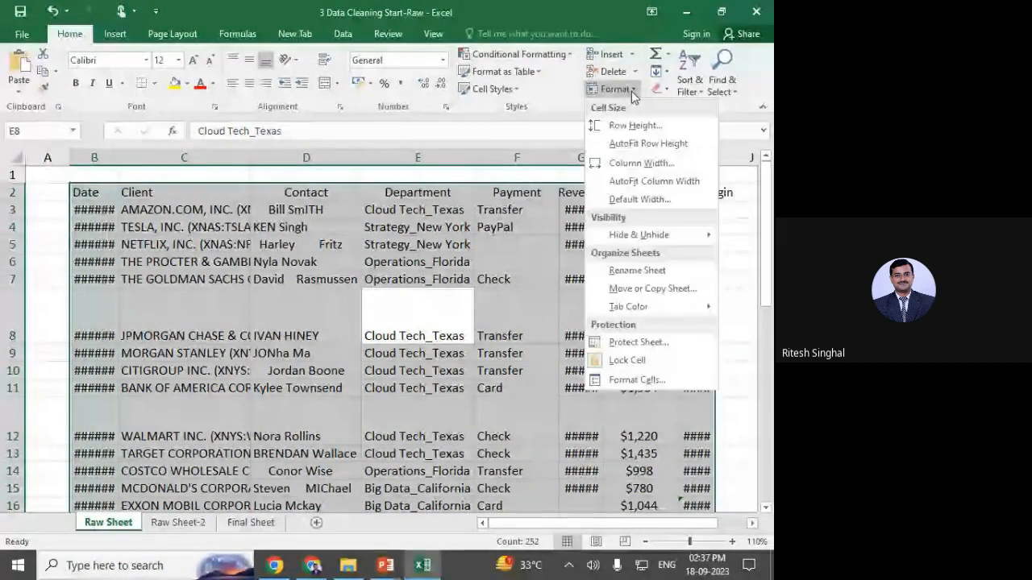
left_click(648, 143)
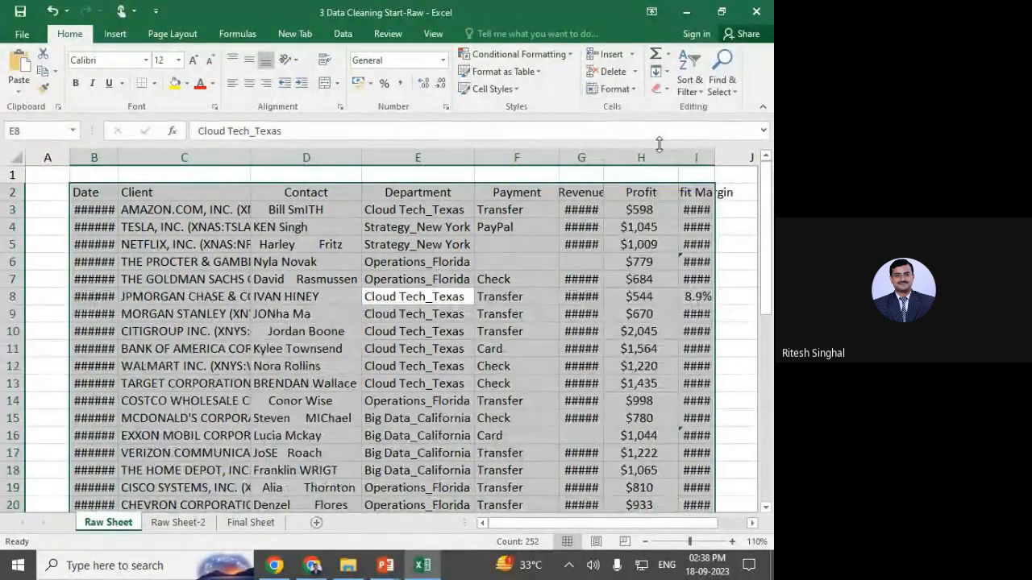
left_click(616, 89)
left_click(636, 181)
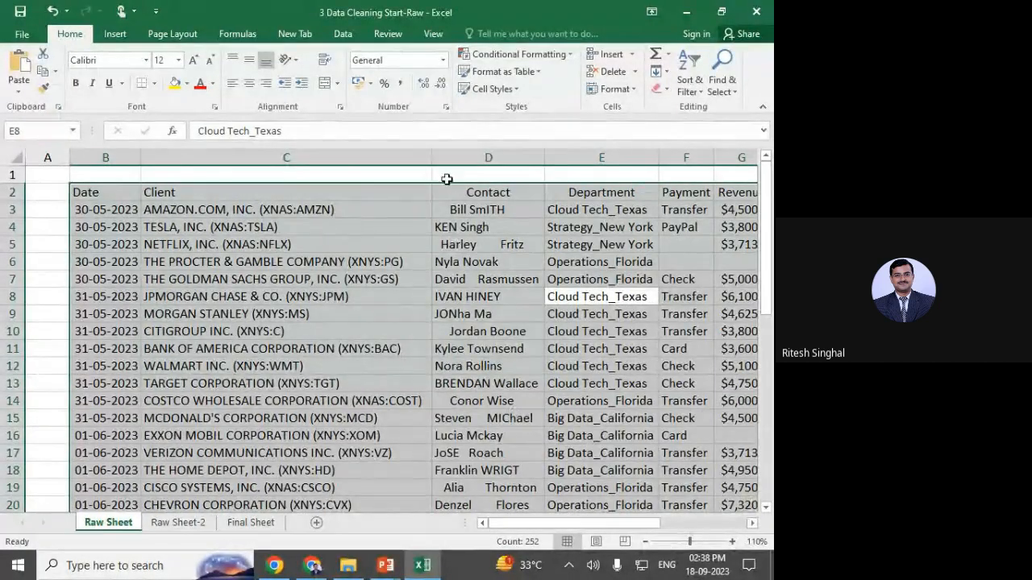
Narrow the Client column and the empty column A so more of the table fits in view.
left_click_drag(434, 161, 359, 161)
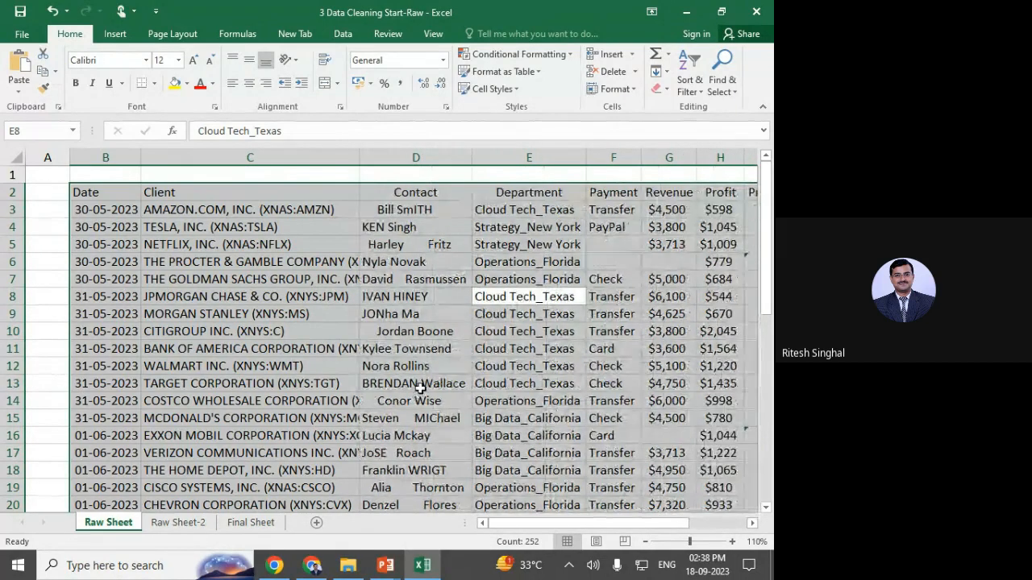
left_click(753, 523)
left_click(753, 523)
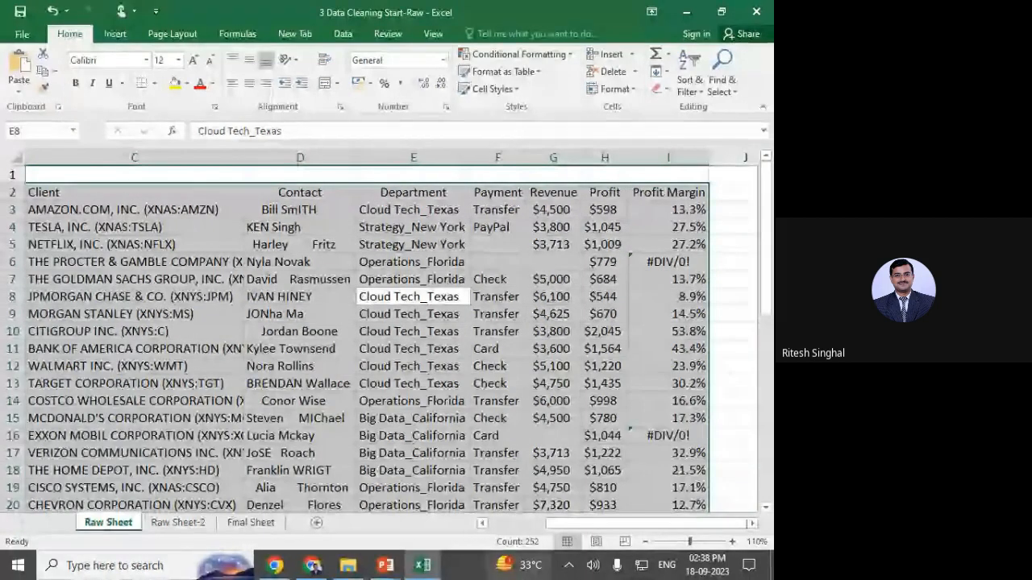
left_click(482, 523)
left_click(482, 523)
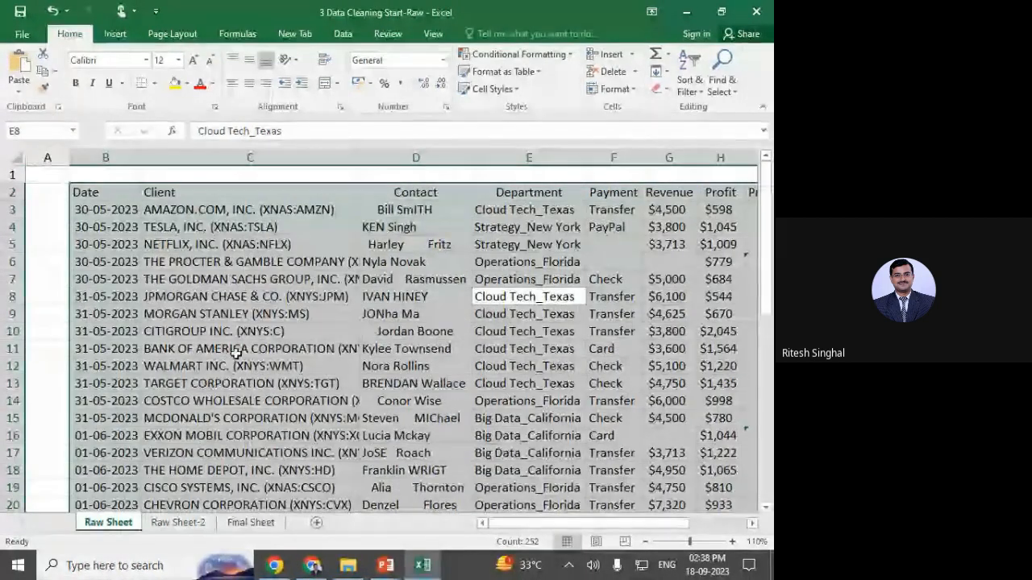
left_click_drag(70, 158, 58, 158)
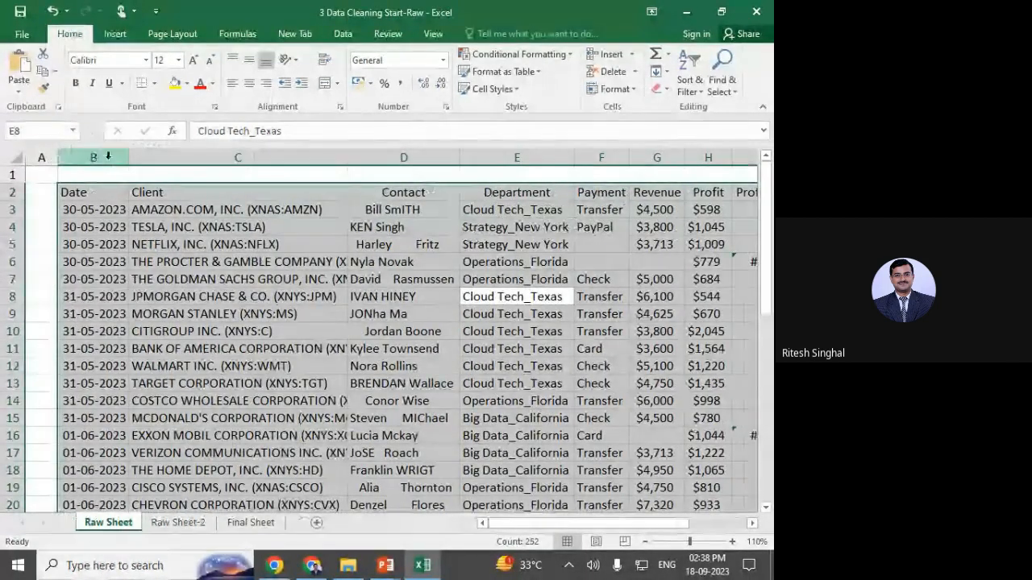
left_click(432, 284)
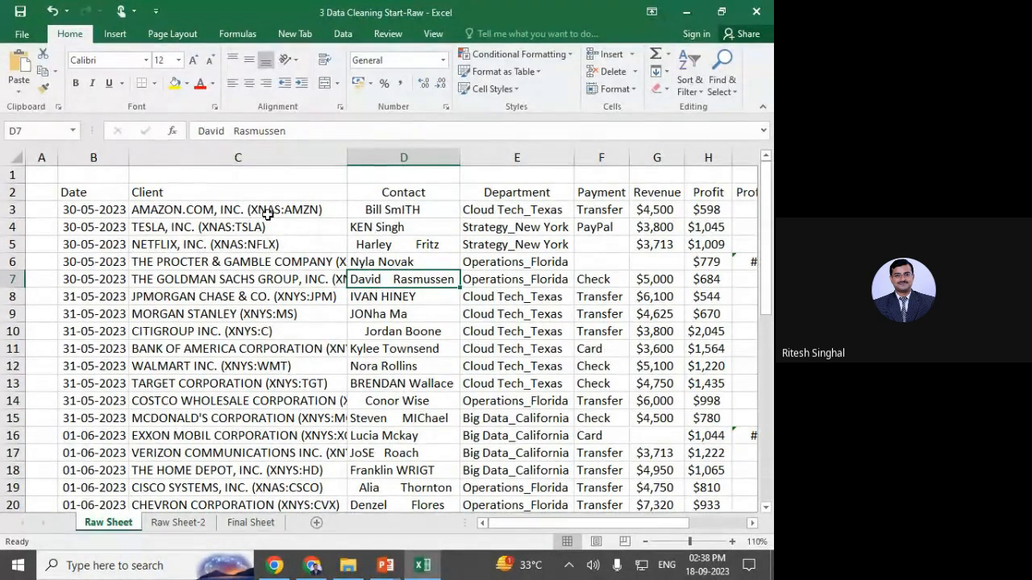
left_click(230, 212)
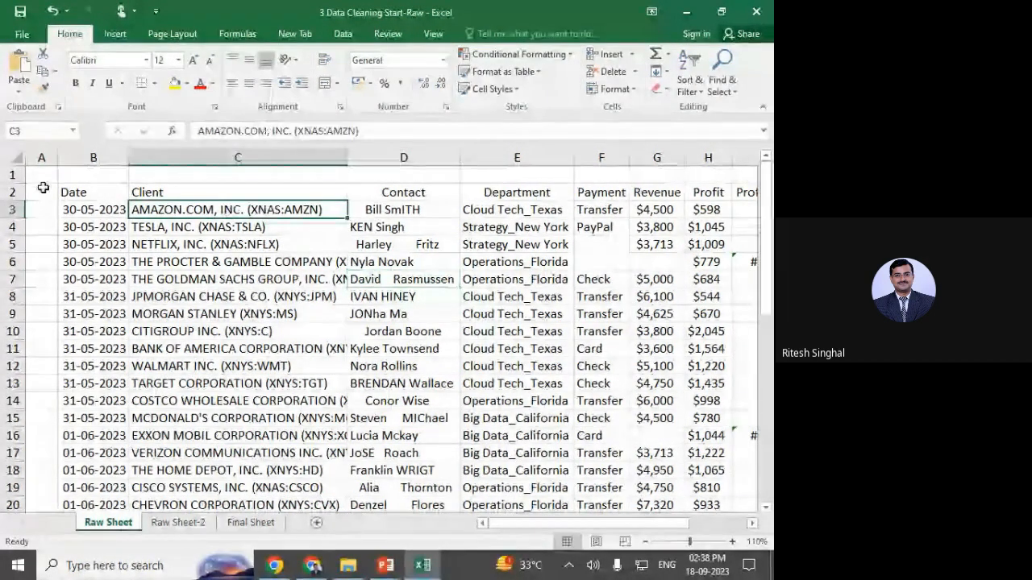
left_click_drag(73, 190, 300, 179)
left_click(258, 242)
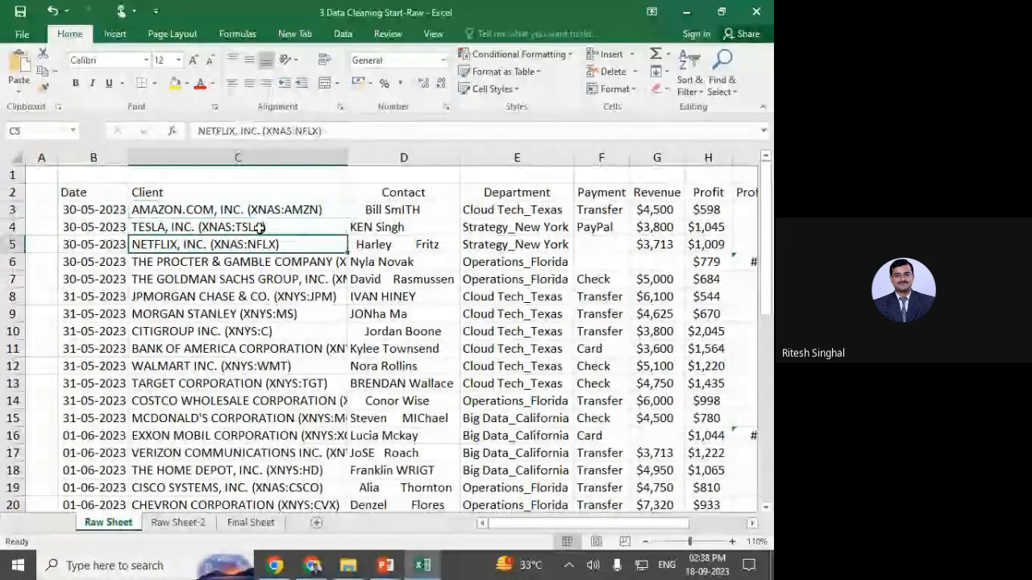
left_click(212, 209)
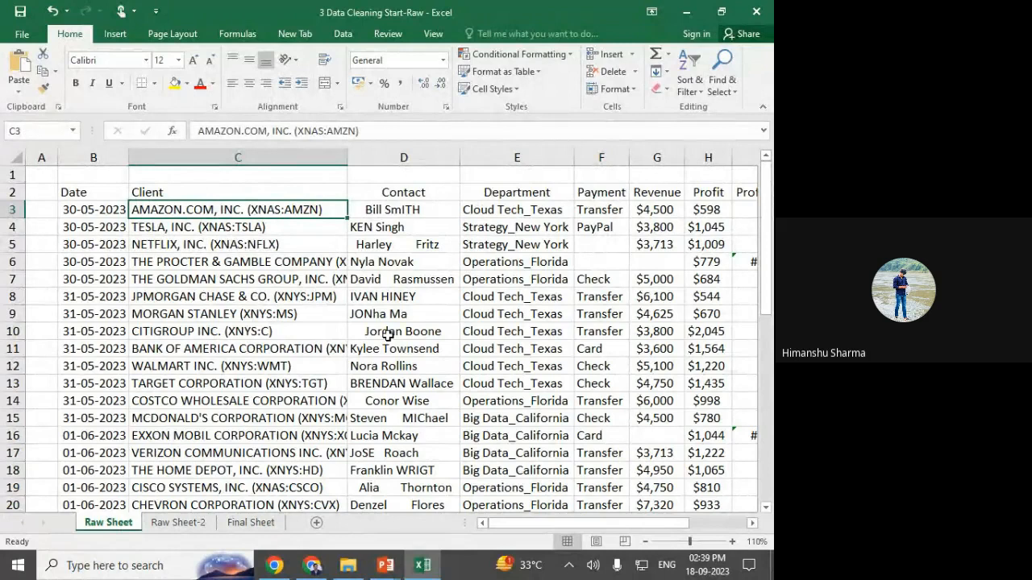
left_click(312, 565)
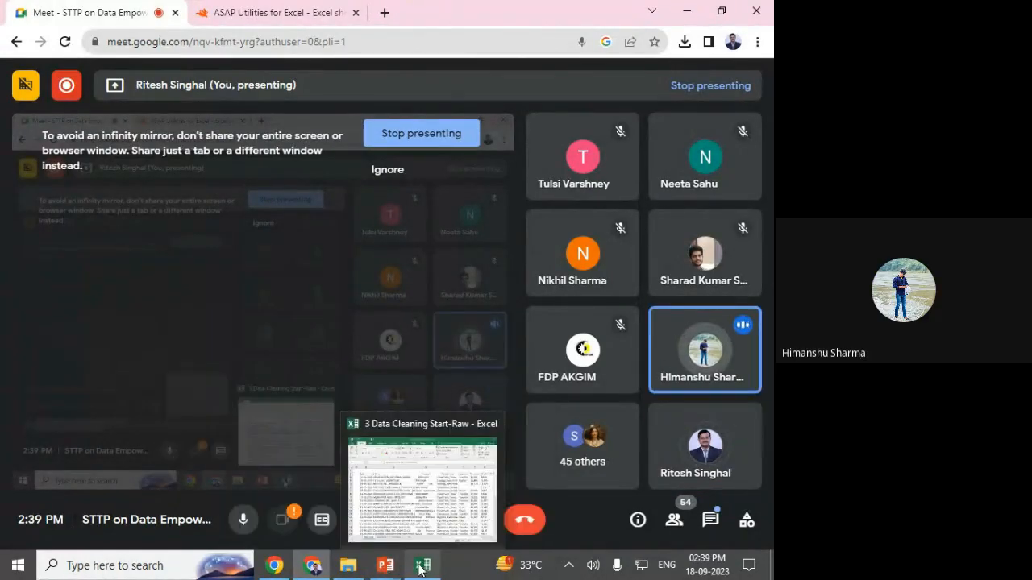
left_click(422, 565)
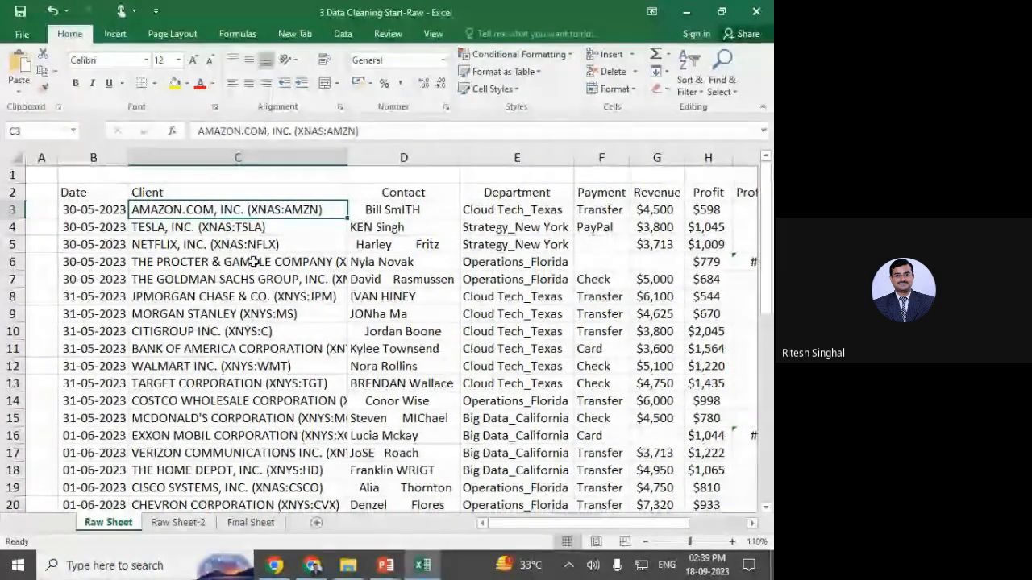
Insert a new column before the Contact column and enter the header "Client" in D2.
left_click(359, 158)
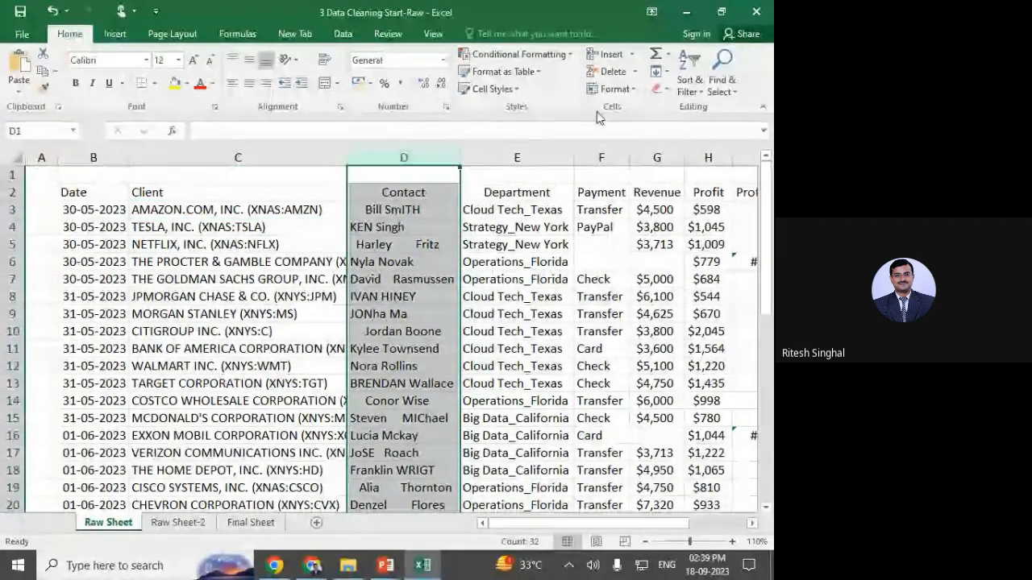
left_click(610, 57)
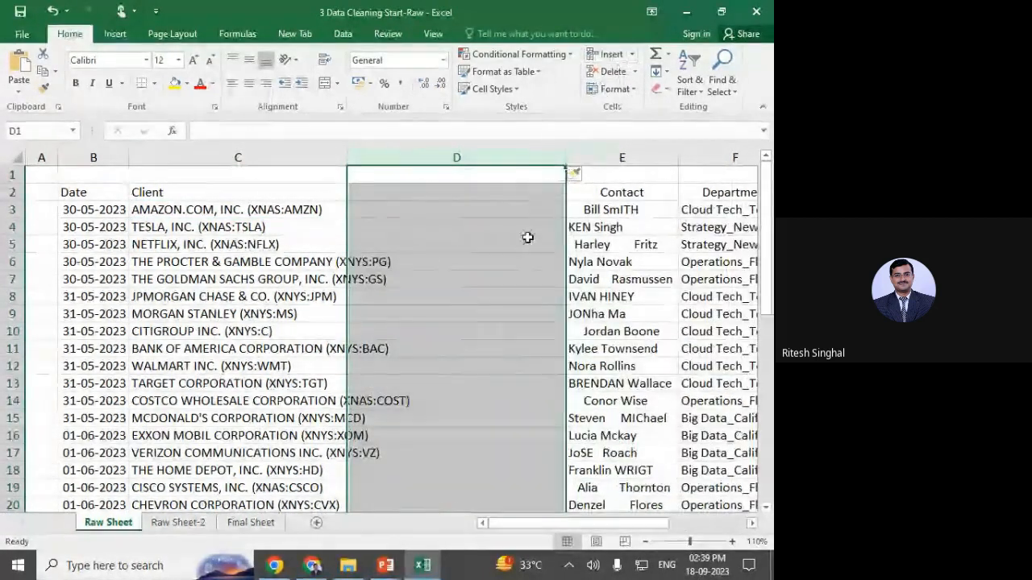
left_click(379, 193)
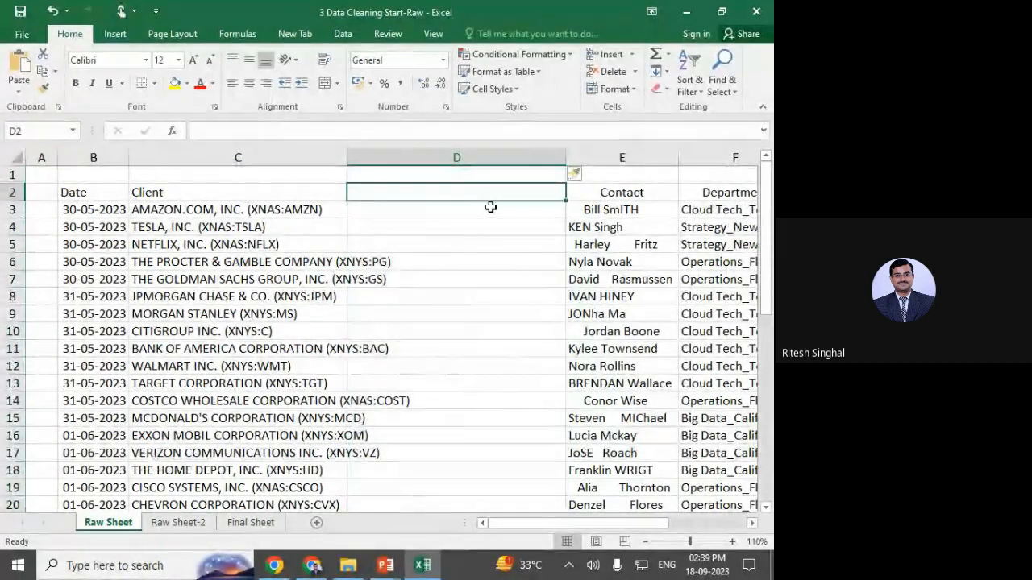
type("Client")
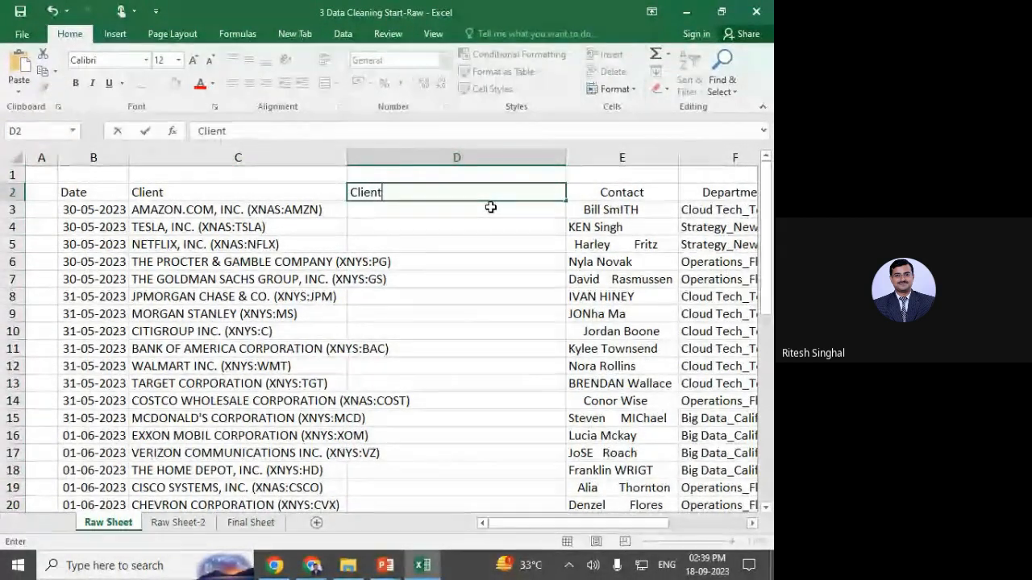
key("Return")
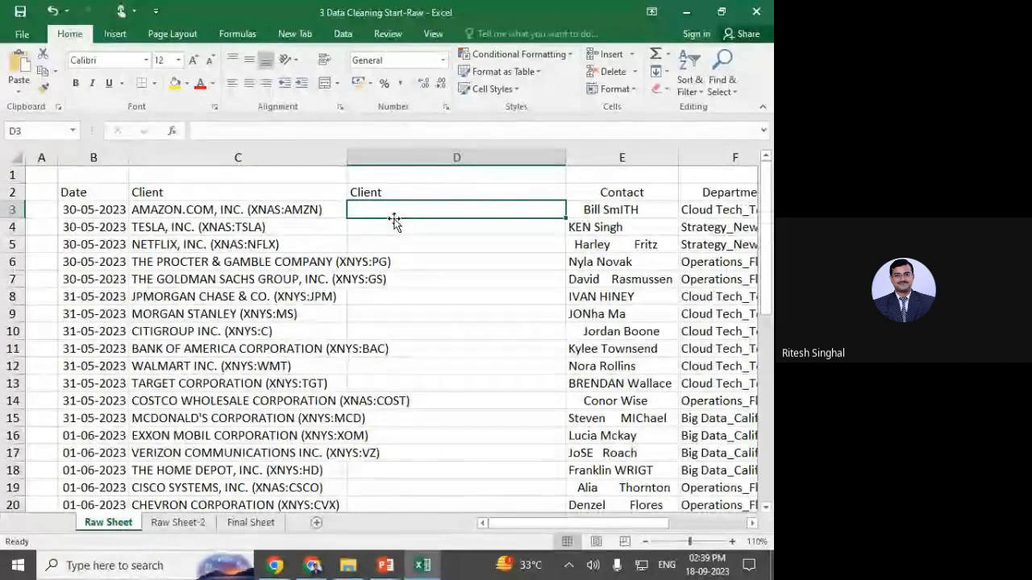
left_click(246, 134)
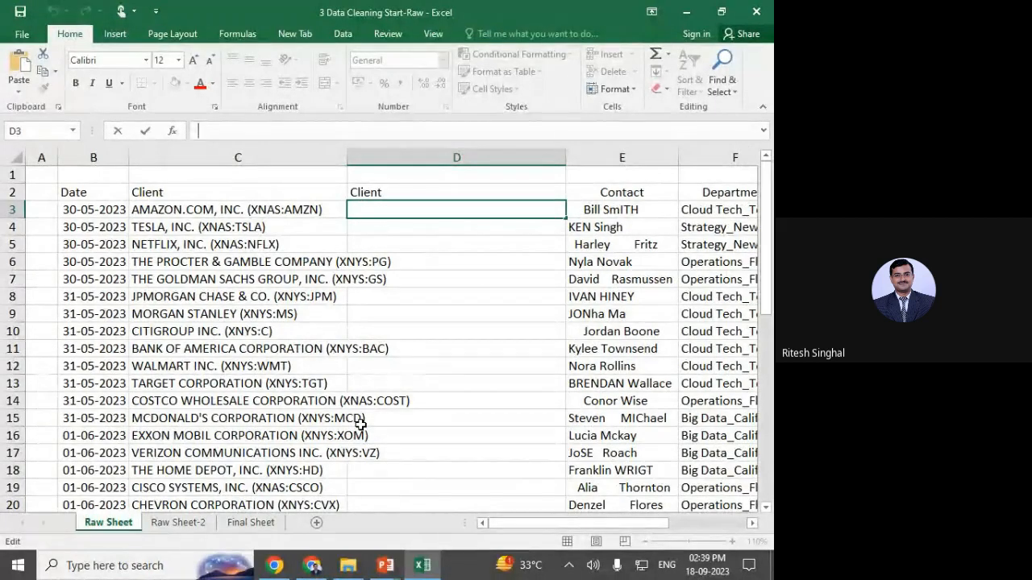
key("Escape")
Replace all occurrences of "(*)" with nothing to remove the bracketed ticker codes from the client names, and close the replace dialog.
key("ctrl+h")
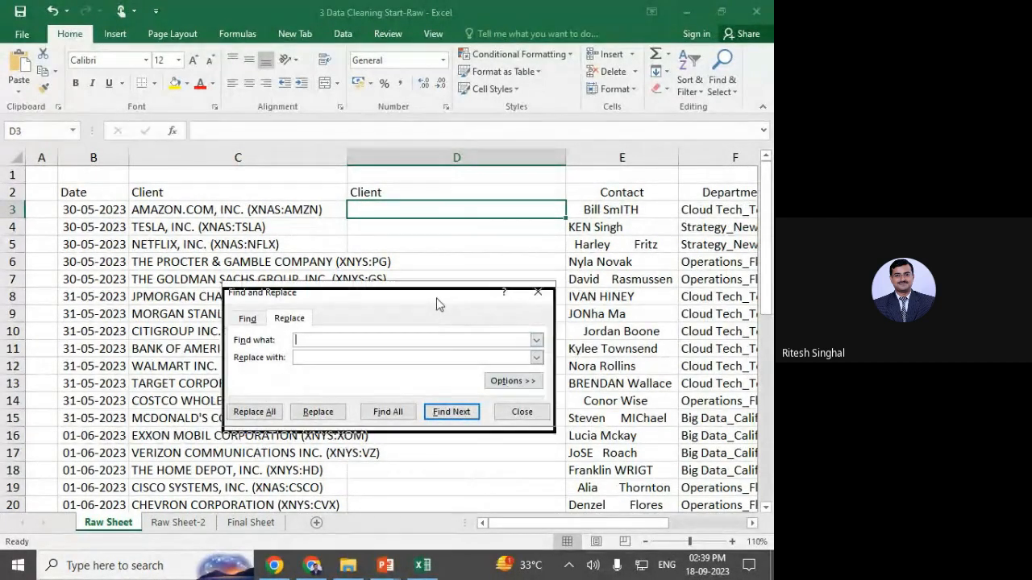
left_click_drag(436, 291, 590, 313)
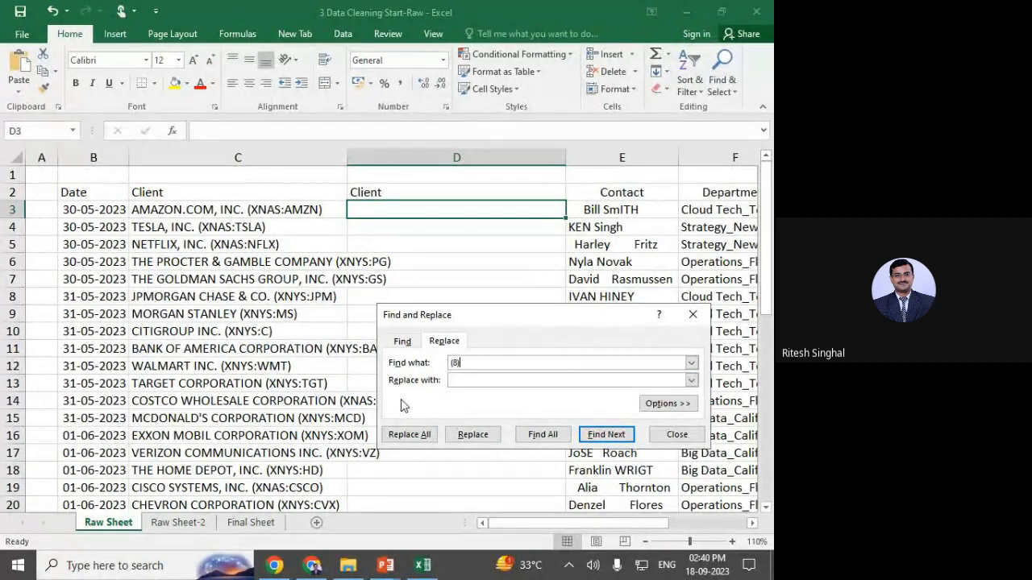
key("BackSpace")
left_click(464, 379)
left_click_drag(496, 319, 494, 313)
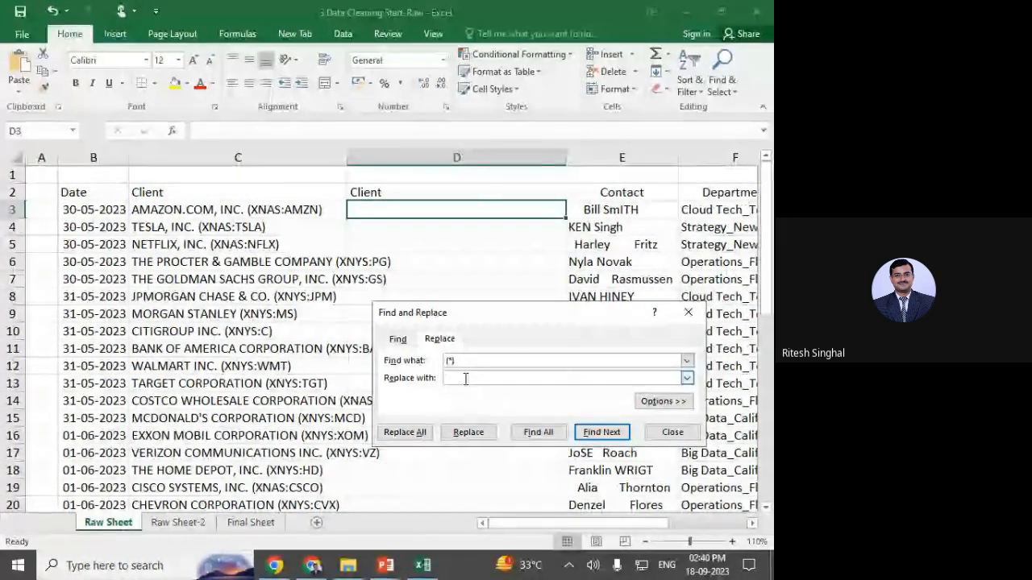
left_click(417, 438)
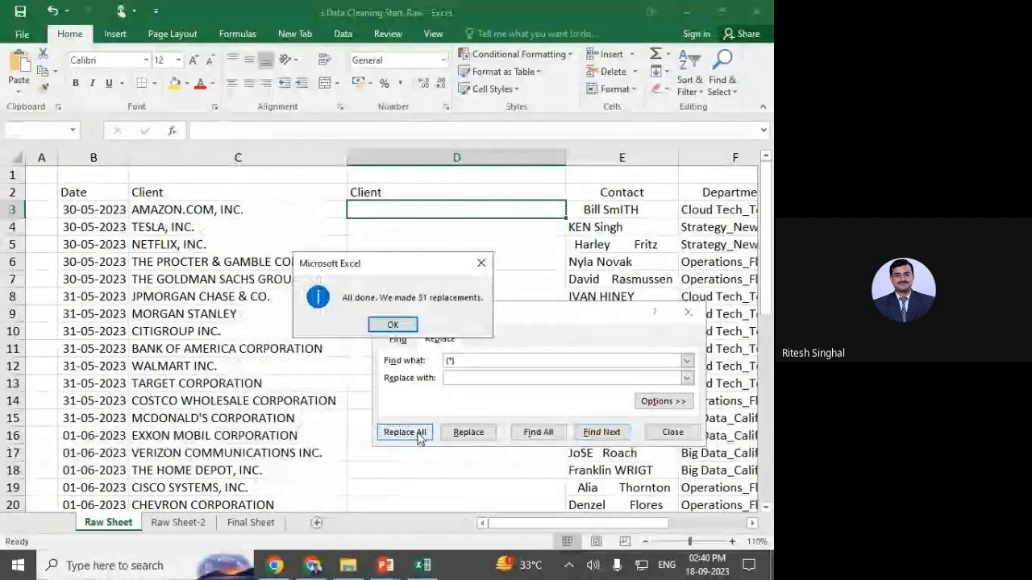
left_click(403, 325)
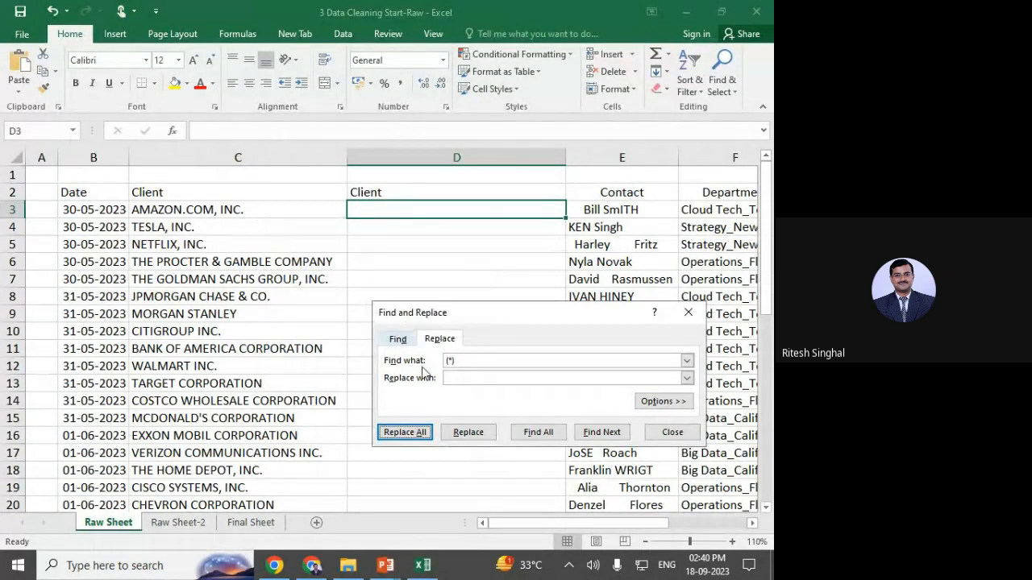
left_click(672, 432)
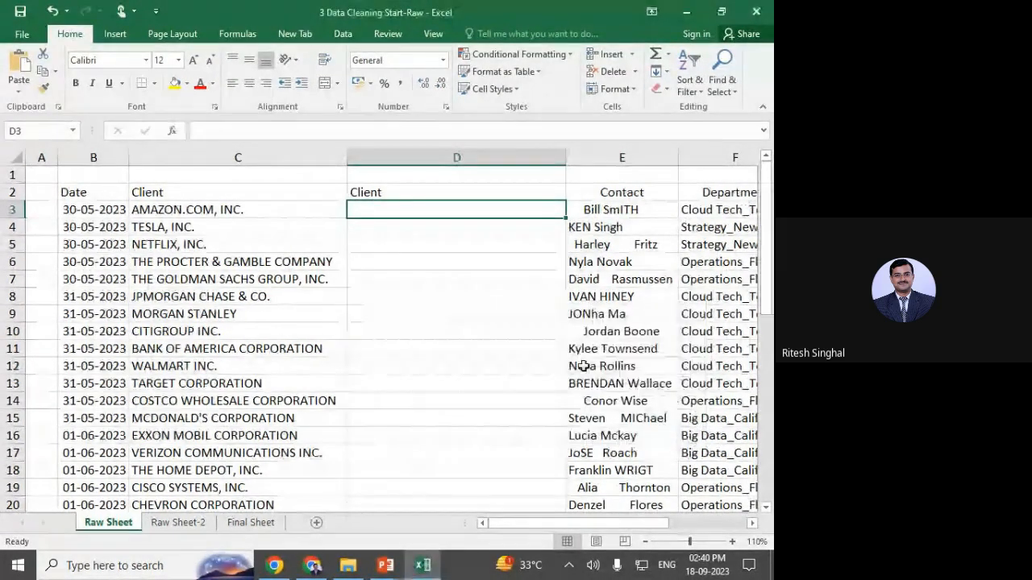
Delete the added, empty Client column D from Raw Sheet.
left_click(424, 159)
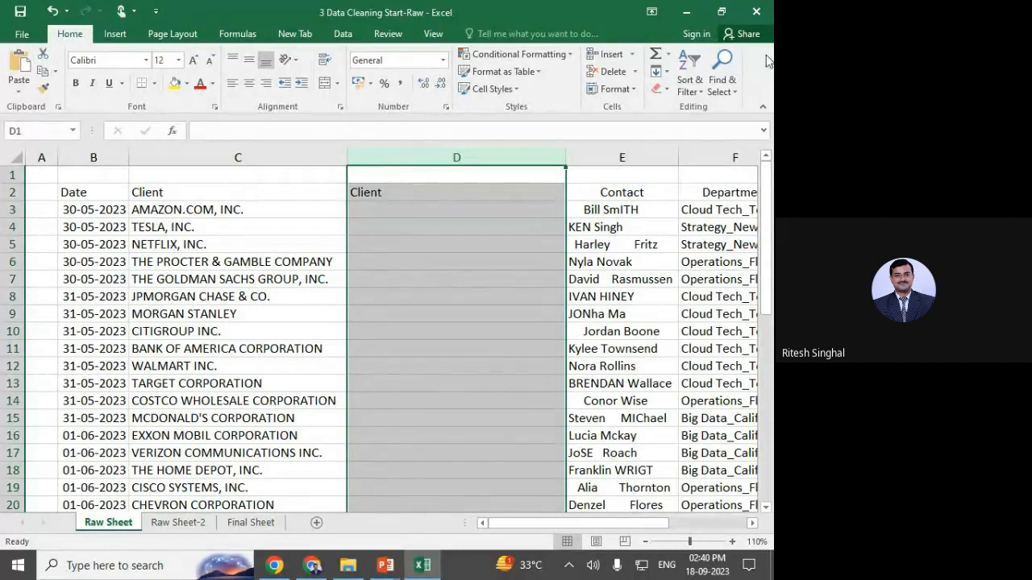
left_click(610, 71)
left_click(196, 244)
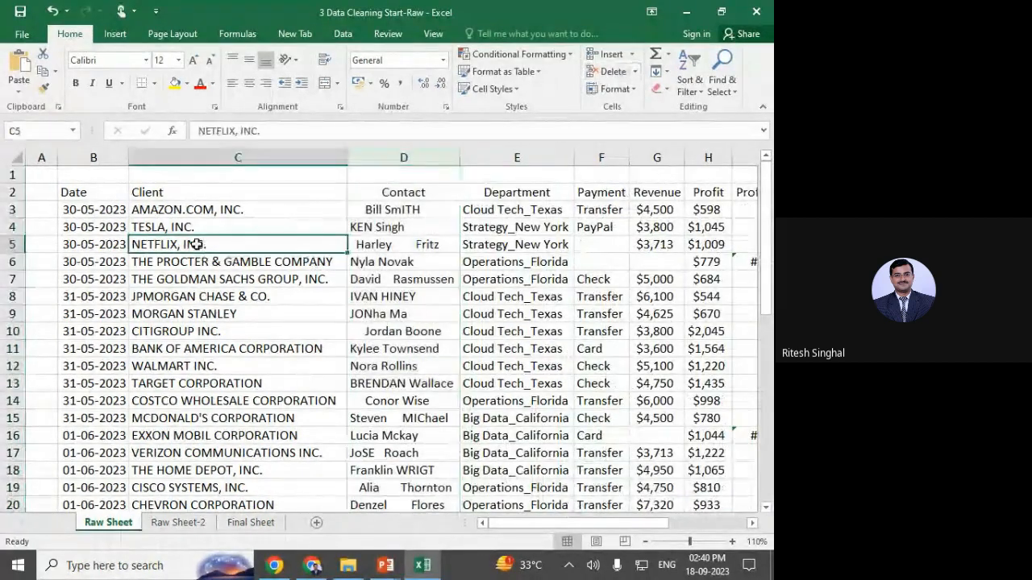
Review the cleaned client names in column C down to the last row of the table.
left_click(201, 212)
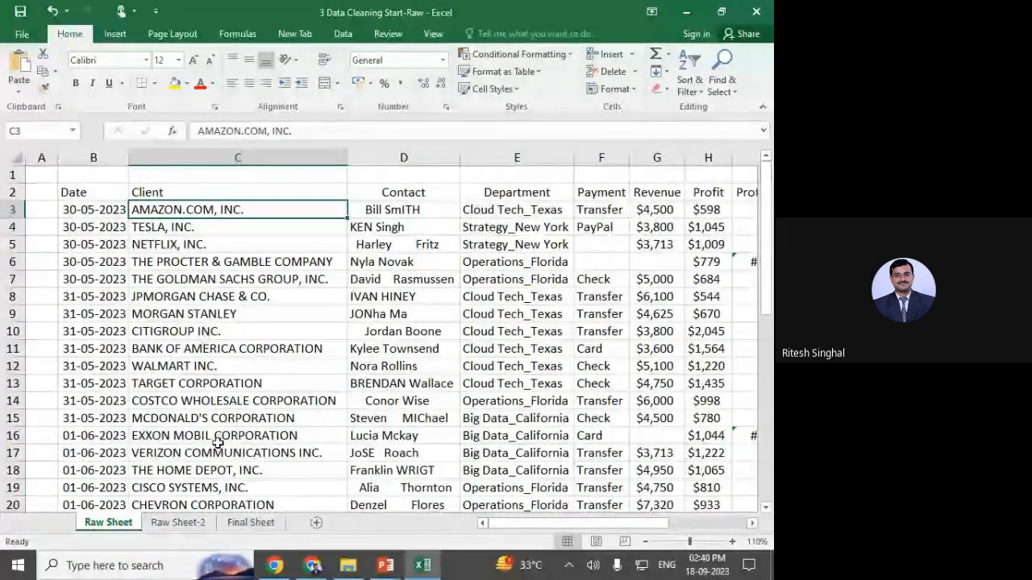
scroll(218, 443, "down", 8)
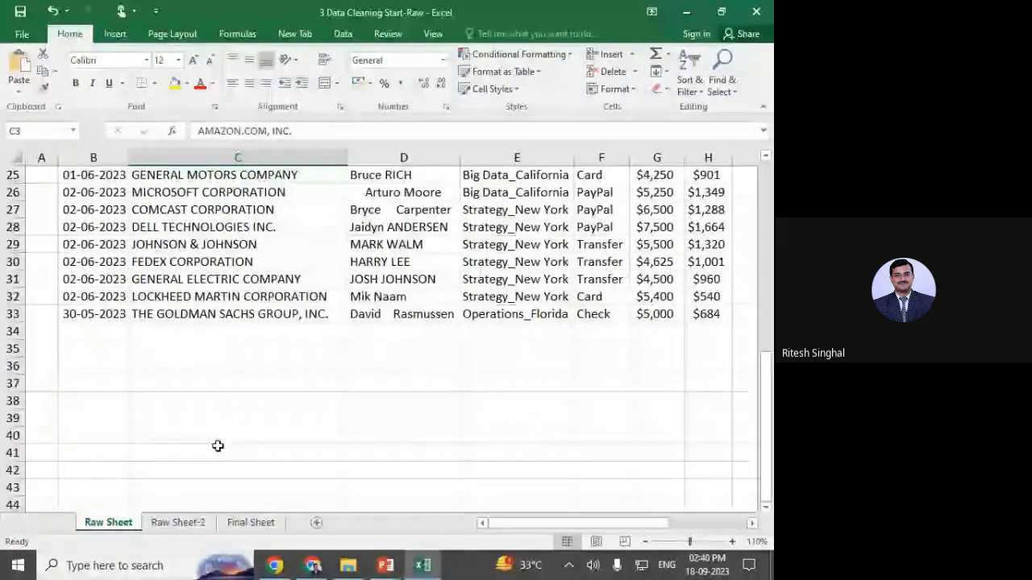
scroll(218, 445, "up", 8)
left_click(238, 395)
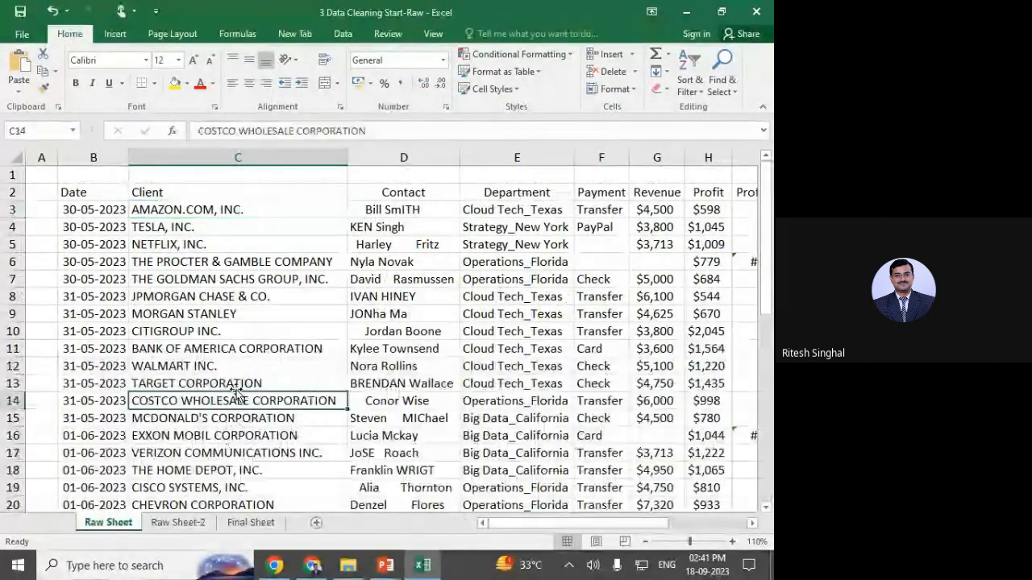
left_click(234, 366)
left_click(235, 331)
left_click(242, 313)
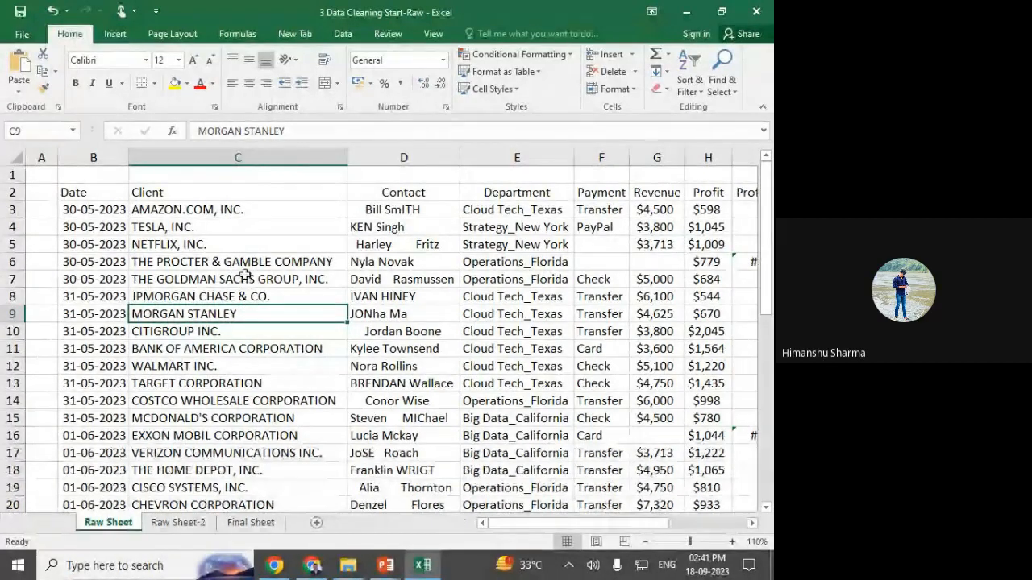
left_click(203, 212)
left_click(202, 249)
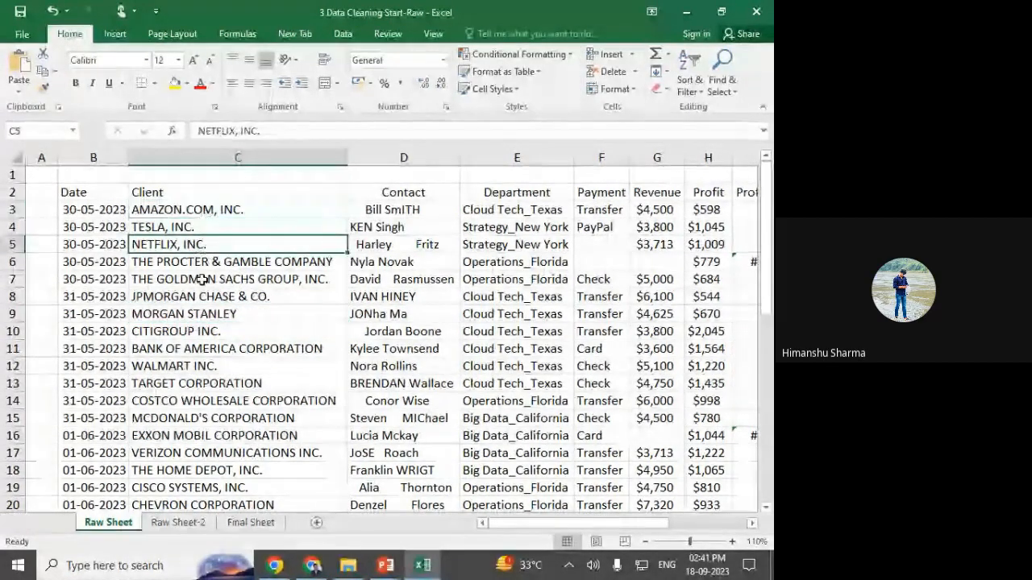
left_click(204, 279)
left_click(202, 332)
left_click(204, 384)
left_click(207, 417)
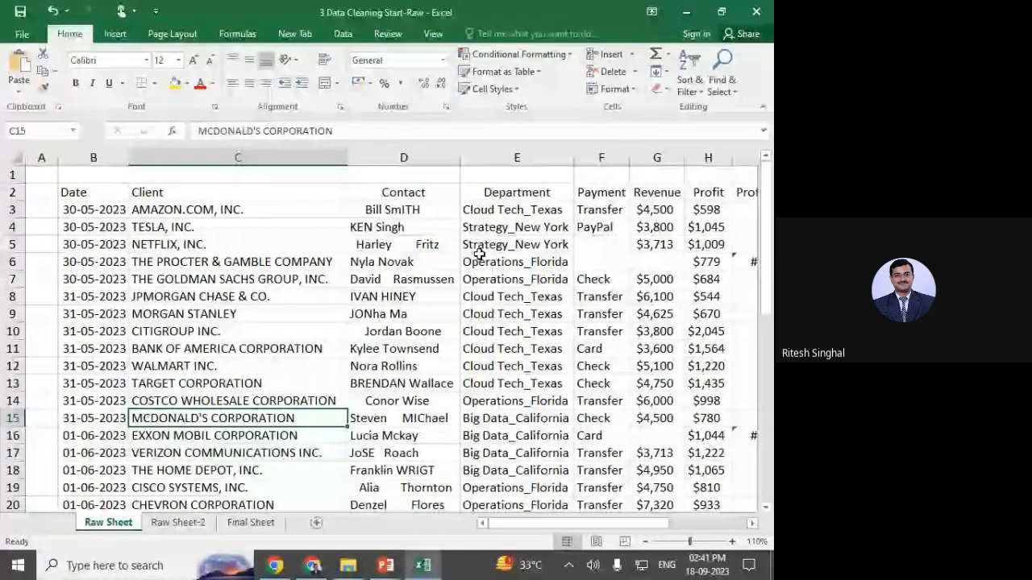
Insert a new column before the Department column and enter the header "Contact" in E2.
left_click(403, 192)
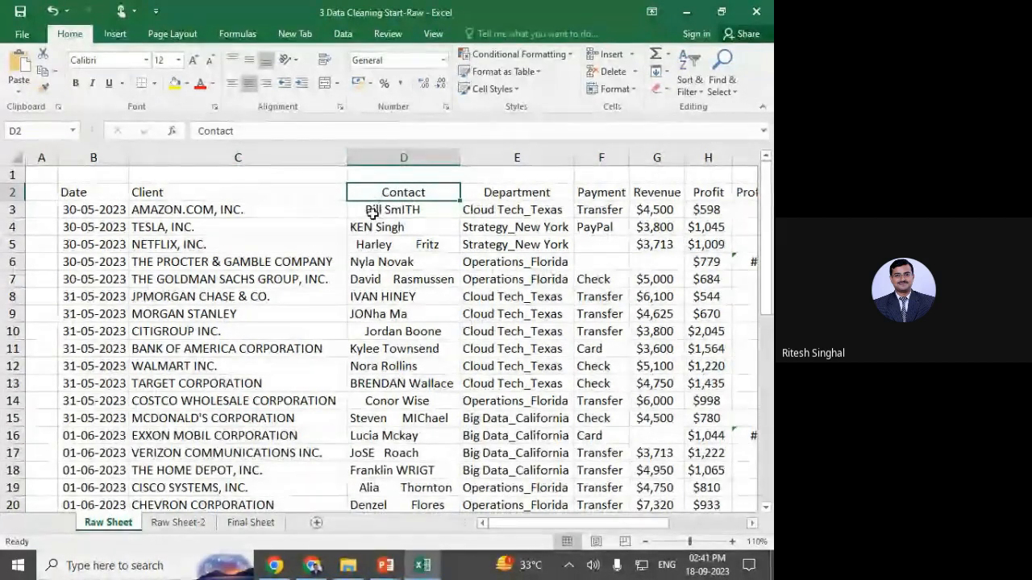
left_click(410, 209)
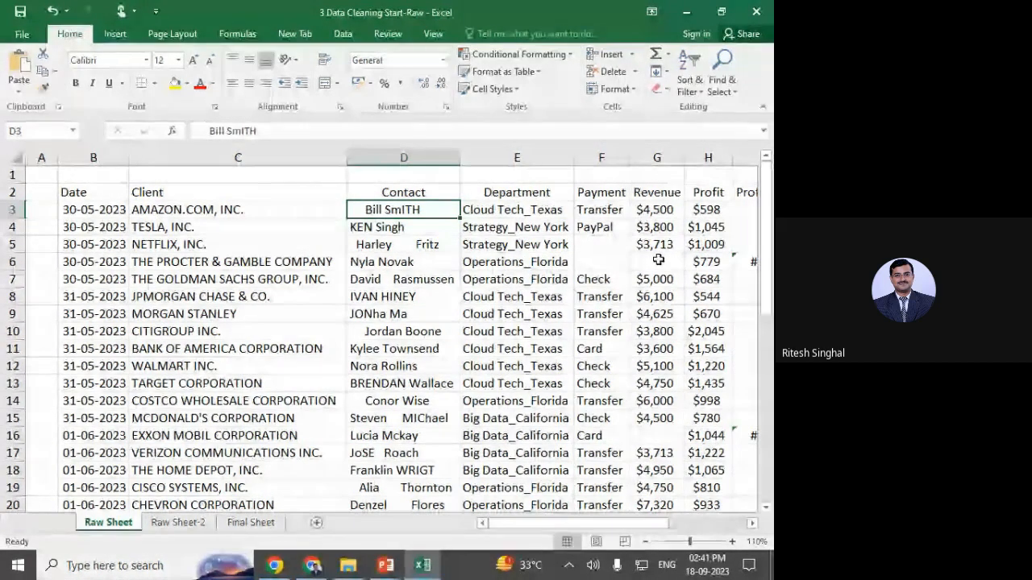
left_click(494, 157)
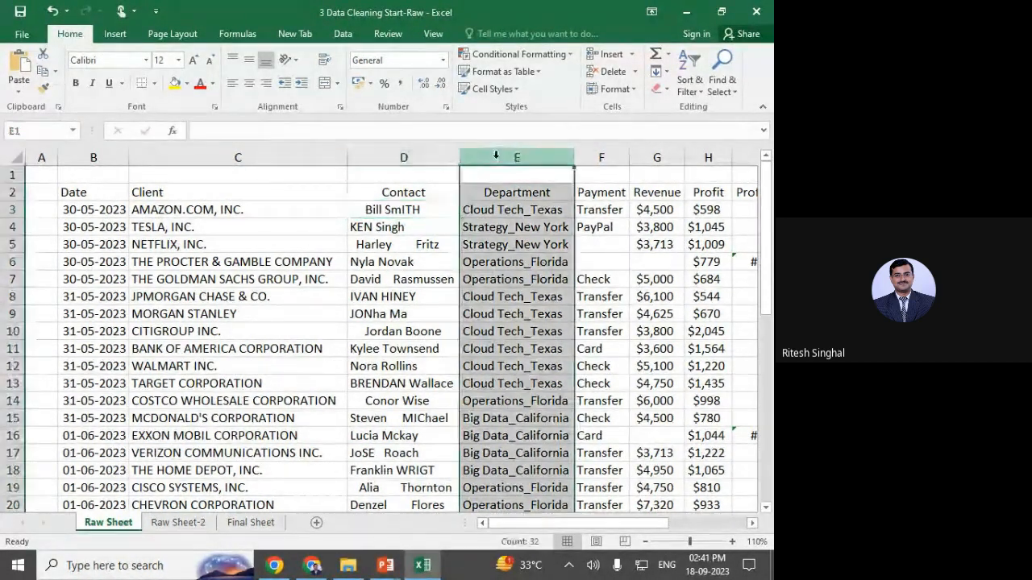
left_click(604, 54)
left_click(524, 233)
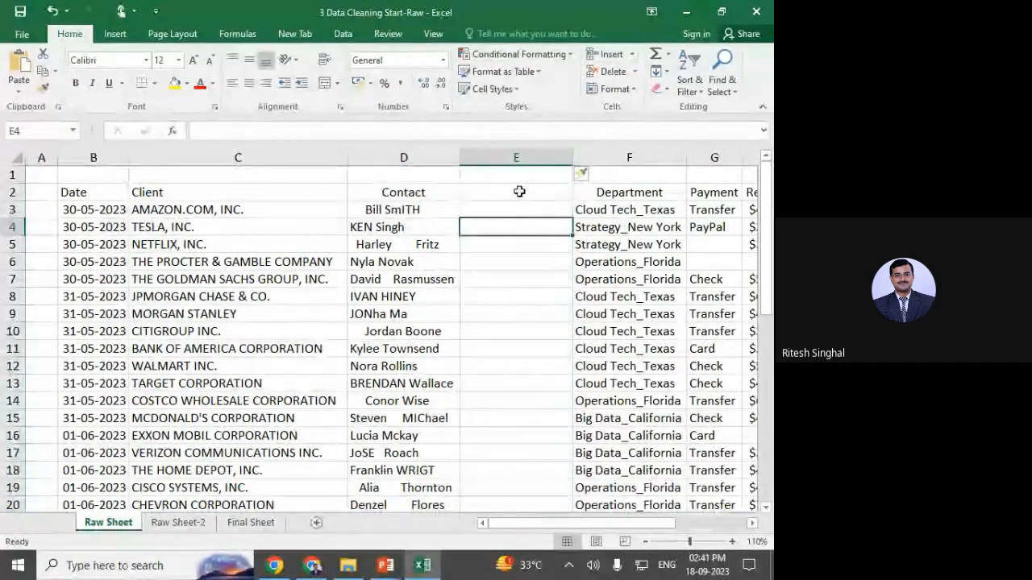
left_click(519, 191)
type("Contact")
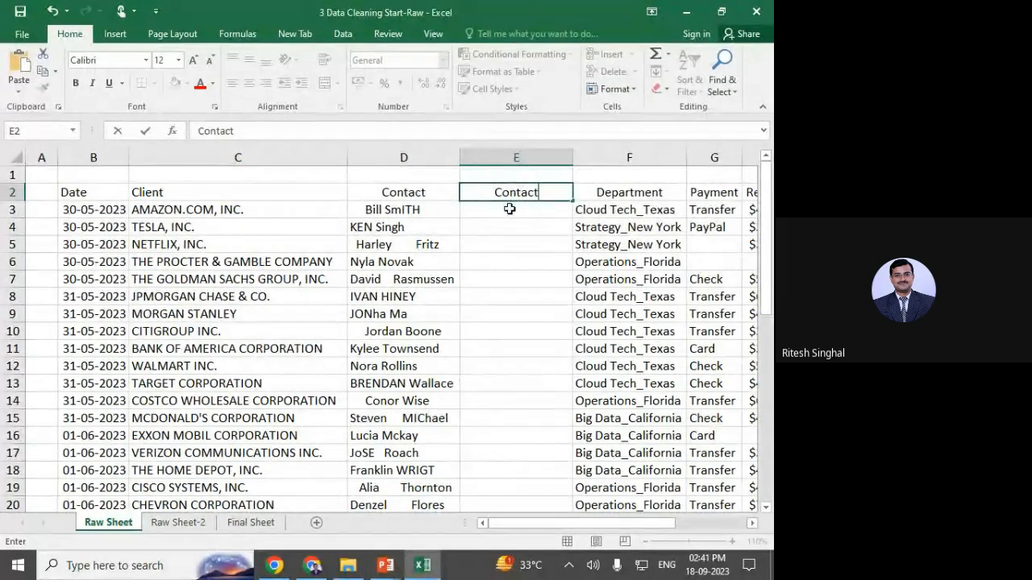
key("Return")
Enter =TRIM(D3) in E3 to strip extra spaces from the contact name and fill the formula down the table.
type("=")
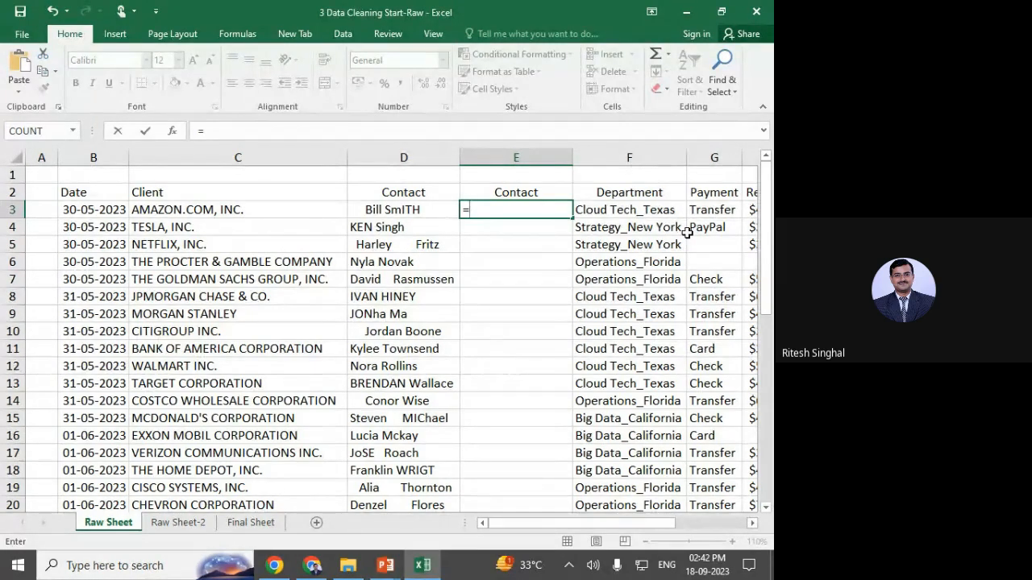
type("trim")
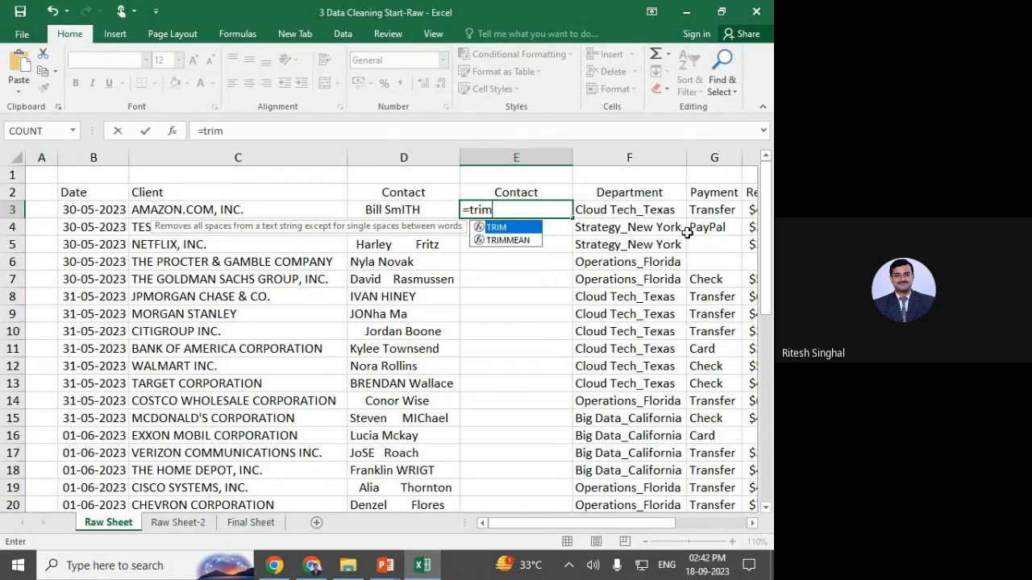
key("Tab")
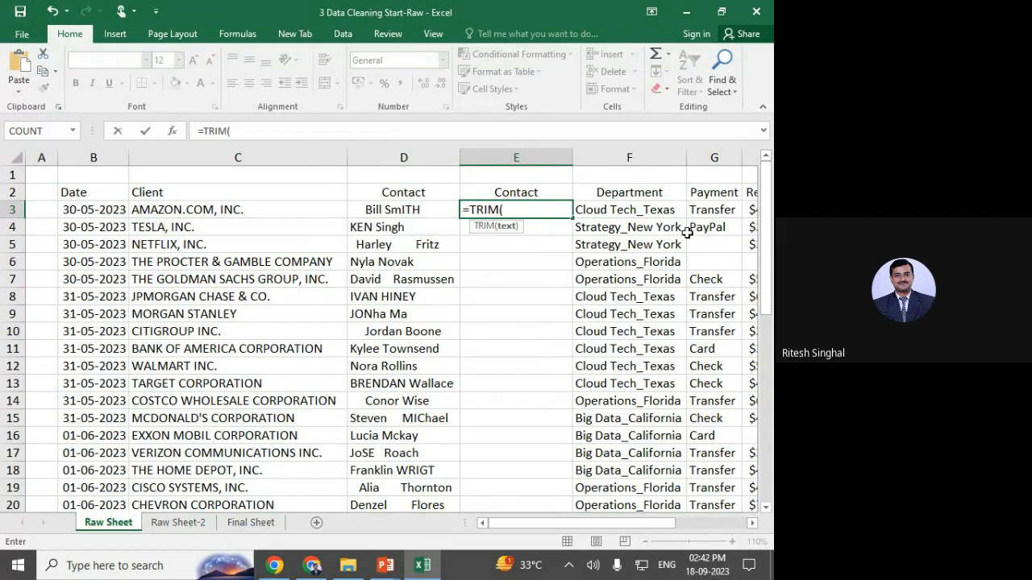
left_click(420, 213)
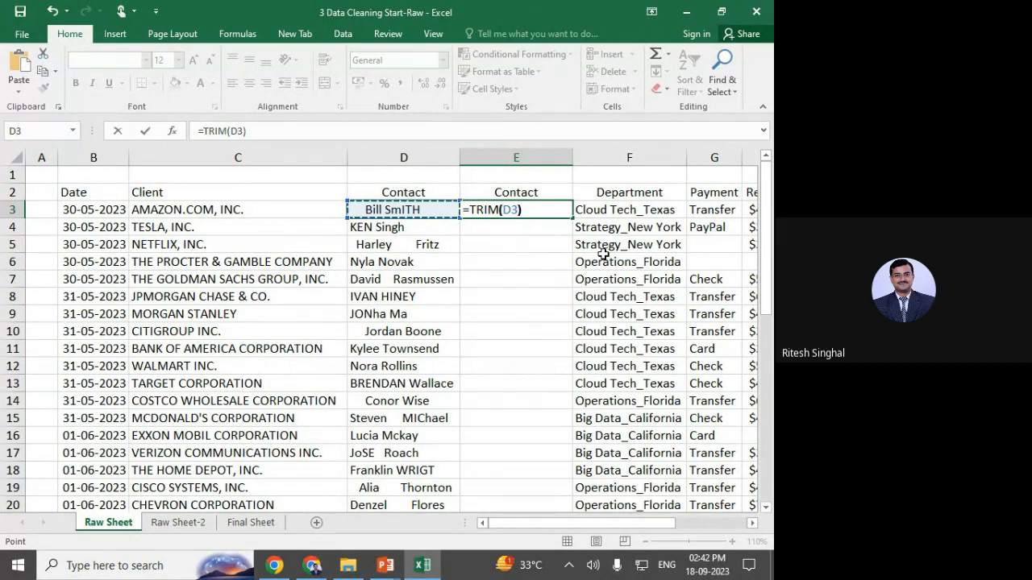
key("Return")
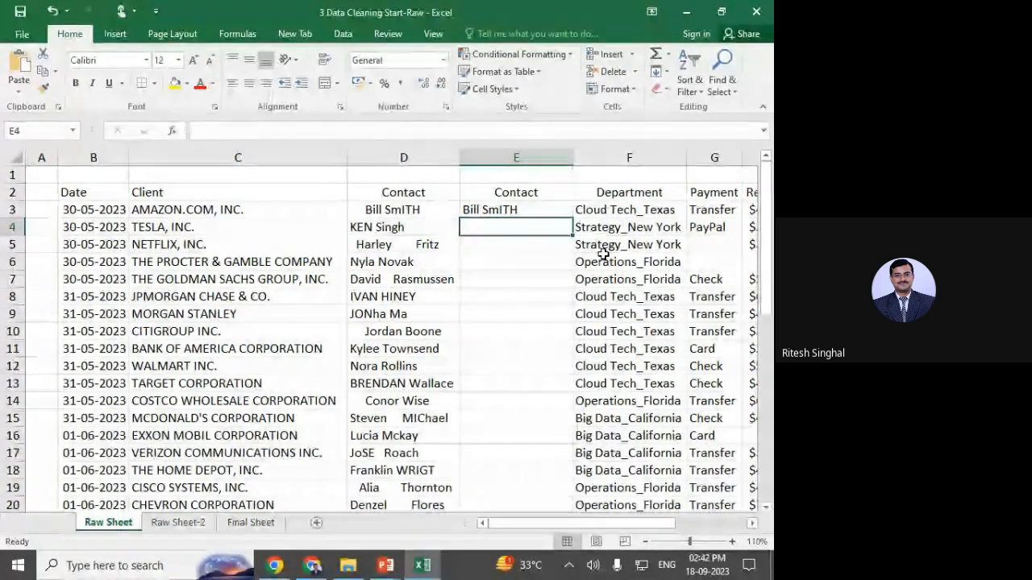
left_click(522, 211)
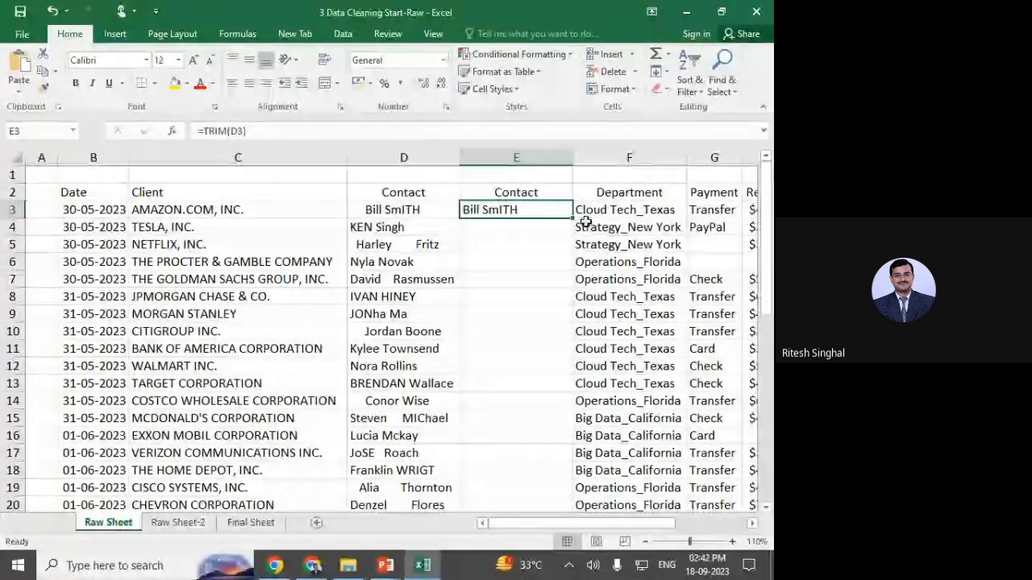
double_click(573, 218)
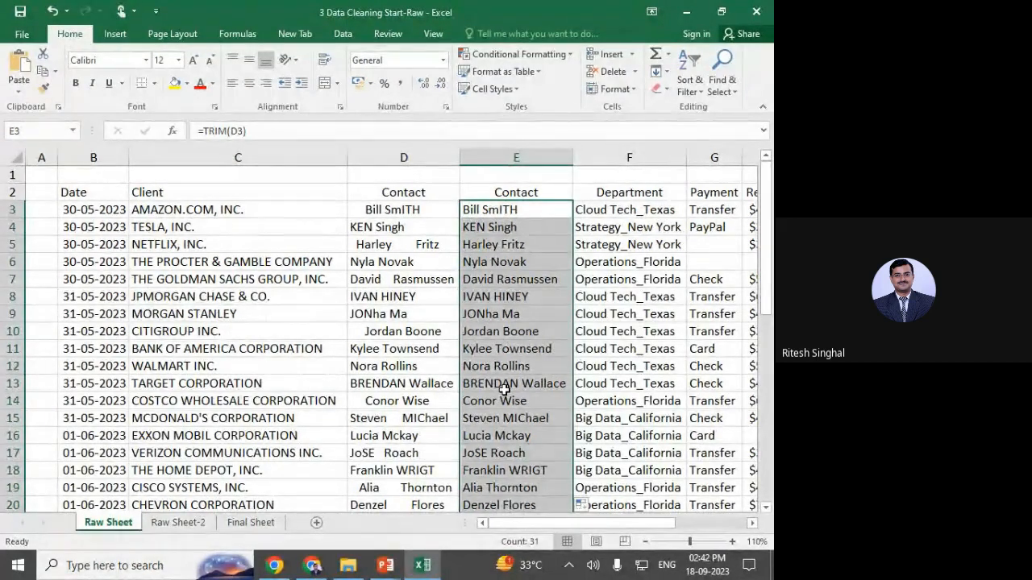
Change the formula in E3 to =TRIM(PROPER(D3)) for proper-case contact names and fill it down the column again.
left_click(342, 130)
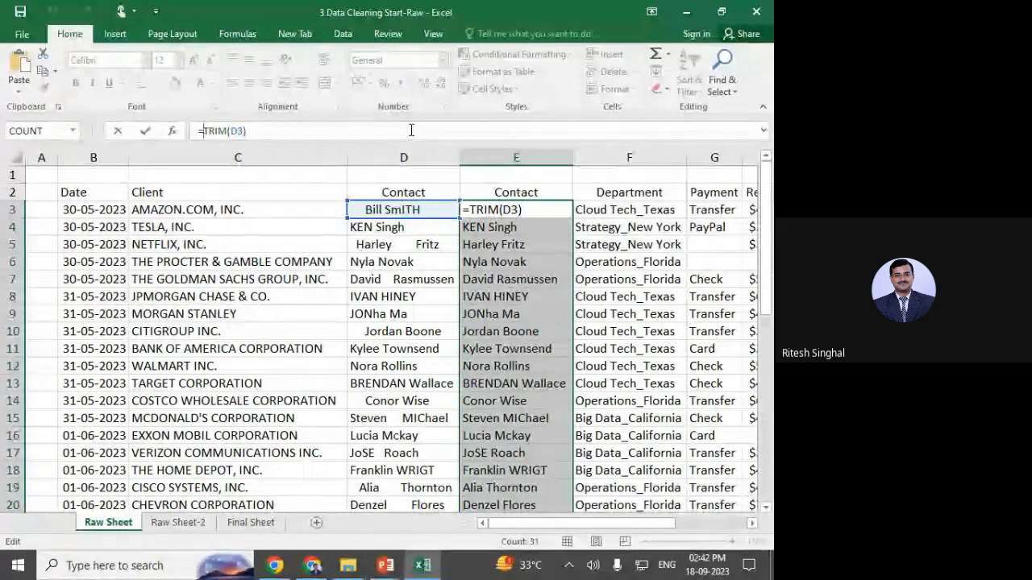
left_click(230, 131)
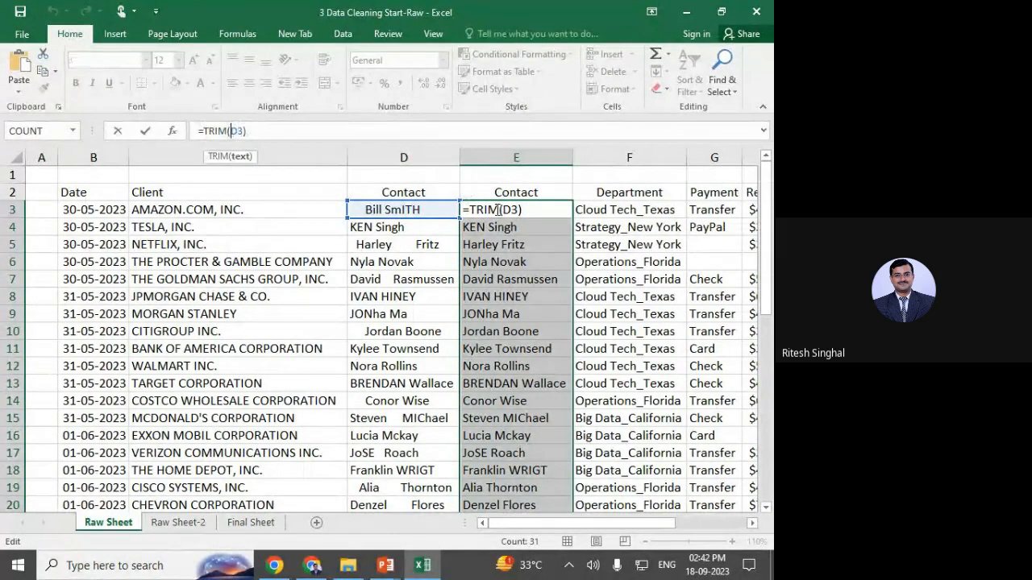
type("PROPER")
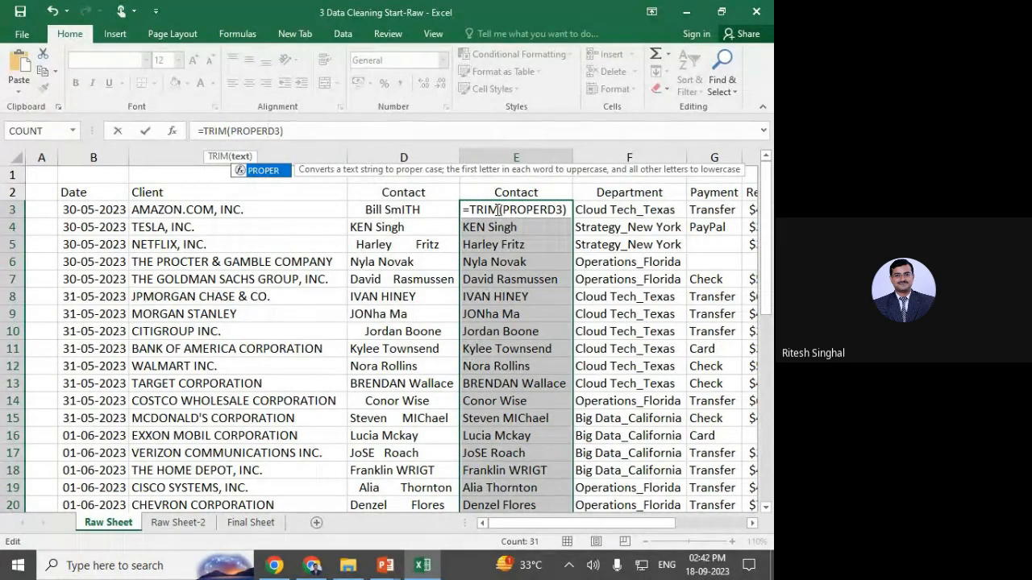
type("(")
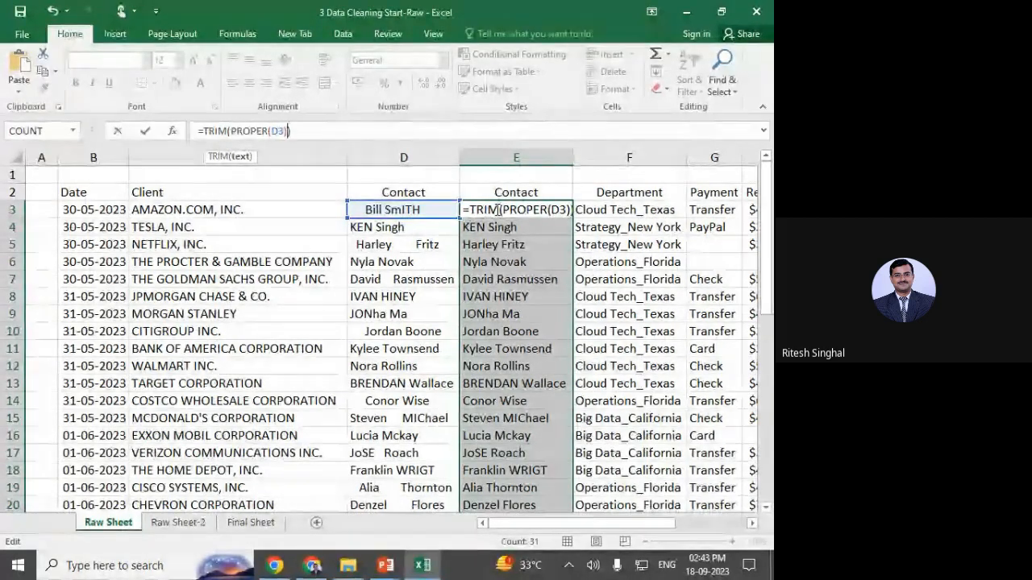
key("Return")
left_click(523, 225)
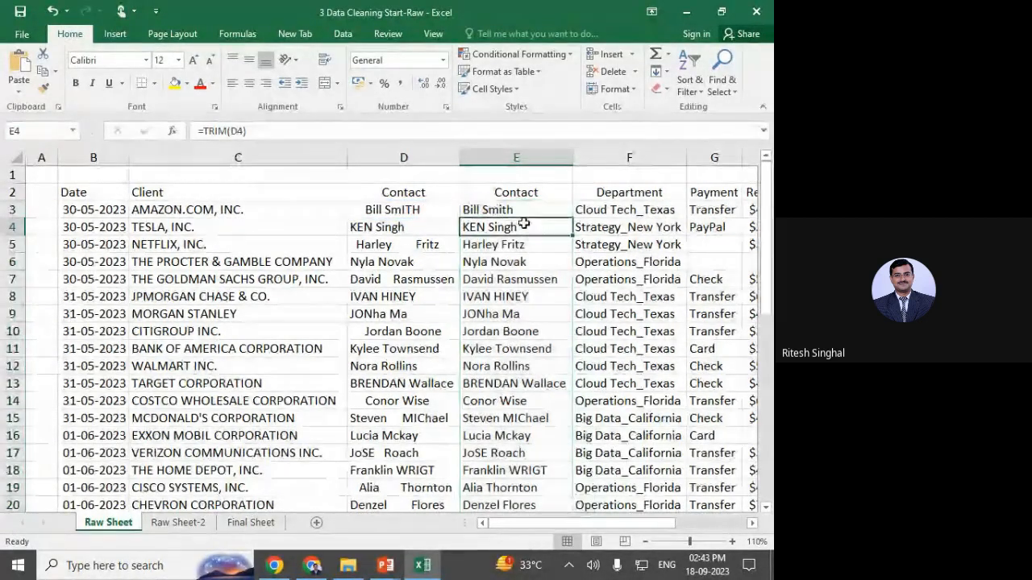
left_click(530, 191)
left_click(536, 210)
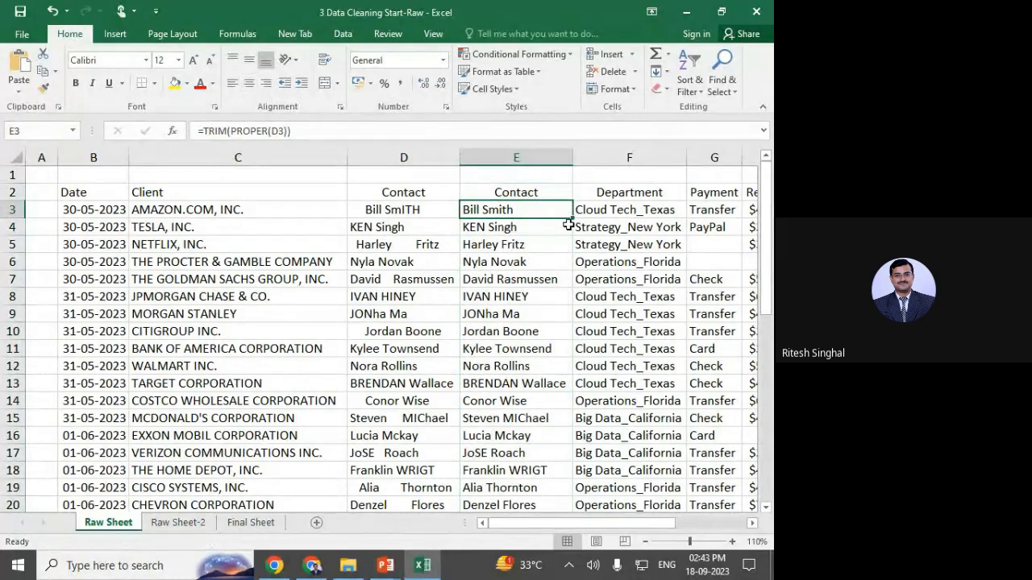
double_click(570, 222)
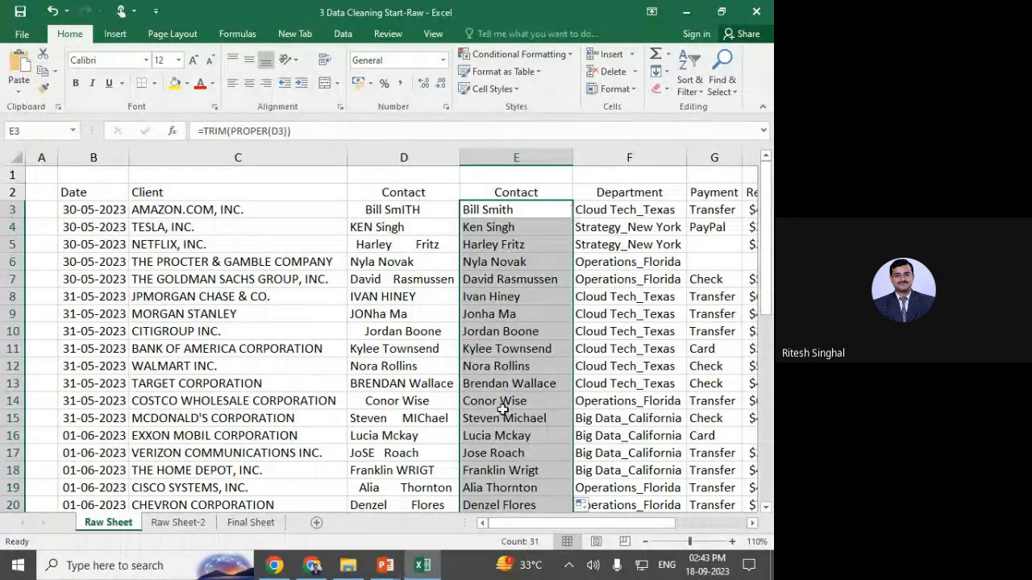
Check the cleaned contact names and their formulas in column E against the original Contact column.
scroll(502, 409, "down", 8)
scroll(502, 410, "up", 8)
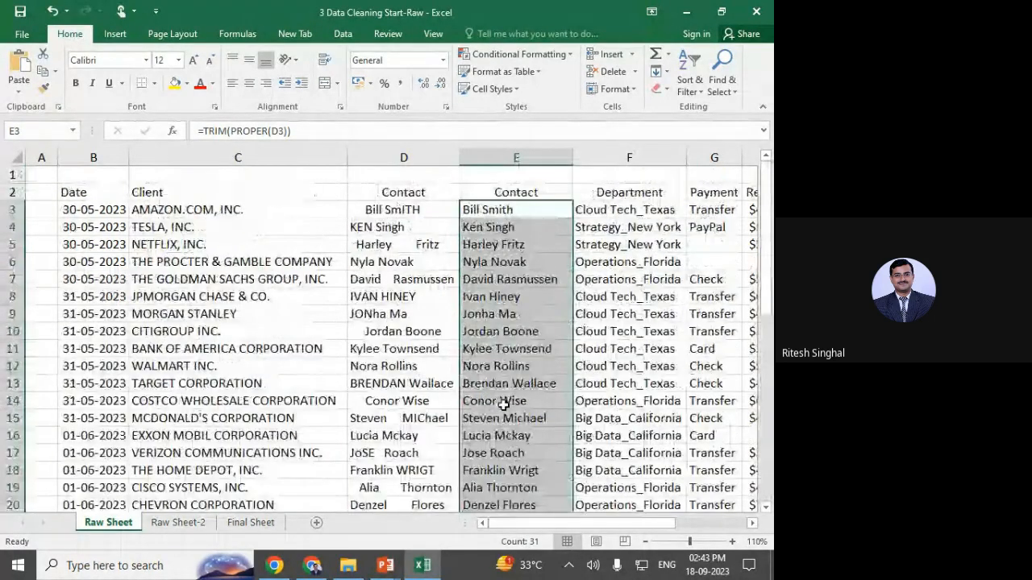
left_click(508, 418)
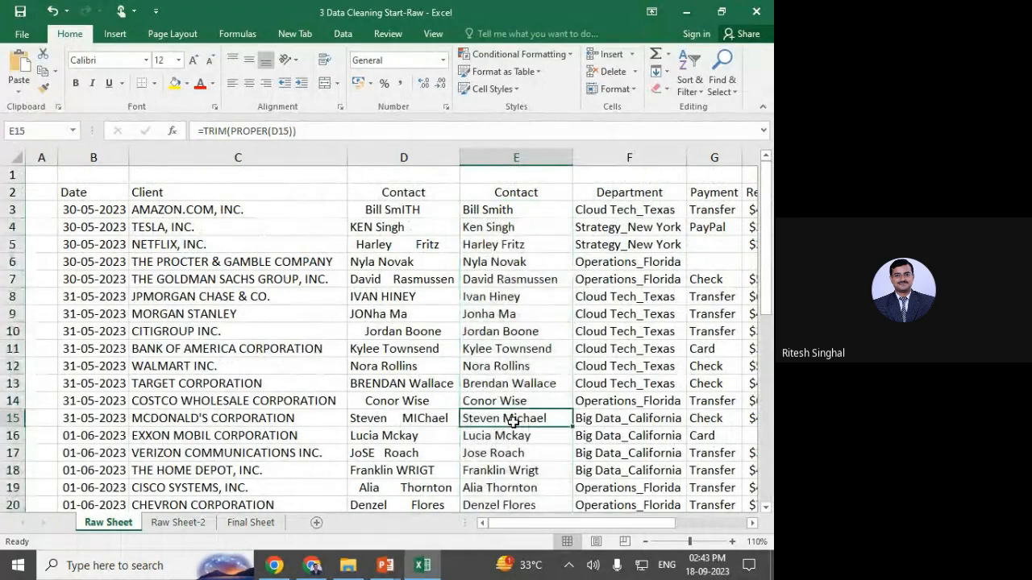
left_click(499, 209)
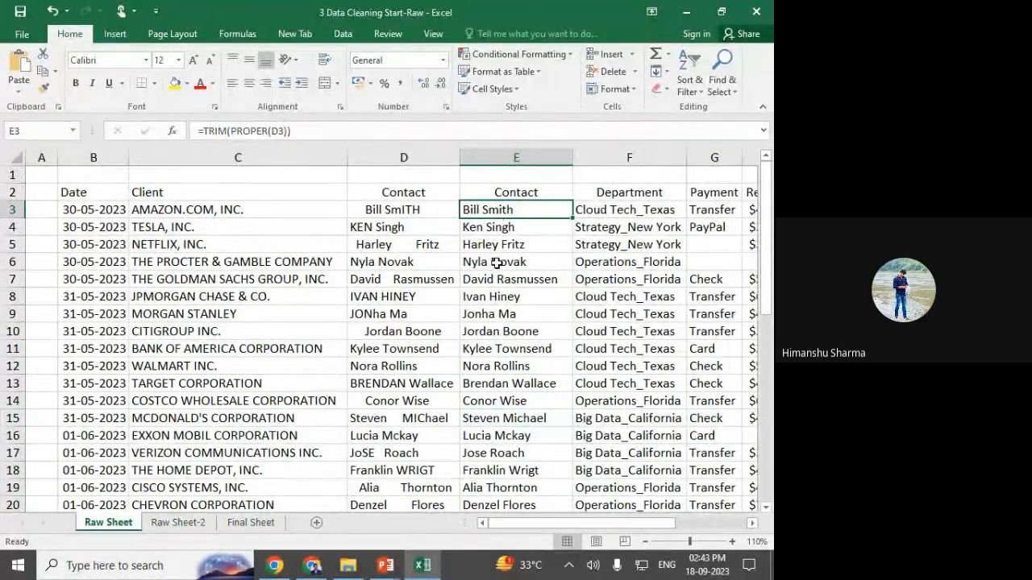
left_click(497, 262)
left_click(499, 319)
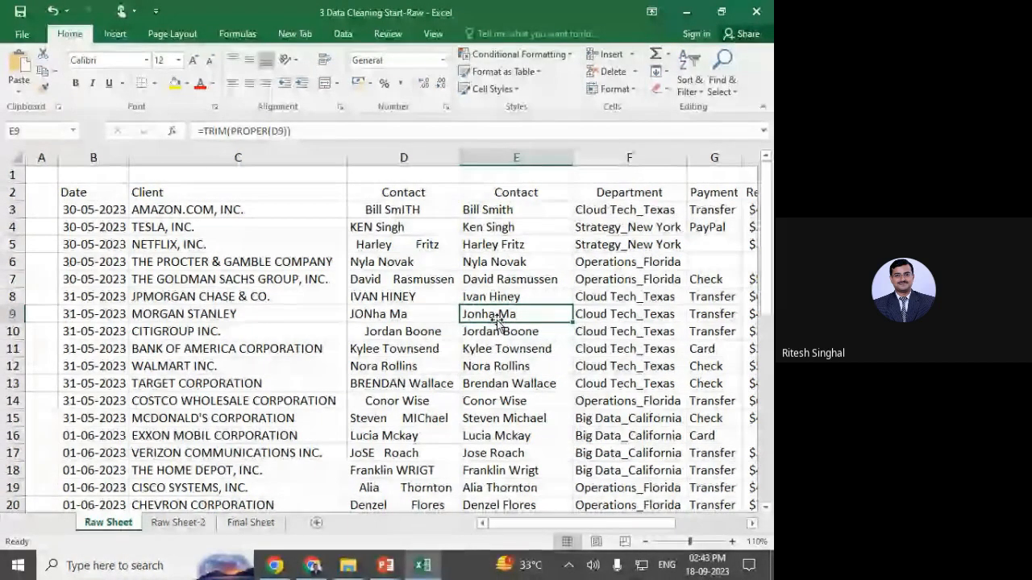
left_click(492, 209)
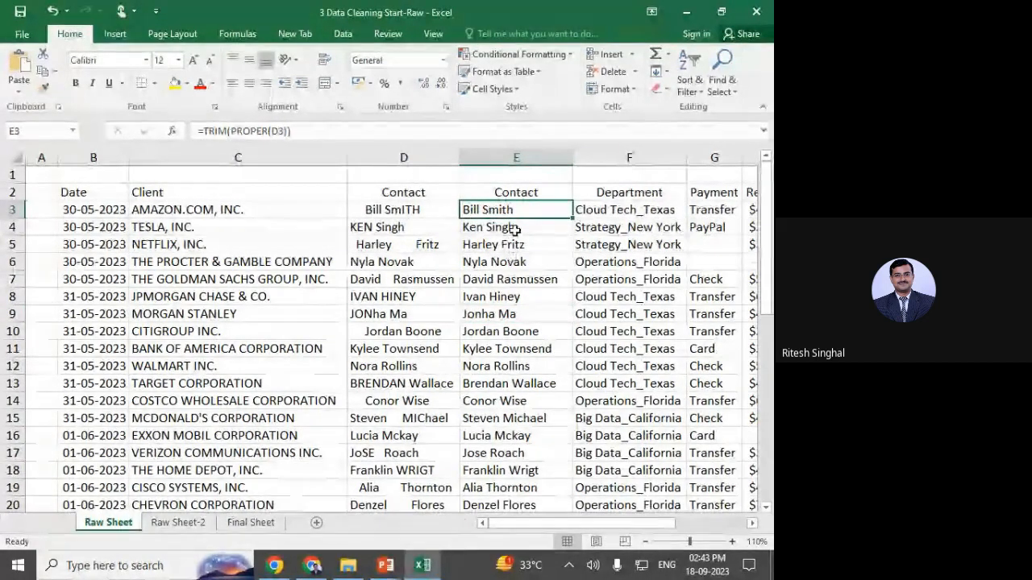
Try to delete the original Contact column D that the formulas refer to, and undo the deletion.
left_click(403, 157)
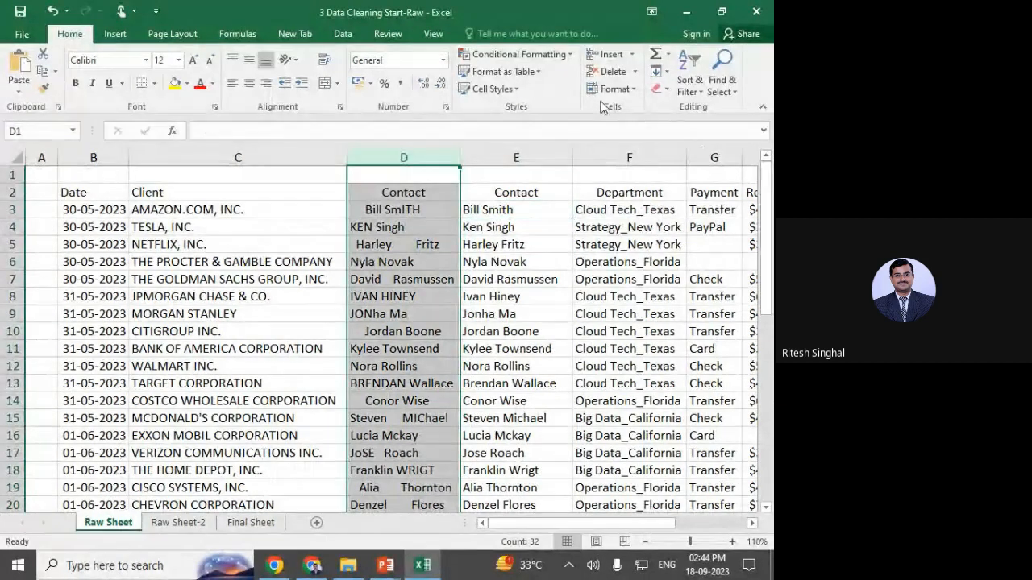
left_click(609, 71)
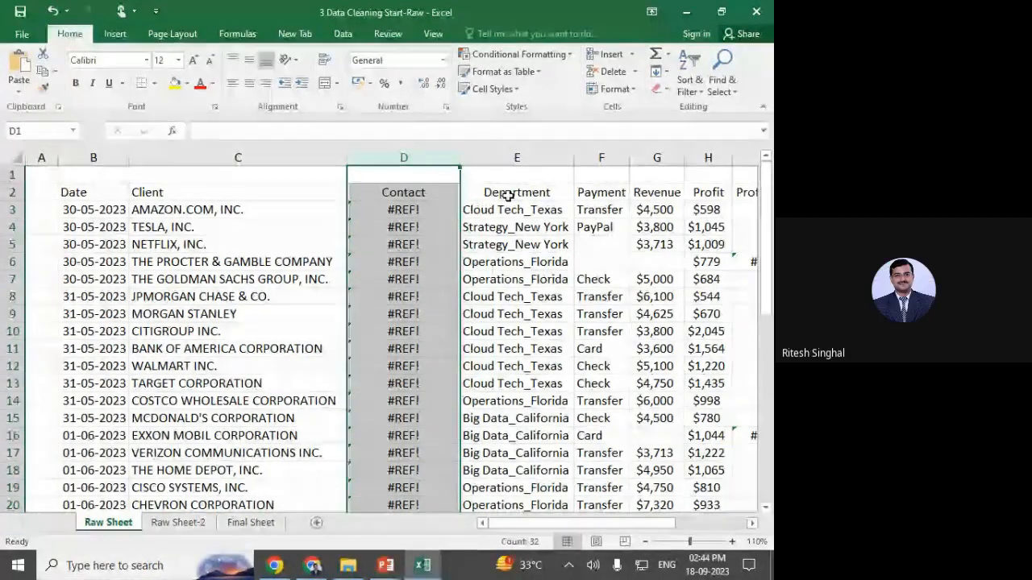
key("ctrl+z")
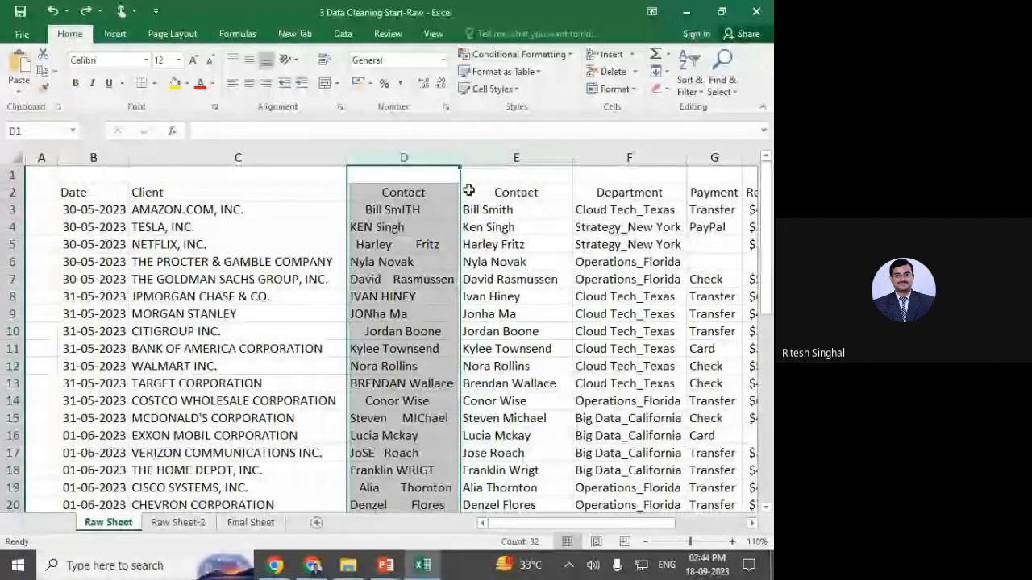
Replace the formulas in column E from E3 down with their results using Paste Special with Values.
left_click(504, 209)
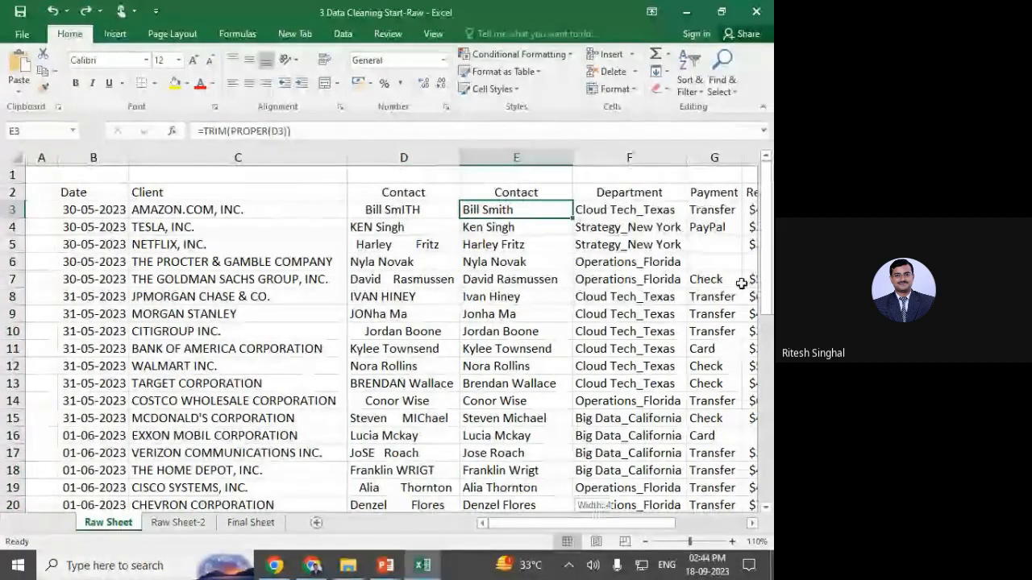
key("ctrl+shift+Down")
scroll(516, 369, "up", 5)
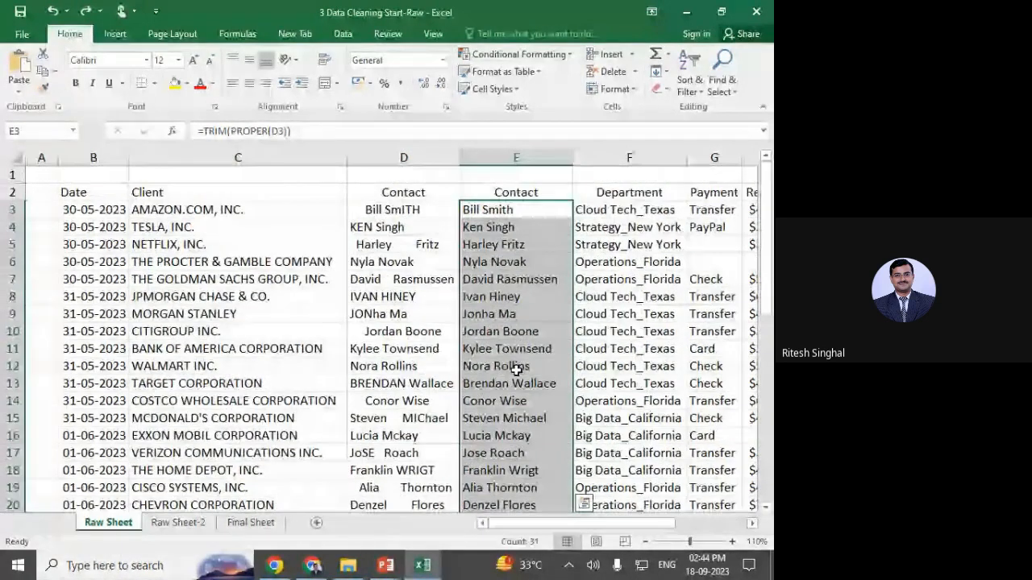
key("ctrl+c")
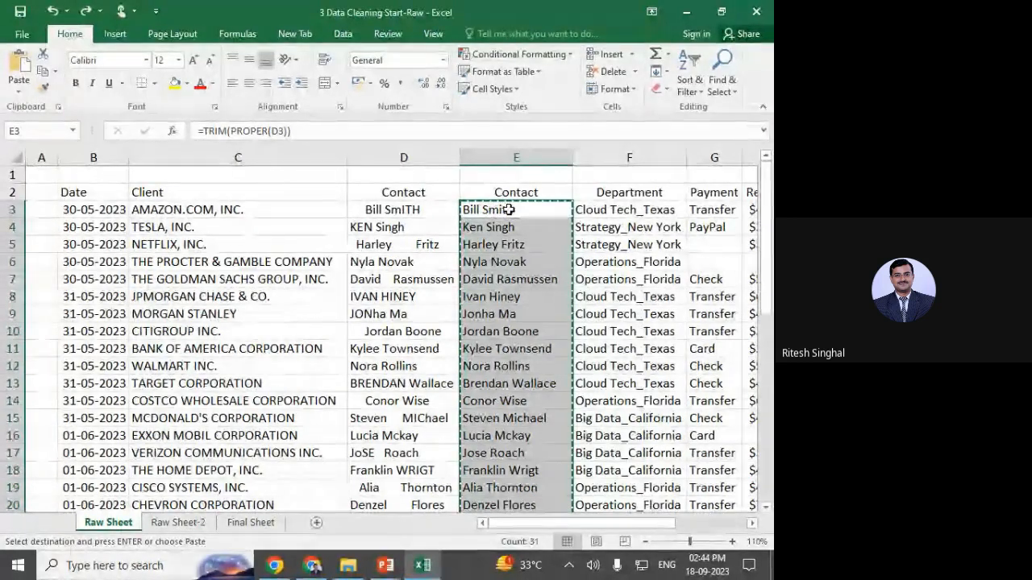
right_click(509, 210)
mouse_move(564, 296)
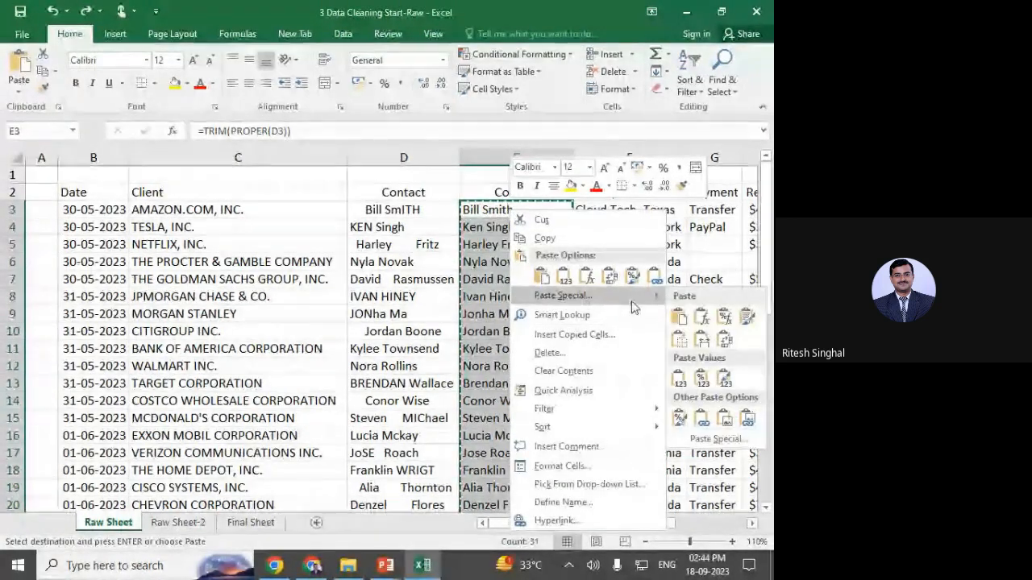
left_click(565, 295)
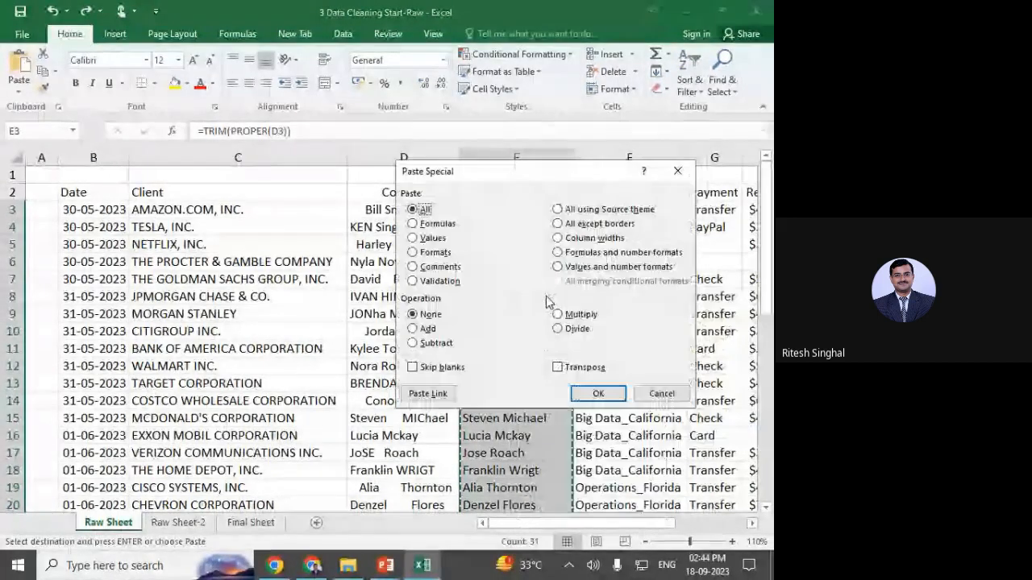
left_click(428, 239)
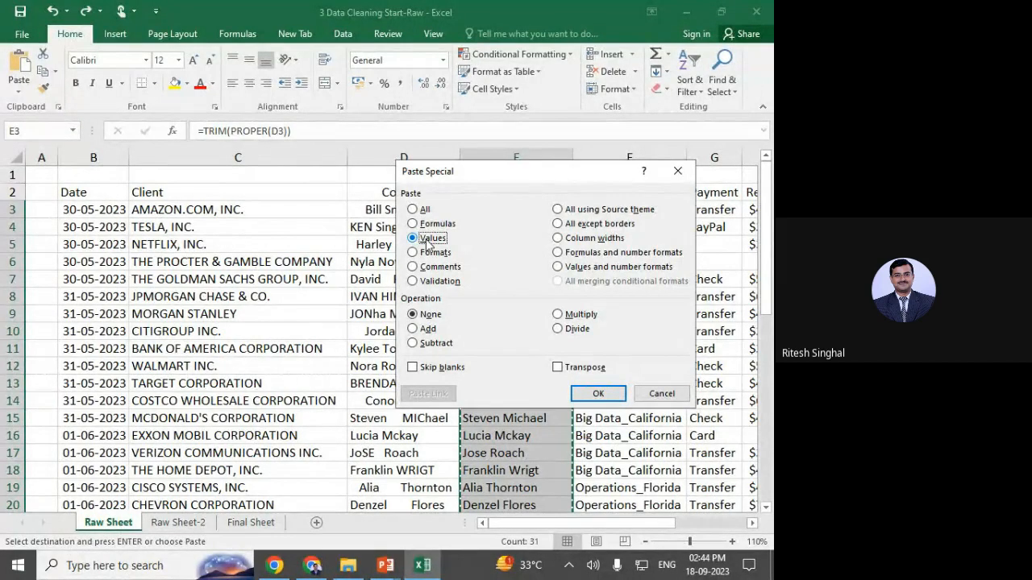
left_click(616, 399)
left_click(510, 298)
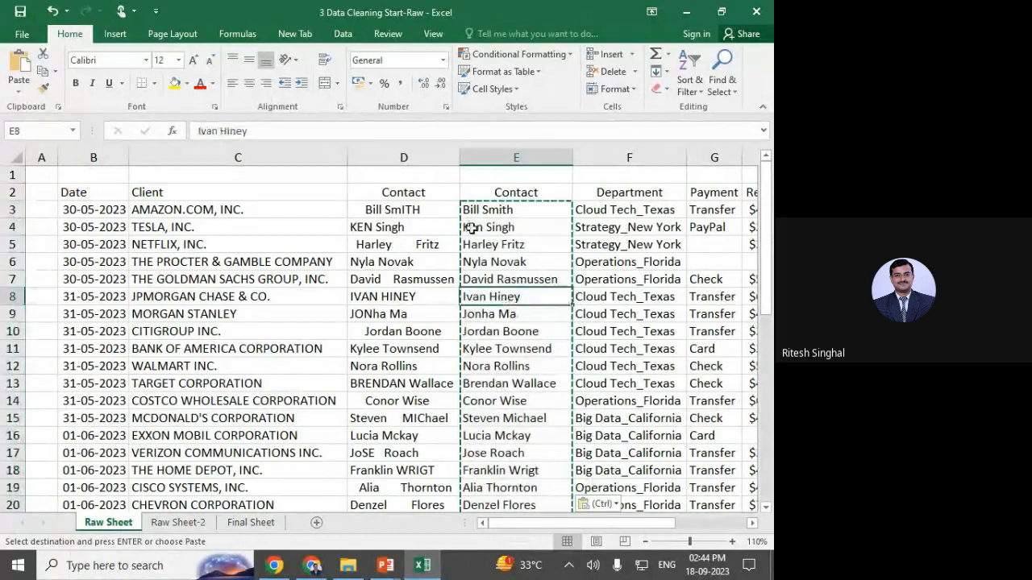
Delete the original Contact column D, check the remaining contact names, and undo the deletion.
left_click(407, 157)
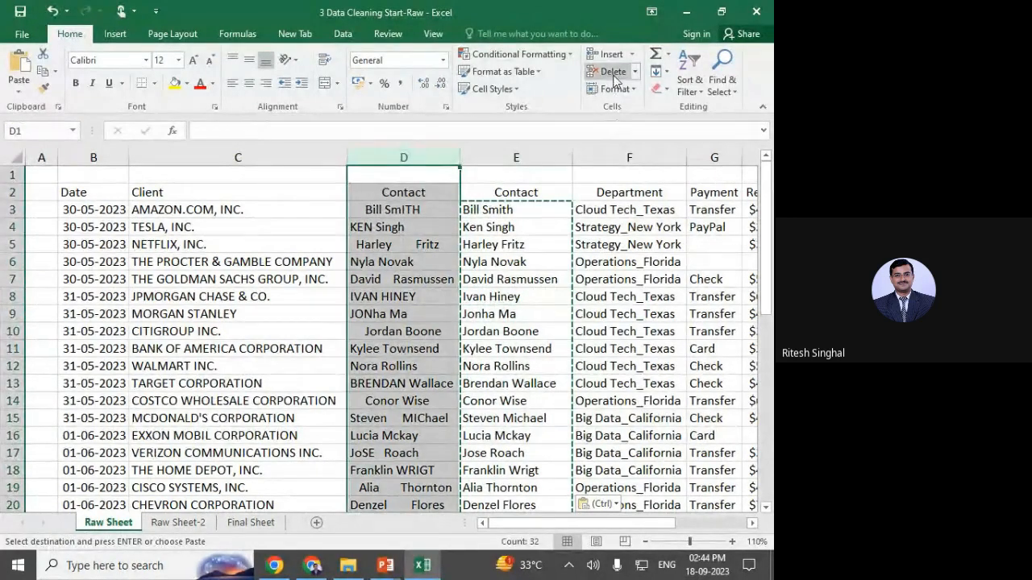
left_click(611, 72)
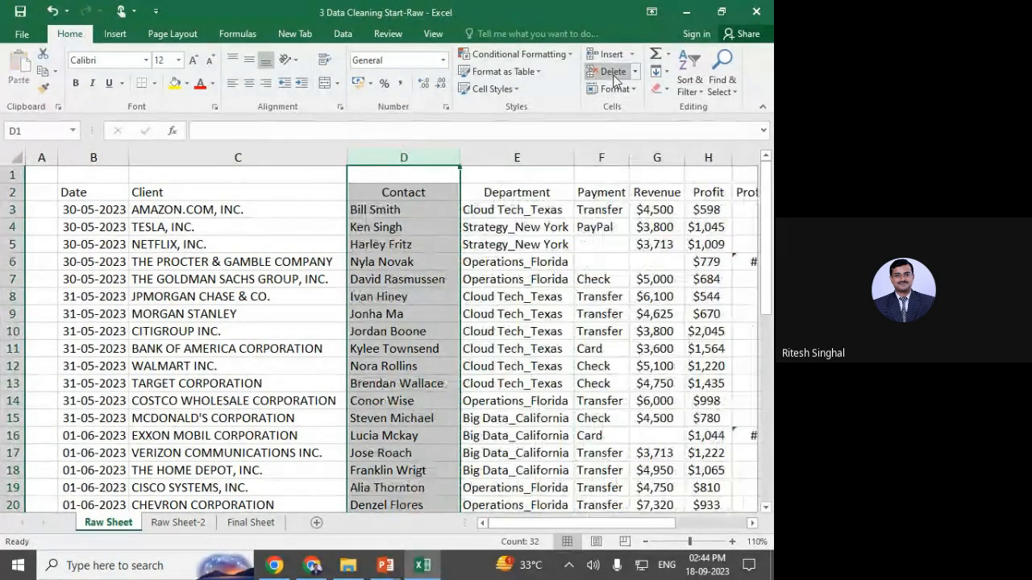
left_click(393, 279)
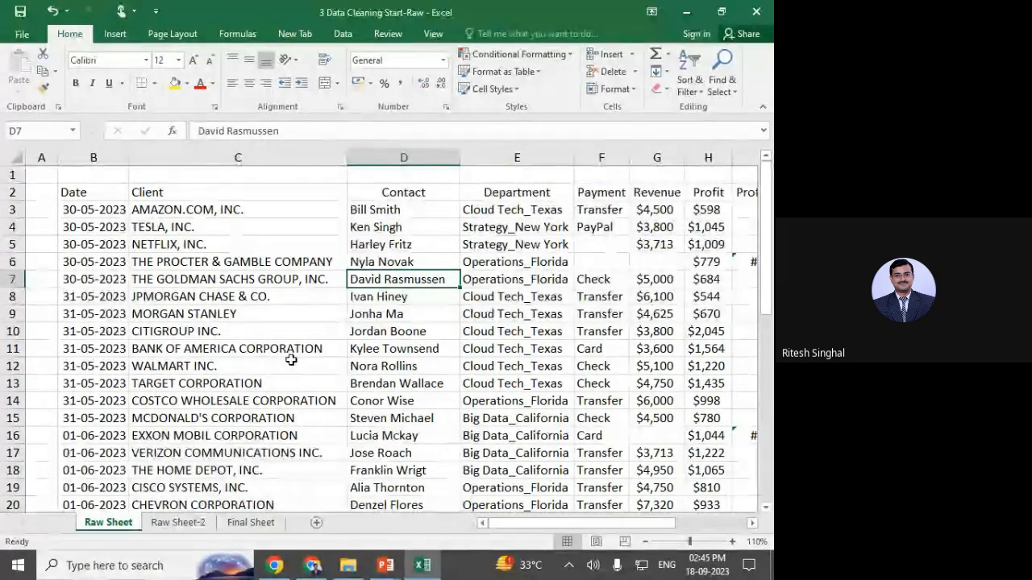
left_click(528, 274)
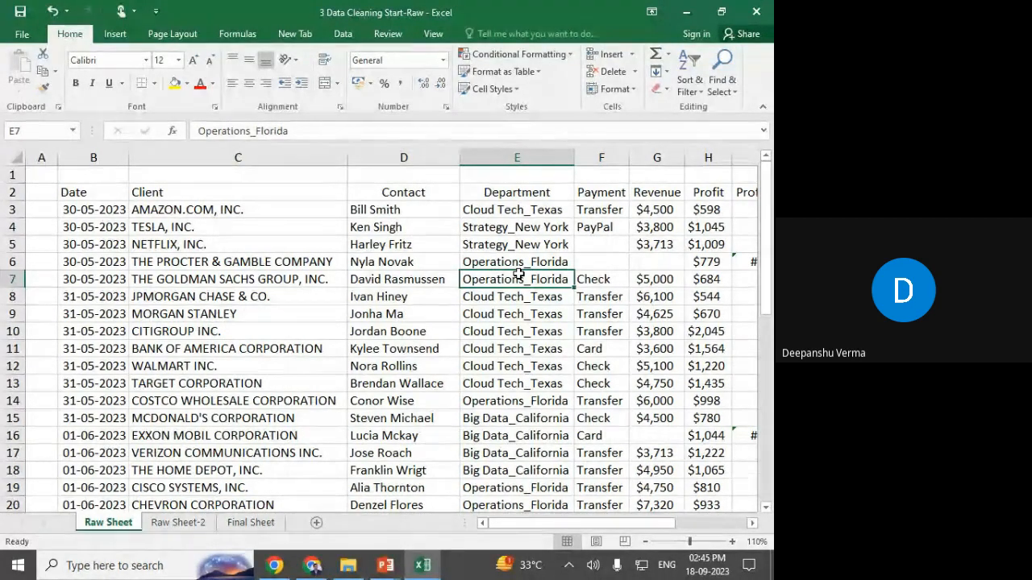
key("ctrl+z")
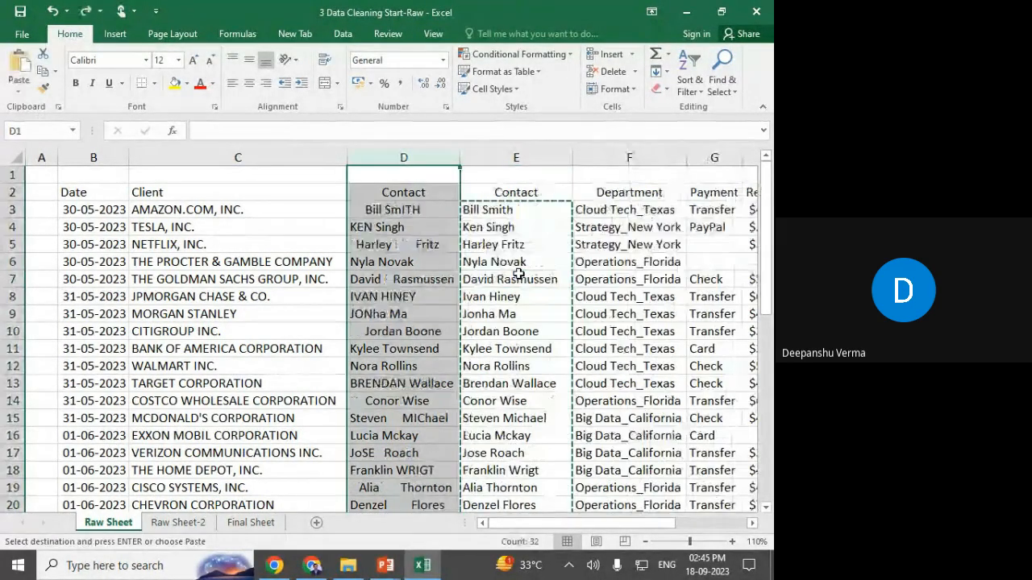
Repeat the values-only Paste Special over the cleaned contact names in column E and check several cells for plain text.
left_click(476, 199)
left_click(488, 209)
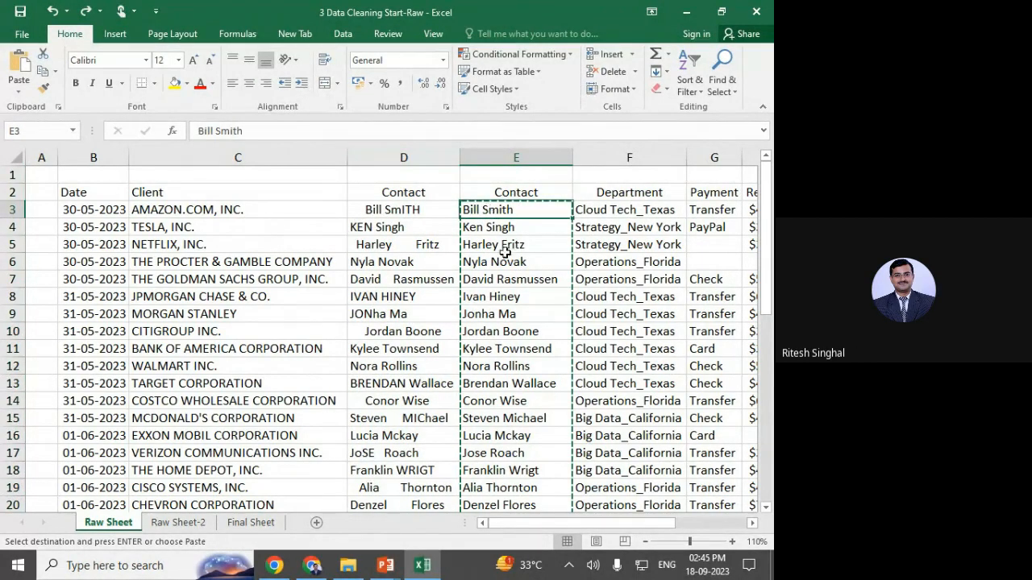
key("Escape")
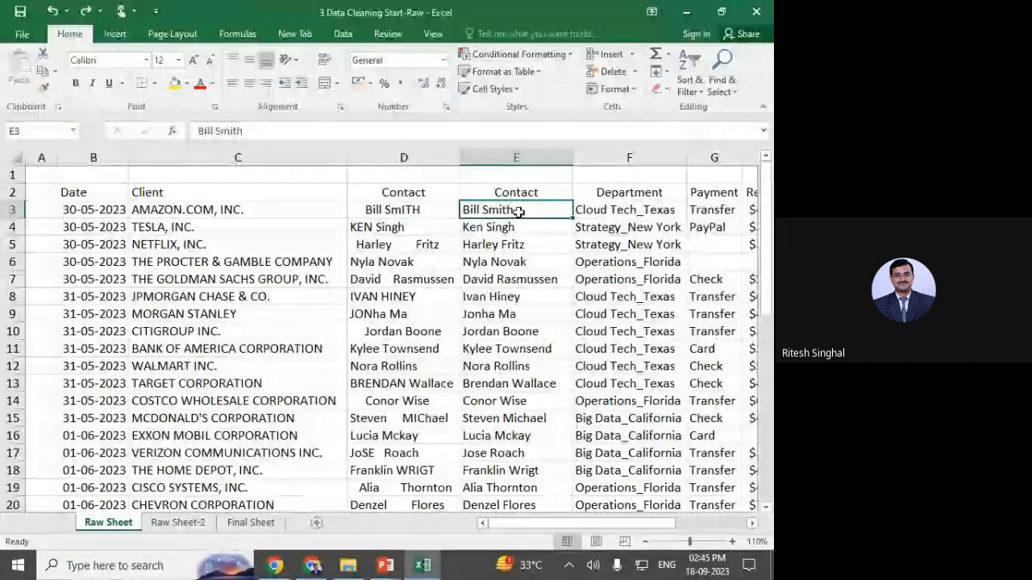
key("ctrl+shift+Down")
scroll(519, 212, "up", 3)
scroll(518, 211, "up", 2)
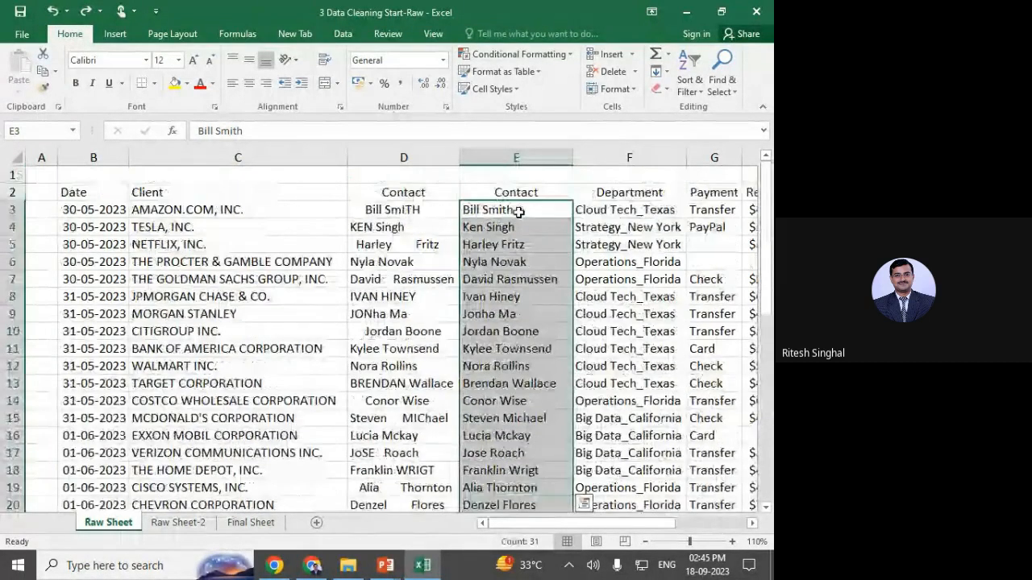
key("ctrl+c")
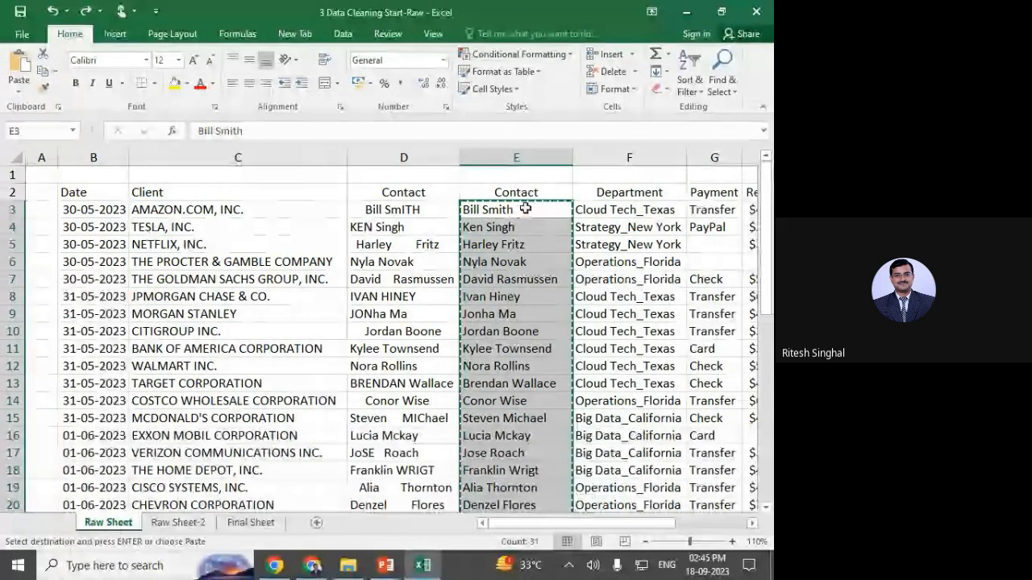
right_click(521, 212)
right_click(516, 207)
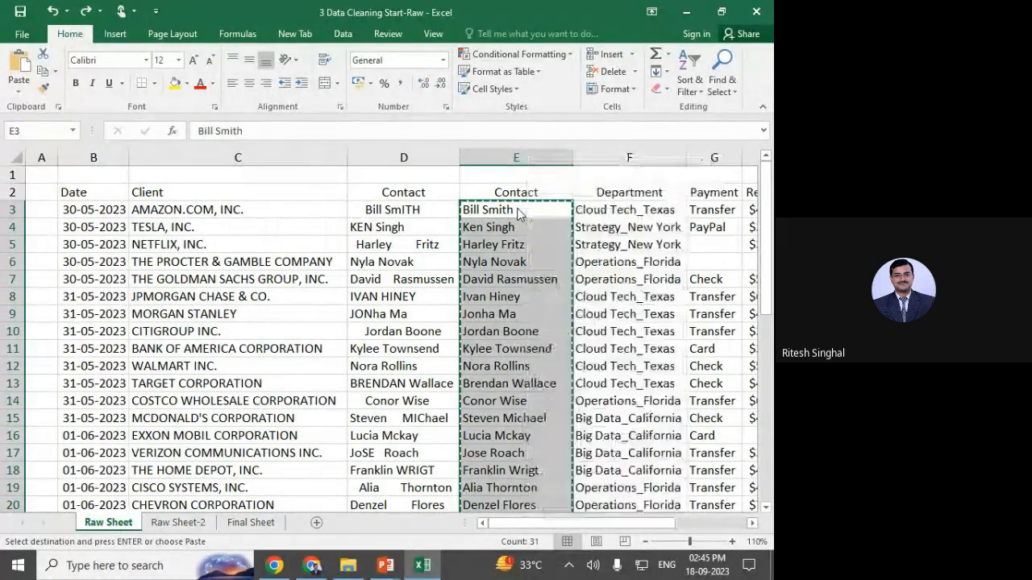
right_click(516, 208)
left_click(556, 295)
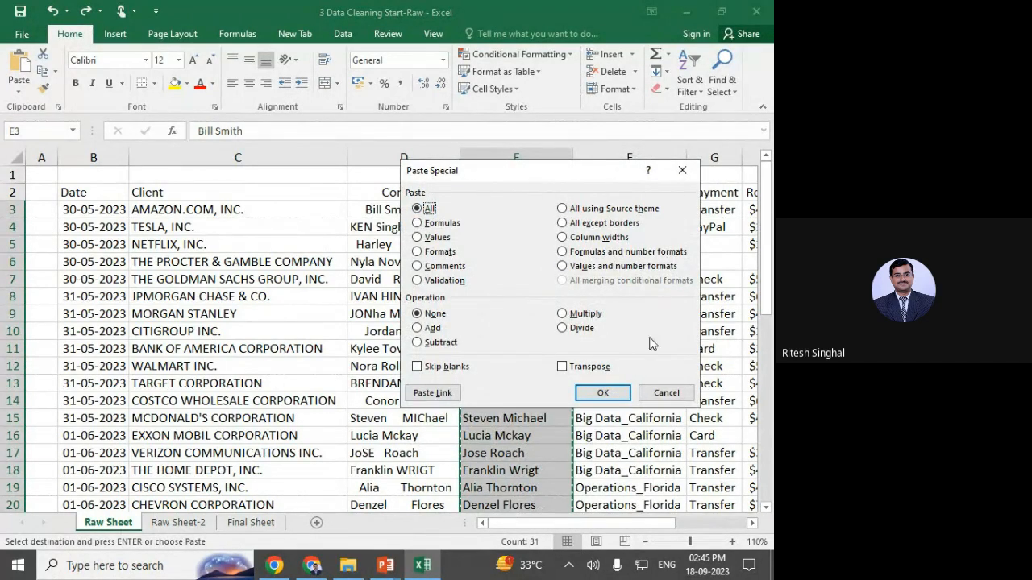
left_click(436, 240)
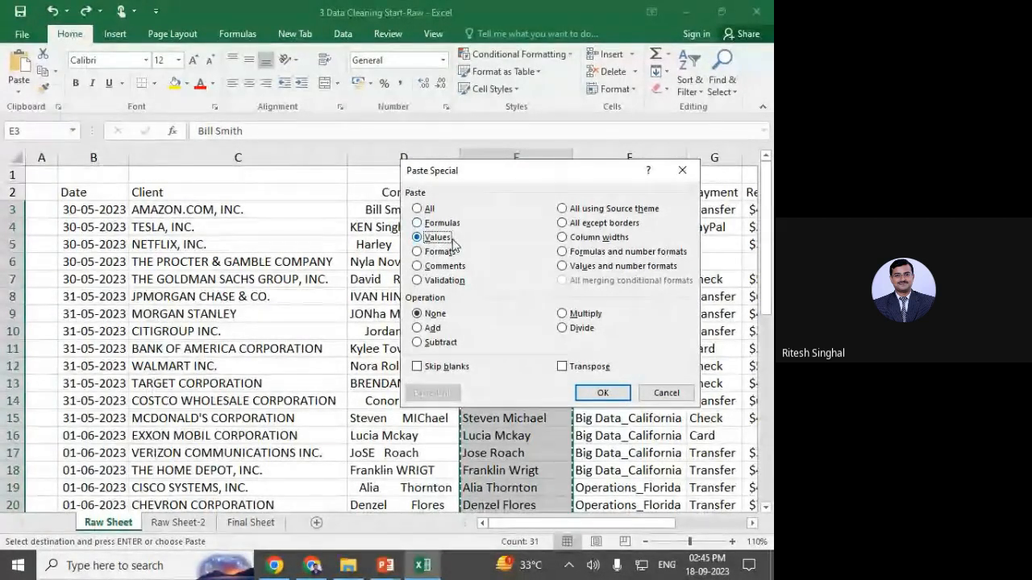
left_click(603, 392)
left_click(513, 277)
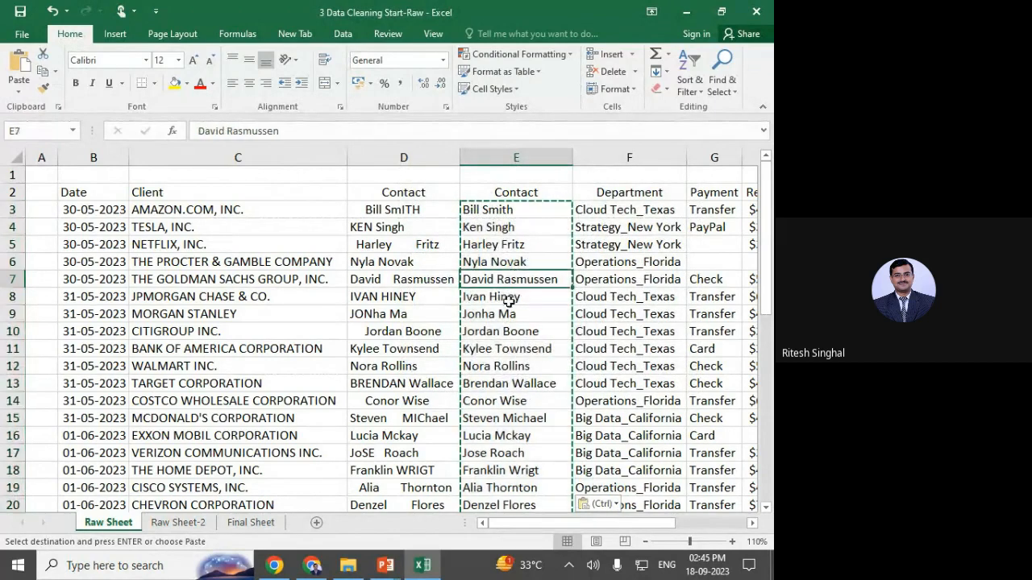
left_click(503, 362)
left_click(508, 418)
left_click(514, 453)
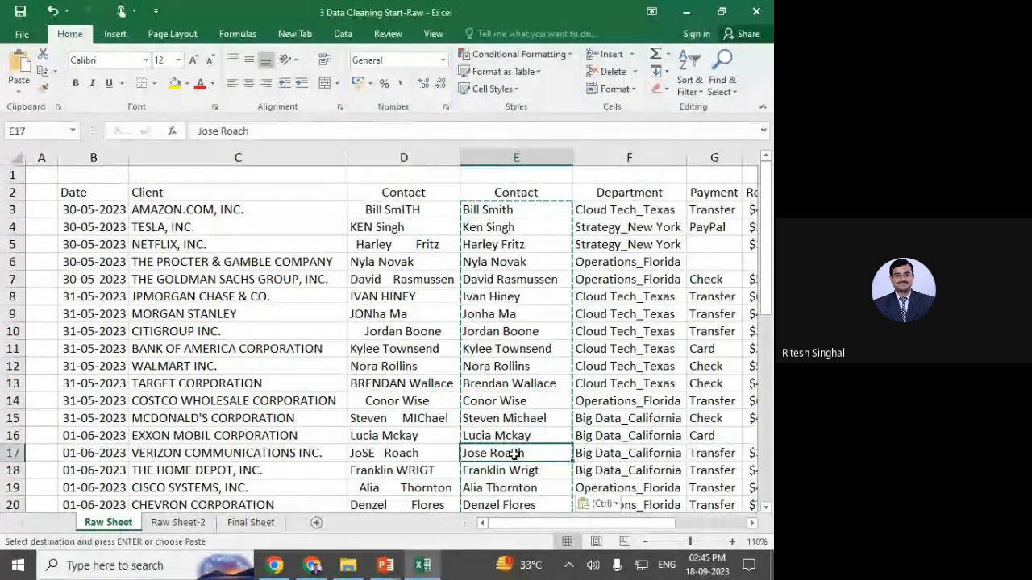
Delete the original Contact column D, keeping only the cleaned contact names.
left_click(412, 156)
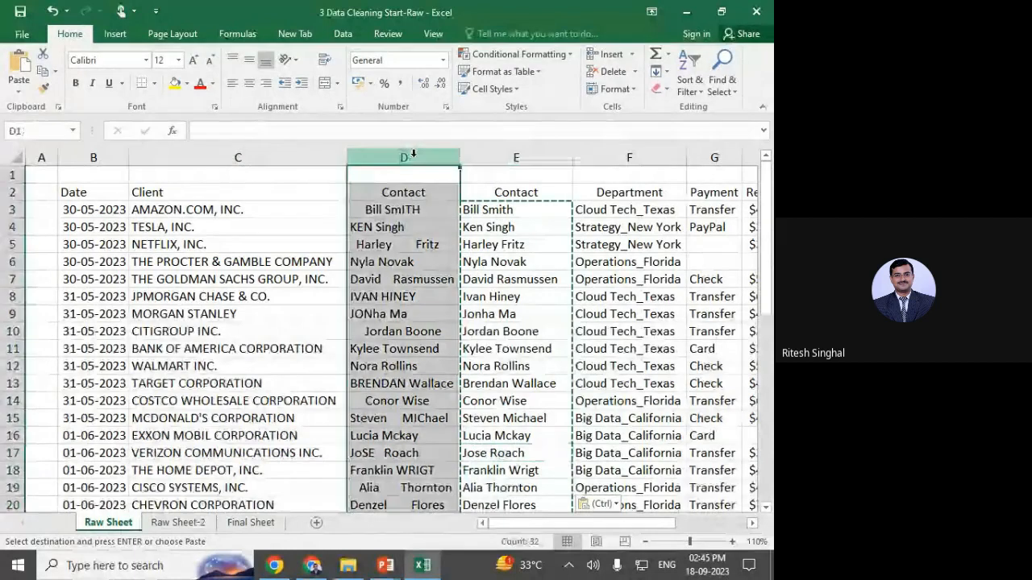
left_click(613, 73)
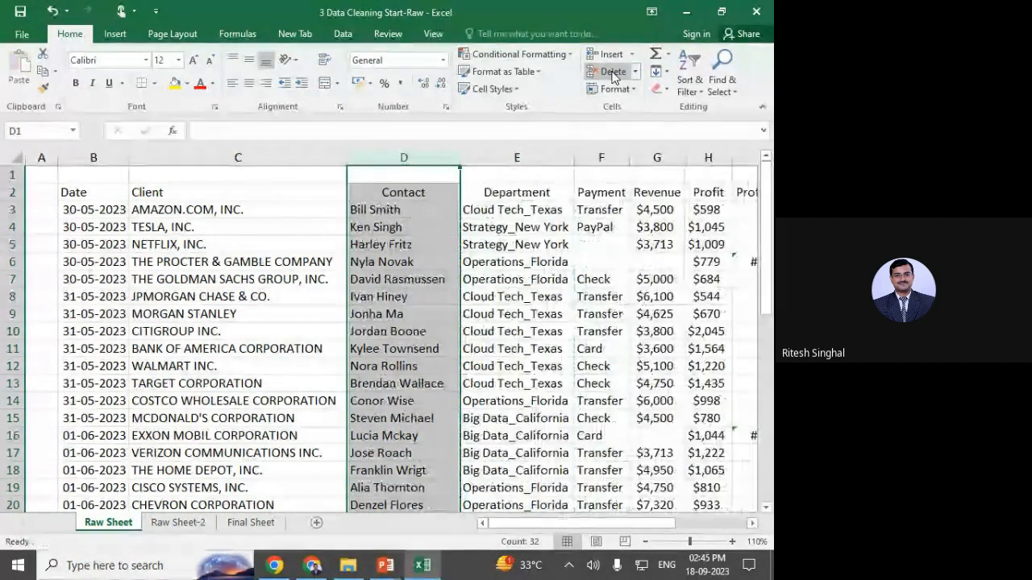
left_click(415, 267)
left_click(410, 315)
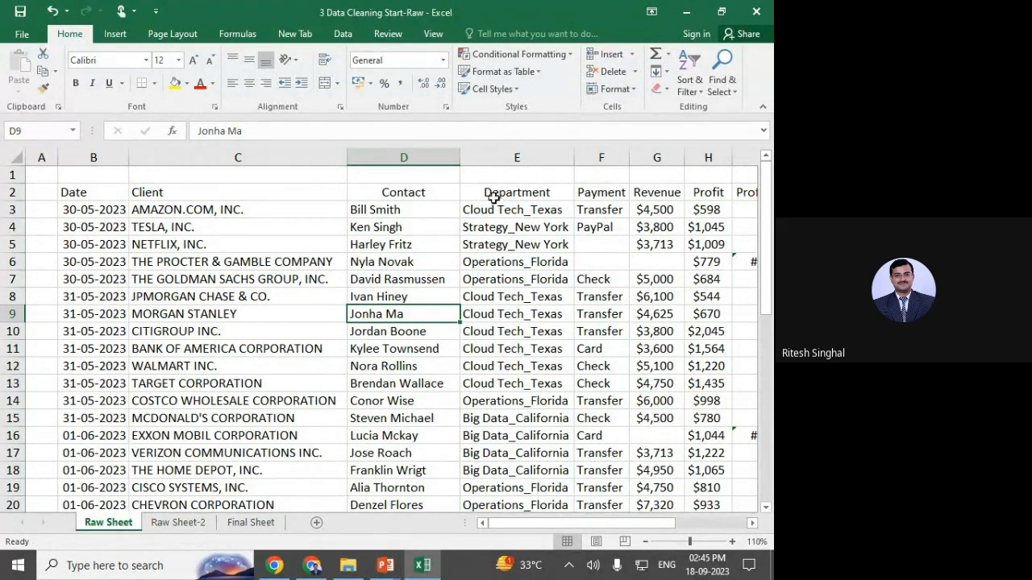
Insert a blank column before Payment and copy the Department header into its cell F2.
left_click(500, 259)
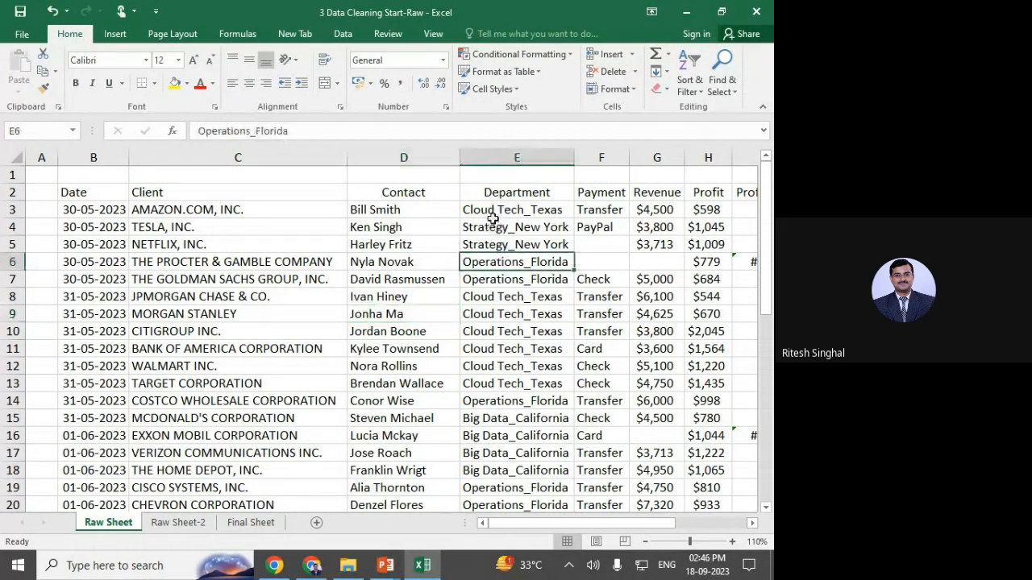
left_click(492, 211)
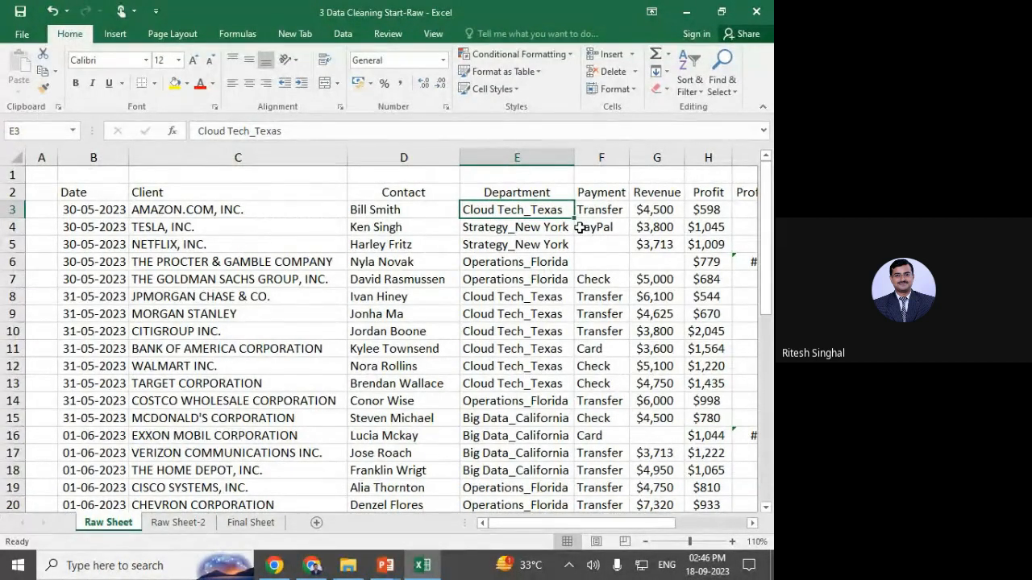
left_click(603, 157)
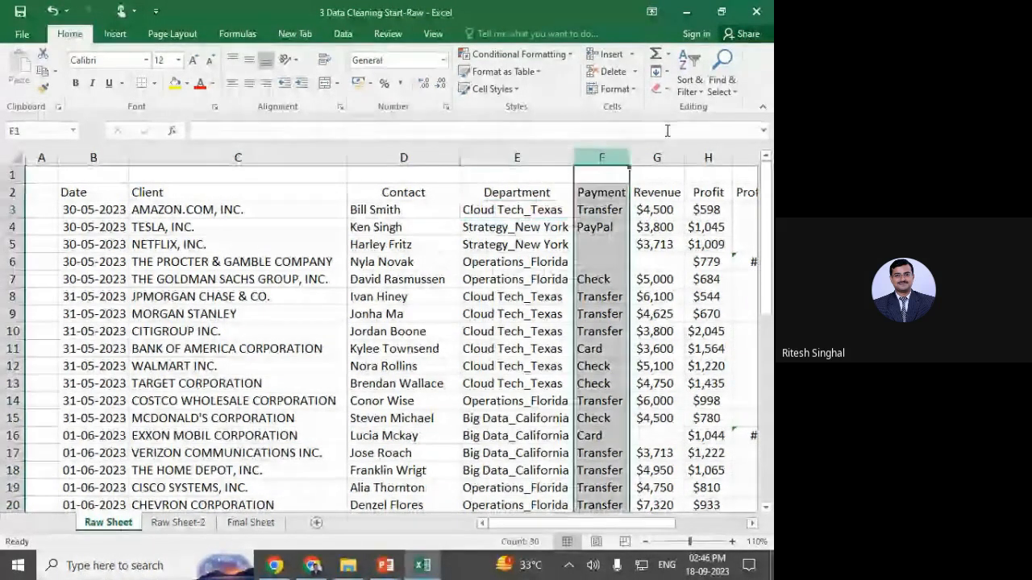
left_click(606, 54)
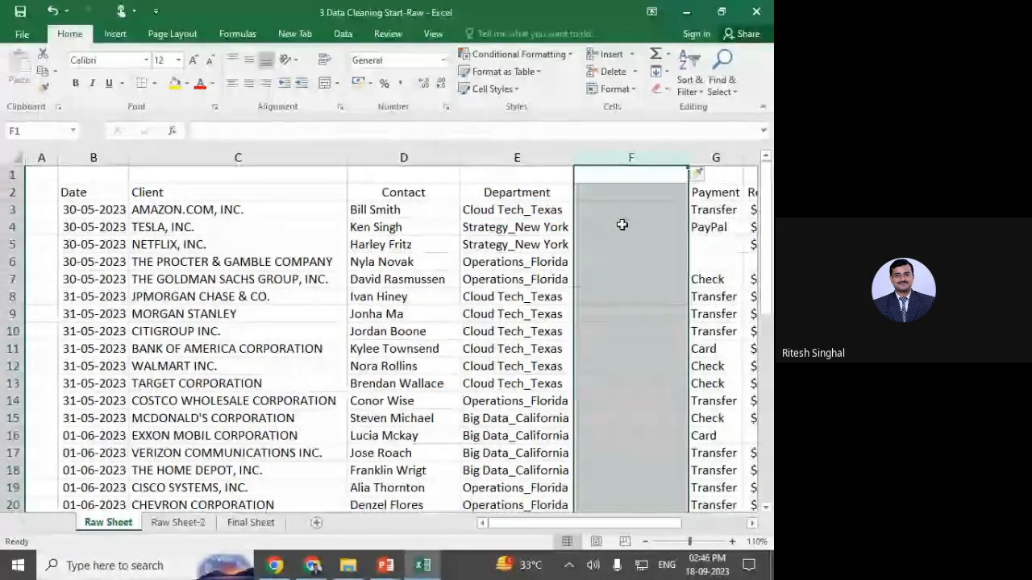
left_click(621, 224)
left_click(618, 190)
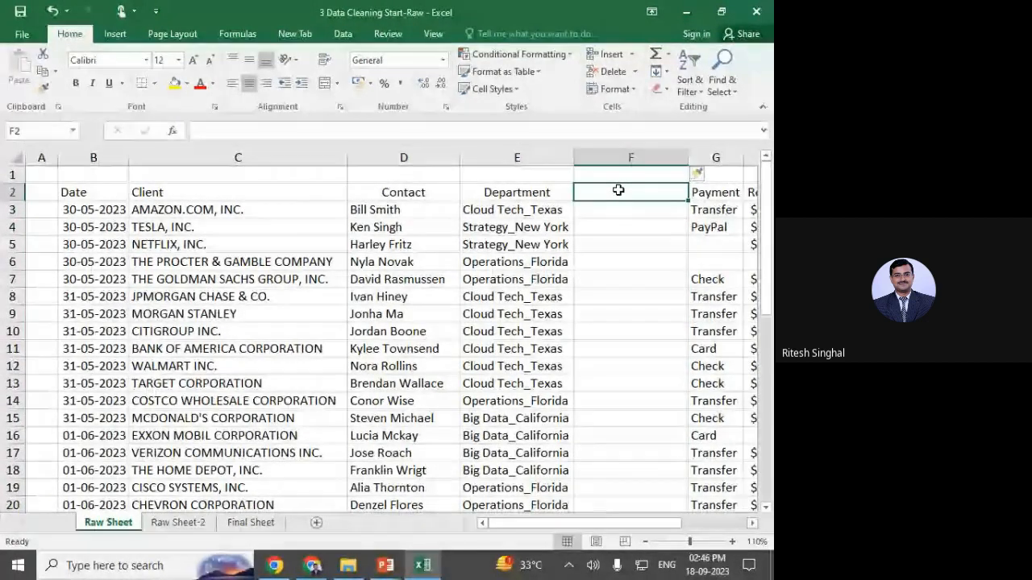
key("ctrl+r")
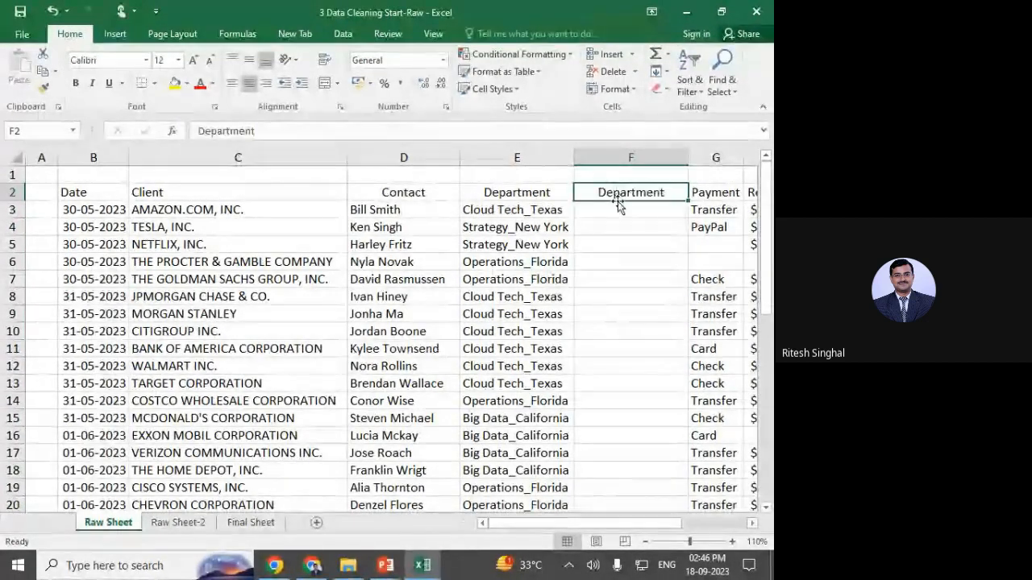
left_click(615, 212)
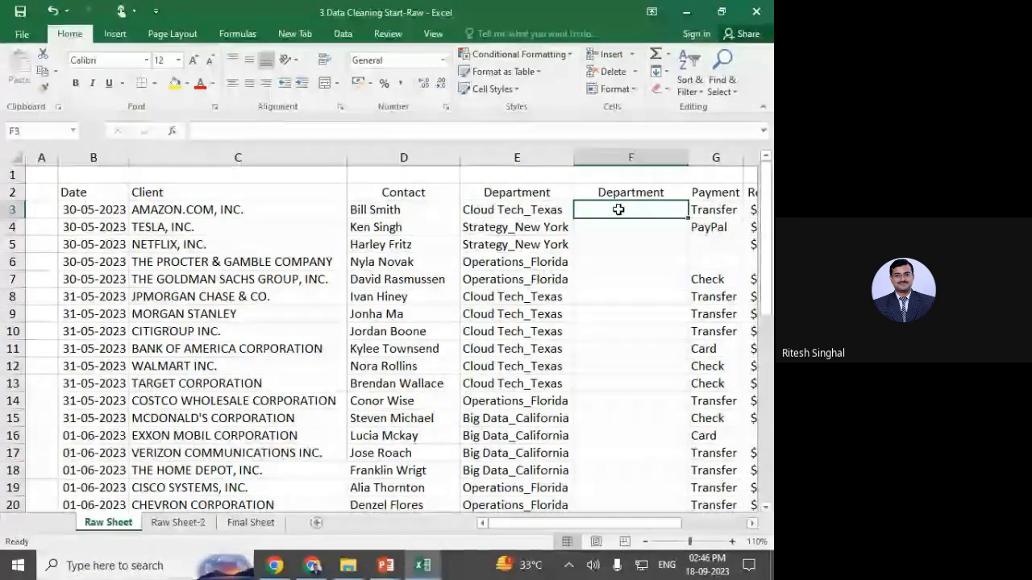
key("ctrl+shift+Down")
key("ctrl+shift+Up")
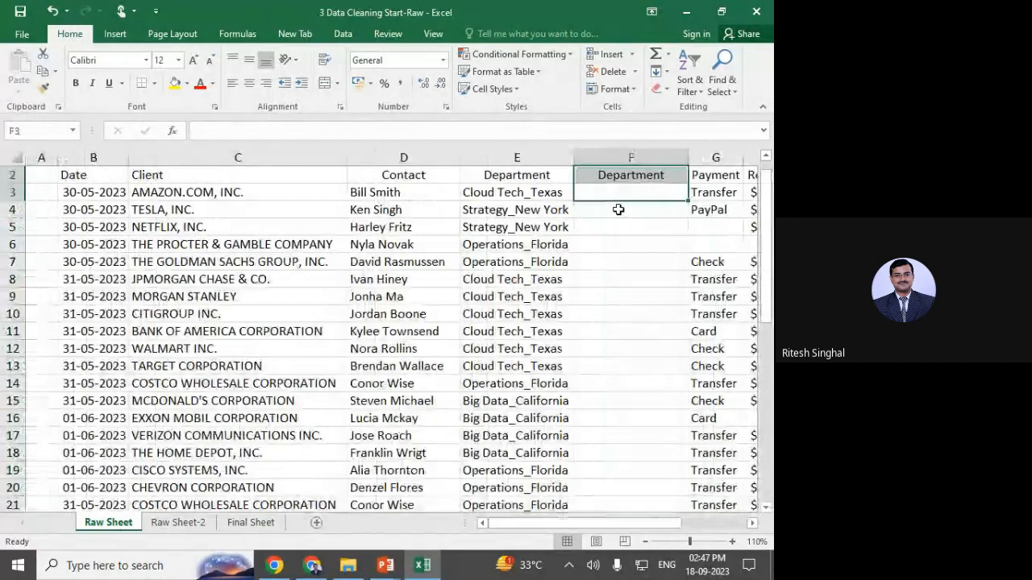
left_click(612, 193)
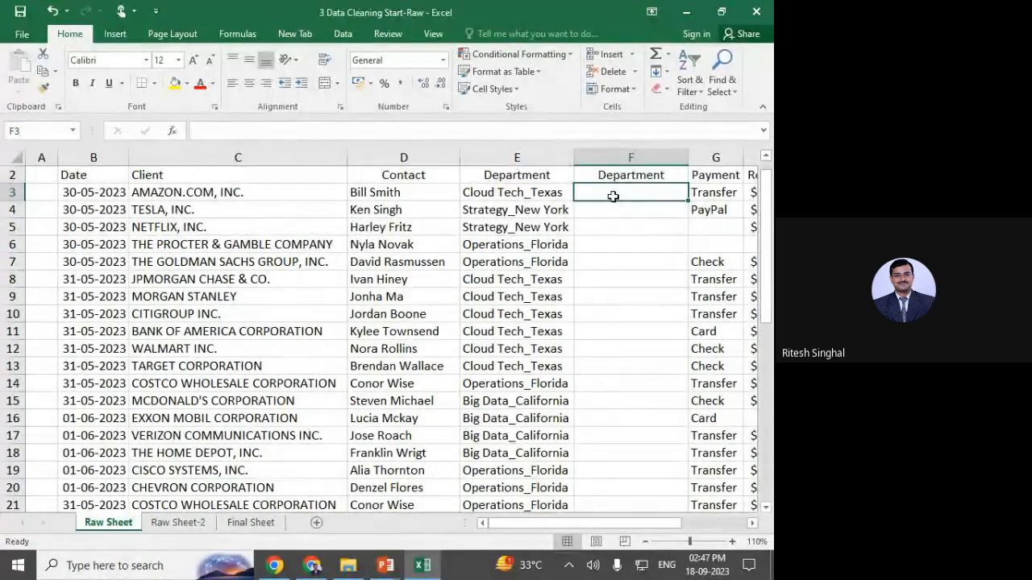
left_click(521, 194)
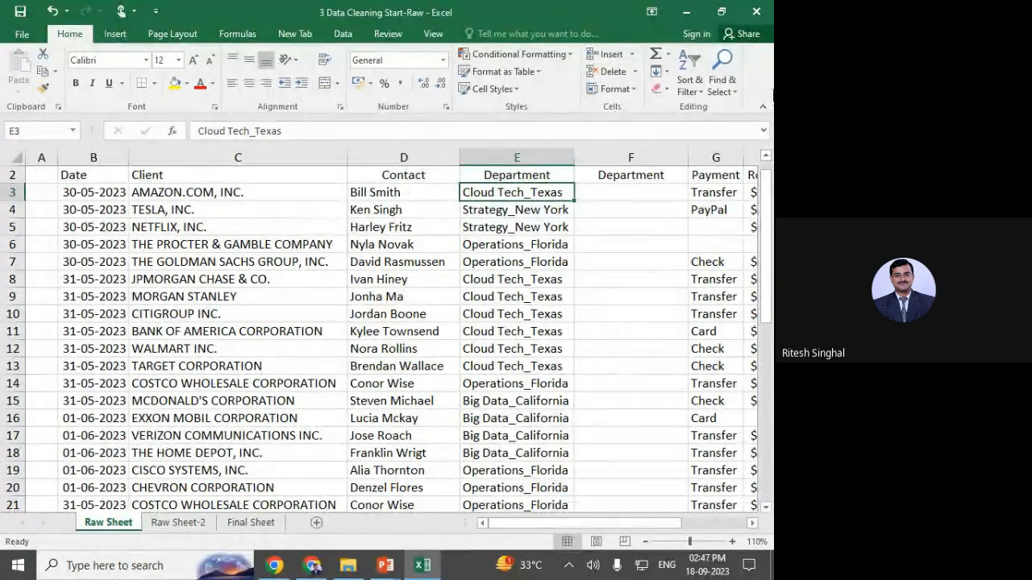
left_click(345, 35)
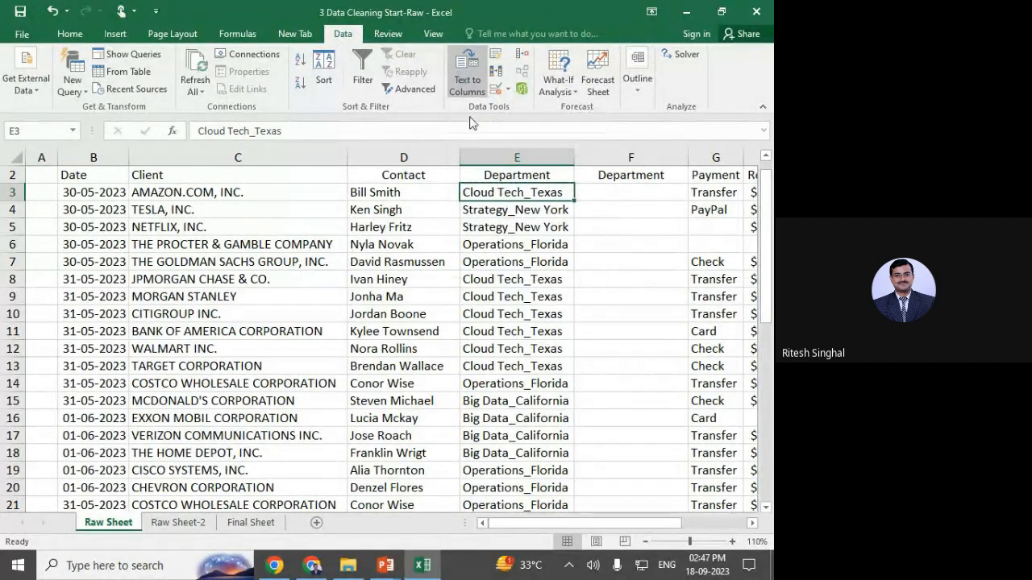
left_click(469, 81)
left_click_drag(435, 181, 267, 181)
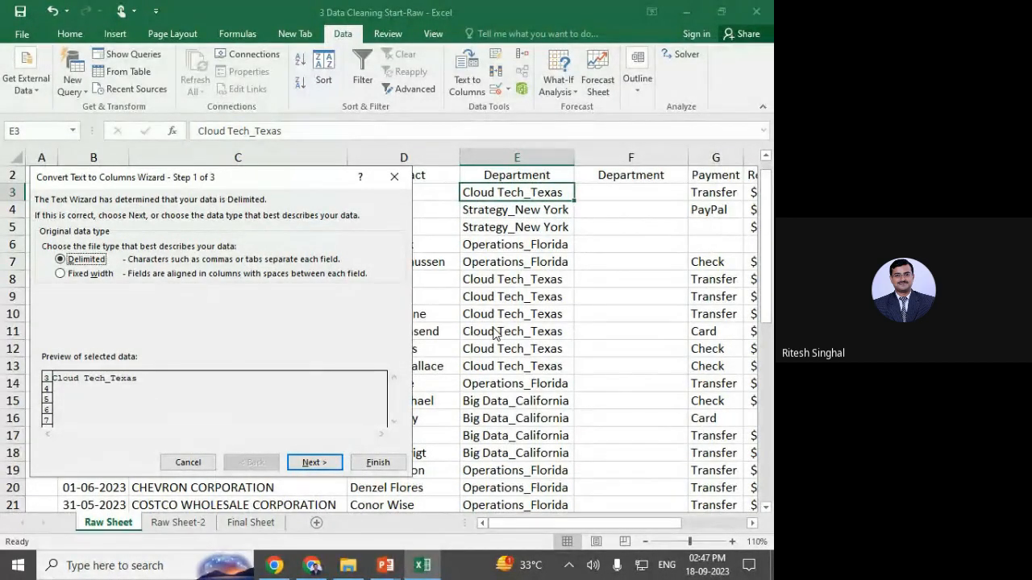
left_click(394, 177)
Replace the duplicate Department header in cell F2 with City.
left_click(620, 179)
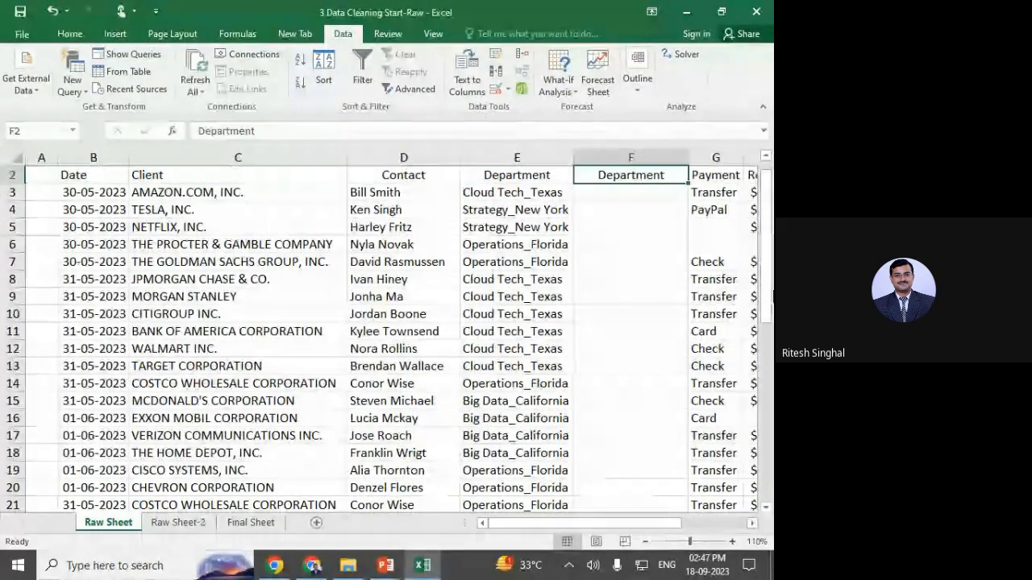
type("City")
key("Return")
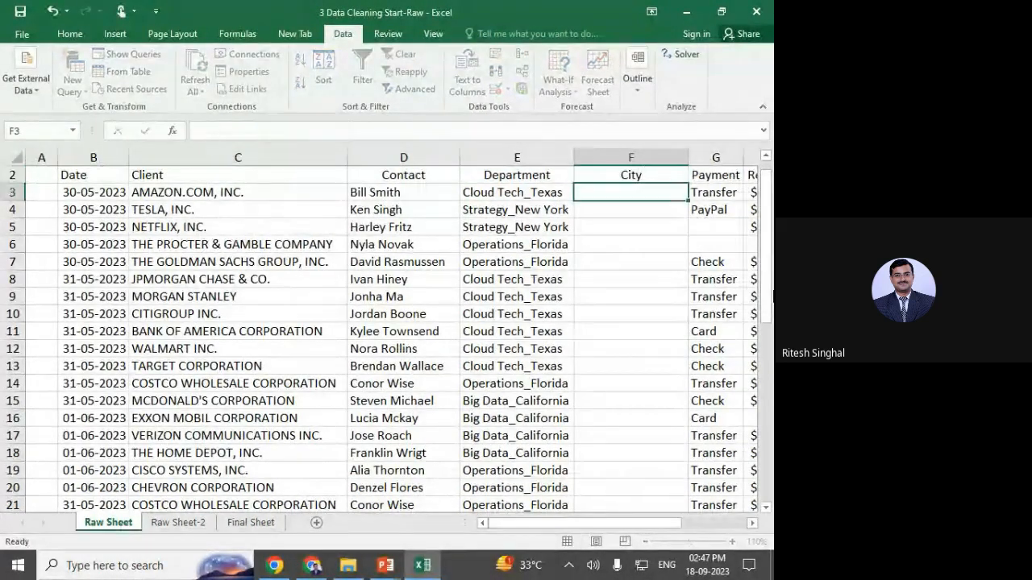
left_click(512, 191)
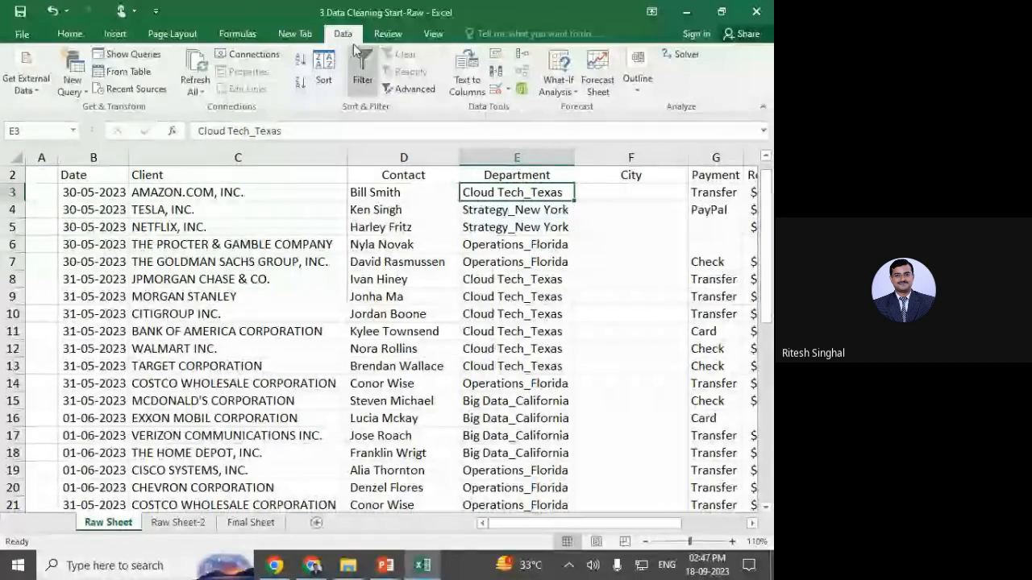
left_click(467, 74)
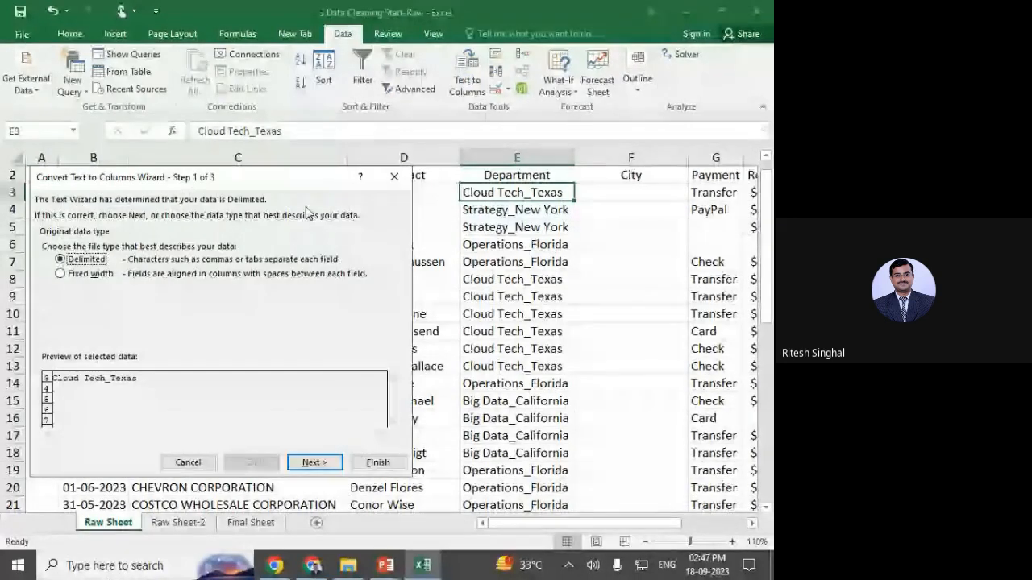
left_click_drag(244, 179, 270, 188)
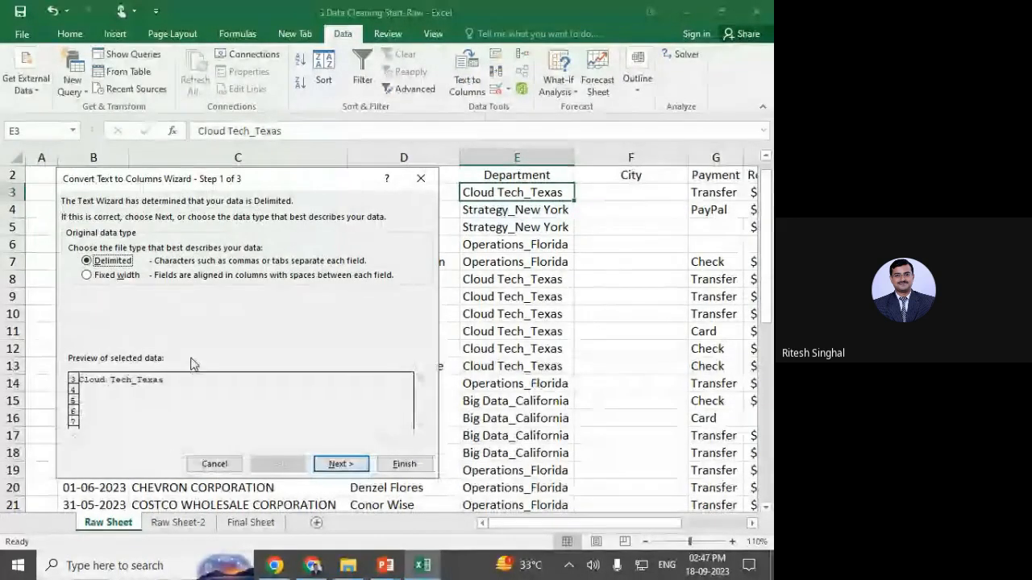
left_click(420, 178)
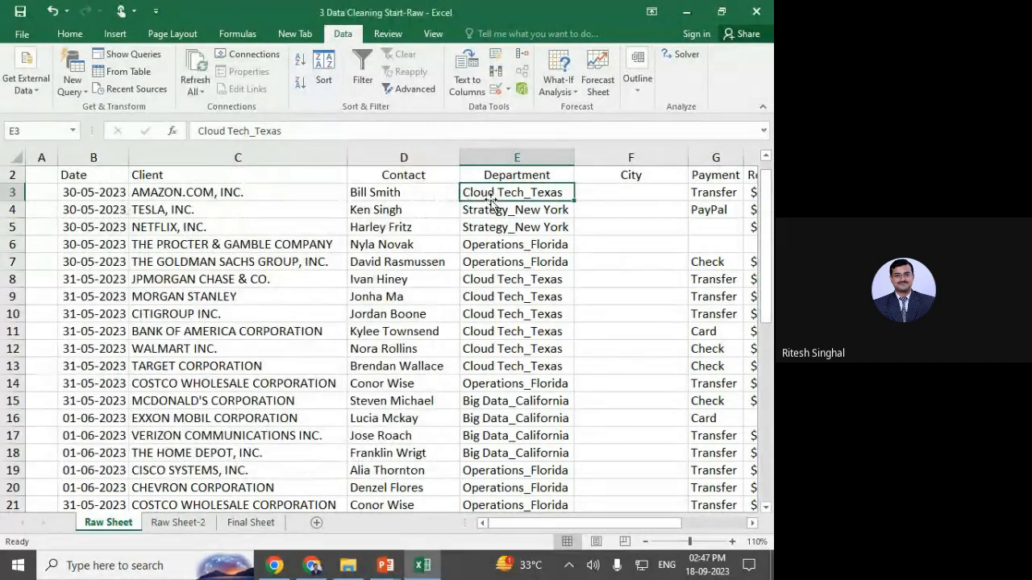
Split the Department entries in E3:E33 into two columns with Text to Columns, using the underscore as an additional delimiter and General format.
key("ctrl+shift+Down")
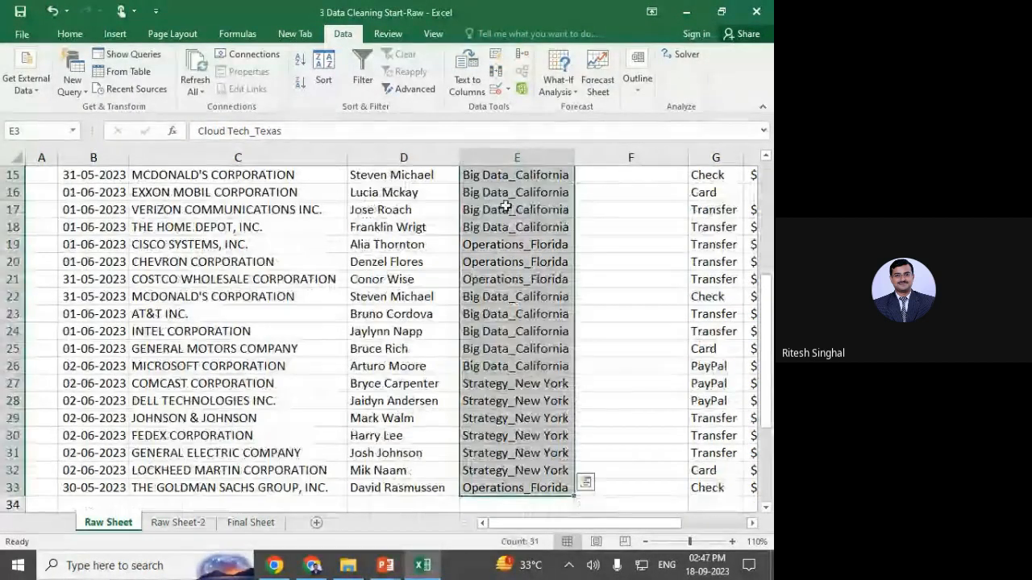
scroll(490, 206, "up", 5)
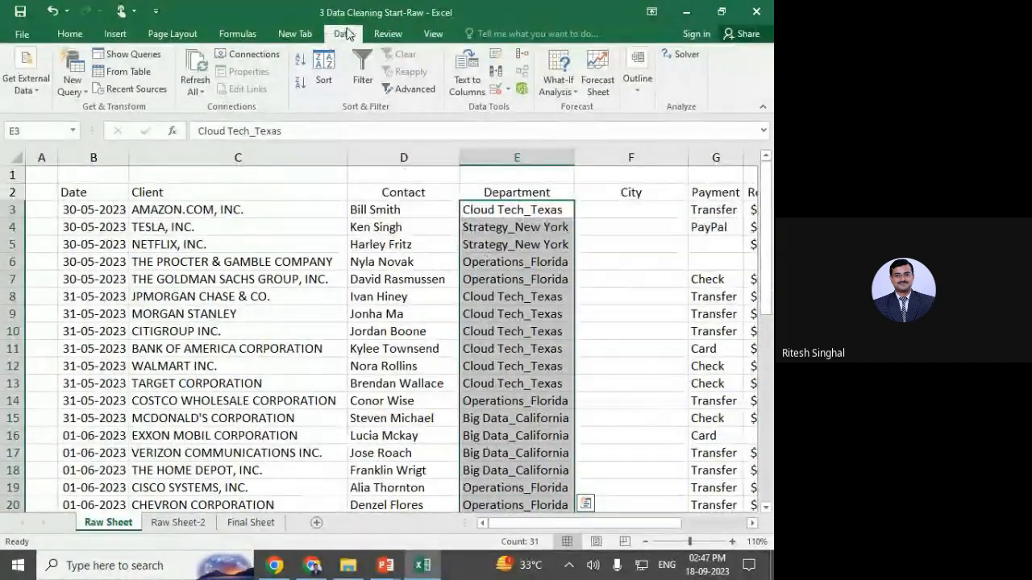
left_click(467, 80)
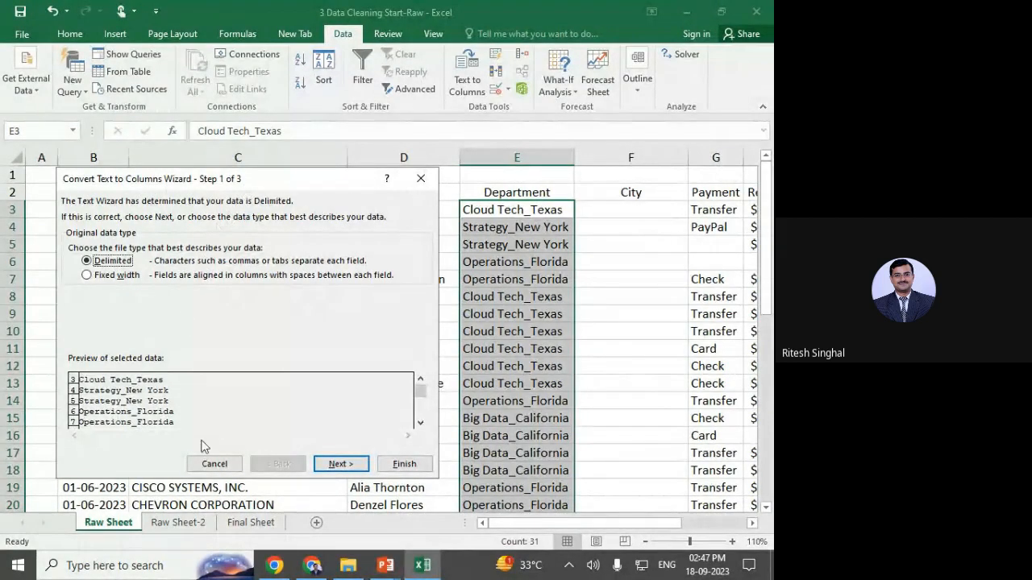
left_click(334, 465)
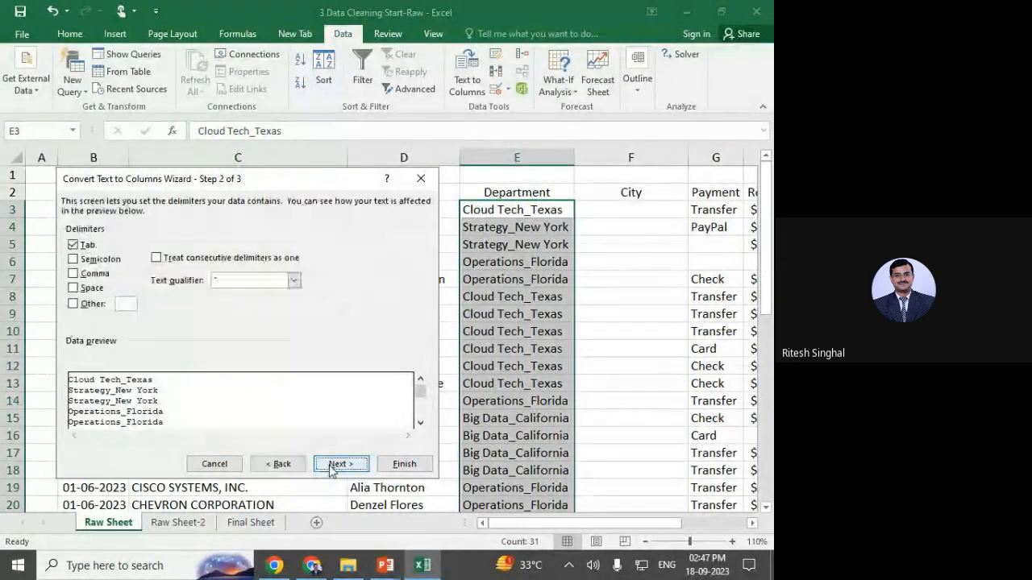
left_click(73, 305)
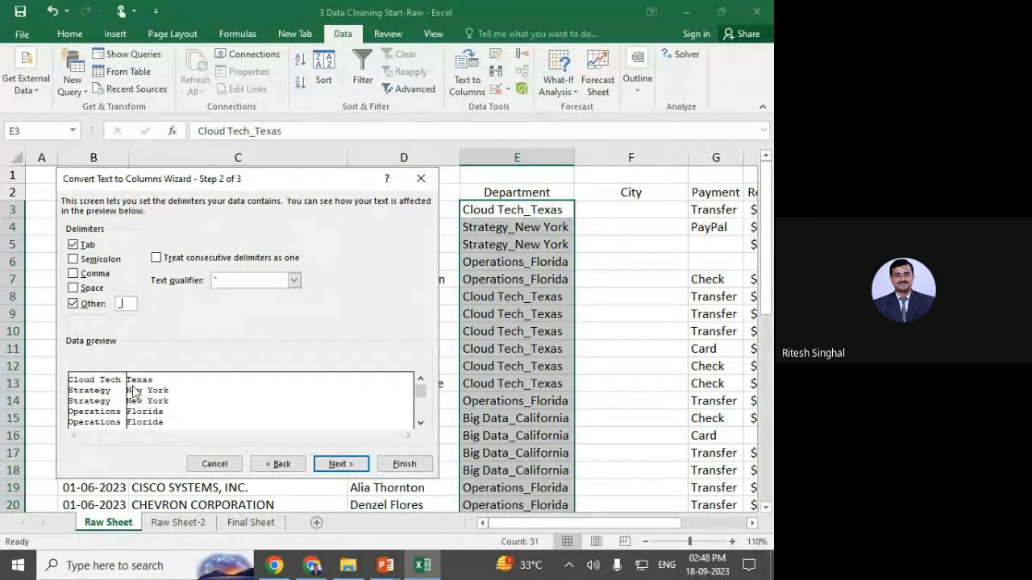
left_click(339, 465)
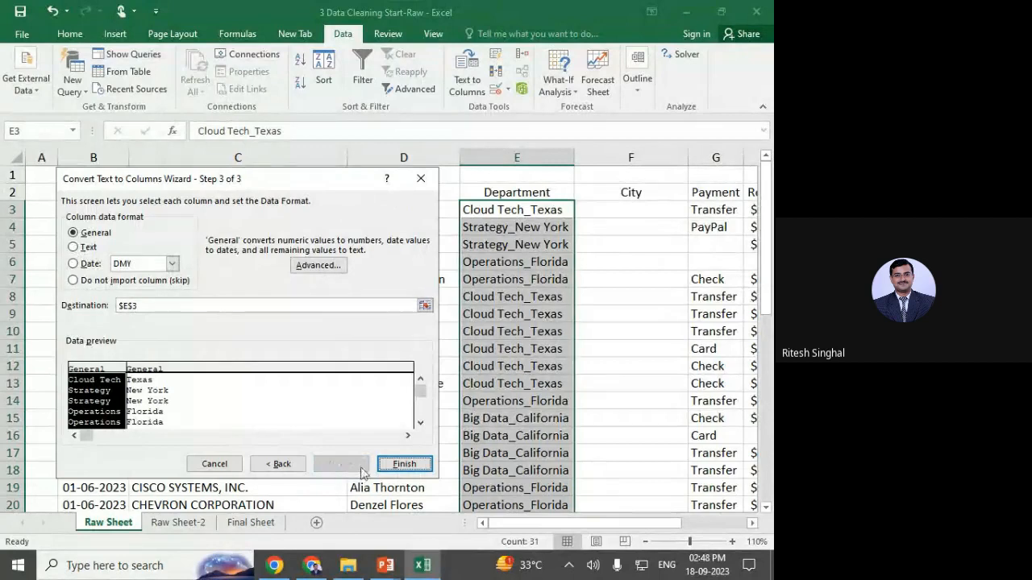
left_click(405, 465)
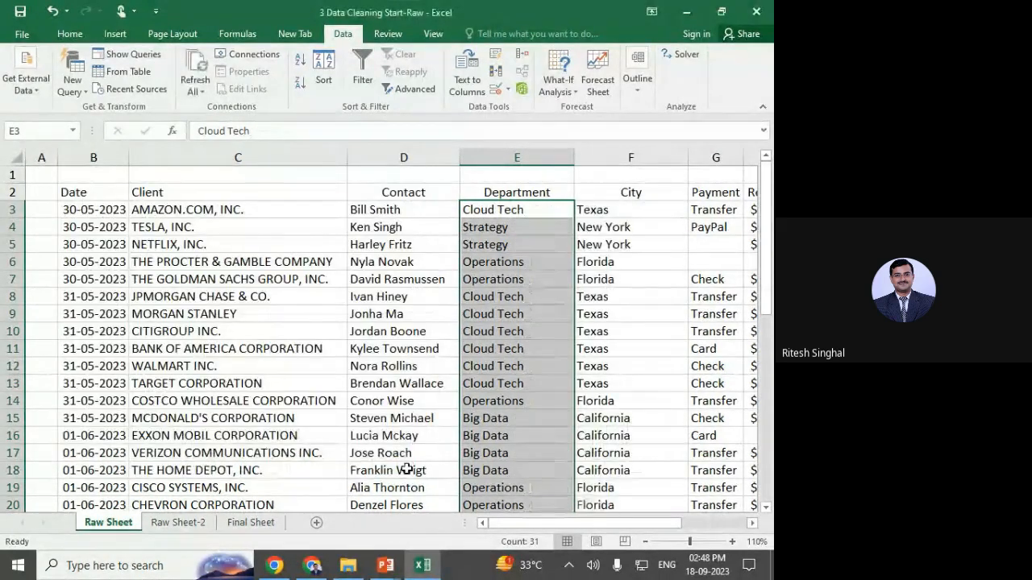
Check a few of the split Department and City cells and narrow column E to suit the shorter department names.
left_click(634, 249)
left_click(532, 244)
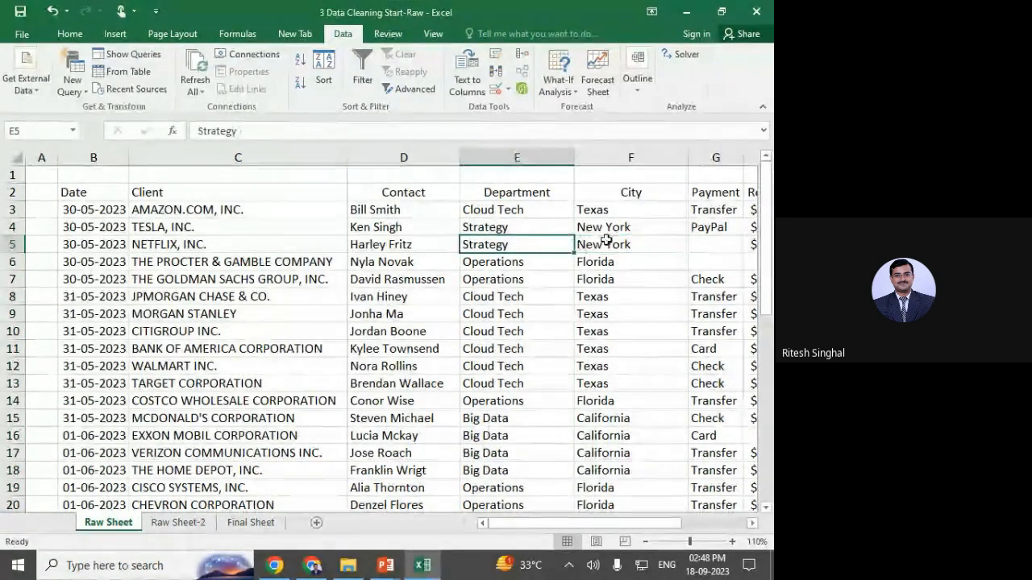
left_click(610, 244)
left_click(513, 245)
left_click(604, 263)
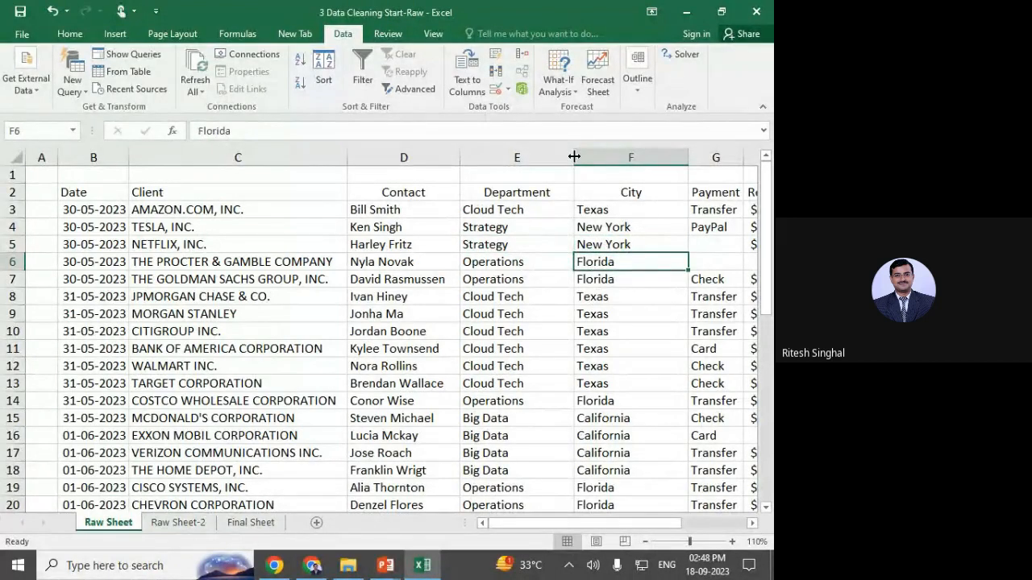
left_click_drag(574, 156, 549, 158)
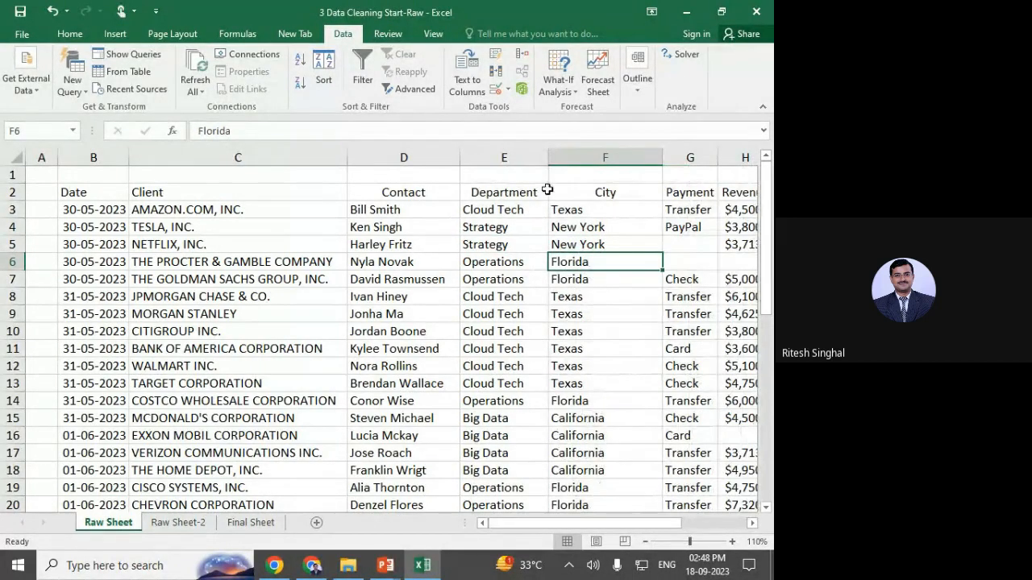
Check row 5 across the Contact, Department and City columns and autofit the width of the City column.
left_click(600, 363)
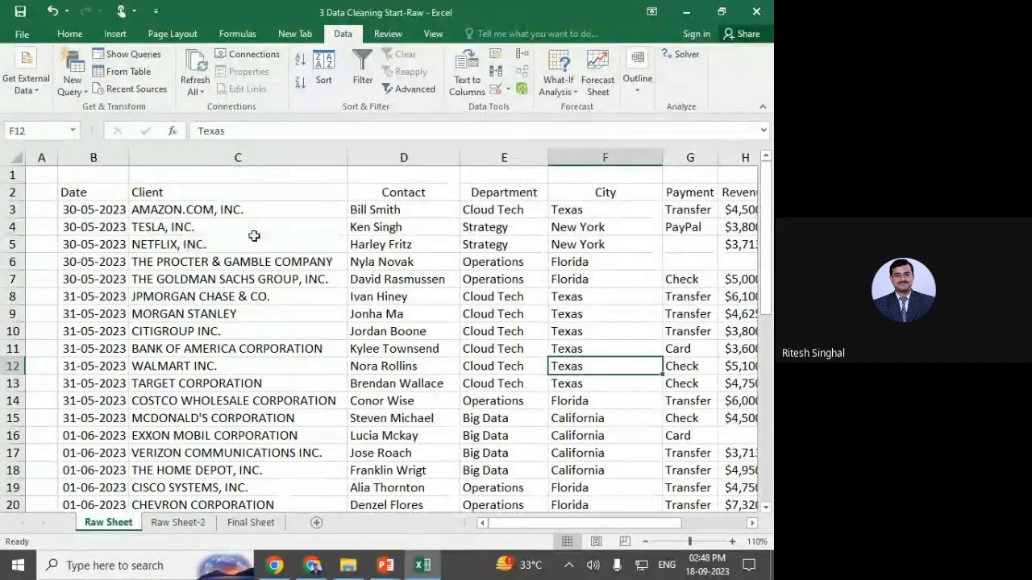
left_click(382, 246)
left_click(516, 244)
left_click(592, 244)
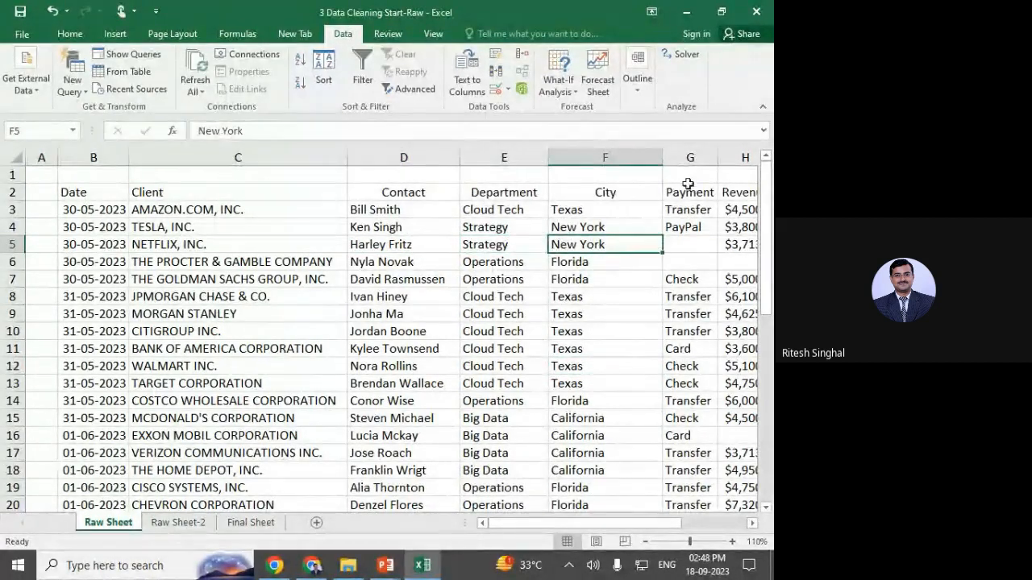
double_click(662, 158)
left_click(642, 311)
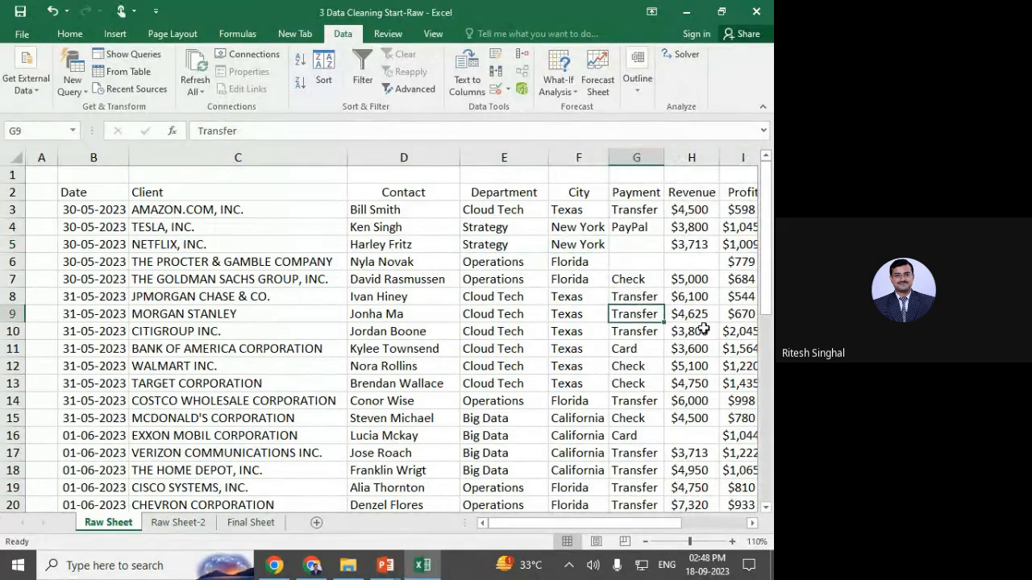
left_click(750, 522)
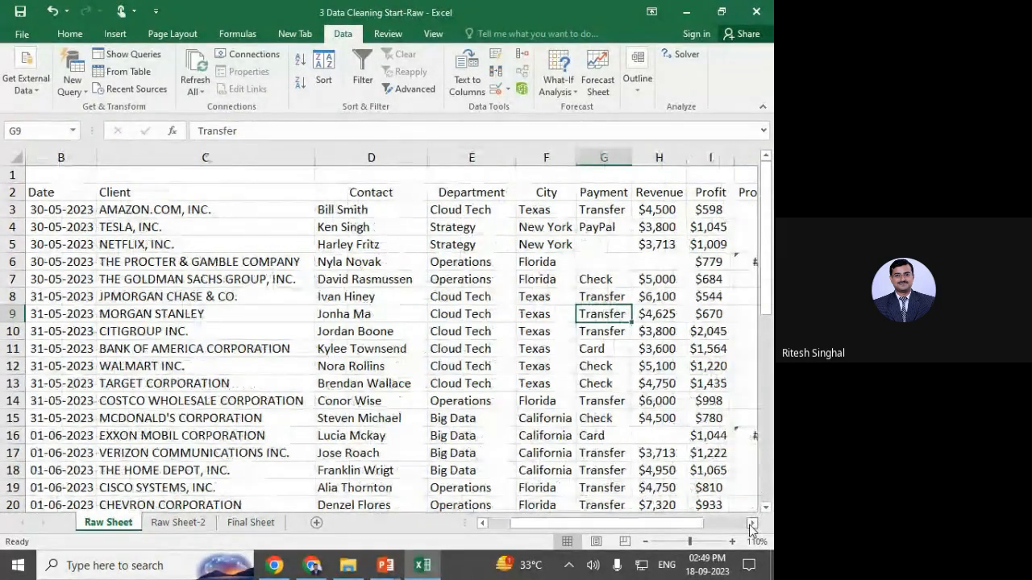
left_click(751, 521)
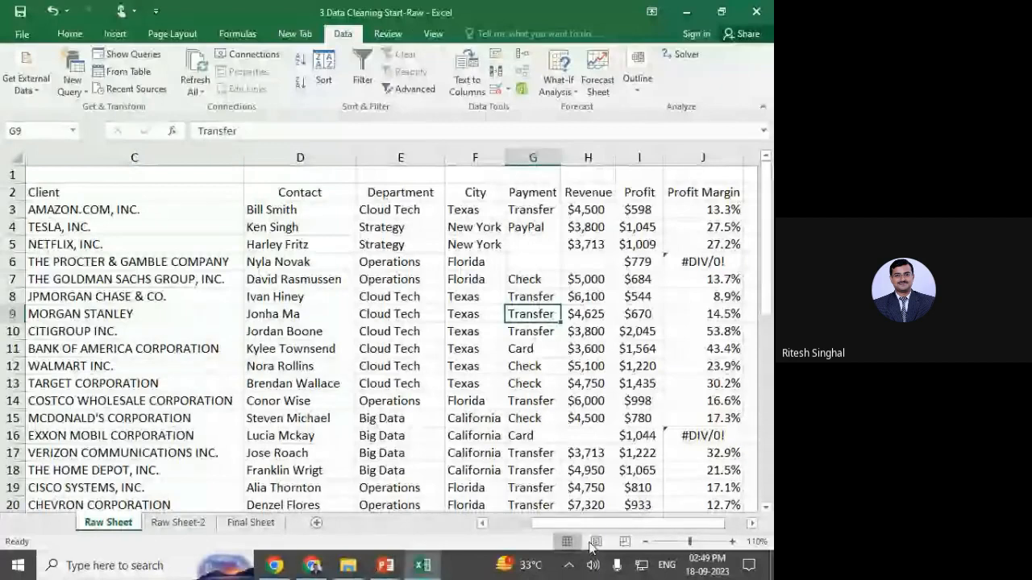
left_click(506, 523)
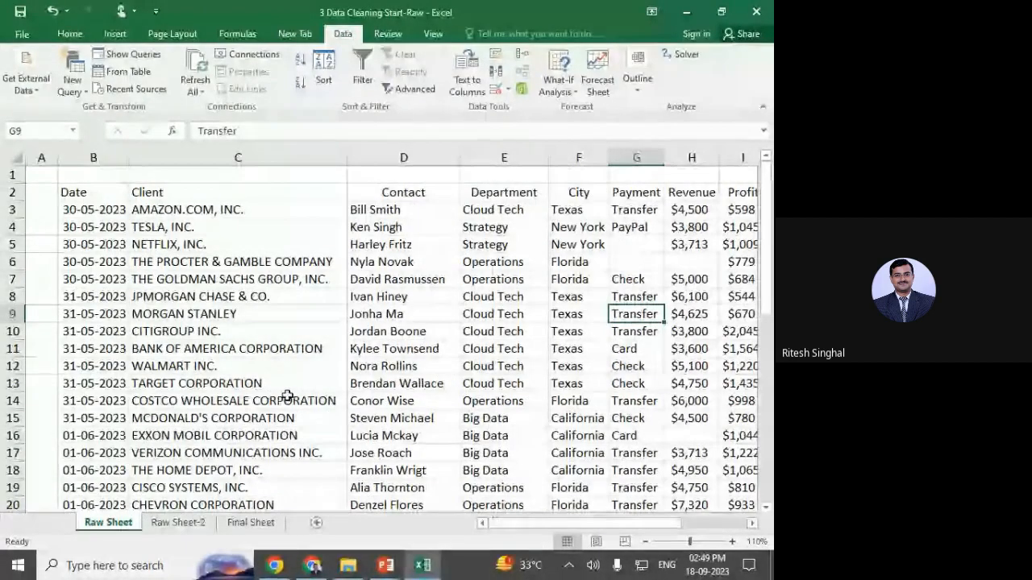
left_click(379, 401)
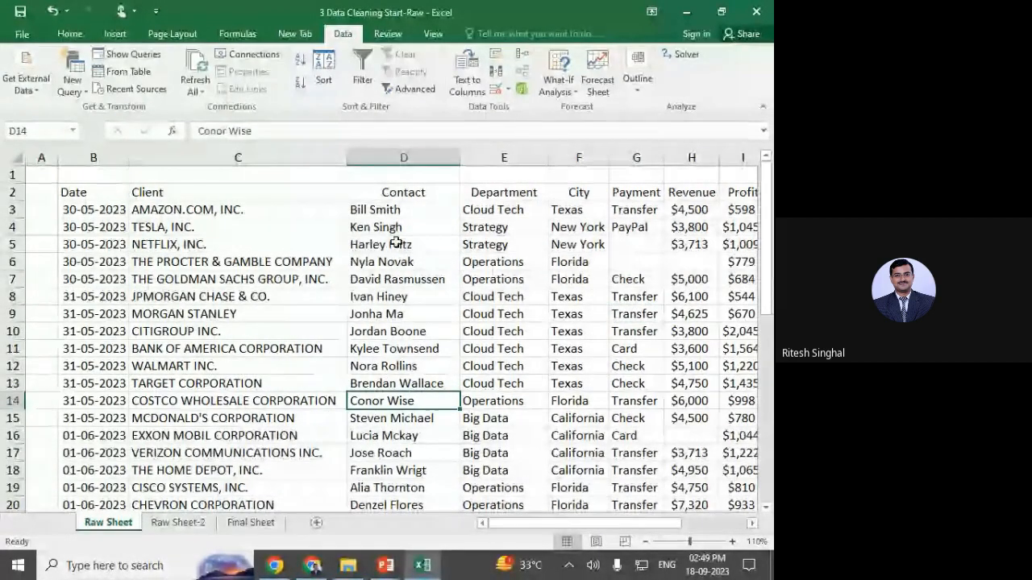
Highlight duplicate names in the Contact column, D3:D33, with Light Red Fill with Dark Red Text and review the marked cells.
left_click(395, 211)
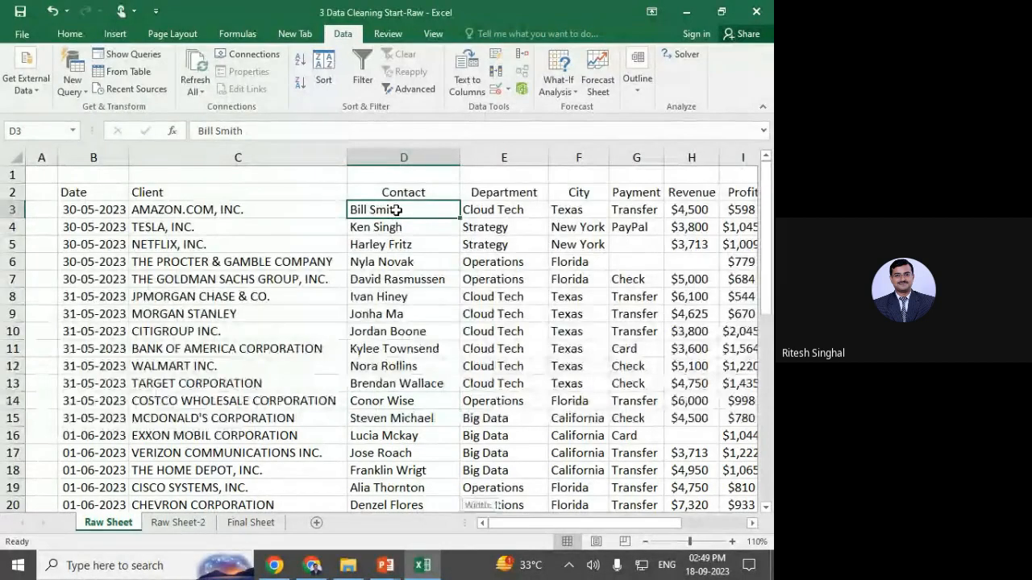
key("ctrl+shift+Down")
scroll(395, 211, "up", 1)
scroll(396, 209, "up", 4)
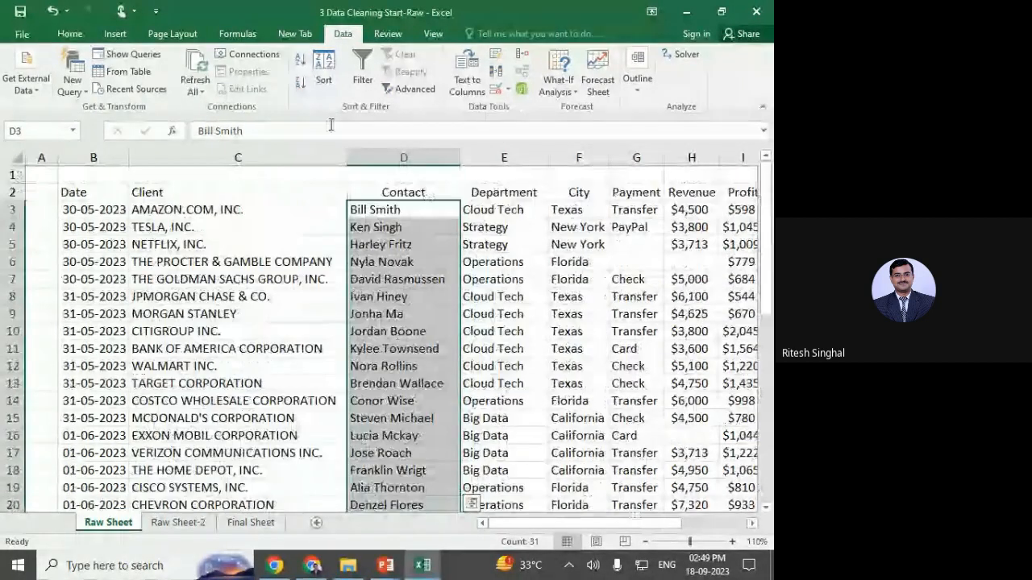
left_click(61, 33)
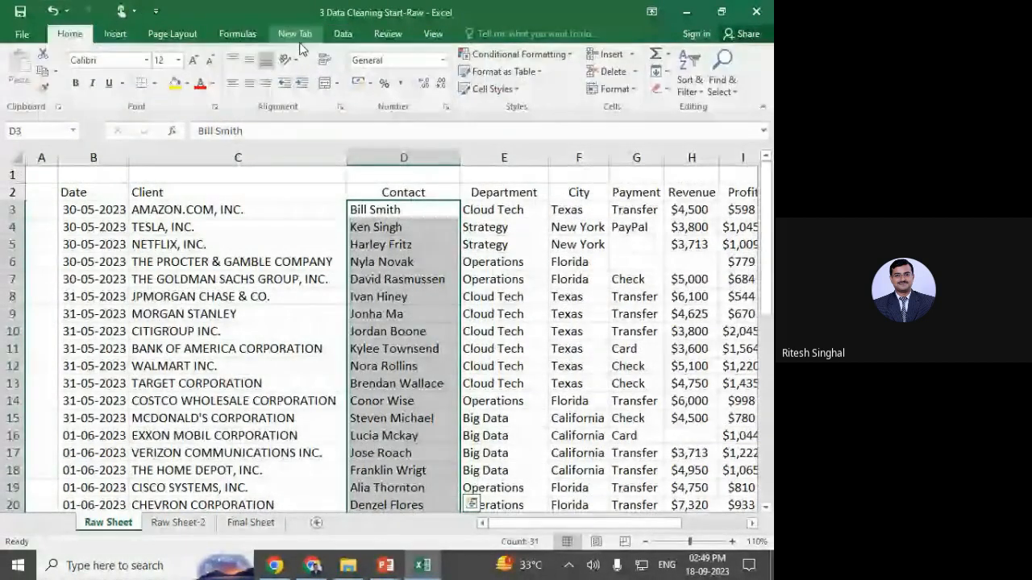
left_click(502, 56)
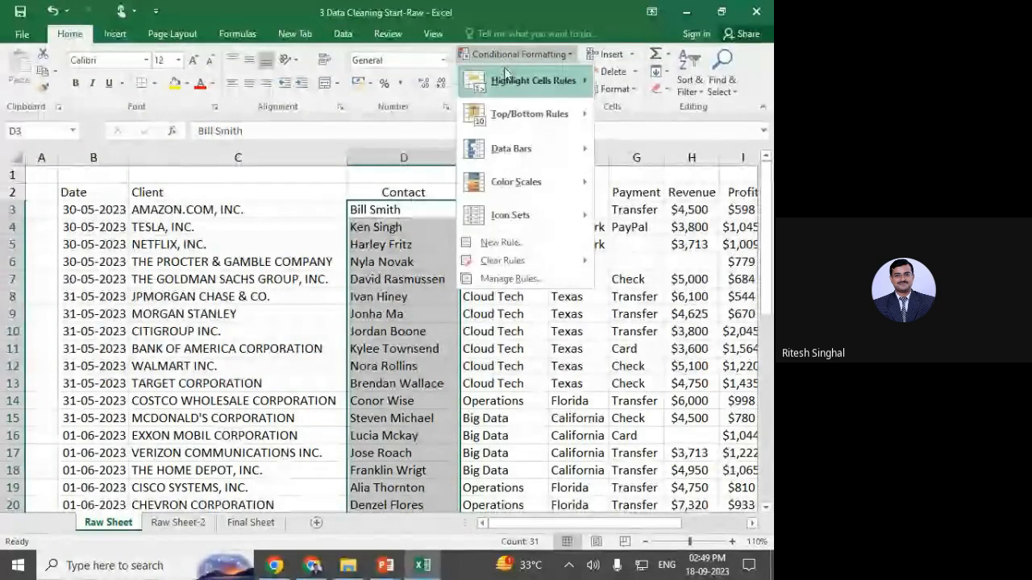
mouse_move(511, 76)
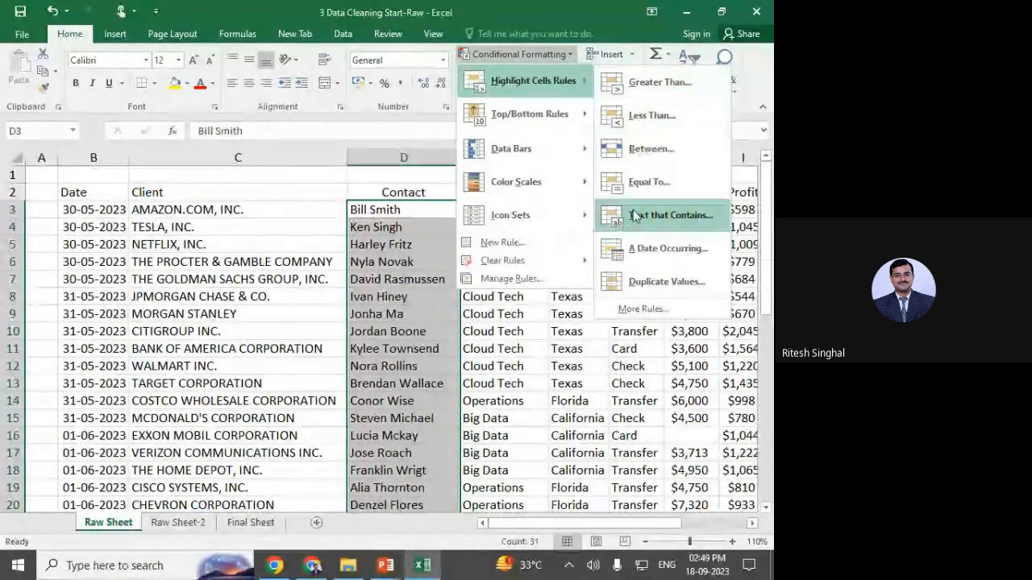
left_click(653, 281)
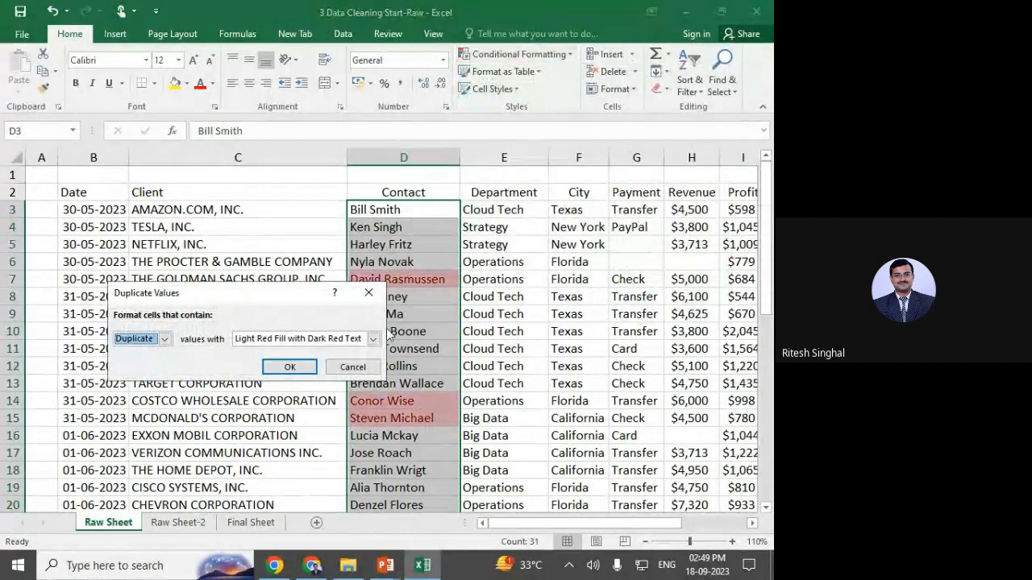
left_click(290, 367)
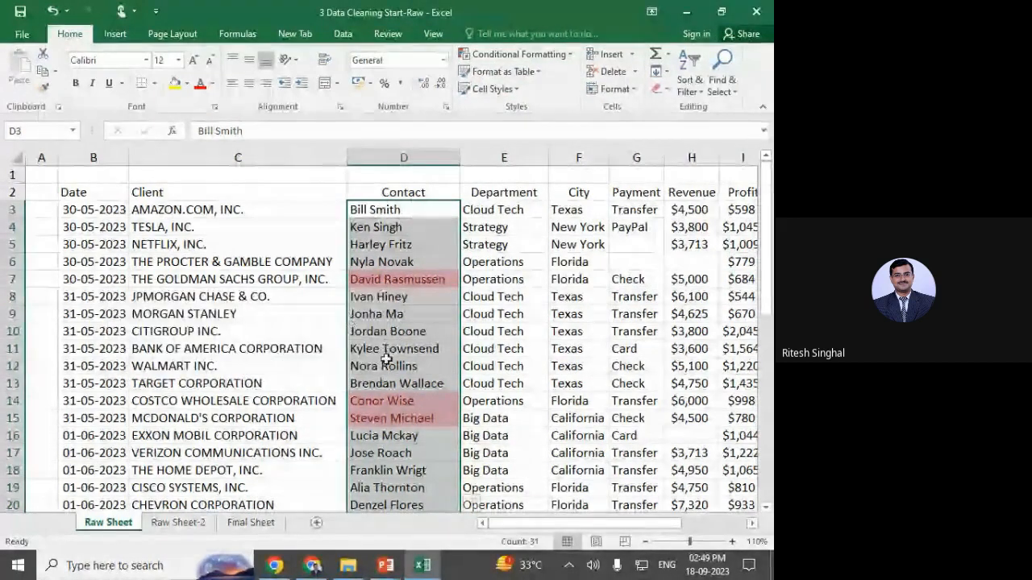
scroll(395, 354, "down", 4)
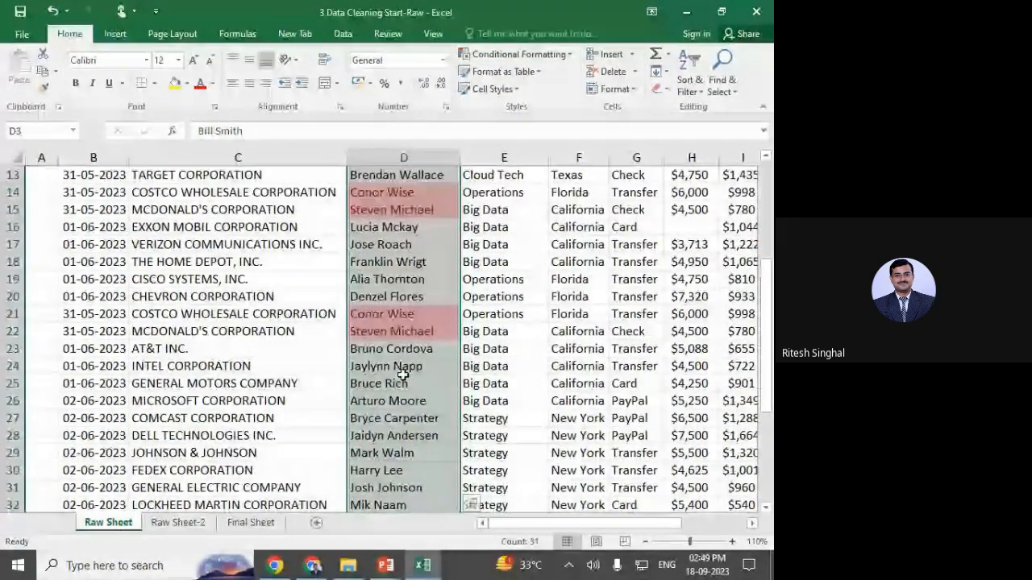
scroll(414, 322, "up", 4)
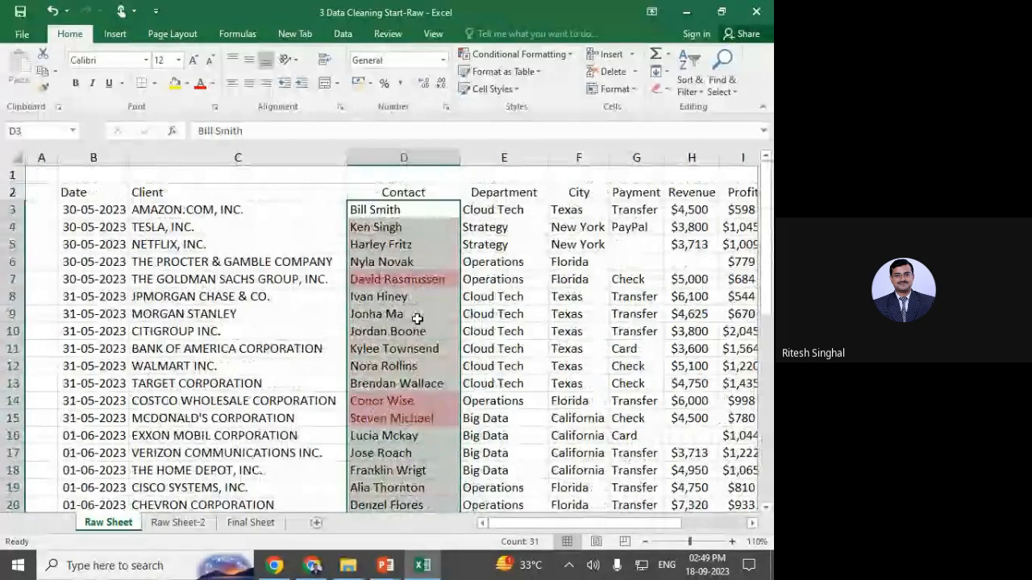
Review the highlighted duplicates in the Contact column and clear the conditional formatting rules from the entire sheet.
scroll(416, 318, "down", 3)
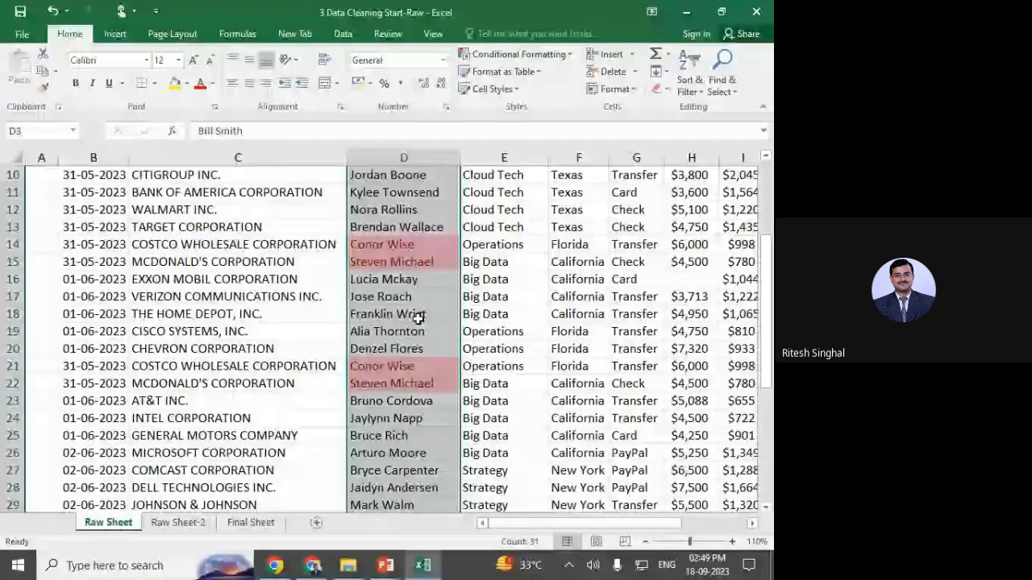
scroll(418, 318, "down", 2)
scroll(422, 317, "up", 4)
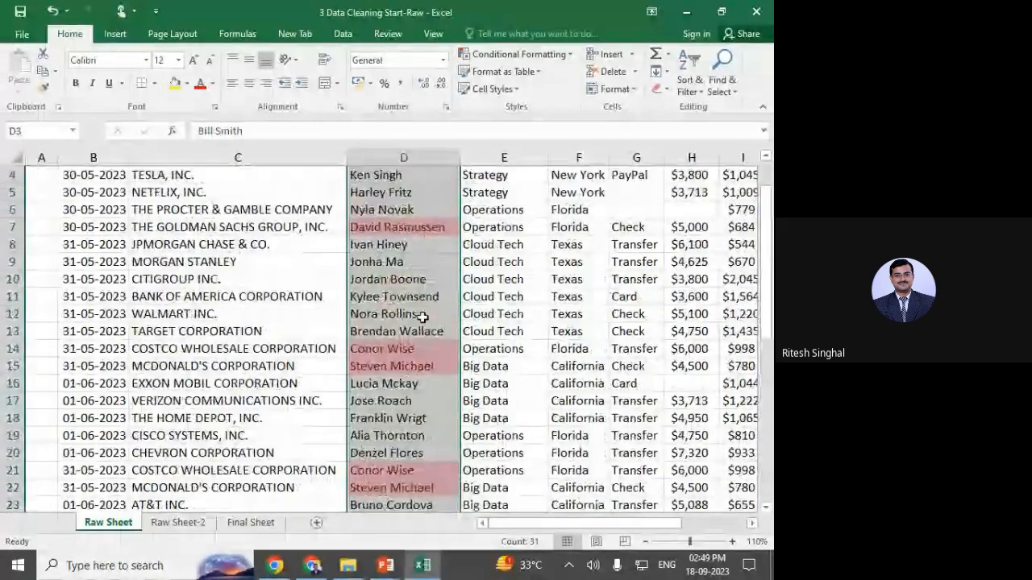
scroll(422, 317, "up", 1)
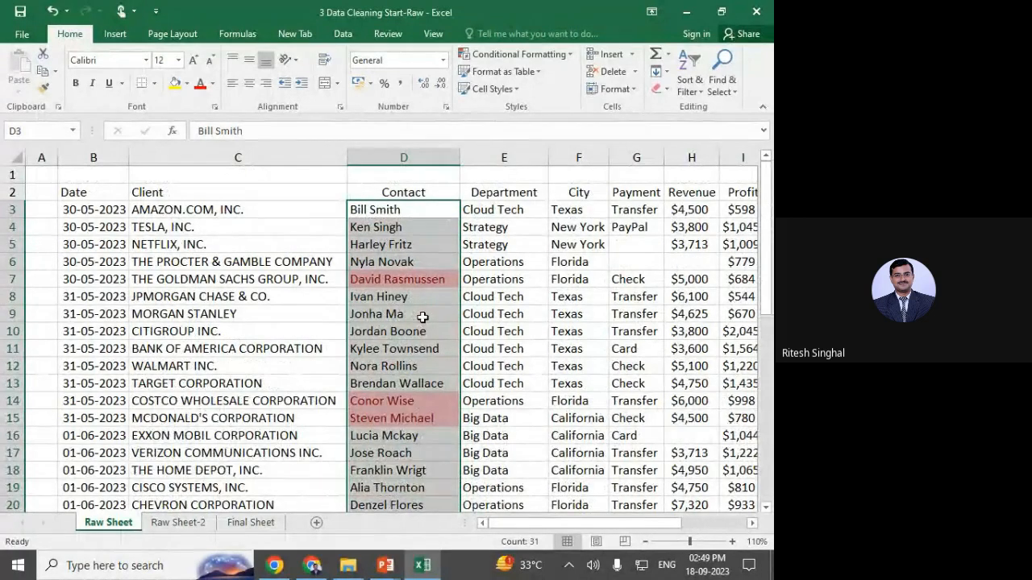
left_click(514, 54)
mouse_move(495, 269)
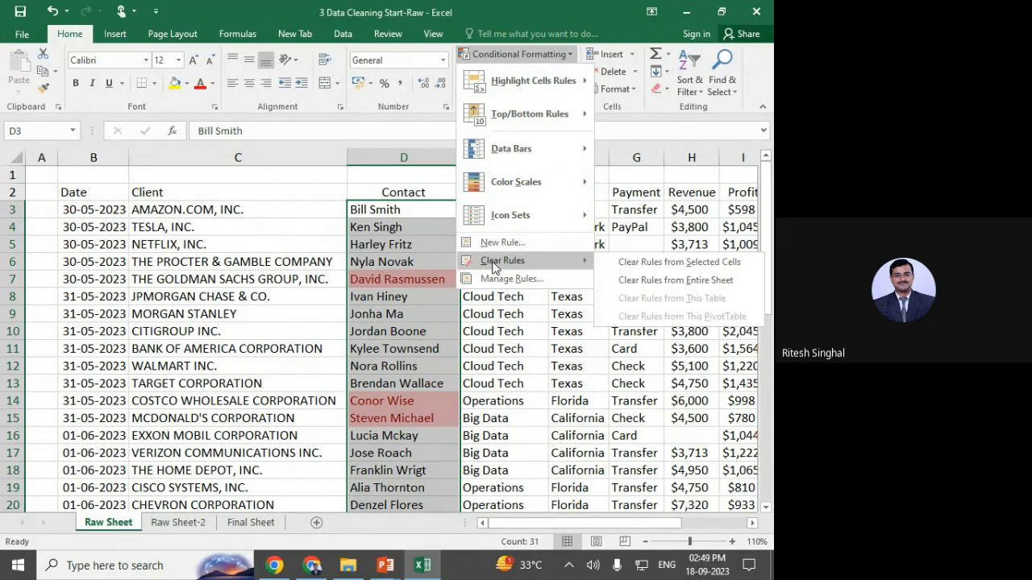
left_click(659, 280)
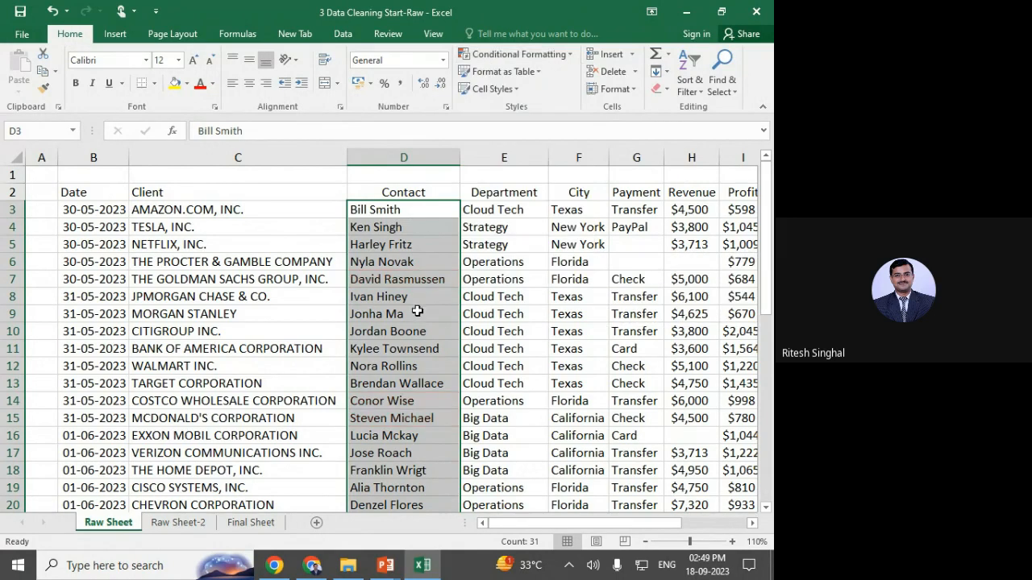
left_click(417, 309)
left_click(419, 297)
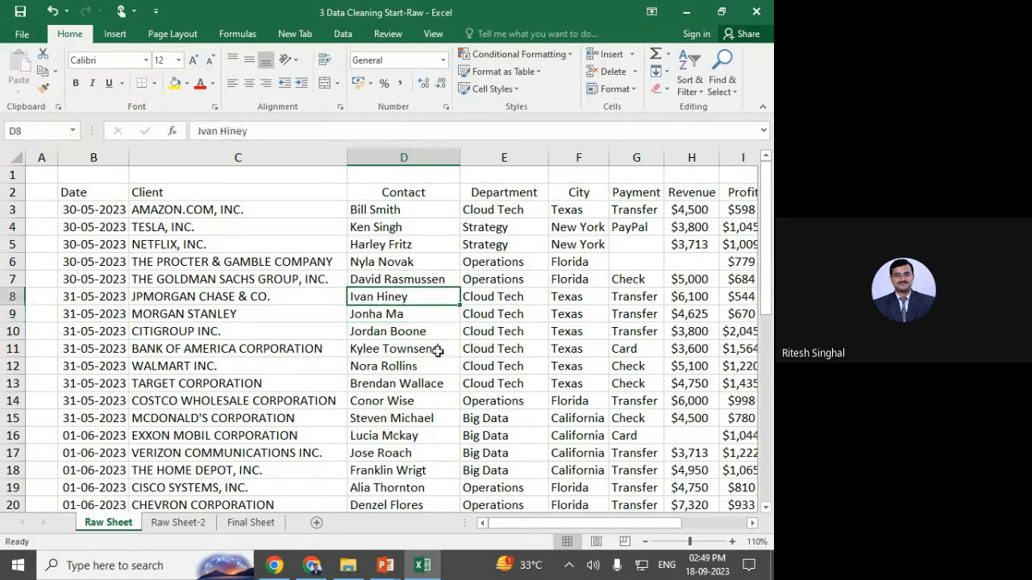
Remove duplicate rows from the whole client table, comparing all columns and treating the first row as headers, and look over the remaining records.
left_click(428, 401)
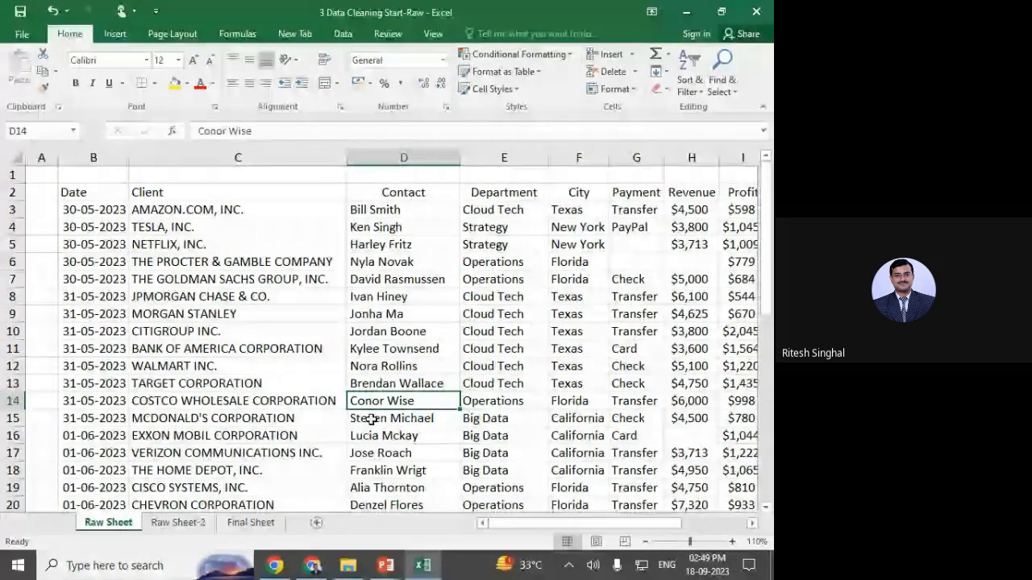
key("ctrl+a")
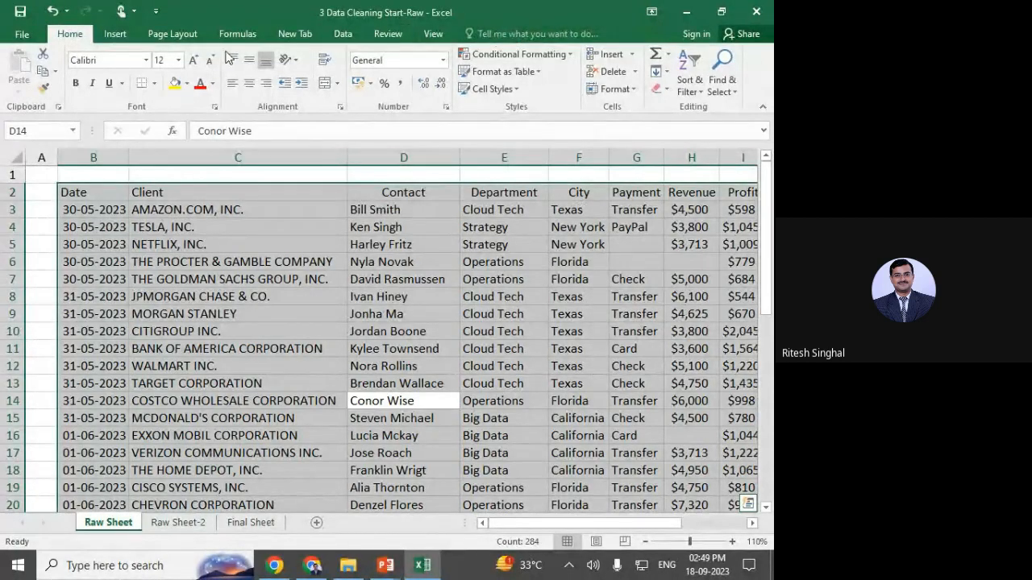
left_click(342, 35)
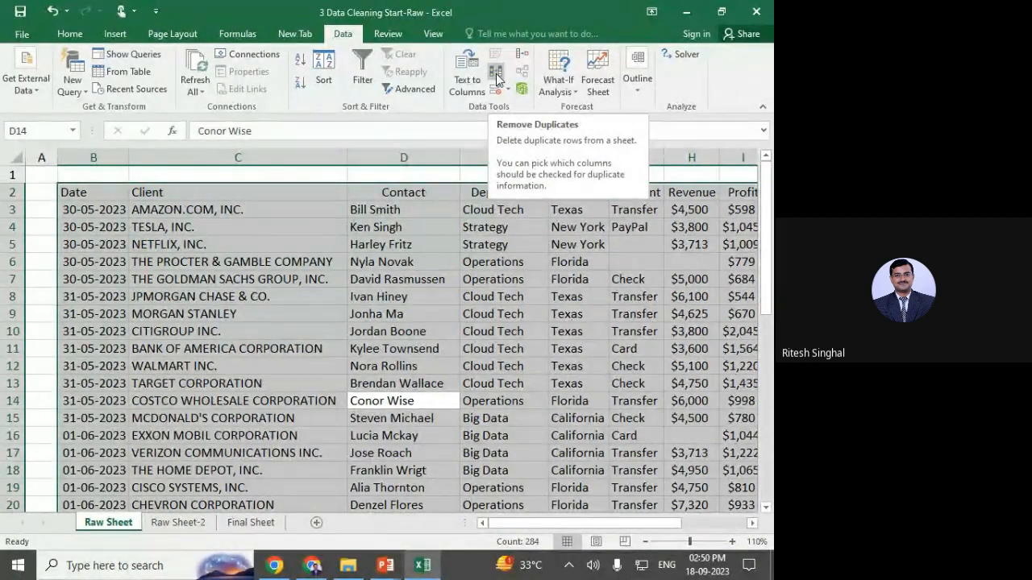
left_click(496, 77)
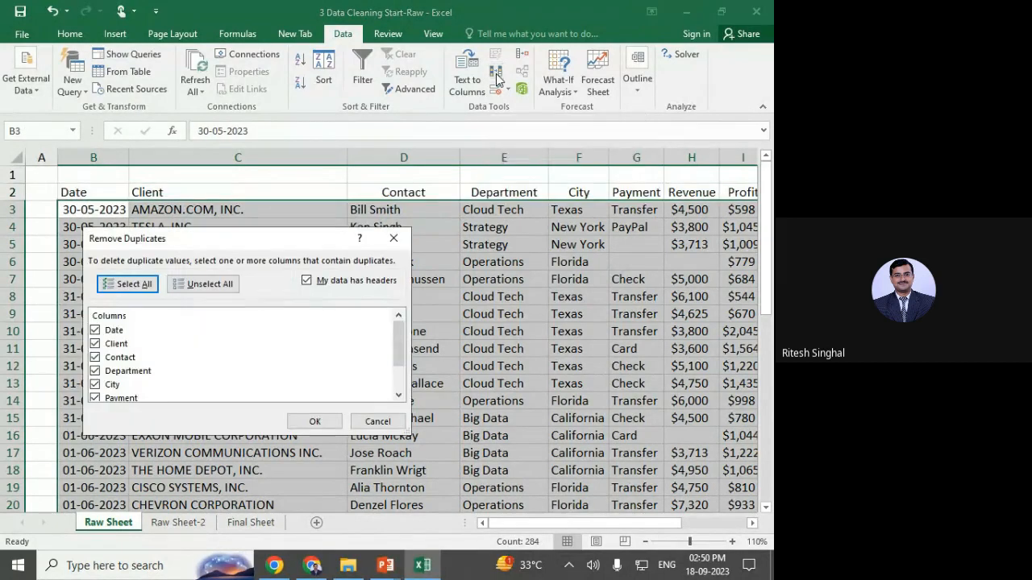
left_click(314, 421)
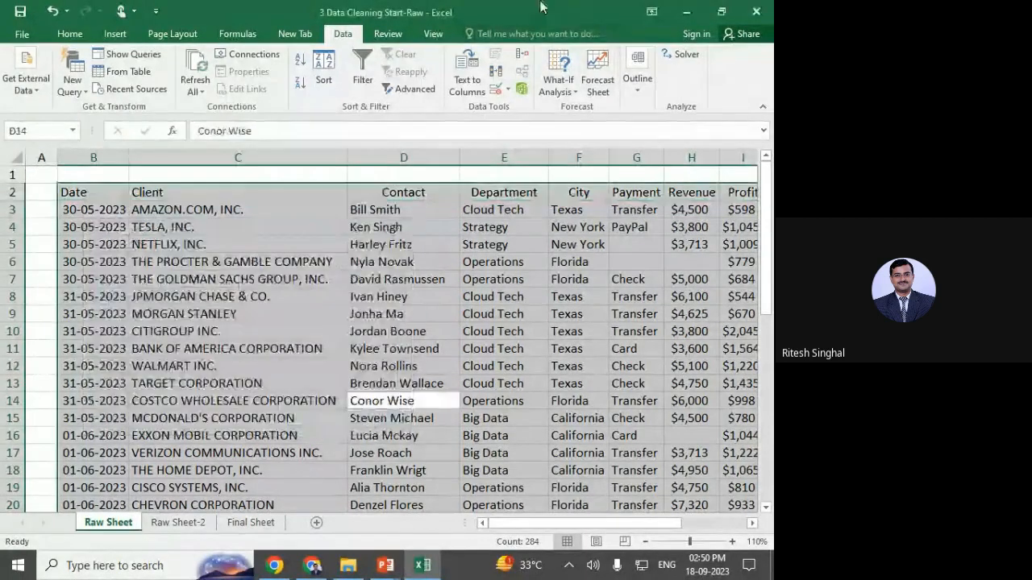
left_click(492, 71)
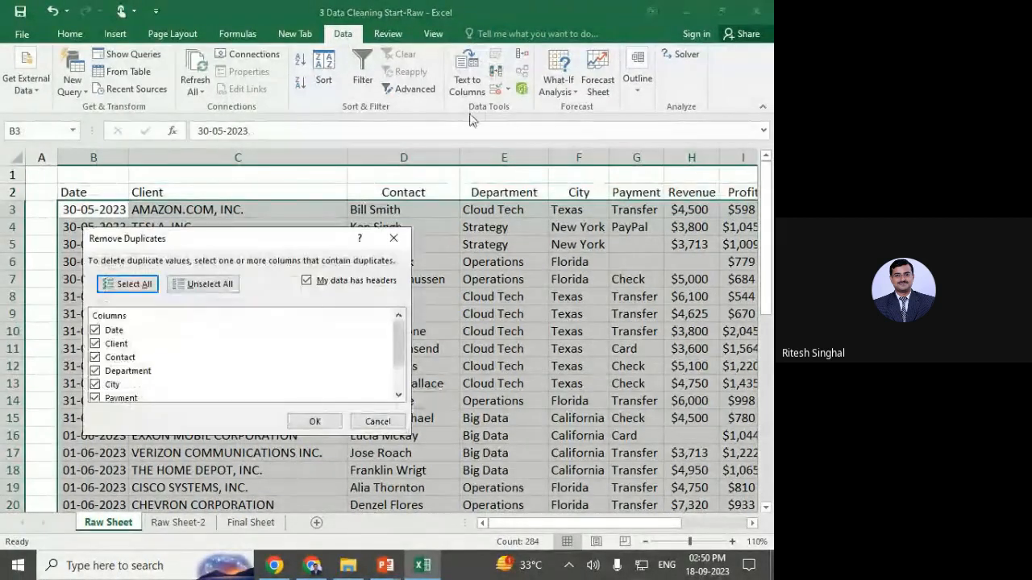
left_click(313, 422)
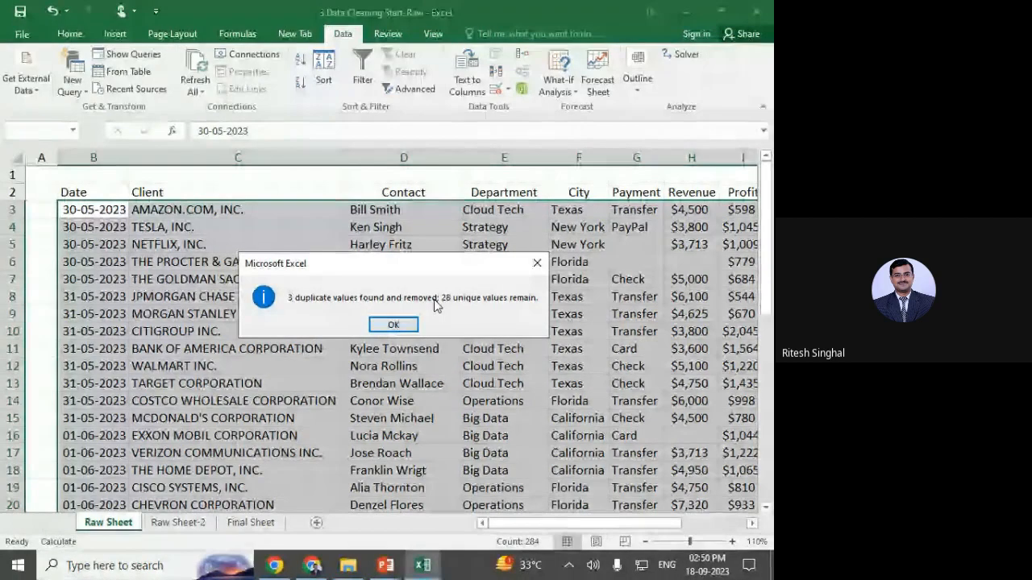
left_click(396, 323)
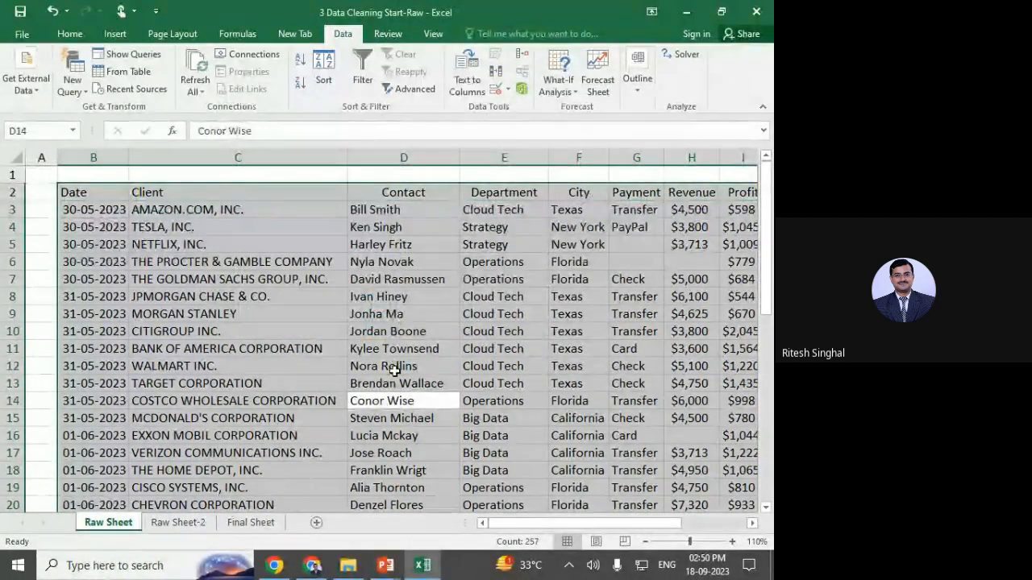
scroll(395, 369, "down", 7)
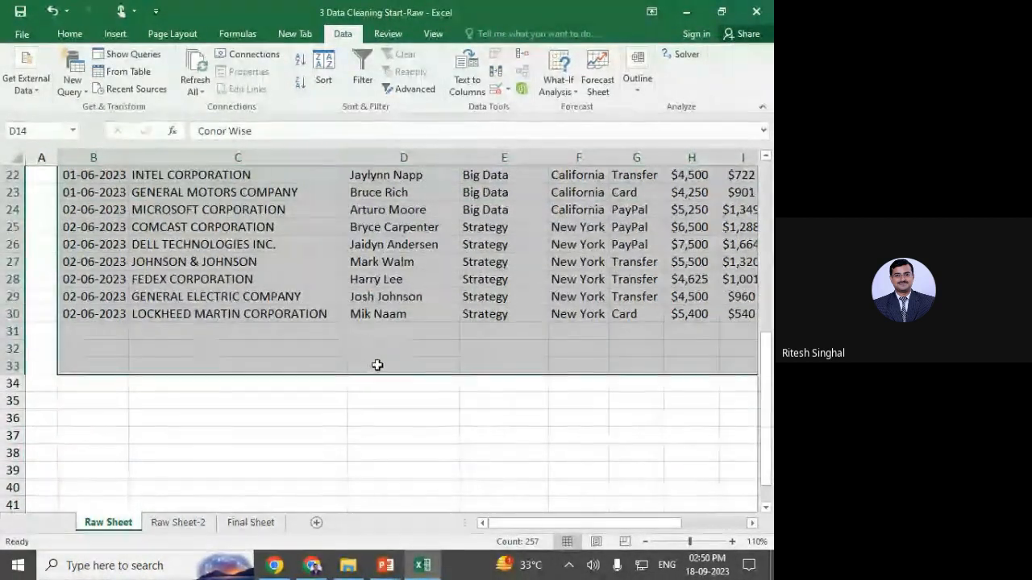
scroll(390, 339, "up", 7)
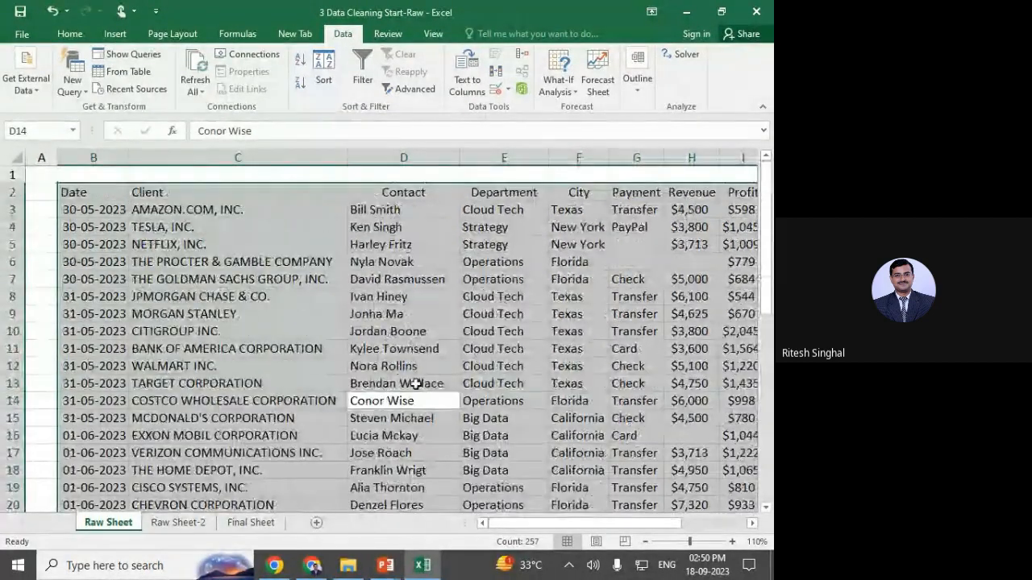
left_click(385, 382)
Examine the Payment and Revenue columns for blank cells, checking G5 and H6 and the rows further down.
left_click(753, 525)
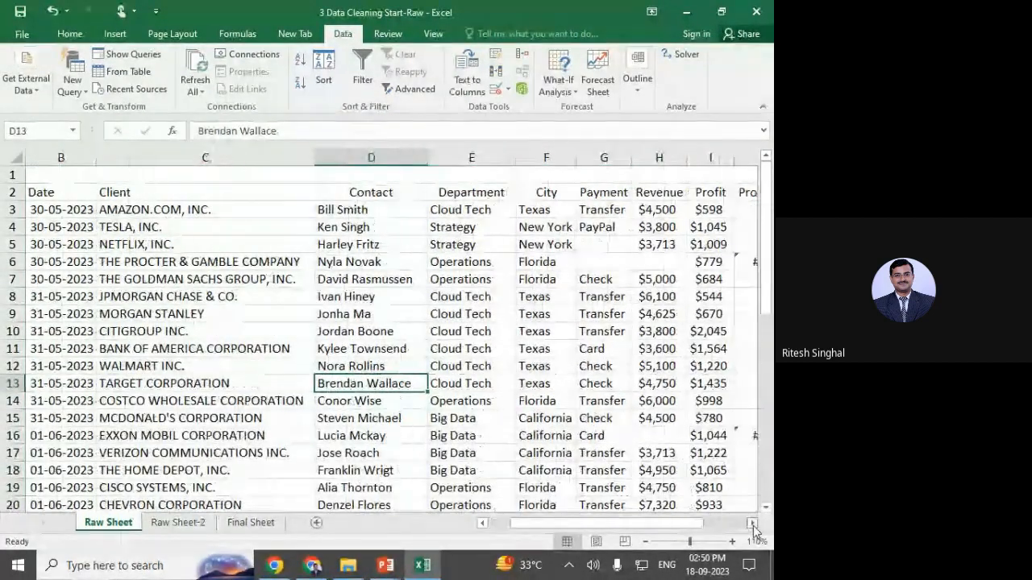
left_click(753, 526)
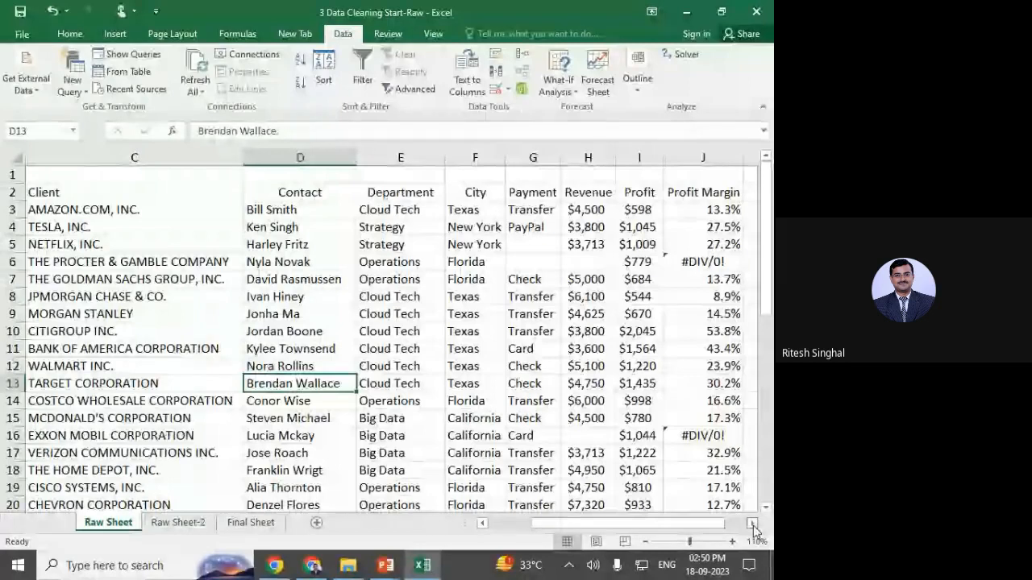
left_click(753, 526)
left_click(339, 244)
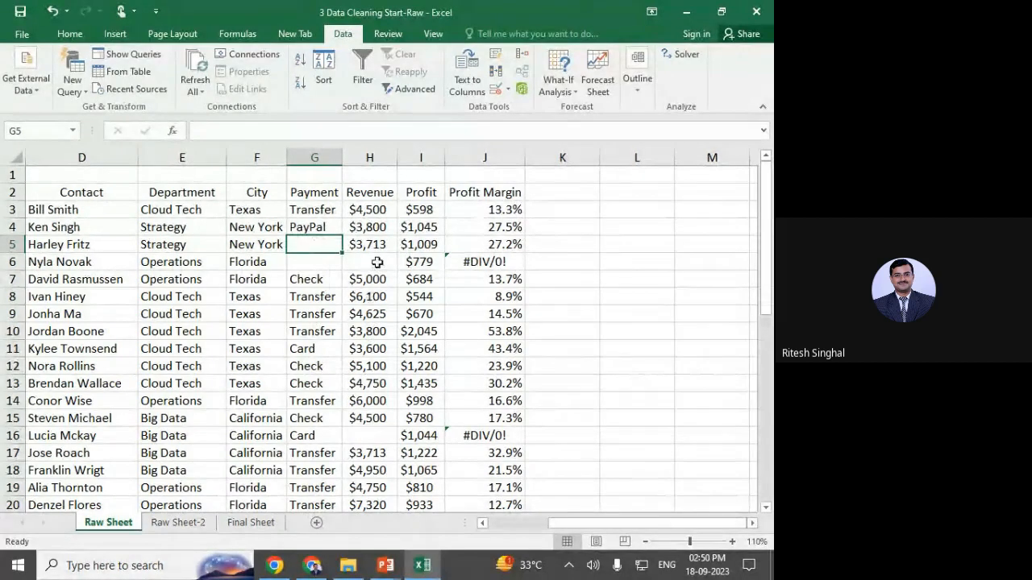
left_click(374, 261)
left_click(315, 249)
left_click(306, 279)
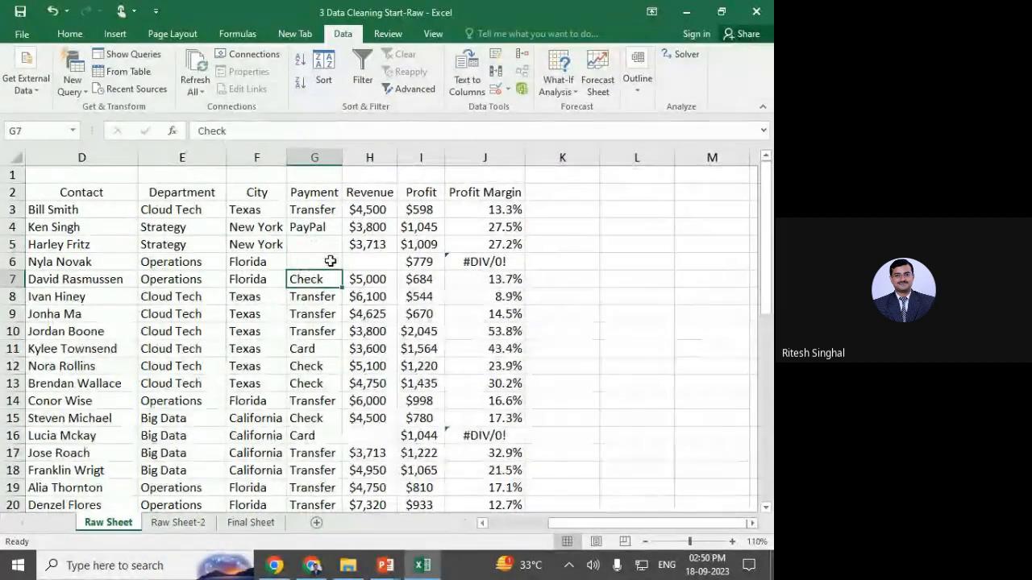
left_click(327, 247)
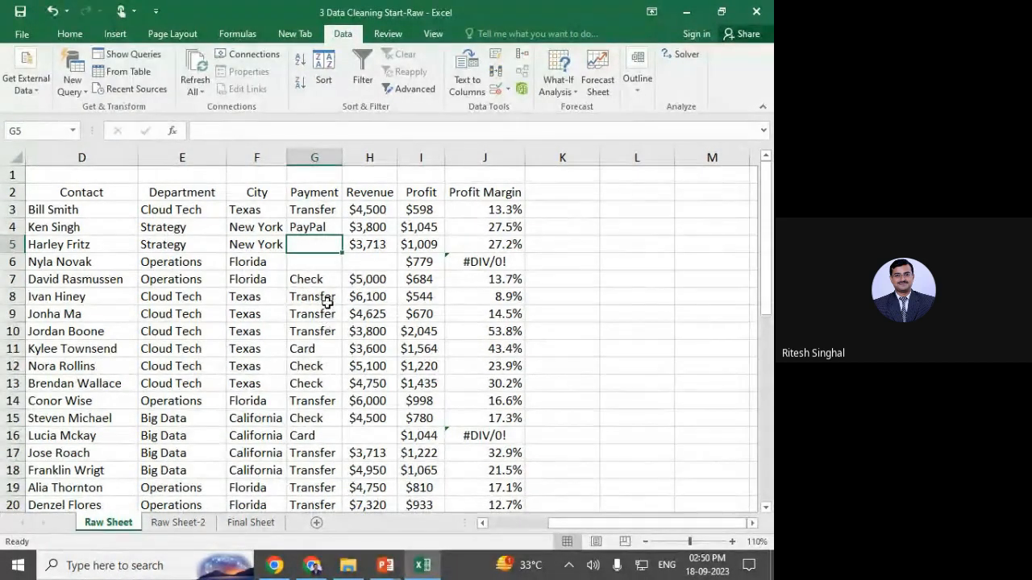
scroll(325, 306, "down", 2)
scroll(326, 336, "down", 1)
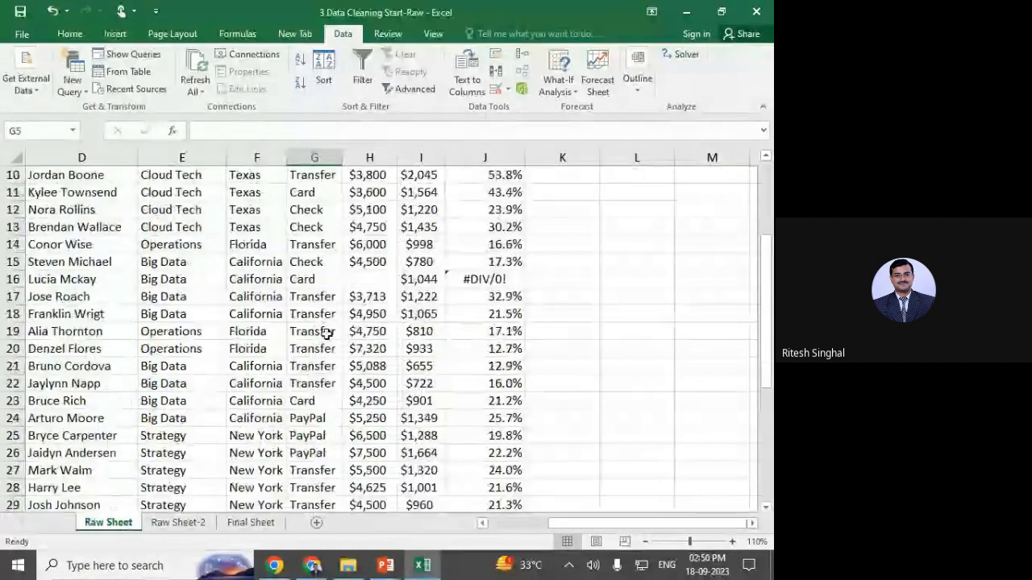
scroll(329, 330, "up", 3)
Check the Profit Margin formulas in J6 and J16 against the blank Revenue cell H6, and return to the empty Payment cell G5.
left_click(387, 267)
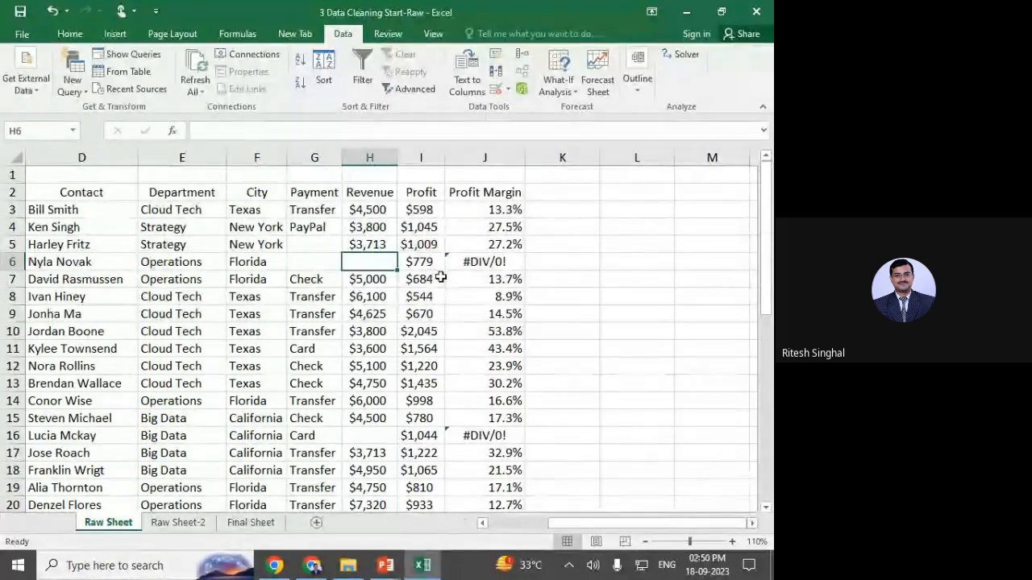
left_click(479, 261)
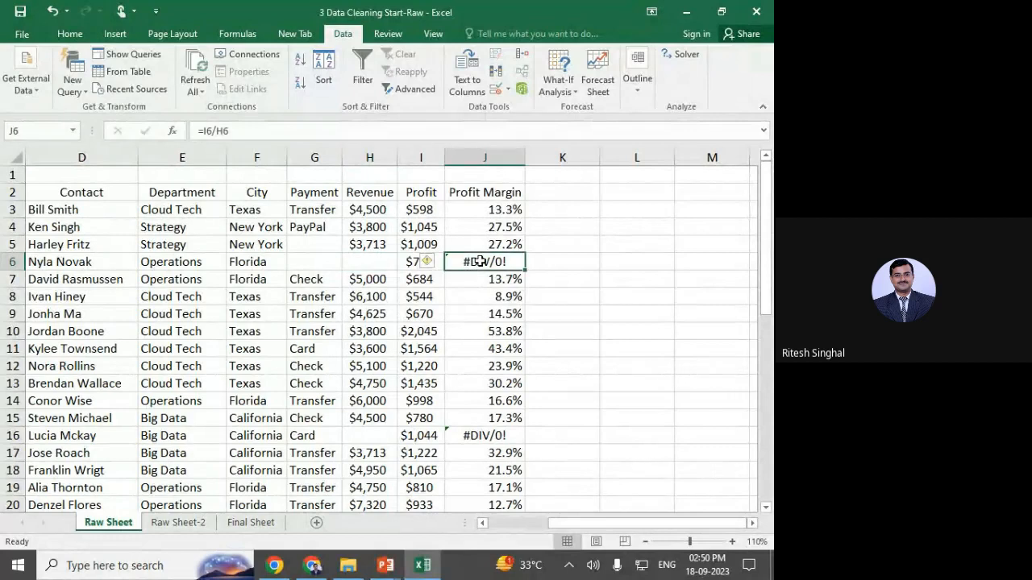
left_click(484, 436)
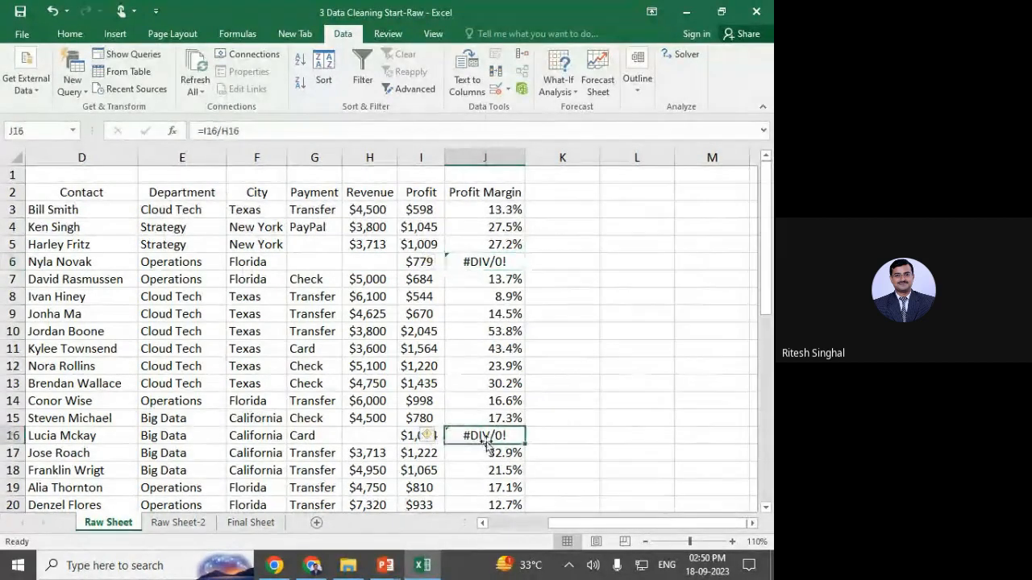
left_click(323, 248)
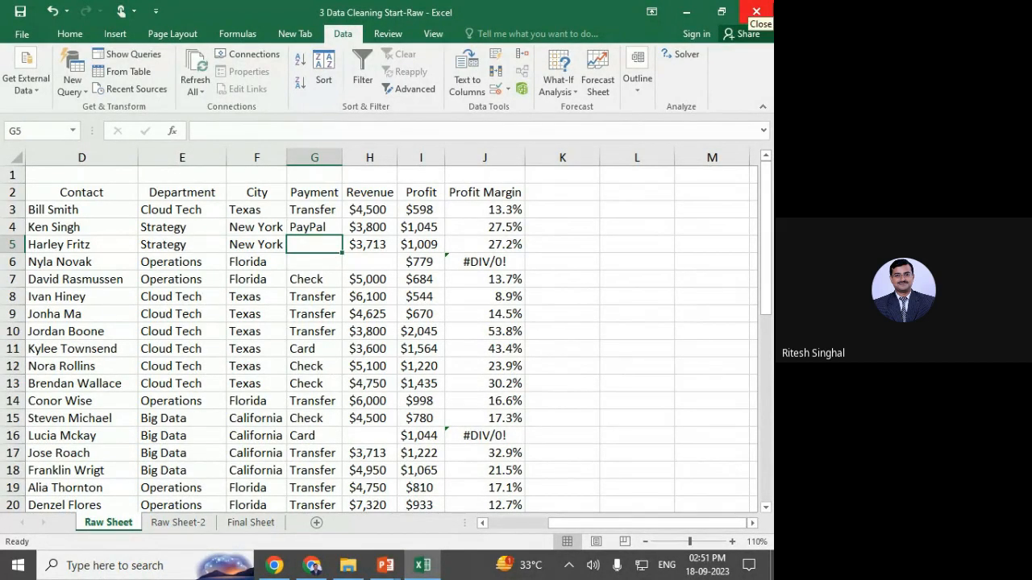
Select all blank cells within the data table on Raw Sheet using Go To Special.
left_click(230, 342)
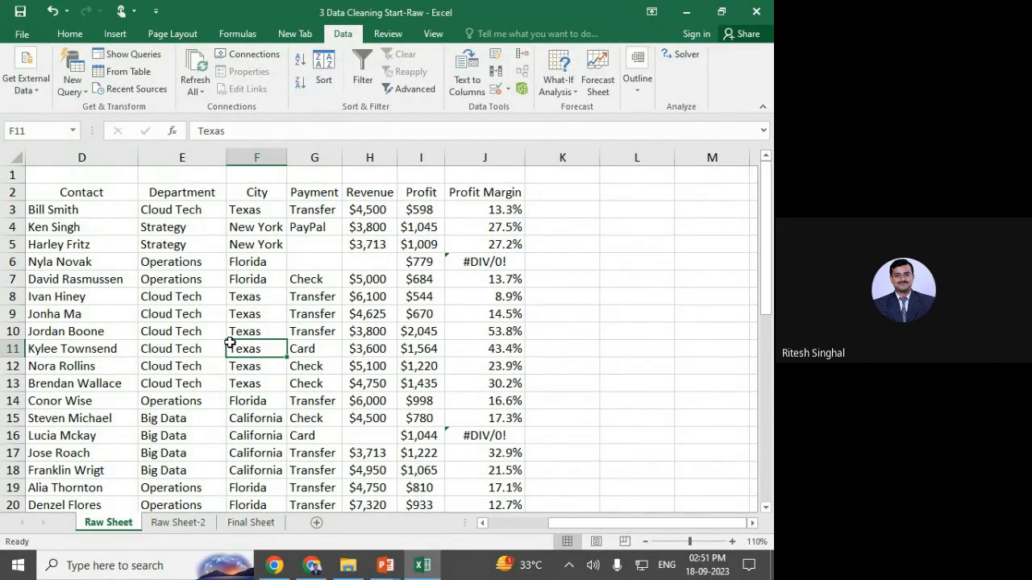
key("ctrl+a")
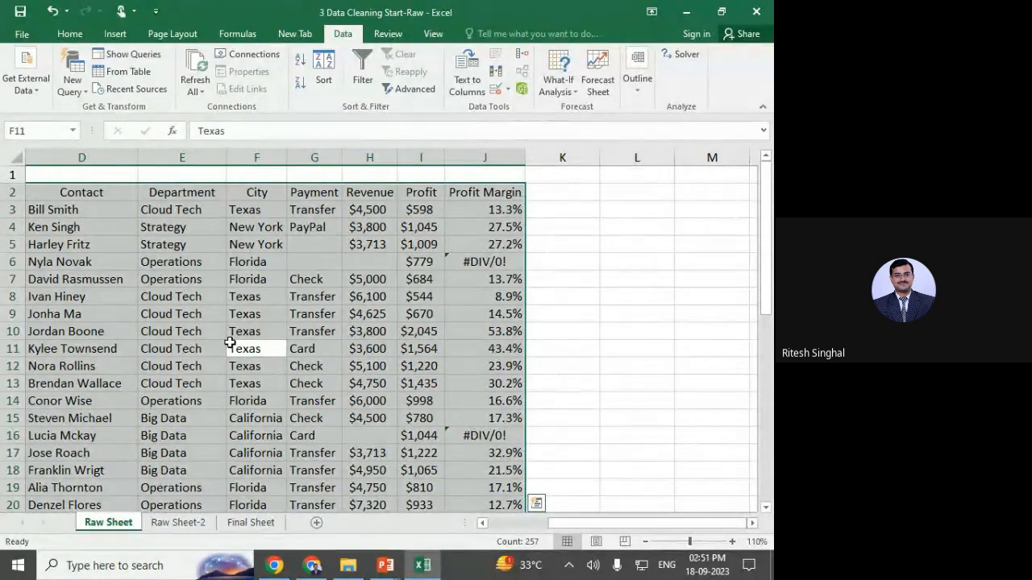
left_click(70, 33)
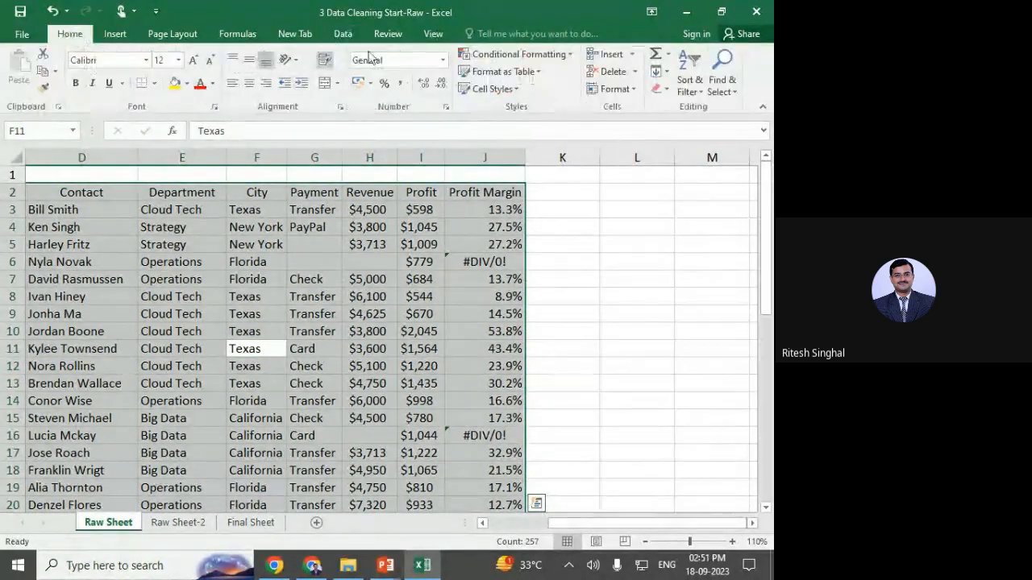
left_click(719, 90)
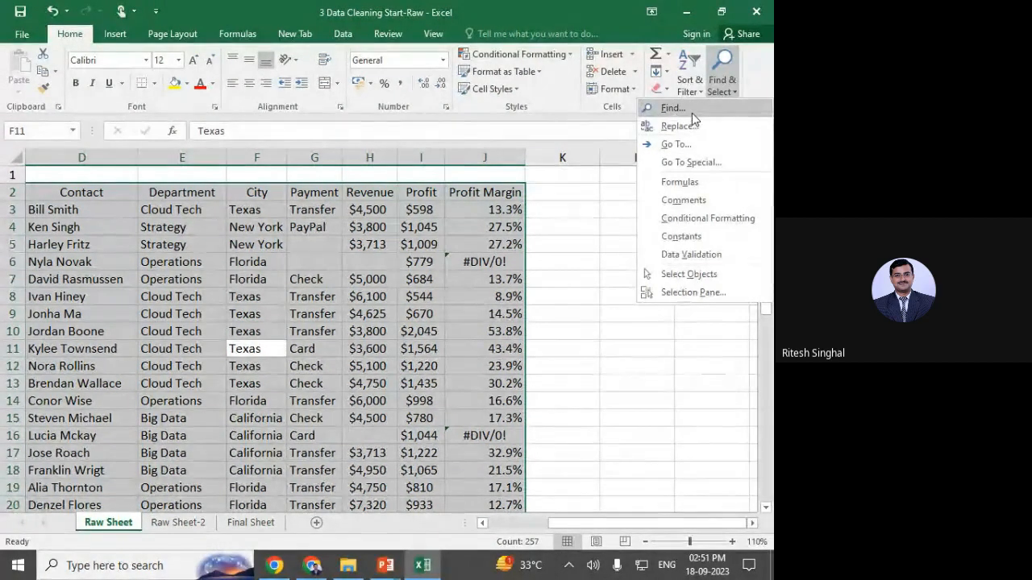
left_click(733, 162)
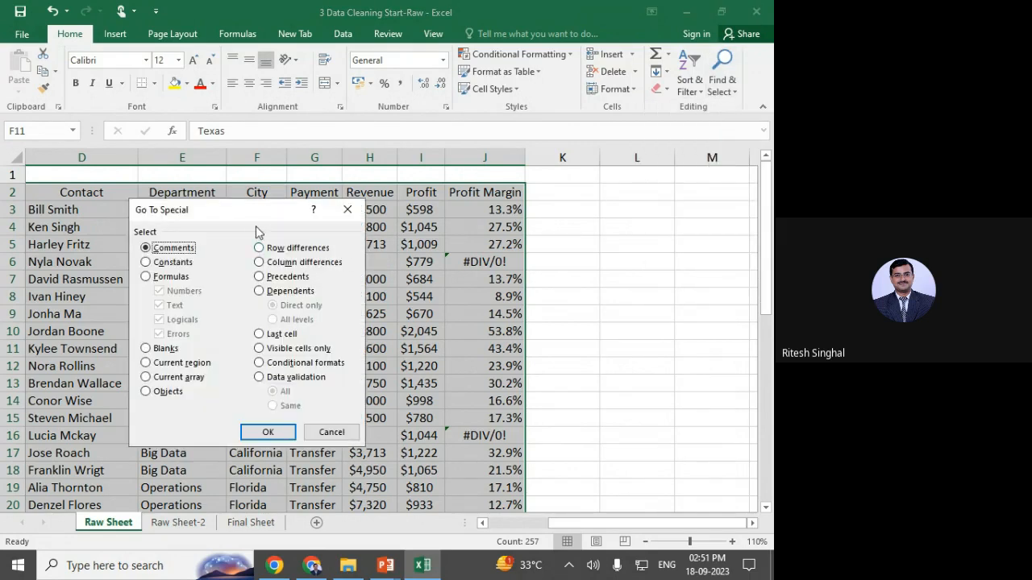
left_click(165, 348)
left_click_drag(193, 214, 595, 198)
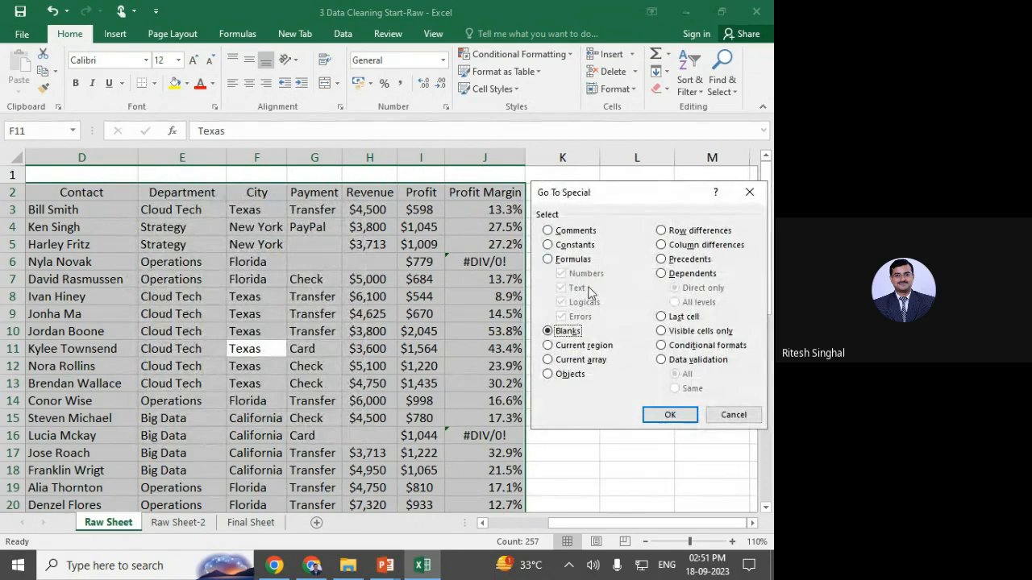
left_click(668, 415)
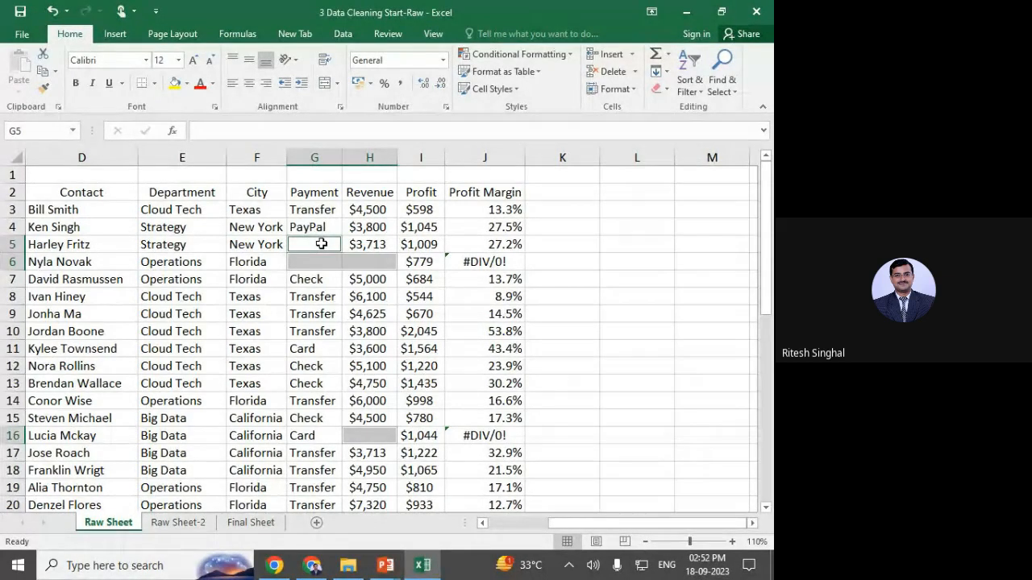
left_click(213, 128)
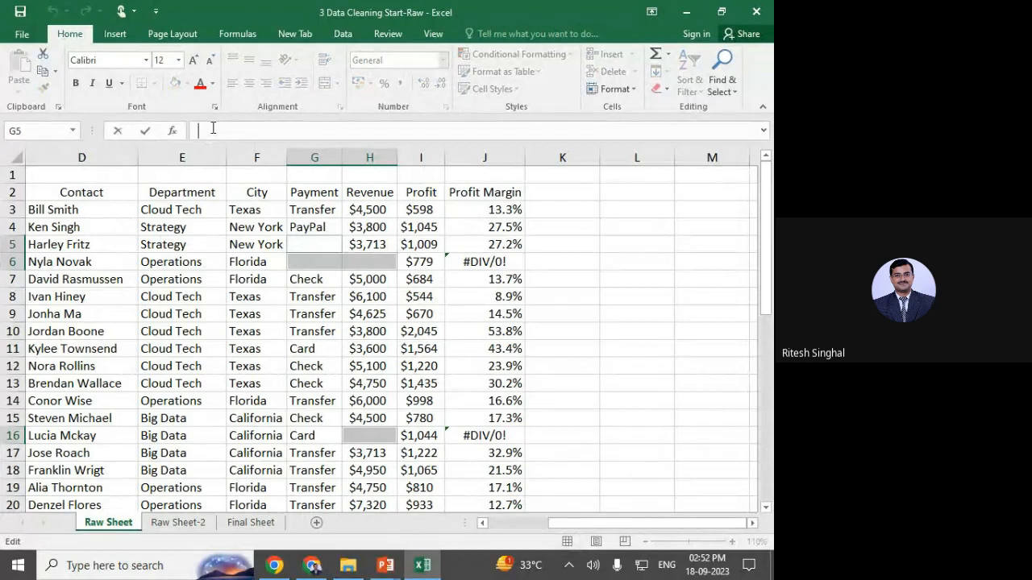
type("NA")
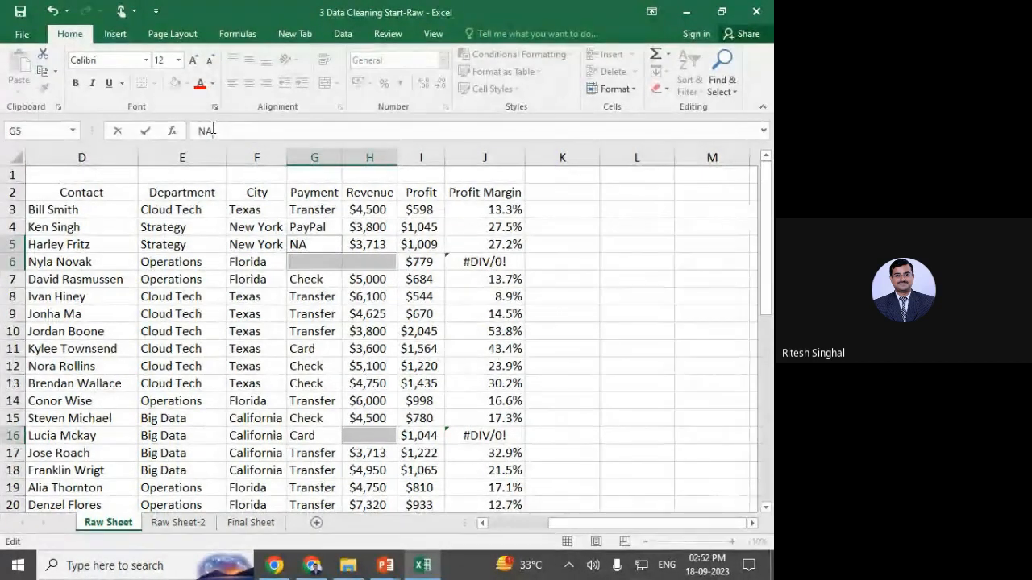
key("ctrl+Return")
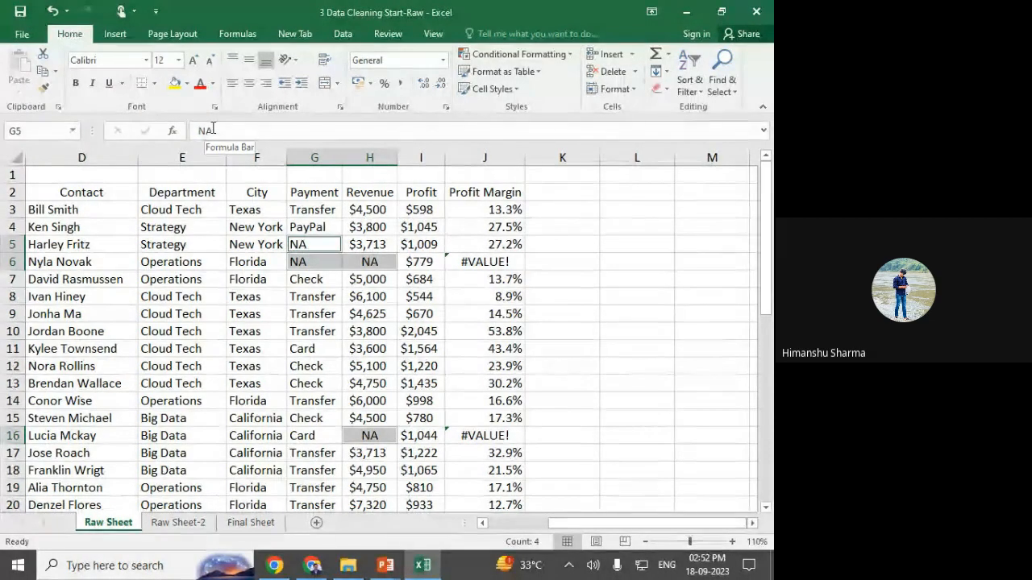
key("Delete")
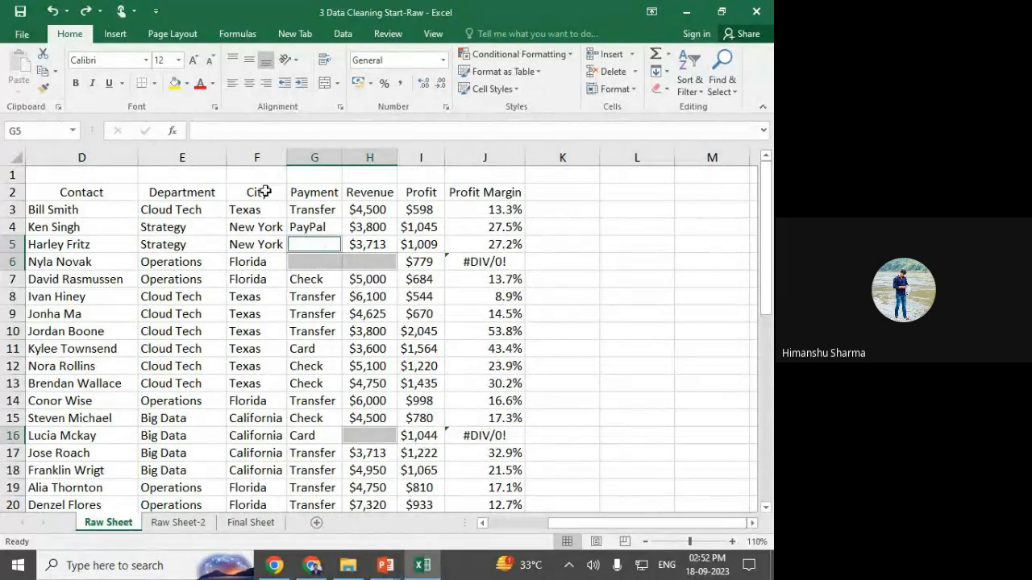
Fill all the selected blank cells in the Payment and Revenue columns with NA at once.
left_click(217, 131)
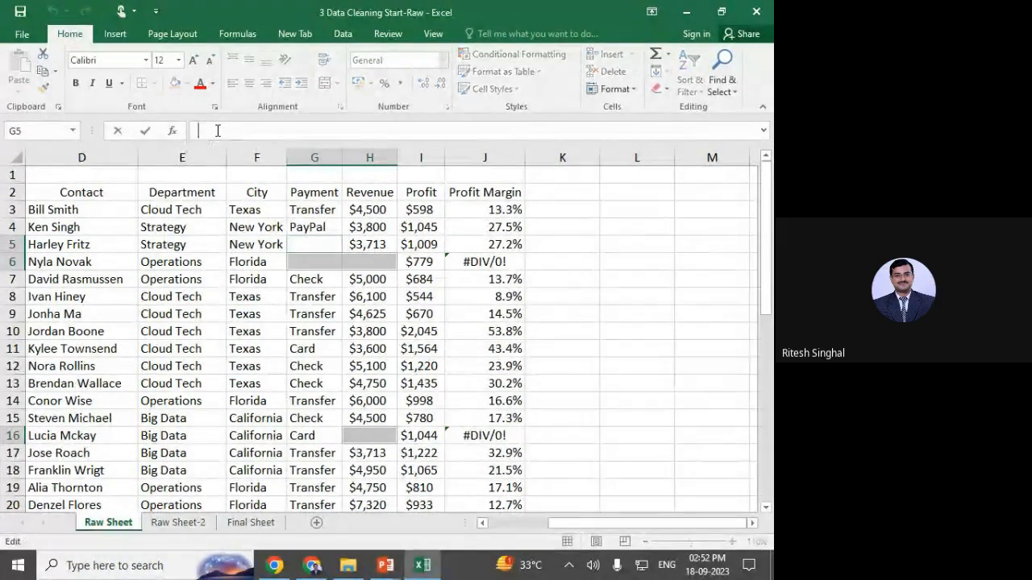
type("NA")
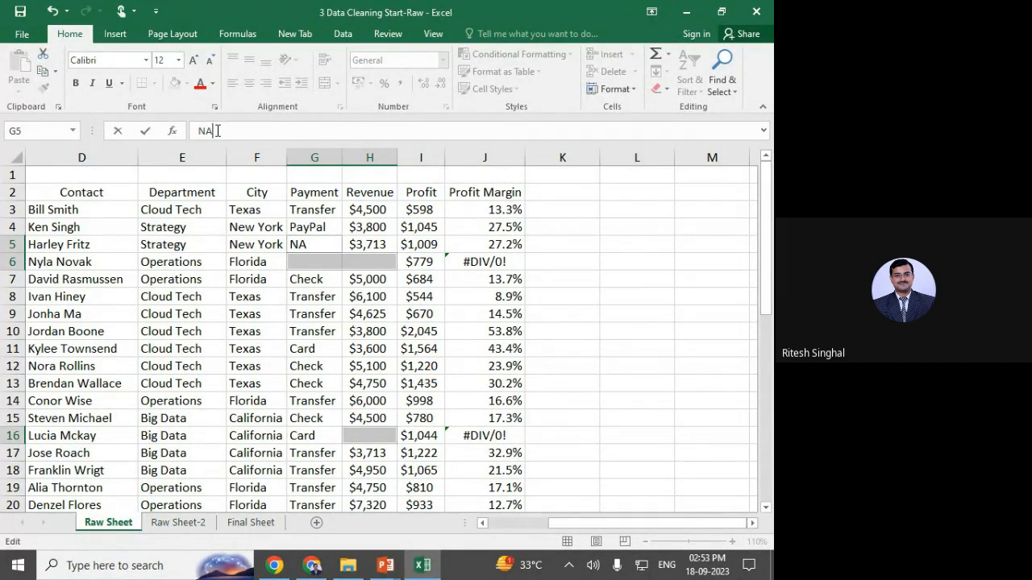
key("ctrl+Return")
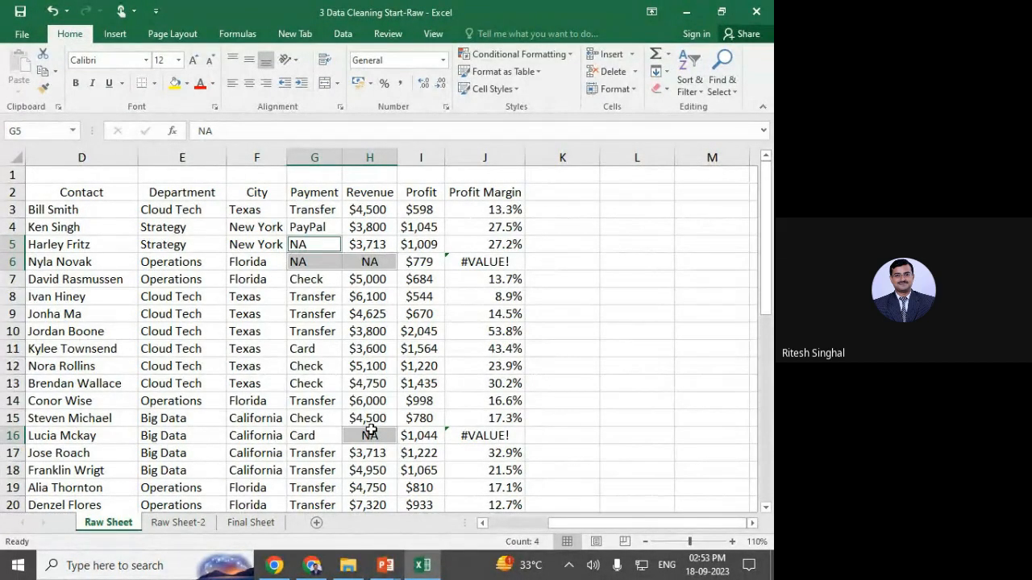
Examine the Profit Margin column for errors and check the formula and source cells behind J6, comparing it with J10 and J7.
scroll(379, 435, "down", 2)
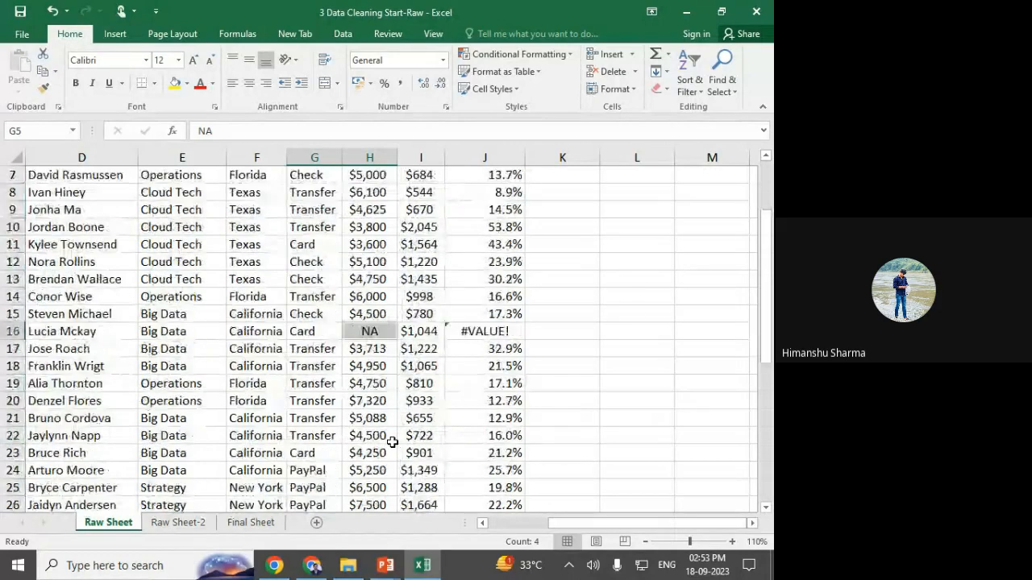
scroll(399, 439, "up", 2)
left_click(484, 332)
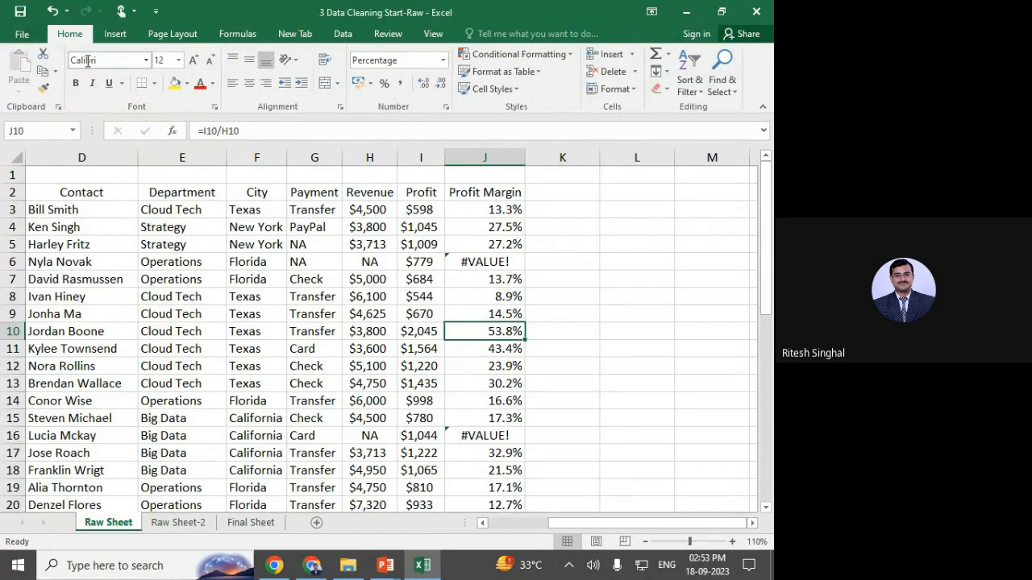
scroll(497, 433, "down", 5)
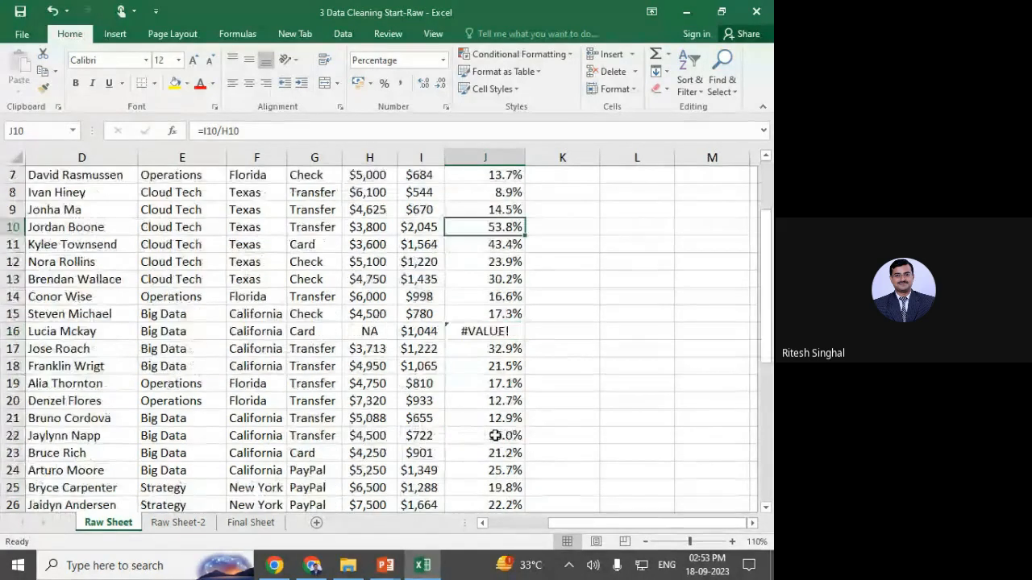
scroll(495, 435, "up", 4)
scroll(495, 435, "up", 1)
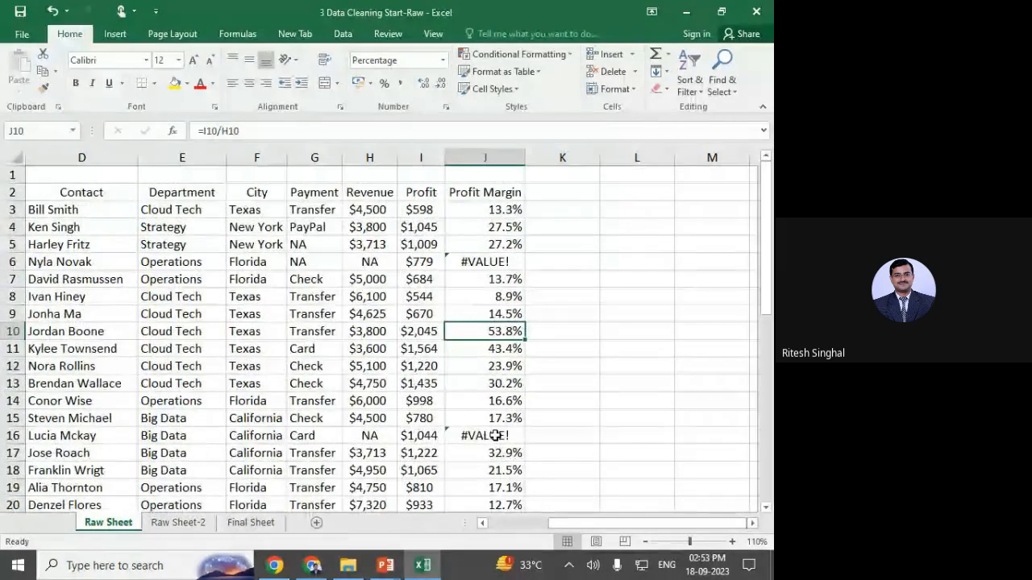
left_click(468, 262)
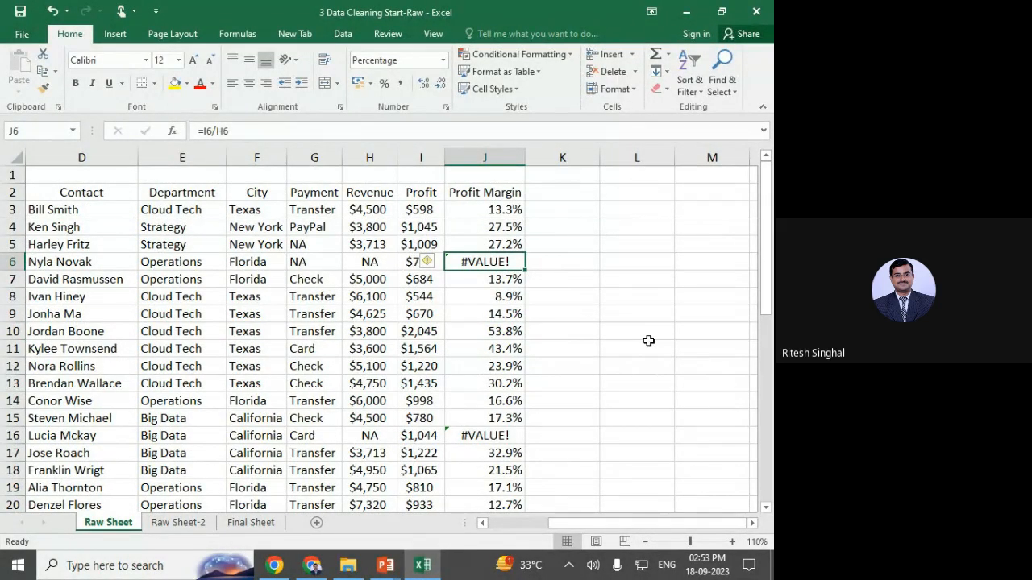
key("F2")
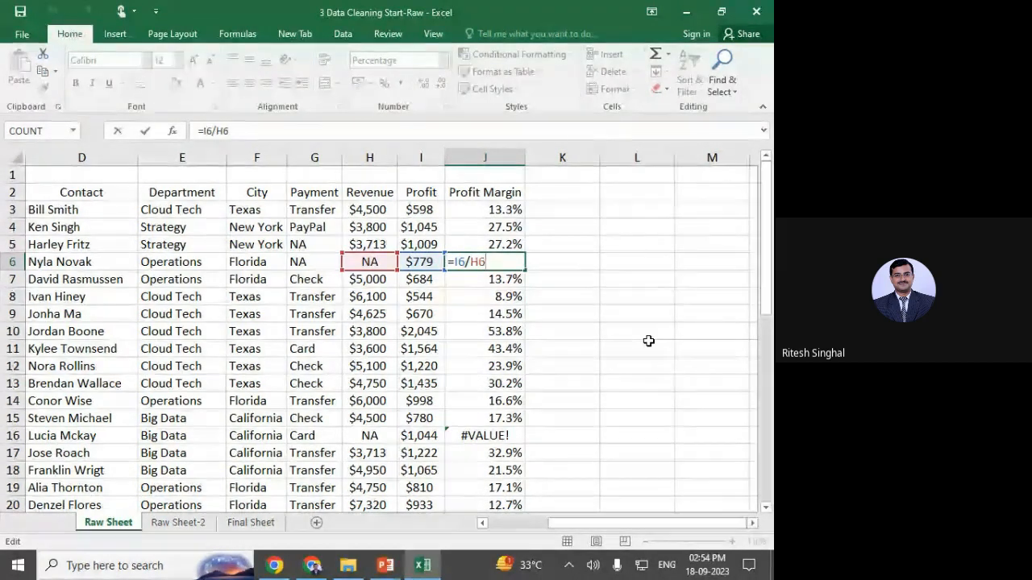
key("ctrl+Return")
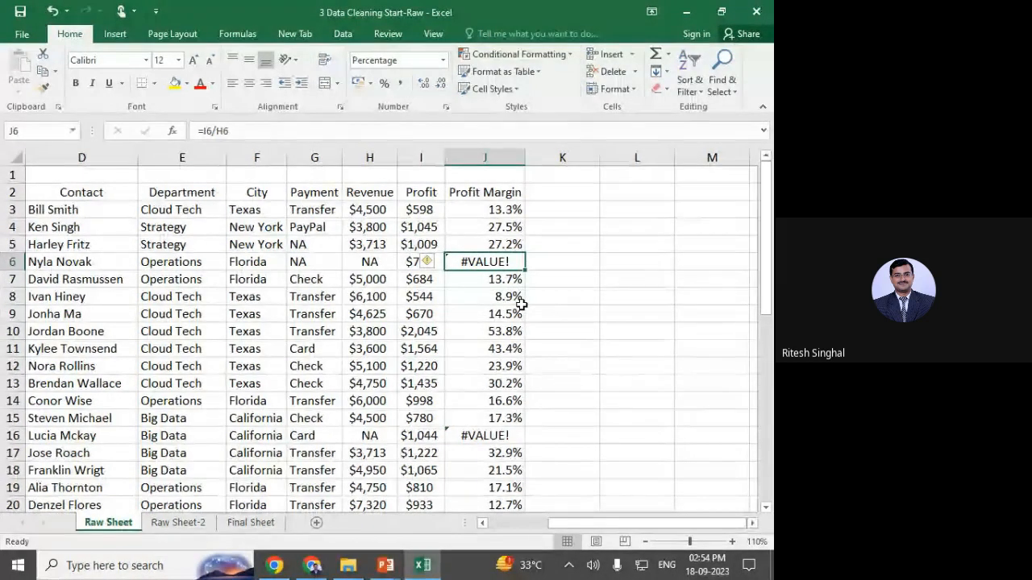
left_click(483, 285)
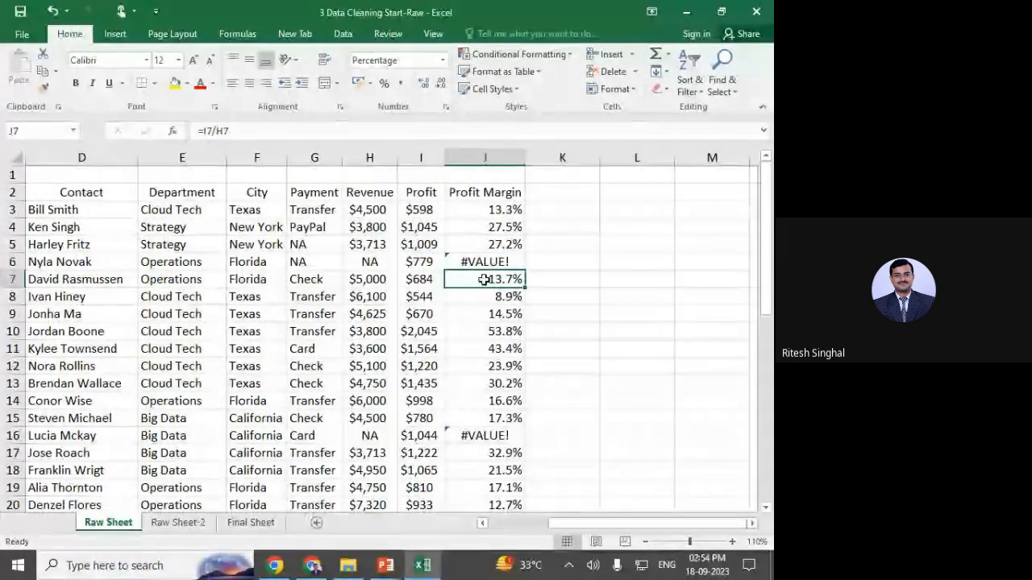
Wrap the Profit Margin formula in J3 with an error fallback so it reads =IFERROR(I3/H3,"NA").
left_click(482, 209)
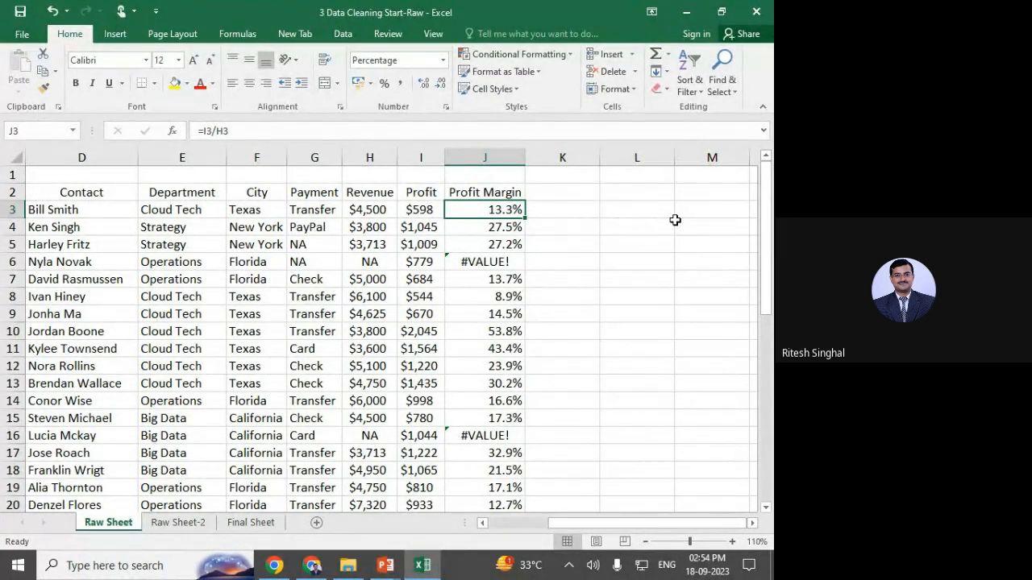
key("F2")
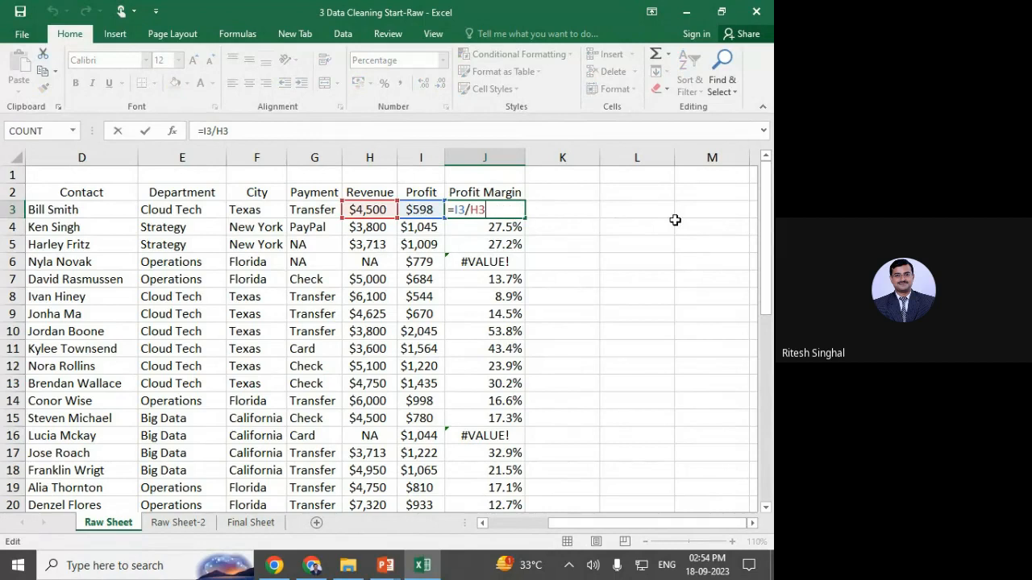
left_click(454, 209)
type("ife")
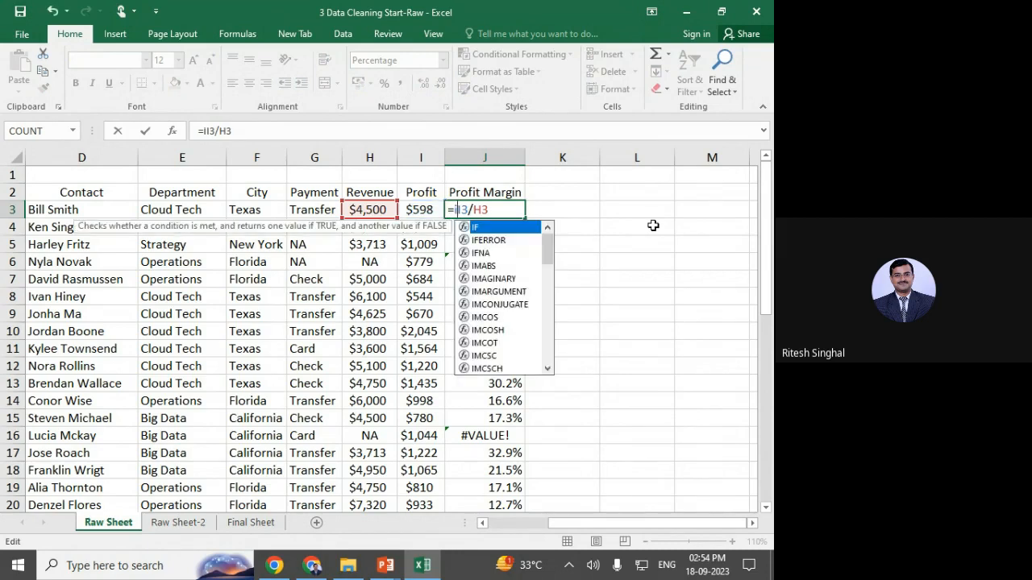
type("rror")
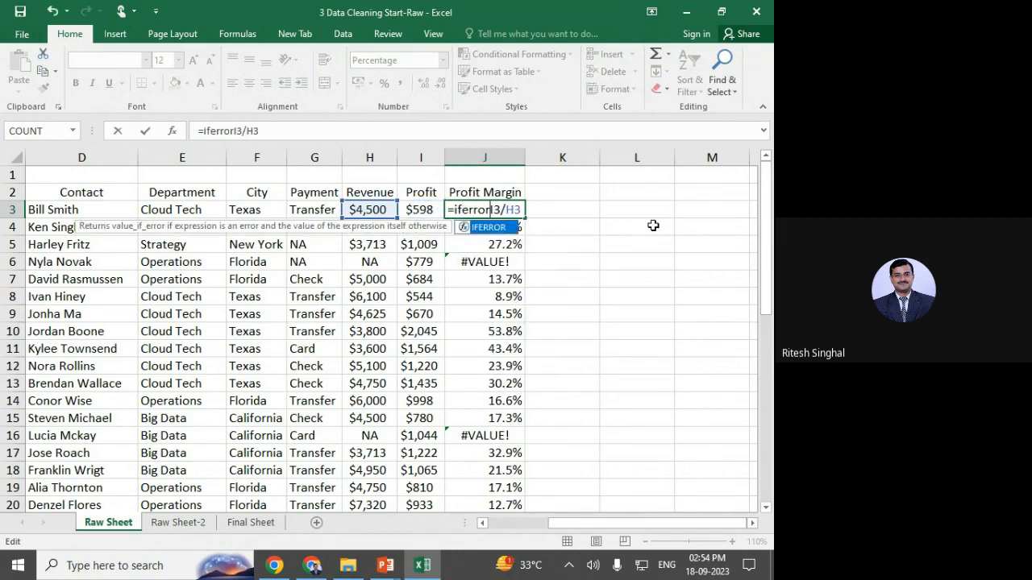
key("Tab")
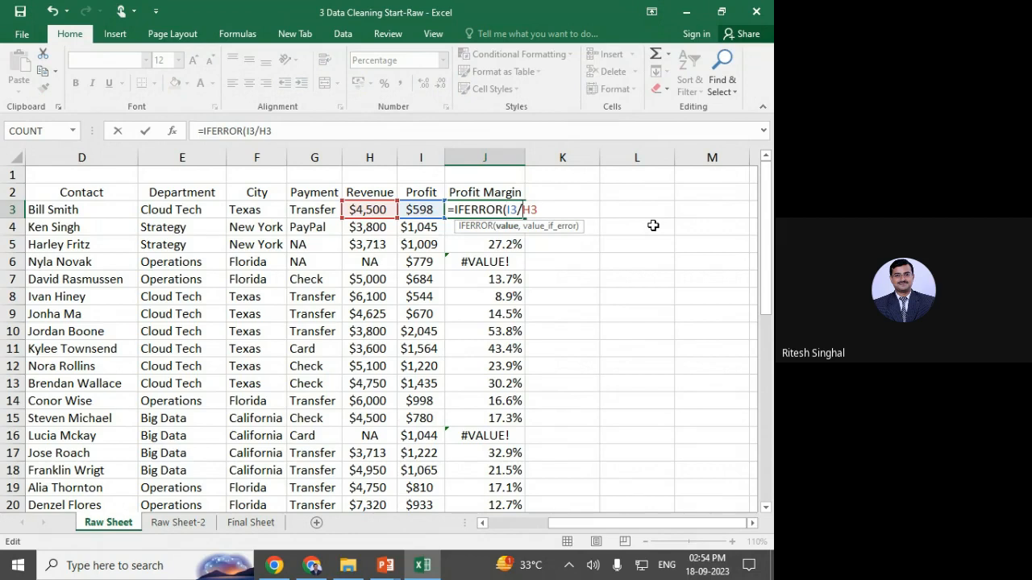
type(",")
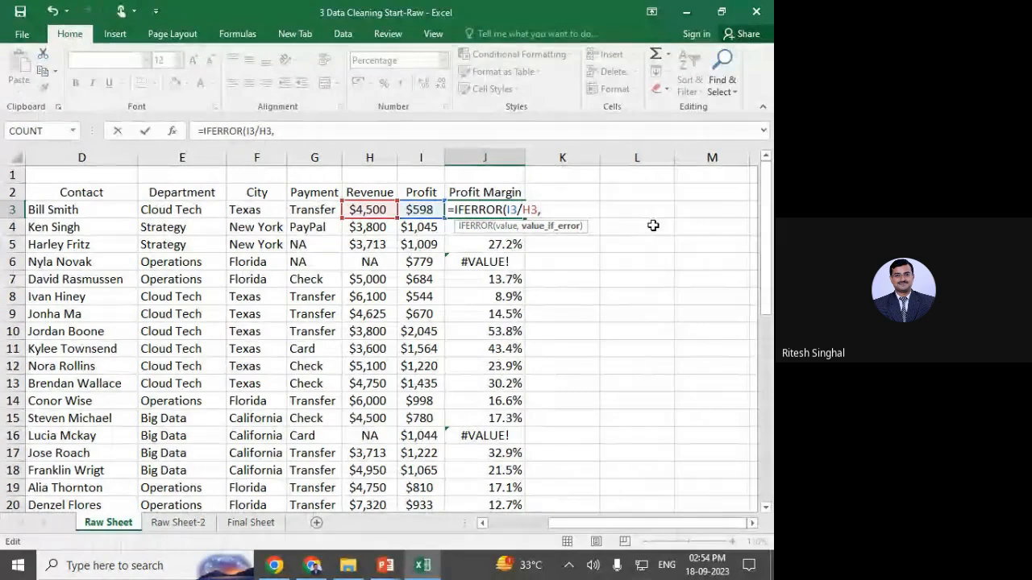
type("\"NA\")")
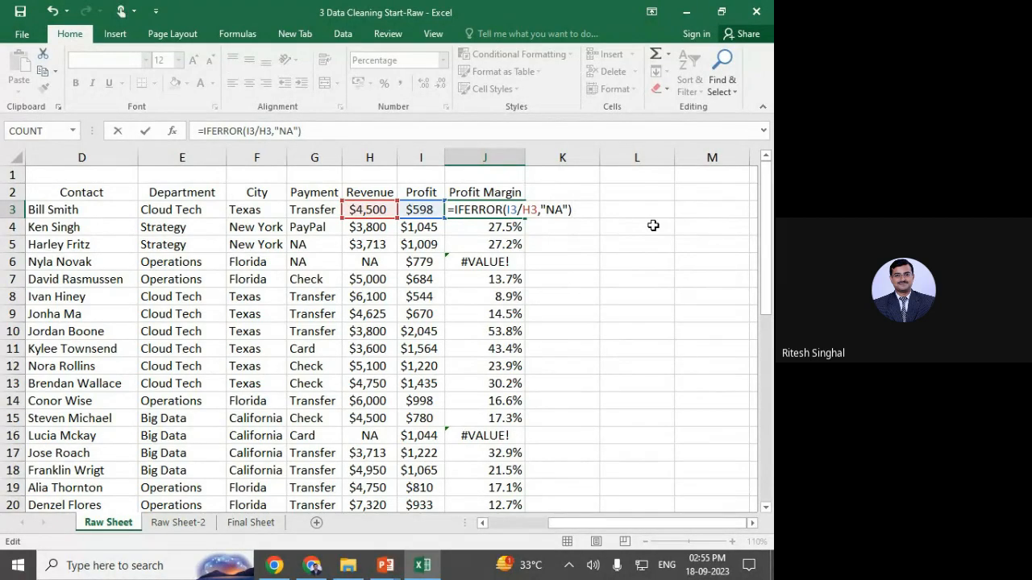
key("Return")
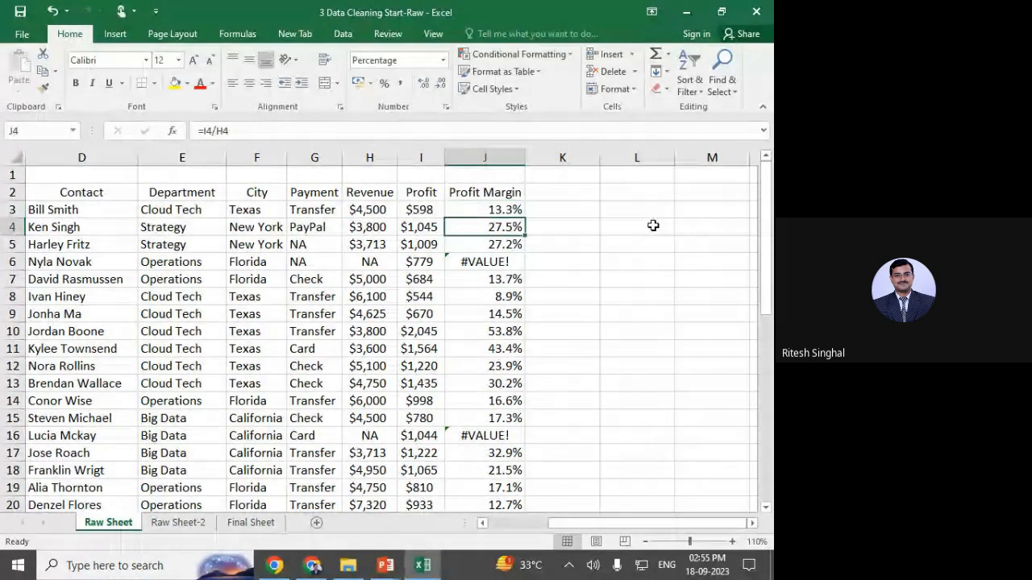
Copy the J3 formula down the whole Profit Margin column and centre the column's values.
left_click(516, 208)
double_click(525, 217)
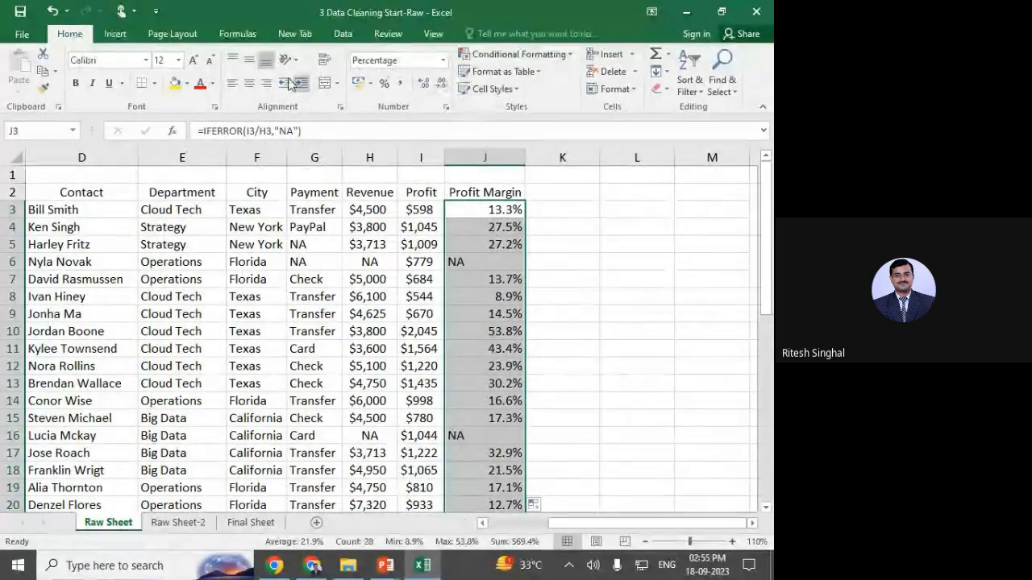
left_click(249, 83)
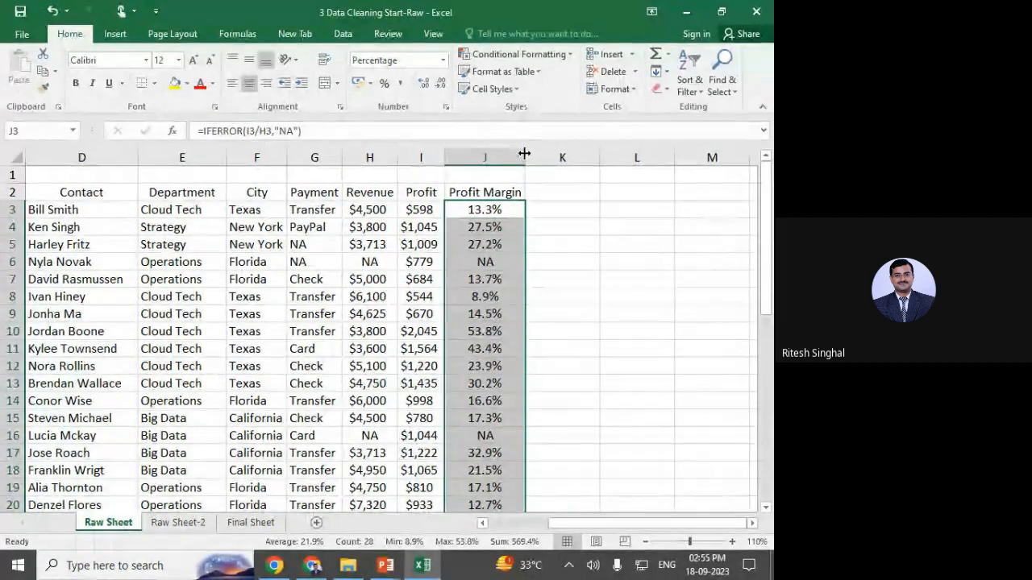
left_click(516, 297)
left_click(494, 259)
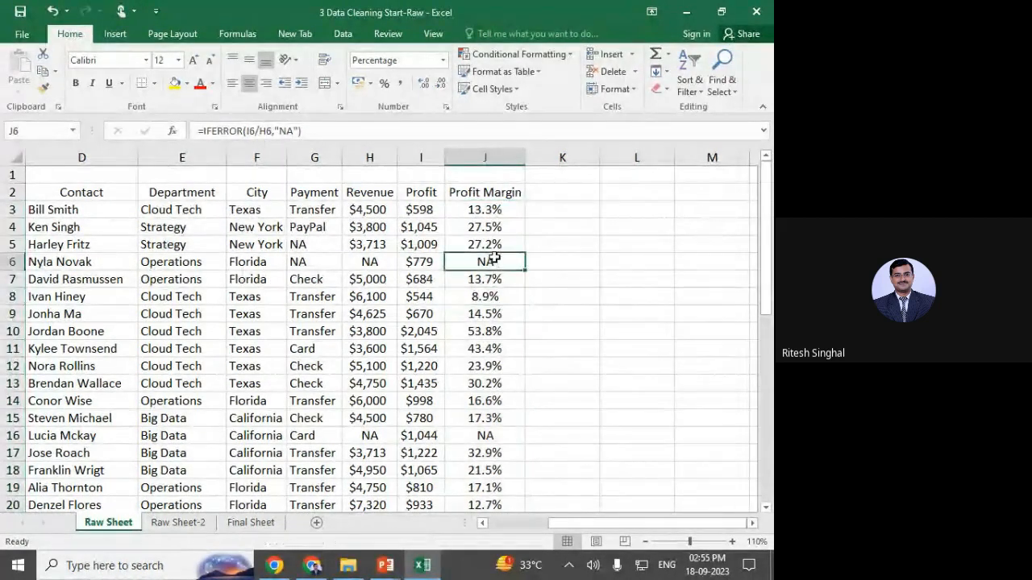
scroll(485, 424, "down", 1)
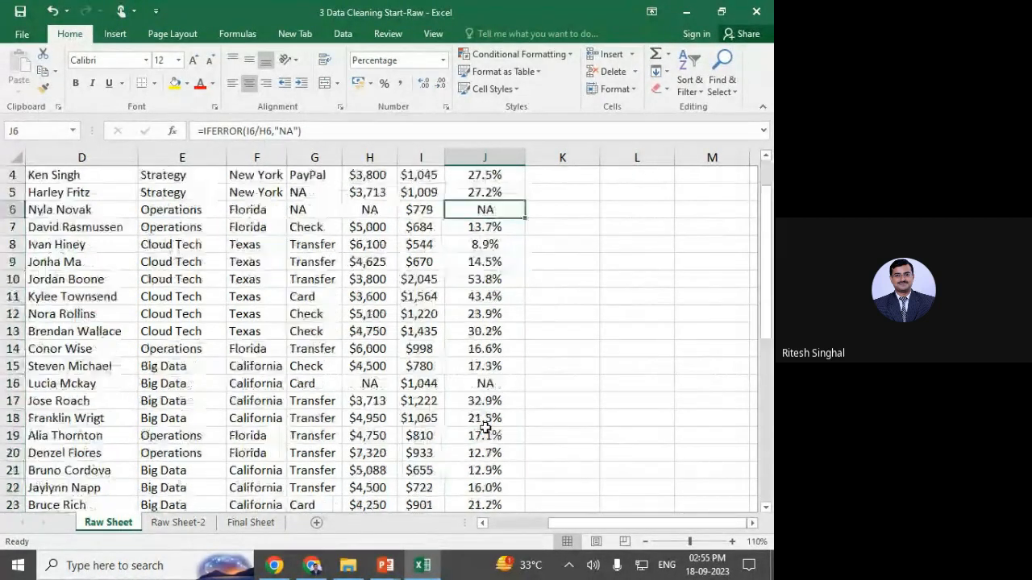
left_click(527, 528)
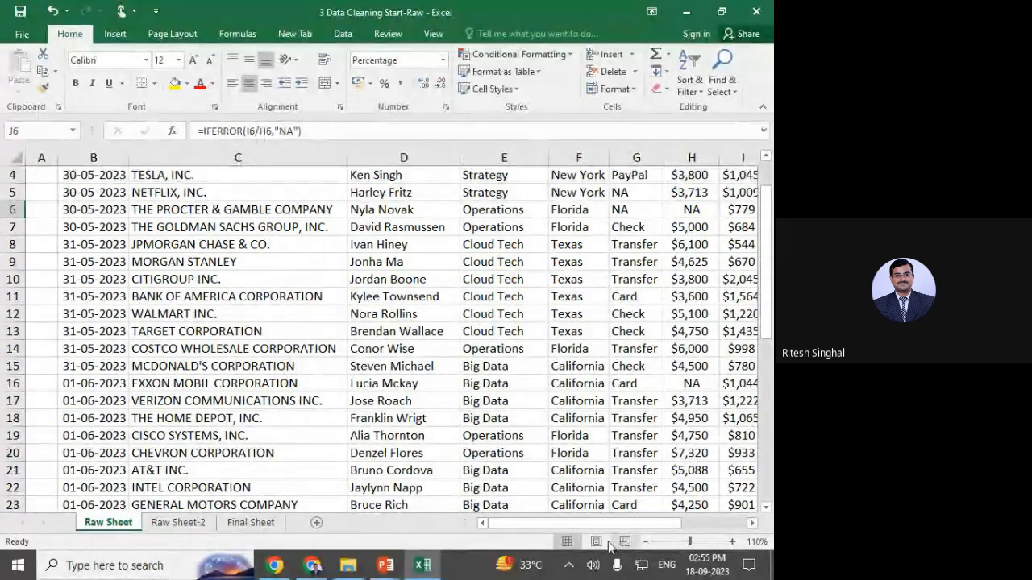
Convert the whole sales data range B2:J30 into a table with headers.
left_click(645, 542)
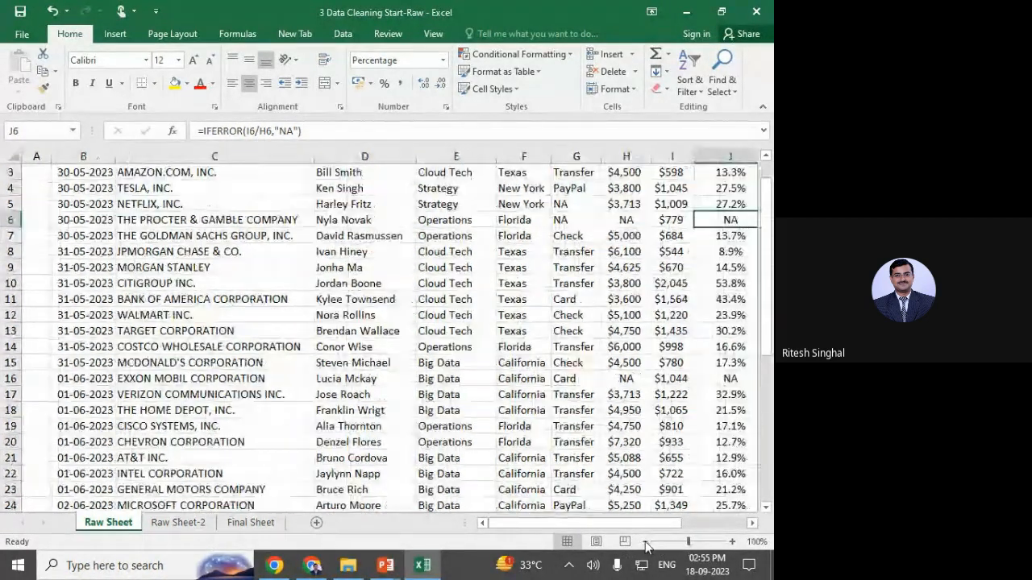
left_click(310, 363)
key("ctrl+a")
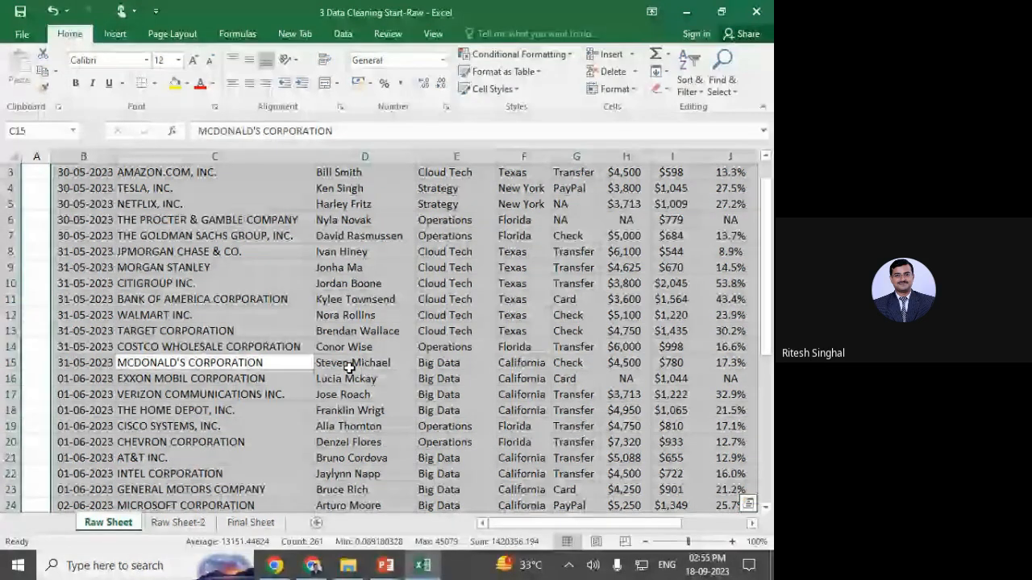
key("ctrl+t")
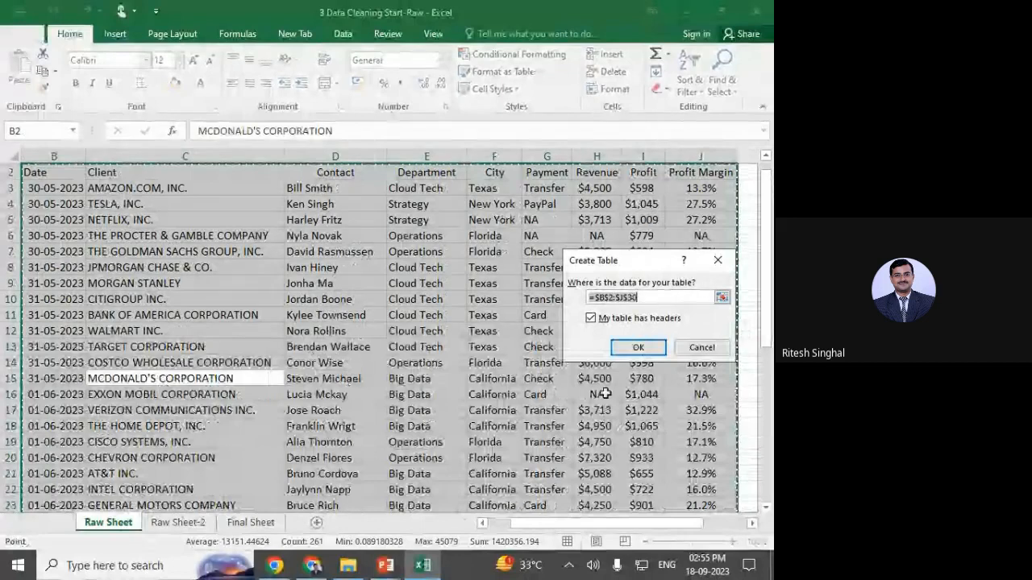
left_click(637, 347)
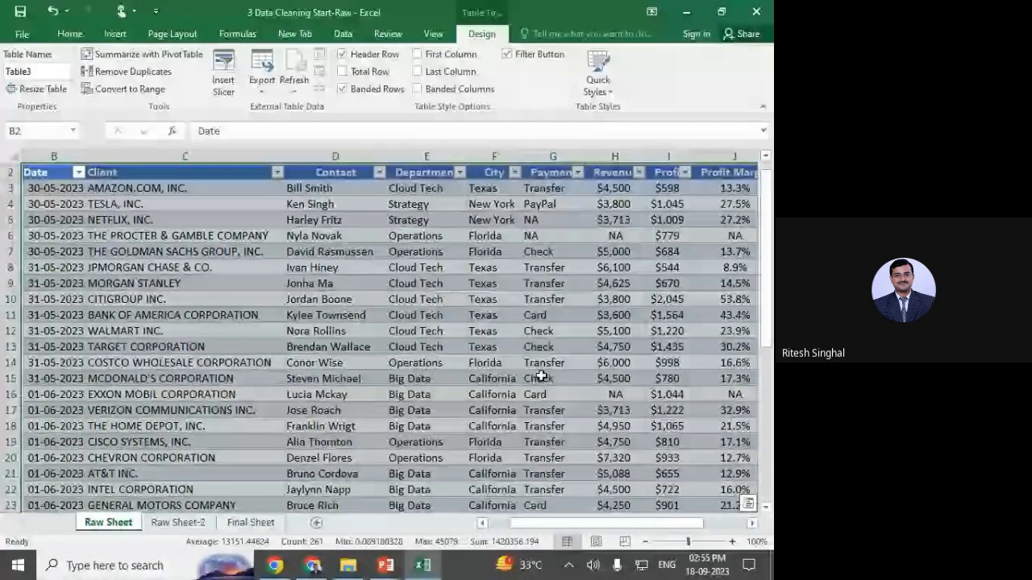
scroll(542, 376, "up", 1)
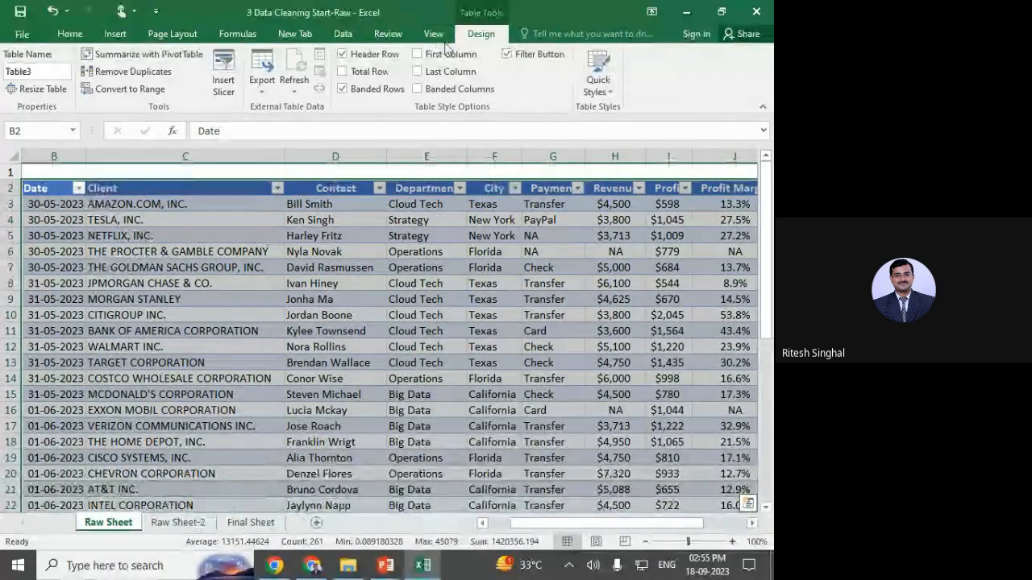
left_click(81, 33)
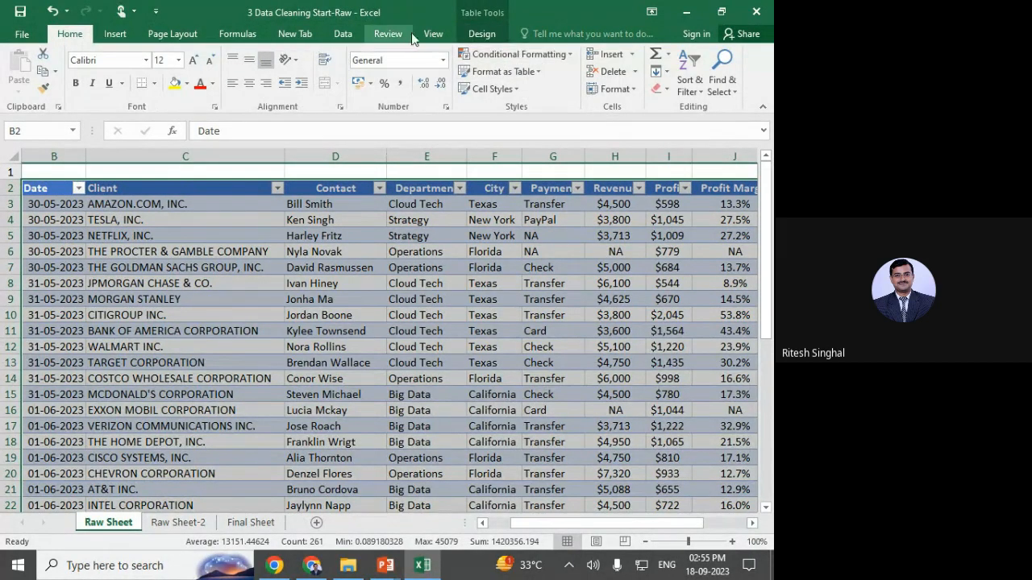
left_click(432, 33)
left_click(471, 36)
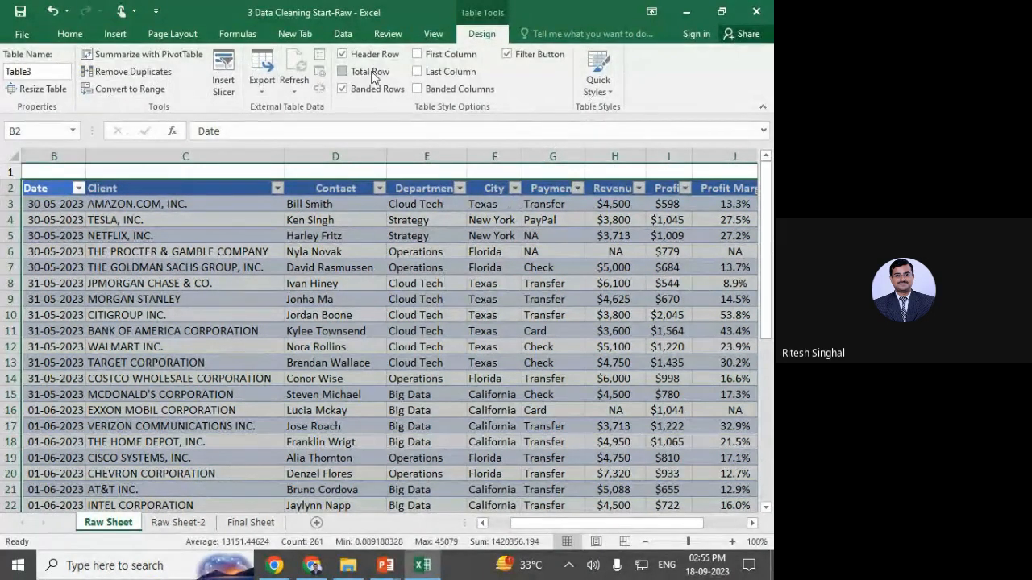
left_click(377, 34)
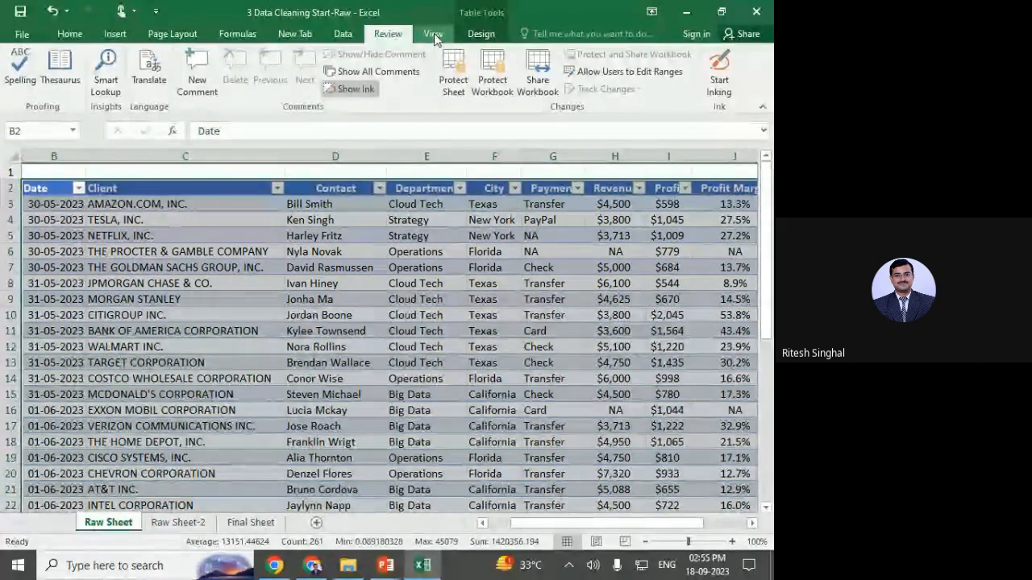
left_click(434, 34)
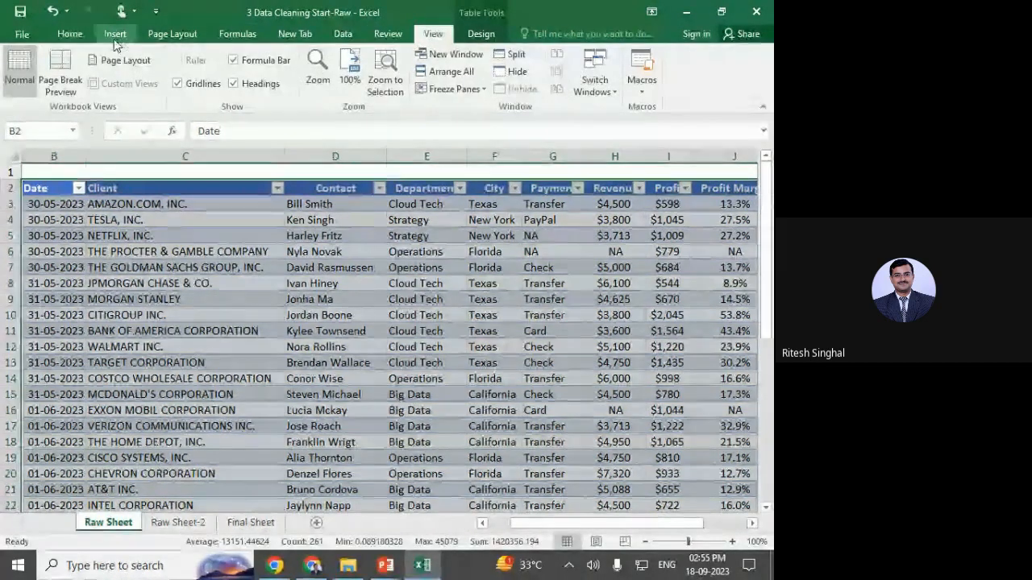
left_click(71, 33)
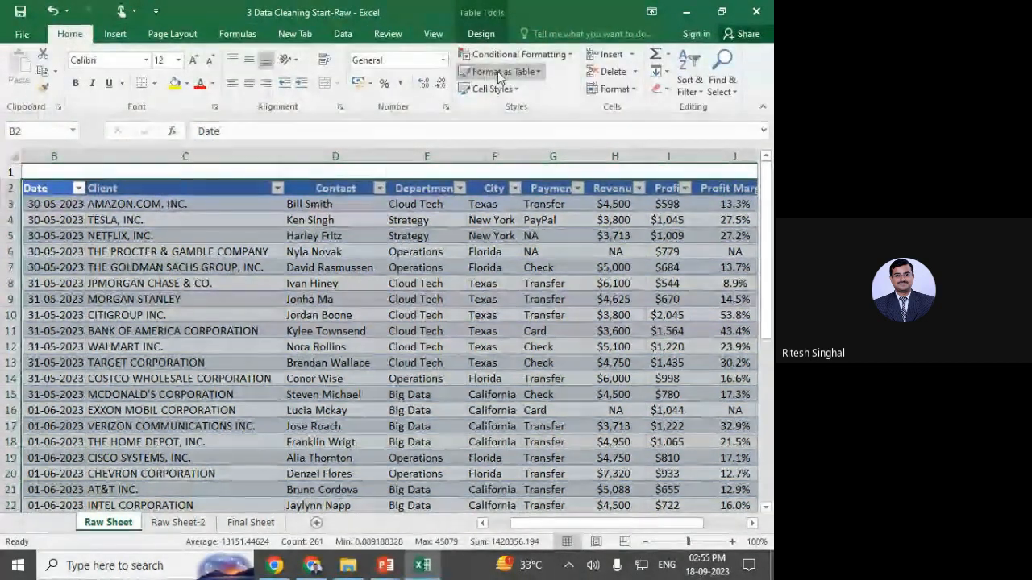
Apply the orange banded style from the last row of the Medium table styles to the sales table.
left_click(481, 34)
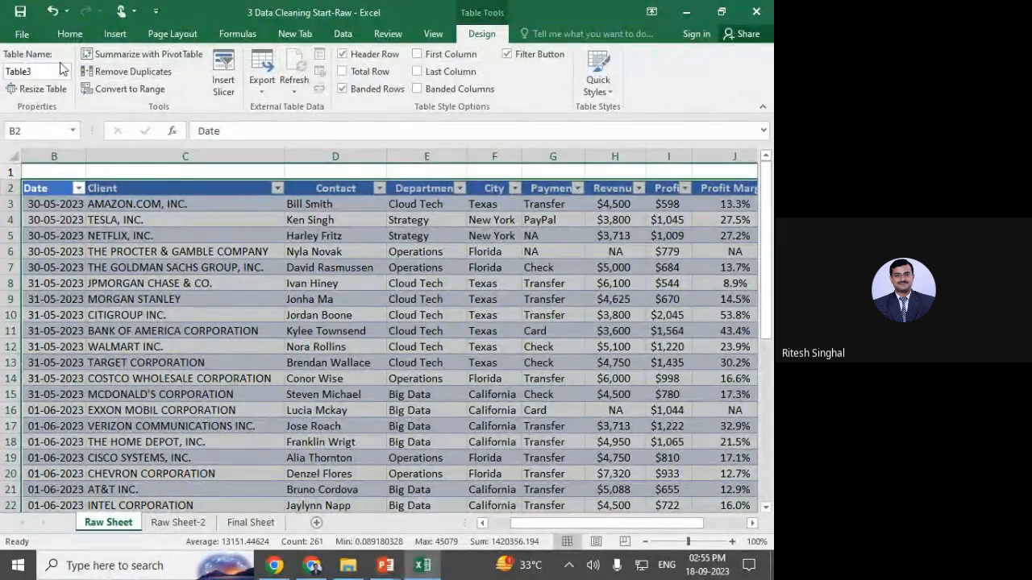
left_click(597, 84)
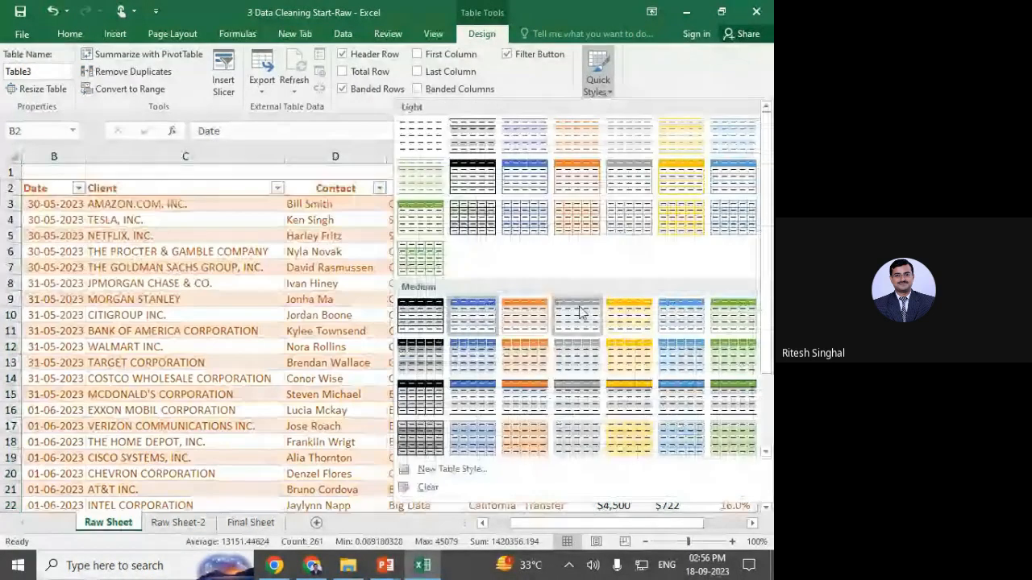
left_click(528, 435)
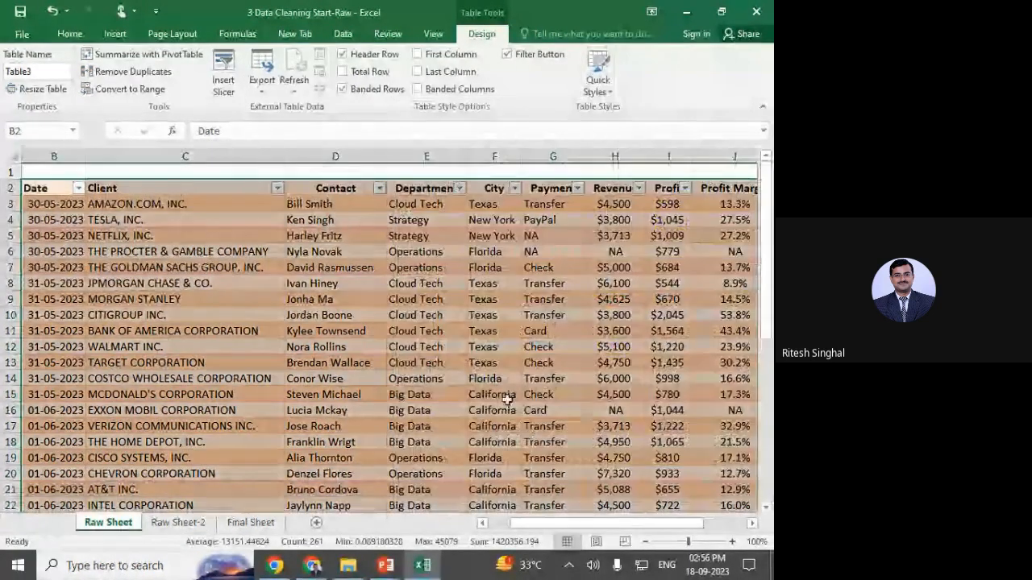
left_click(483, 331)
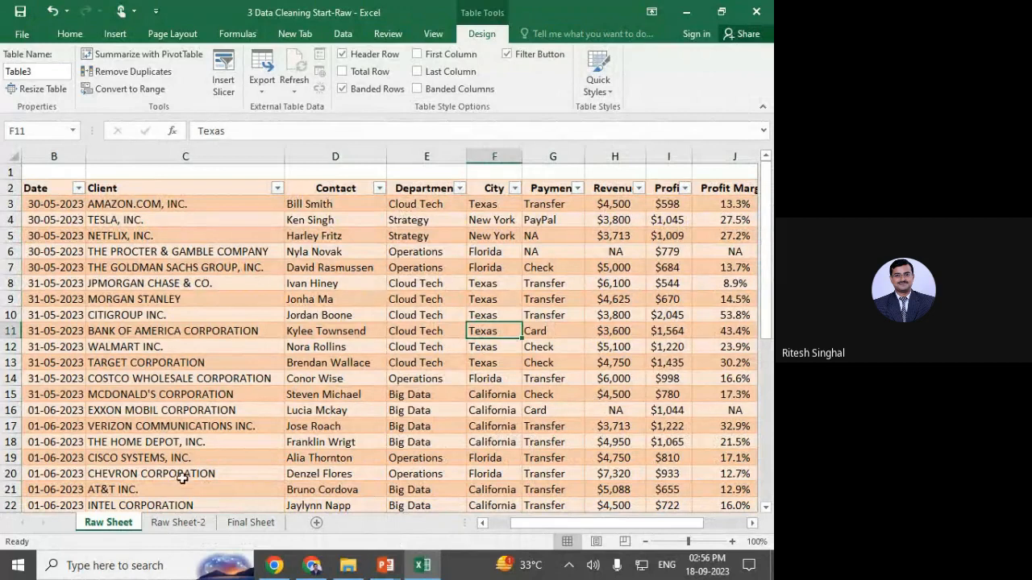
scroll(220, 457, "down", 1)
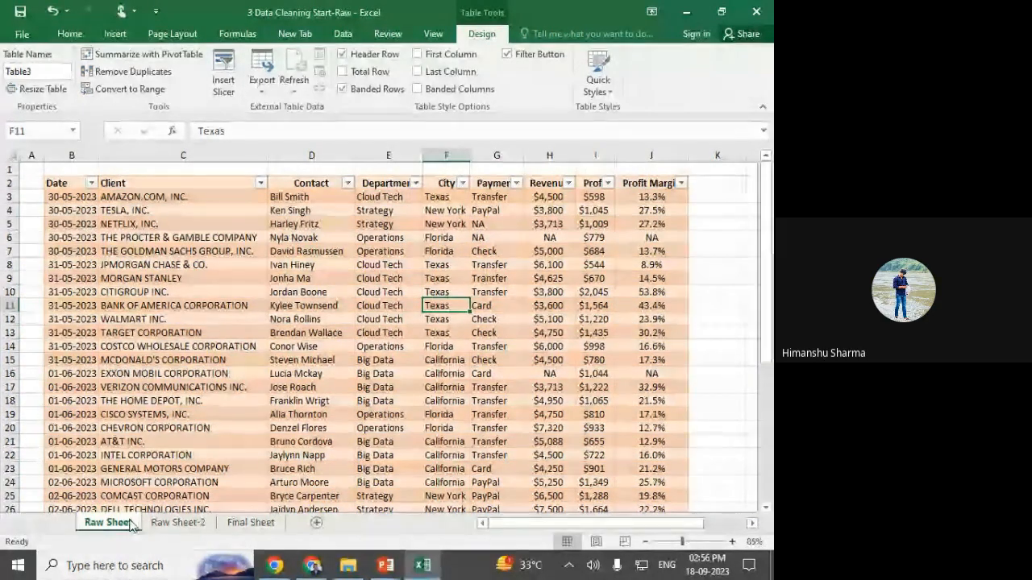
Examine the uncleaned data on Raw Sheet-2, including its Client, Contact and Department columns.
left_click(164, 523)
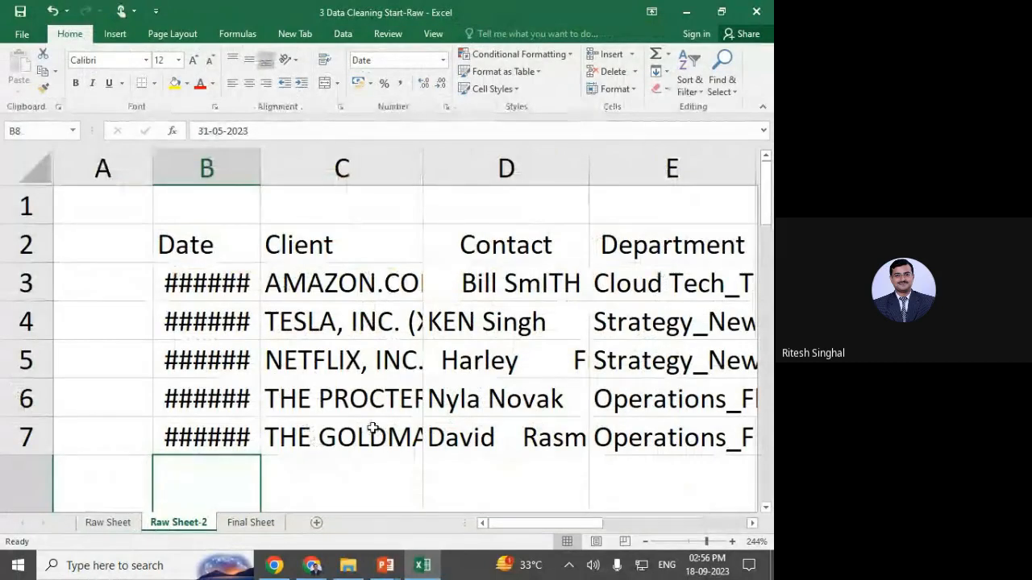
scroll(375, 428, "down", 3)
scroll(375, 428, "down", 3)
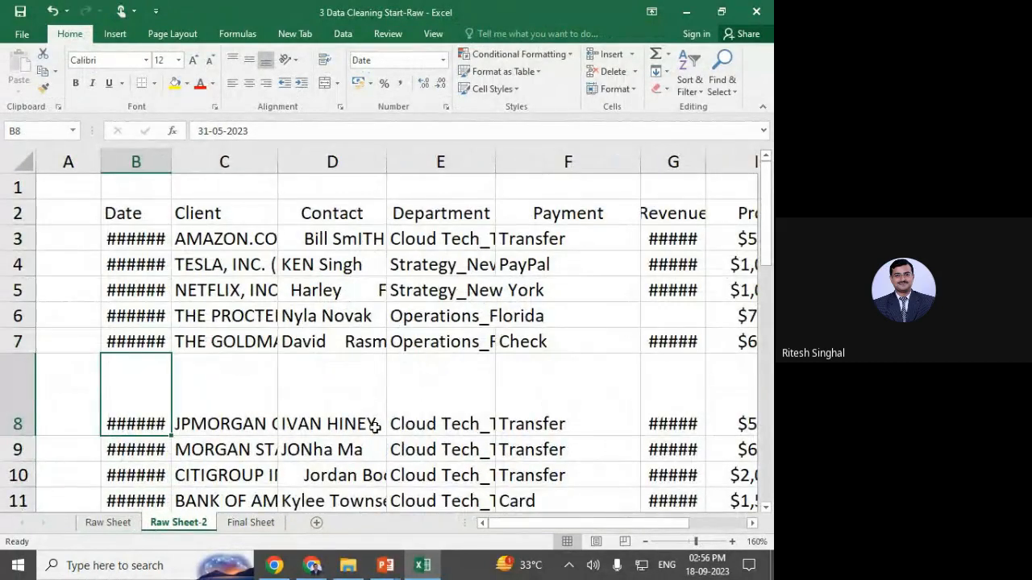
scroll(375, 428, "down", 1)
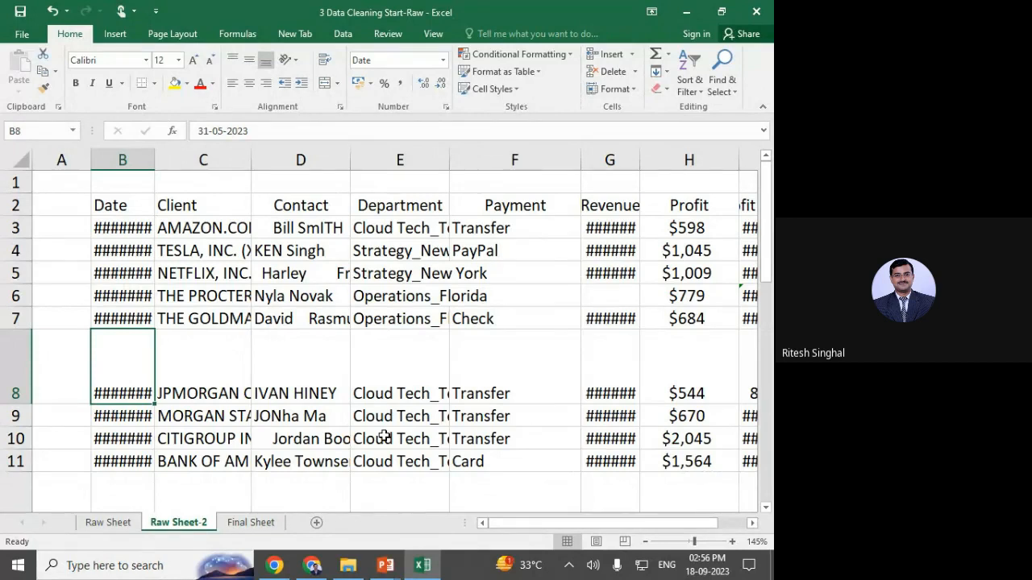
key("alt+Tab")
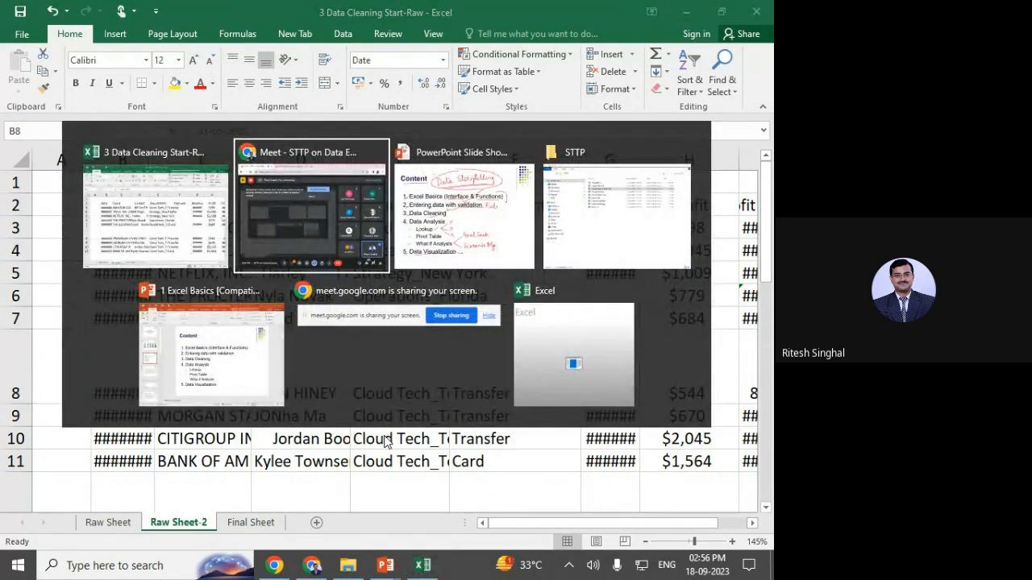
key("alt+Tab")
key("alt+Tab")
key("alt+Tab")
key("alt+Tab")
key("alt+Tab")
key("alt+Tab")
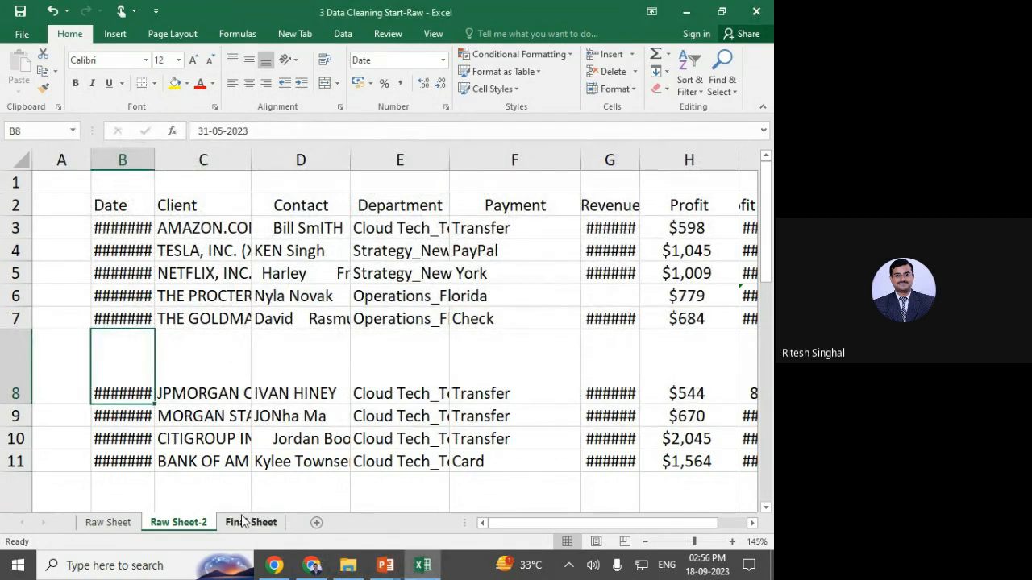
Return to the cleaned table on Raw Sheet and select the AT&T Revenue value in H21.
left_click(117, 524)
left_click(446, 441)
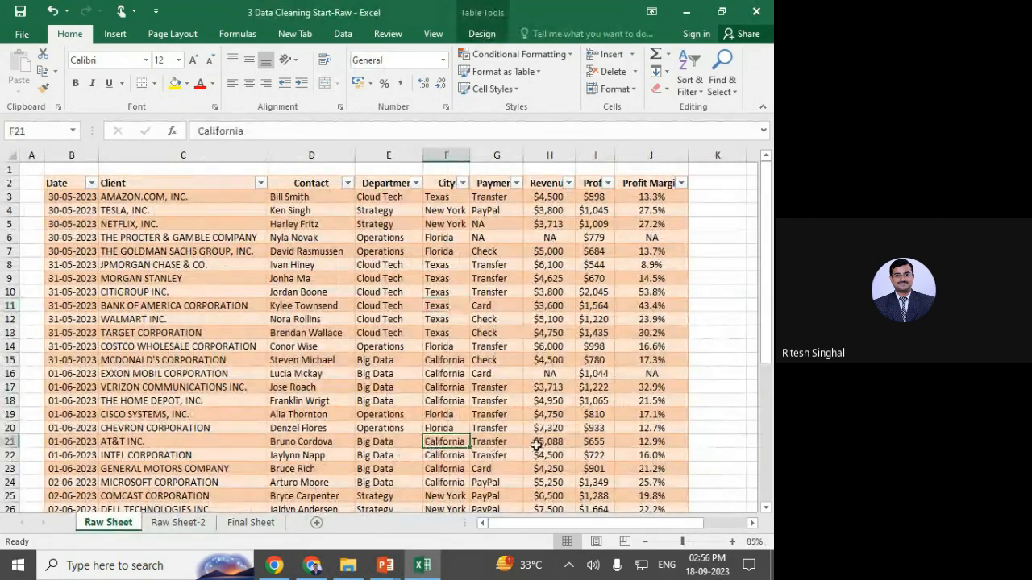
left_click(539, 443)
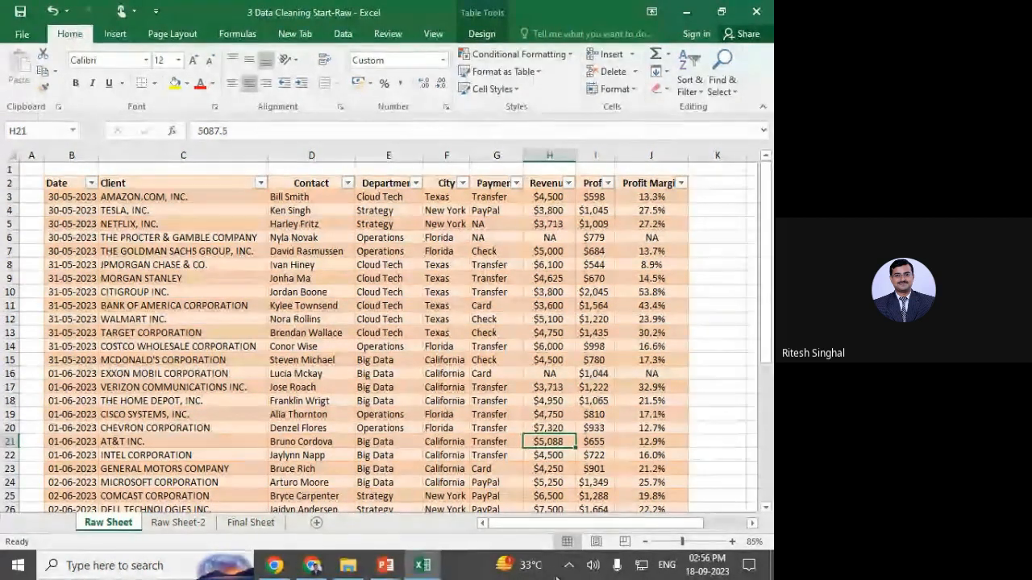
Switch to the PowerPoint slide show and ink check marks beside Excel Basics, Entering data with validation, and Data Cleaning.
mouse_move(384, 567)
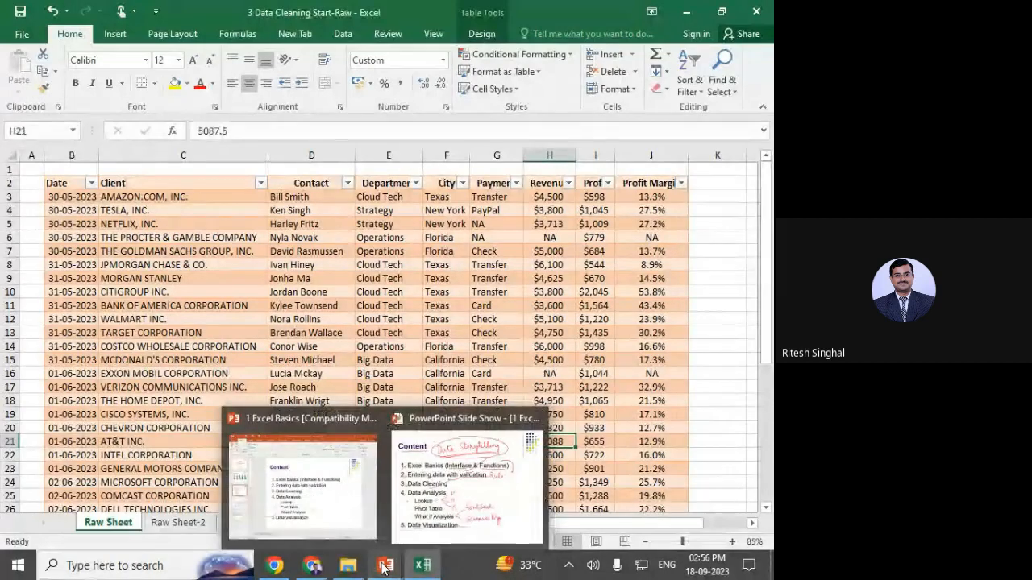
left_click(467, 483)
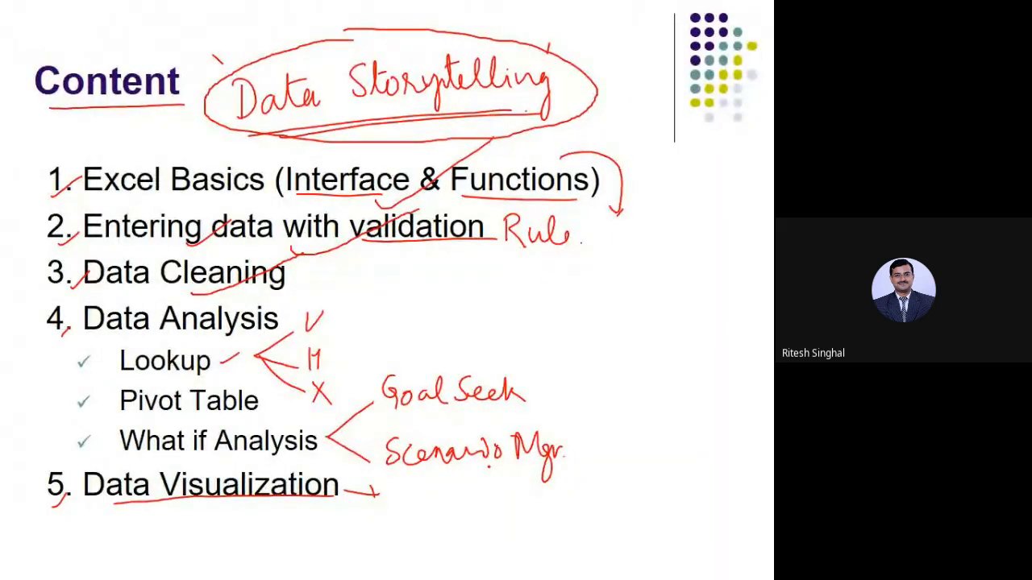
left_click_drag(603, 189, 675, 165)
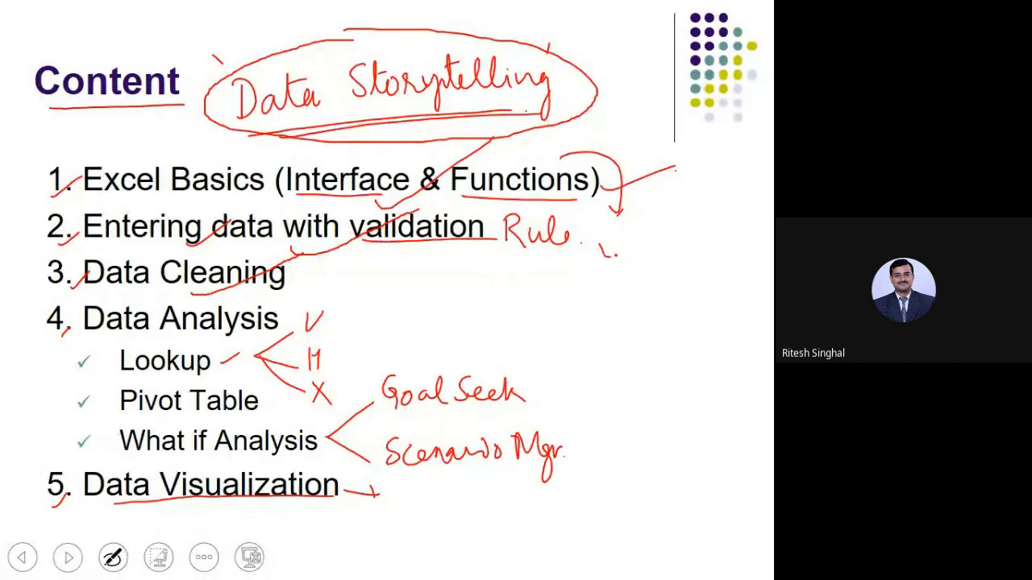
left_click_drag(613, 254, 677, 232)
left_click_drag(323, 286, 382, 262)
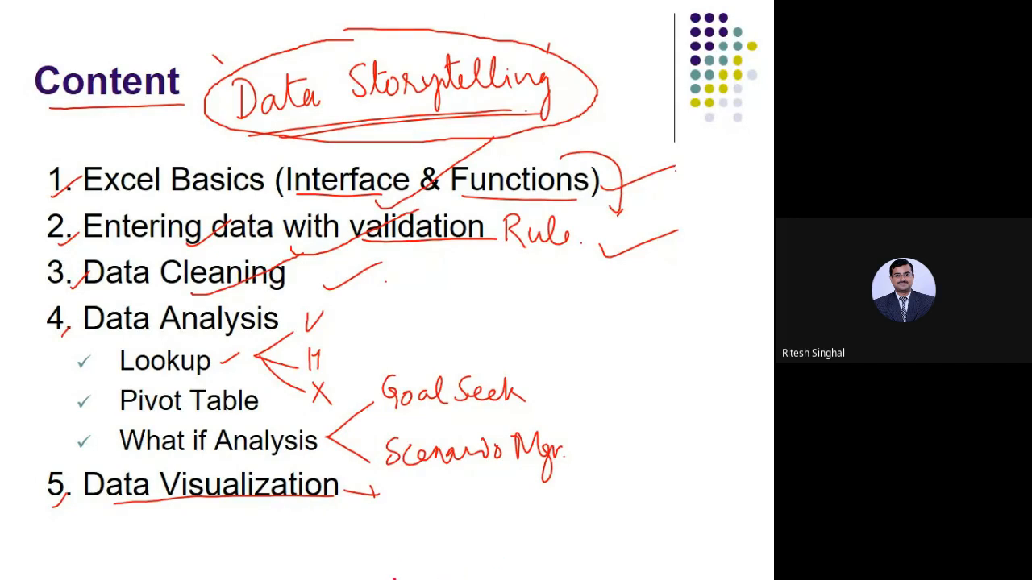
Switch back to the 3 Data Cleaning Start-Raw workbook in Excel and close it, saving the changes.
key("alt+Tab")
key("alt+Tab")
key("alt+Tab")
key("alt+Tab")
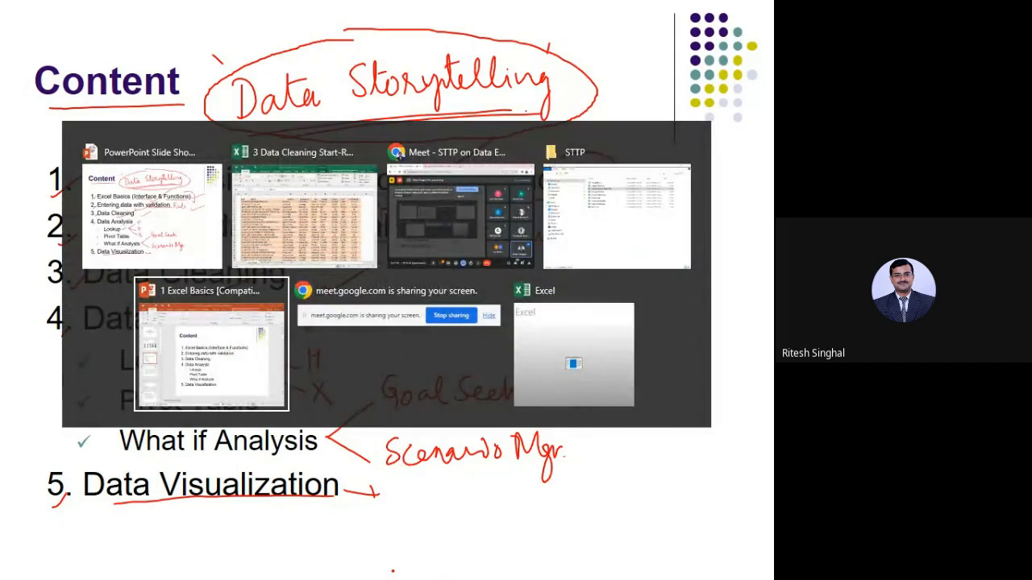
key("alt+Tab")
key("alt+Tab")
key("alt+Tab")
key("alt+Tab")
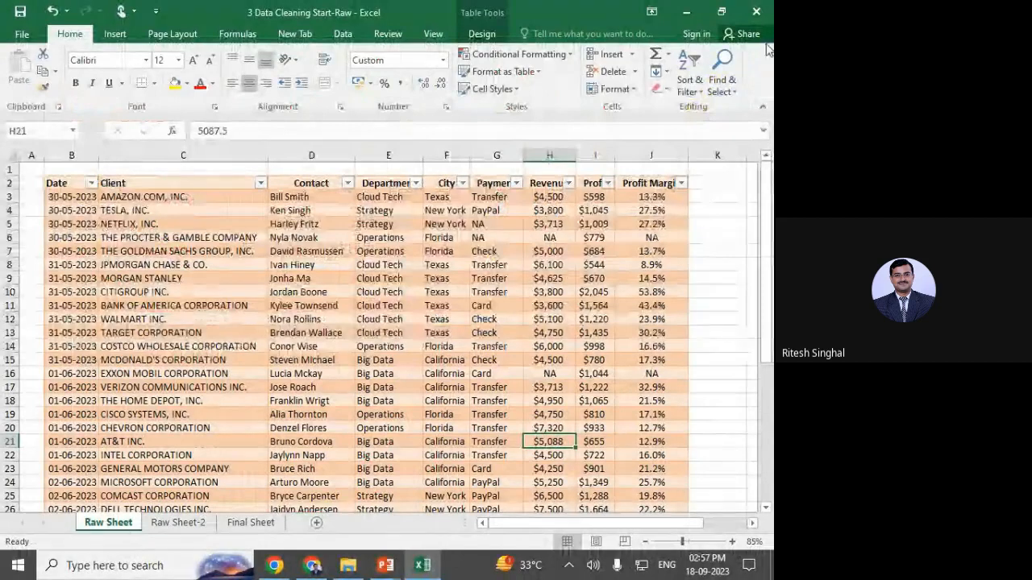
left_click(755, 11)
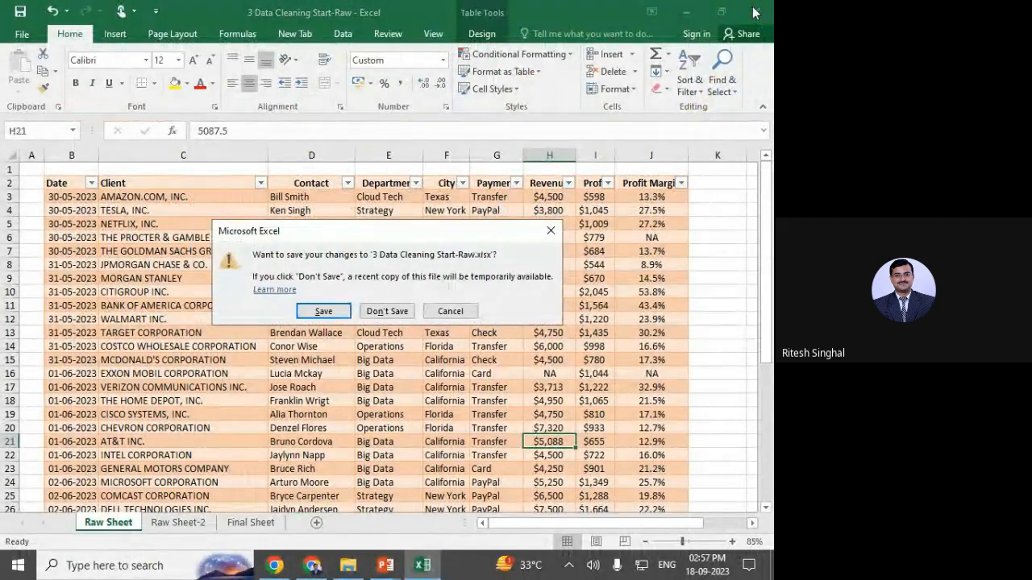
left_click(551, 229)
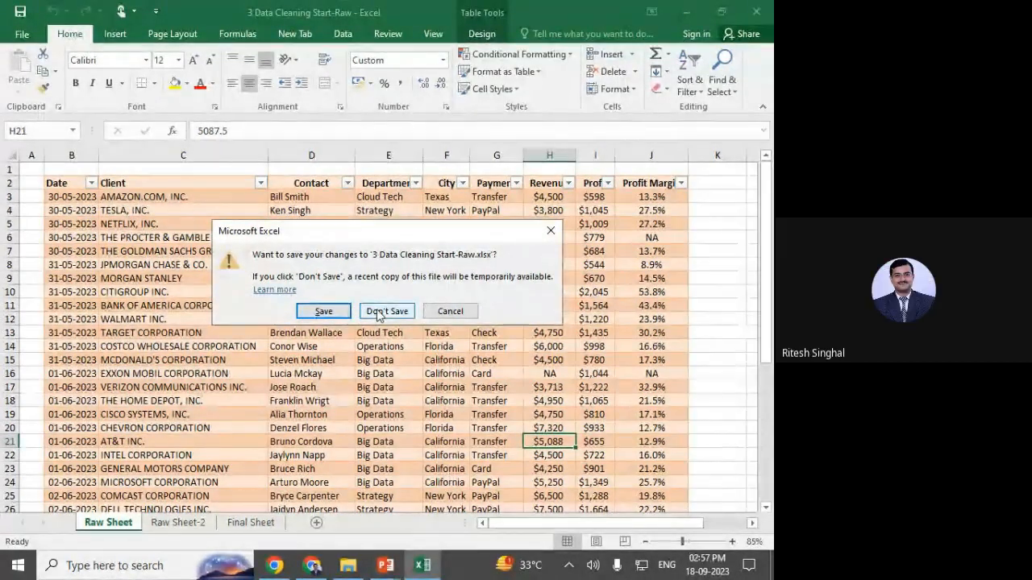
left_click(346, 312)
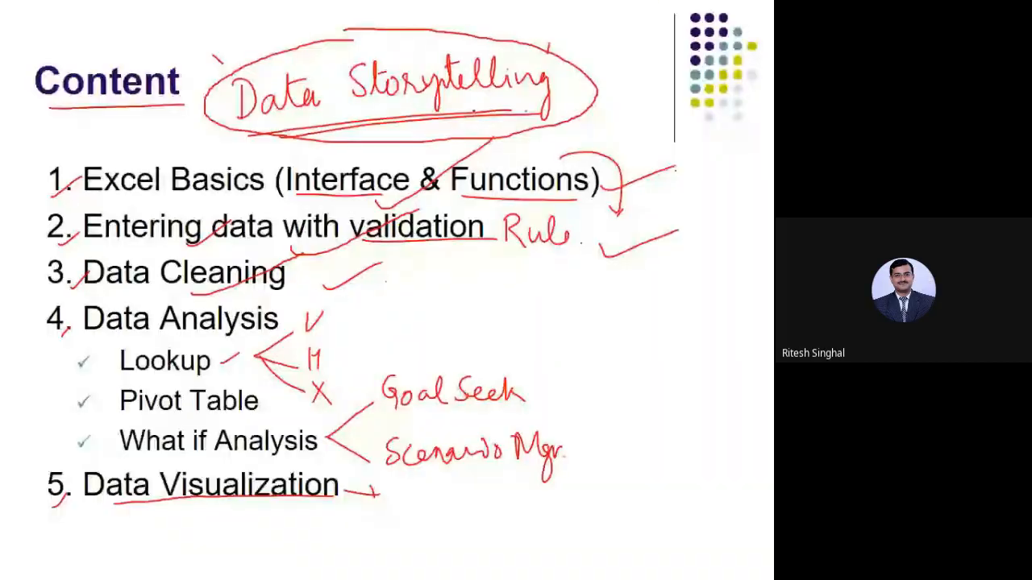
Switch to the STTP folder in File Explorer and open the 5 Pivot-Tables-Raw workbook in Excel.
key("alt+Tab")
key("alt+Tab")
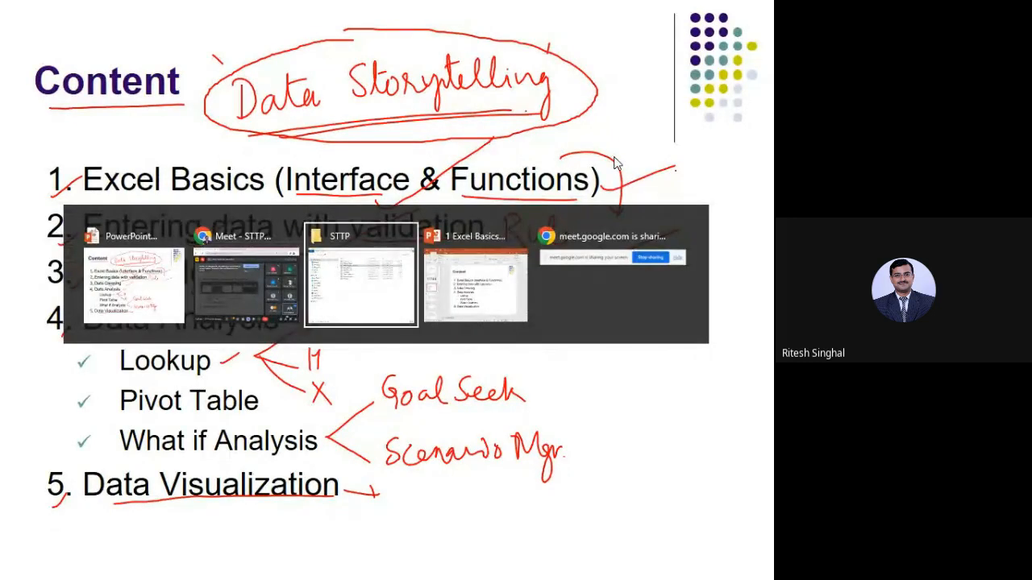
left_click(278, 149)
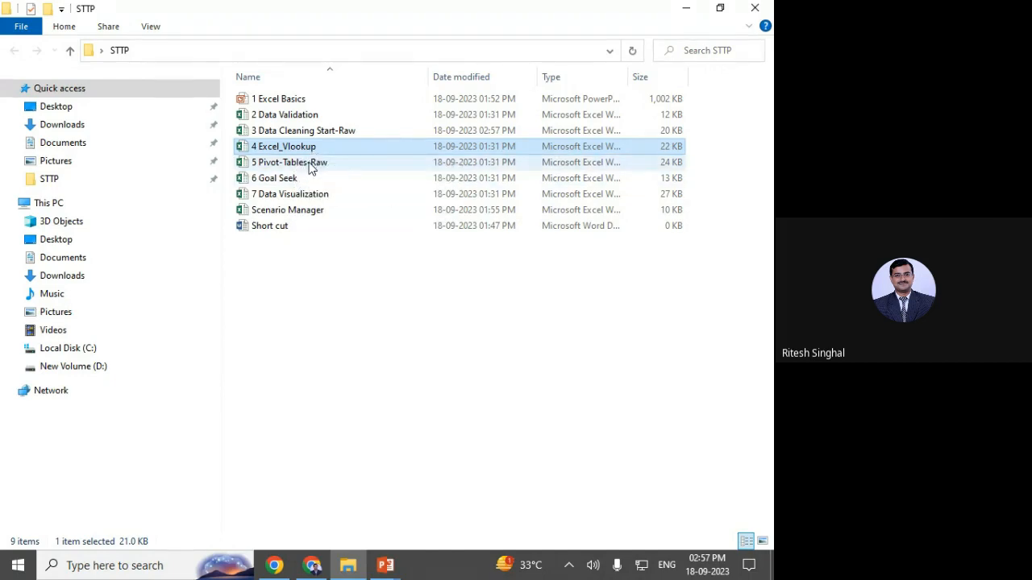
left_click(311, 164)
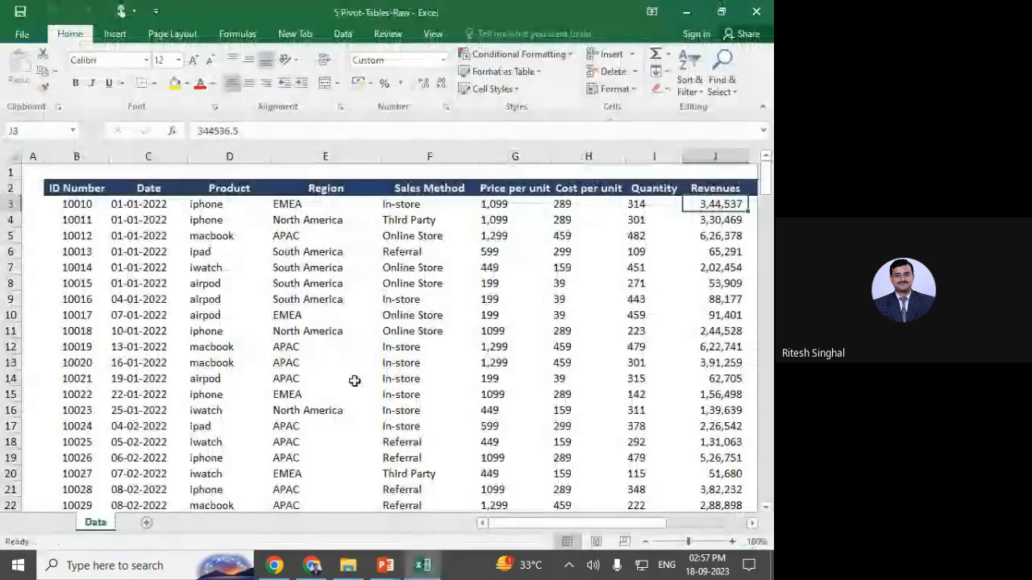
scroll(384, 389, "down", 1, "ctrl")
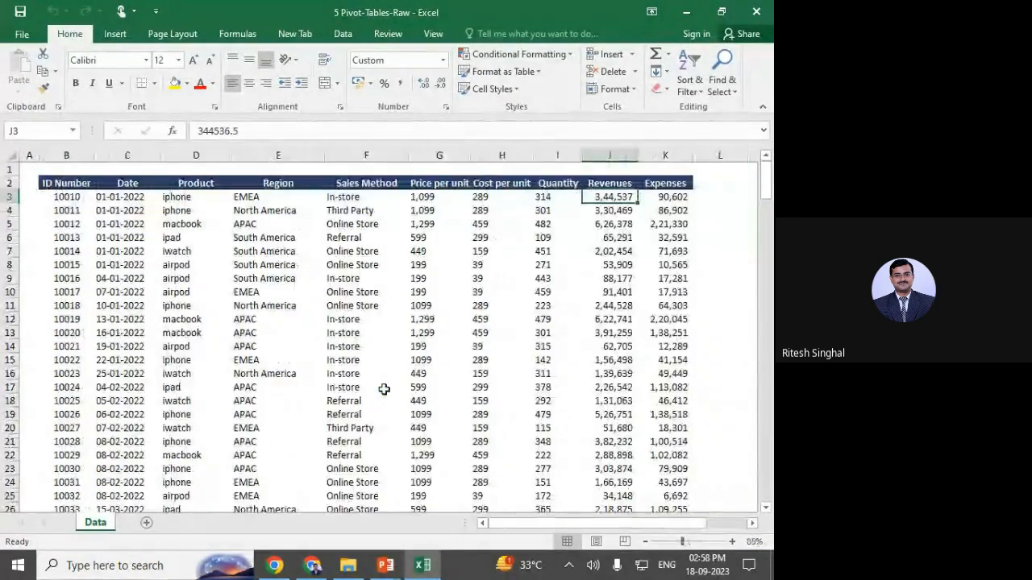
Convert the whole sales data range B2:K201 on the Data sheet into a table with headers.
left_click(364, 389)
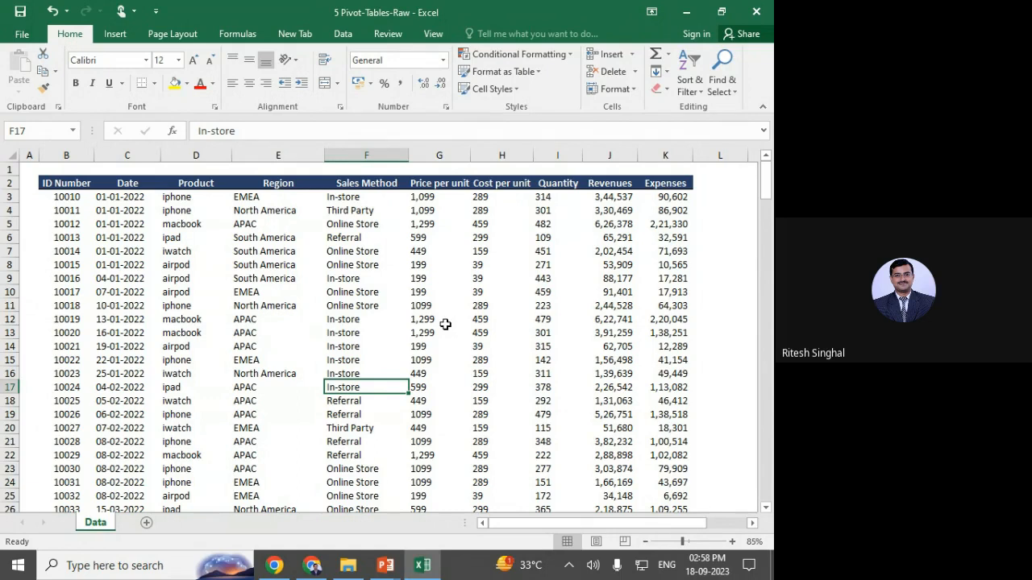
left_click(369, 345)
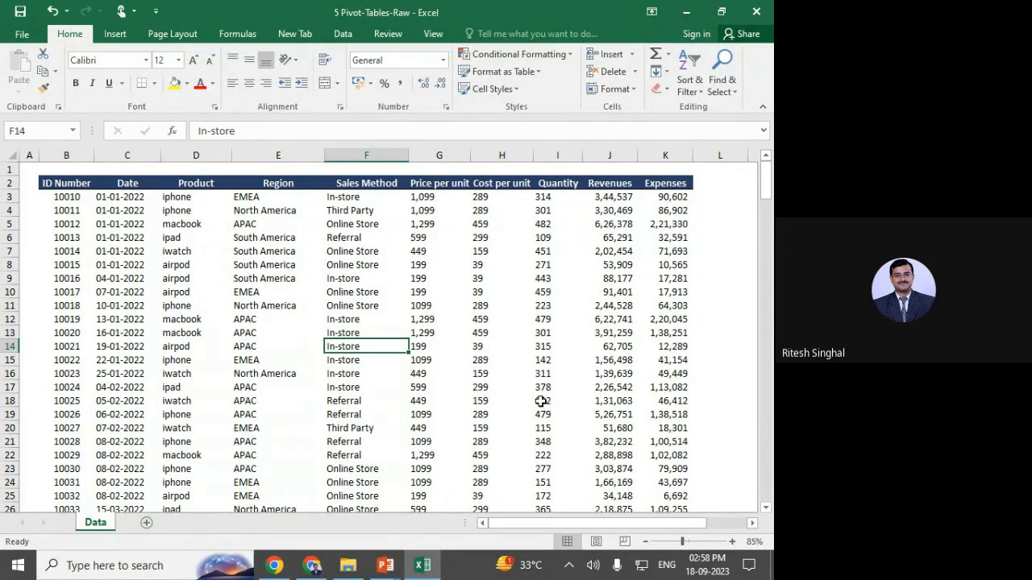
left_click(373, 318)
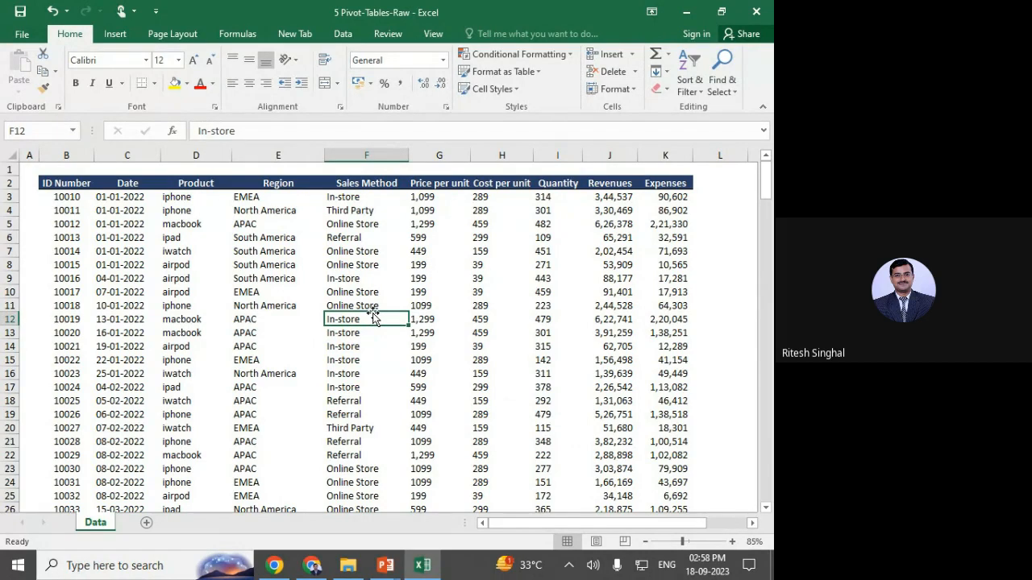
key("ctrl+a")
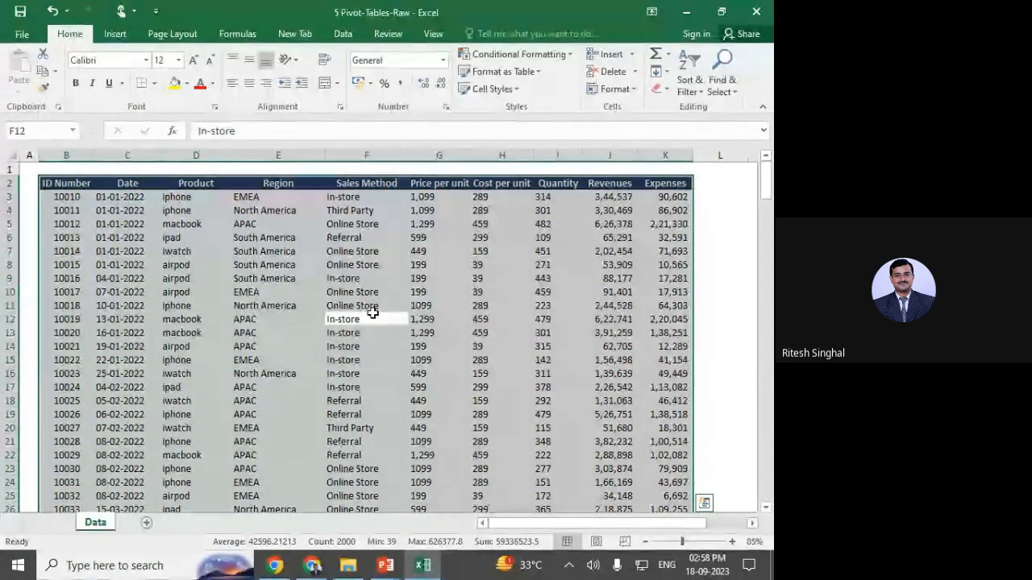
key("ctrl+t")
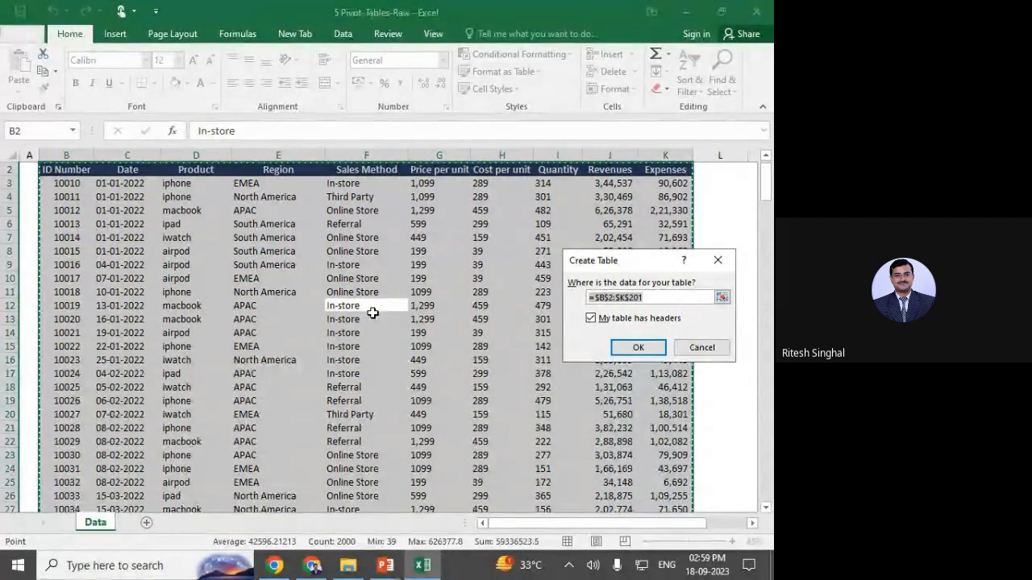
left_click(638, 349)
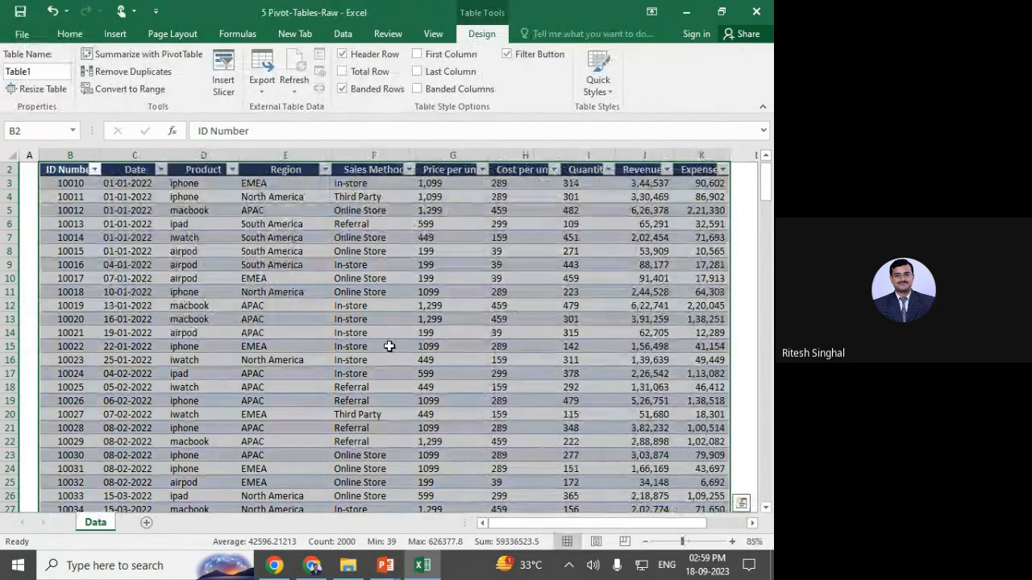
Create a PivotTable from Table1 and place it on a new worksheet.
left_click(389, 346)
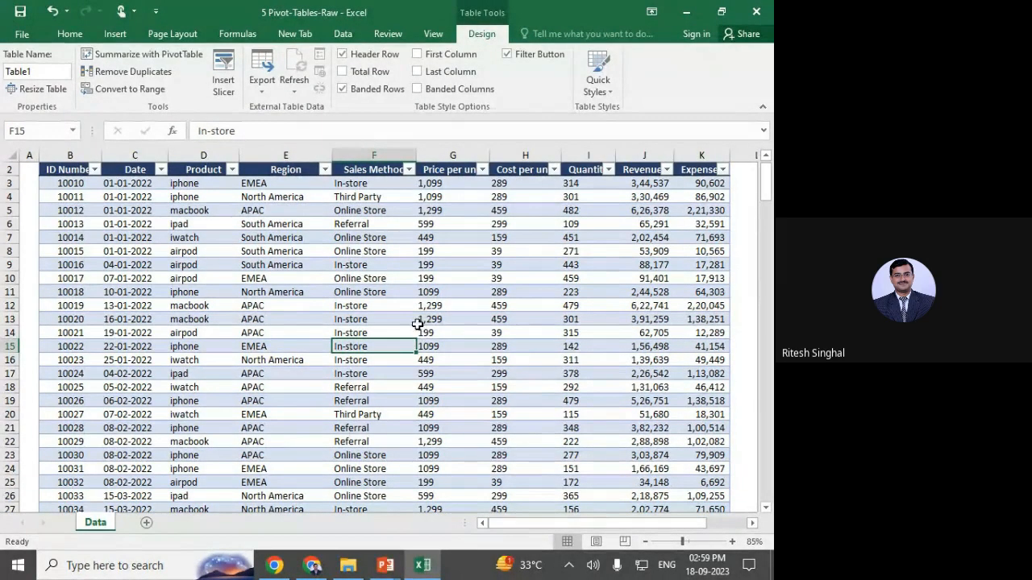
left_click(113, 37)
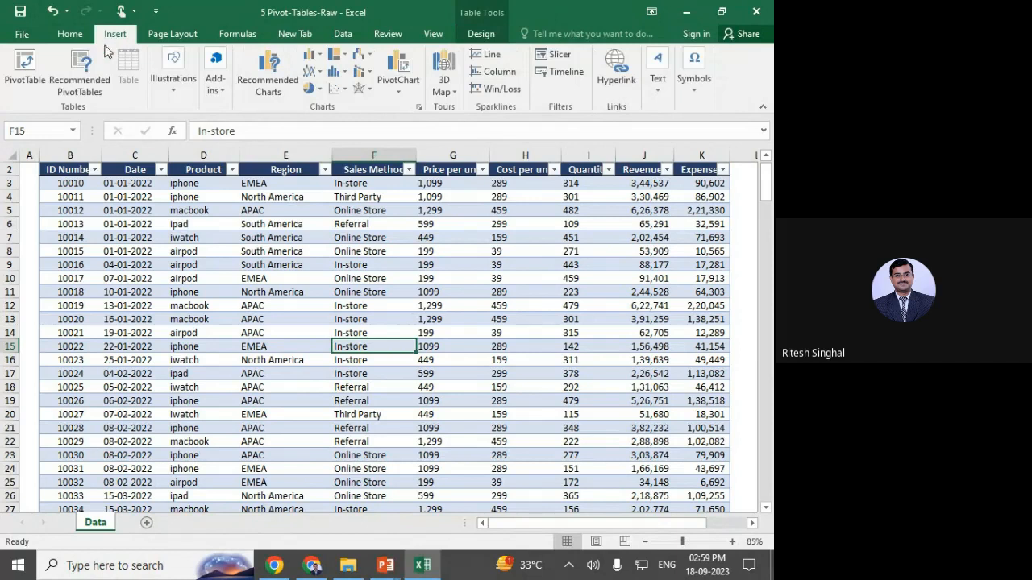
left_click(27, 86)
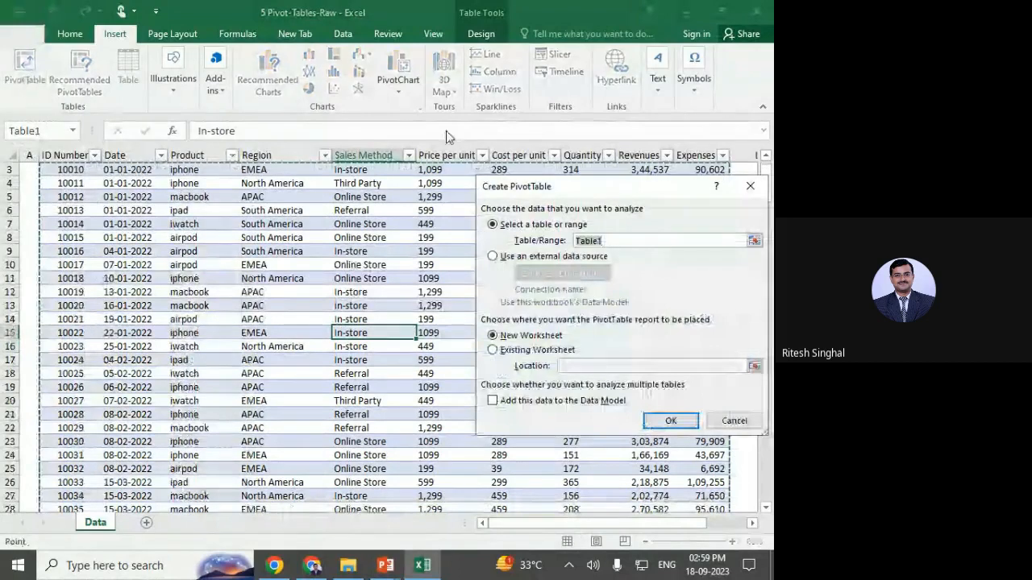
left_click_drag(589, 198, 485, 230)
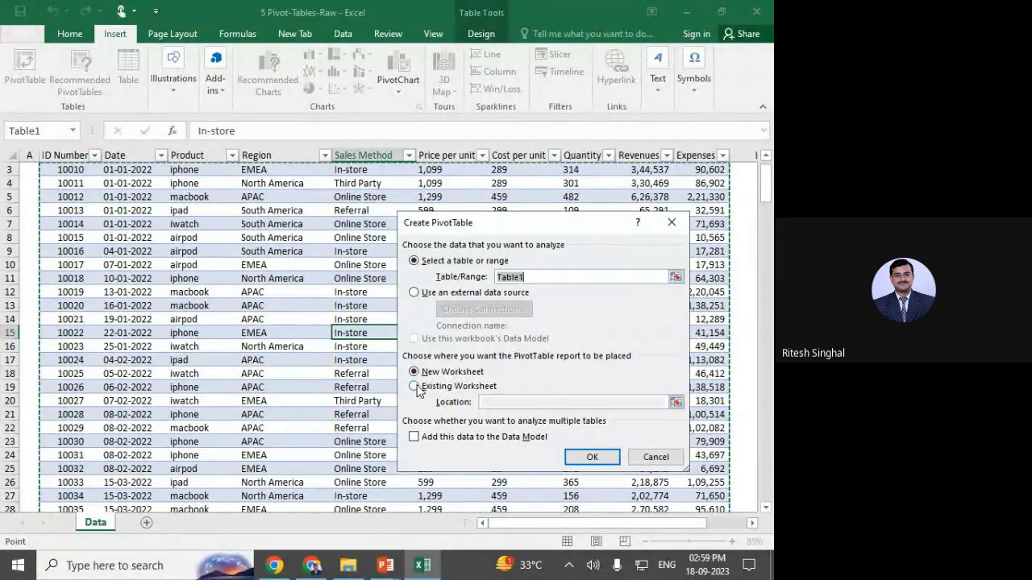
left_click(590, 457)
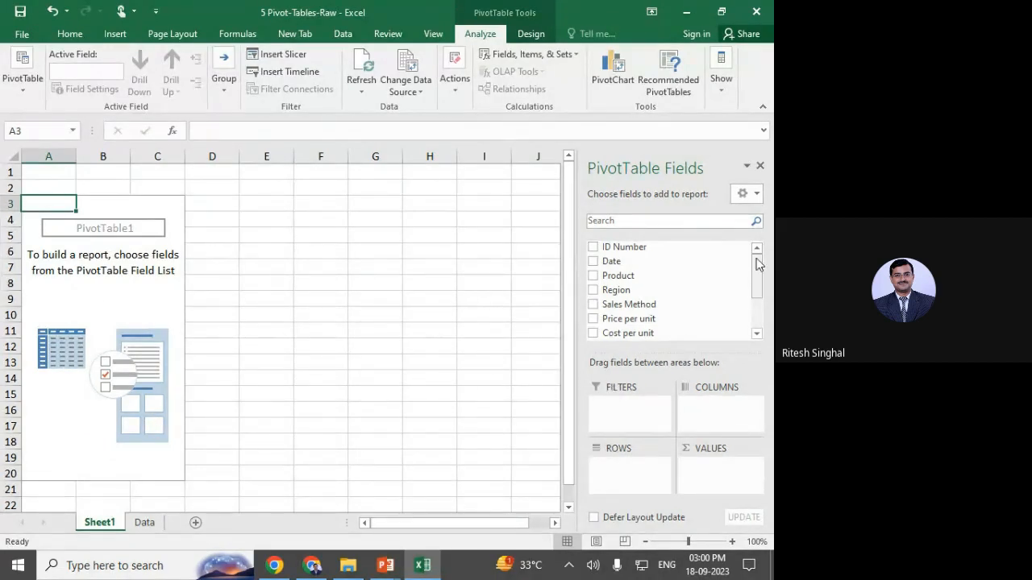
Compare the source table on the Data sheet with the empty PivotTable on Sheet1 and add Revenues as its summed value.
left_click(144, 522)
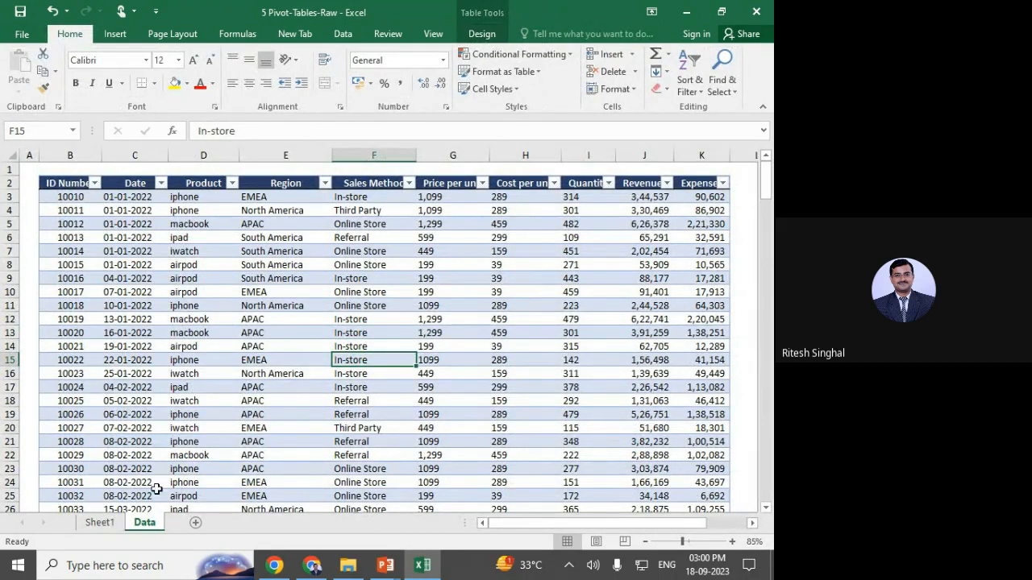
left_click(110, 526)
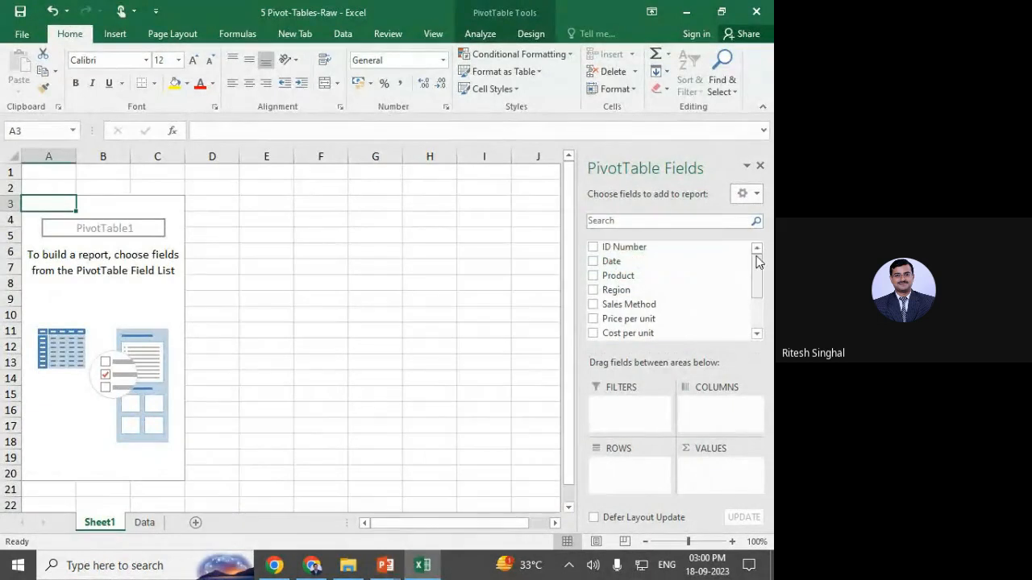
mouse_move(757, 261)
left_mouse_down()
mouse_move(764, 304)
mouse_move(768, 264)
mouse_move(762, 320)
mouse_move(757, 261)
mouse_move(750, 320)
mouse_move(756, 251)
left_mouse_up()
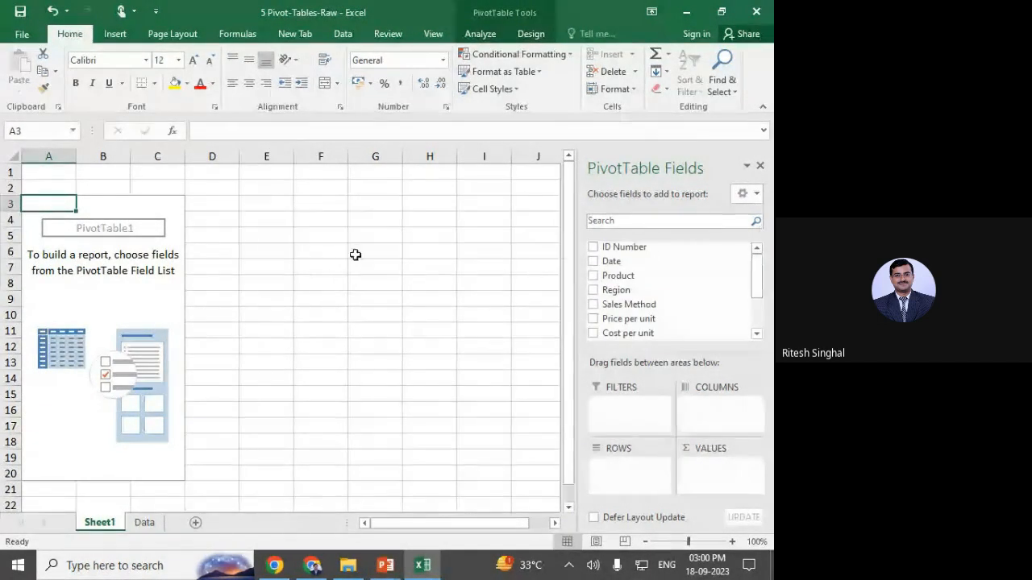
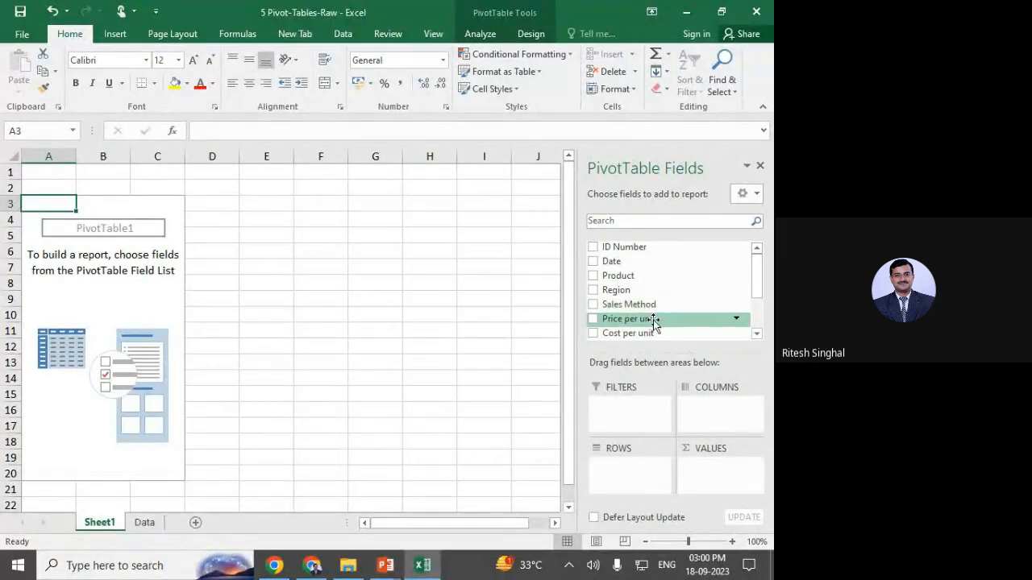
scroll(661, 322, "down", 3)
left_click_drag(760, 296, 719, 477)
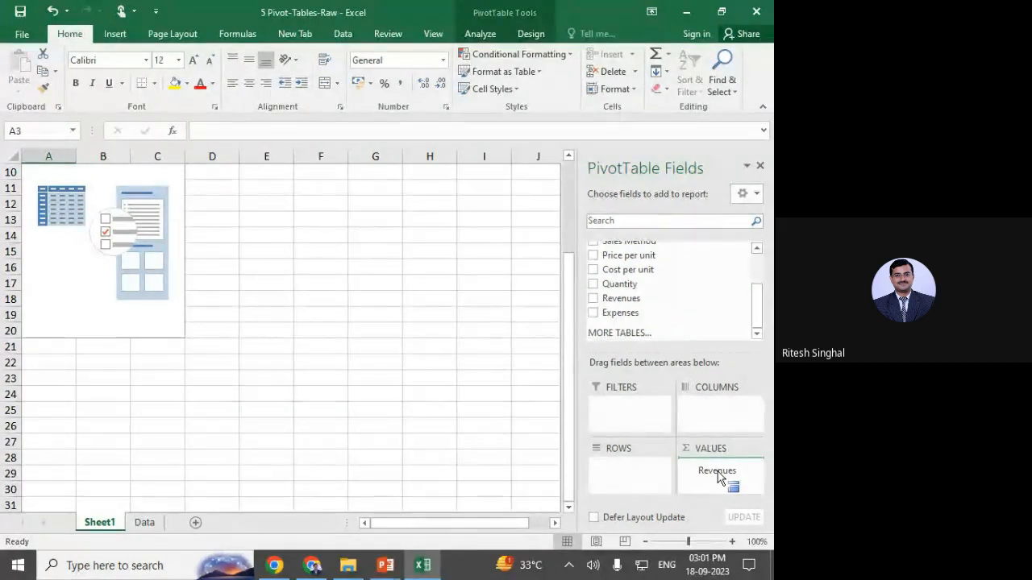
left_click_drag(719, 477, 716, 472)
scroll(328, 419, "up", 3)
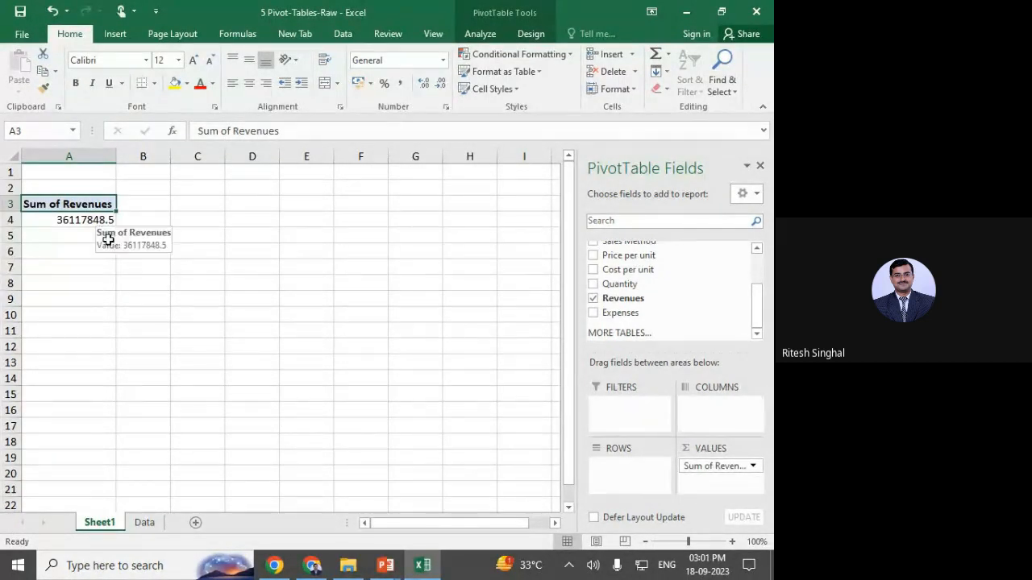
Recheck the source columns on the Data sheet and add Product to the rows of the PivotTable on Sheet1.
left_click(144, 522)
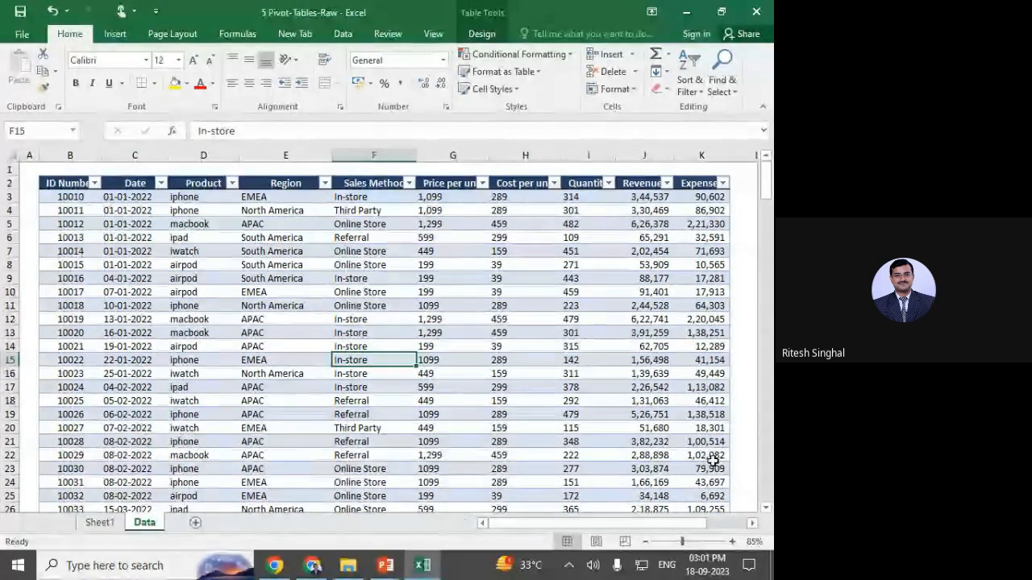
left_click(111, 523)
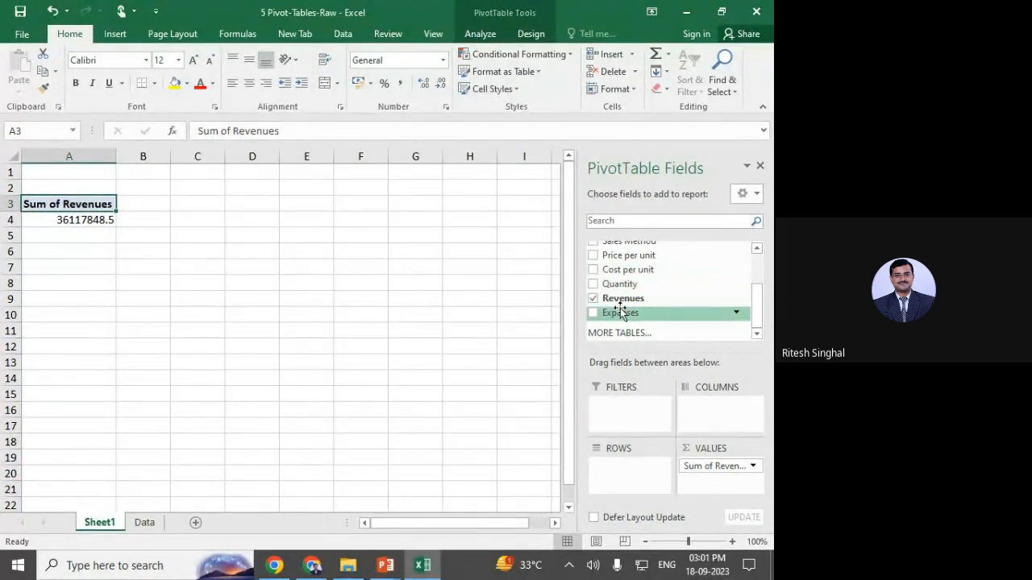
left_click_drag(754, 296, 757, 272)
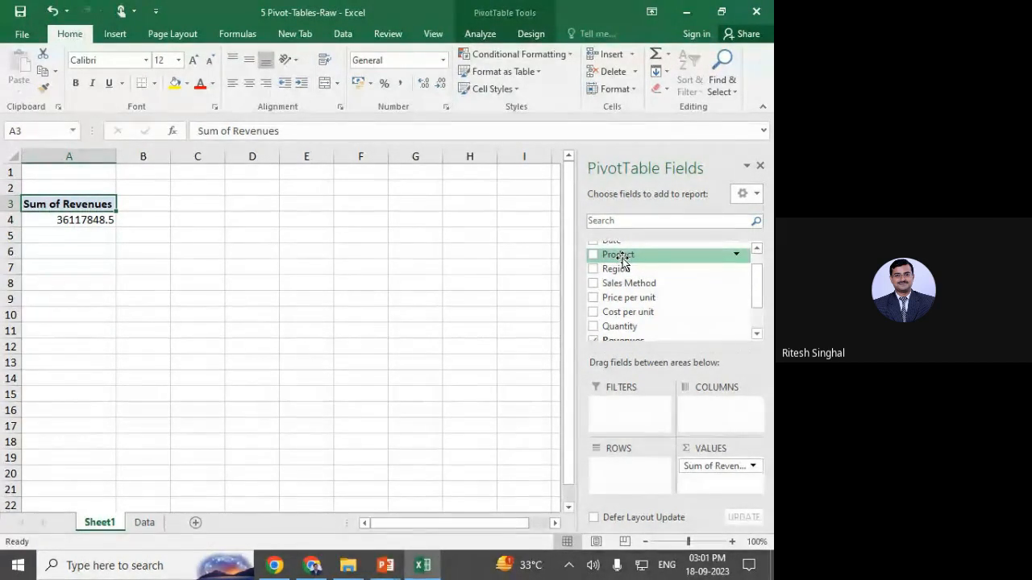
left_click_drag(621, 267, 612, 472)
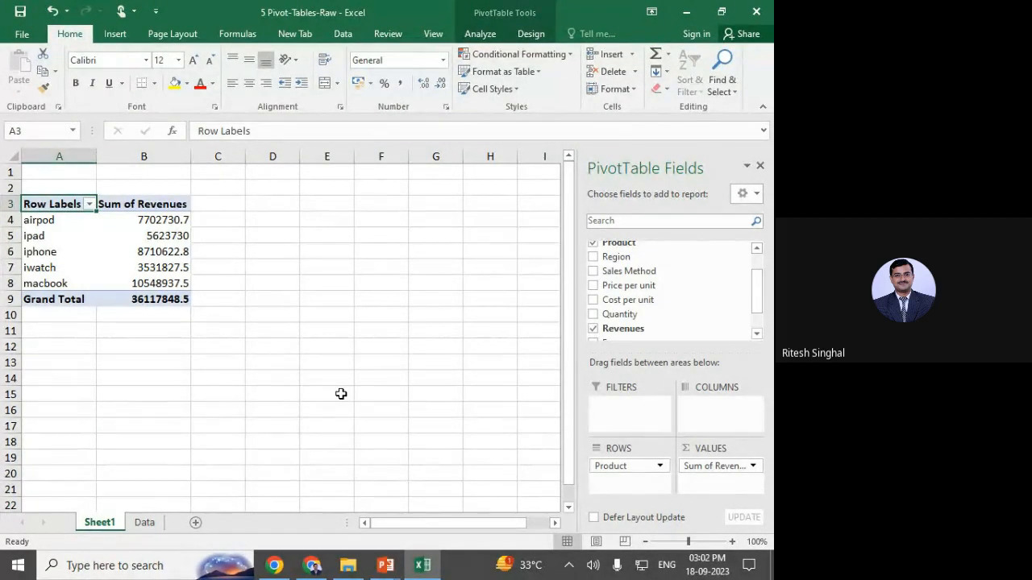
left_click(166, 234)
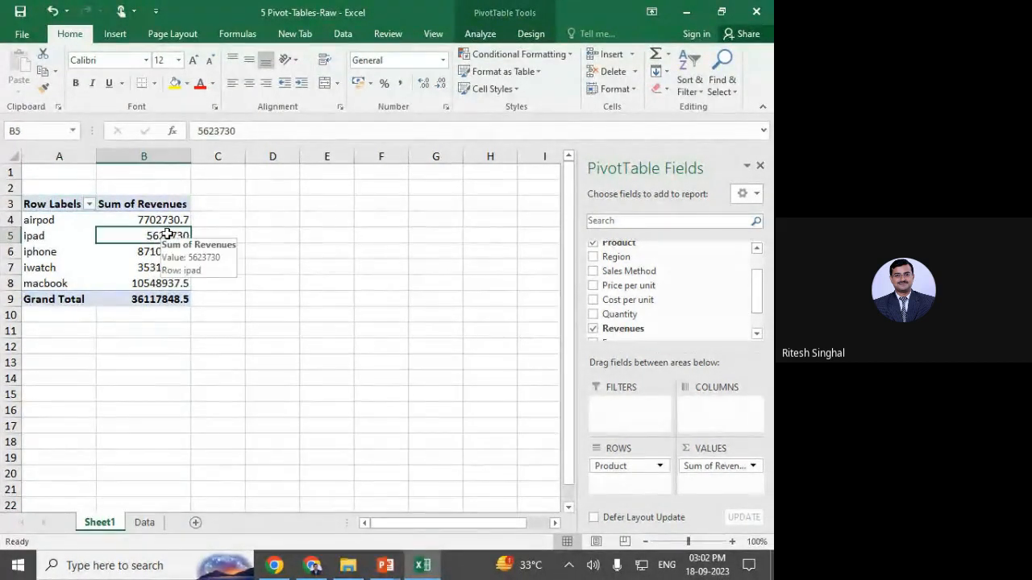
right_click(166, 234)
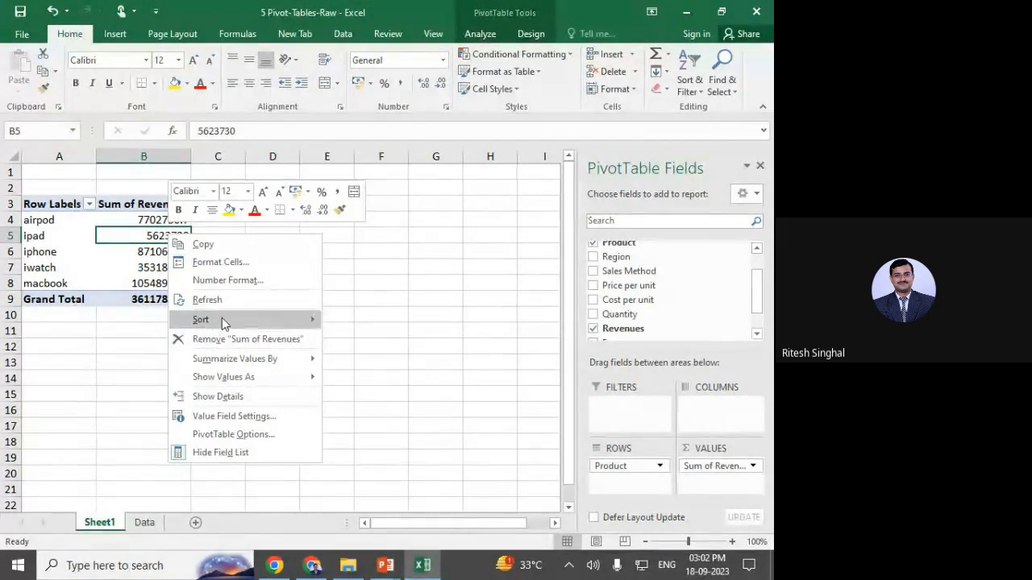
mouse_move(295, 316)
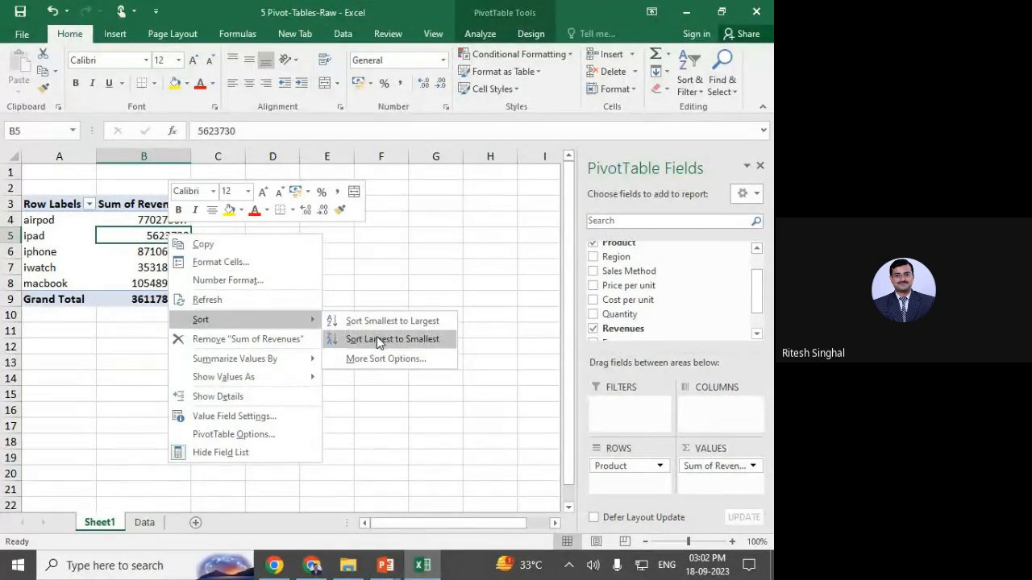
left_click(392, 285)
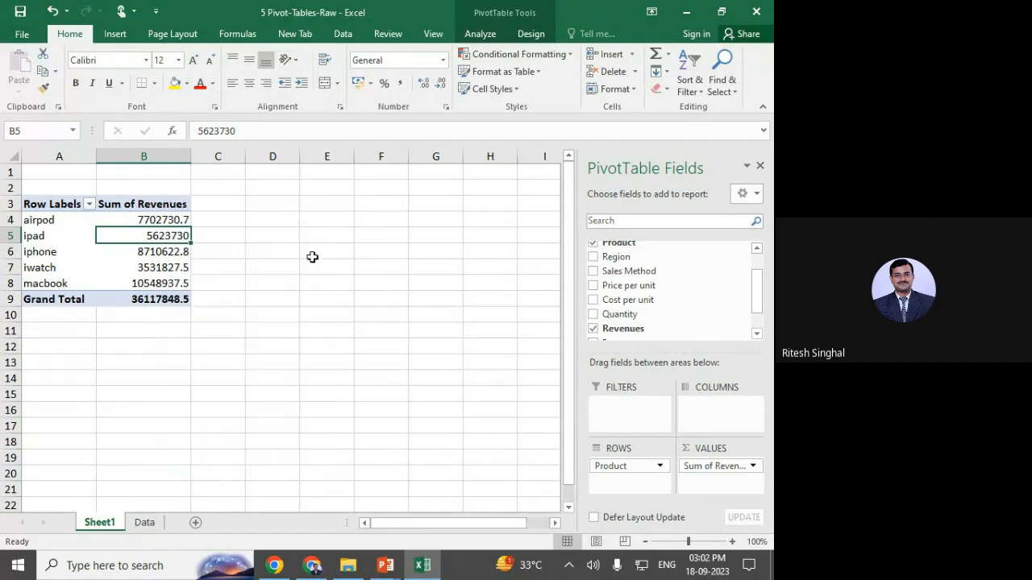
Sort the products in the PivotTable by Sum of Revenues from largest to smallest.
left_click(167, 253)
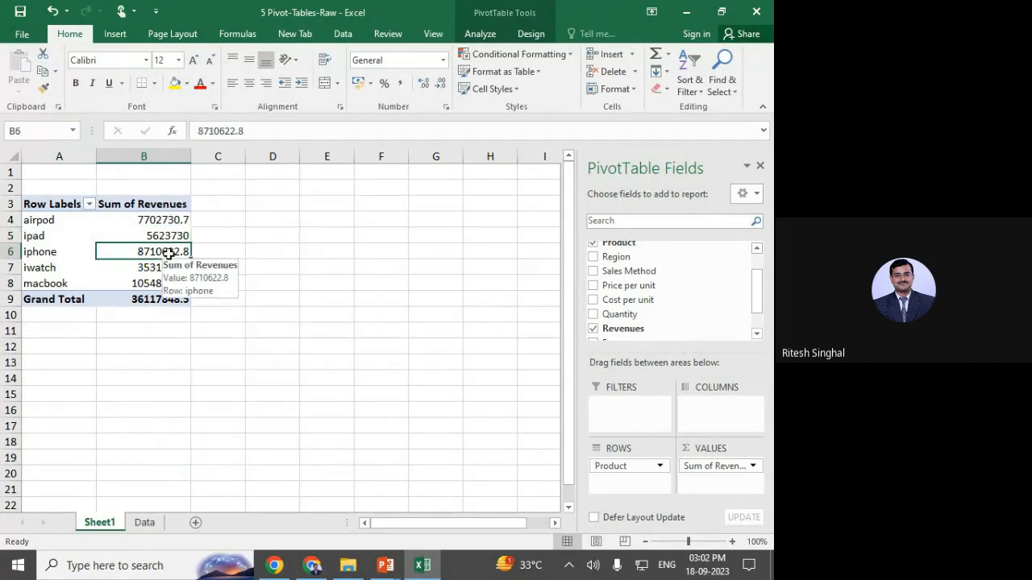
right_click(166, 251)
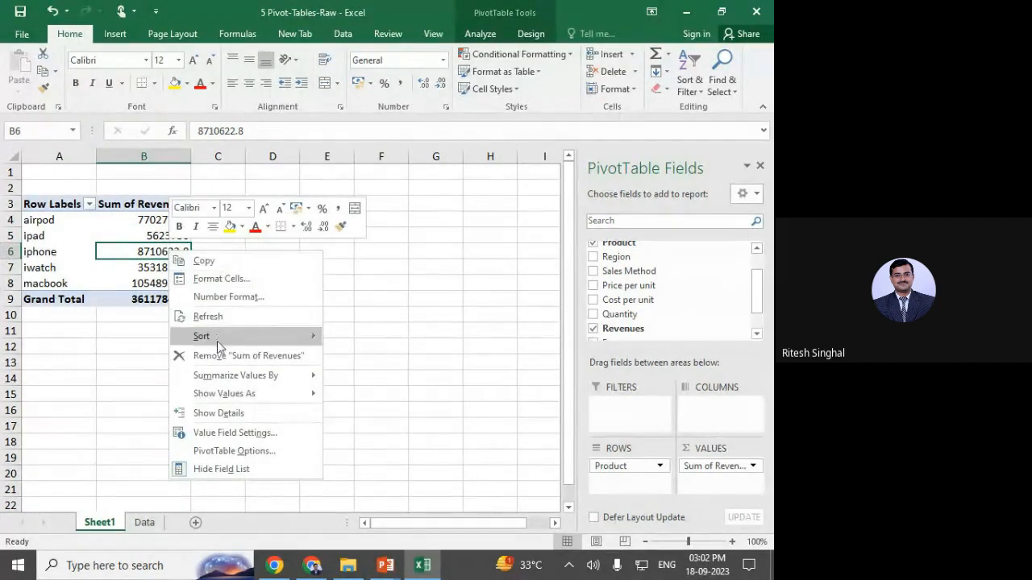
mouse_move(228, 337)
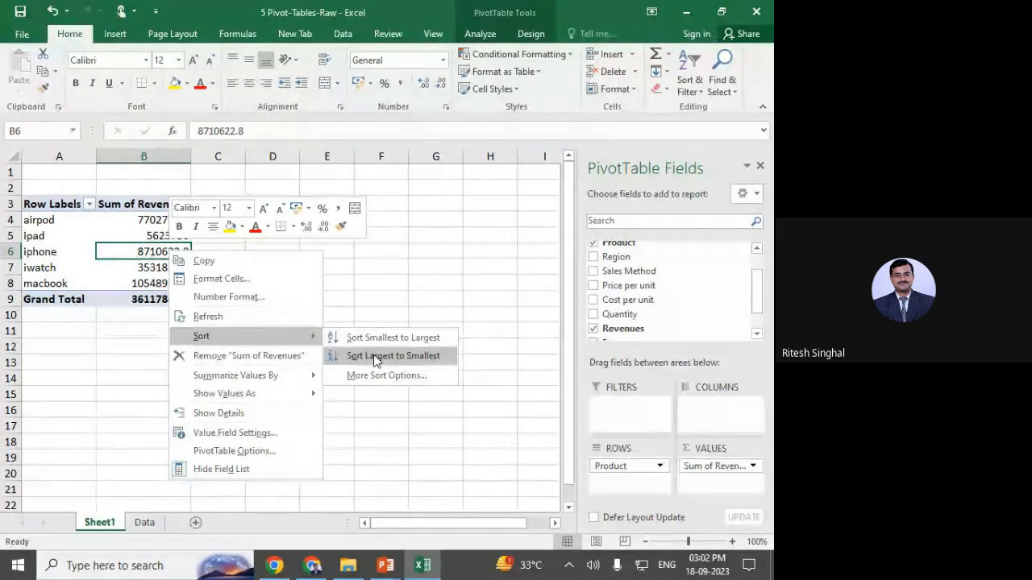
left_click(373, 356)
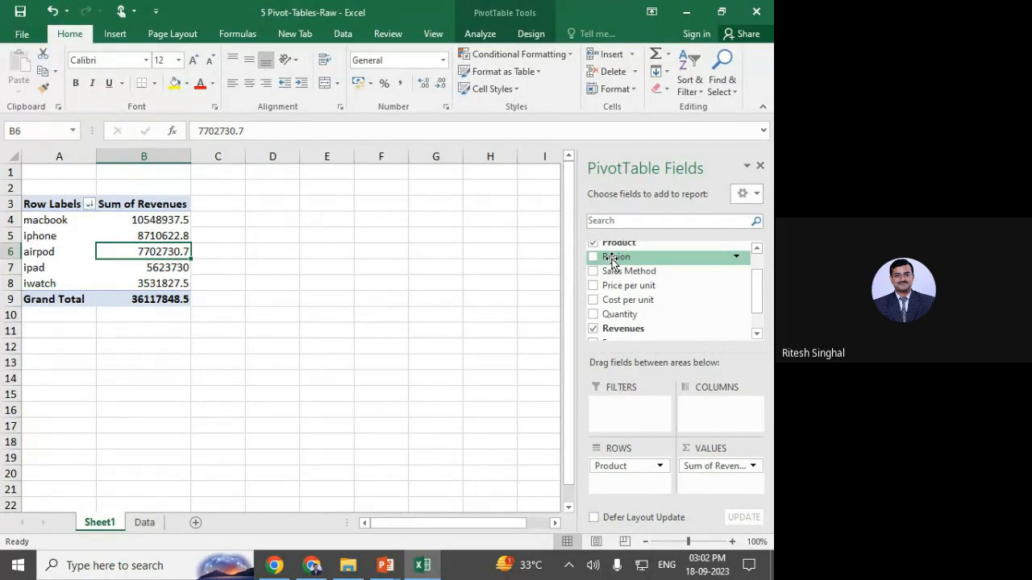
Split the product revenues by Region across the PivotTable columns and remove the Region field again.
left_click_drag(612, 260, 716, 413)
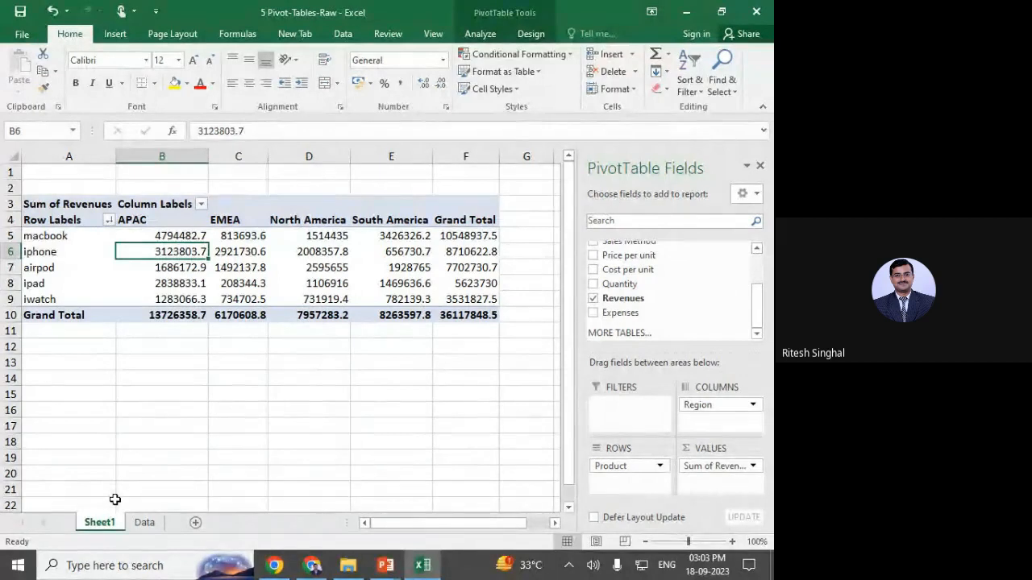
left_click_drag(717, 405, 687, 303)
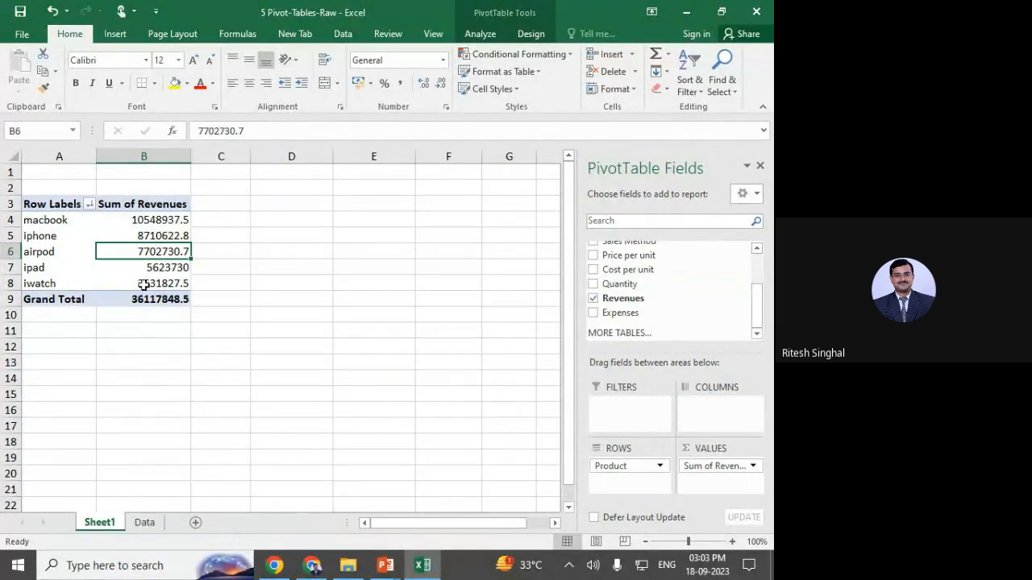
Review individual product revenues in the PivotTable, select empty cell B13 outside it, and return to the ipad revenue in B7.
left_click(157, 222)
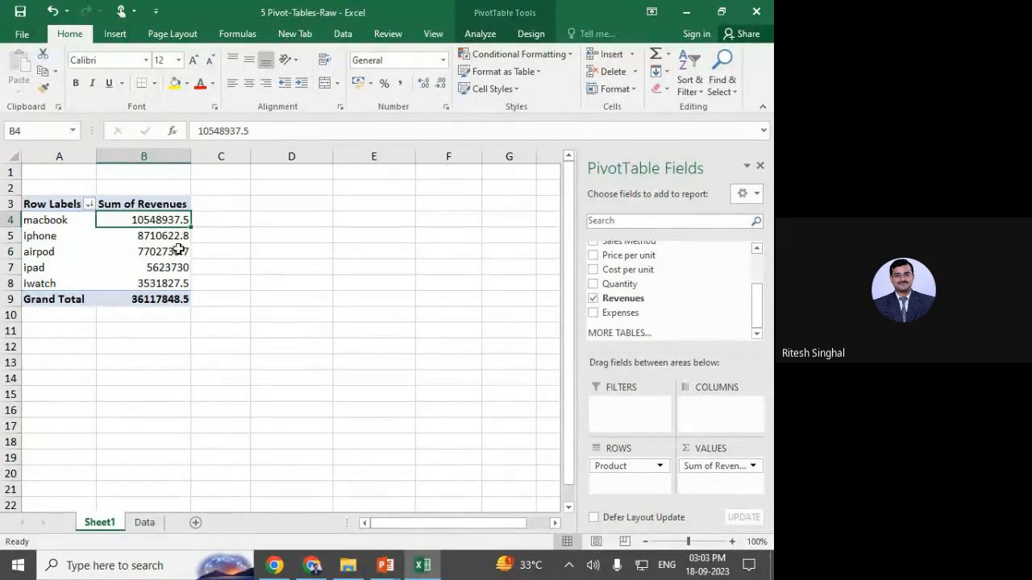
left_click(161, 251)
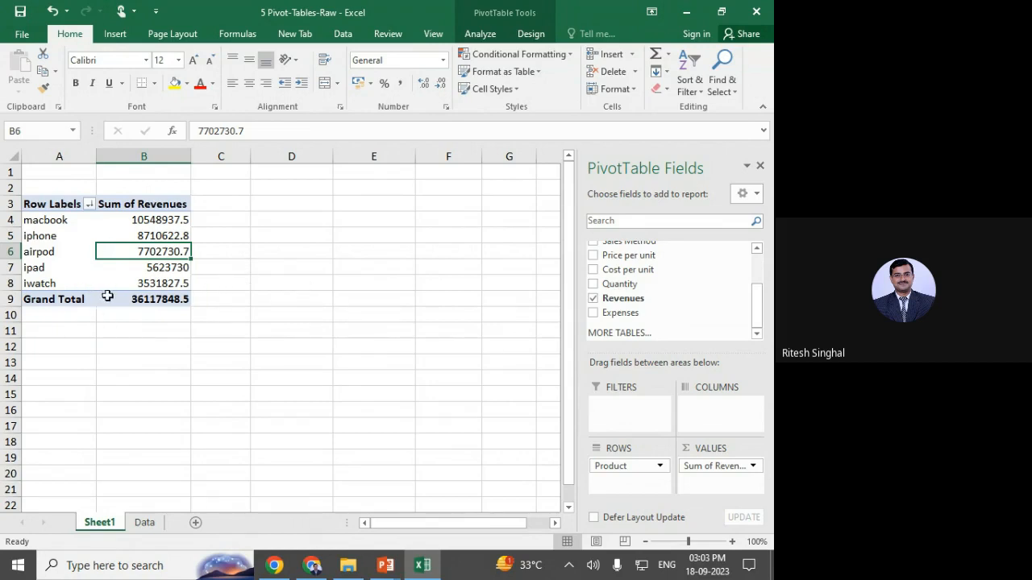
left_click(171, 268)
left_click(164, 357)
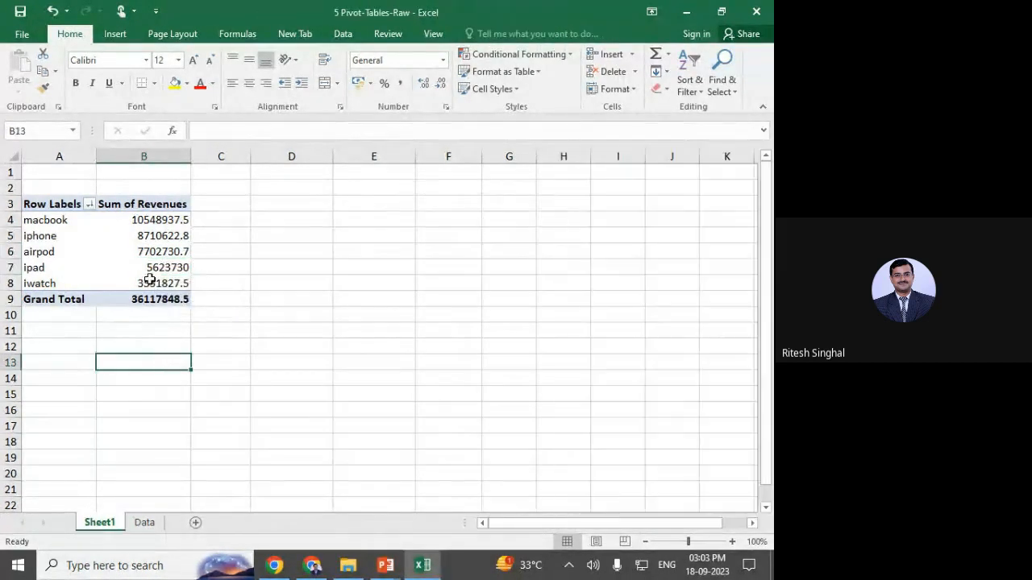
left_click(146, 268)
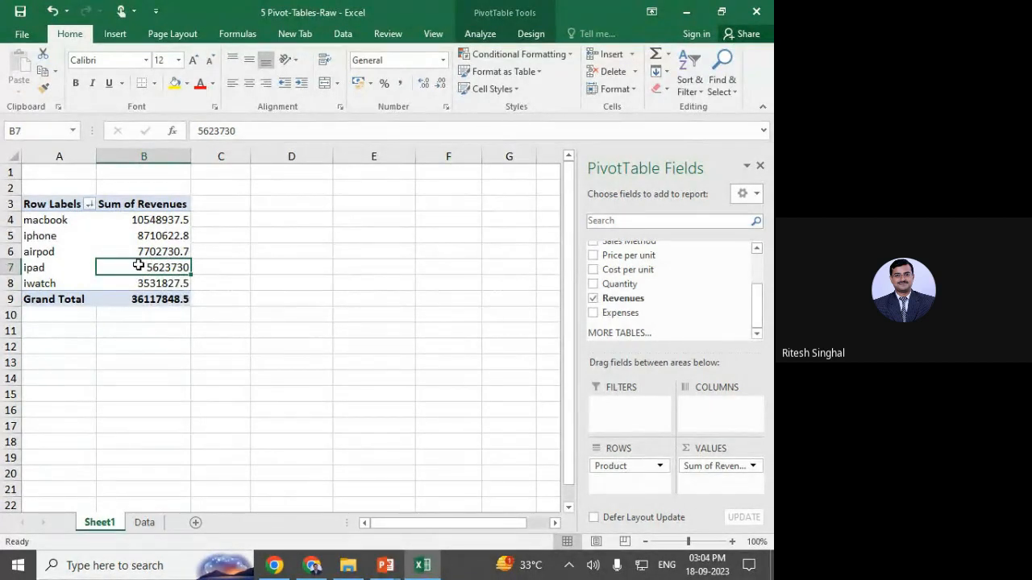
List the source records behind the ipad revenue on a new sheet, review their Product entries and return to the PivotTable on Sheet1.
double_click(140, 267)
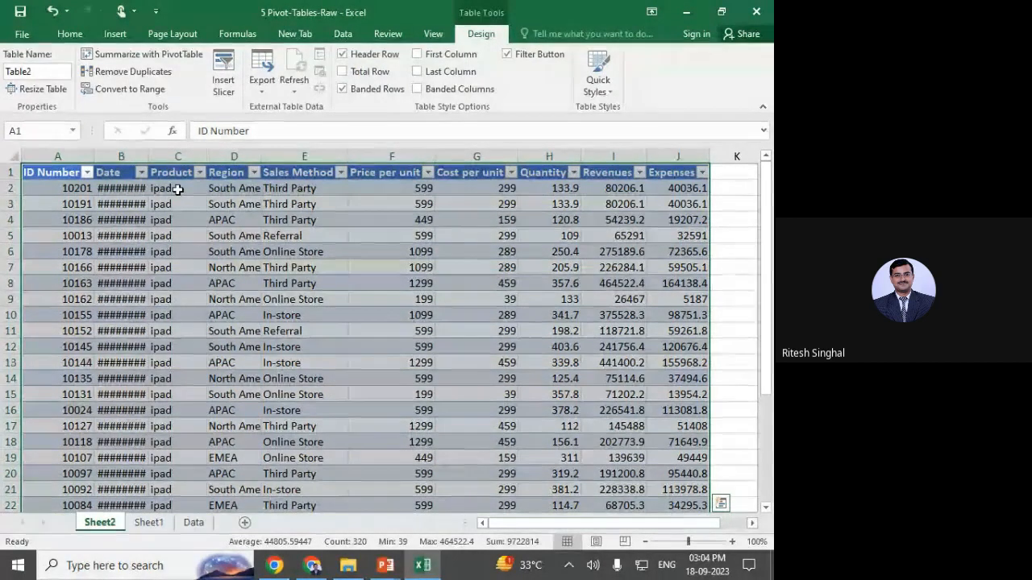
left_click_drag(165, 189, 181, 378)
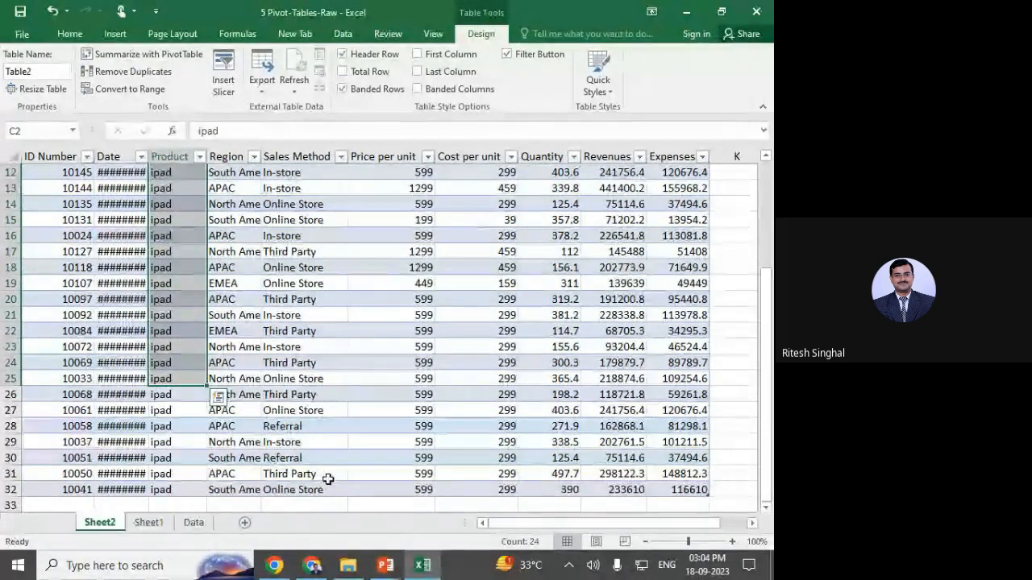
left_click(157, 525)
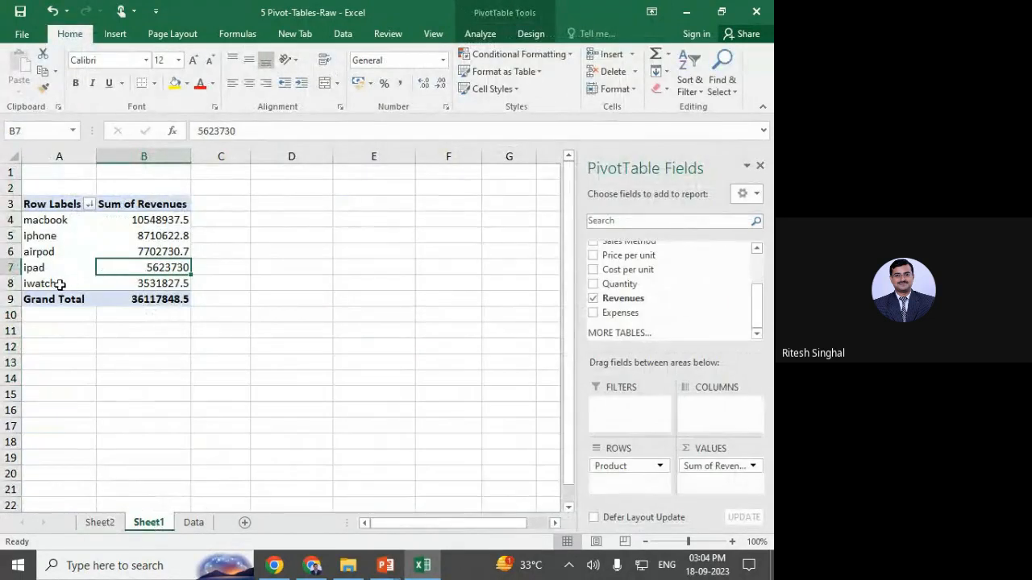
left_click(173, 283)
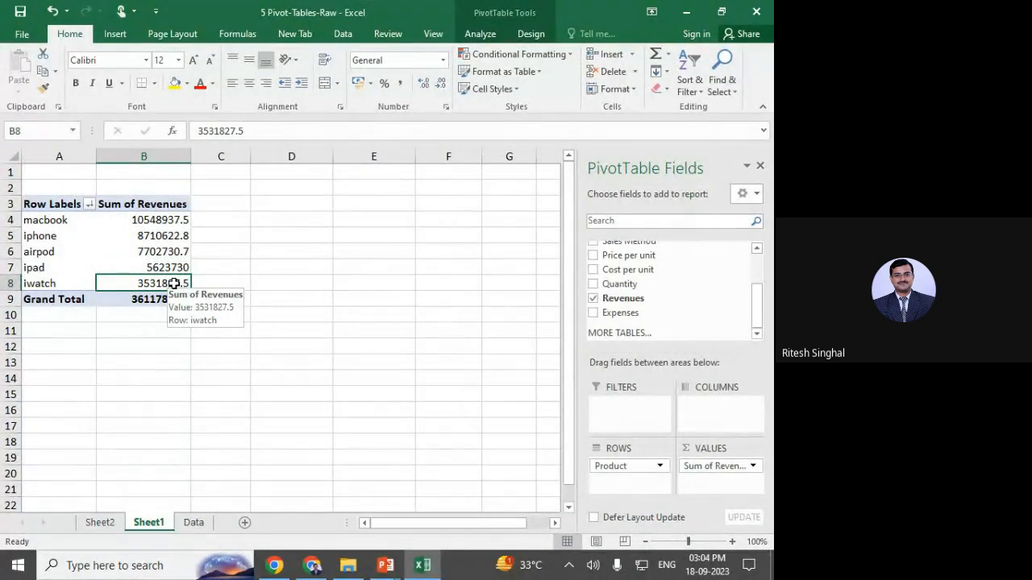
left_click(169, 252)
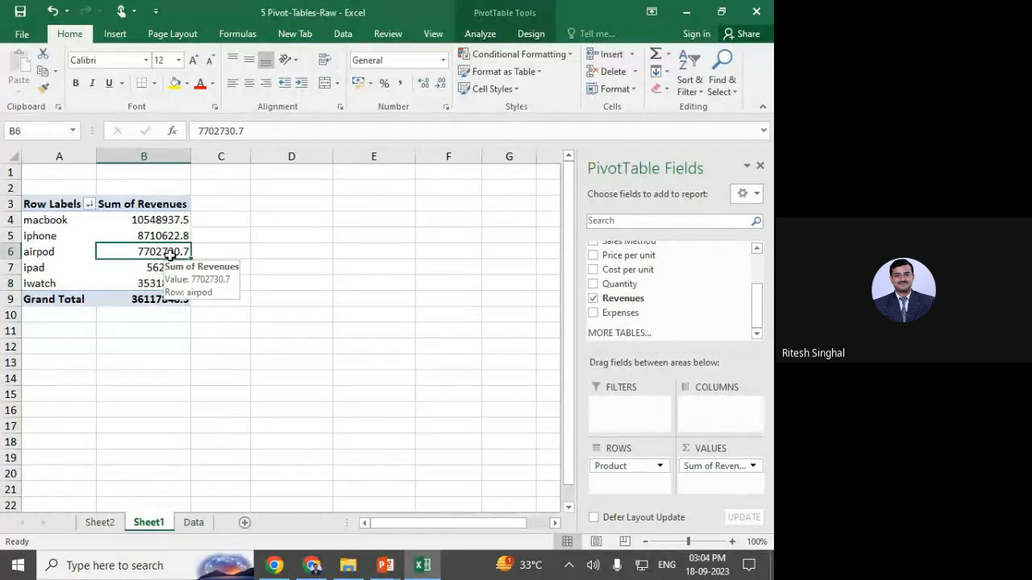
Delete the ipad detail sheet Sheet2 from the workbook.
right_click(102, 520)
left_click(138, 362)
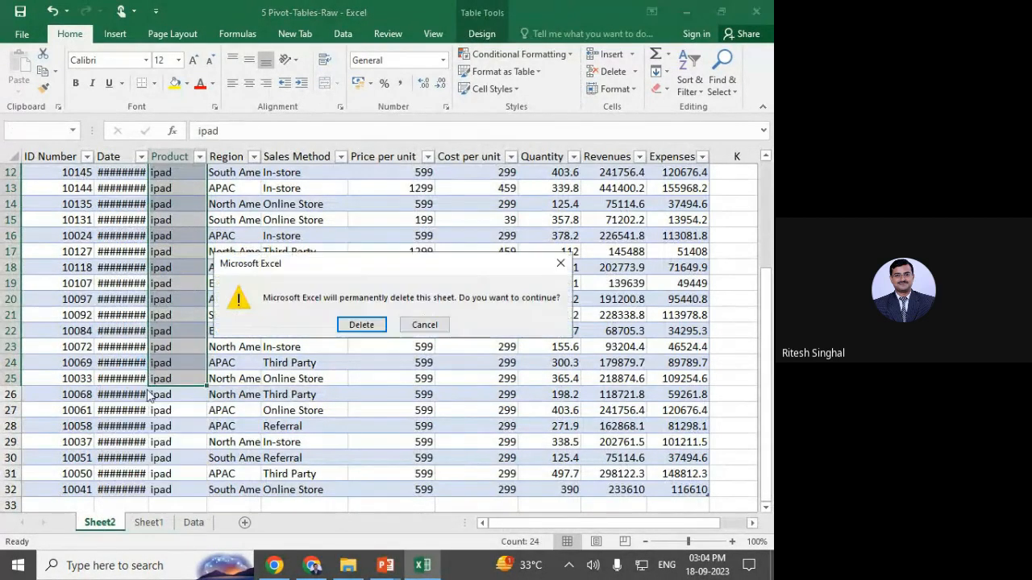
left_click(361, 325)
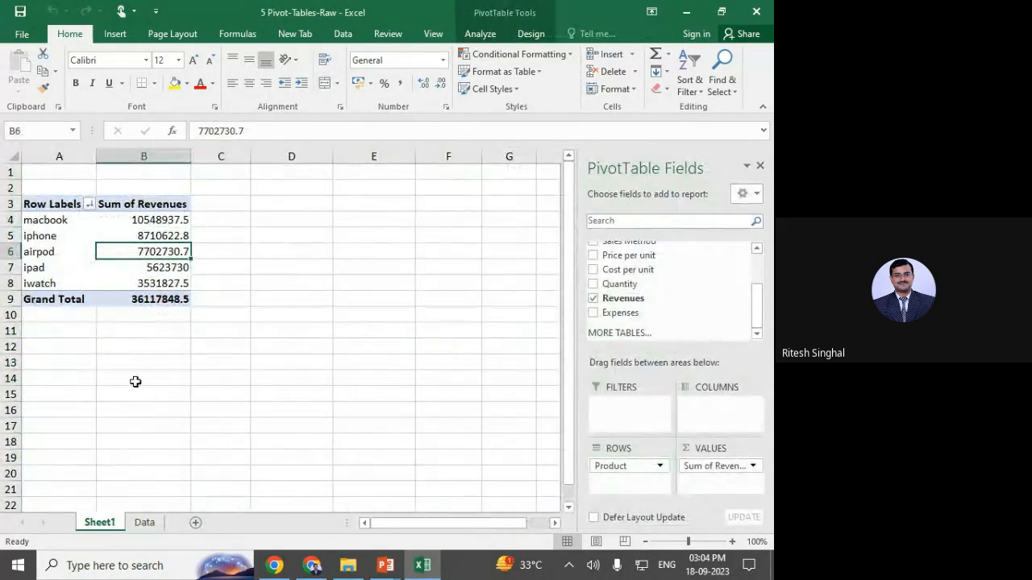
Show the product revenues in the PivotTable as % of Grand Total.
left_click(141, 348)
left_click(151, 254)
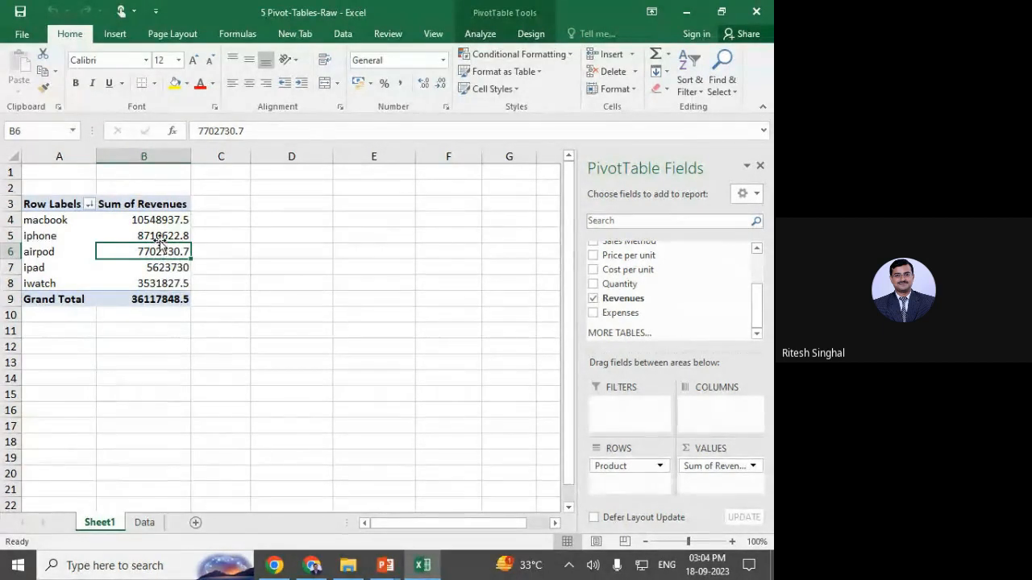
left_click(161, 235)
right_click(161, 234)
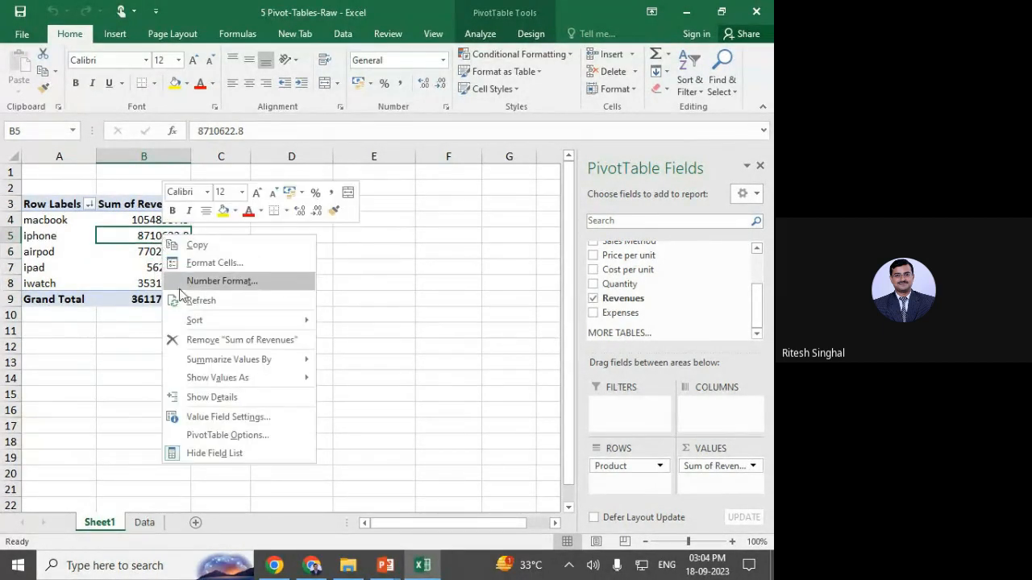
mouse_move(211, 367)
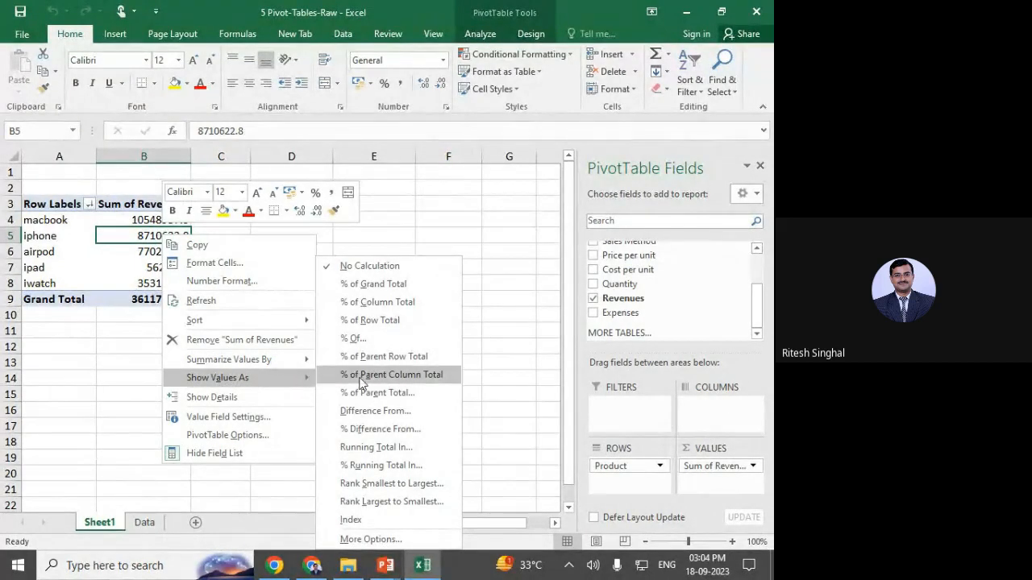
left_click(427, 292)
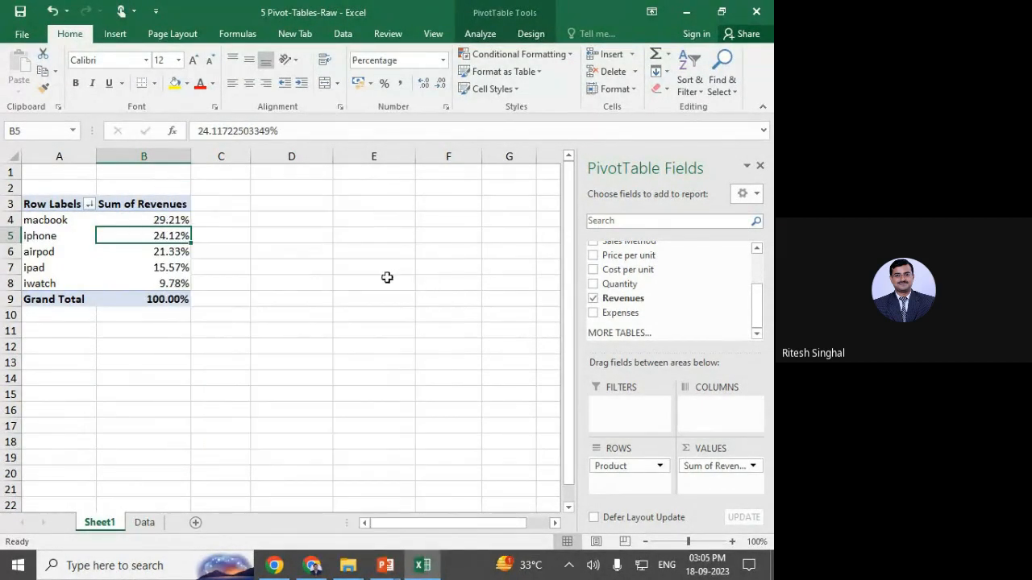
Summarize the percentage revenues in the PivotTable by Average instead of Sum.
left_click(173, 326)
left_click(161, 251)
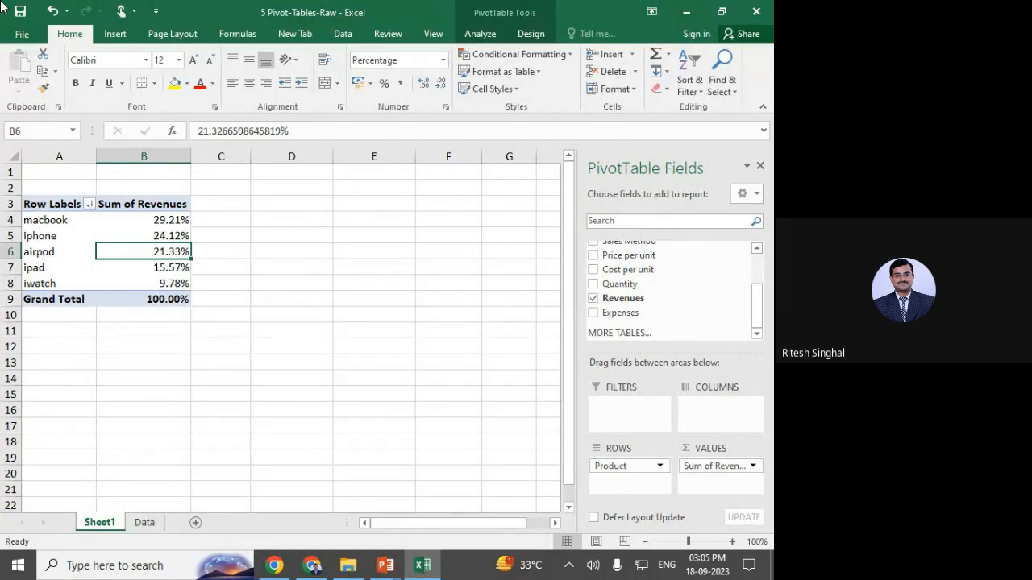
left_click(156, 233)
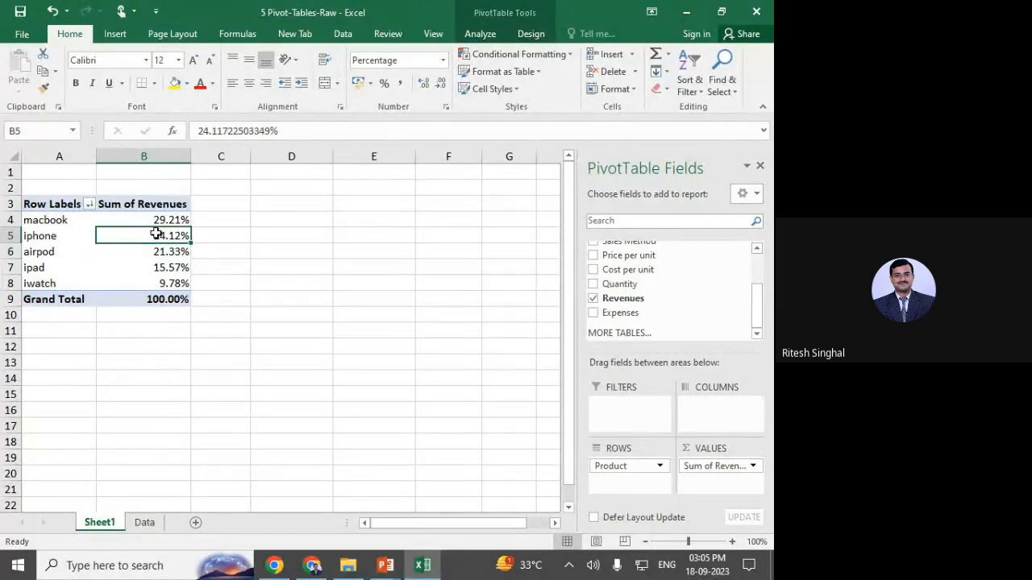
right_click(155, 233)
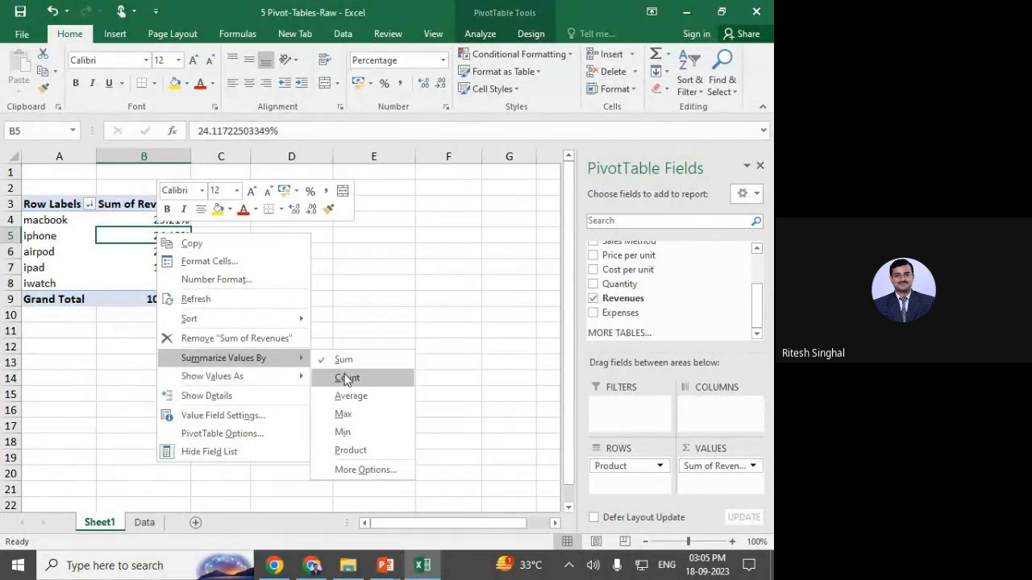
left_click(348, 399)
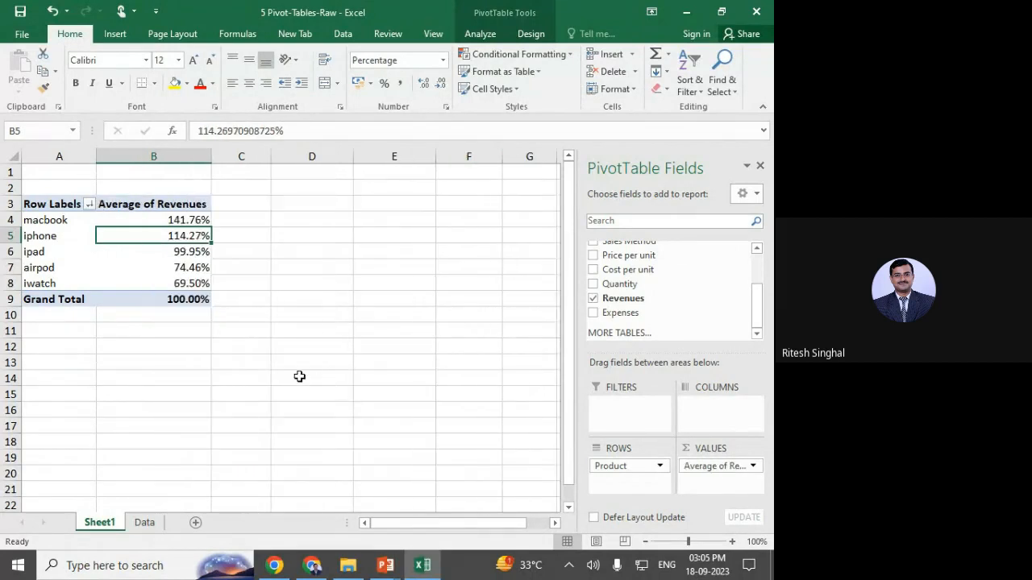
Remove Average of Revenues from the PivotTable and add the Revenues field back to the values.
left_click(191, 253)
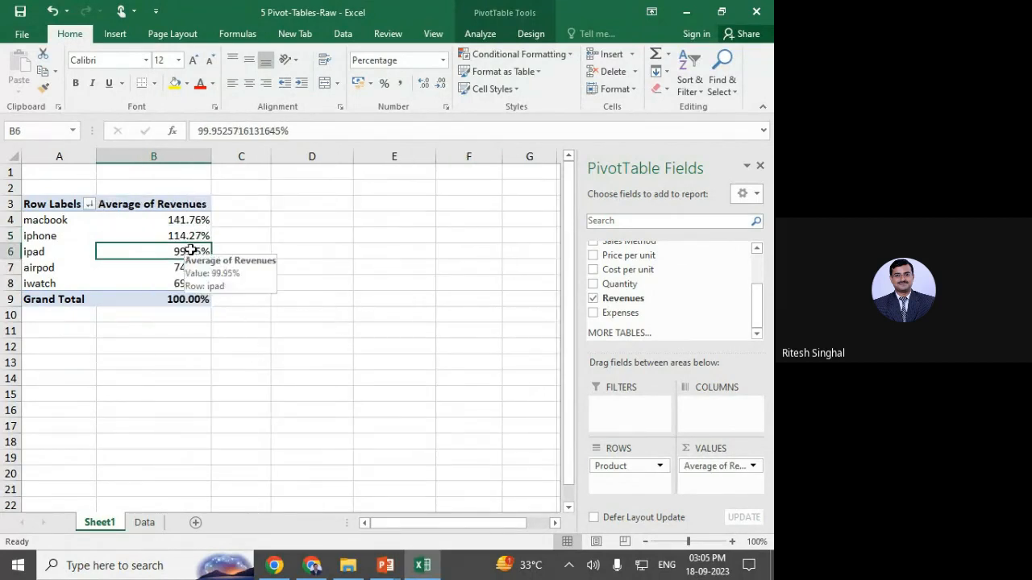
right_click(192, 252)
left_click(250, 356)
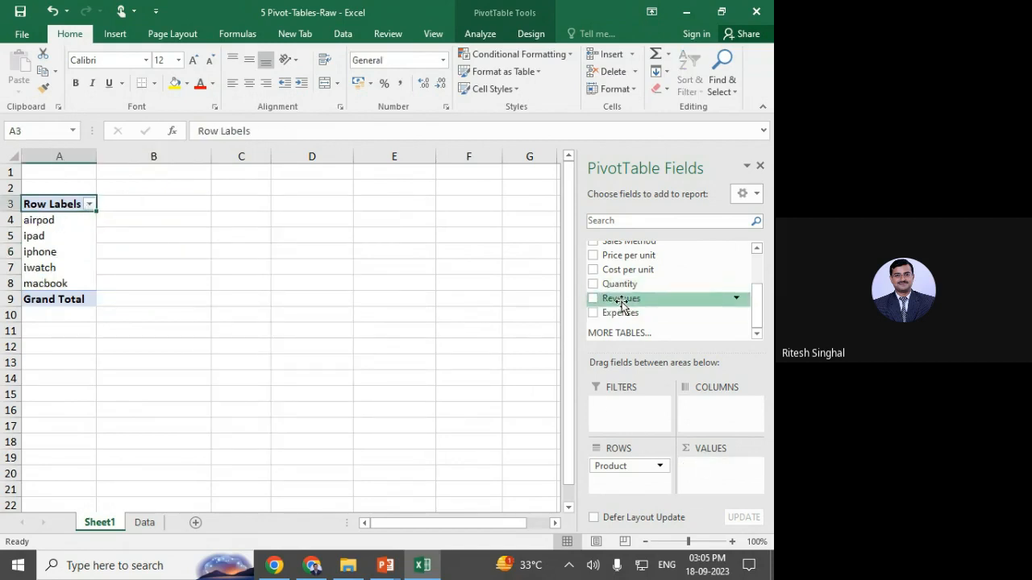
left_click_drag(623, 301, 730, 476)
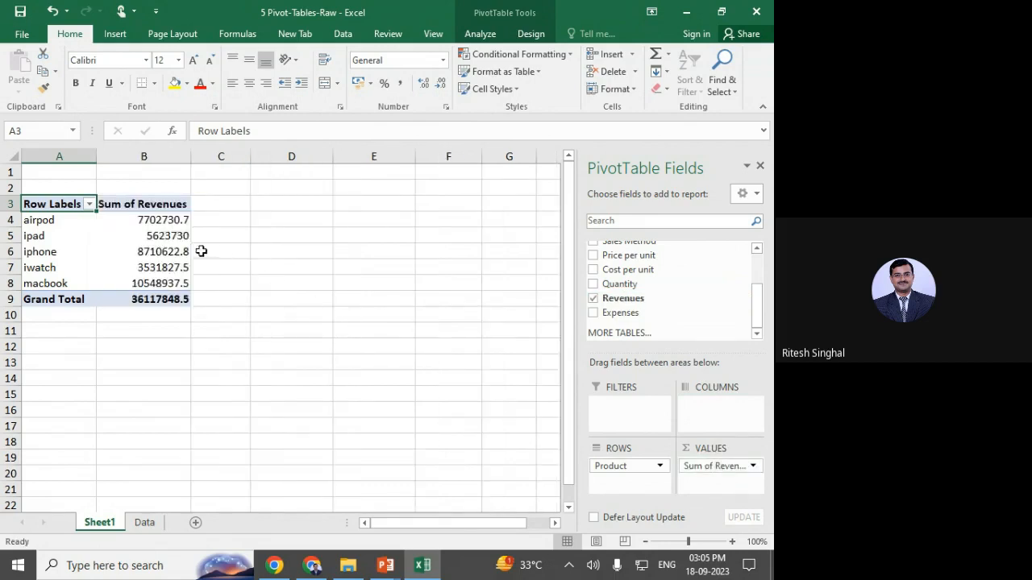
Summarize Revenues by Average and sort the products from largest to smallest average.
right_click(158, 236)
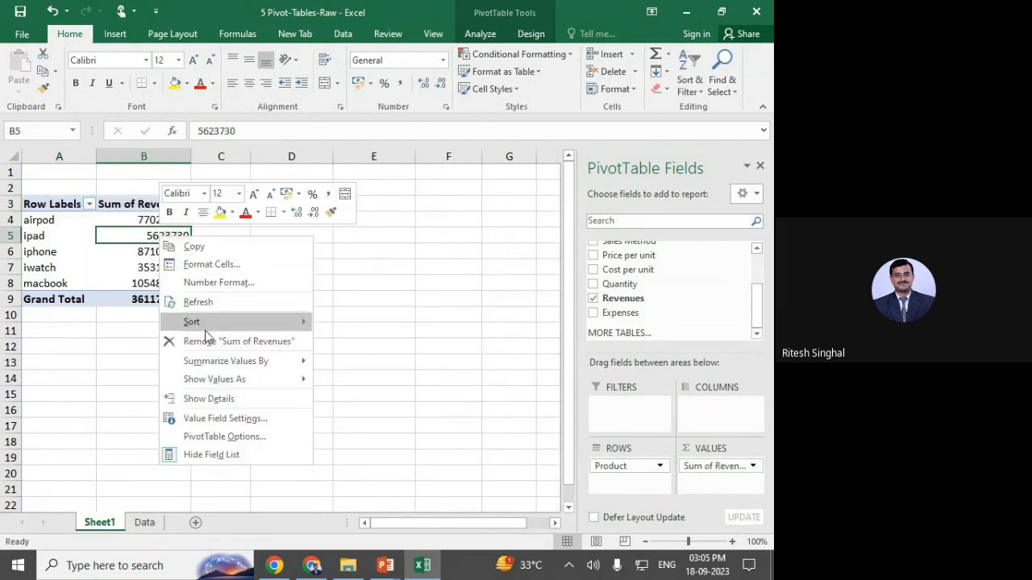
mouse_move(261, 364)
left_click(363, 399)
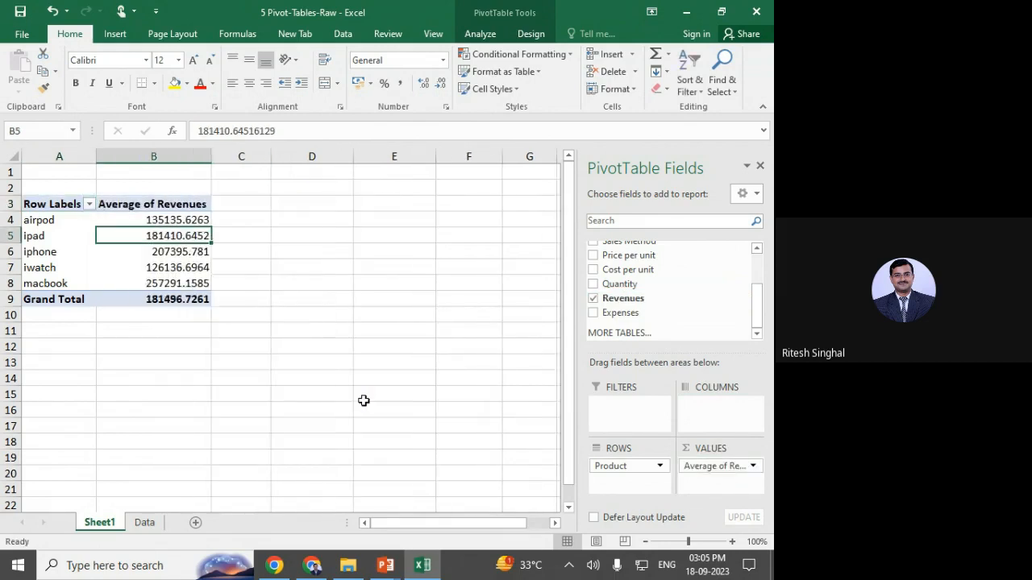
right_click(179, 250)
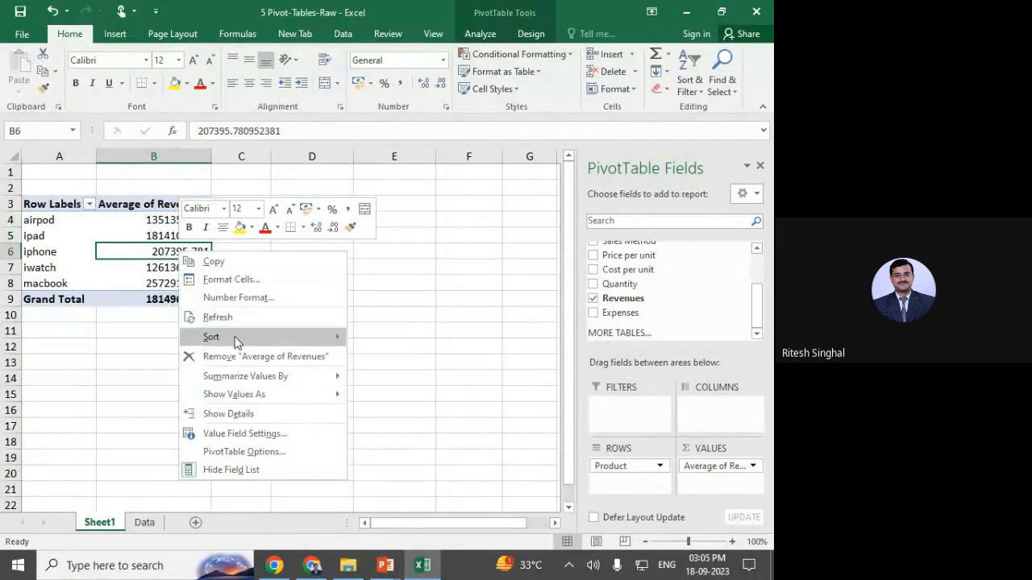
mouse_move(234, 339)
left_click(392, 357)
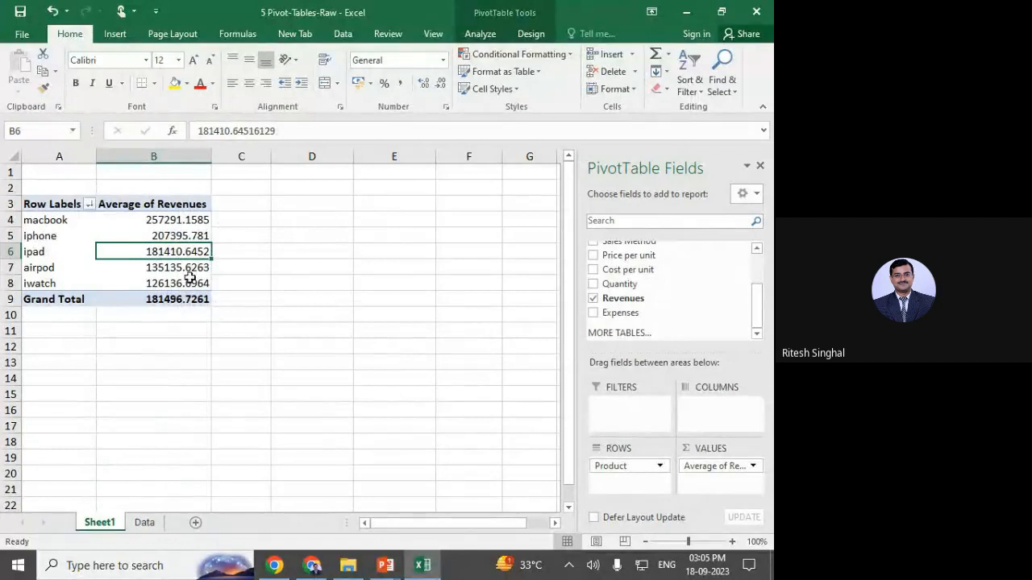
left_click(172, 235)
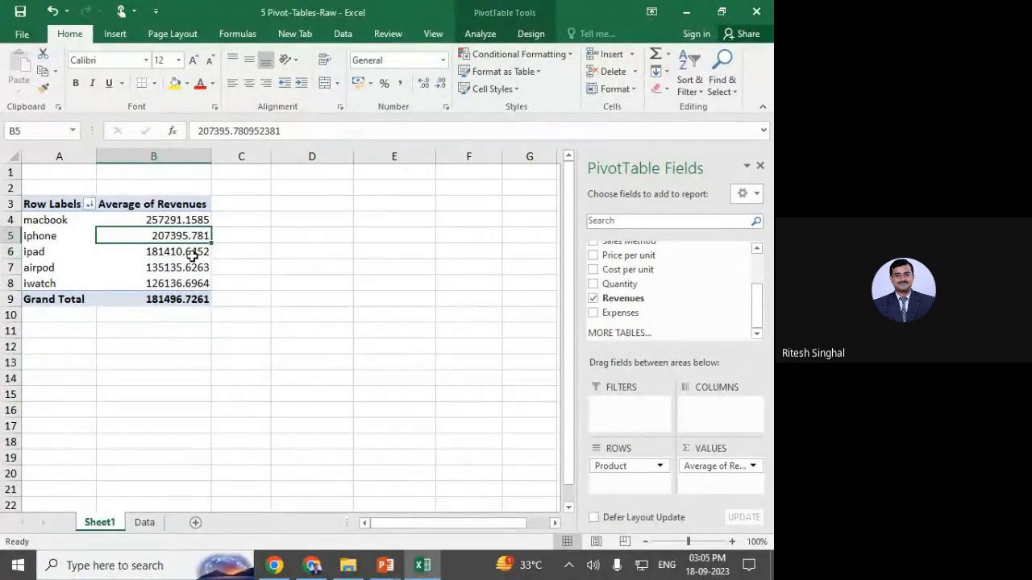
right_click(190, 252)
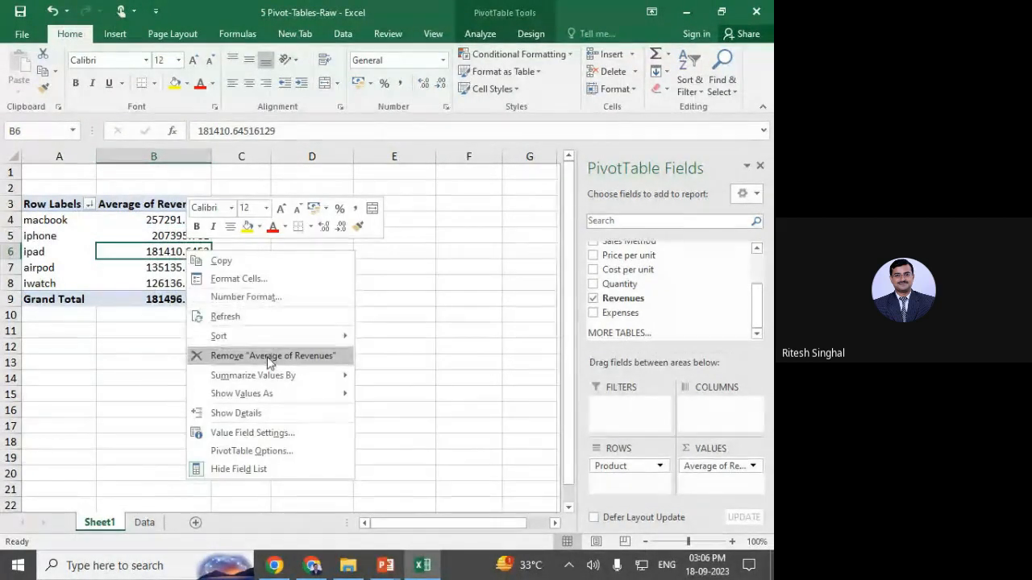
mouse_move(258, 375)
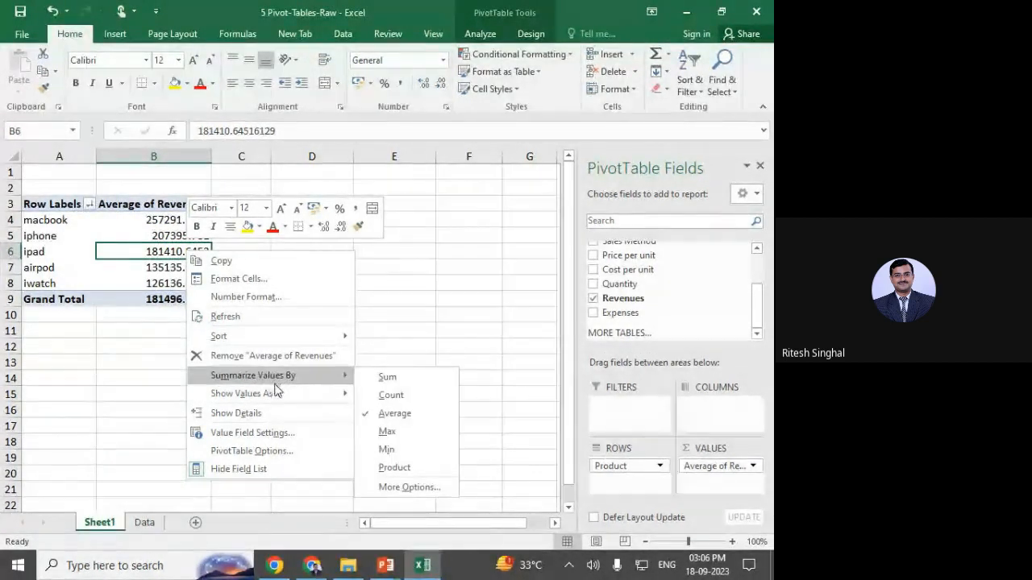
mouse_move(274, 394)
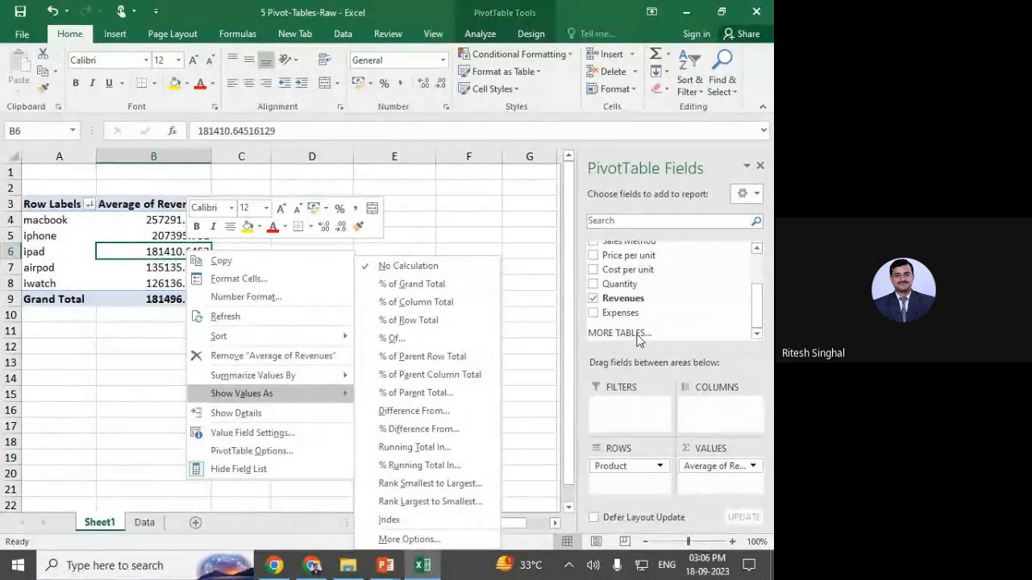
left_click(645, 276)
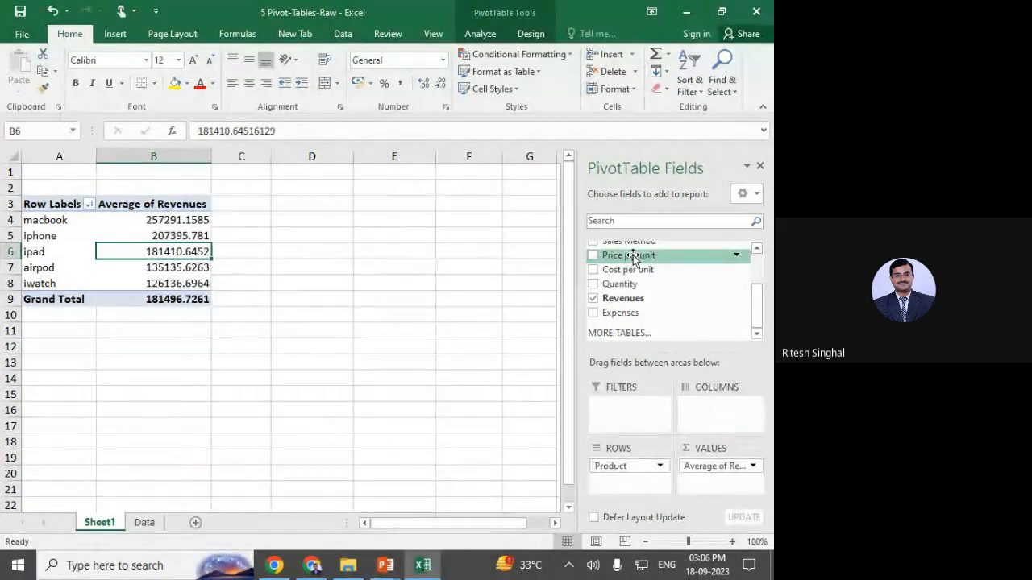
Replace Average of Revenues with the Price per unit field in the PivotTable values and summarize it by Average.
left_click_drag(628, 254, 681, 284)
left_click(196, 236)
right_click(196, 235)
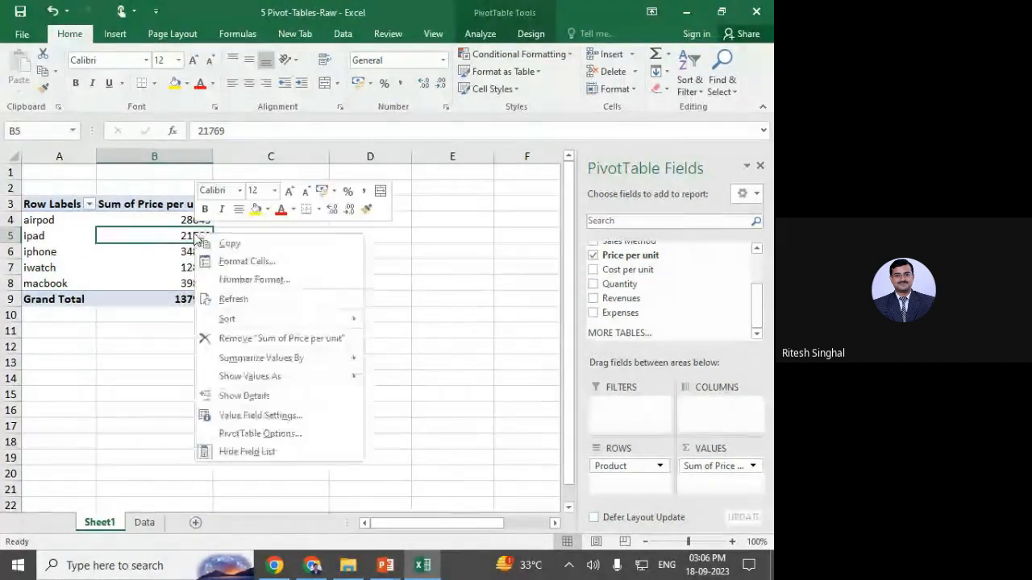
mouse_move(242, 357)
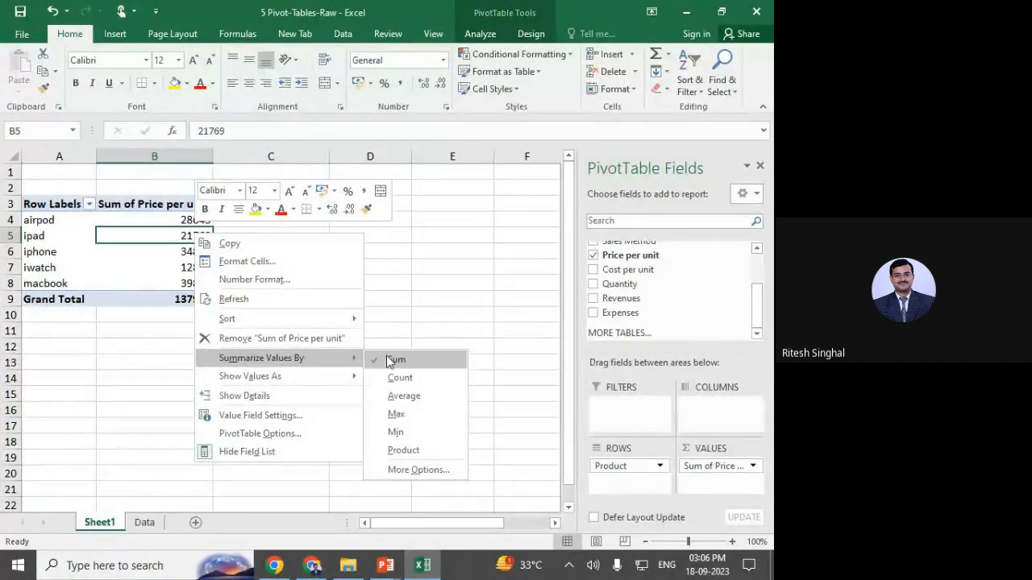
left_click(409, 392)
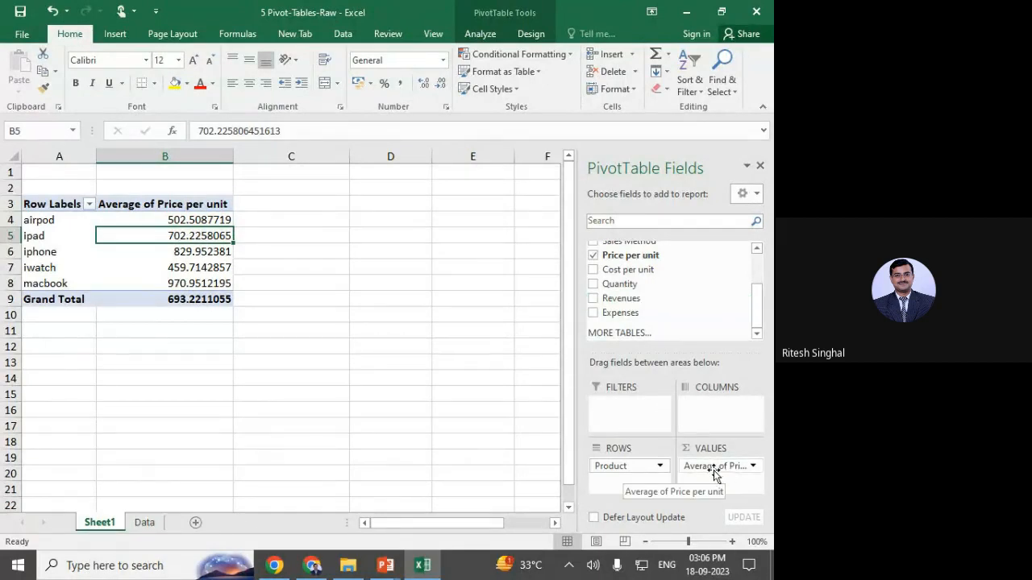
Replace Average of Price per unit with Sum of Revenues in the PivotTable values.
left_click(207, 283)
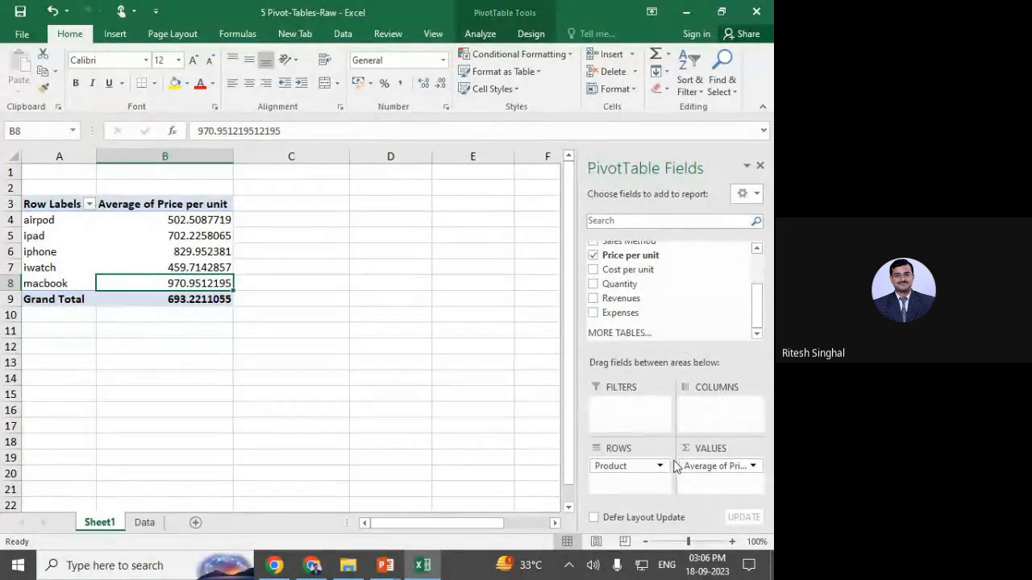
left_click_drag(722, 467, 618, 305)
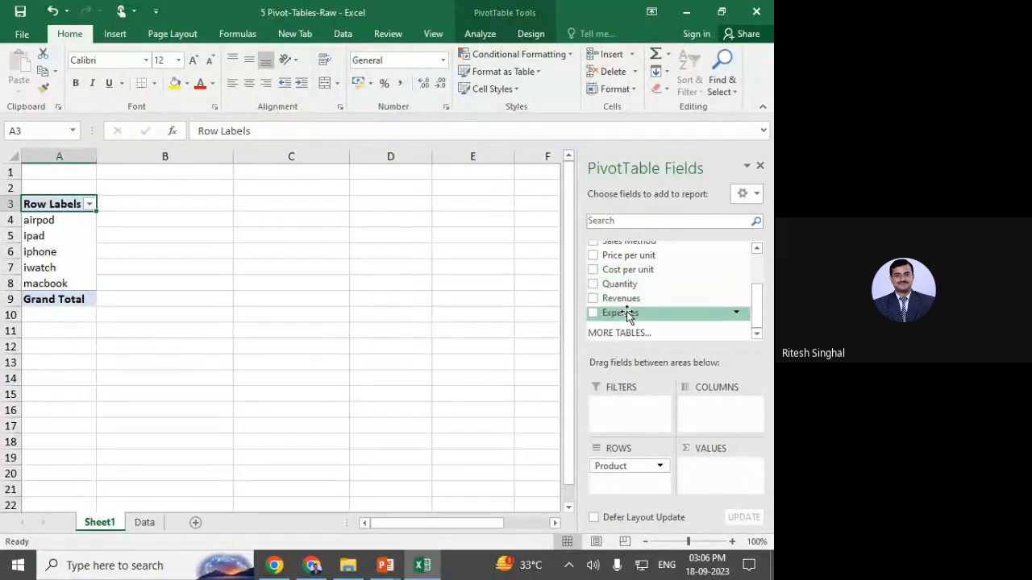
left_click_drag(630, 303, 720, 469)
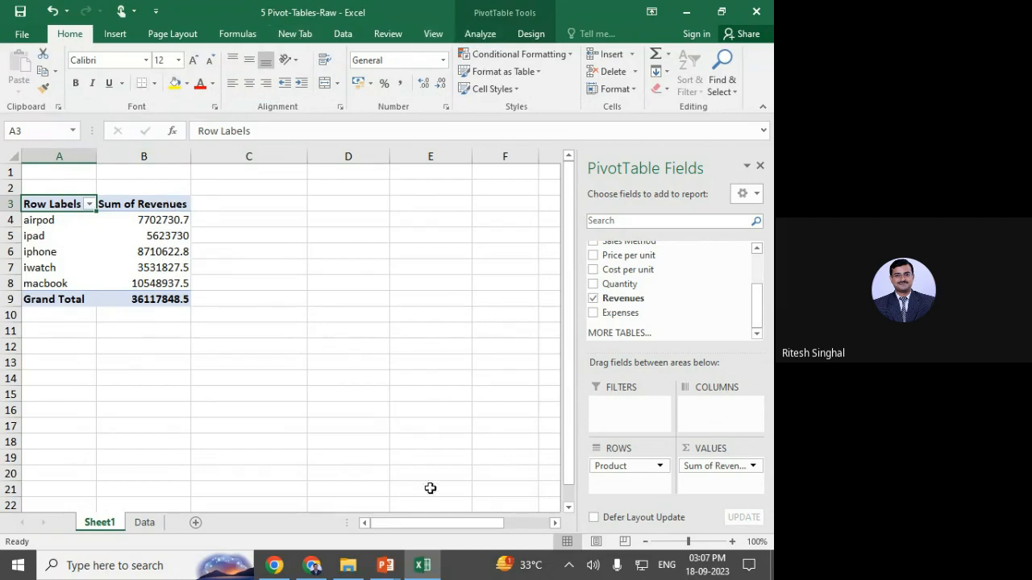
Switch to the running PowerPoint slide show of the 1 Excel Basics presentation.
mouse_move(386, 565)
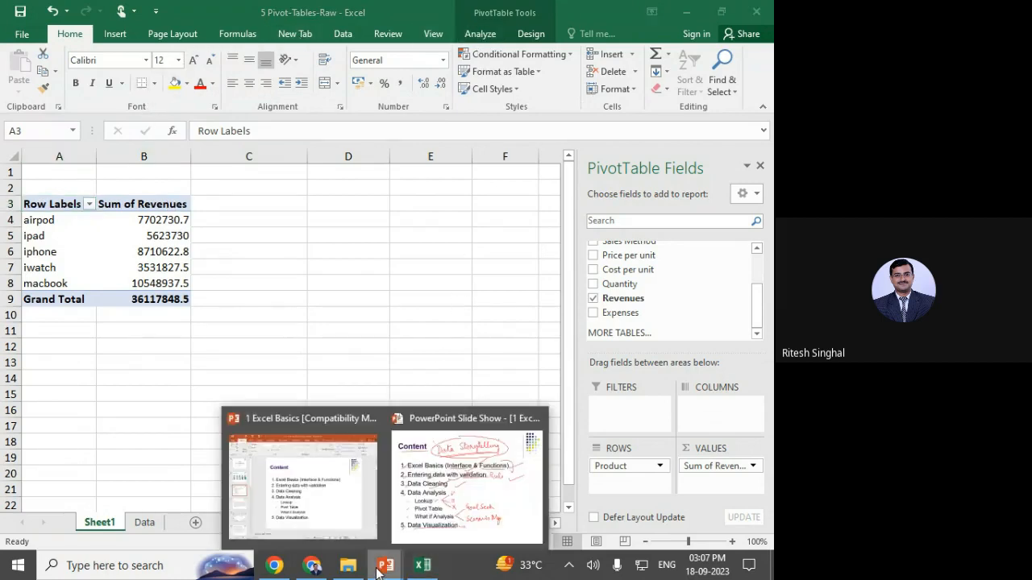
left_click(456, 536)
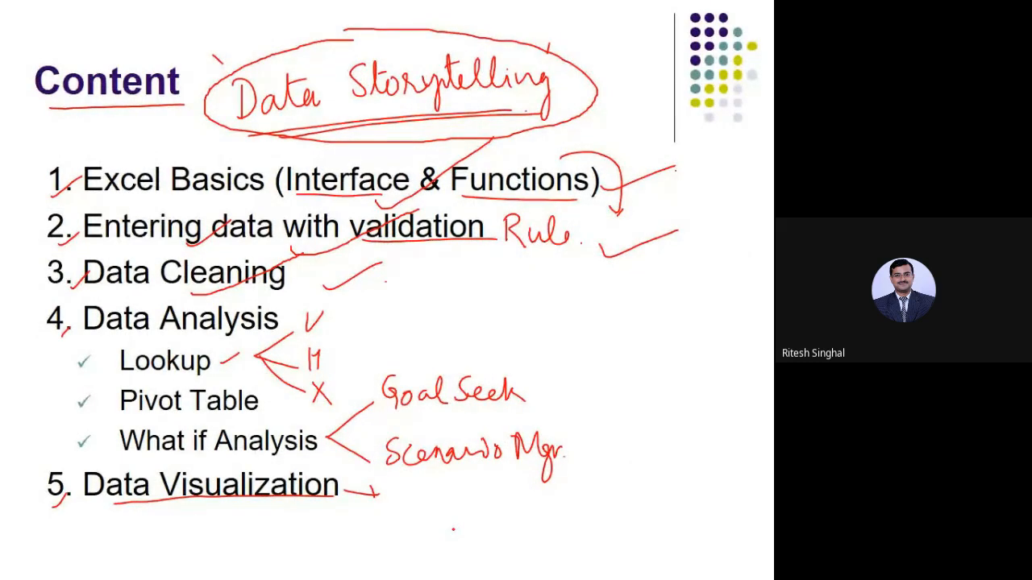
Handwrite the note SLICER beside Pivot Table on the Content slide, with a connecting line and an underline.
left_click_drag(266, 401, 511, 347)
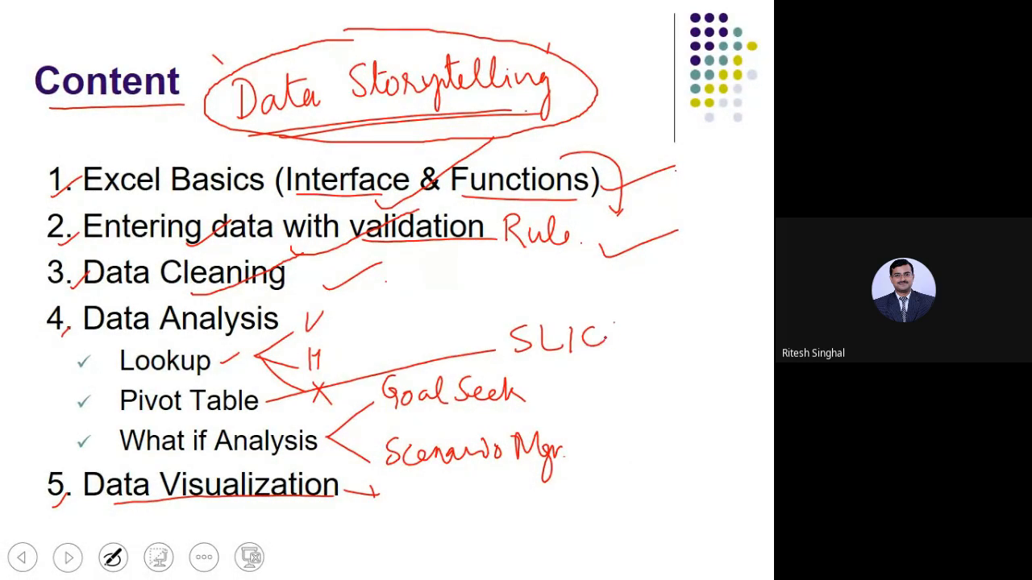
left_click_drag(617, 324, 614, 347)
mouse_move(616, 325)
left_mouse_down()
mouse_move(629, 322)
mouse_move(642, 347)
left_mouse_up()
left_click_drag(643, 323, 665, 351)
left_click_drag(674, 356, 544, 369)
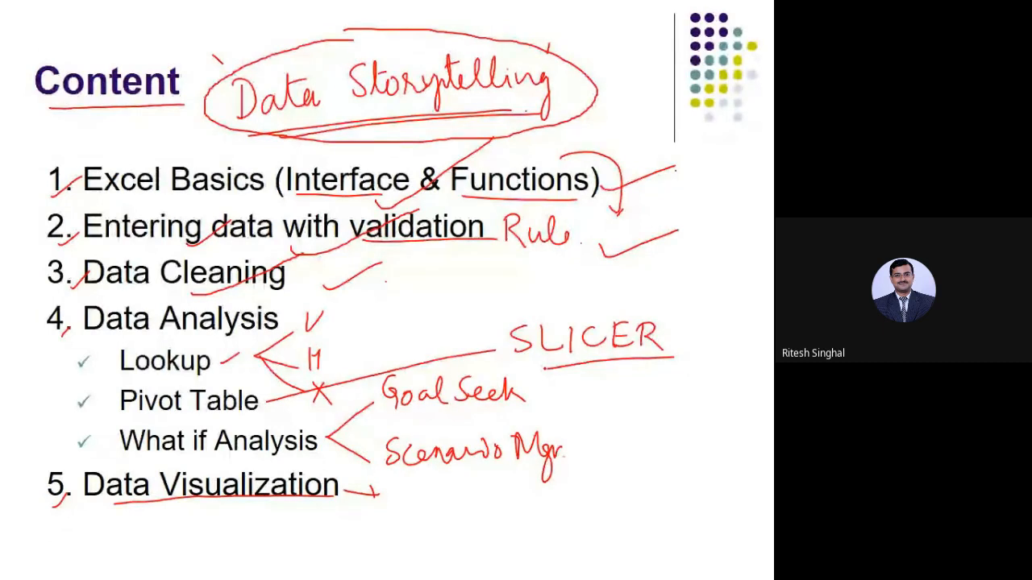
Switch to the 5 Pivot-Tables-Raw workbook in Excel and insert a Region slicer for the PivotTable.
key("alt+Tab")
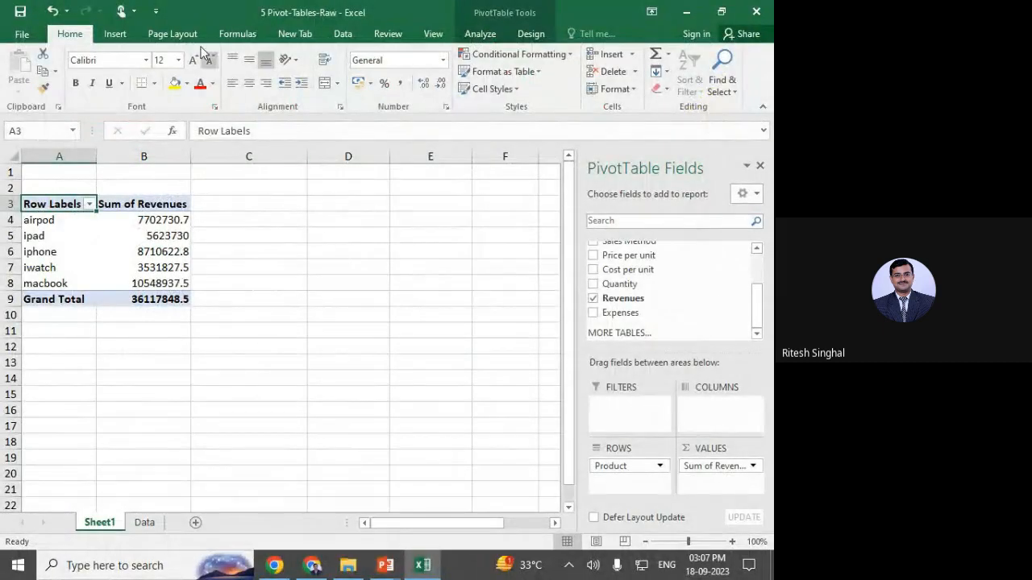
left_click(156, 236)
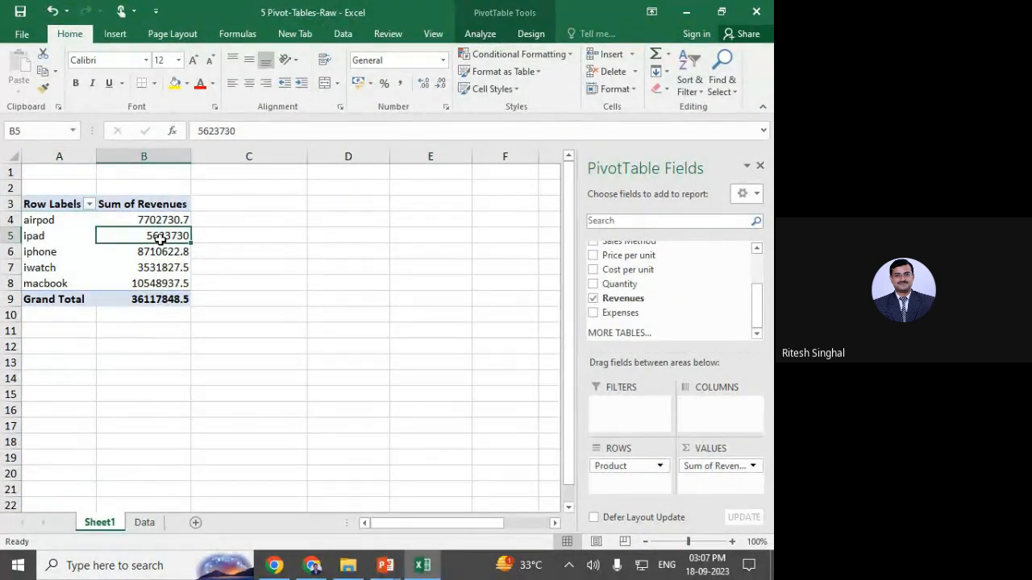
left_click(486, 35)
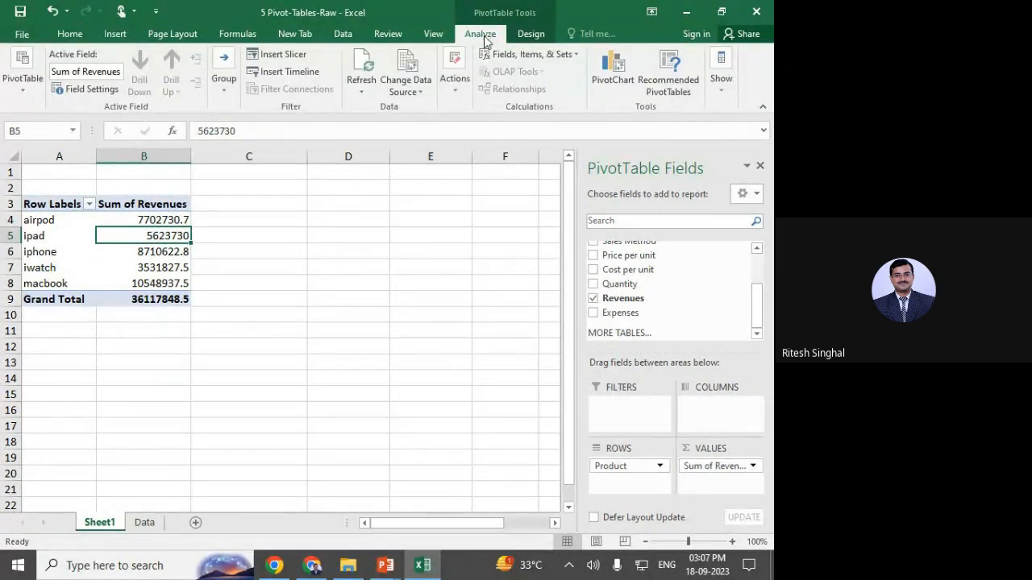
left_click(526, 35)
left_click(479, 34)
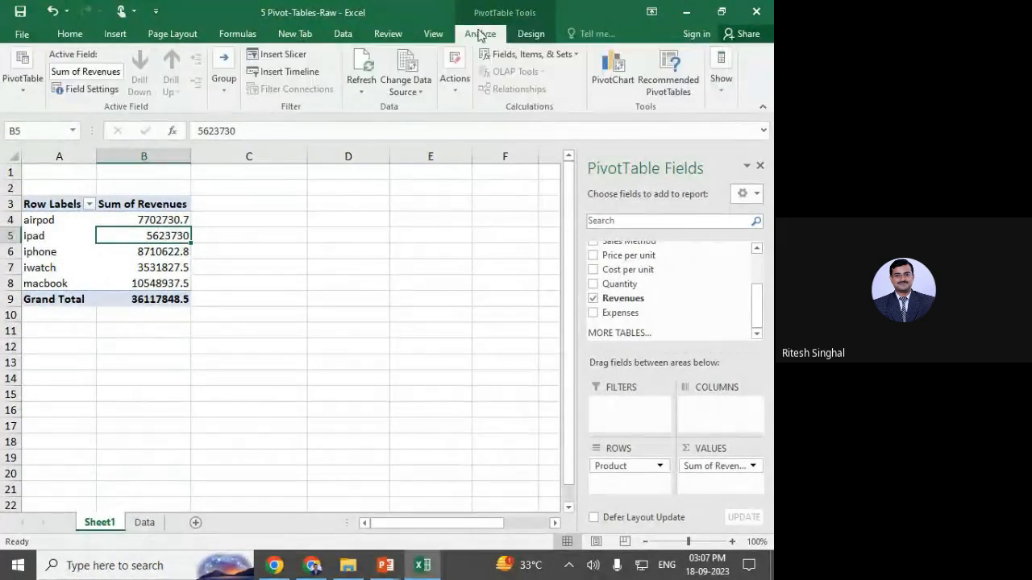
left_click(297, 56)
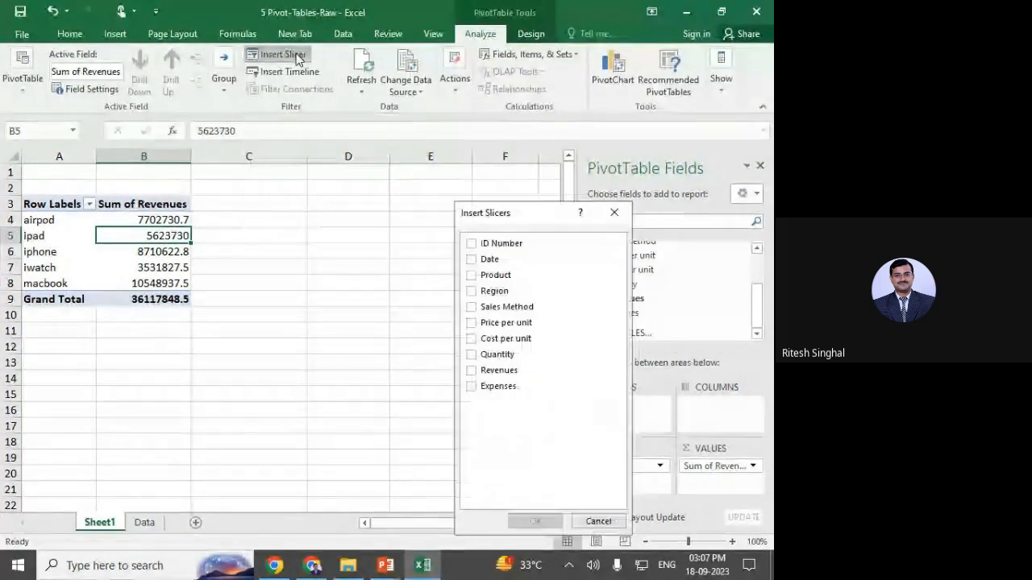
left_click_drag(515, 205, 357, 182)
left_click(313, 271)
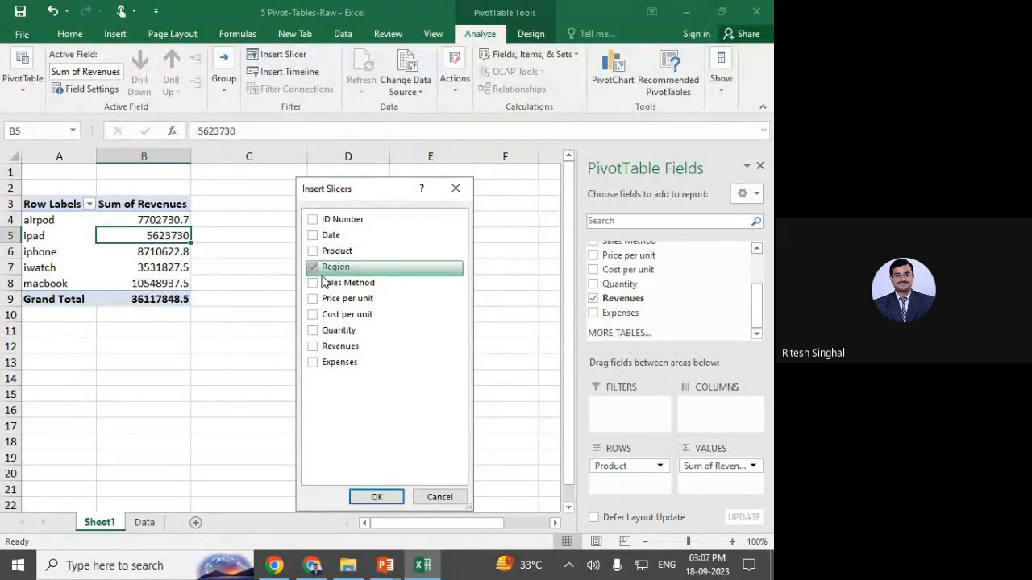
left_click(373, 497)
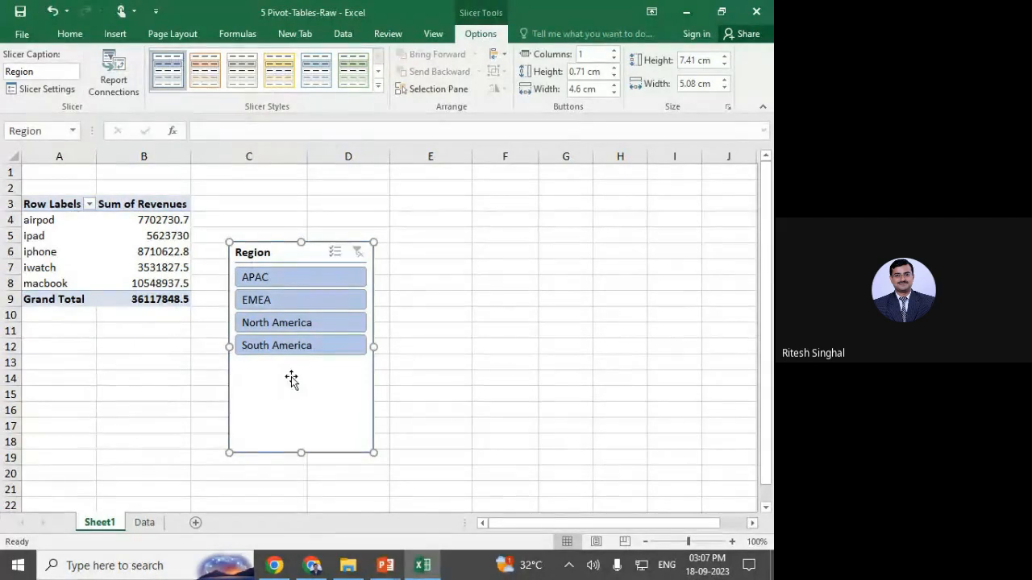
Filter the PivotTable by North America, South America, APAC and EMEA one at a time with the slicer, and clear the filter.
left_click(292, 325)
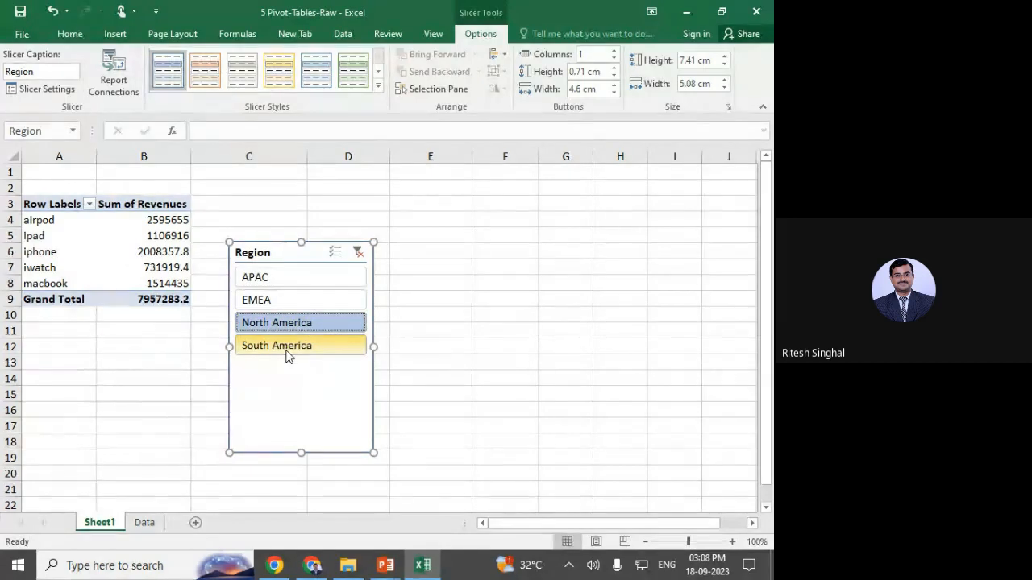
left_click(287, 352)
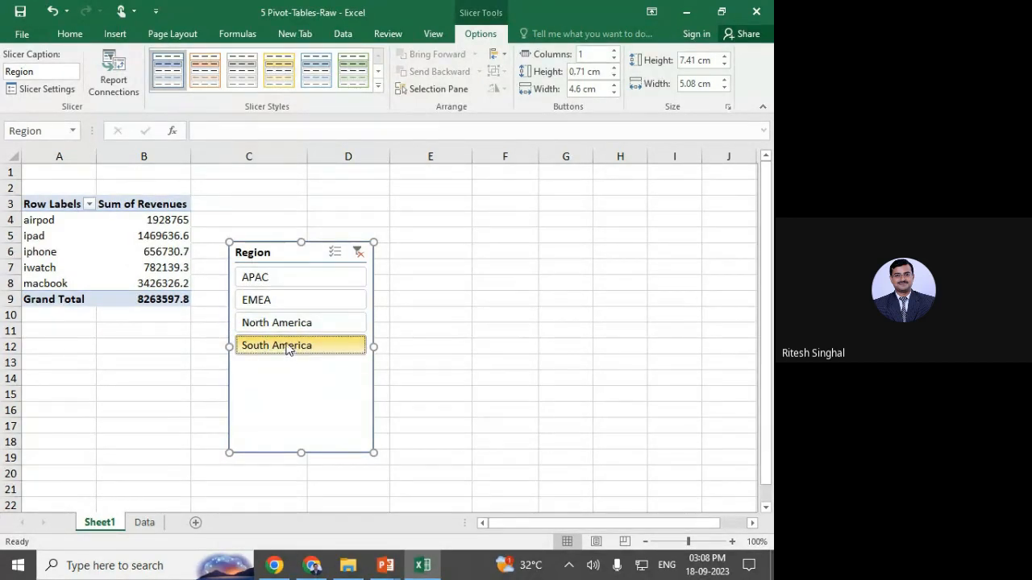
left_click(286, 279)
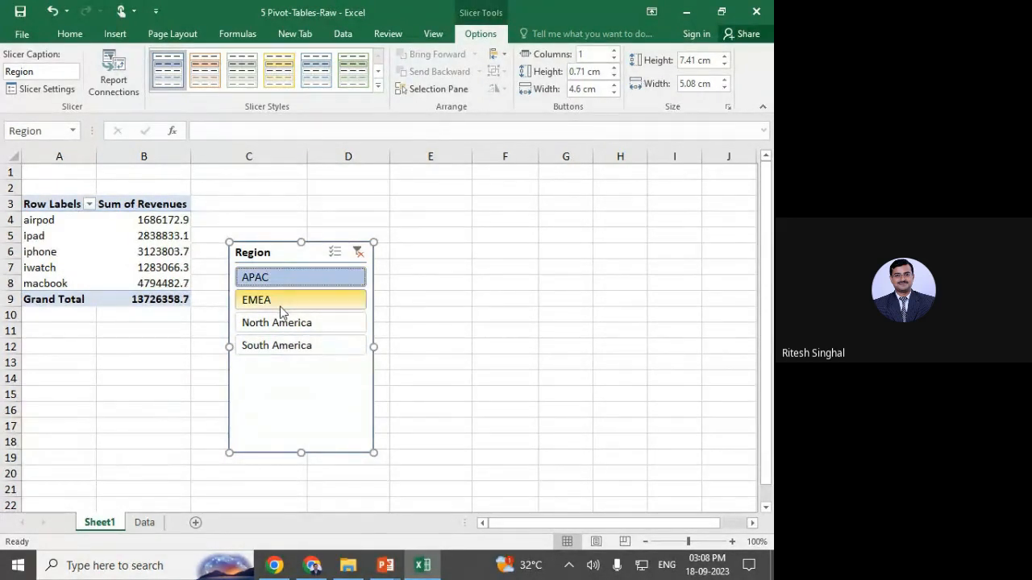
left_click(281, 305)
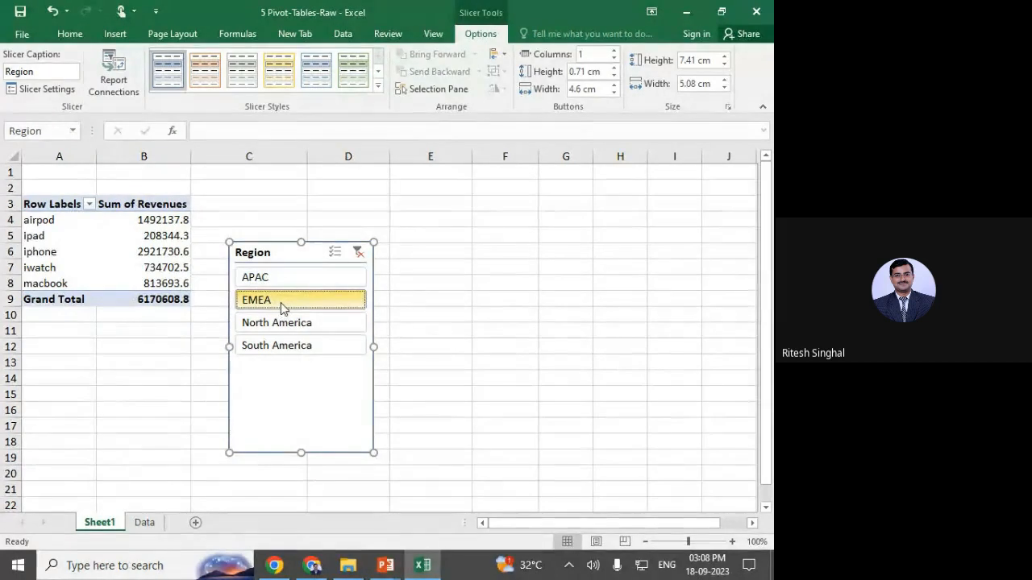
left_click(359, 254)
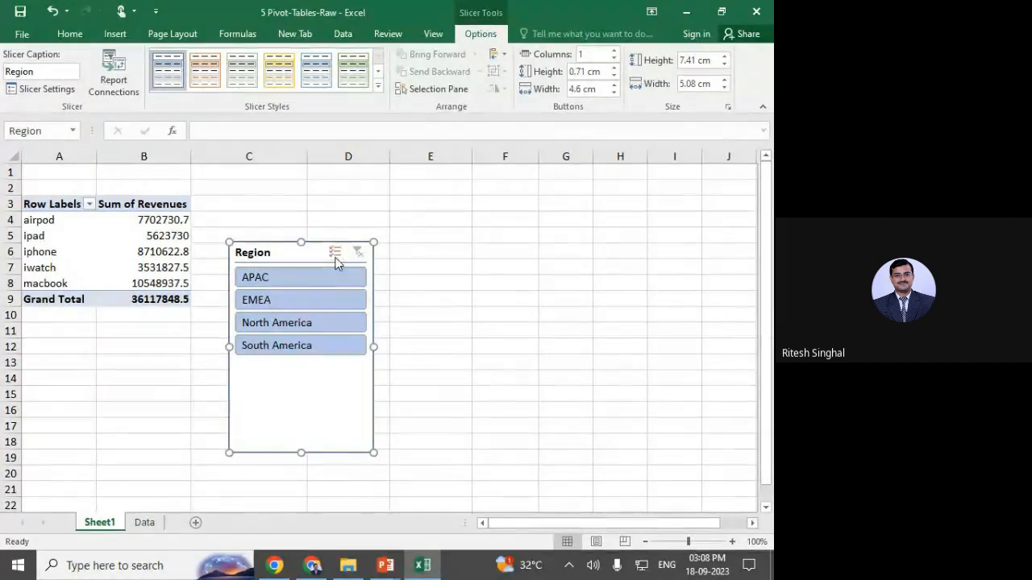
With multi-select enabled, toggle North America, South America, EMEA and APAC in the Region slicer, and turn multi-select off again.
left_click(335, 253)
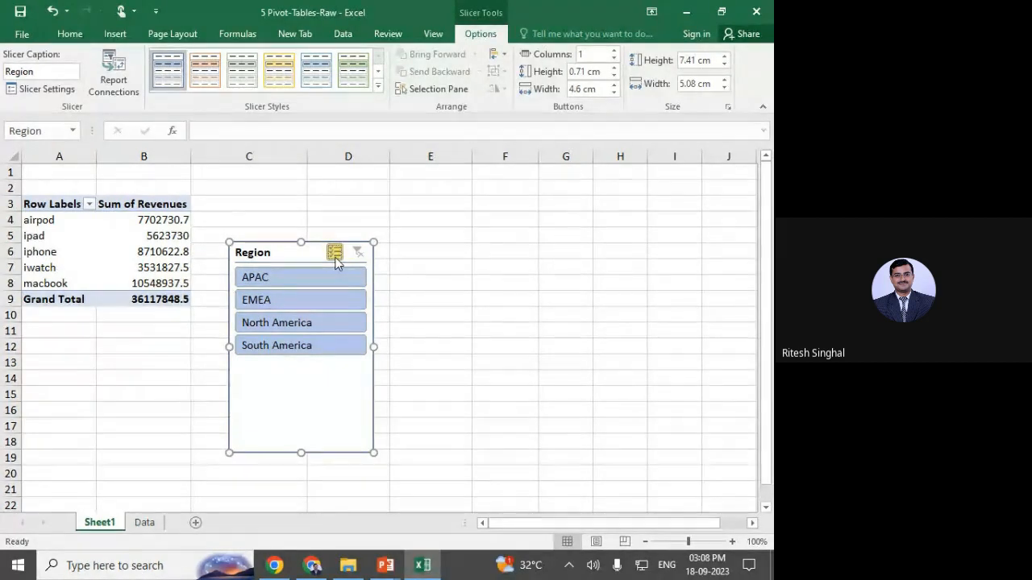
left_click(276, 326)
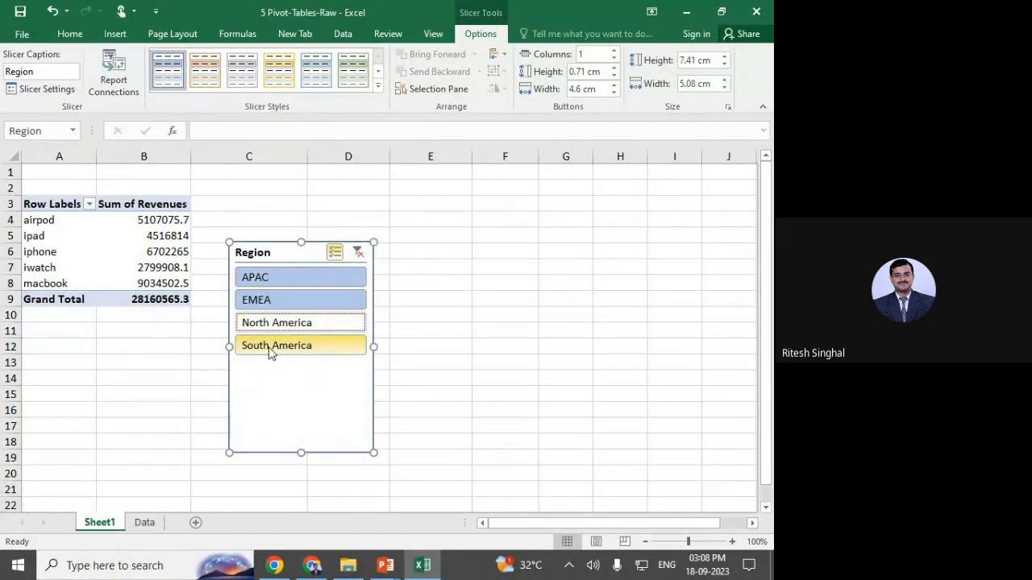
left_click(273, 346)
left_click(282, 300)
left_click(292, 280)
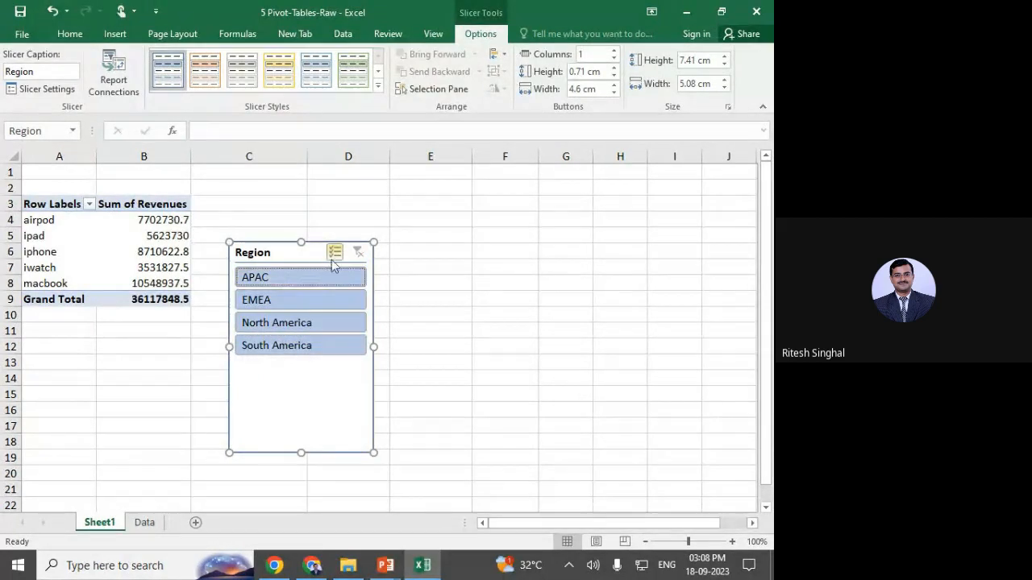
left_click(335, 253)
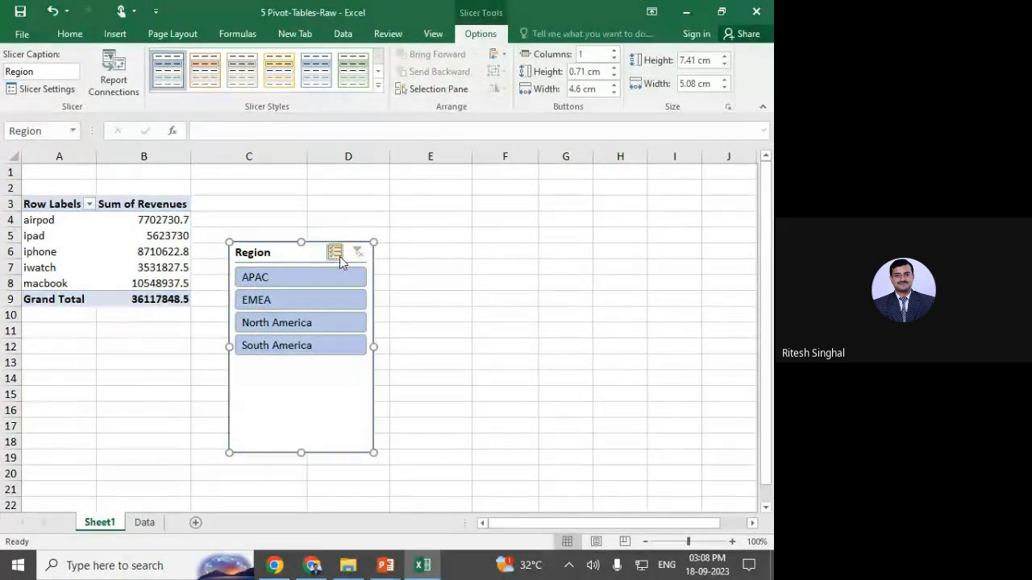
Filter the PivotTable by single American regions and by North America and South America together, and clear the region filter.
left_click(277, 325)
left_click(276, 347)
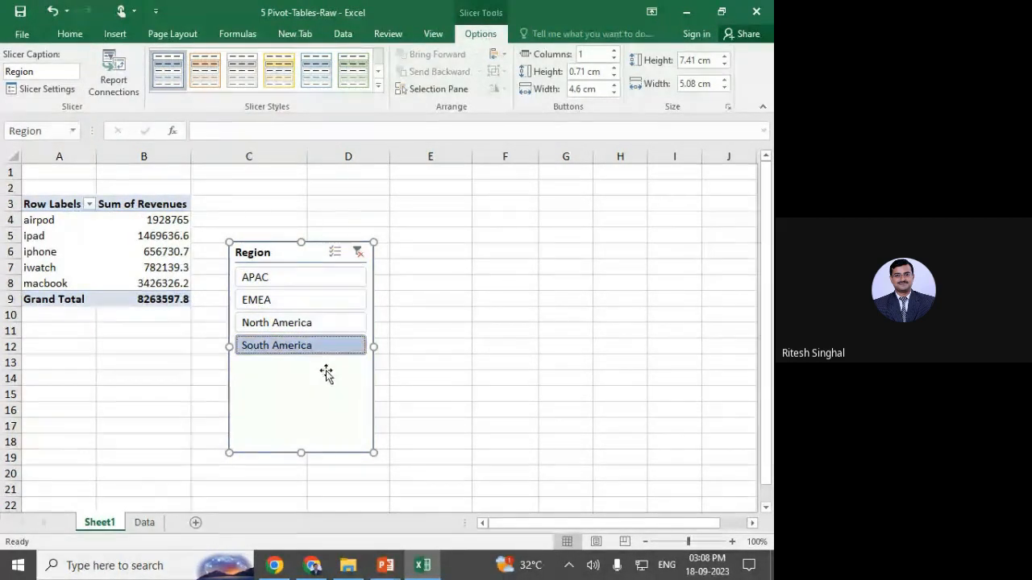
left_click(307, 324)
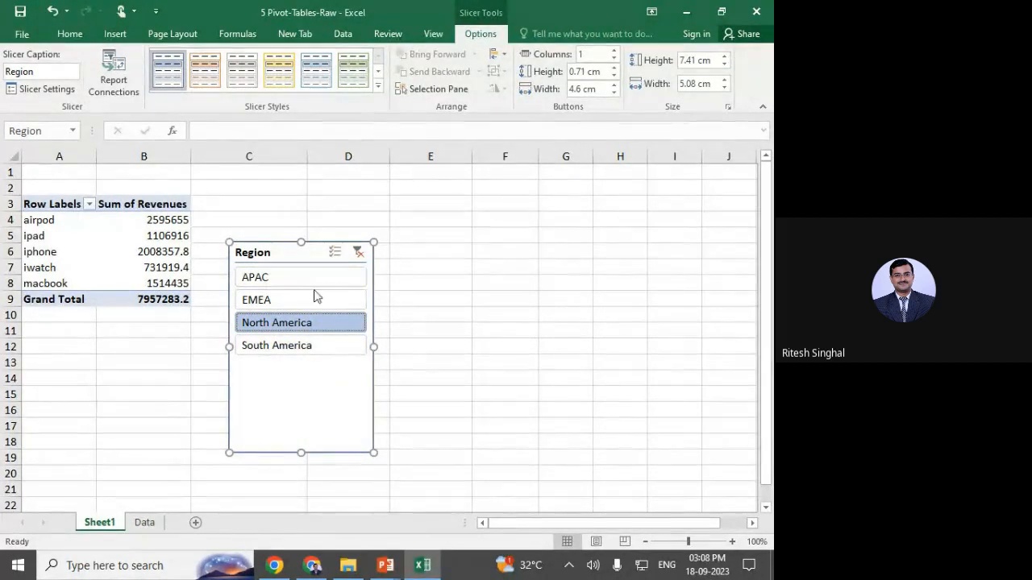
left_click(299, 346, "ctrl")
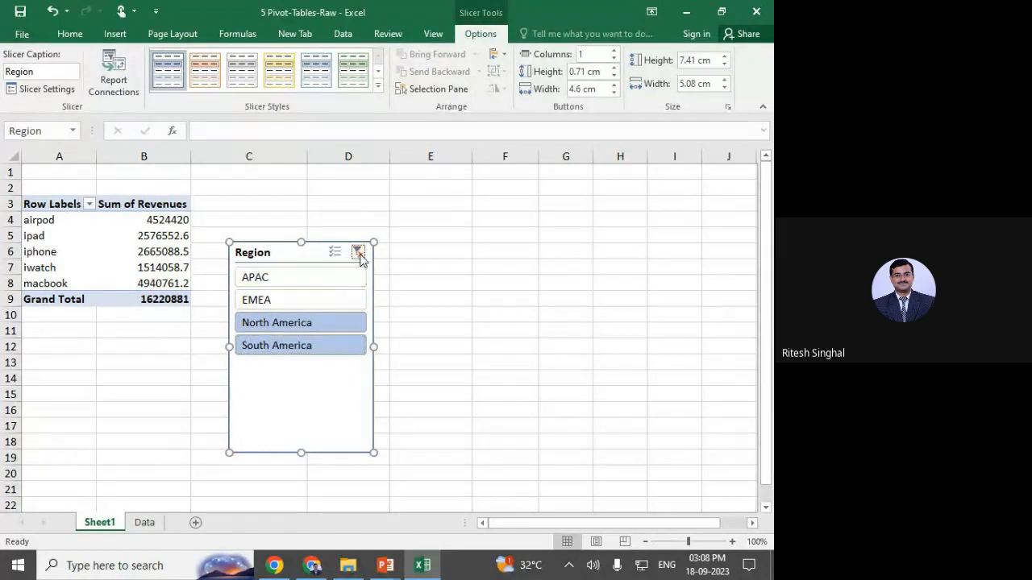
left_click(358, 252)
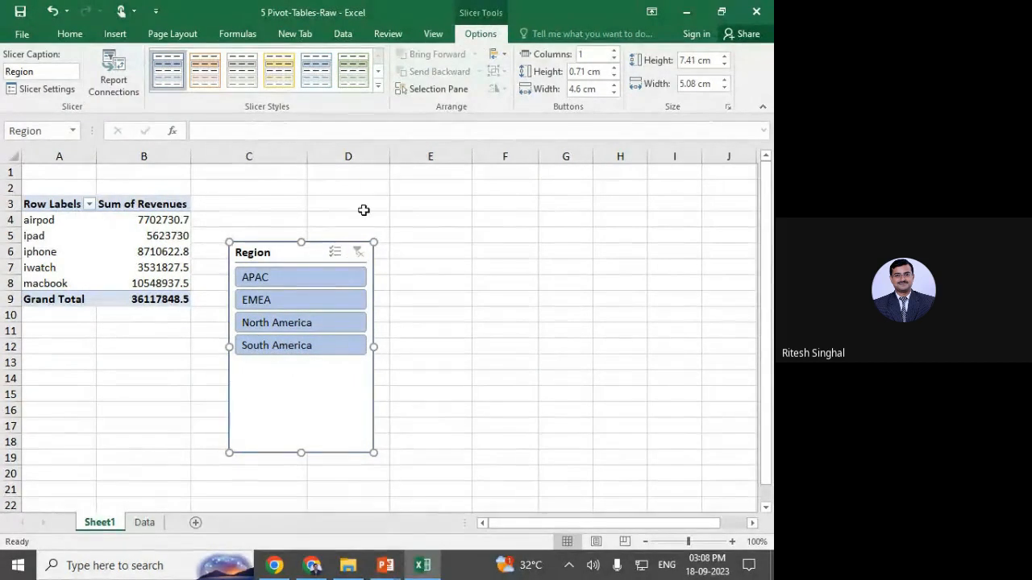
Insert a Quantity slicer placed beside the Region slicer, and delete it again.
left_click(125, 250)
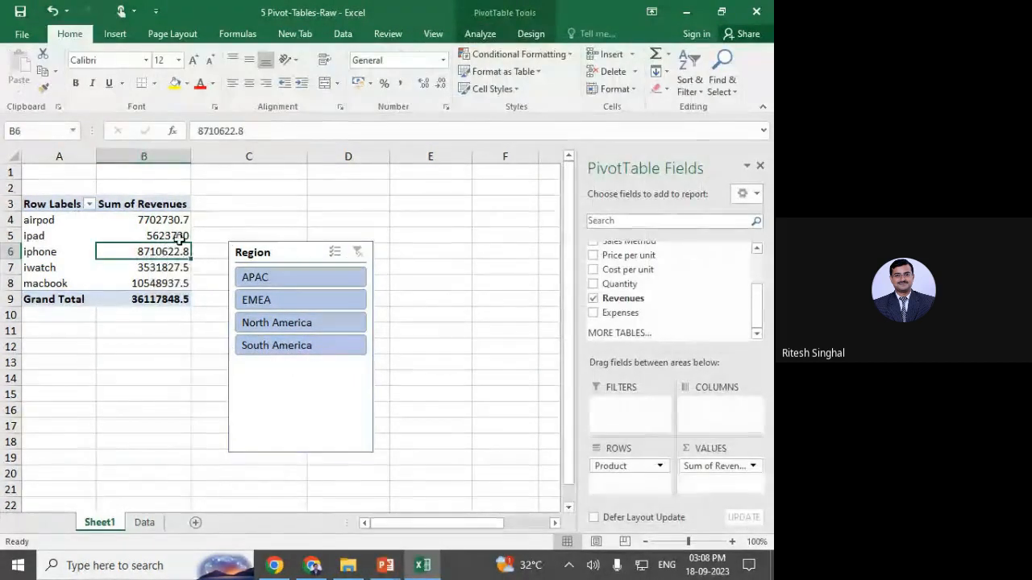
left_click(480, 33)
left_click(278, 54)
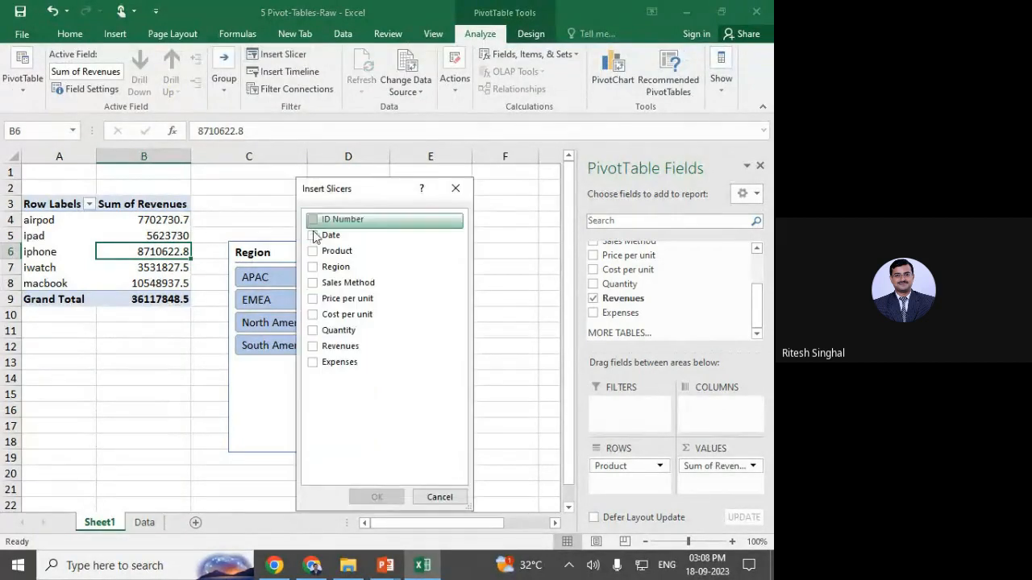
left_click(349, 336)
left_click(395, 498)
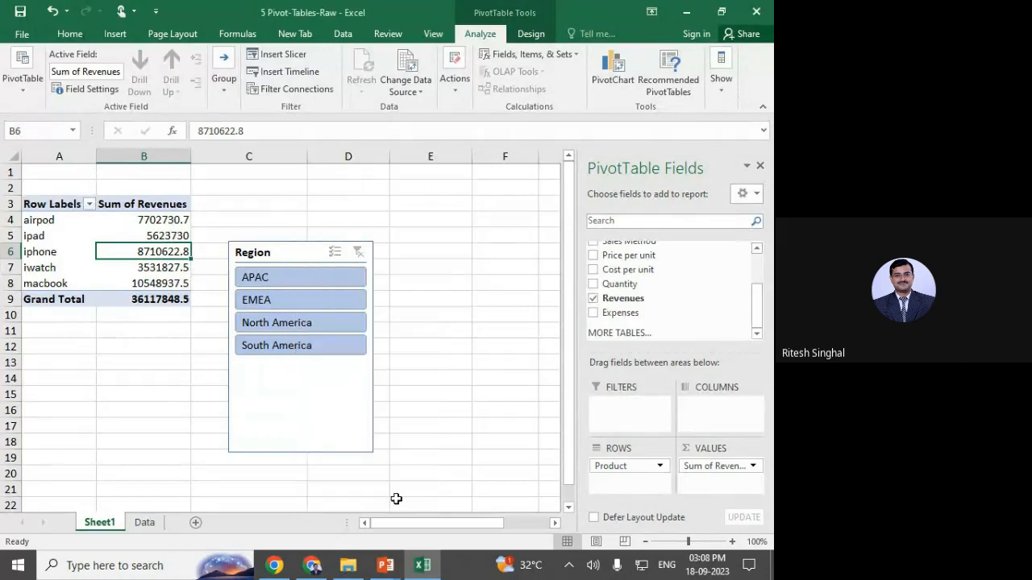
left_click_drag(320, 246, 491, 240)
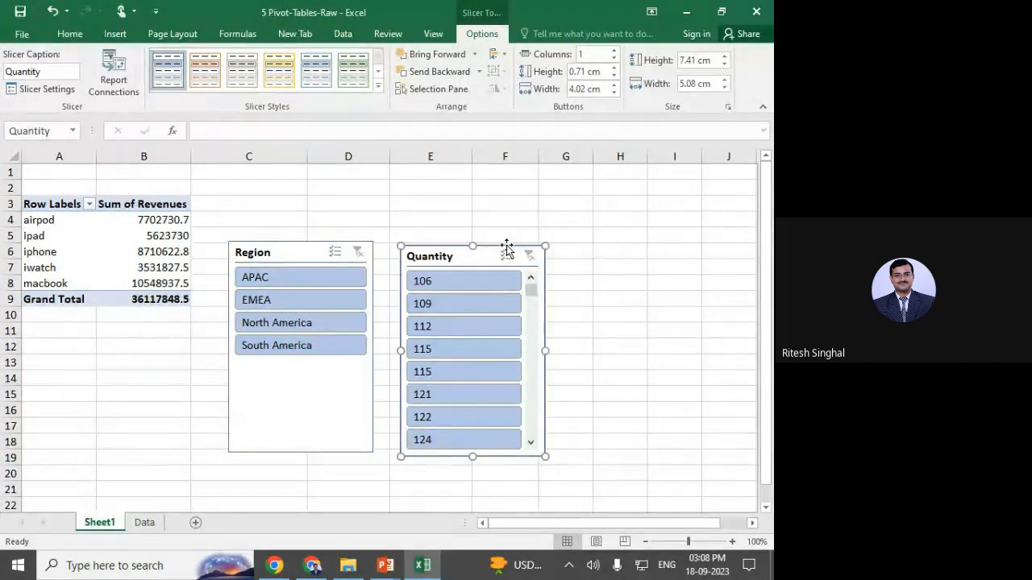
key("Delete")
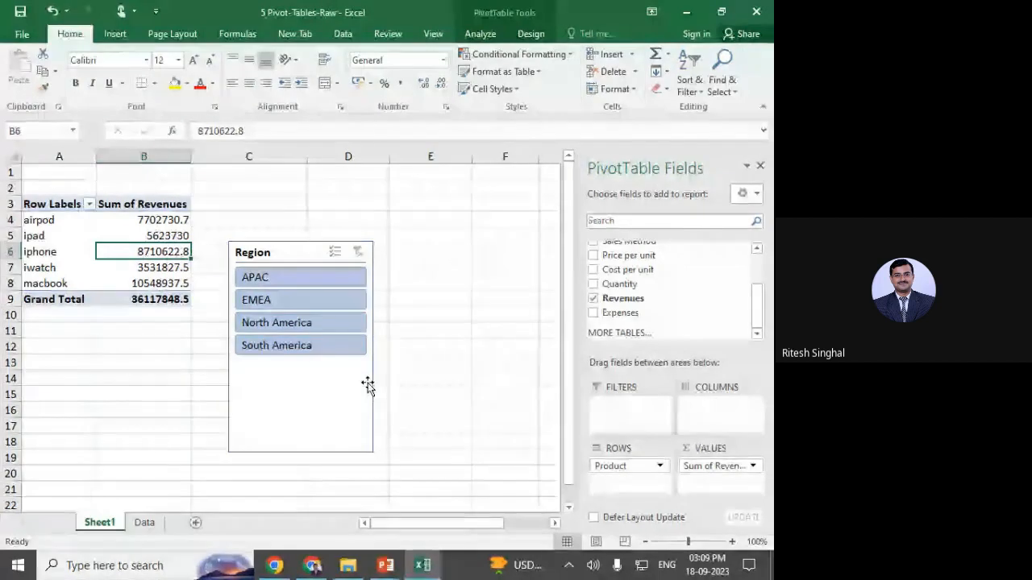
Delete the Region slicer from Sheet1 and dismiss the PivotTable warning.
left_click(300, 241)
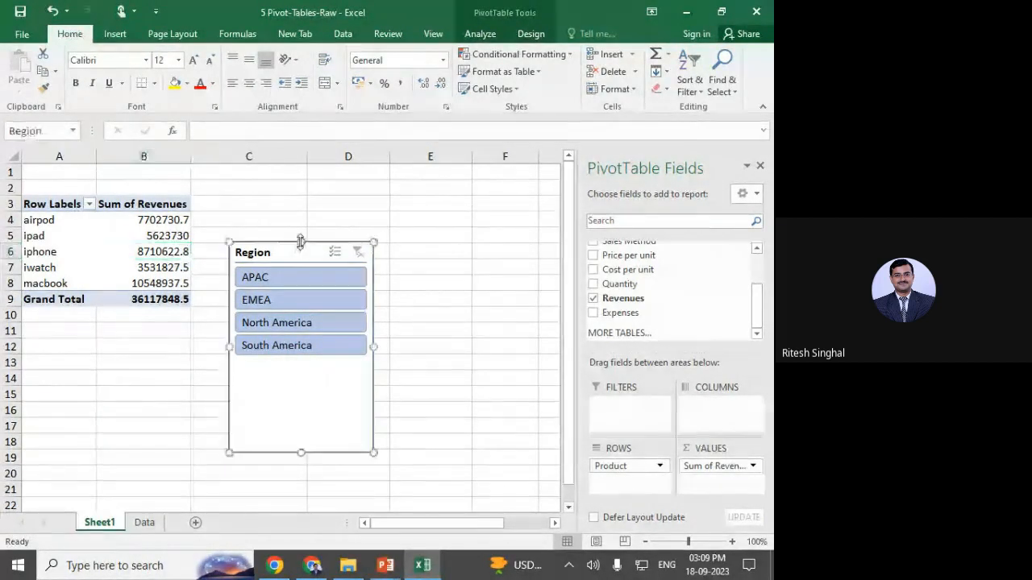
key("Delete")
key("Delete")
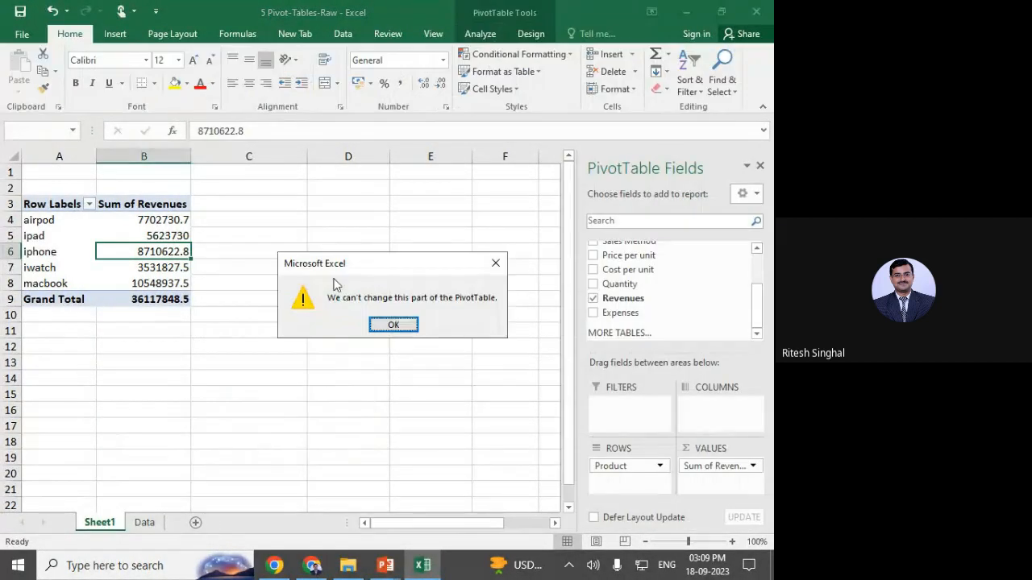
left_click(393, 325)
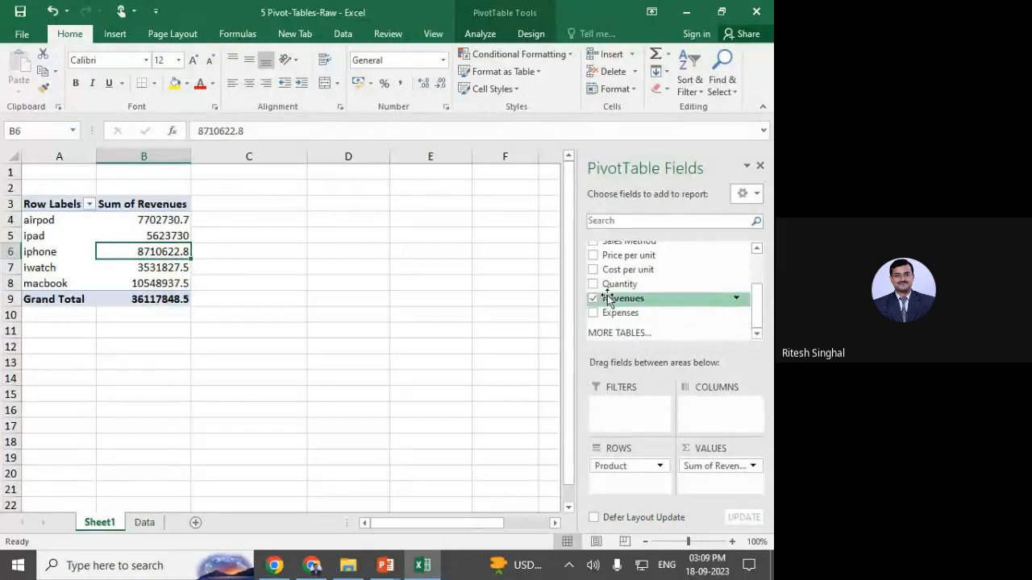
Add the Region field to the PivotTable columns and remove it again.
left_click_drag(756, 316, 756, 288)
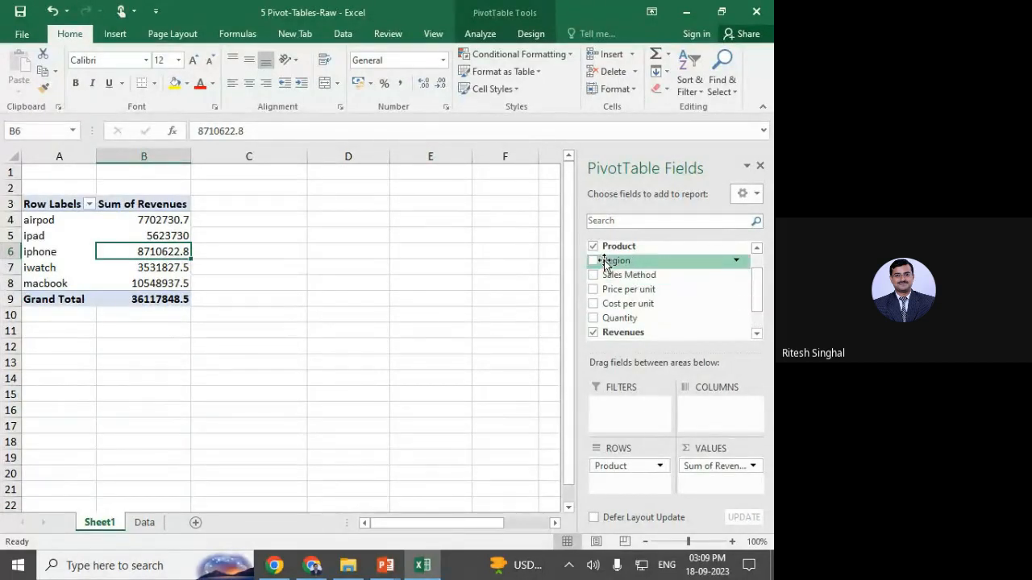
left_click_drag(603, 262, 715, 414)
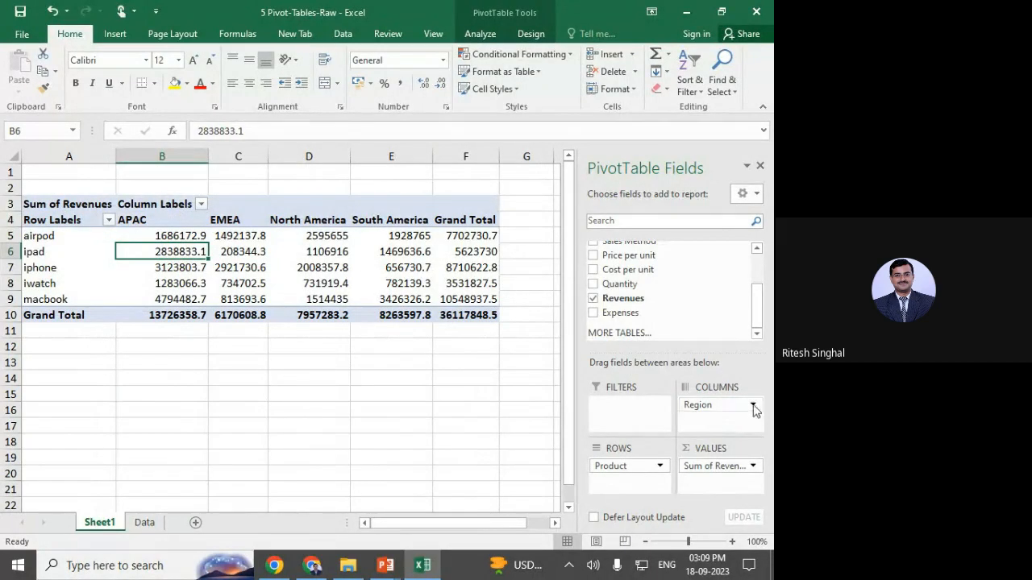
left_click_drag(734, 408, 684, 281)
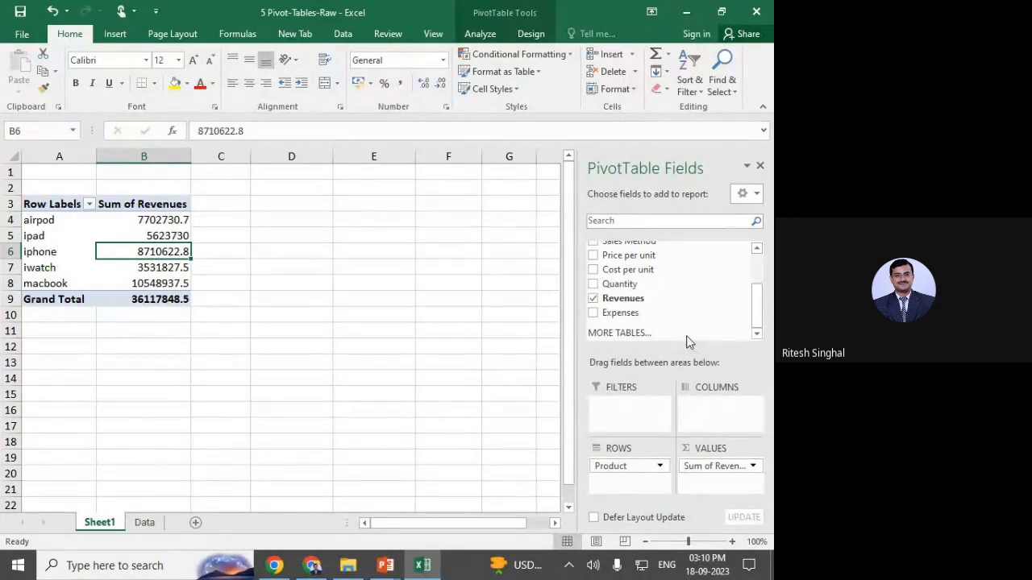
Insert a clustered column PivotChart of revenues by product and place it beside the PivotTable.
left_click(153, 270)
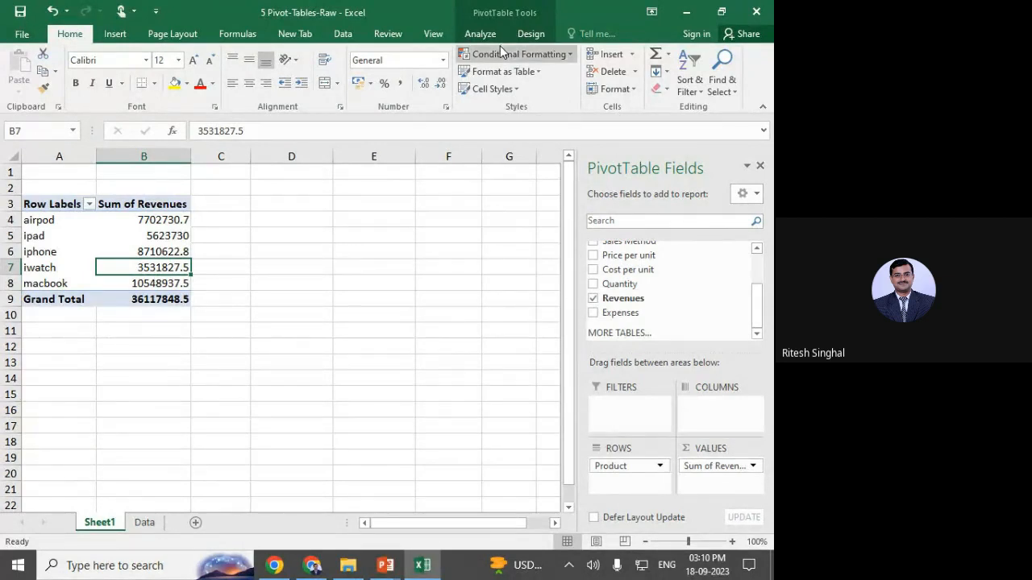
left_click(480, 33)
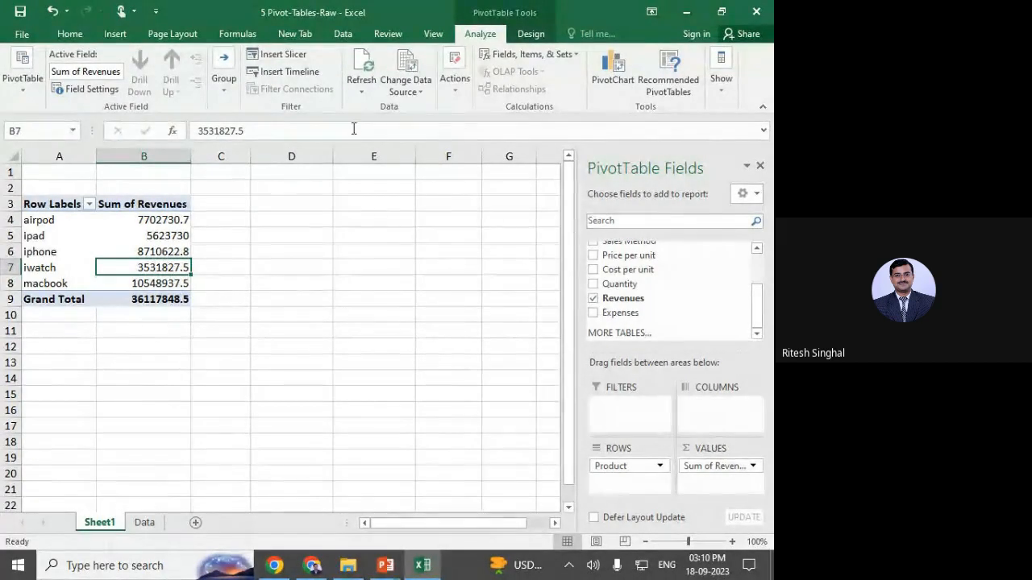
left_click(621, 73)
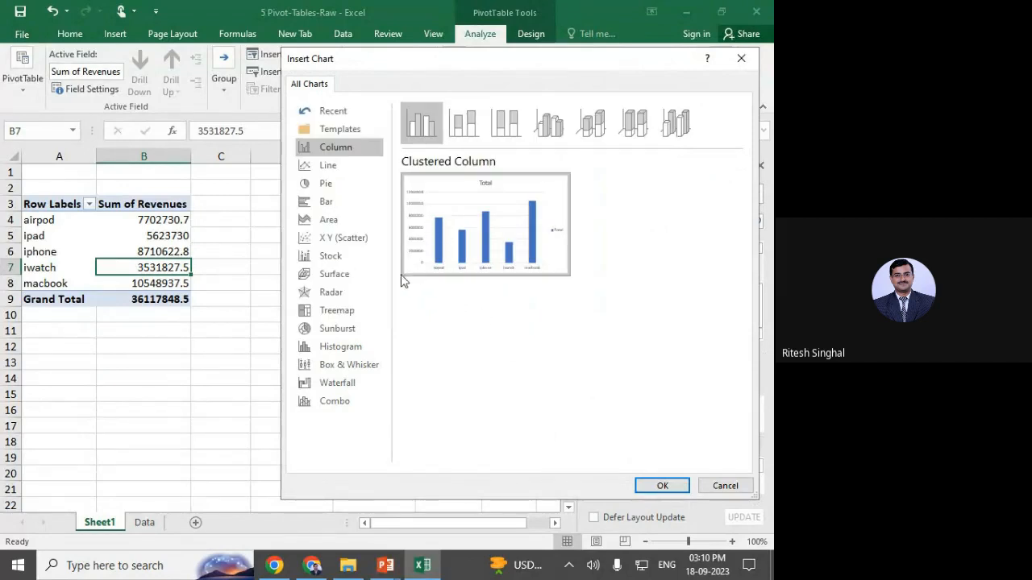
left_click(662, 486)
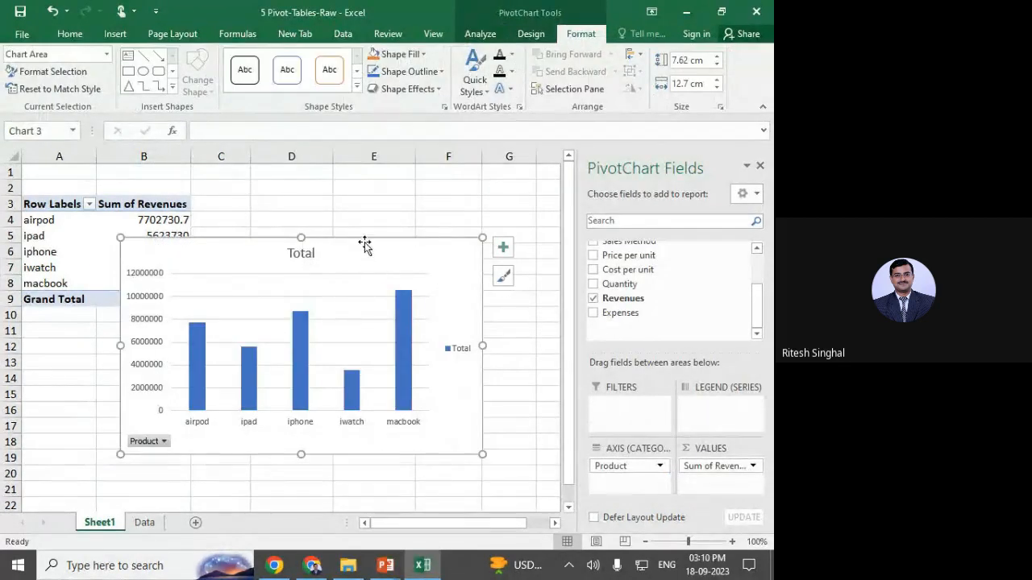
left_click_drag(365, 235, 439, 184)
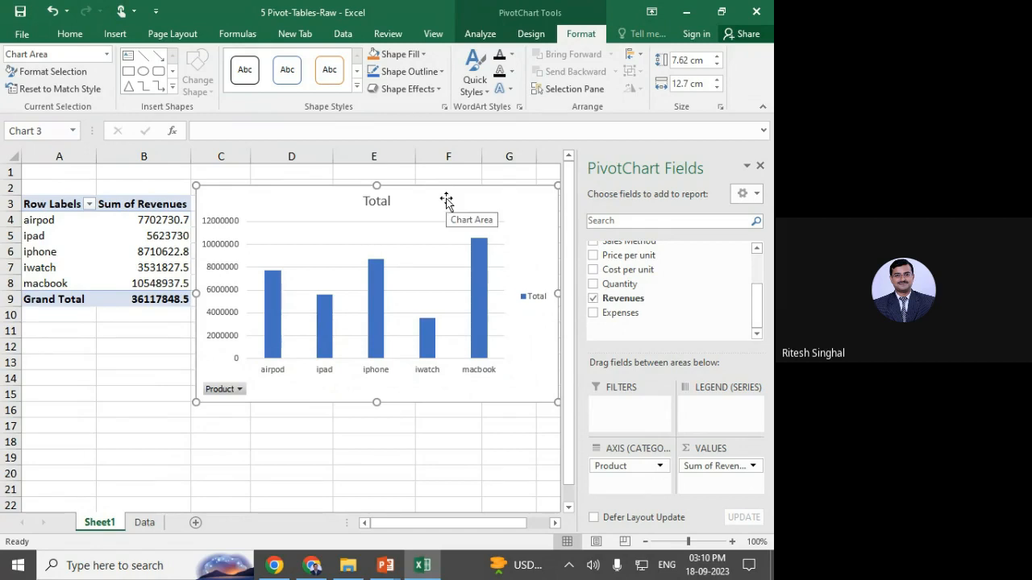
Check the chart's Product filter with all products kept, and add the Region field as the chart's legend series.
left_click(238, 389)
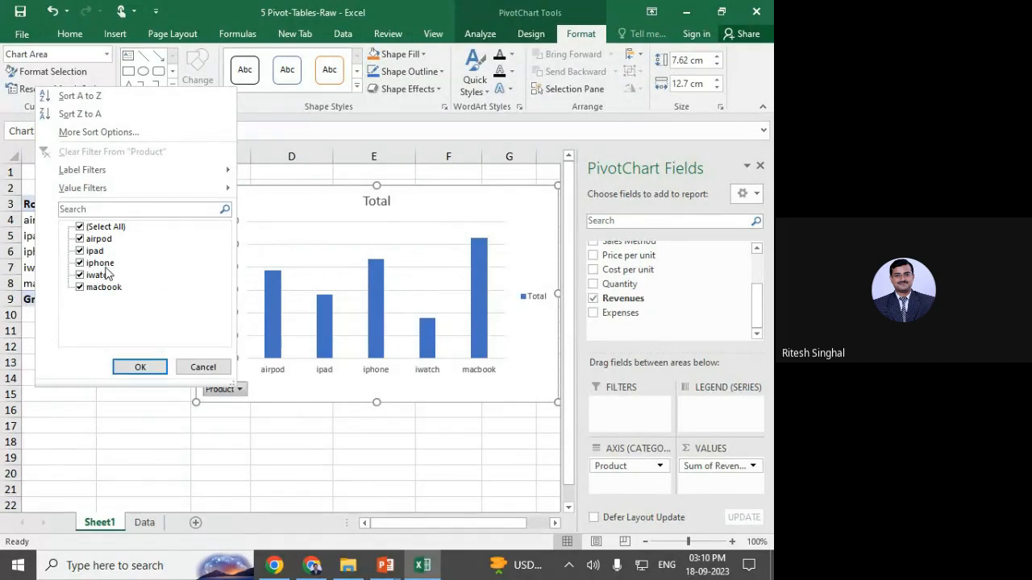
left_click(134, 365)
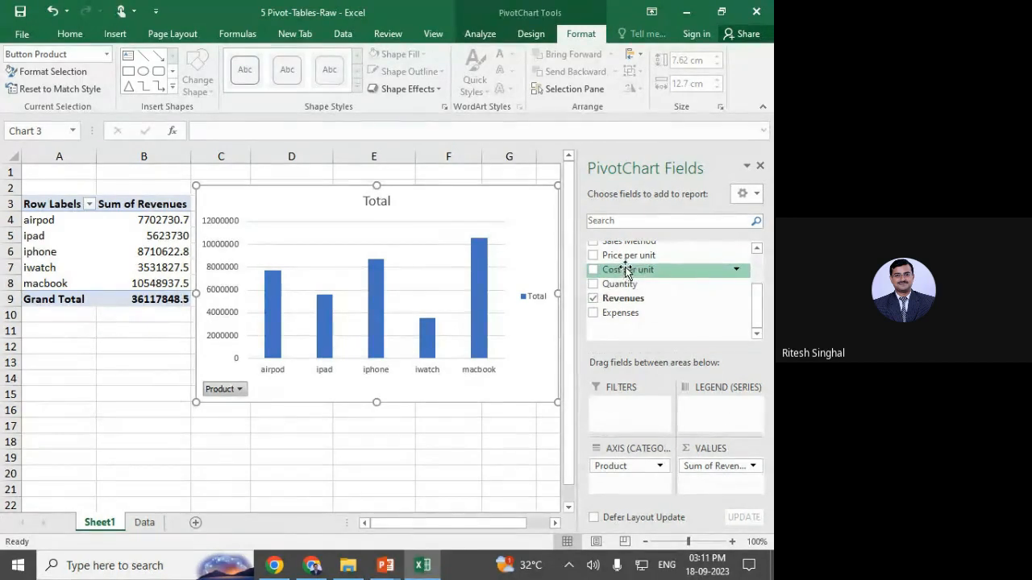
scroll(669, 270, "up", 2)
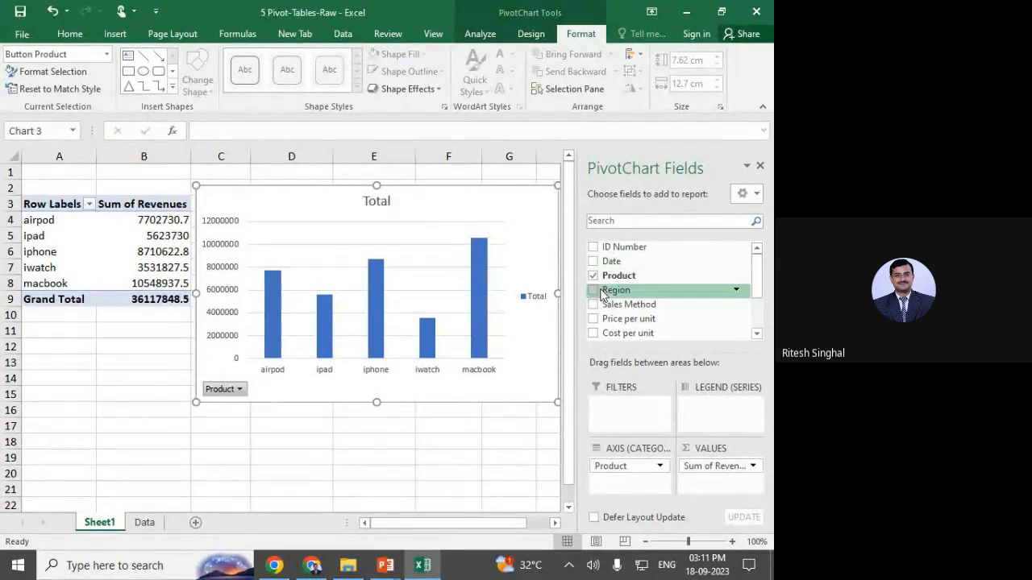
left_click_drag(618, 293, 722, 416)
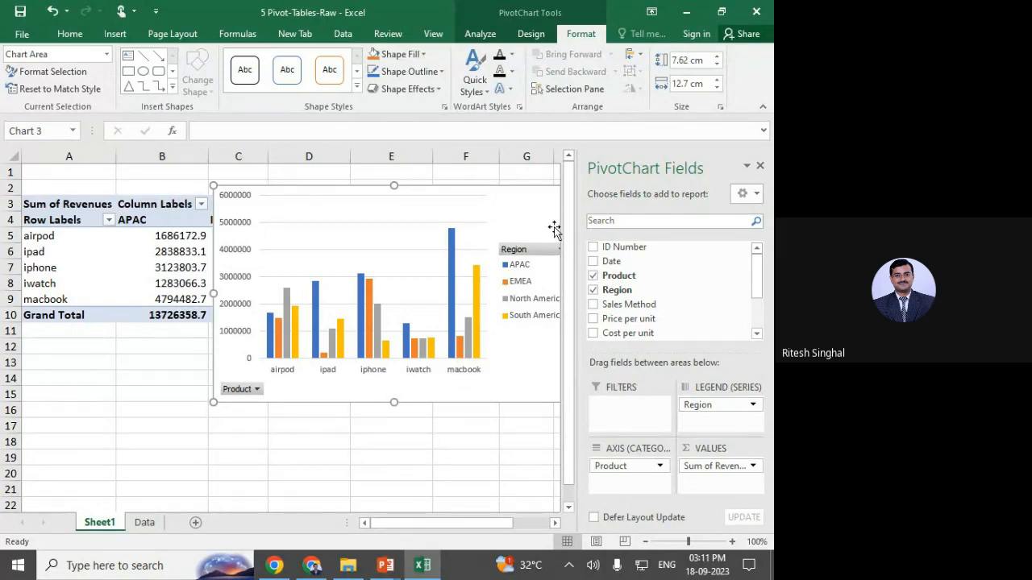
Move the column PivotChart below the PivotTable's first rows, delete it, and remove the Region field from the columns.
left_click_drag(523, 189, 407, 284)
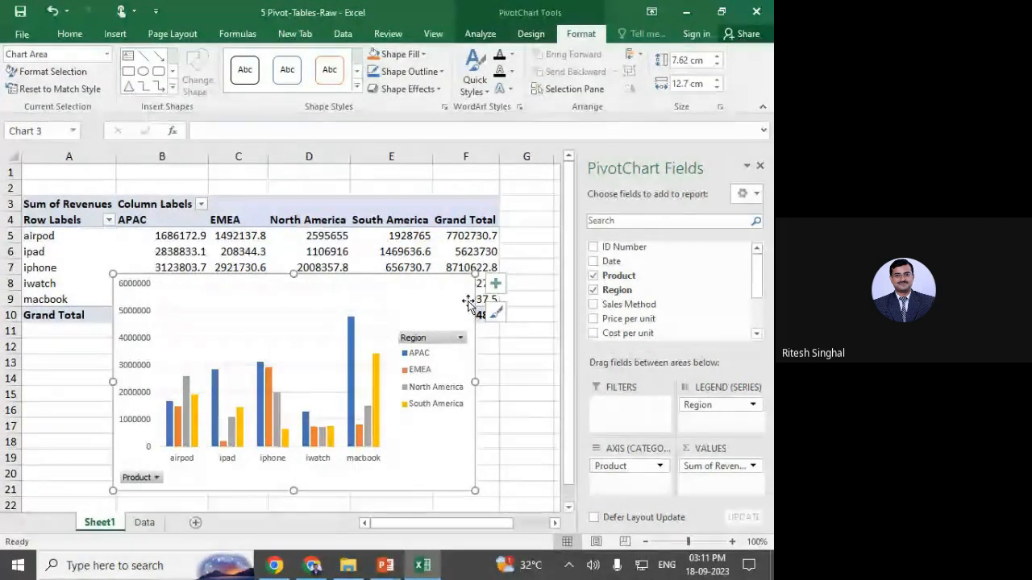
key("Delete")
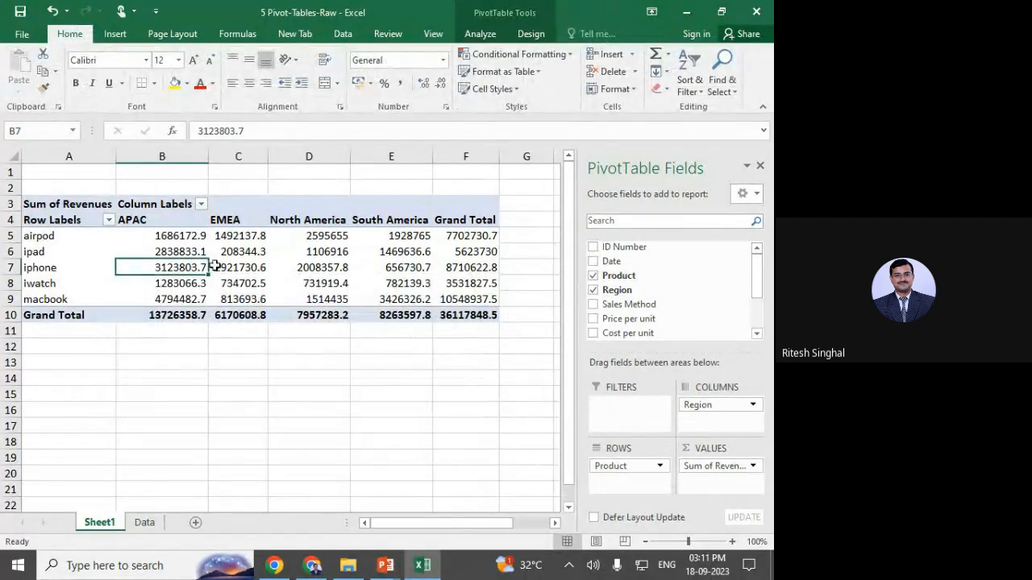
left_click_drag(720, 405, 523, 190)
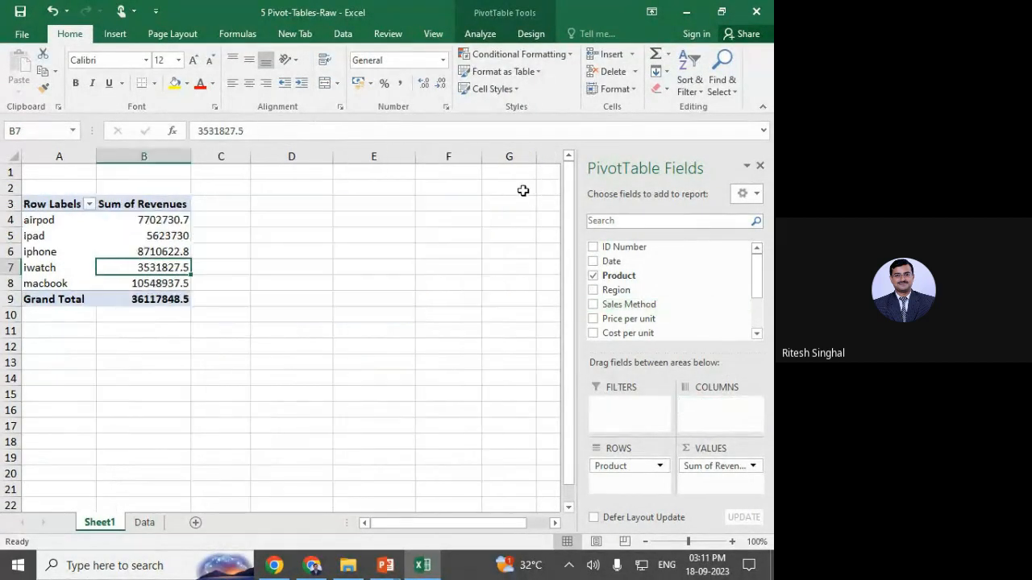
Preview radar, line and pie chart types, insert a pie PivotChart of revenues by product, and delete it again.
left_click(181, 249)
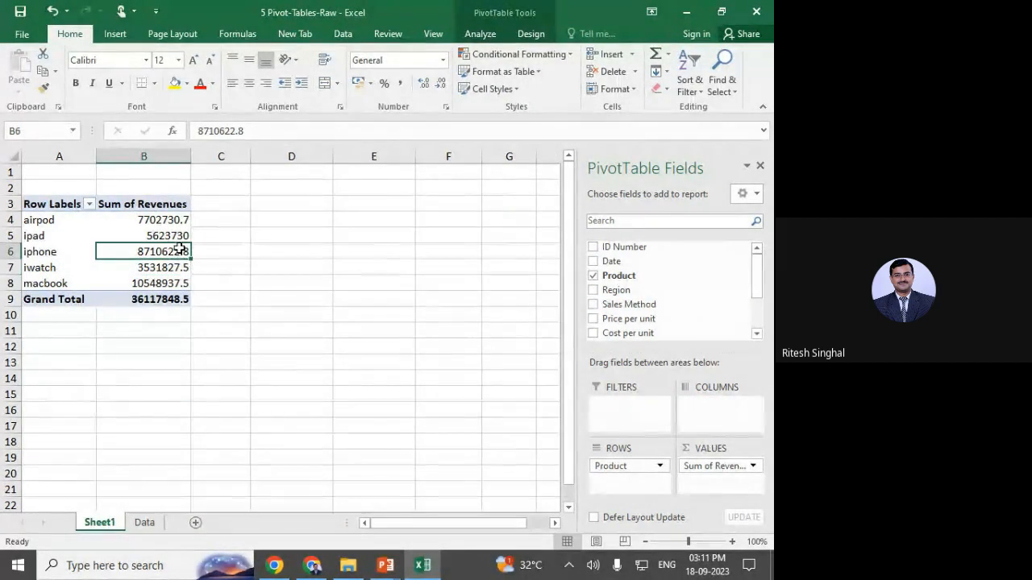
left_click(479, 36)
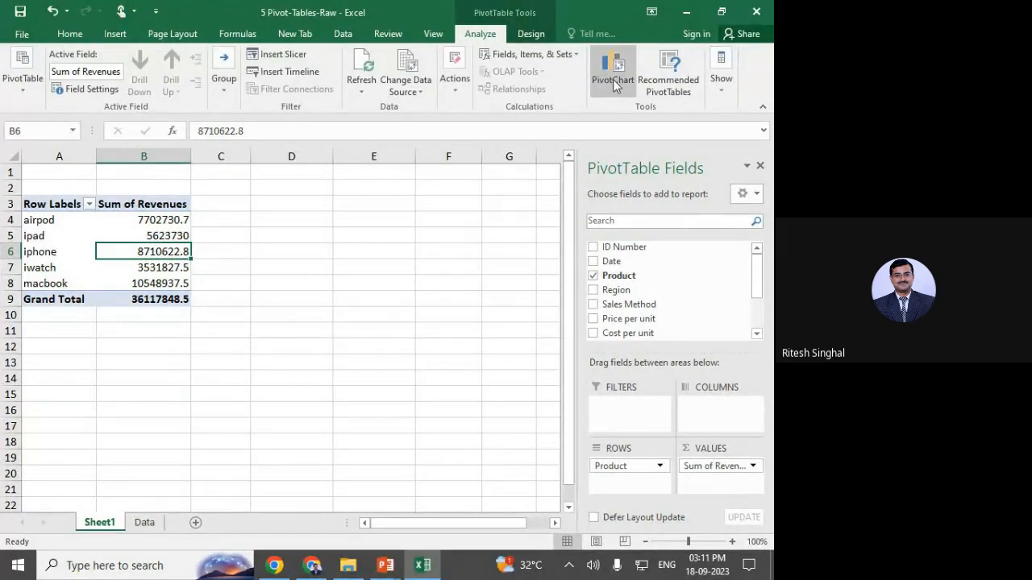
left_click(613, 79)
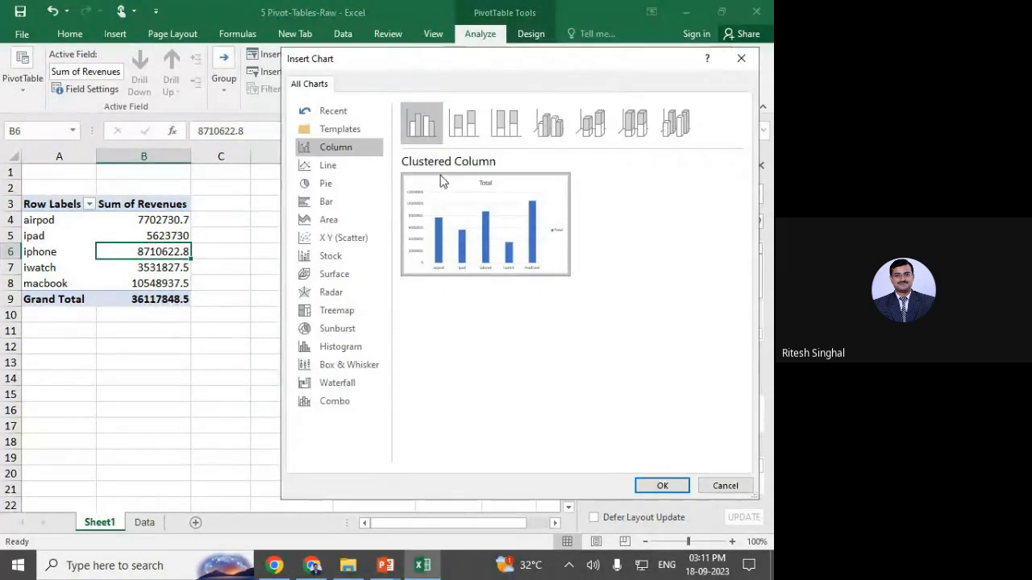
left_click(325, 183)
left_click(338, 238)
left_click(330, 292)
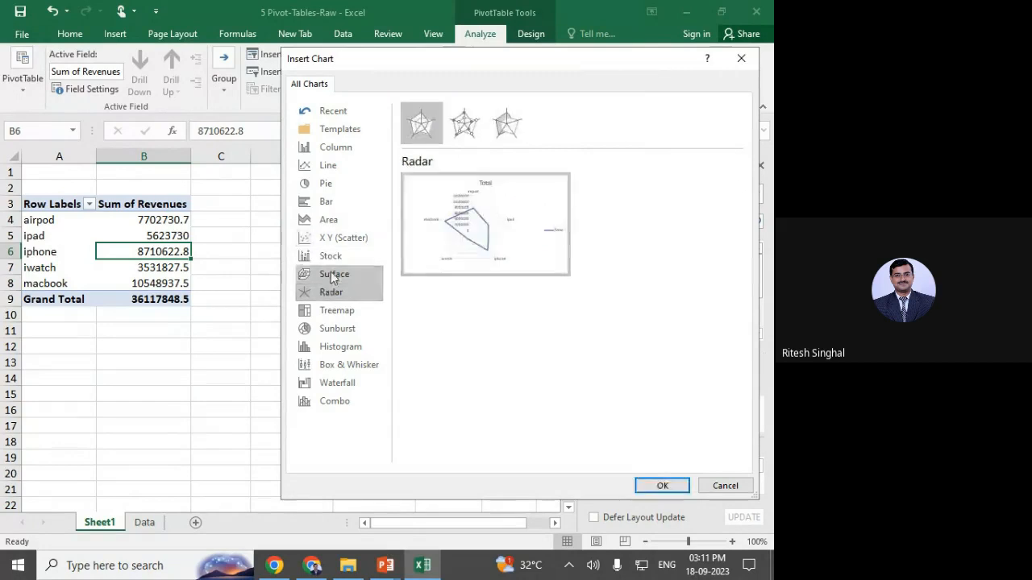
left_click(328, 165)
left_click(326, 183)
mouse_move(457, 228)
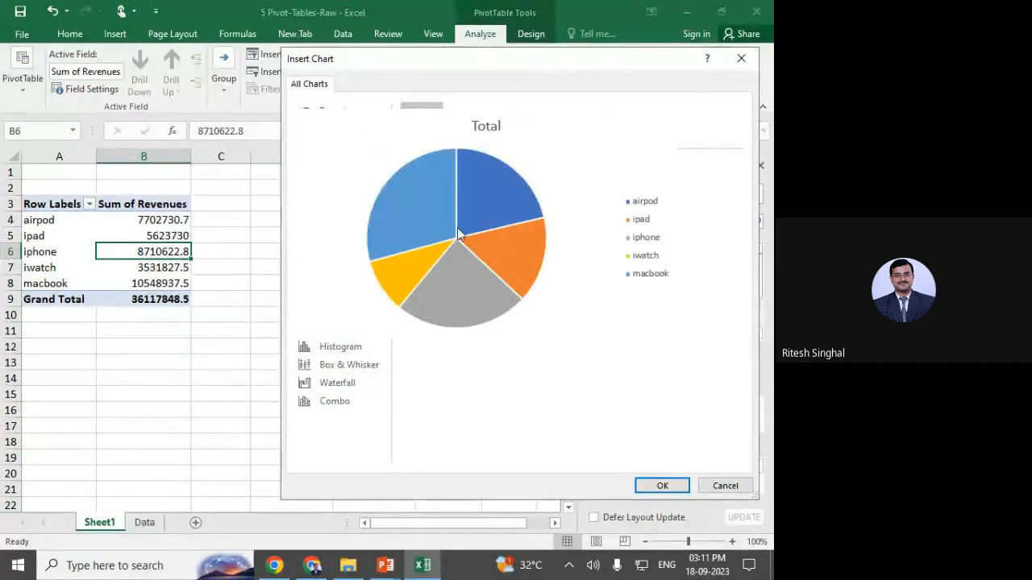
left_click(662, 485)
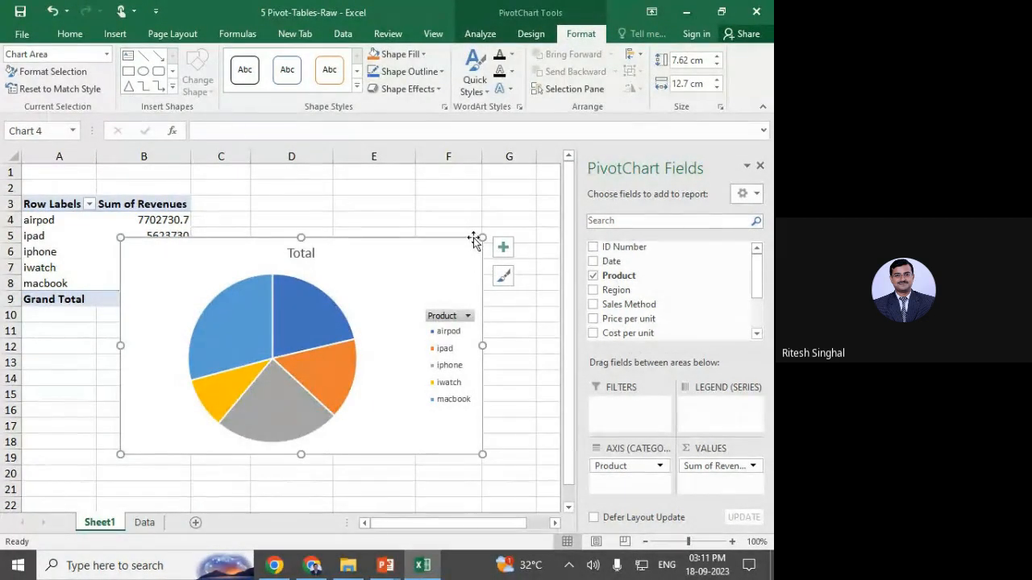
key("Delete")
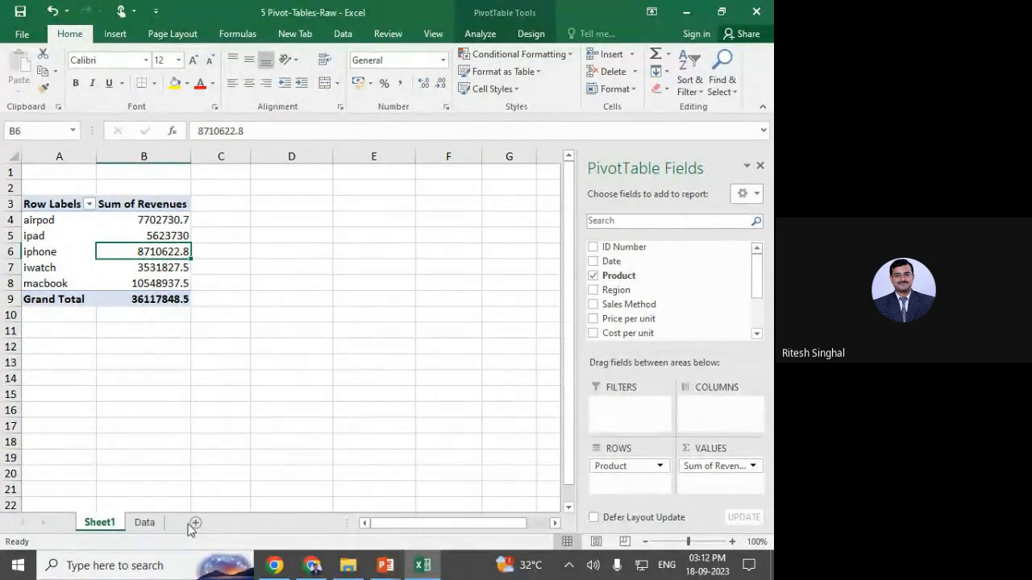
Duplicate the last record of the table on the Data sheet into the empty row 202 directly below it.
left_click(145, 522)
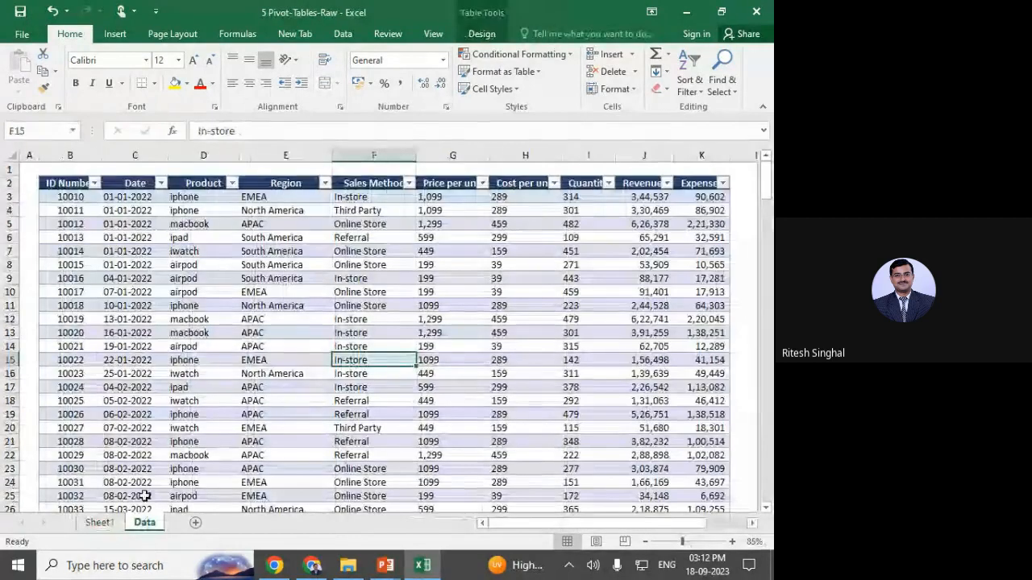
scroll(161, 366, "down", 6)
scroll(162, 366, "down", 13)
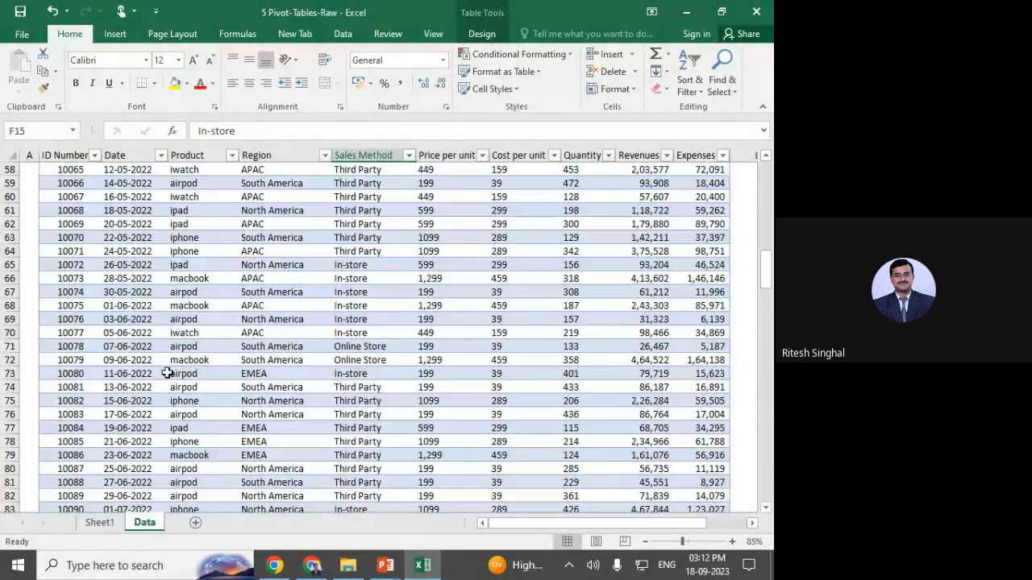
scroll(167, 373, "down", 20)
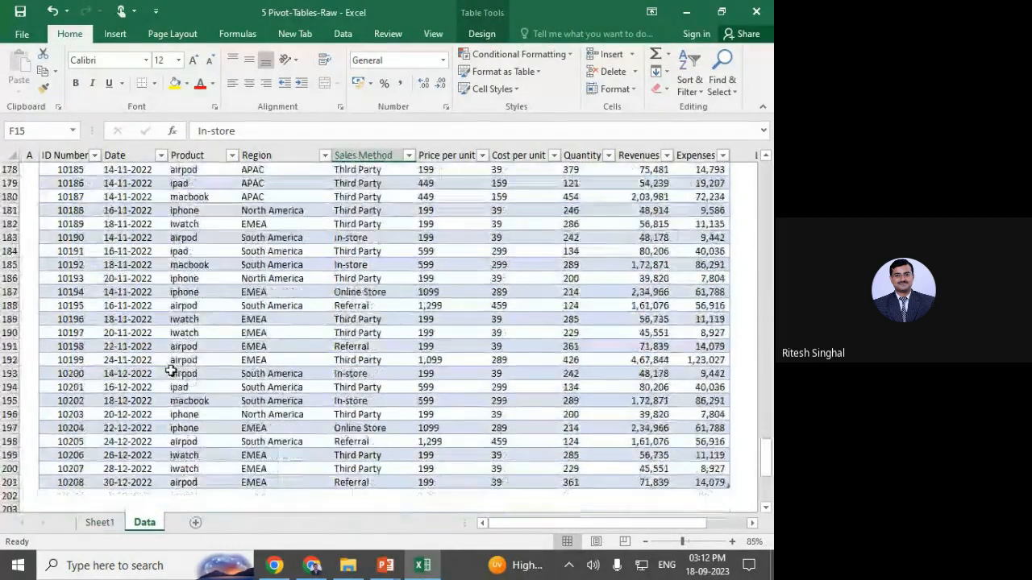
left_click(68, 332)
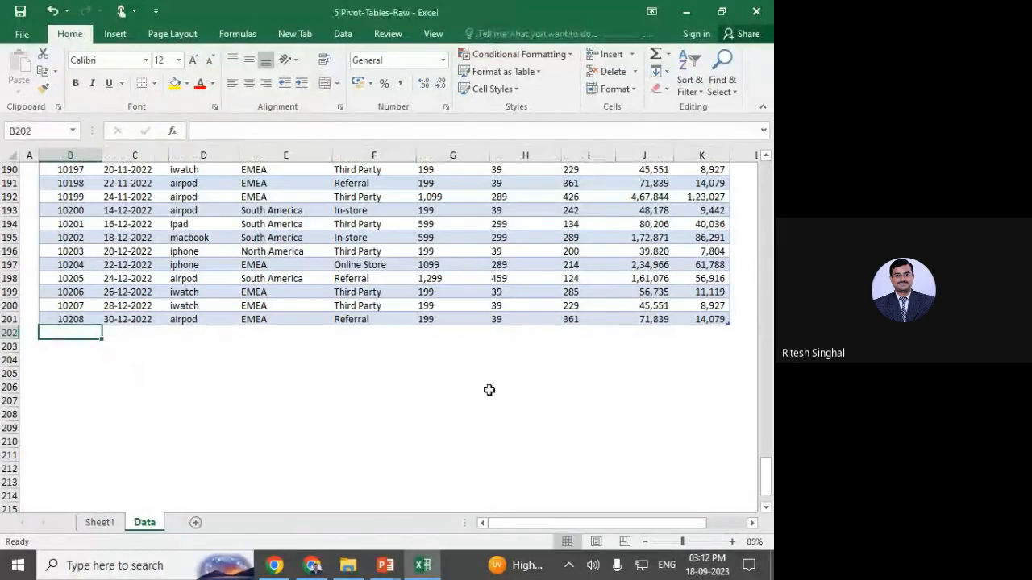
key("shift+Right")
key("shift+Right")
key("shift+Right")
key("shift+Right")
key("shift+Right")
key("shift+Right")
key("shift+Right")
key("shift+Right")
key("shift+Right")
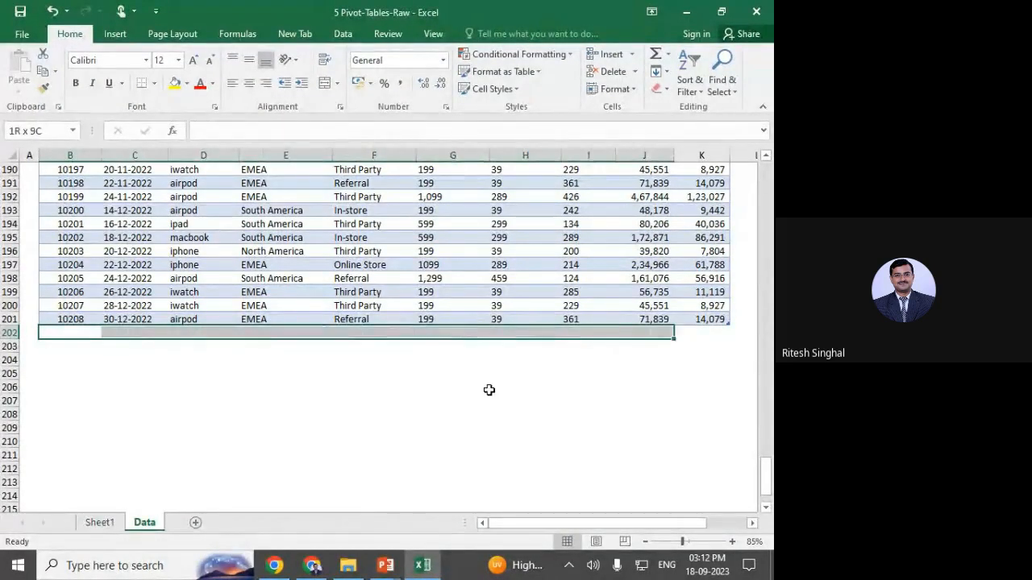
key("ctrl+d")
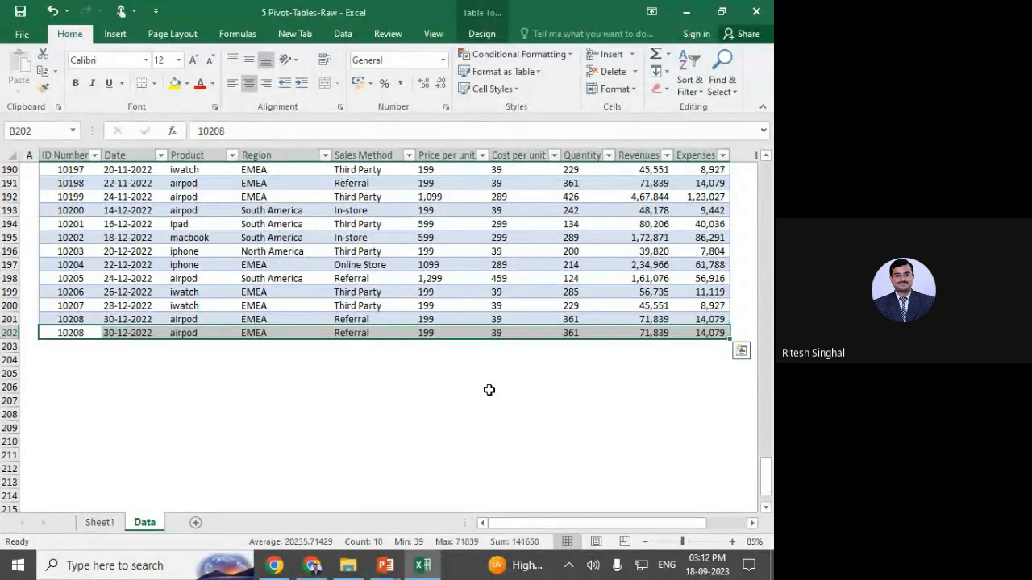
Change the product of the new record in cell D202 to Mouse.
key("Left")
key("Right")
key("Right")
key("Right")
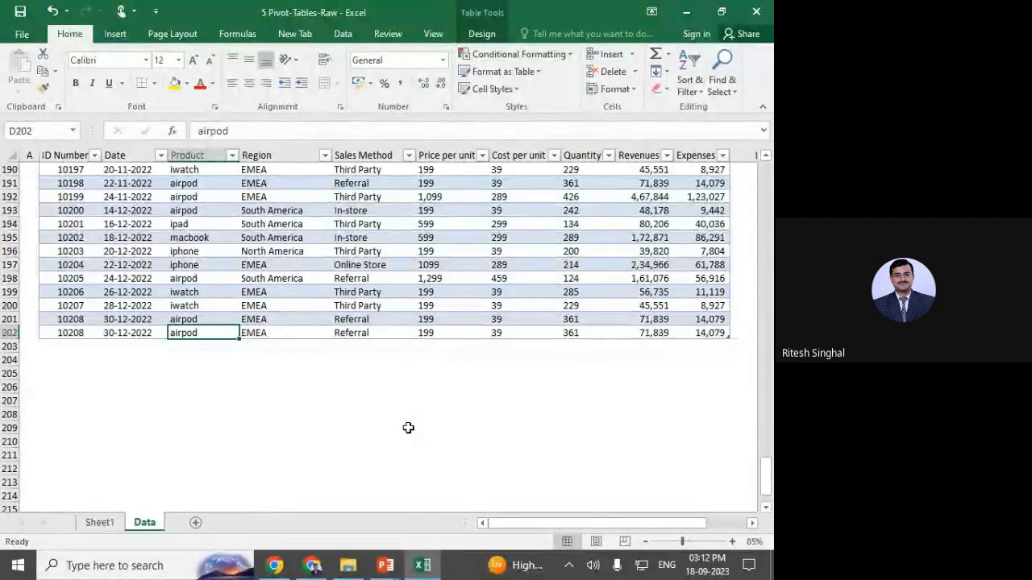
type("Mouse")
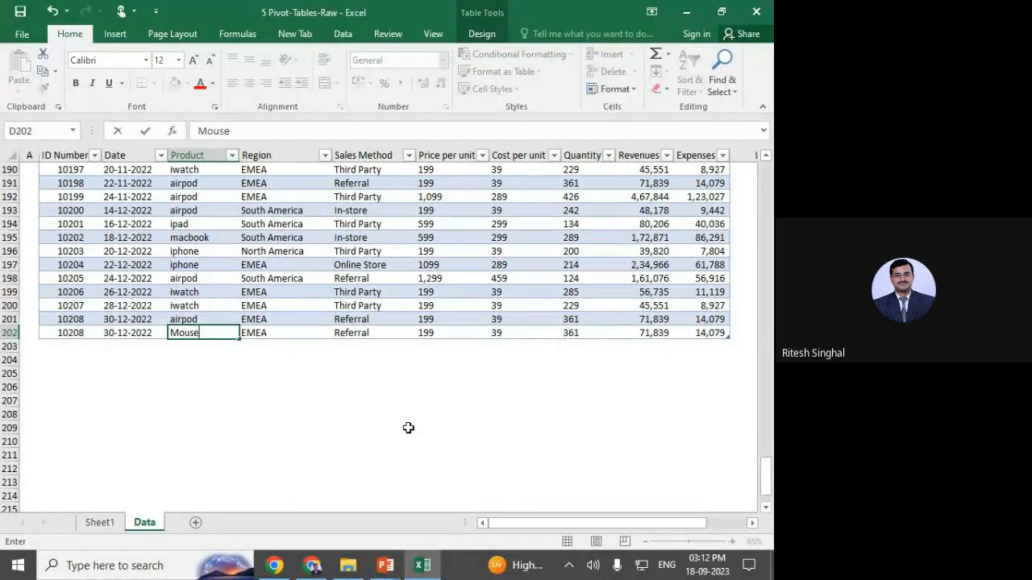
key("Return")
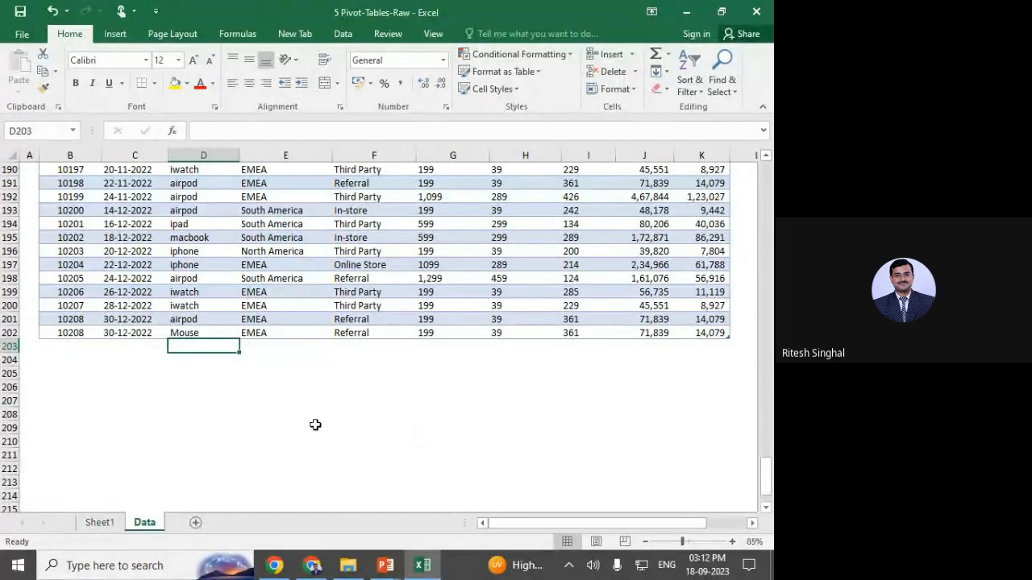
Refresh the PivotTable on Sheet1 to include the new Mouse record from the Data sheet.
left_click(98, 522)
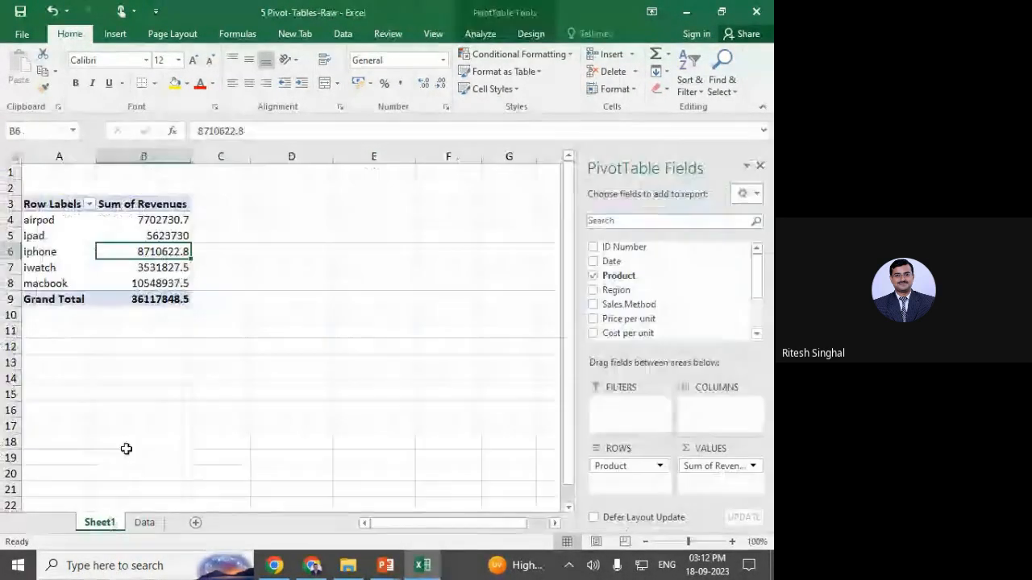
double_click(51, 224)
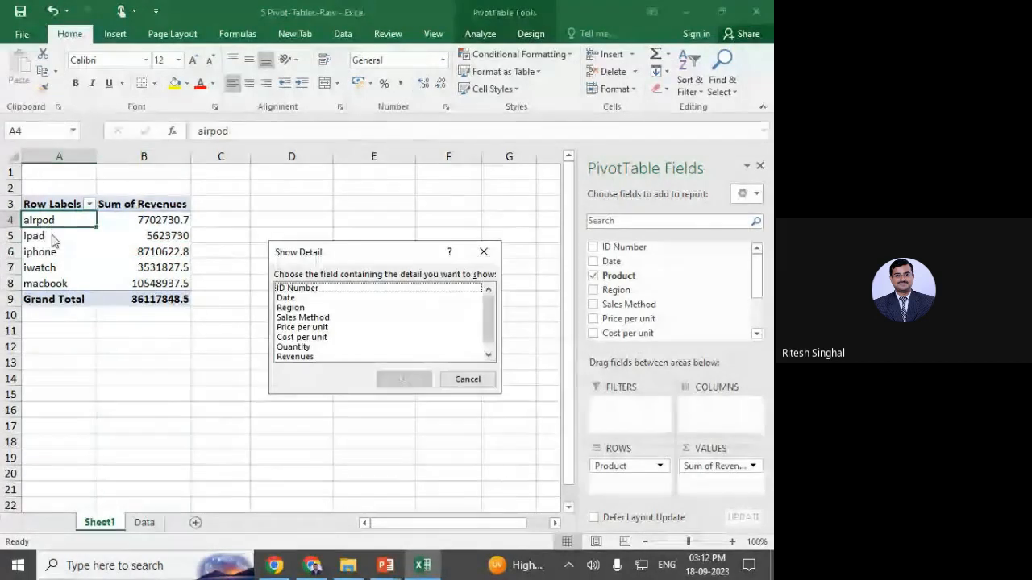
left_click(484, 253)
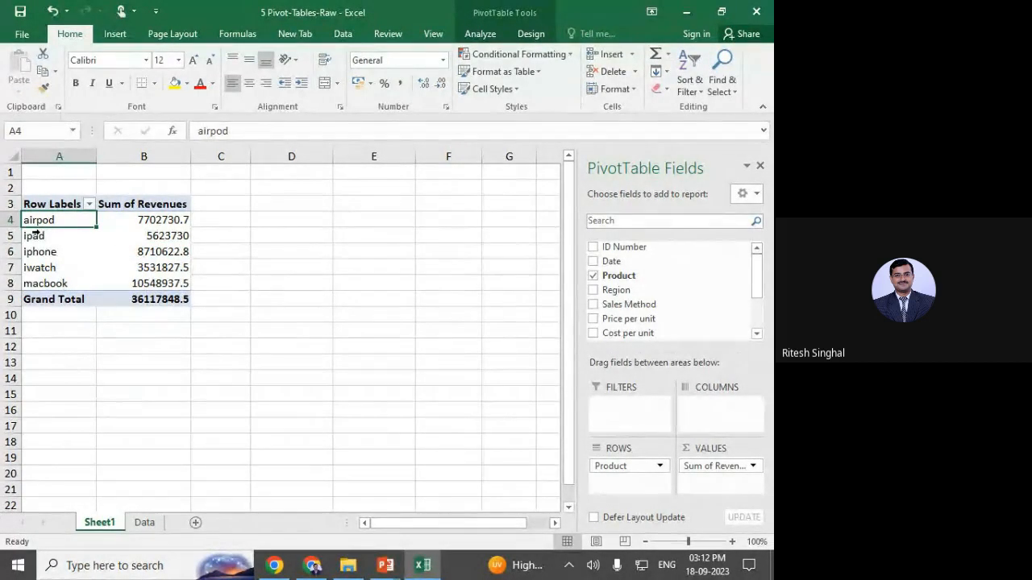
left_click(62, 286)
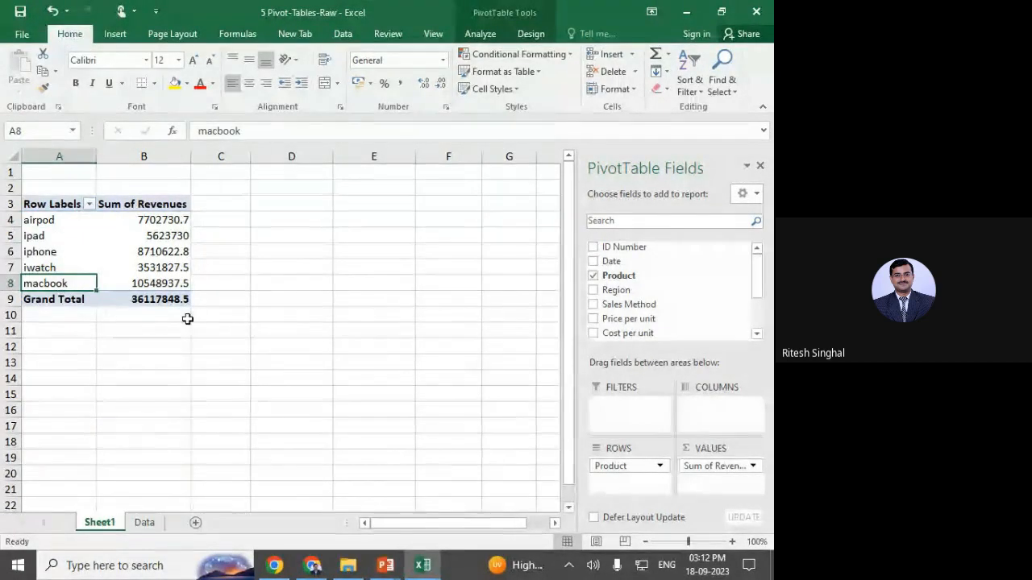
left_click(144, 524)
left_click(101, 524)
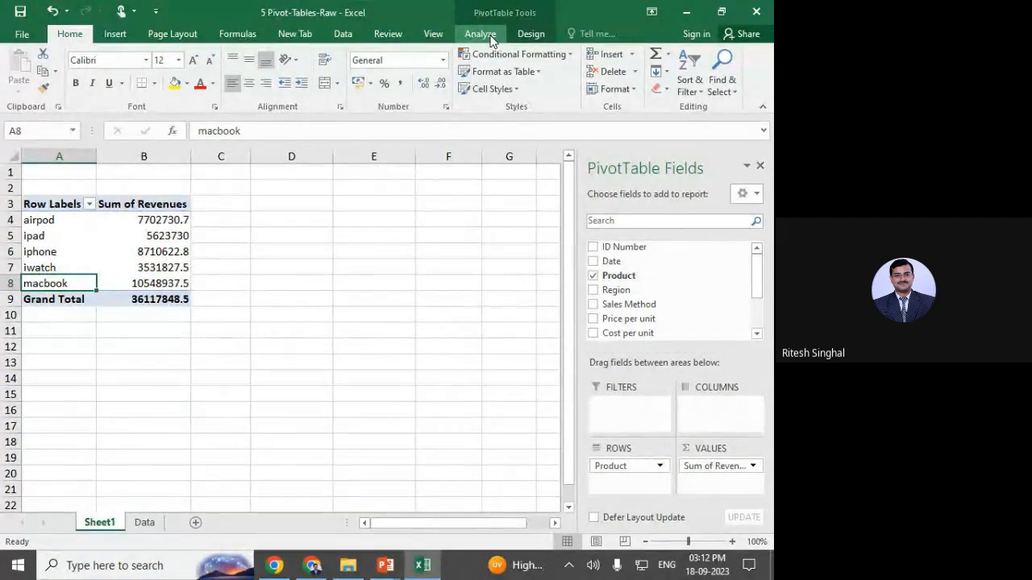
left_click(481, 34)
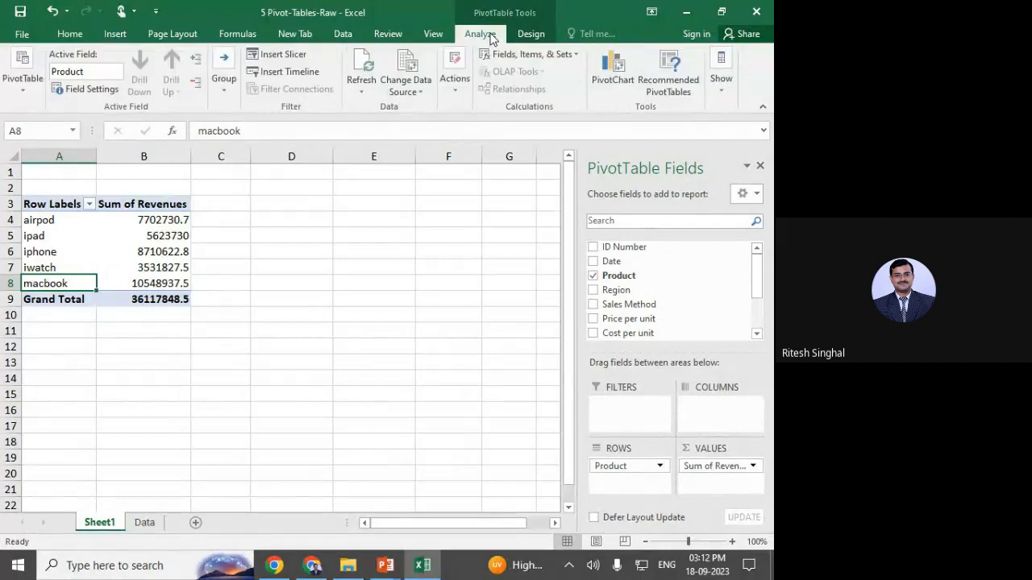
left_click(362, 65)
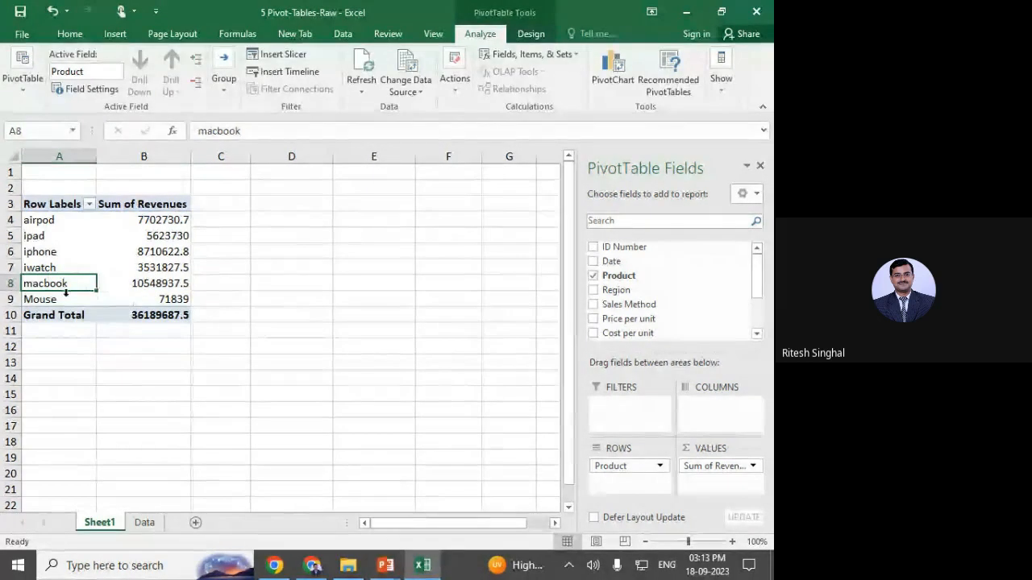
Examine the Mouse entry in the PivotTable on Sheet1 and its source record on the Data sheet.
left_click(35, 301)
left_click(132, 301)
left_click(77, 301)
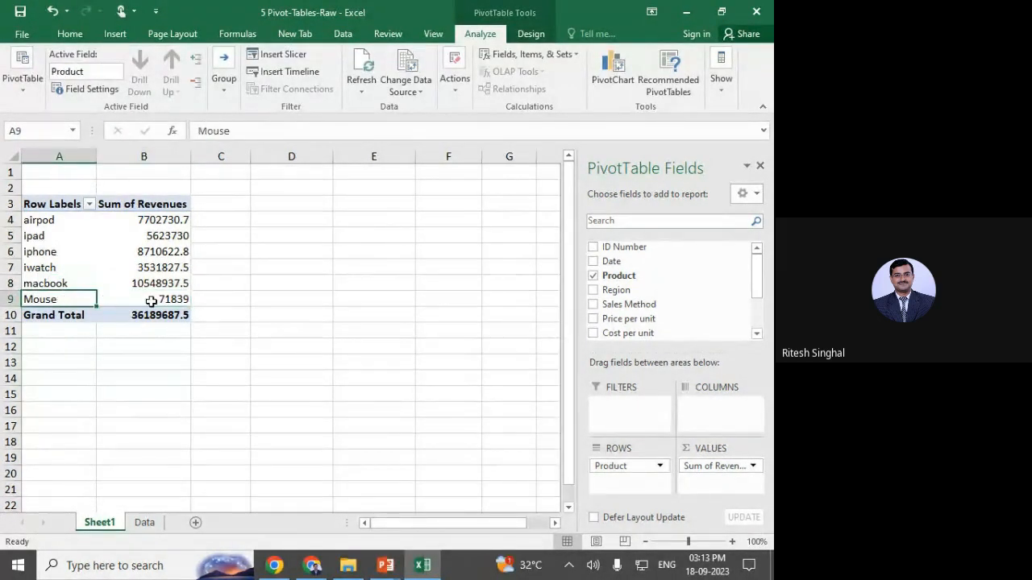
left_click(147, 299)
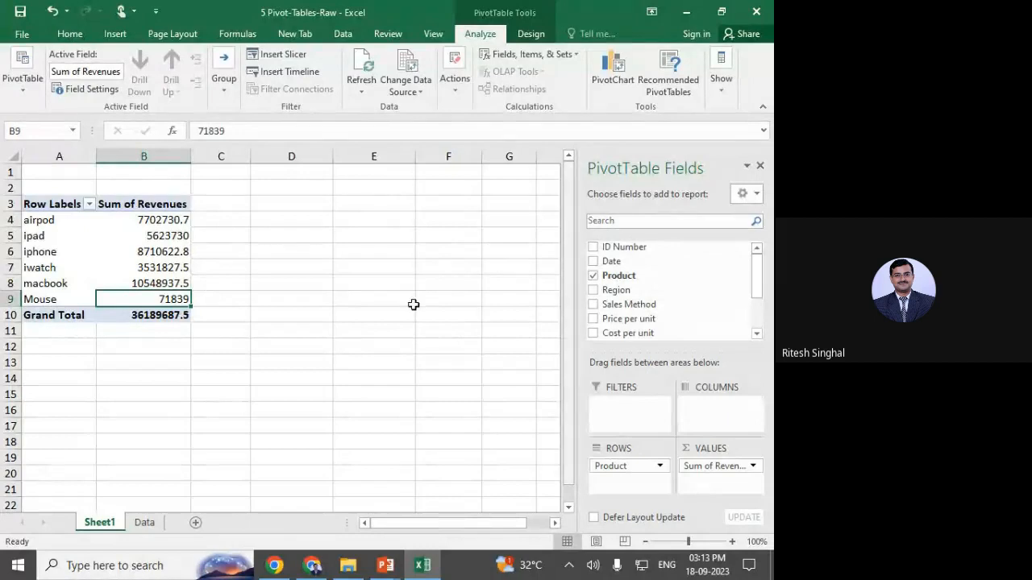
left_click(144, 522)
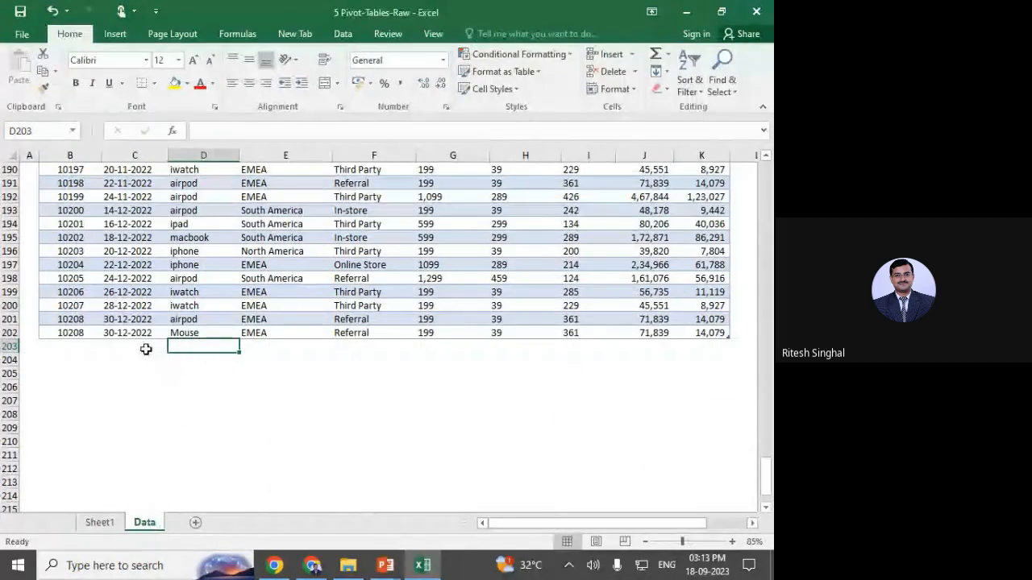
left_click(100, 522)
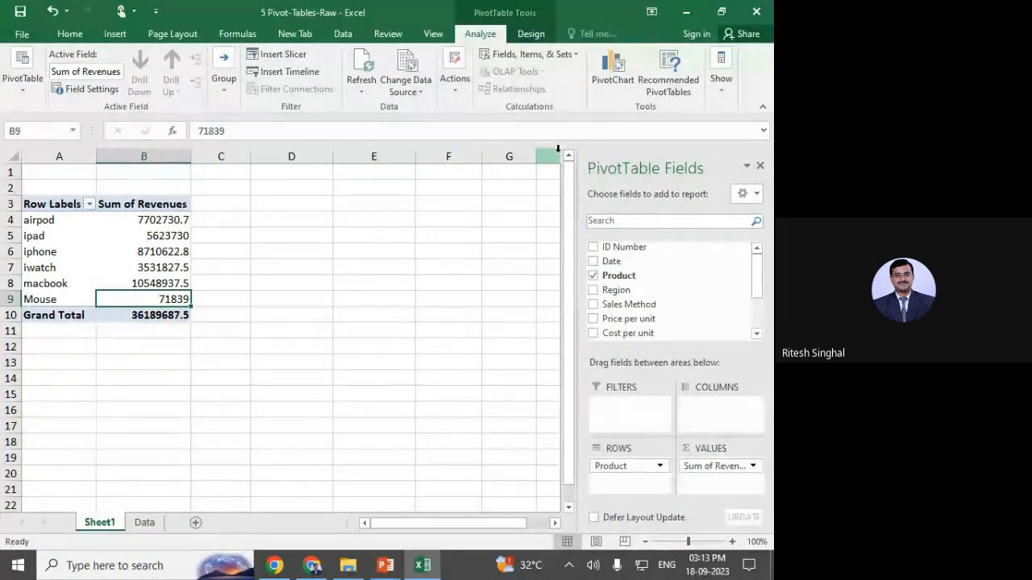
Close the 5 Pivot-Tables-Raw workbook without saving and open the 6 Goal Seek workbook from the STTP folder.
left_click(757, 11)
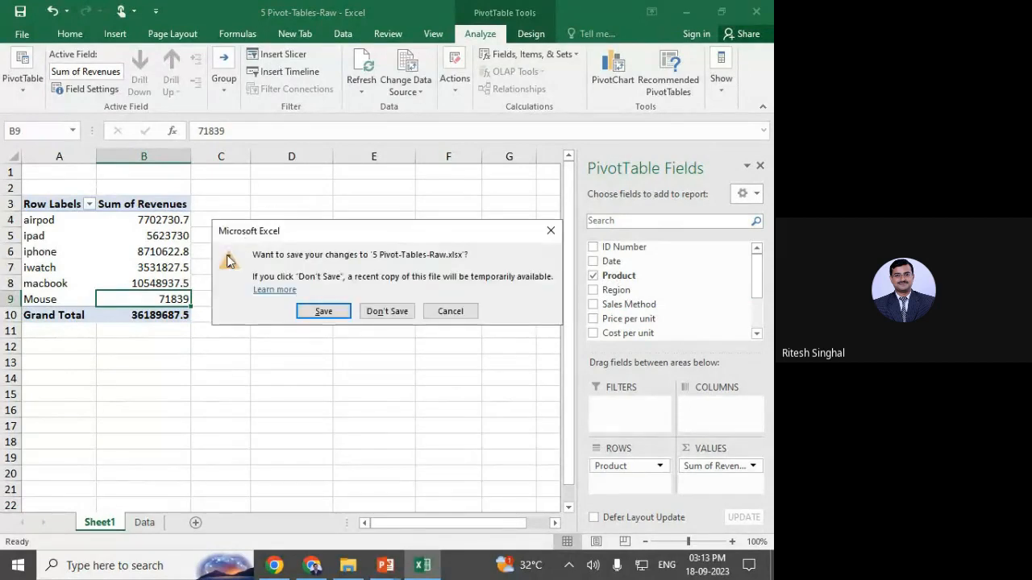
left_click(383, 312)
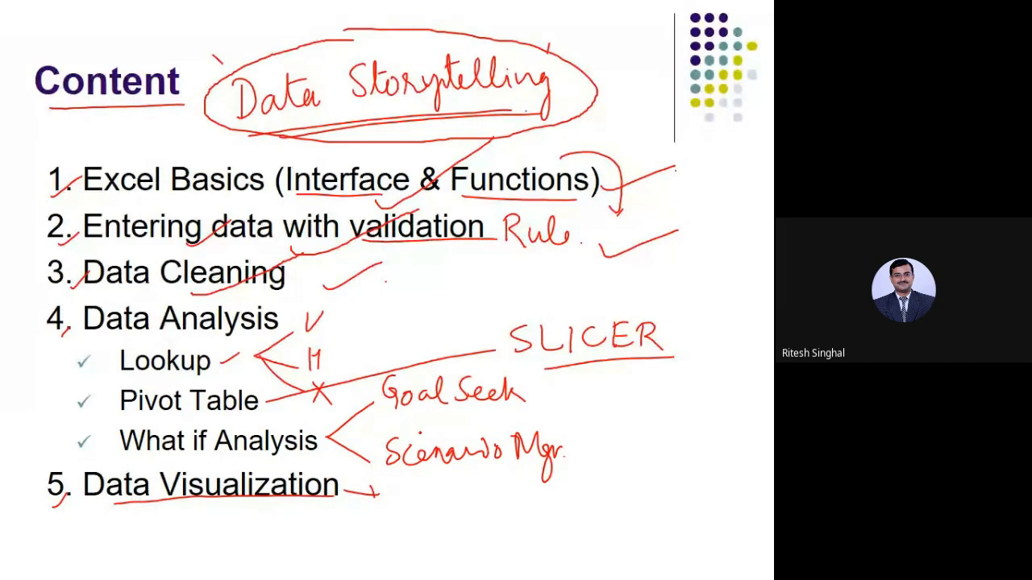
key("alt+Tab")
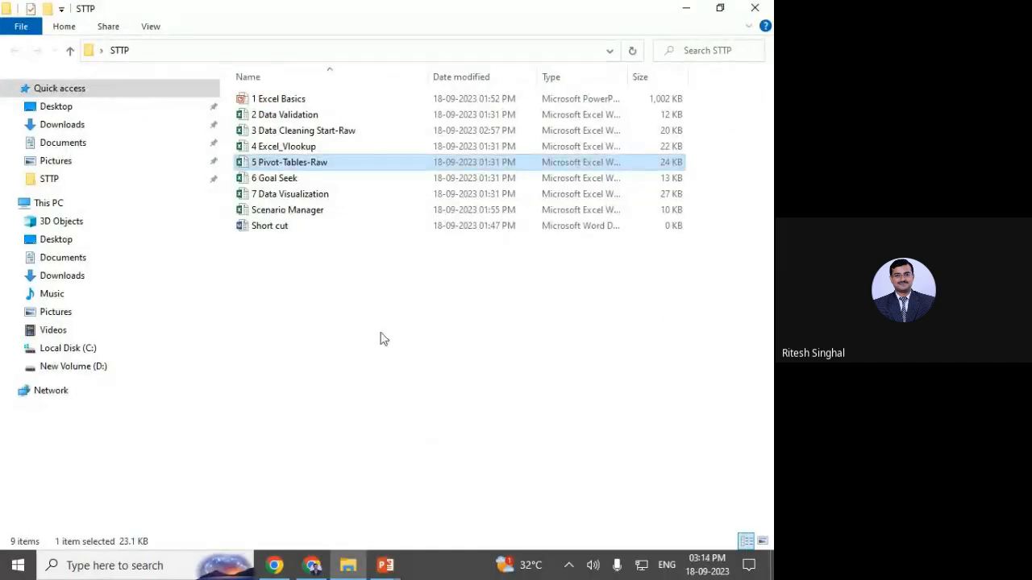
double_click(299, 184)
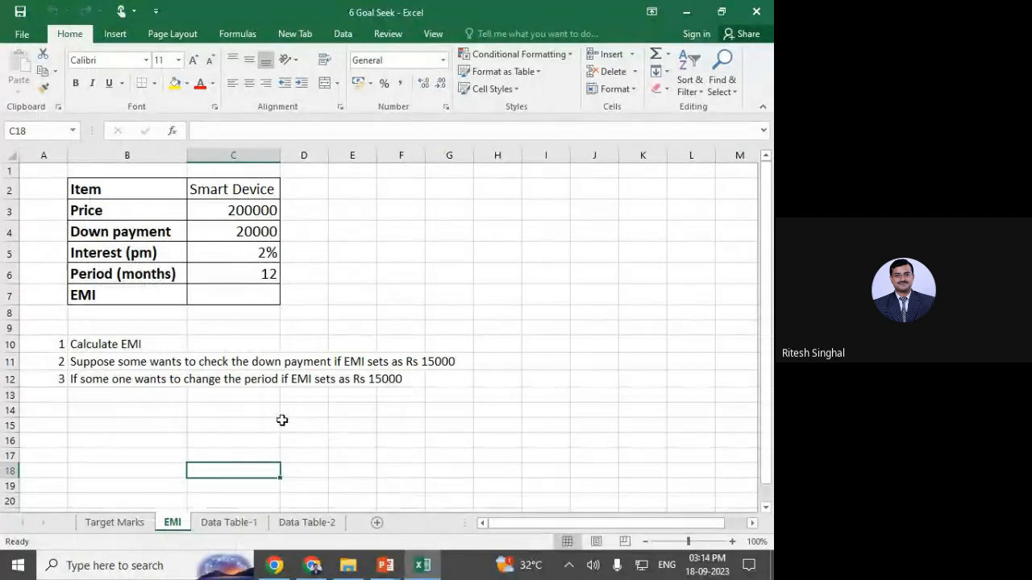
Examine the subject marks, the empty Sub5 mark and the Total and Average formulas on the Target Marks sheet at 150% zoom.
left_click(113, 522)
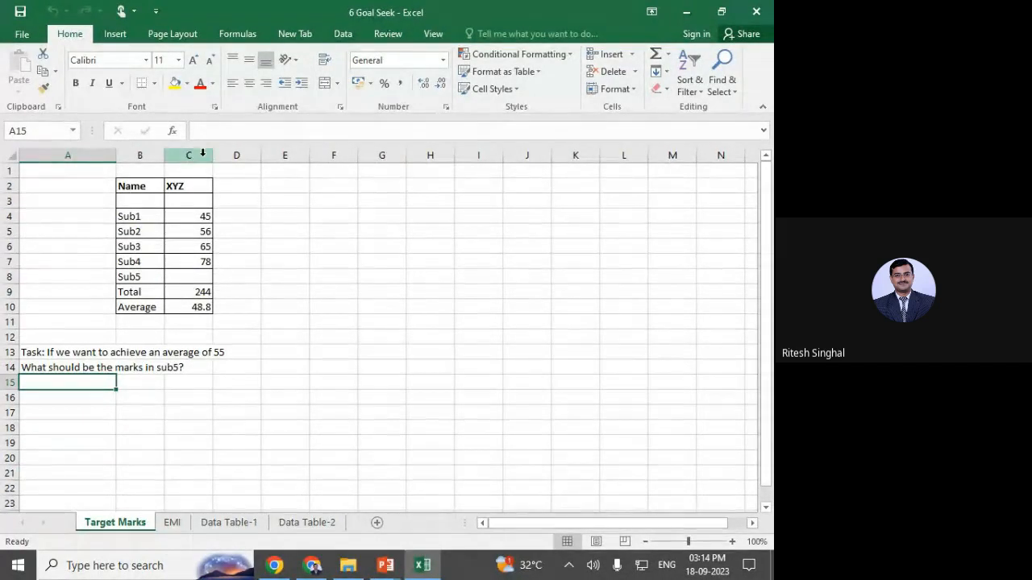
left_click(732, 541)
left_click(731, 542)
left_click(732, 542)
left_click(732, 541)
left_click(731, 541)
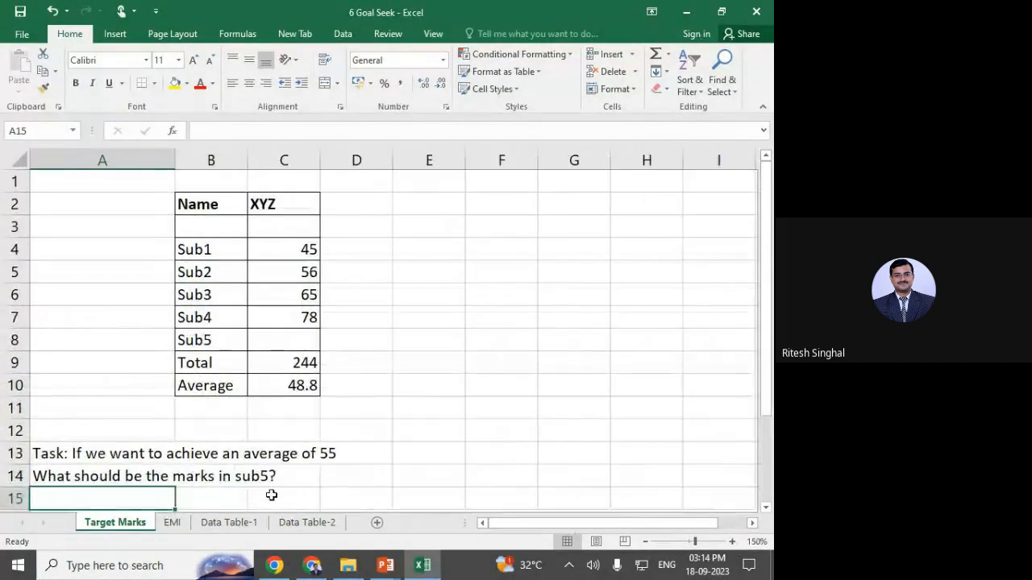
left_click(263, 340)
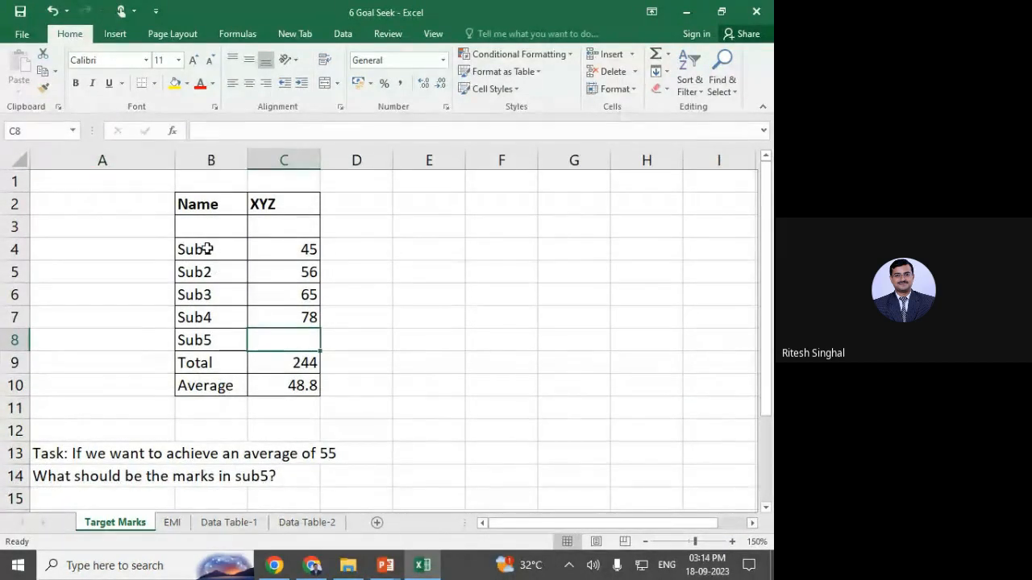
left_click_drag(208, 247, 212, 339)
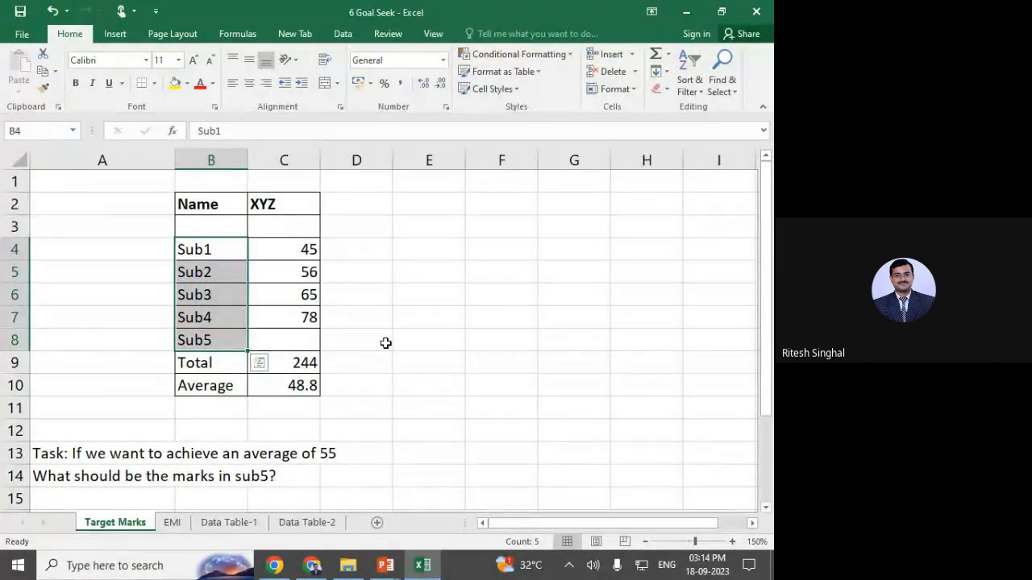
left_click(295, 251)
left_click_drag(298, 267, 306, 362)
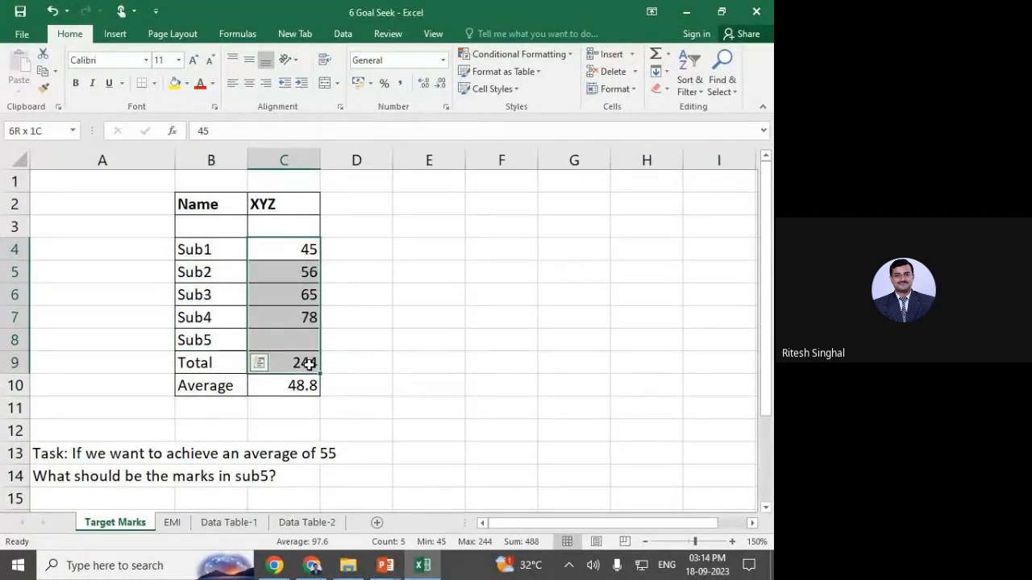
left_click(306, 362)
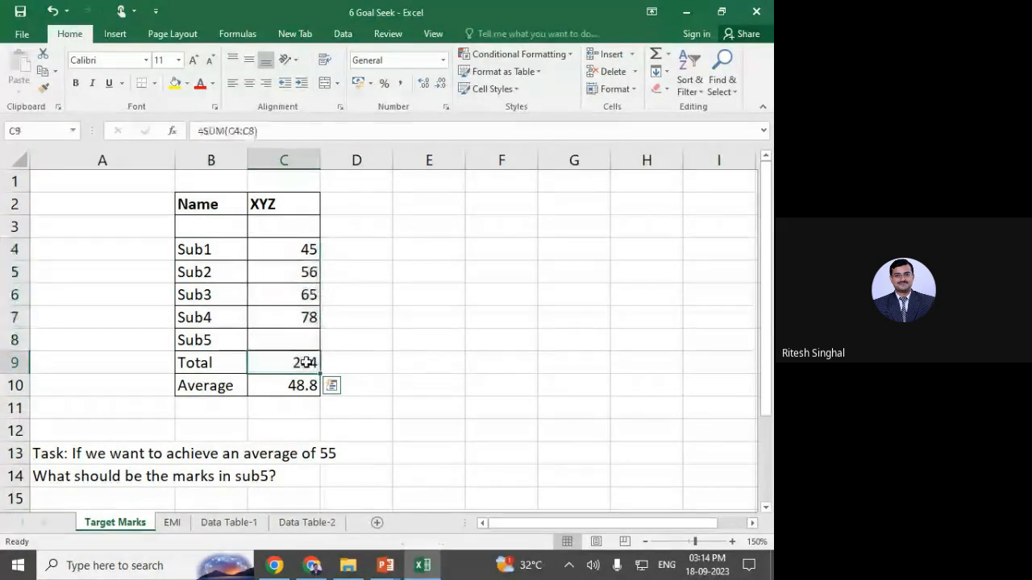
left_click(218, 387)
left_click(296, 392)
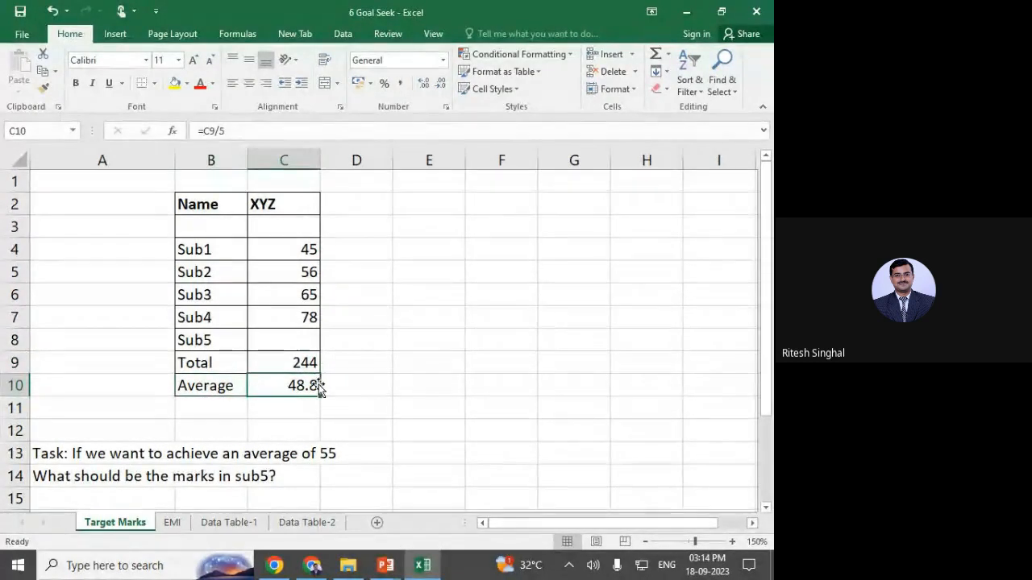
left_click(298, 341)
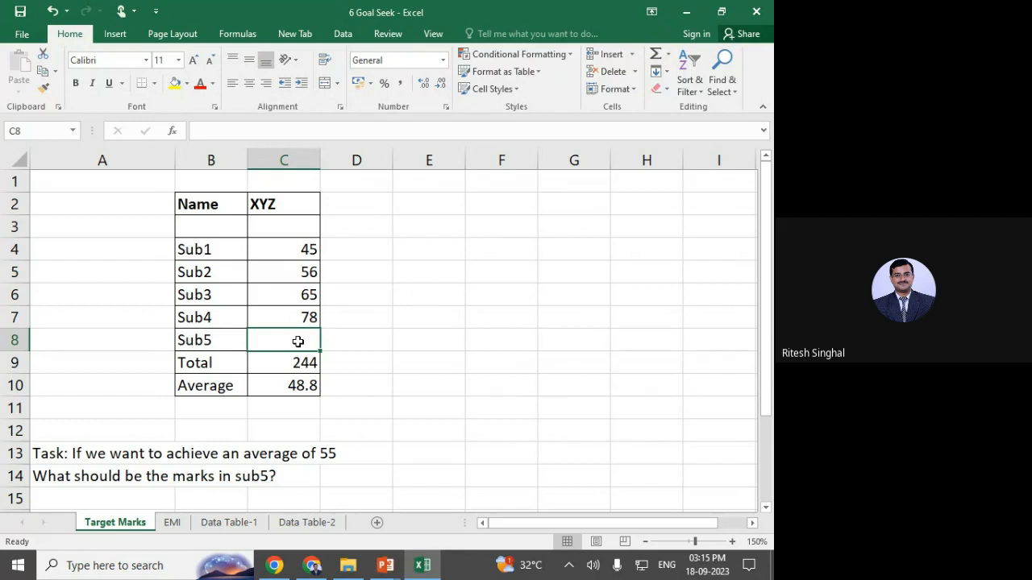
Run Goal Seek to bring the average in cell C10 to 55 by changing the Sub5 mark in C8, and keep the solution.
left_click(294, 384)
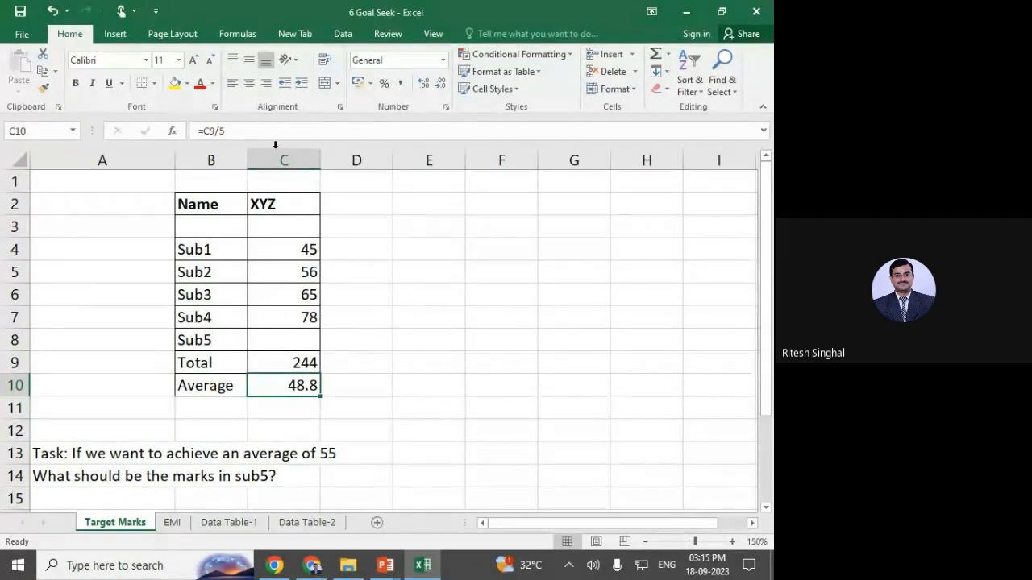
left_click(344, 33)
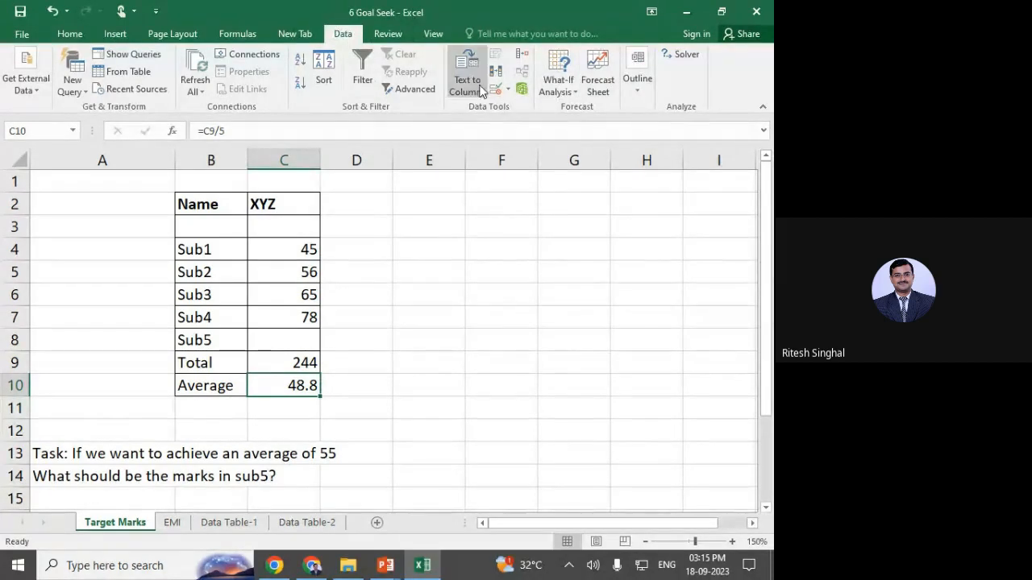
left_click(561, 90)
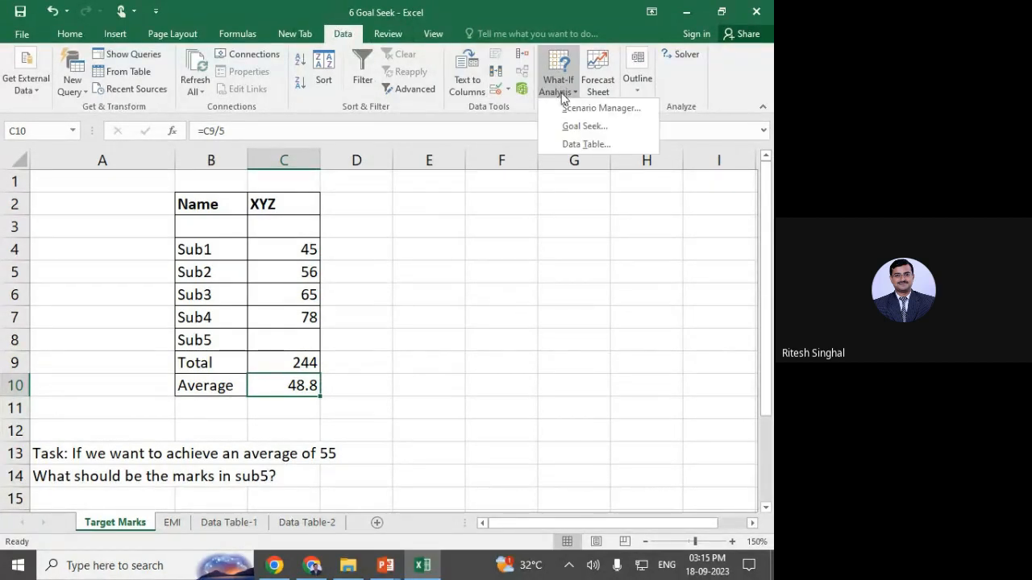
left_click(627, 128)
left_click_drag(384, 279, 454, 263)
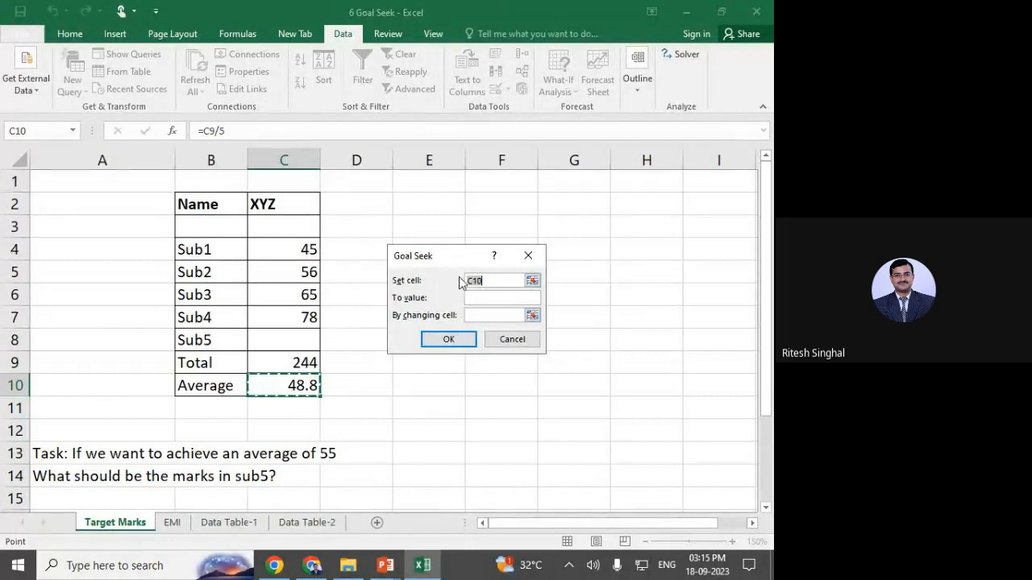
left_click(294, 385)
left_click(473, 298)
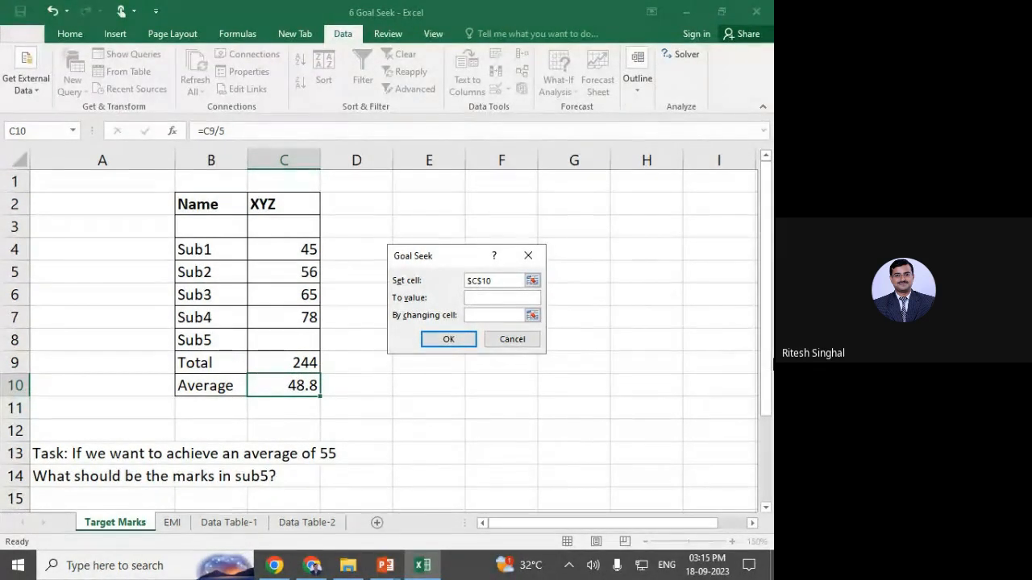
type("55")
left_click(474, 315)
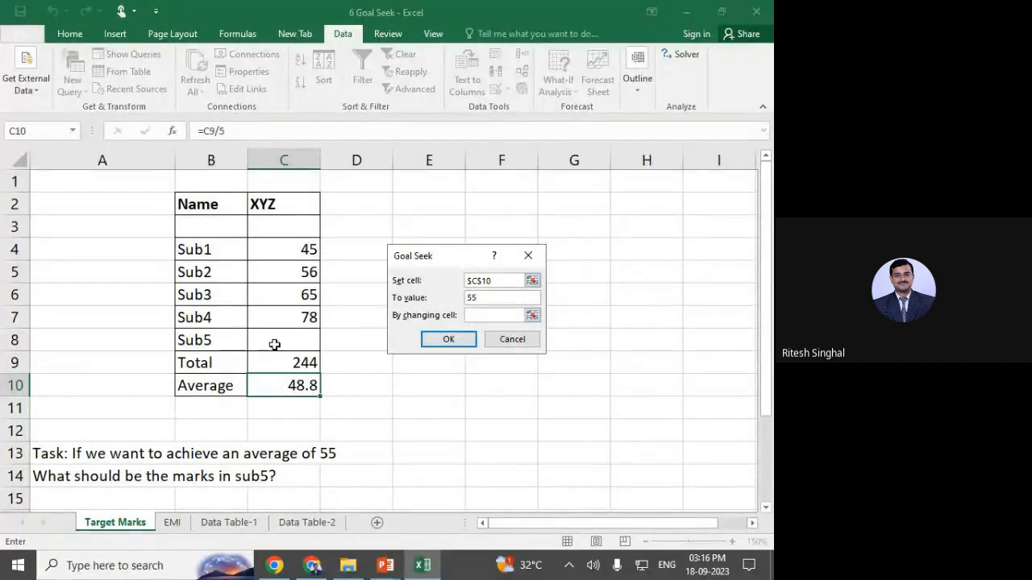
left_click(274, 344)
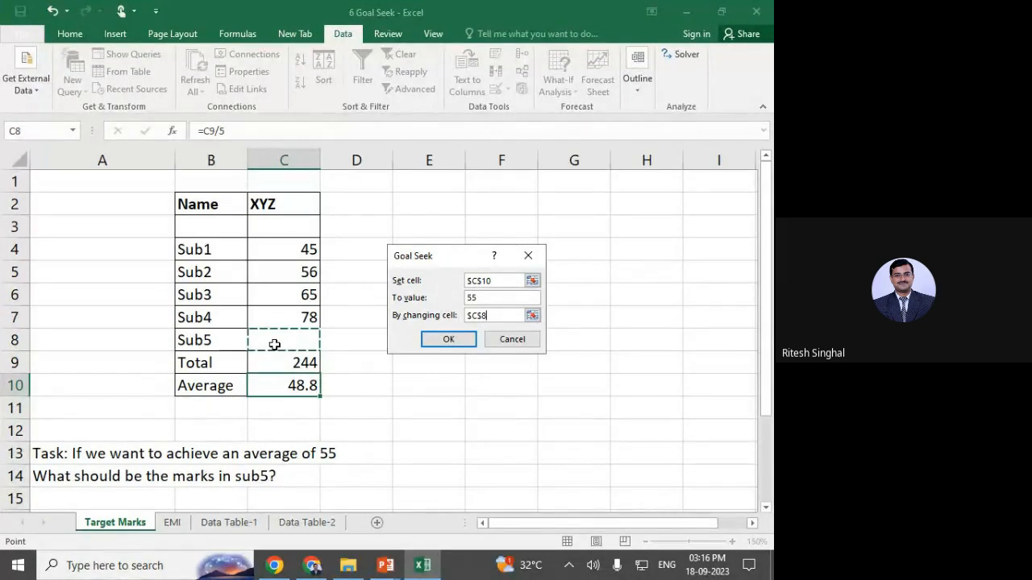
left_click(449, 339)
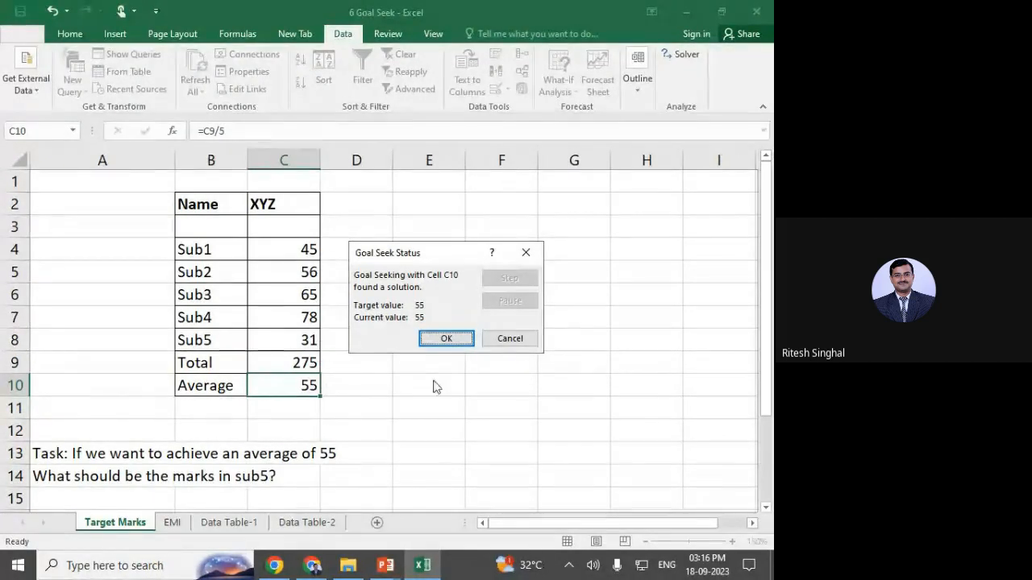
left_click(447, 338)
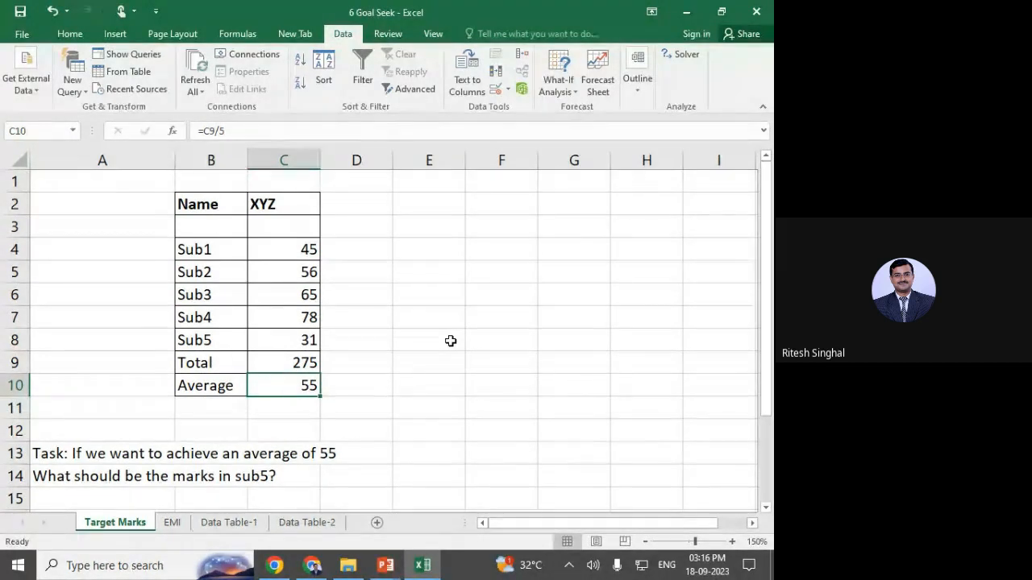
left_click(560, 84)
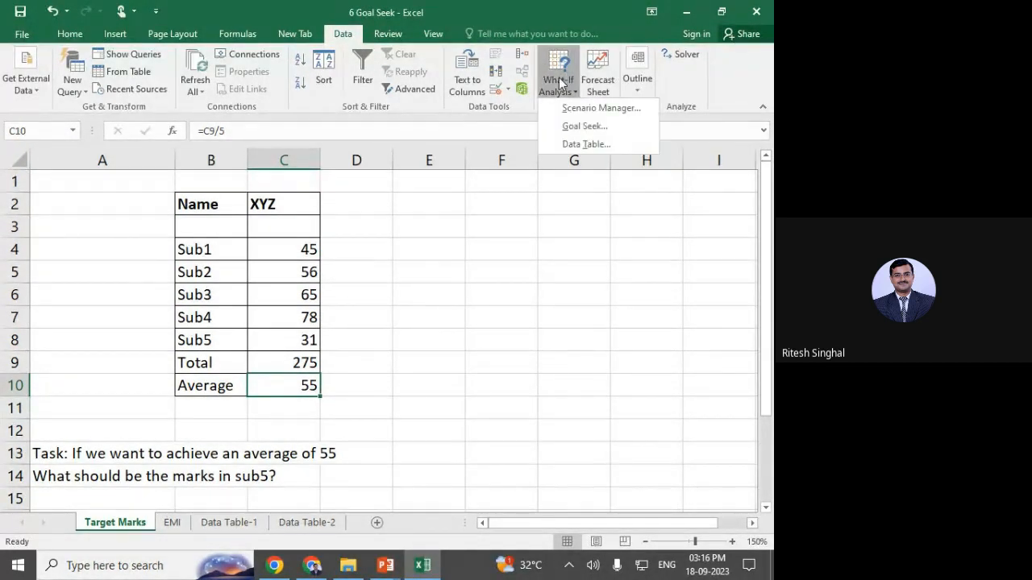
left_click(553, 122)
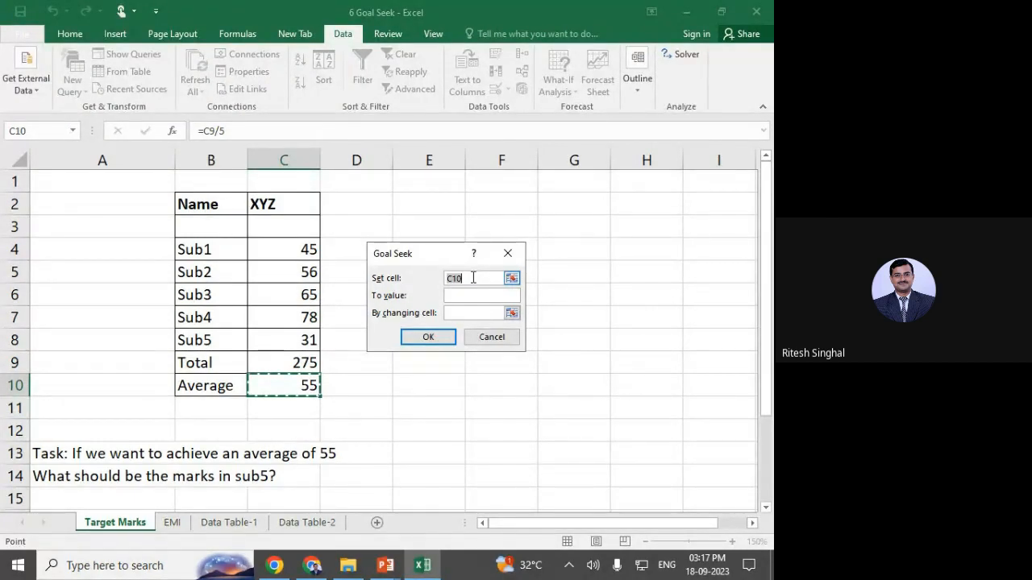
left_click(298, 389)
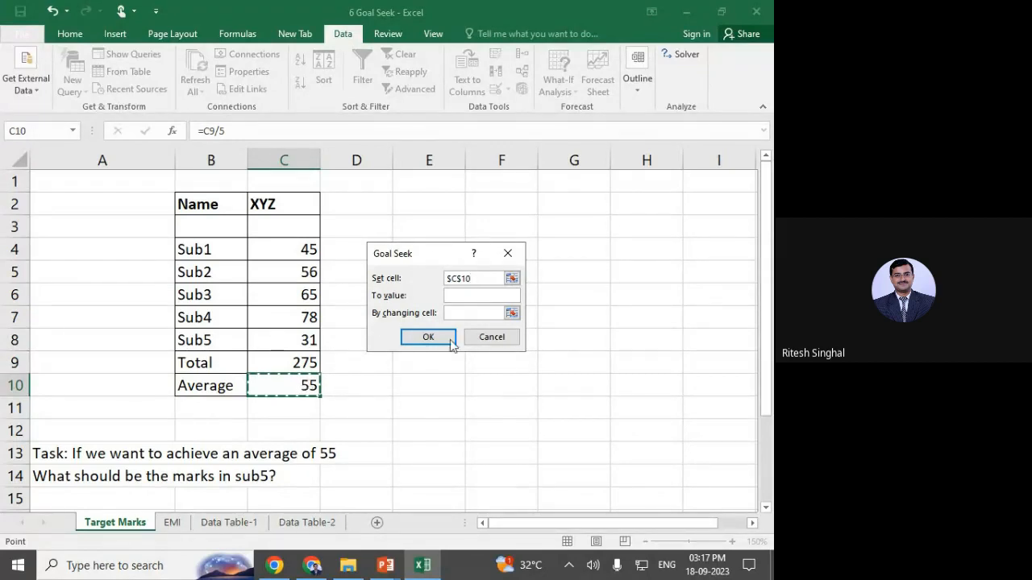
left_click(490, 340)
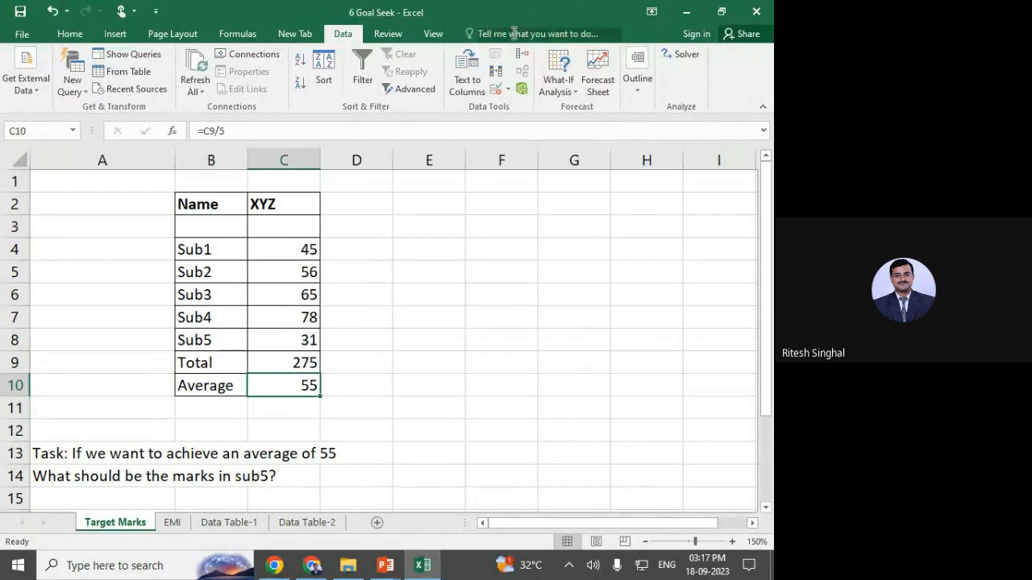
Close the 6 Goal Seek workbook without saving and open the 7 Data Visualization workbook from the STTP folder.
left_click(756, 11)
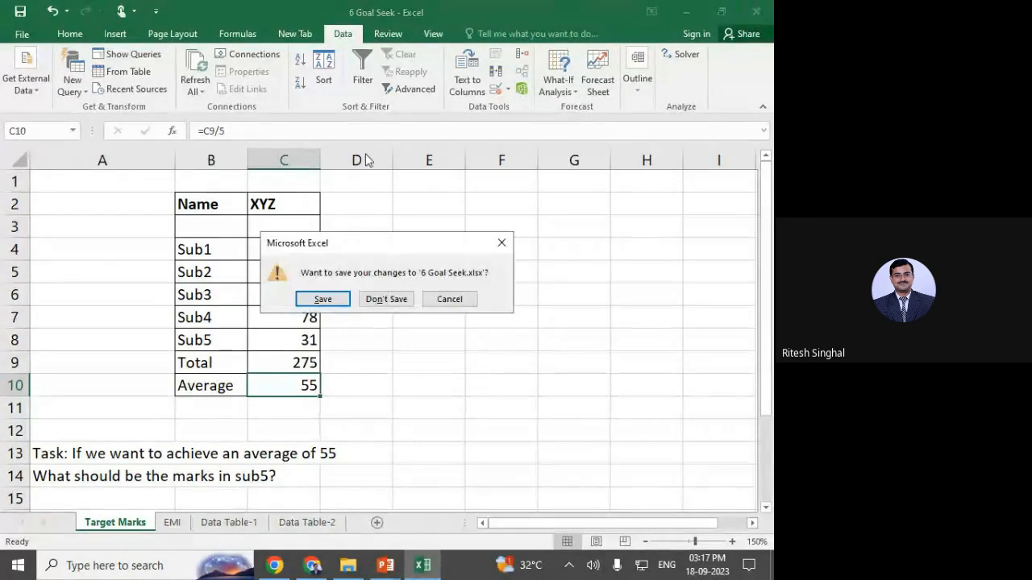
left_click(365, 299)
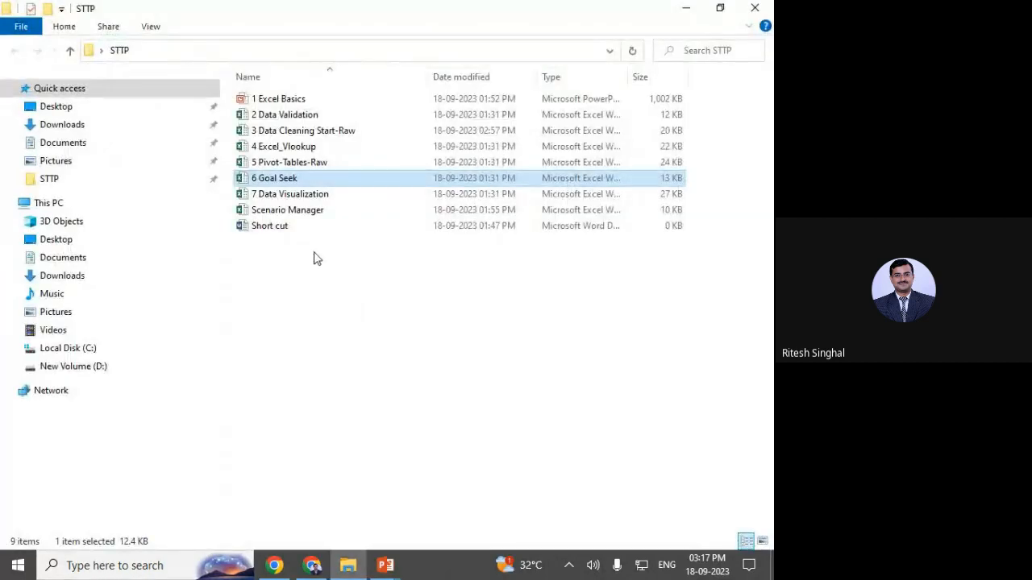
double_click(278, 199)
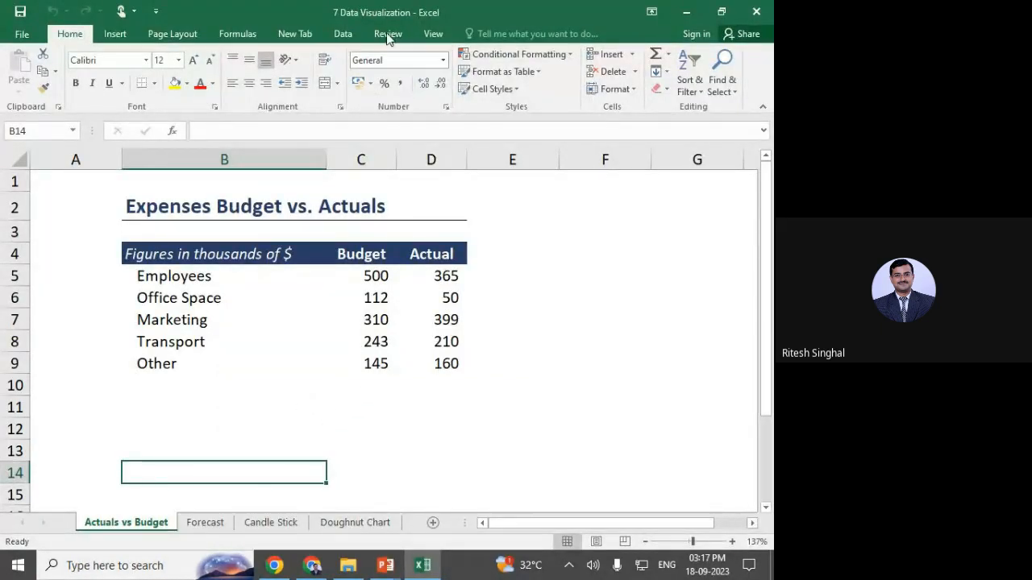
Narrow column B slightly on the Actuals vs Budget sheet.
left_click(346, 424)
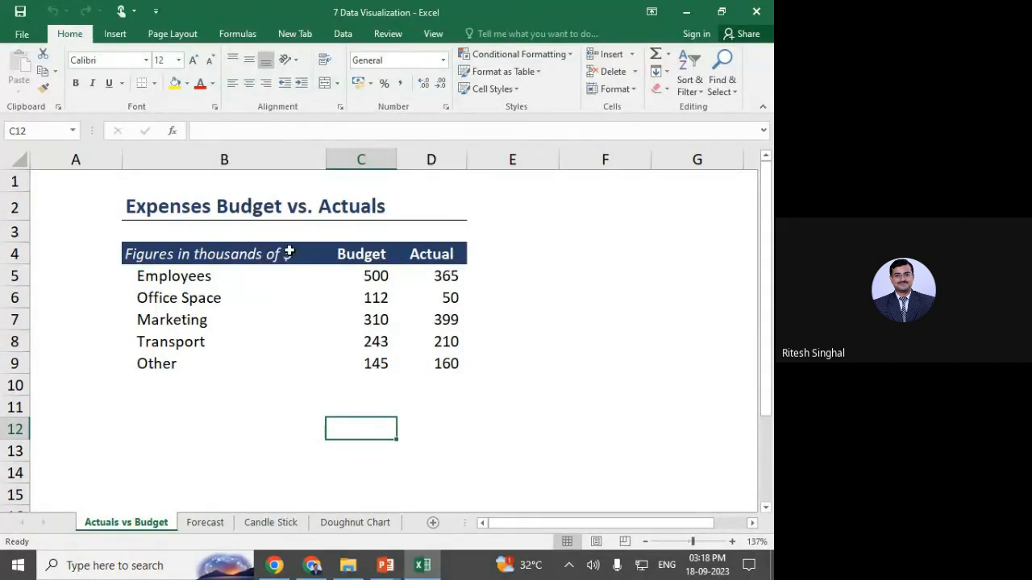
mouse_move(323, 161)
left_mouse_down()
mouse_move(278, 160)
mouse_move(320, 159)
left_mouse_up()
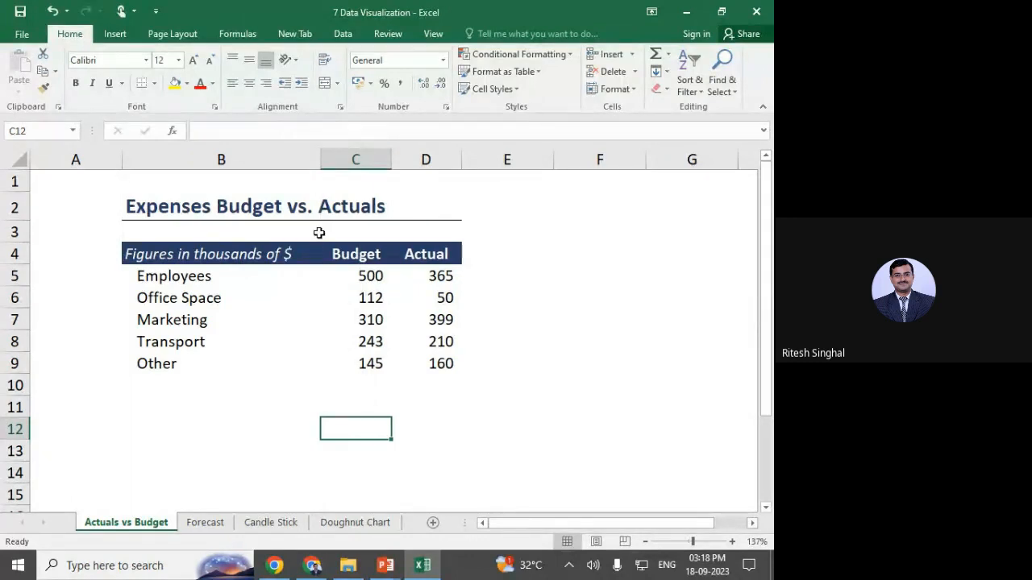
left_click(370, 332)
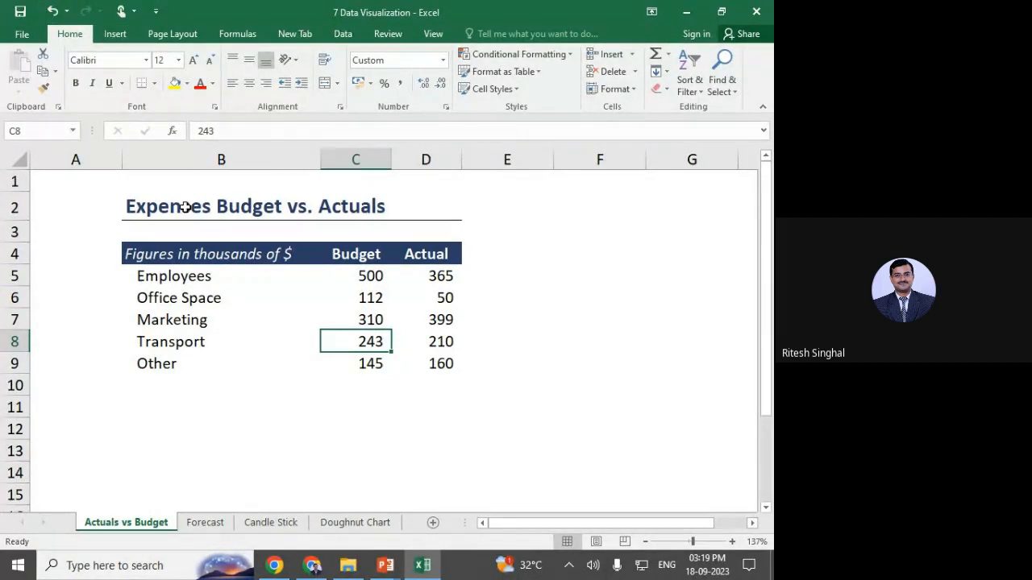
Insert a clustered column chart of the whole Budget and Actual expenses table and move it partly away from the table.
left_click(185, 298)
key("ctrl+a")
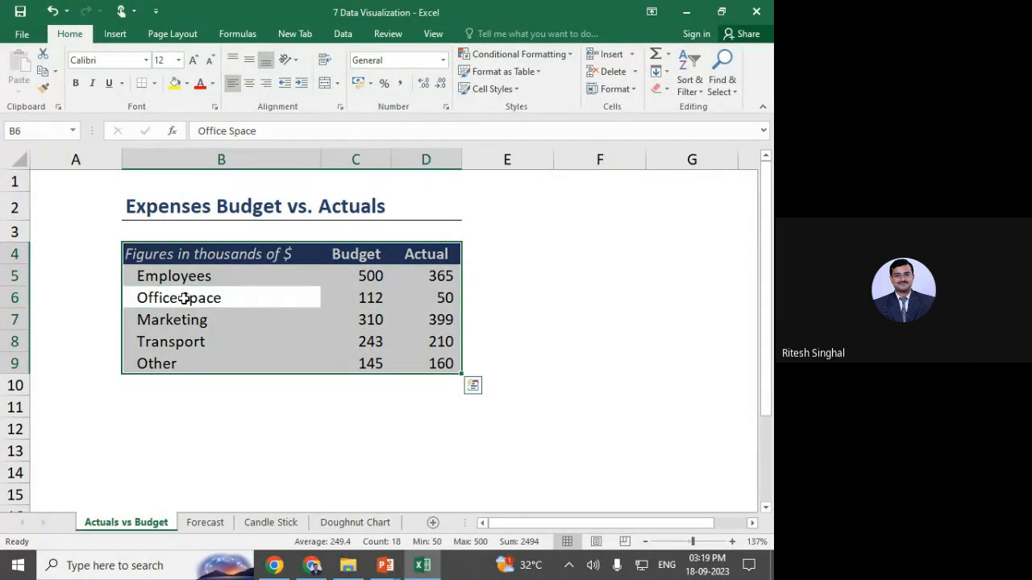
left_click(115, 34)
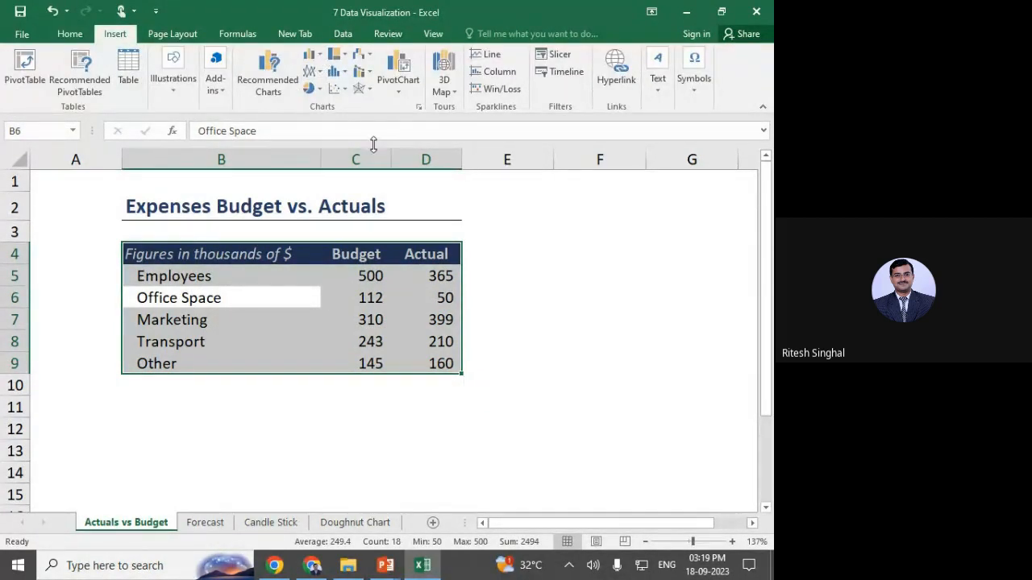
left_click(418, 107)
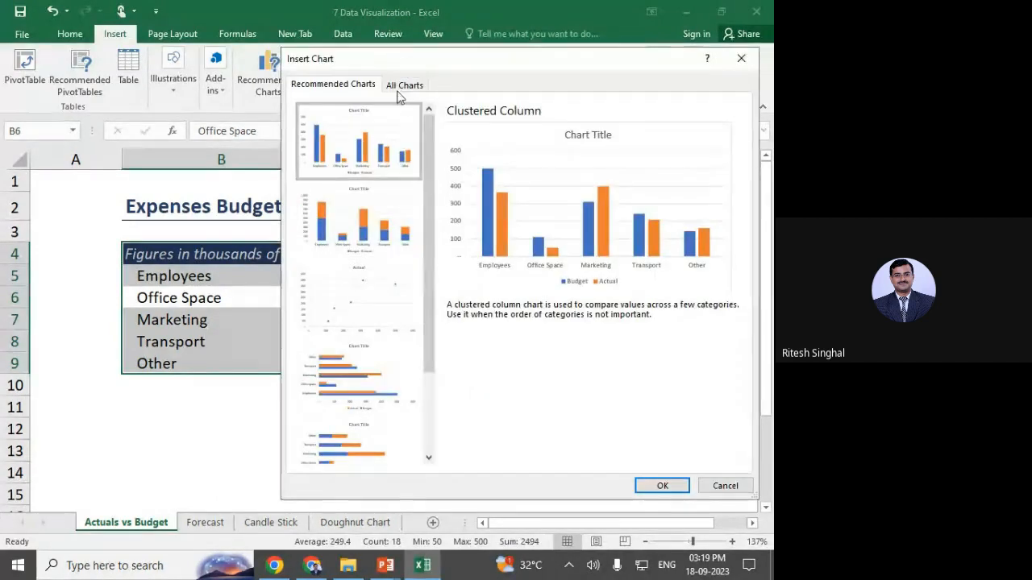
left_click(403, 84)
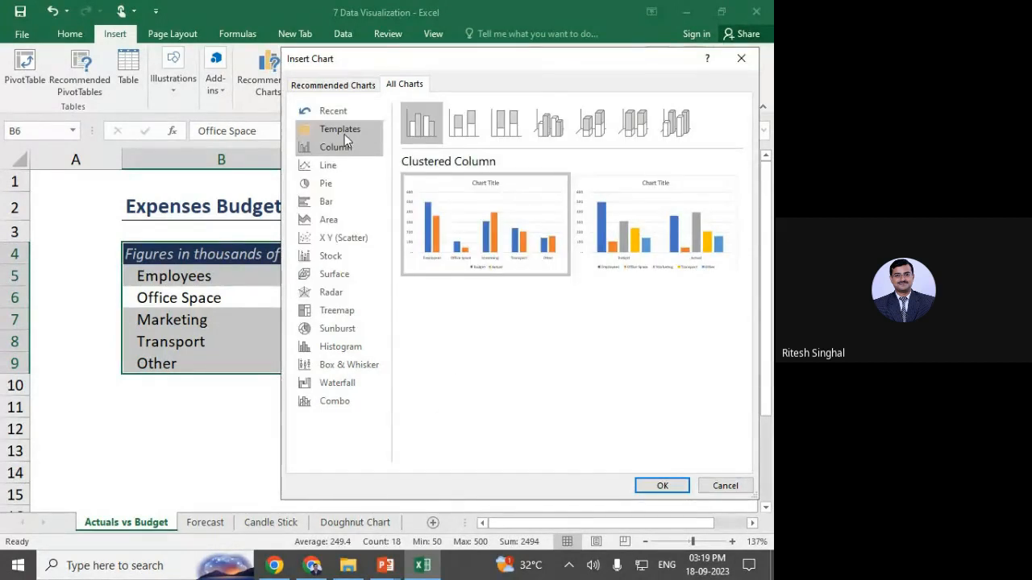
mouse_move(456, 207)
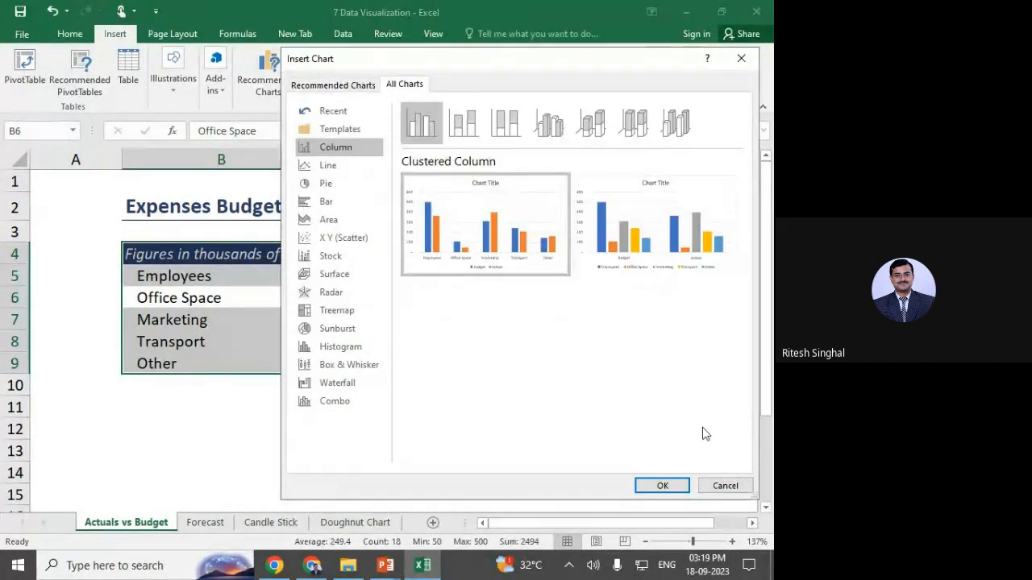
left_click(662, 486)
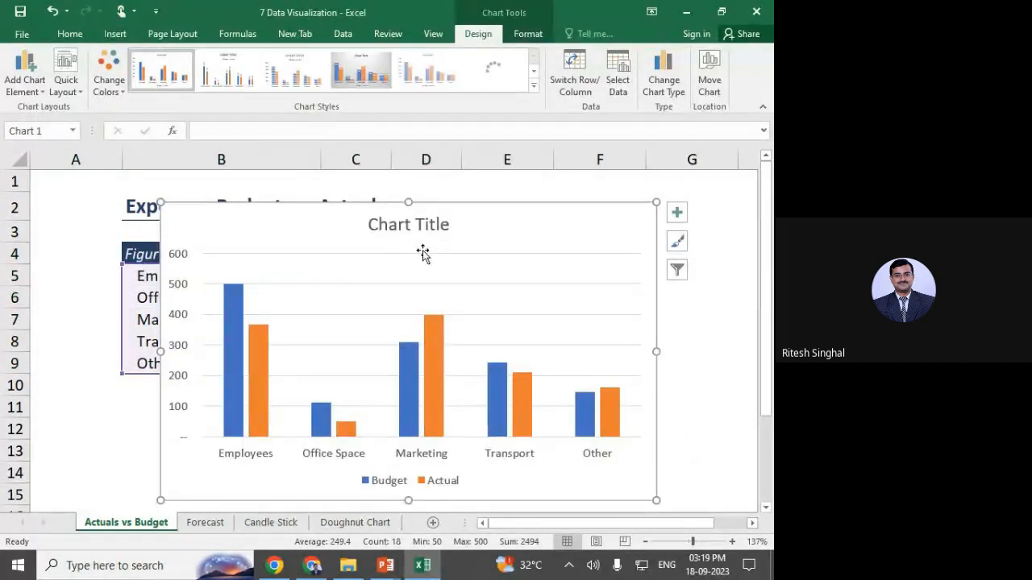
left_click_drag(442, 207, 516, 201)
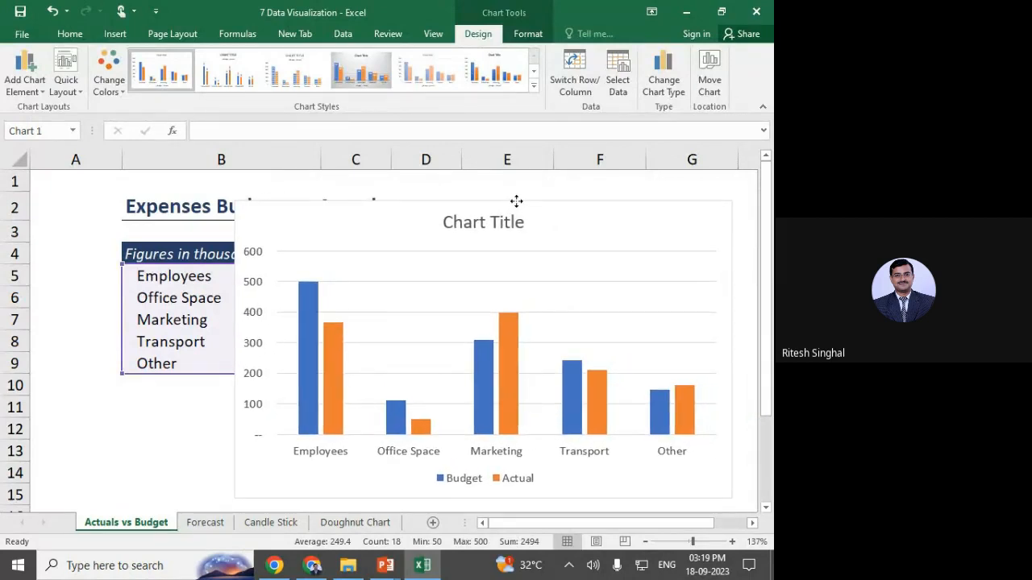
Title the column chart Expenses and open the list of chart elements that can be added.
left_click(464, 224)
left_click(499, 224)
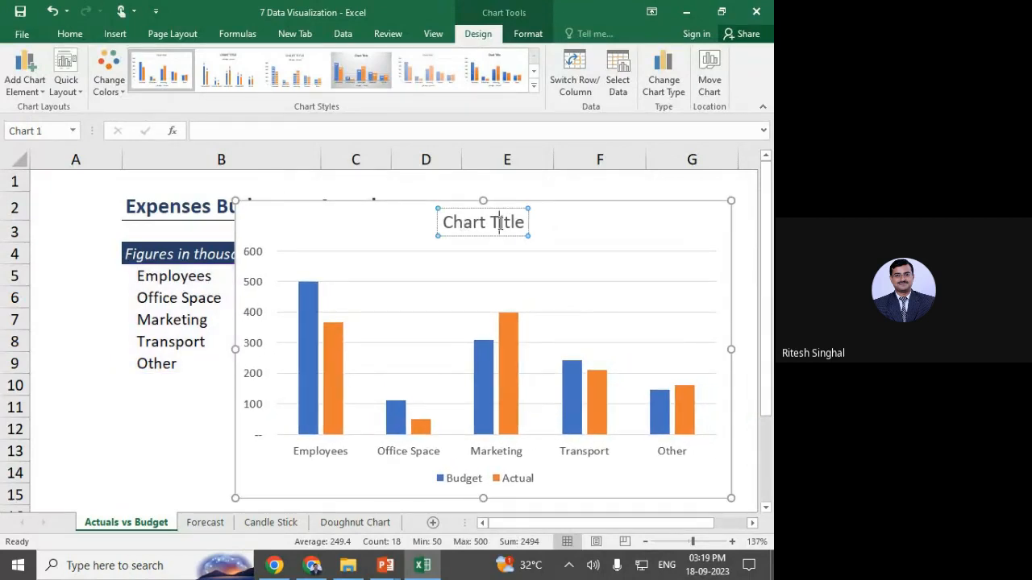
triple_click(499, 223)
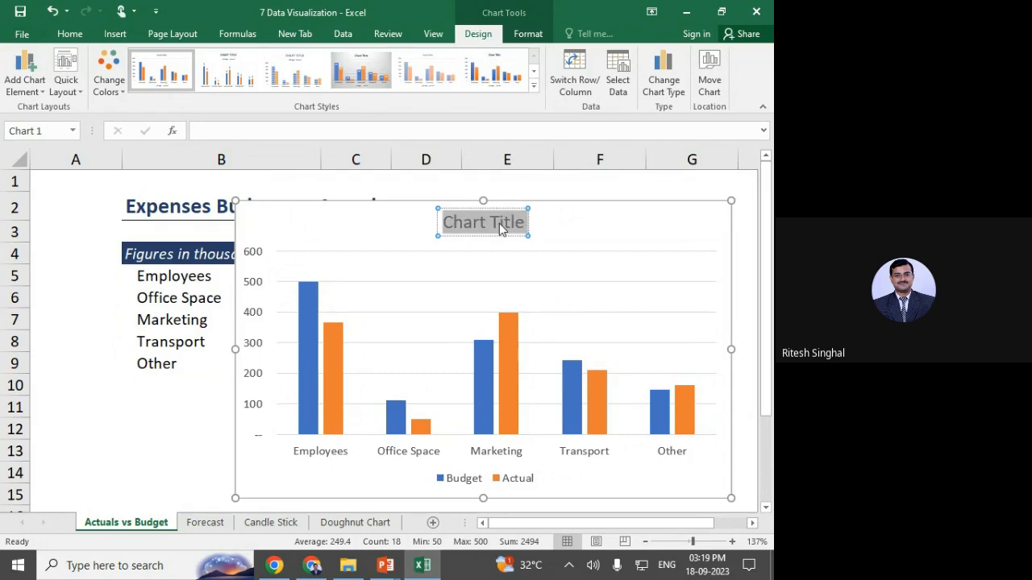
type("Expenses")
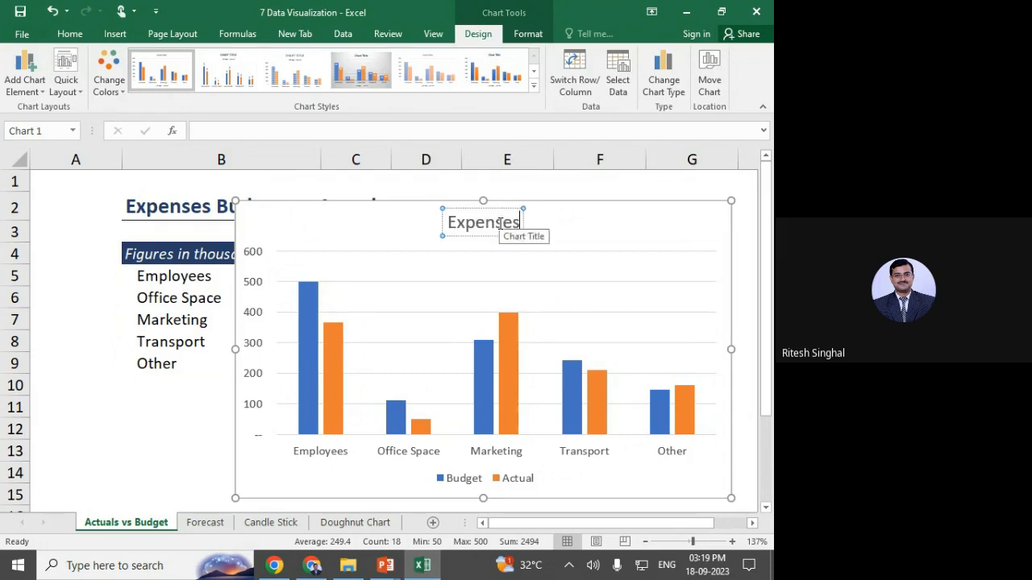
left_click(542, 234)
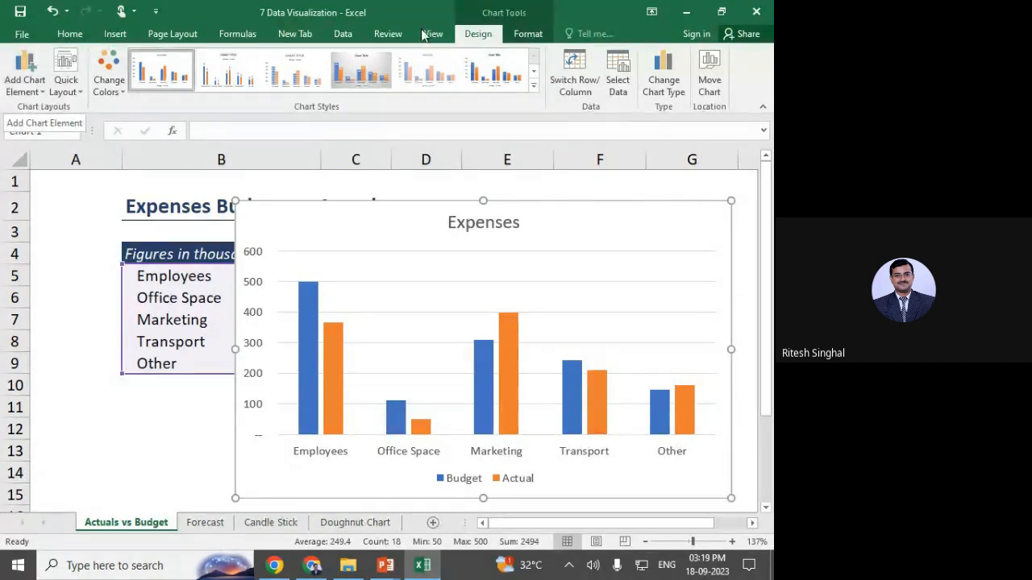
left_click(24, 84)
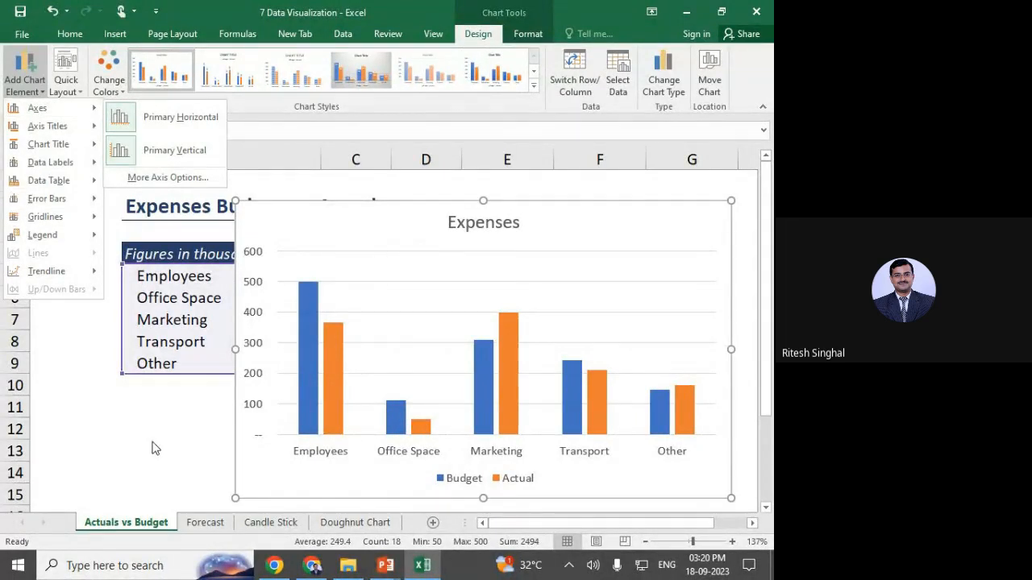
Examine the Date and NAV records on the Forecast sheet from the first row to the last.
left_click(205, 528)
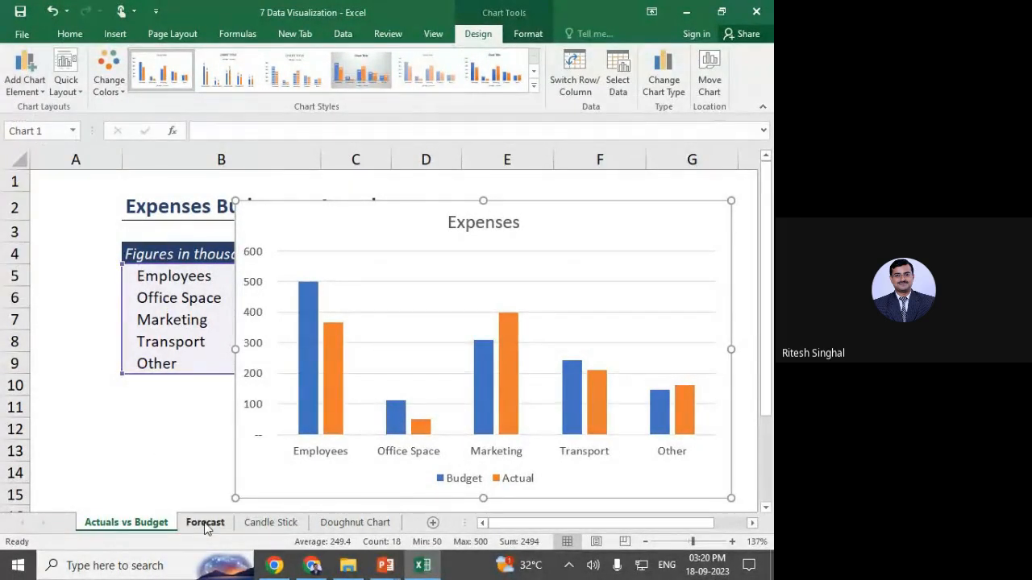
left_click(205, 525)
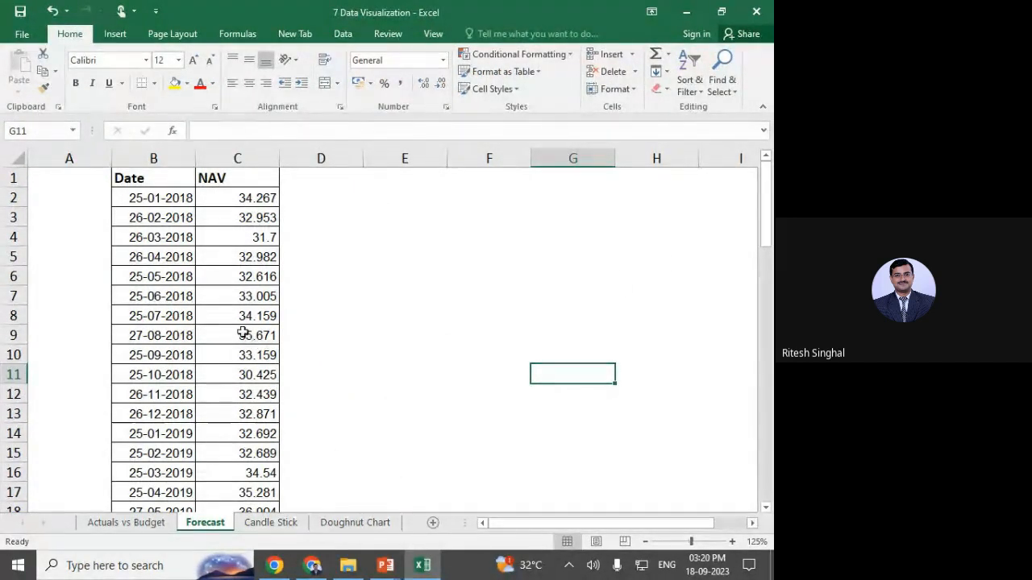
scroll(242, 331, "down", 17)
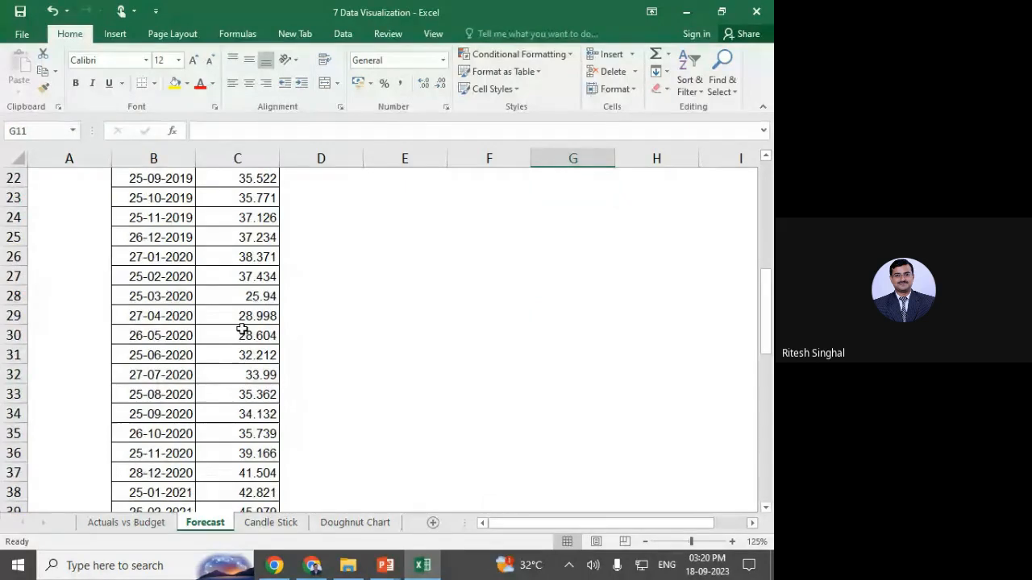
scroll(241, 327, "down", 5)
scroll(241, 327, "up", 20)
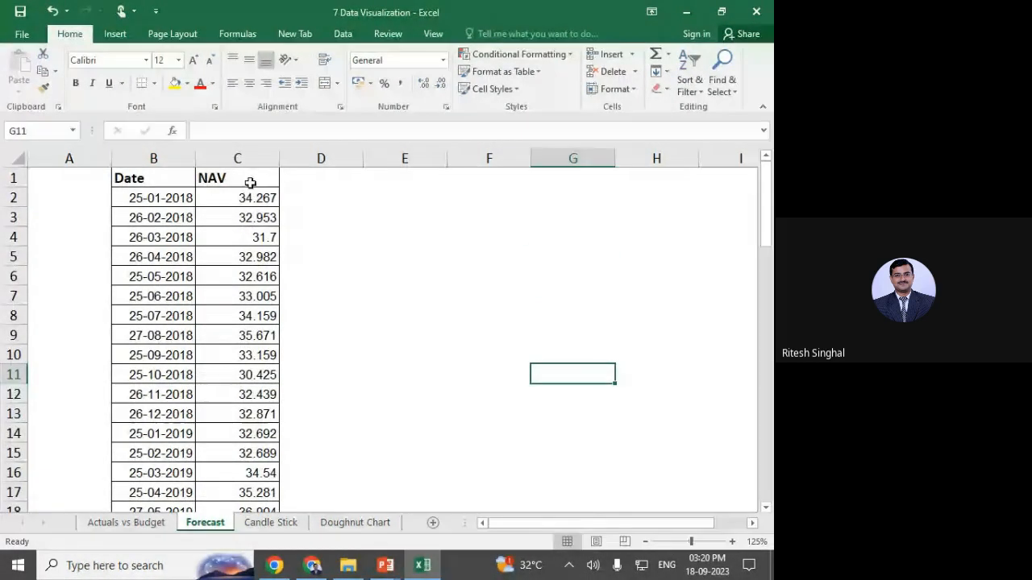
left_click(154, 178)
left_click(154, 216)
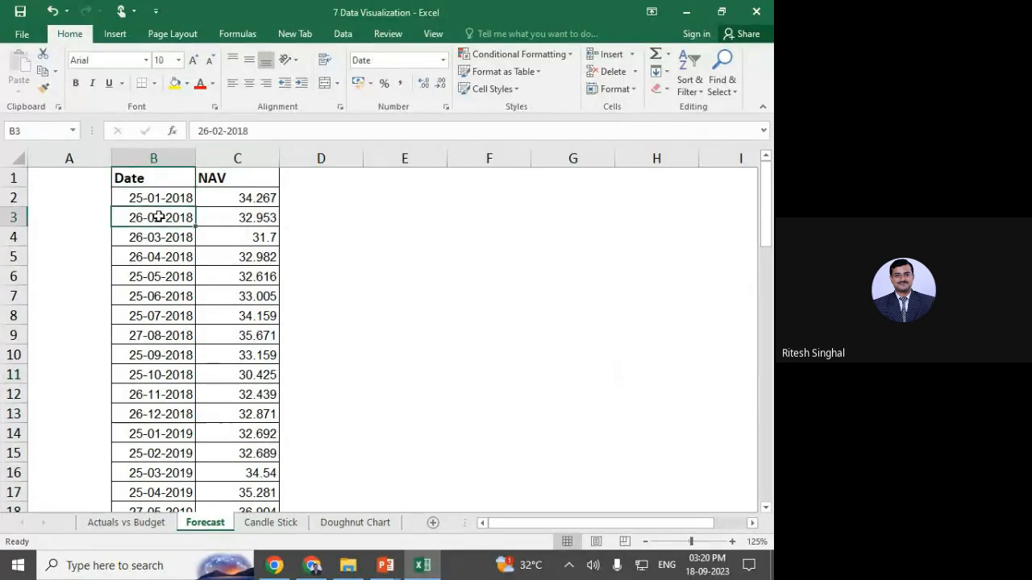
left_click(239, 226)
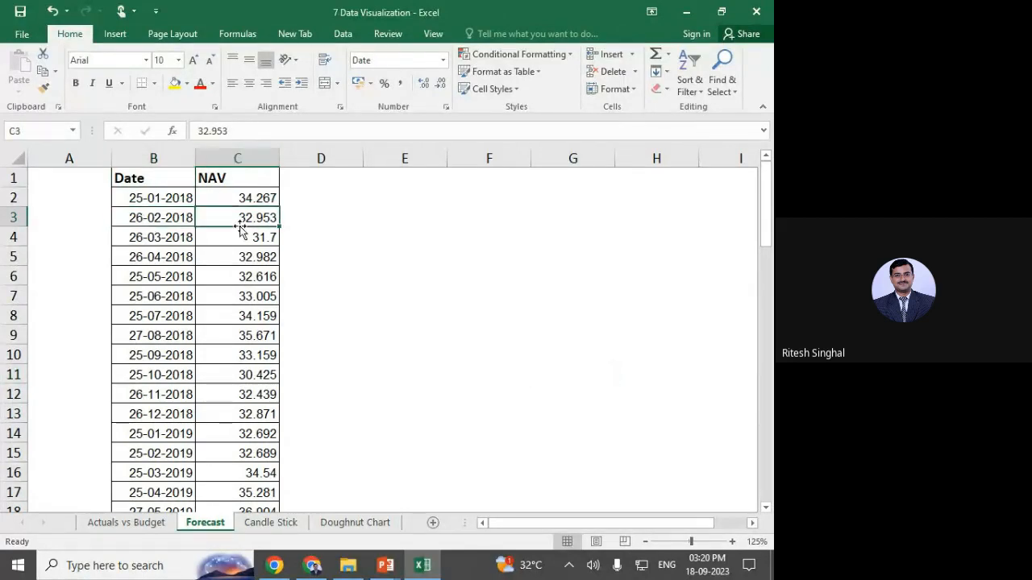
left_click(162, 198)
scroll(145, 363, "down", 20)
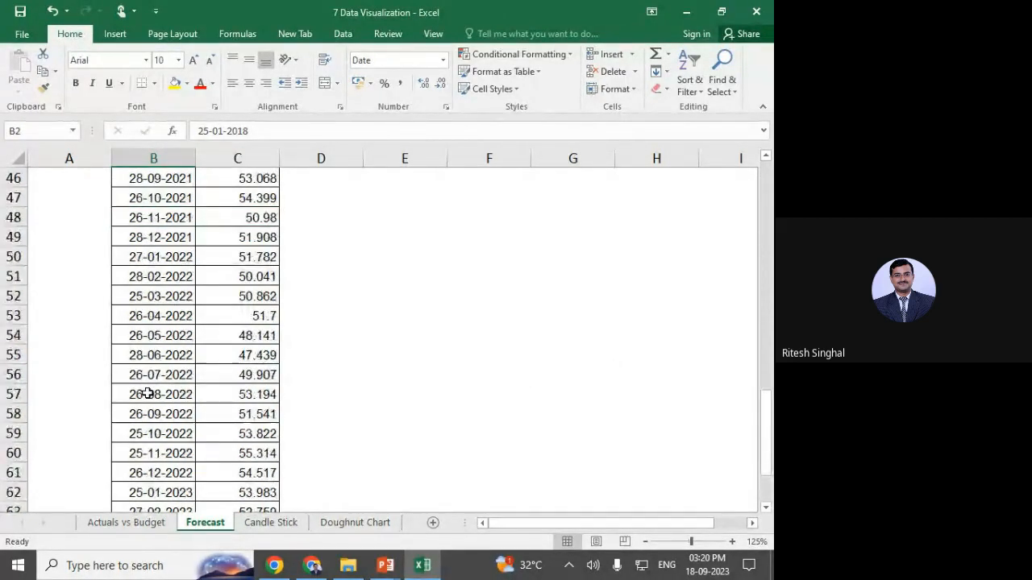
left_click(162, 296)
scroll(224, 372, "up", 10)
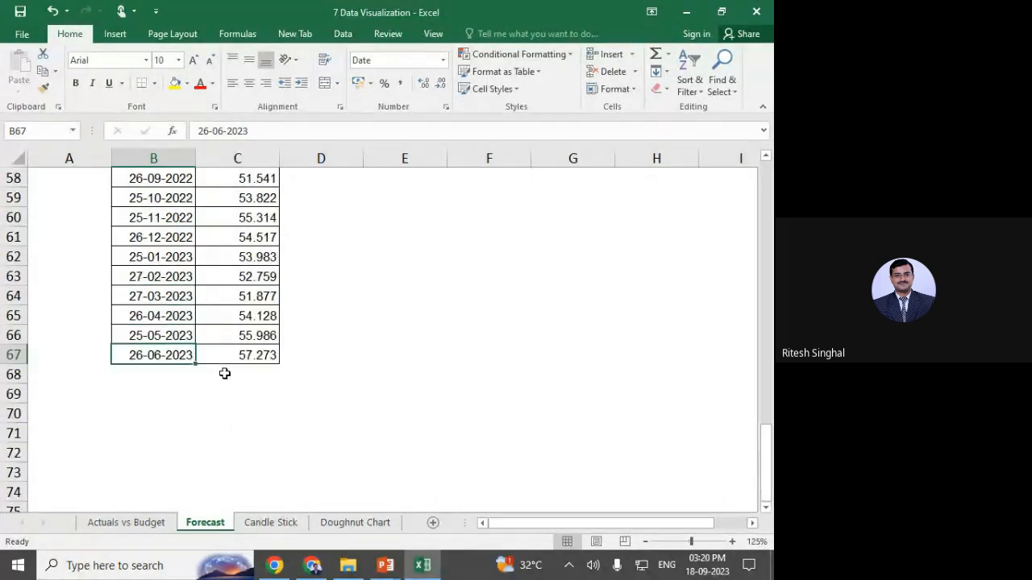
scroll(225, 374, "up", 10)
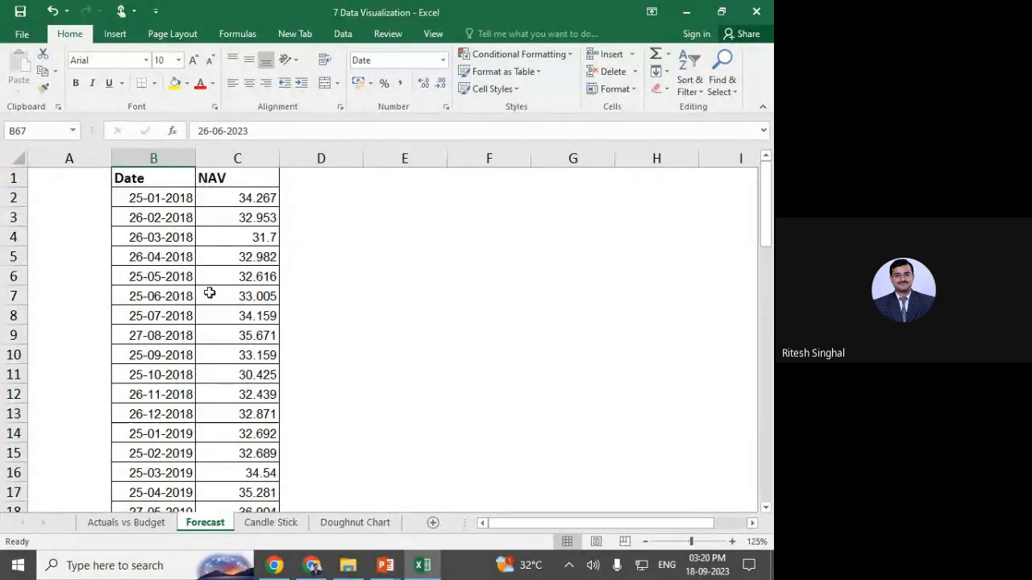
Start creating a forecast worksheet from the whole Date and NAV table.
left_click(176, 283)
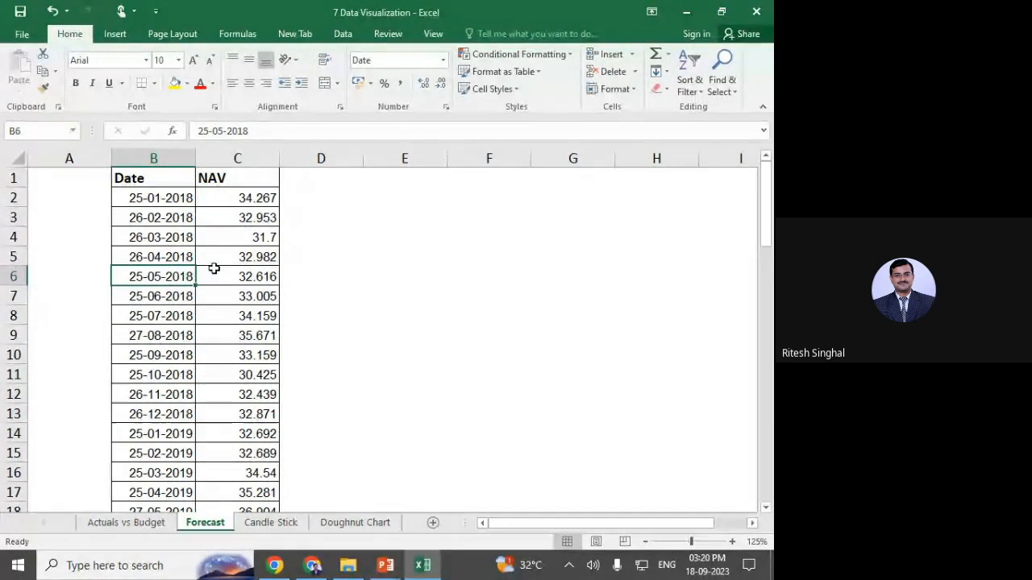
key("ctrl+a")
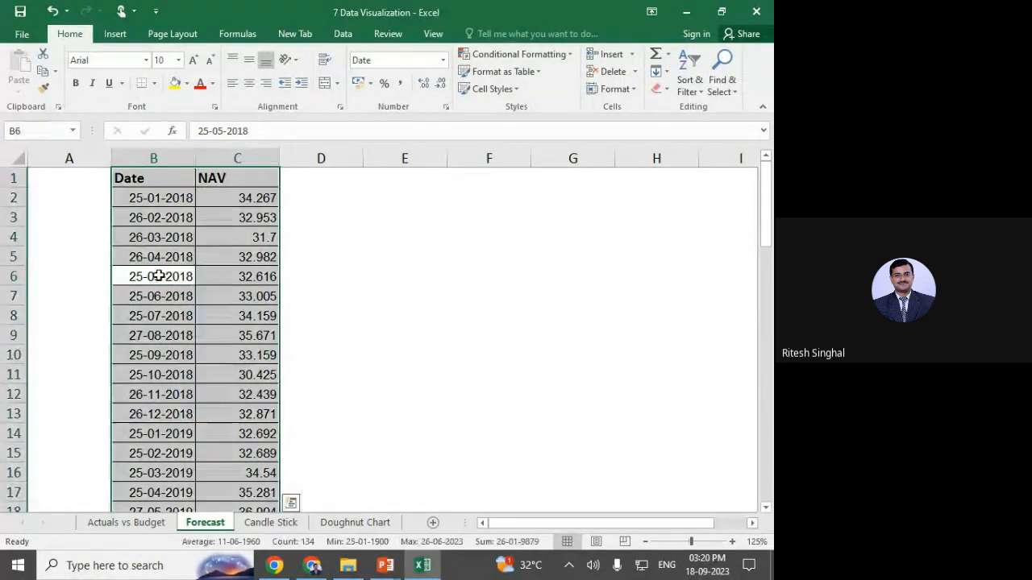
left_click(162, 198)
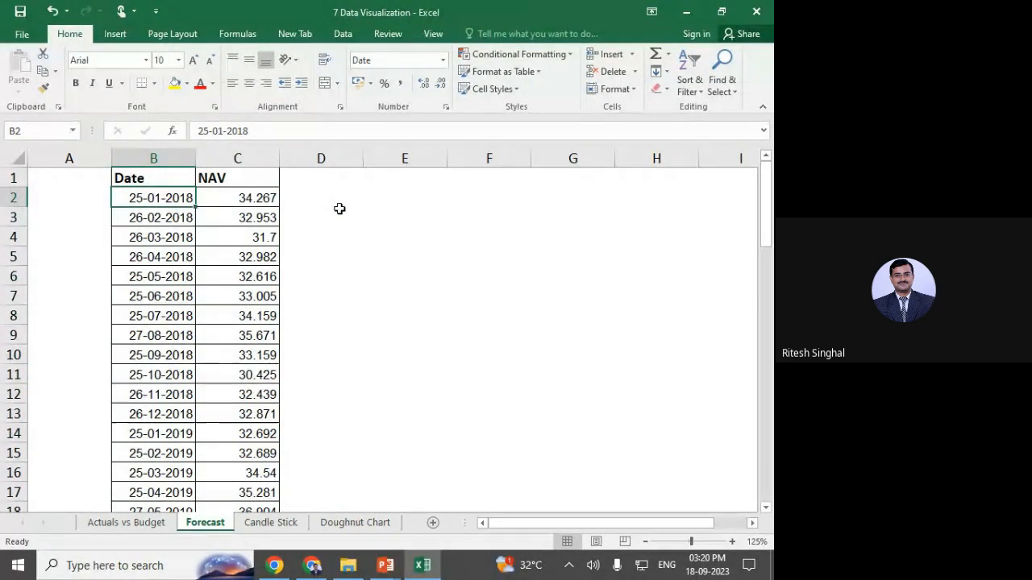
key("ctrl+a")
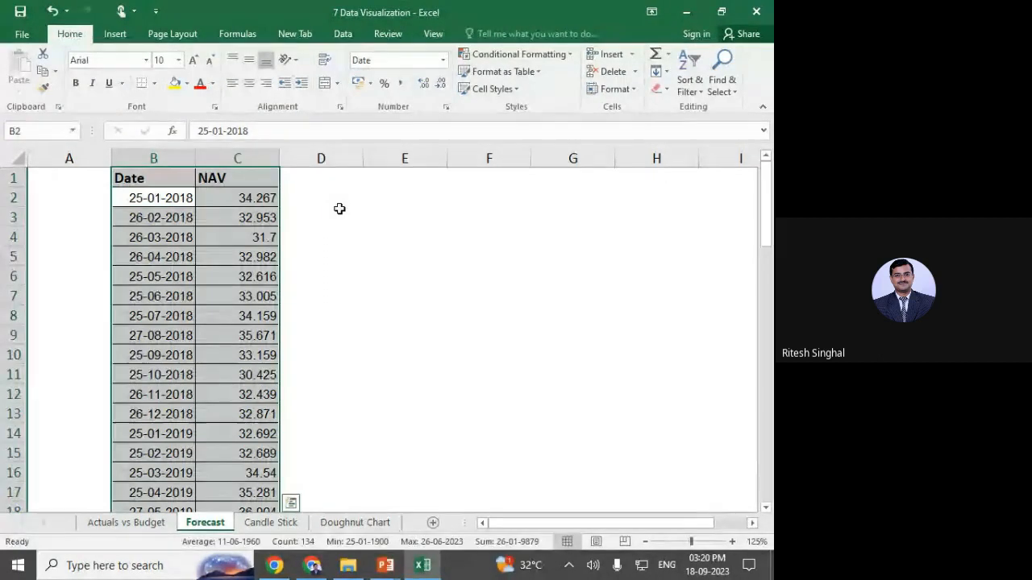
left_click(343, 35)
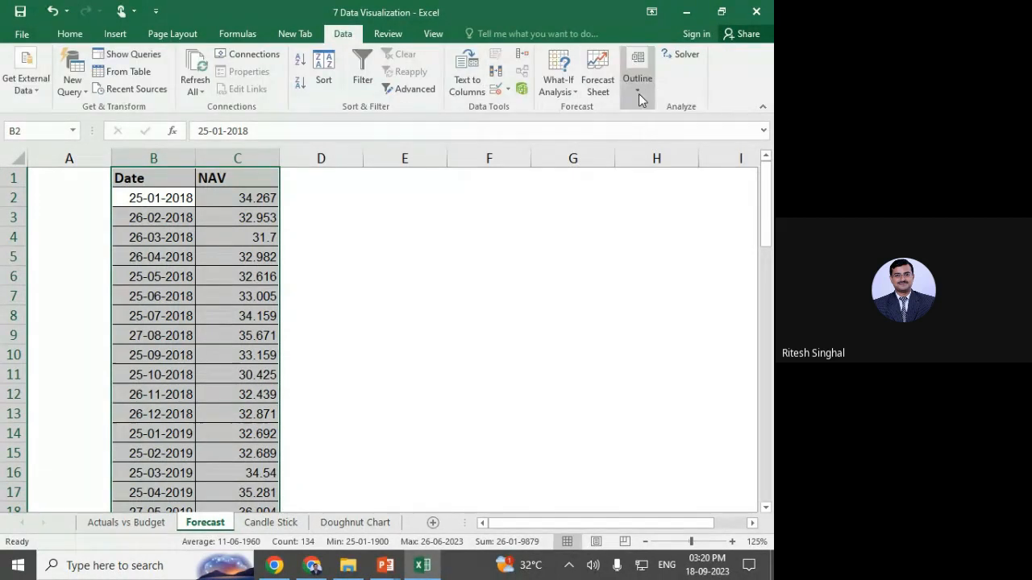
left_click(598, 85)
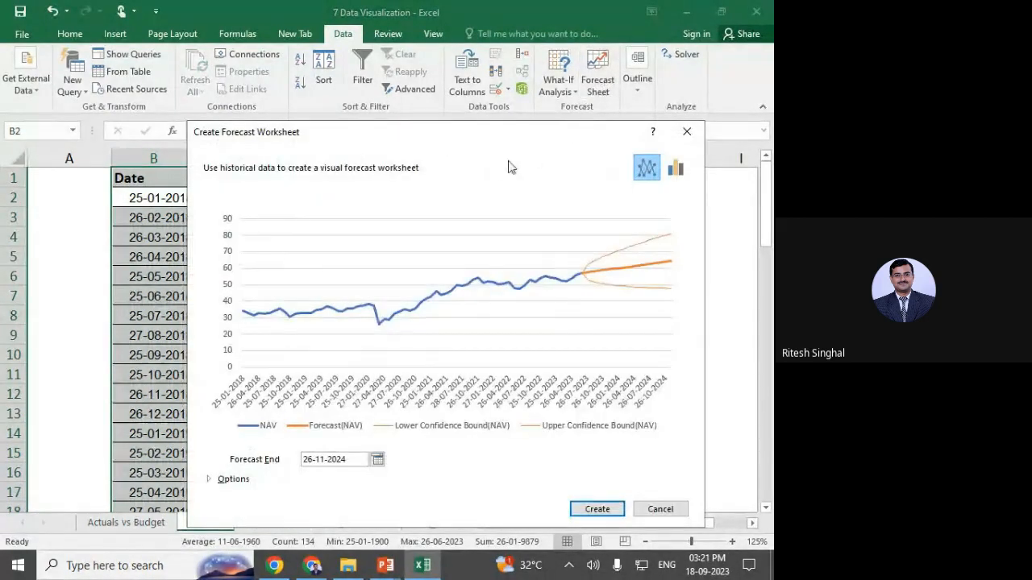
Compare the column and line previews of the NAV forecast, ending on the line chart.
left_click_drag(476, 121, 453, 120)
left_click(649, 162)
left_click(622, 161)
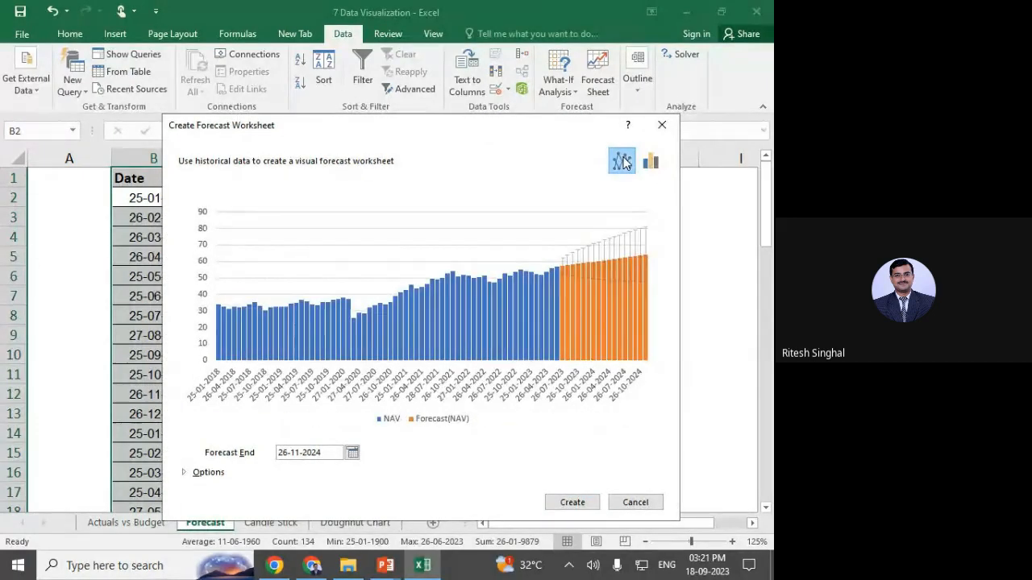
left_click(650, 162)
left_click(621, 163)
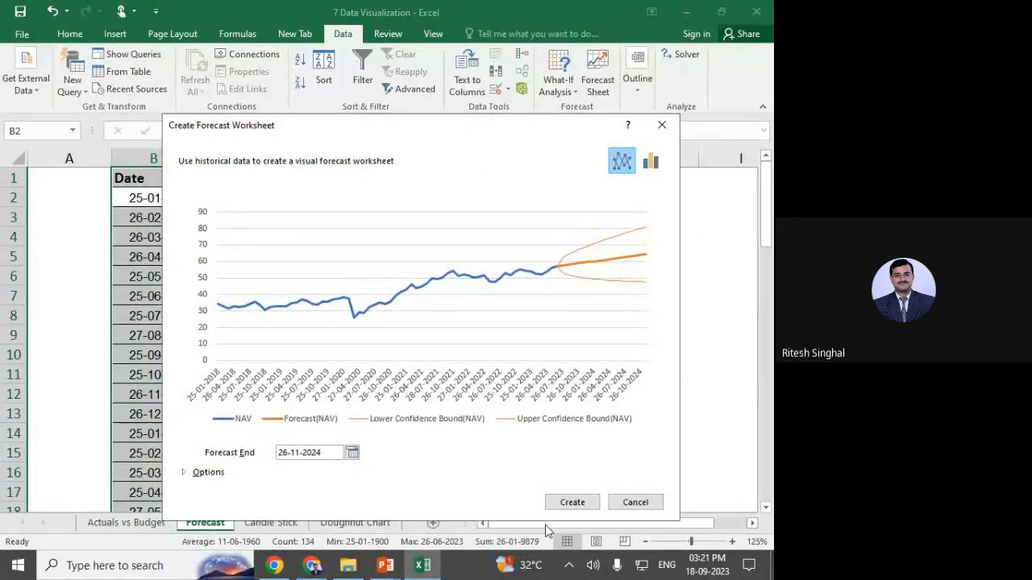
Review the additional forecast options, create the line-chart forecast worksheet with end date 26-11-2024, and dismiss its introductory note.
left_click(202, 474)
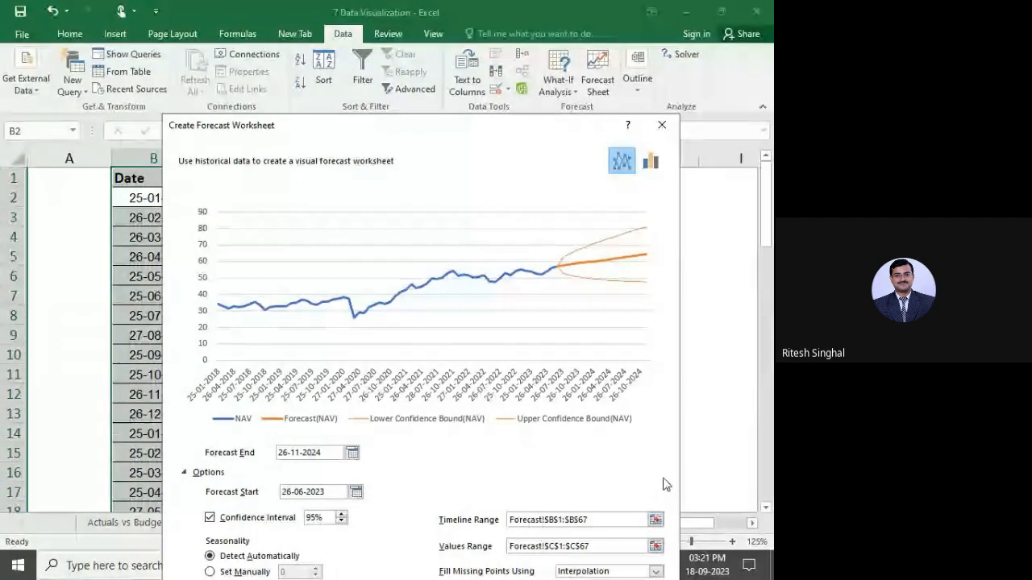
left_click(203, 472)
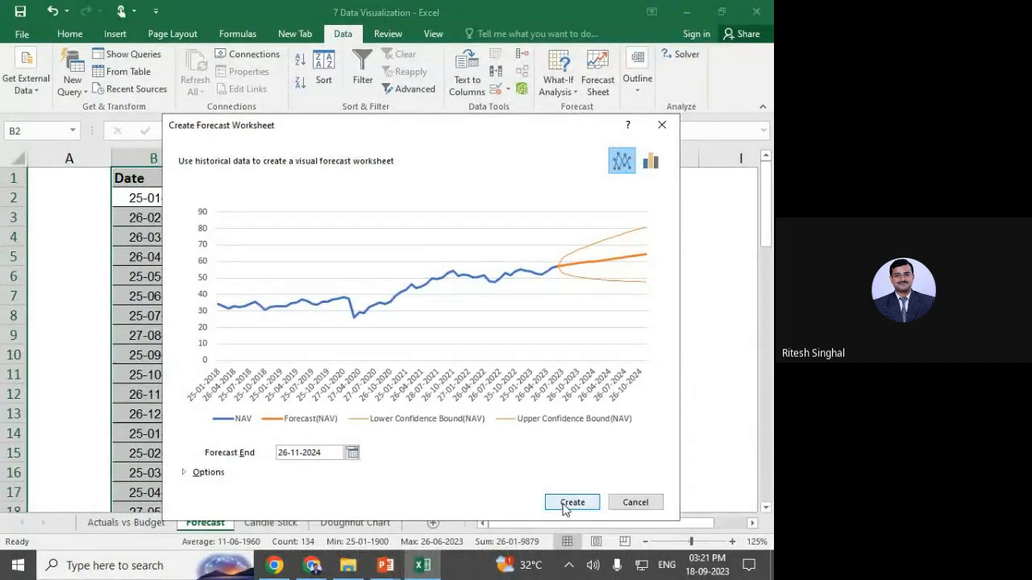
left_click(565, 502)
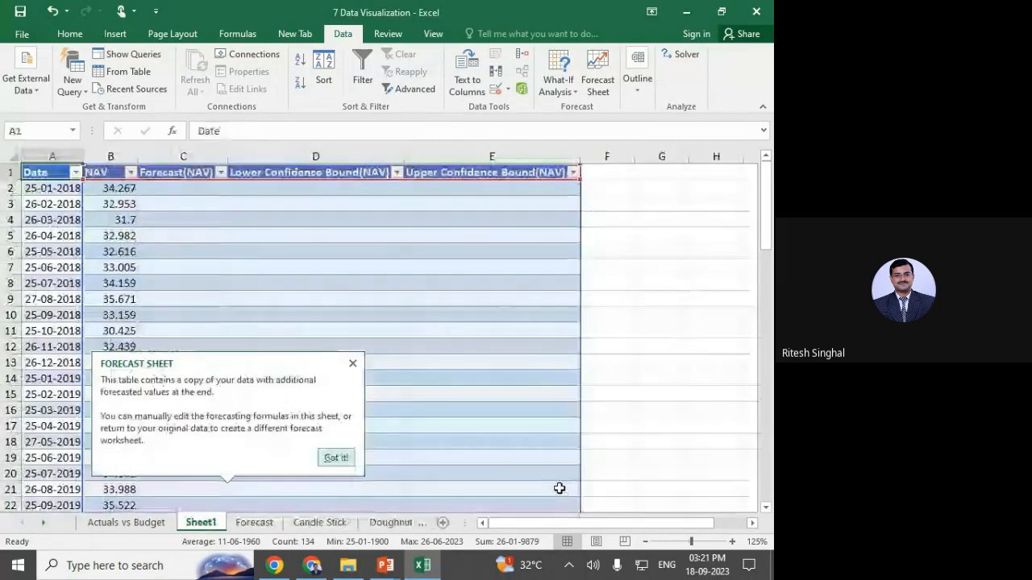
left_click(334, 456)
Enlarge the NAV forecast chart up to the sheet's first cells and shift it slightly so the table header stays uncovered.
left_click(361, 290)
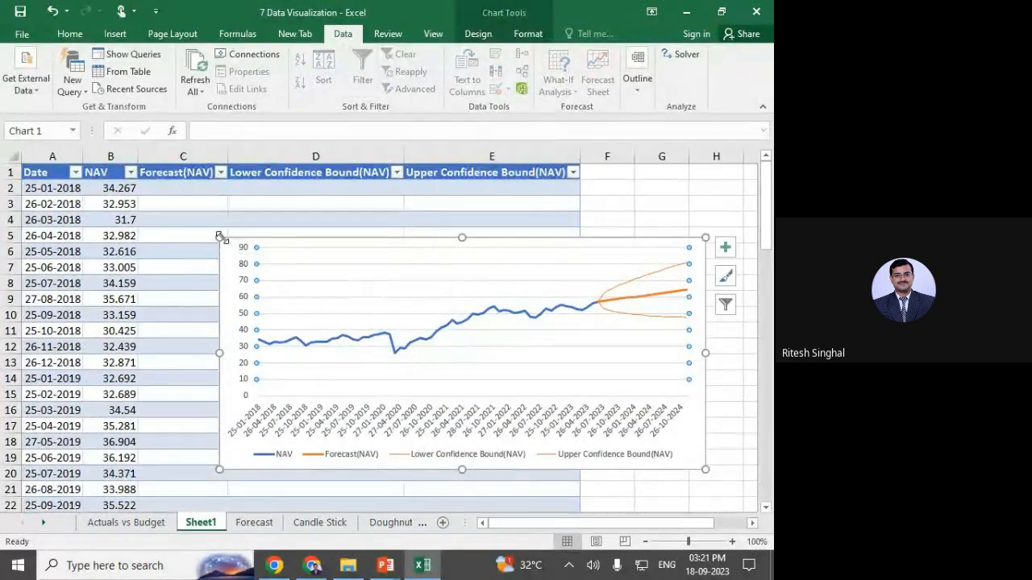
left_click_drag(220, 238, 24, 165)
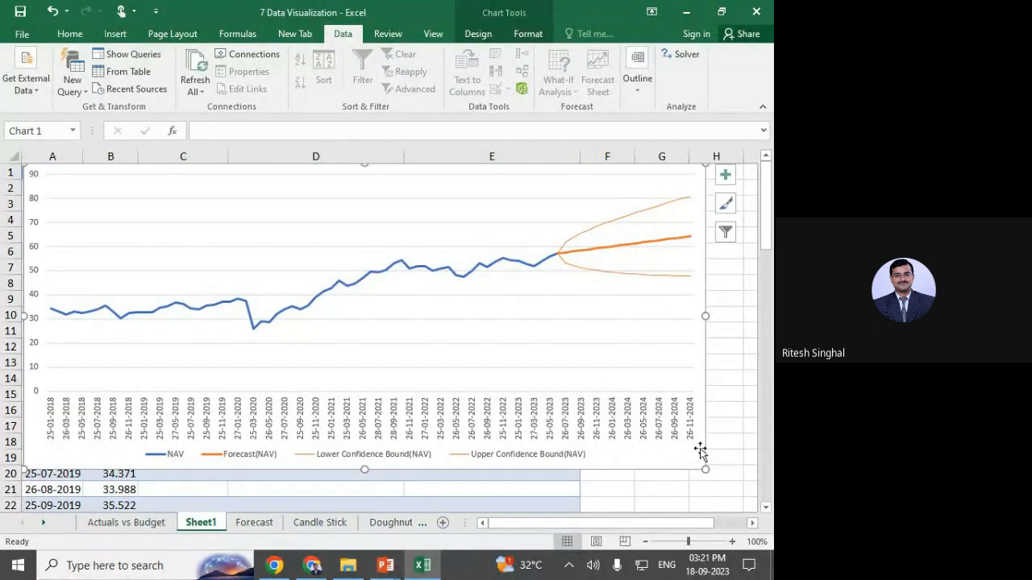
mouse_move(675, 463)
left_mouse_down()
mouse_move(711, 482)
mouse_move(688, 475)
left_mouse_up()
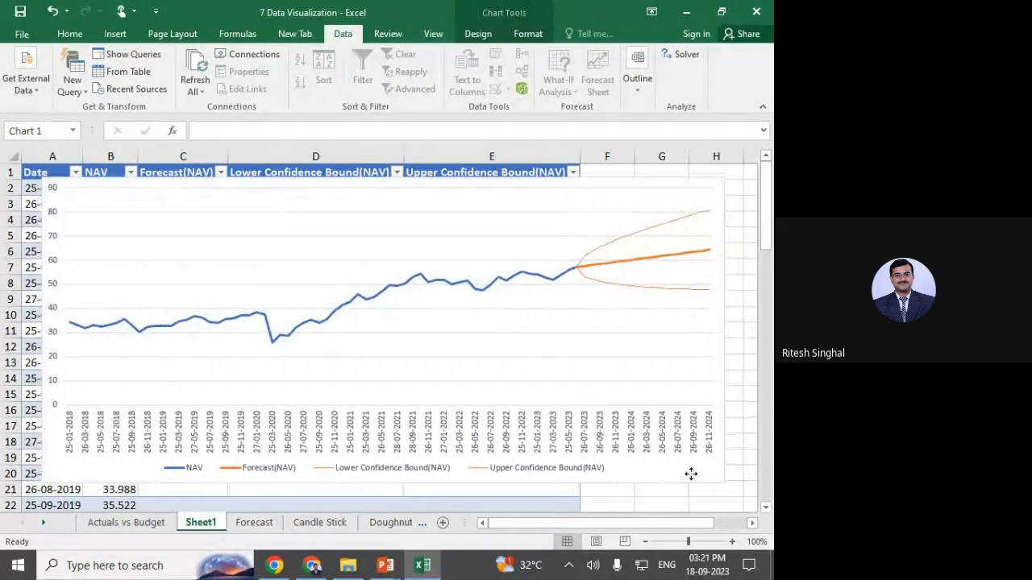
Inspect the NAV and Upper Confidence Bound series in the forecast chart, and delete the chart from the sheet.
left_click(71, 323)
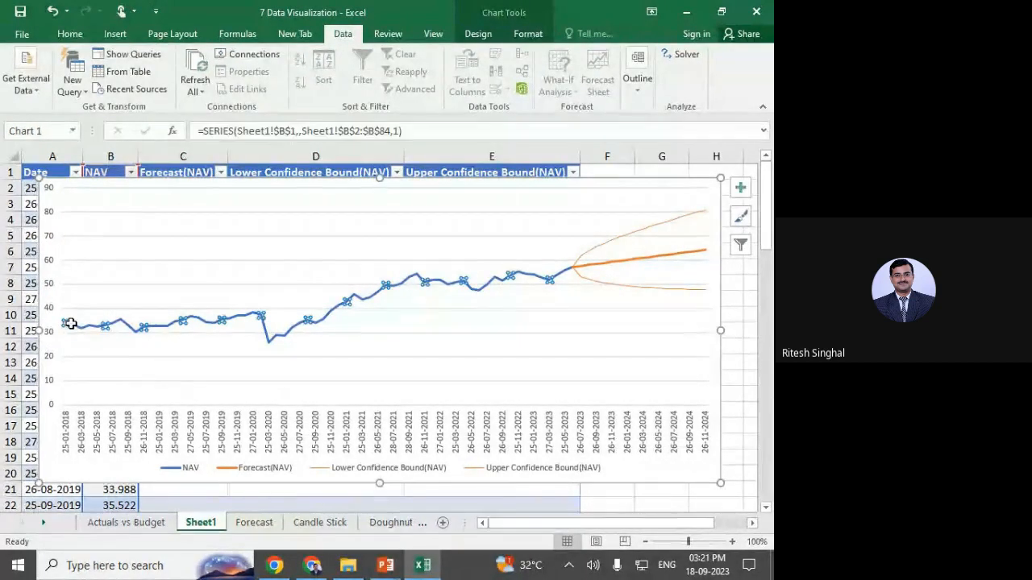
left_click(572, 273)
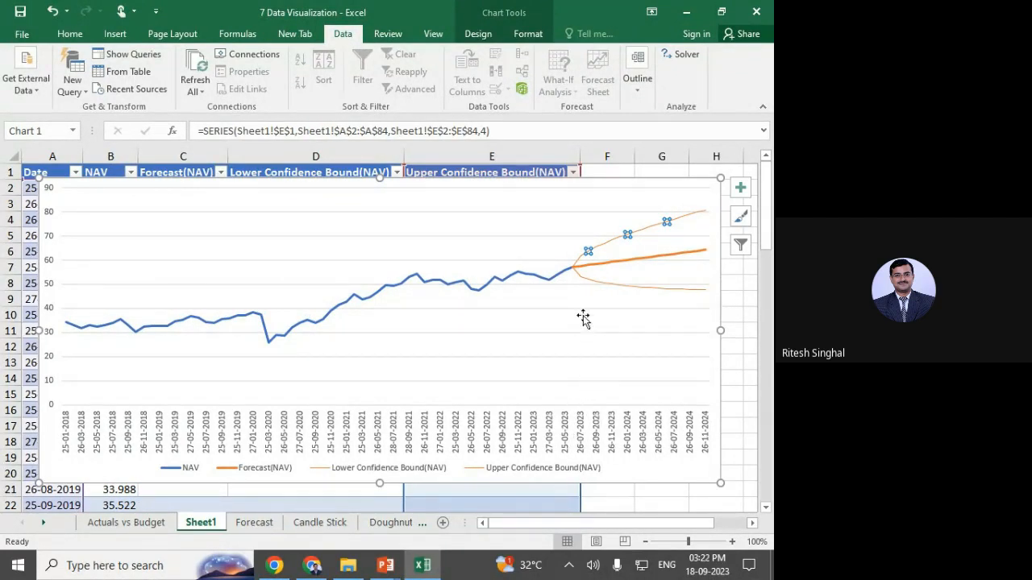
mouse_move(573, 274)
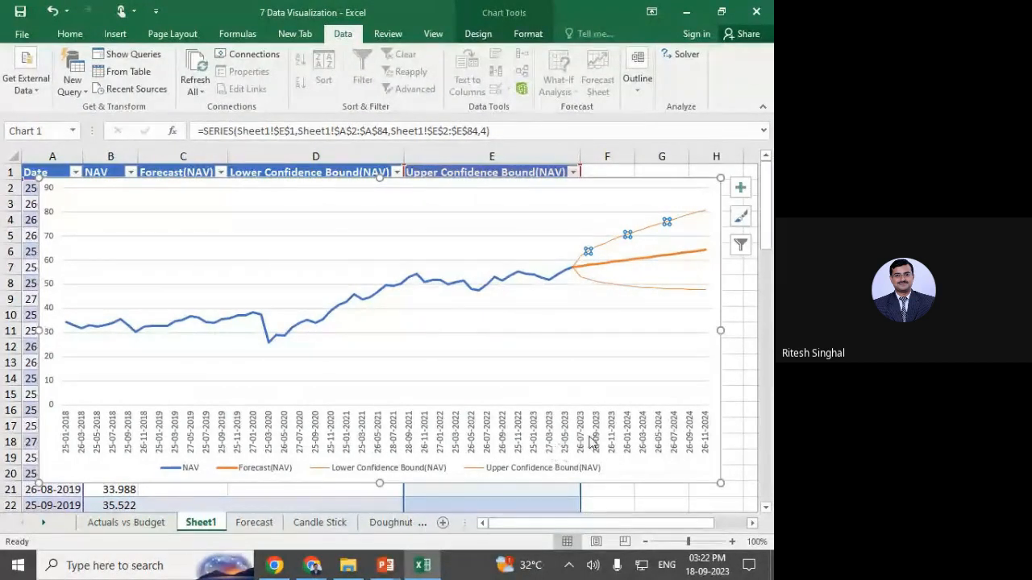
scroll(594, 438, "down", 1)
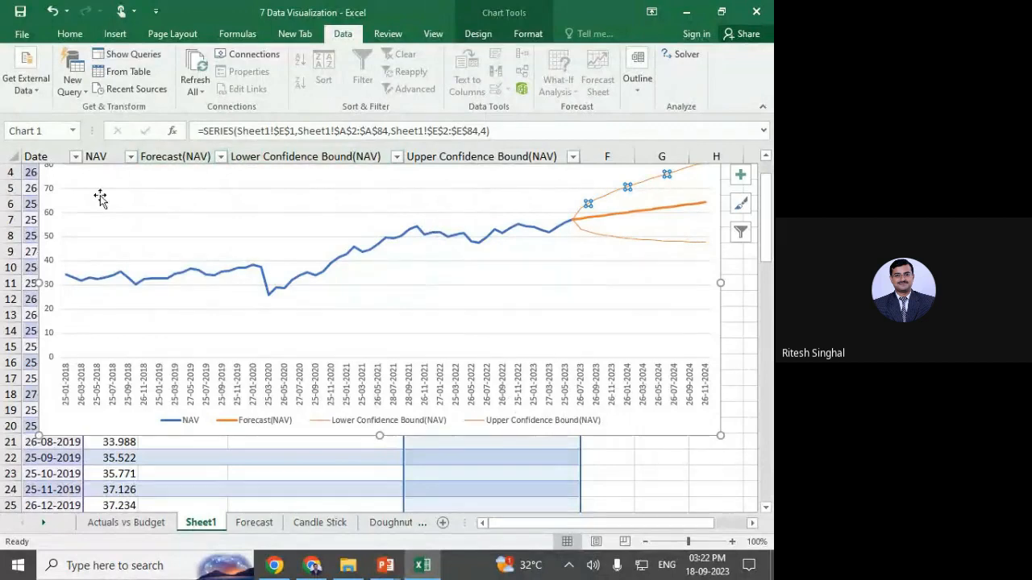
scroll(153, 266, "up", 1)
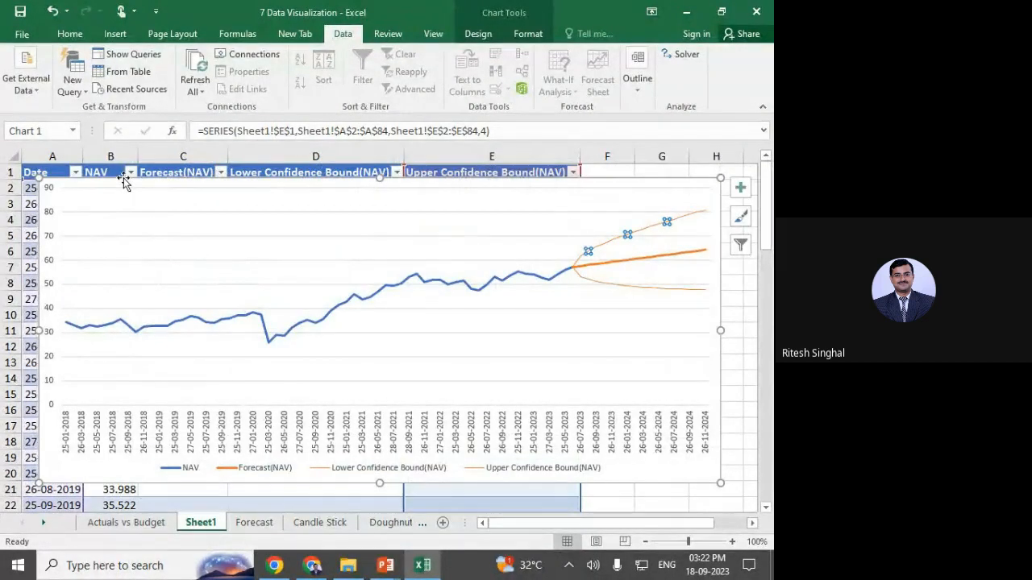
key("Escape")
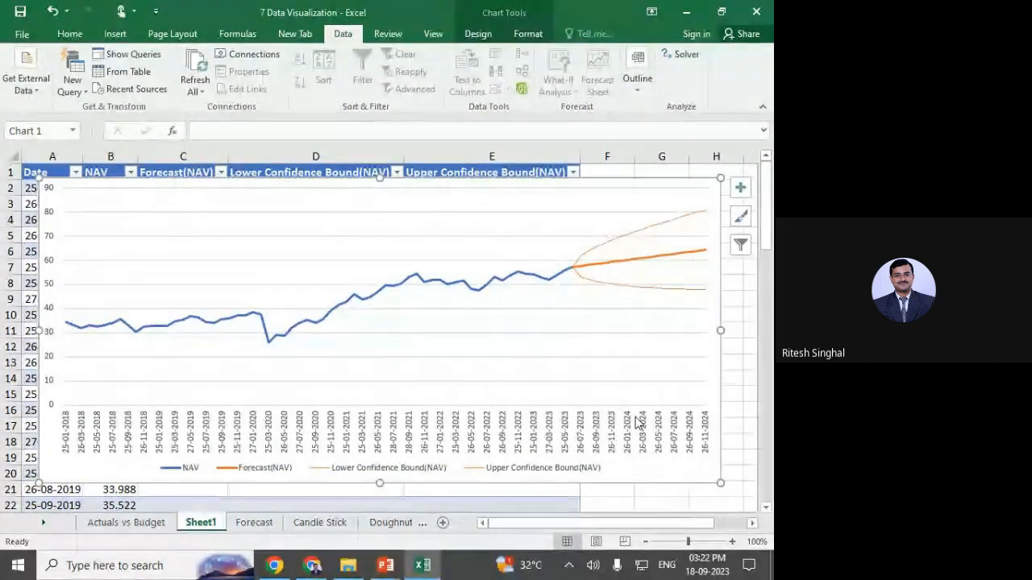
key("Delete")
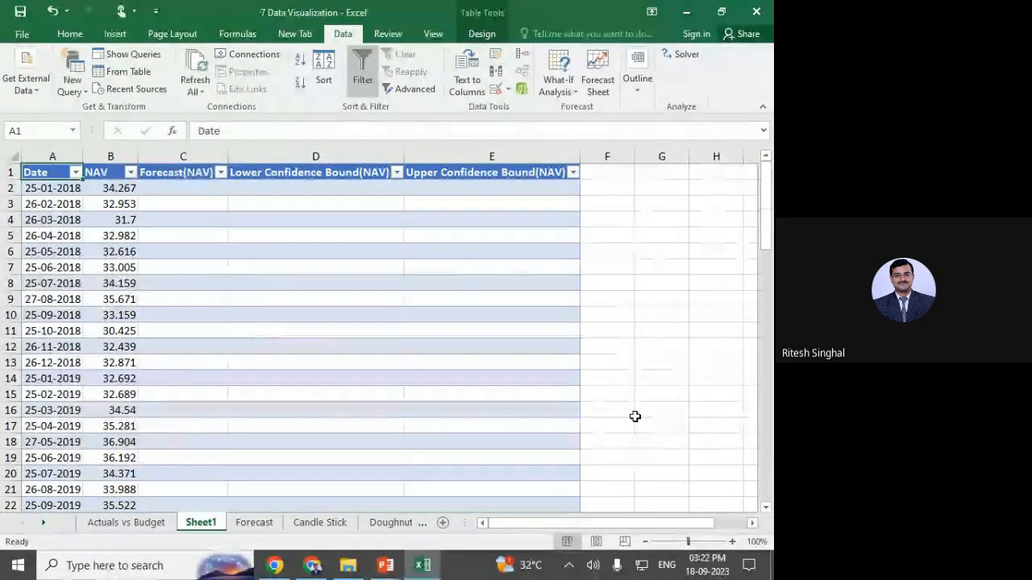
Examine the forecast rows from 26-07-2023 to 26-11-2024, including the formulas behind the forecast and its lower and upper confidence bounds.
scroll(250, 391, "down", 5)
scroll(250, 390, "down", 12)
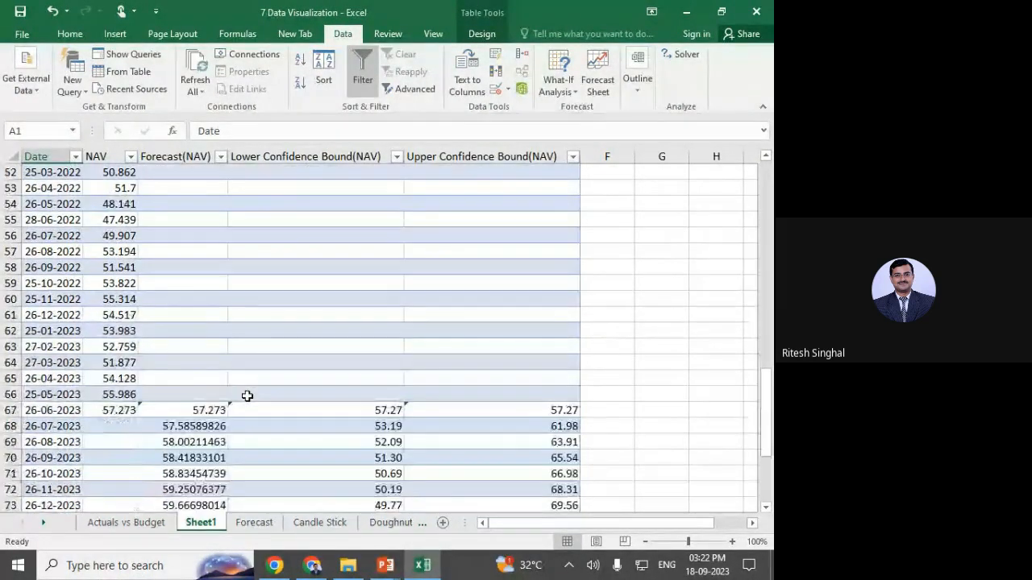
scroll(414, 335, "down", 4)
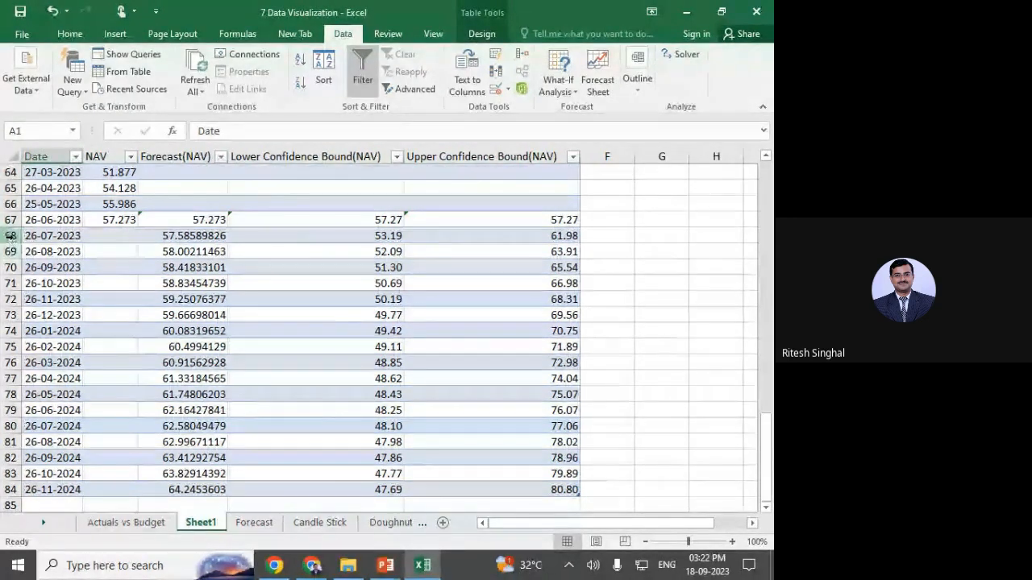
left_click_drag(9, 236, 46, 486)
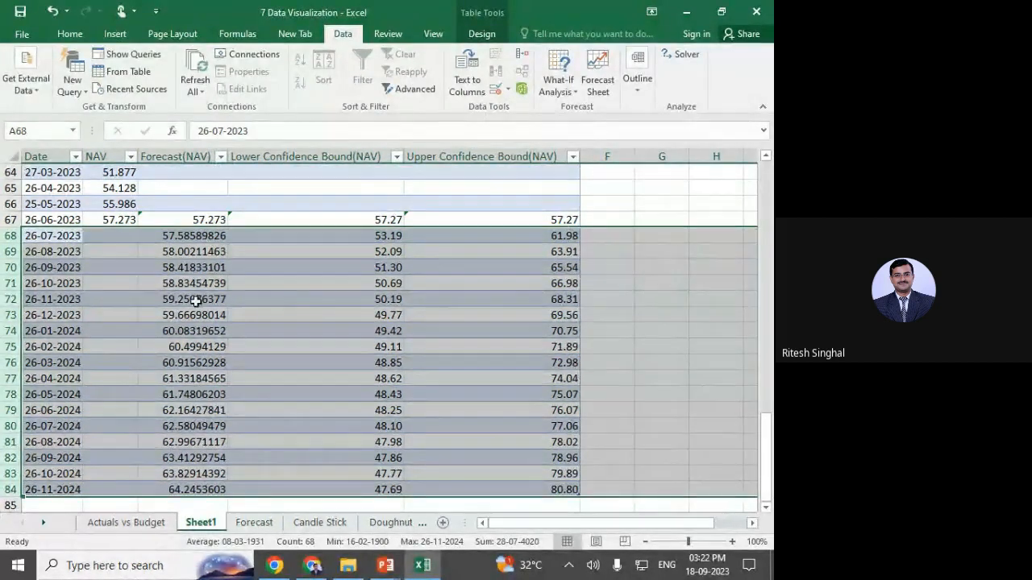
left_click(212, 490)
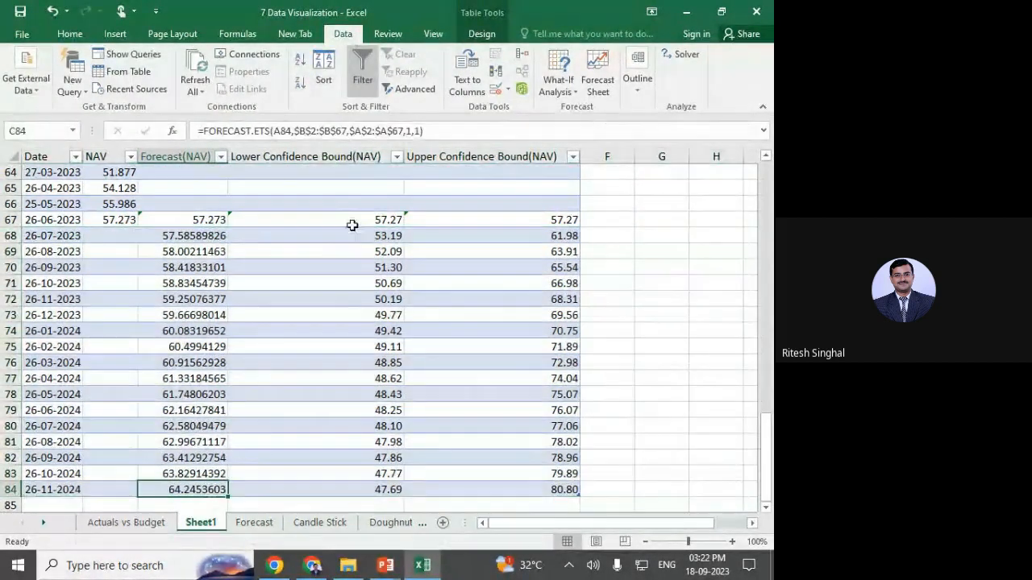
left_click(383, 441)
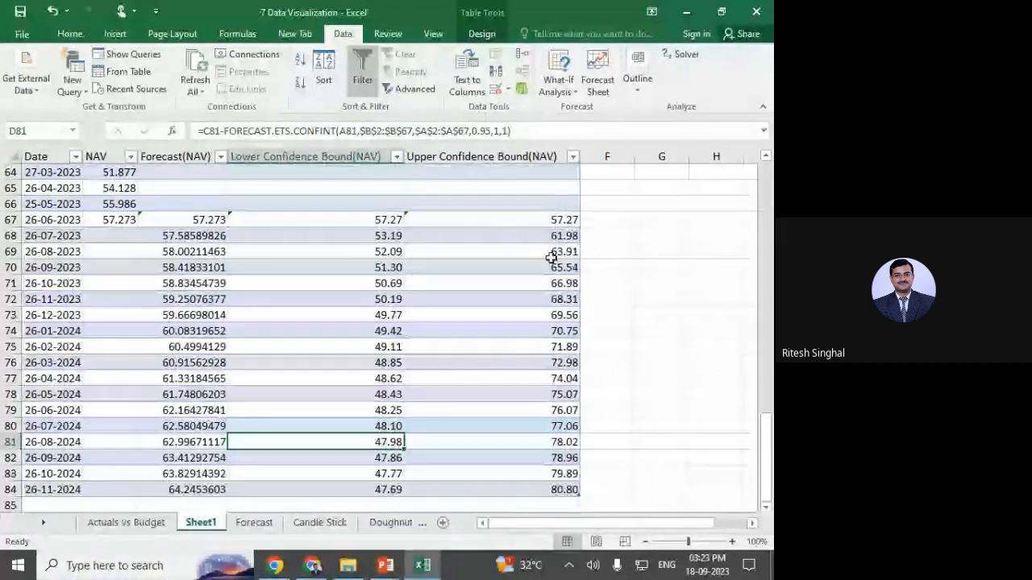
left_click(564, 489)
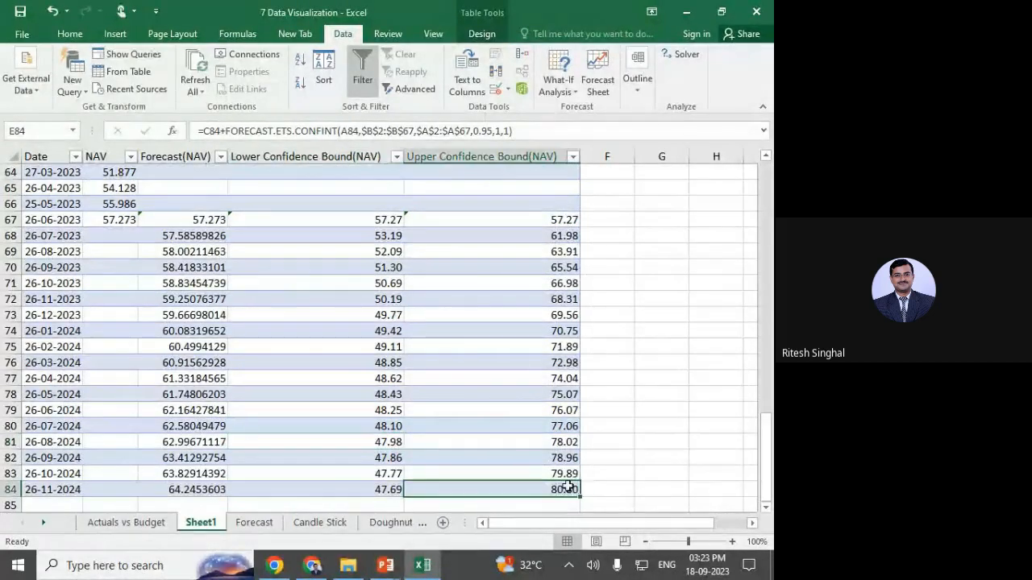
left_click(384, 490)
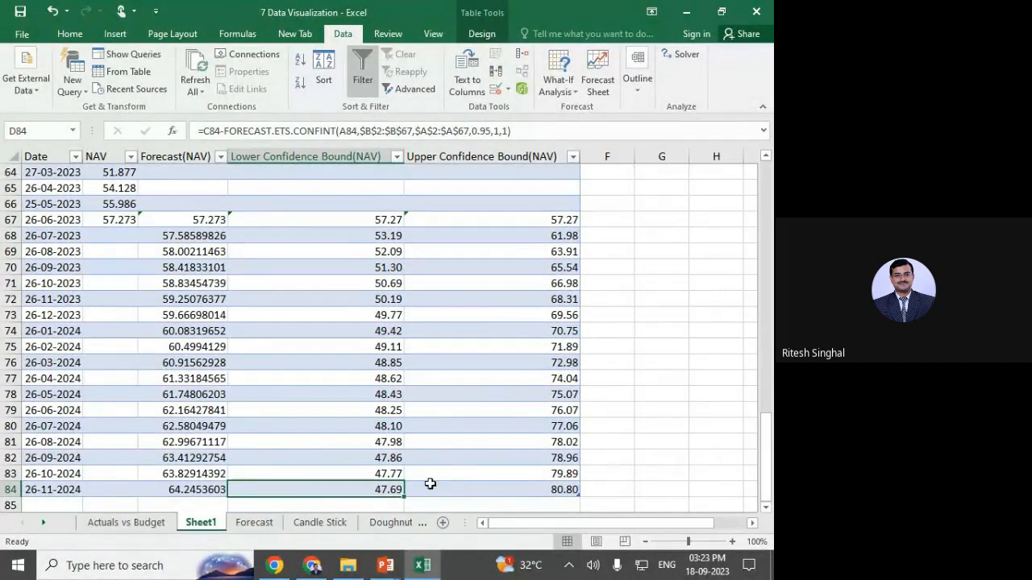
left_click(479, 484)
key("ctrl+a")
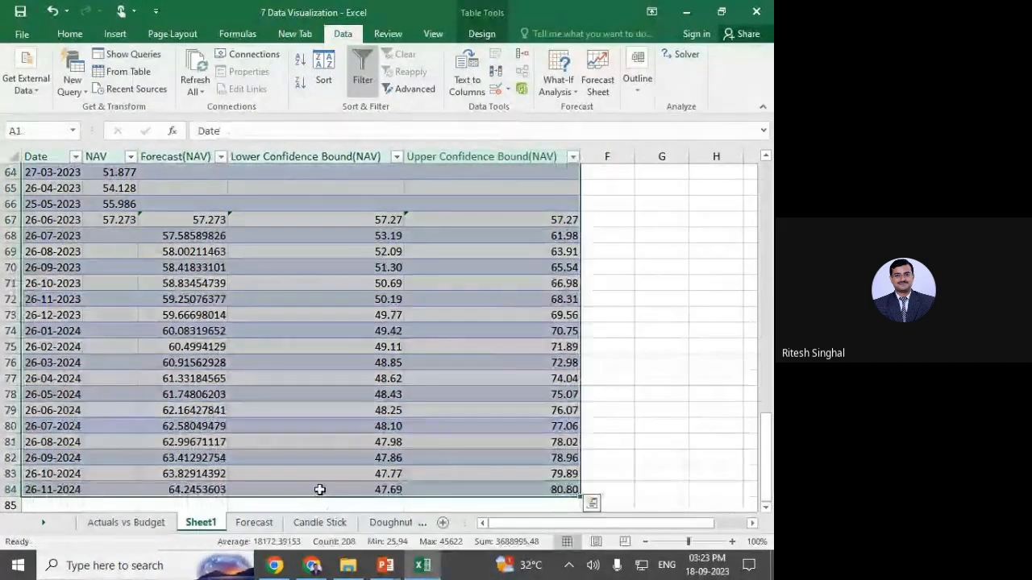
left_click(320, 489)
left_click(201, 487)
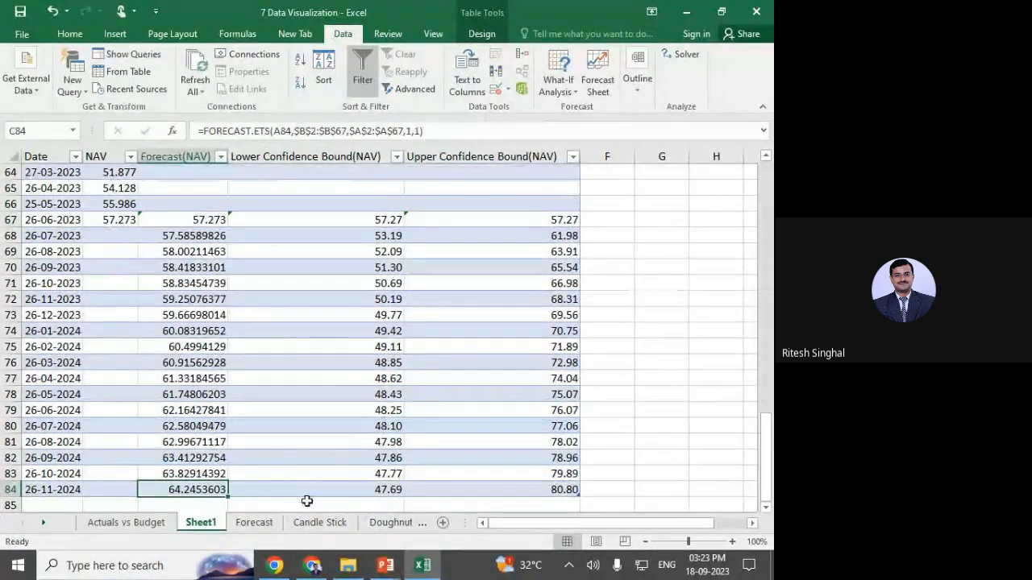
Compare the generated forecast table on Sheet1 with the original Date and NAV data on the Forecast sheet.
left_click(247, 526)
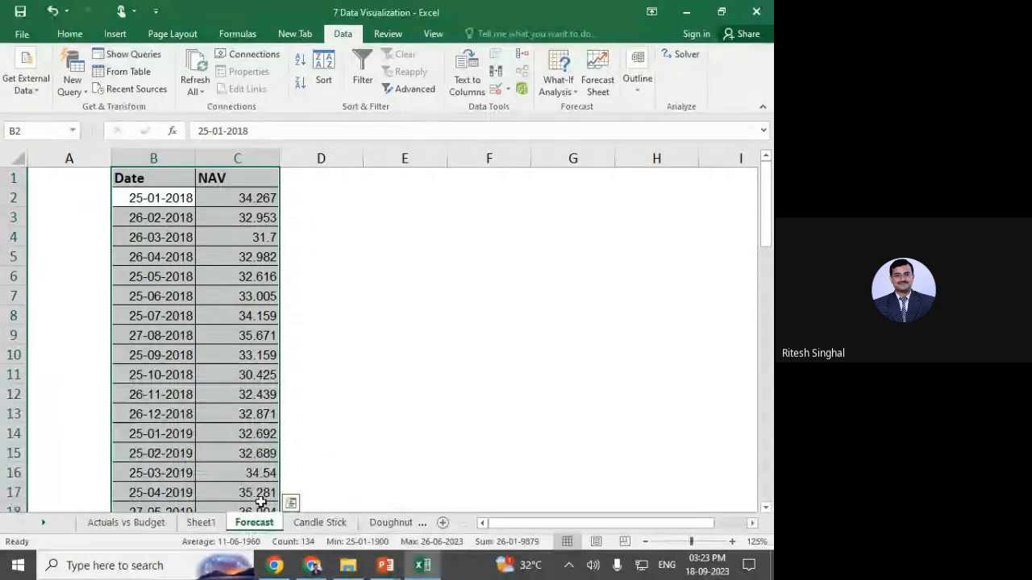
left_click(205, 526)
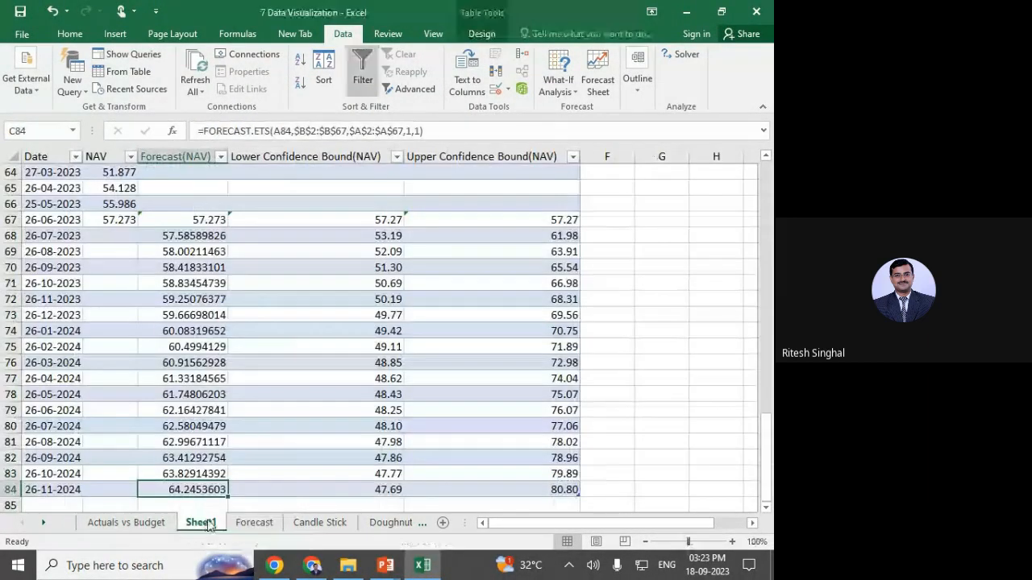
scroll(463, 411, "up", 11)
scroll(465, 407, "up", 10)
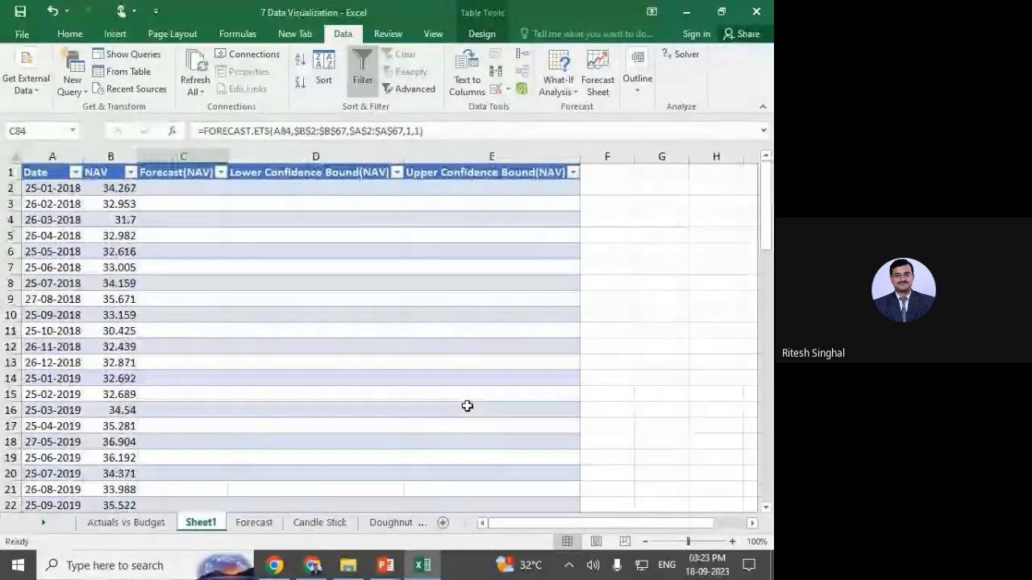
left_click(256, 524)
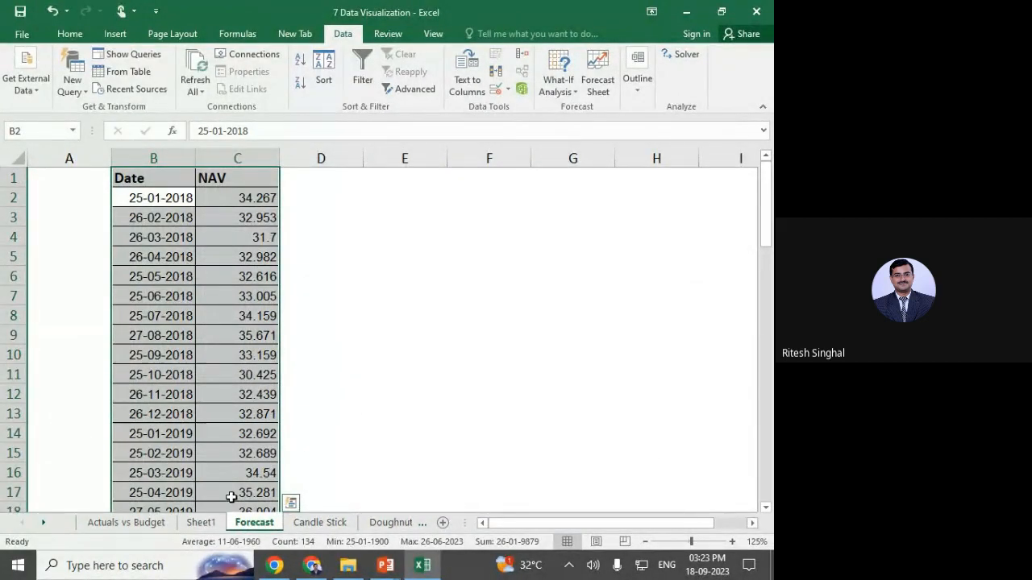
left_click(213, 526)
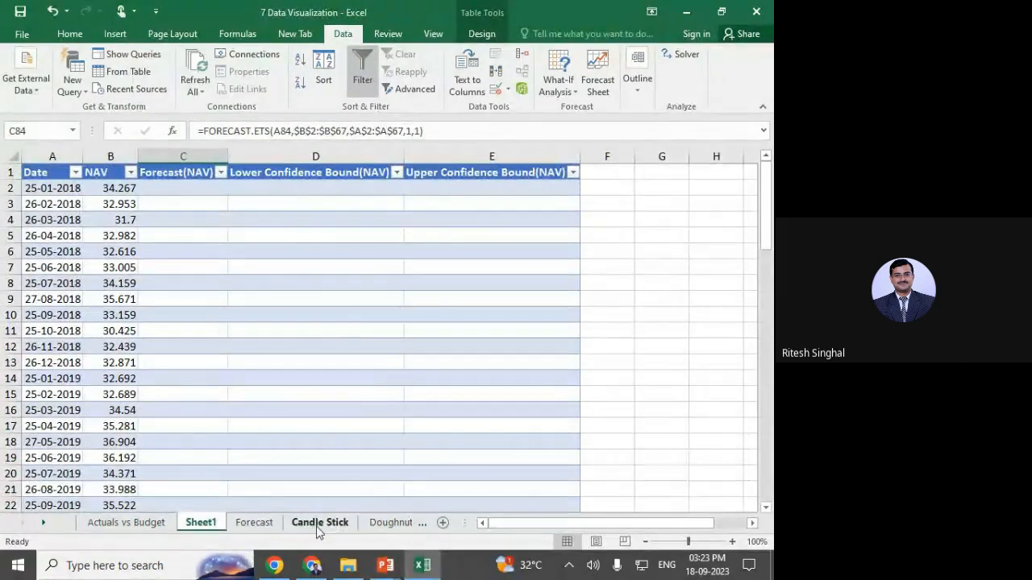
left_click(255, 523)
Insert an Open-High-Low-Close stock chart from the whole Date, Open, High, Low and Close table on the Candle Stick sheet.
left_click(320, 522)
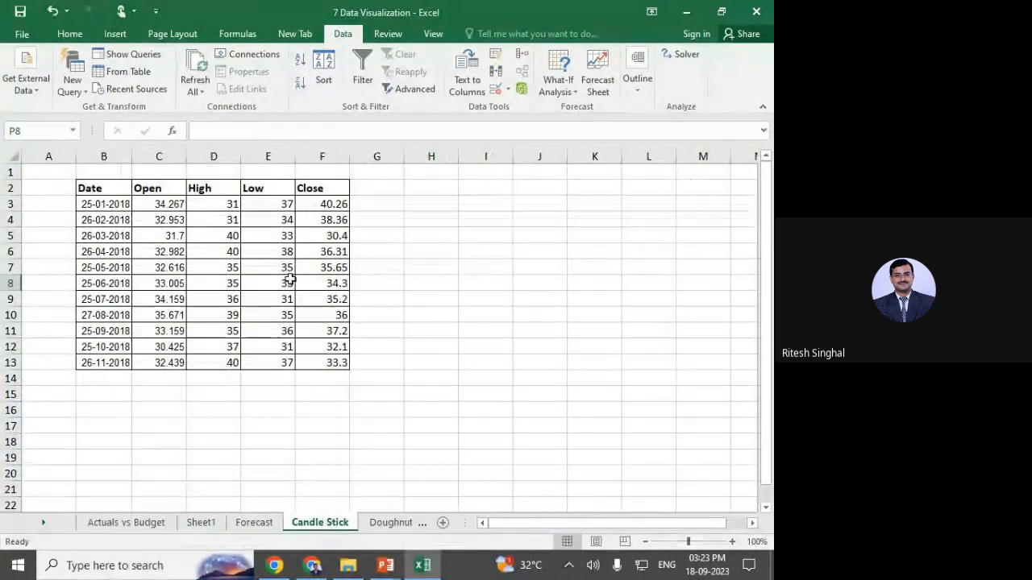
left_click(249, 263)
key("ctrl+a")
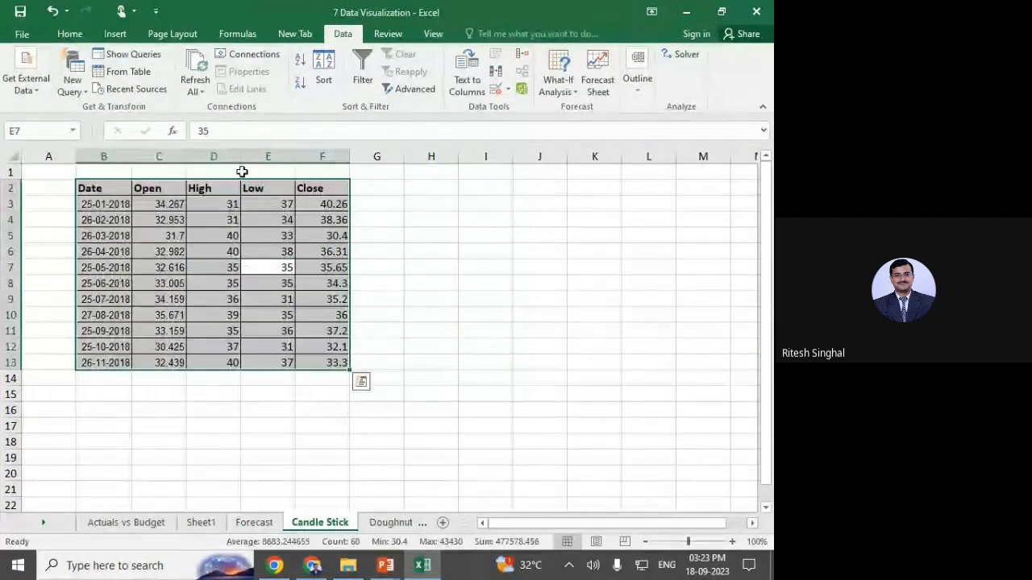
left_click(115, 34)
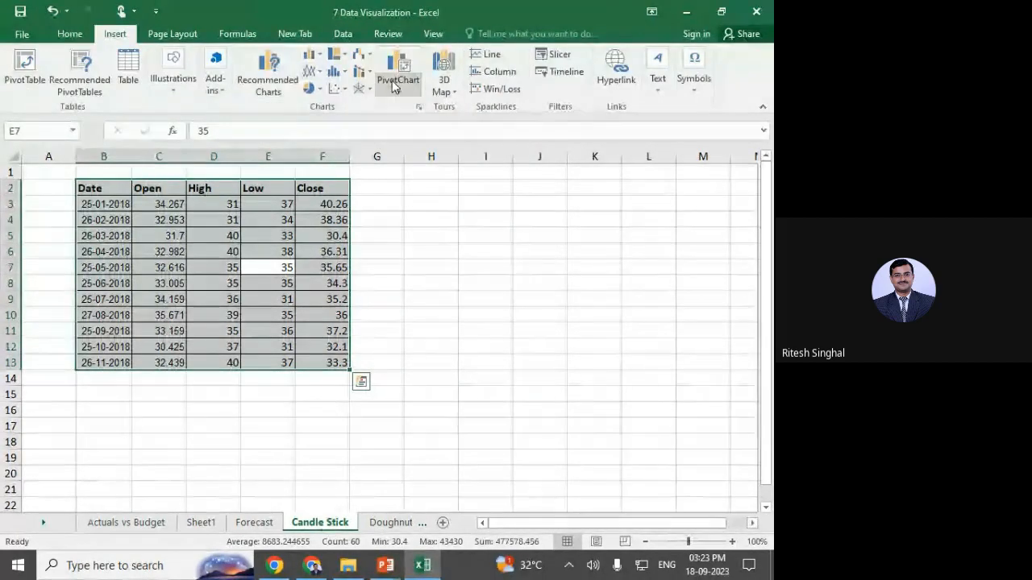
left_click(417, 107)
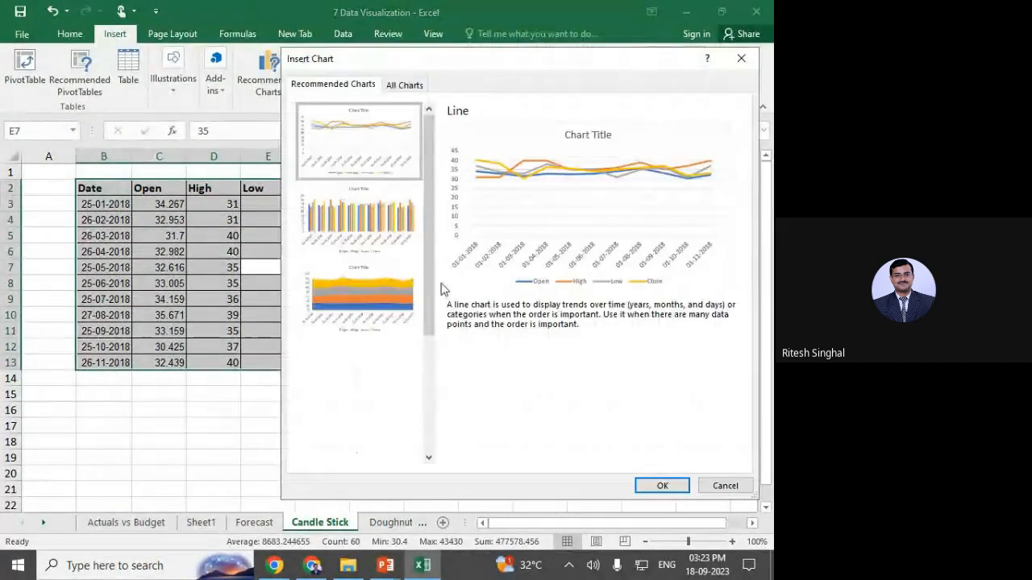
left_click(404, 85)
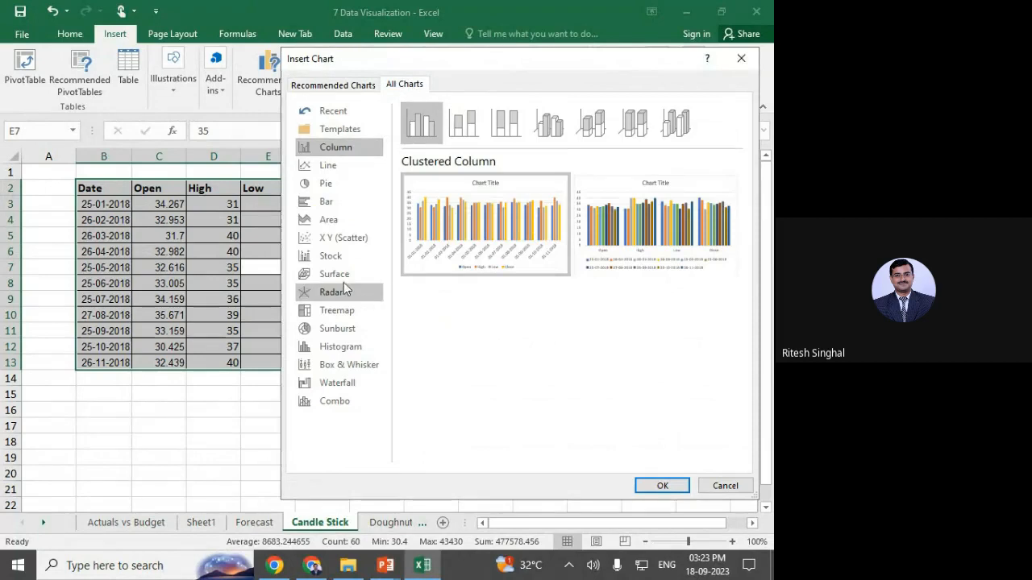
left_click(332, 256)
left_click(470, 129)
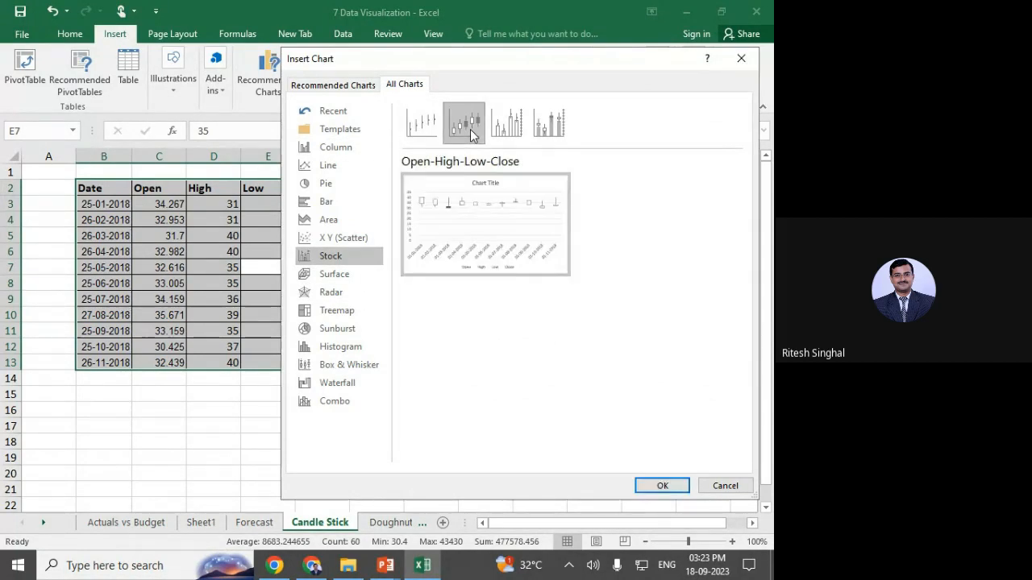
left_click(674, 488)
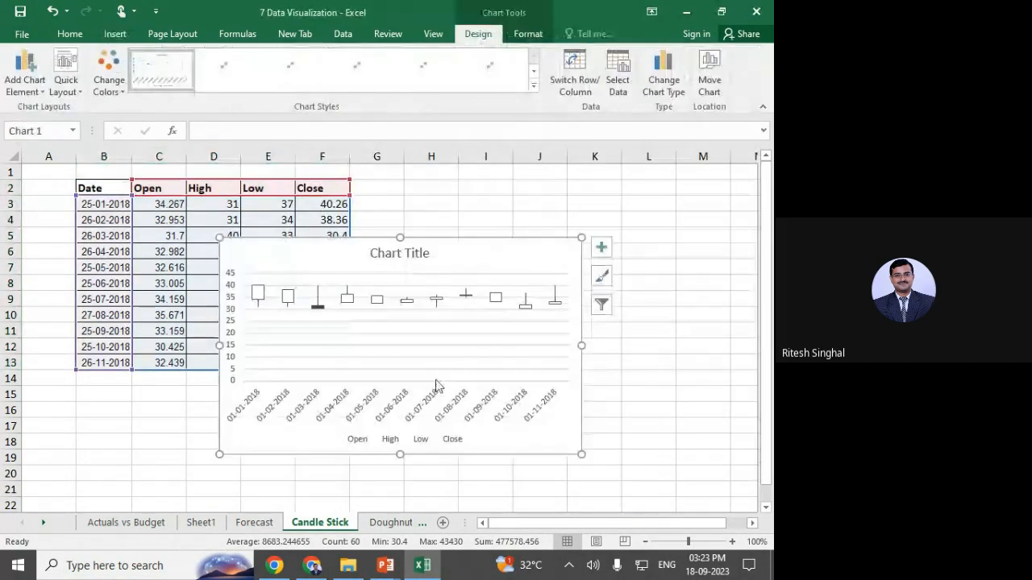
Set the stock chart's vertical axis minimum to 25 and move the chart beside the data table so it uncovers the data.
double_click(239, 303)
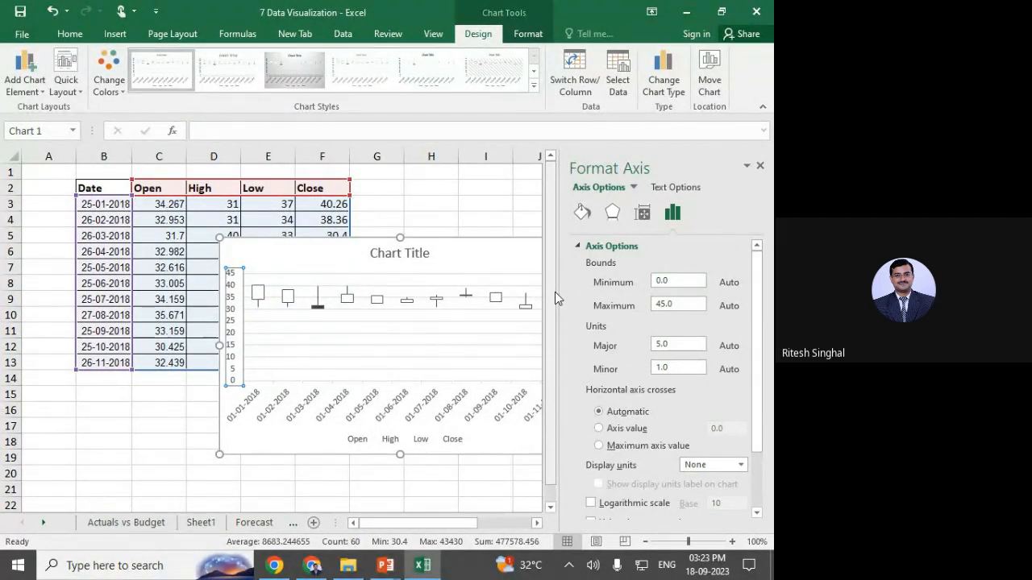
left_click_drag(702, 280, 603, 287)
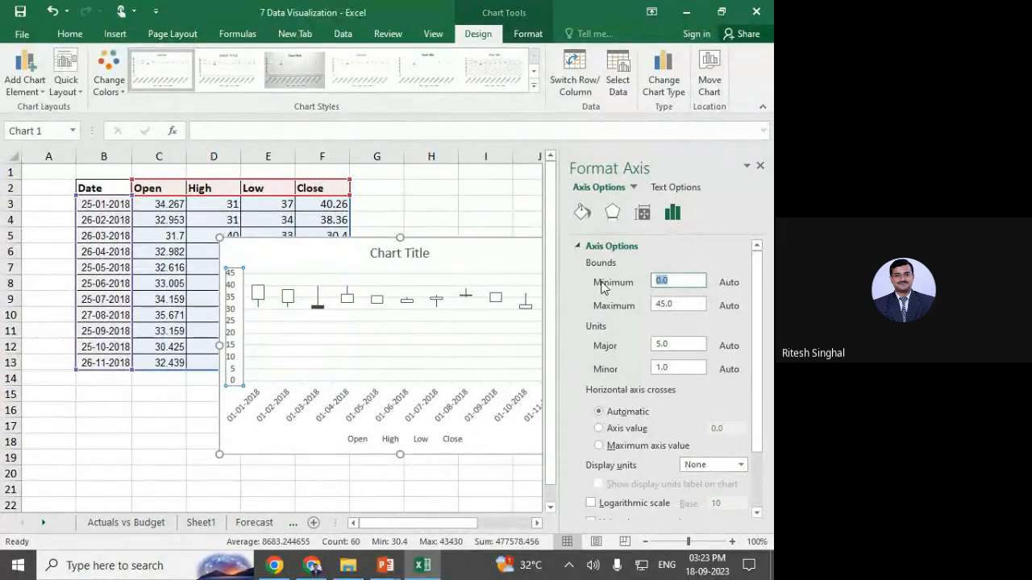
key("Return")
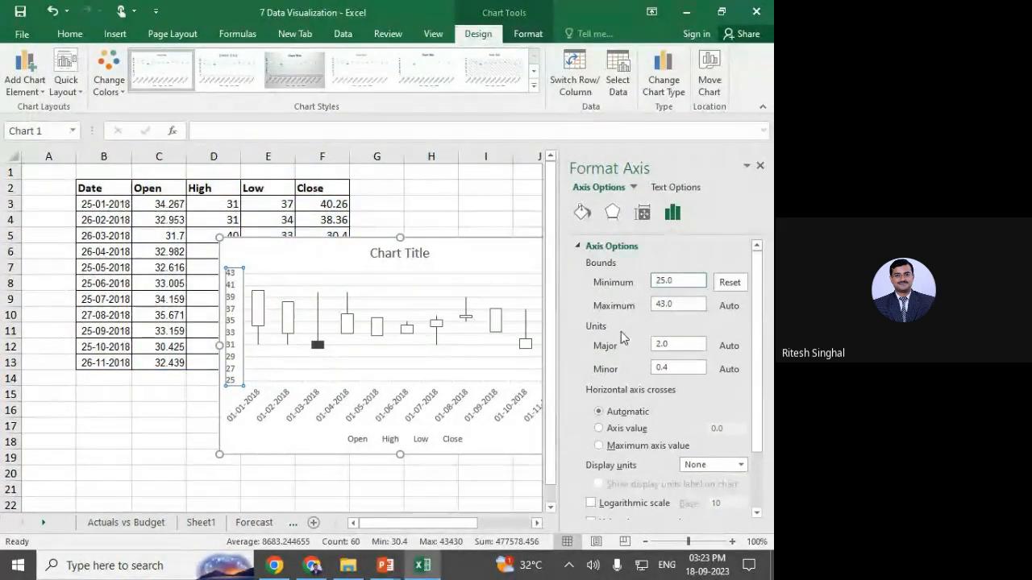
left_click(759, 167)
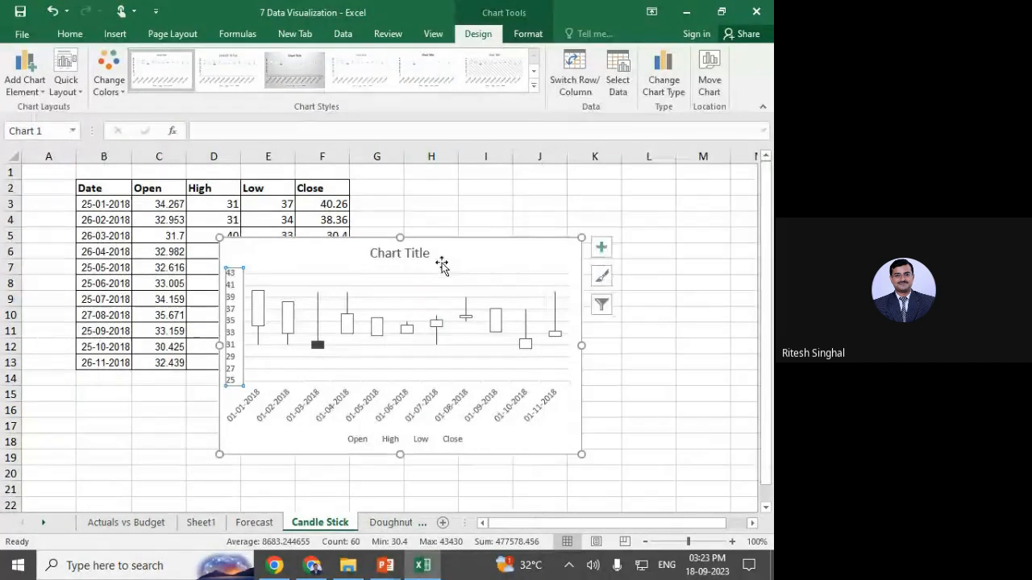
left_click_drag(540, 235, 691, 224)
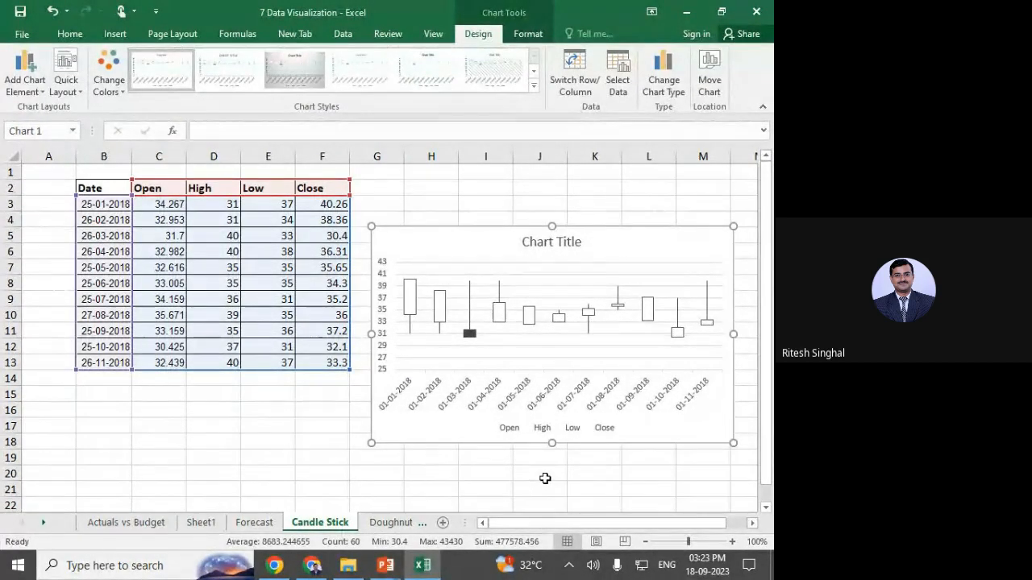
View the Doughnut Chart sheet and return past the Candle Stick sheet to Sheet1.
left_click(380, 525)
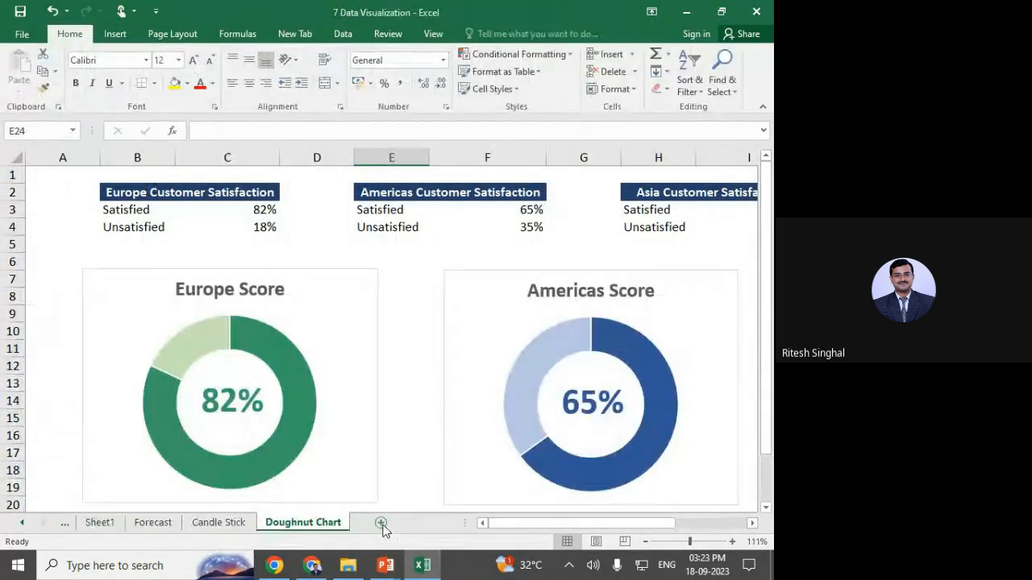
left_click(215, 525)
left_click(102, 523)
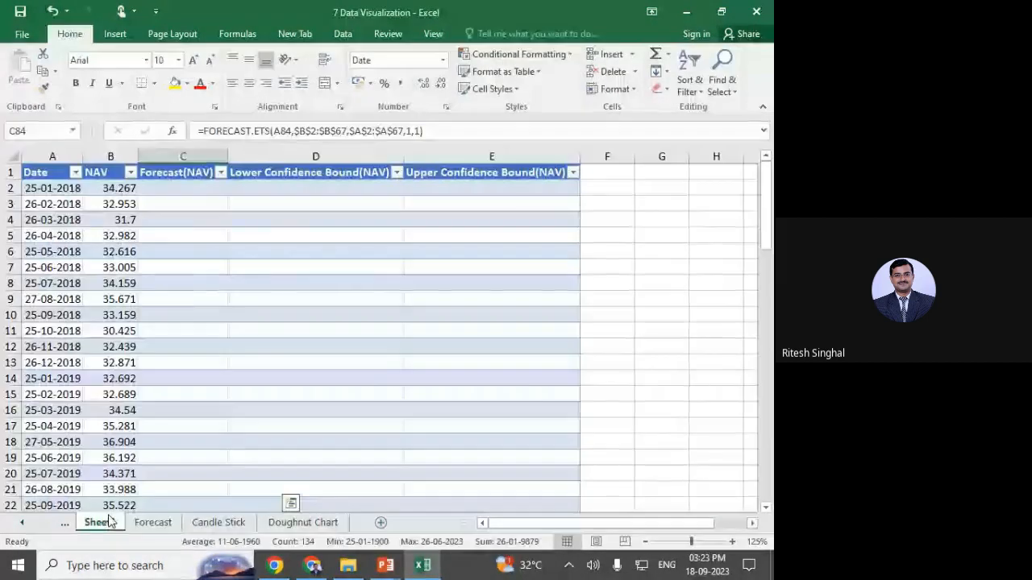
Create a line-chart forecast worksheet from the Date and NAV data on the Forecast sheet, with the forecast ending 26-11-2024.
left_click(165, 524)
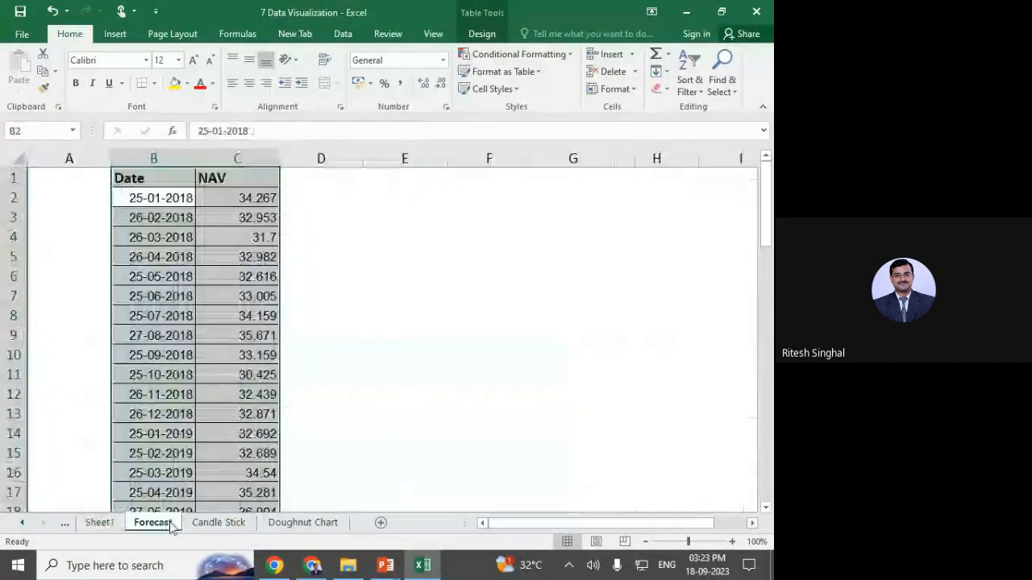
left_click(207, 525)
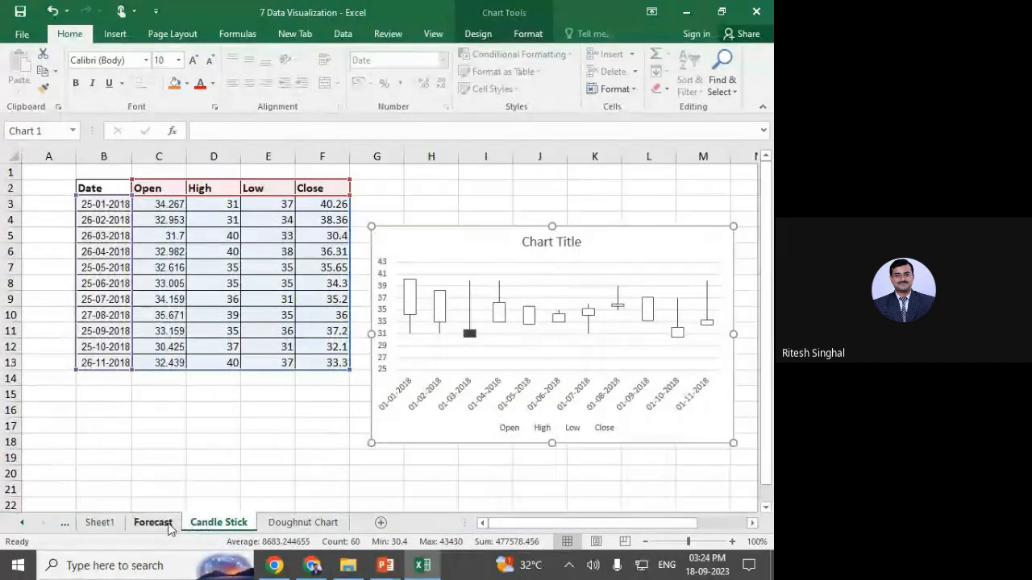
left_click(152, 522)
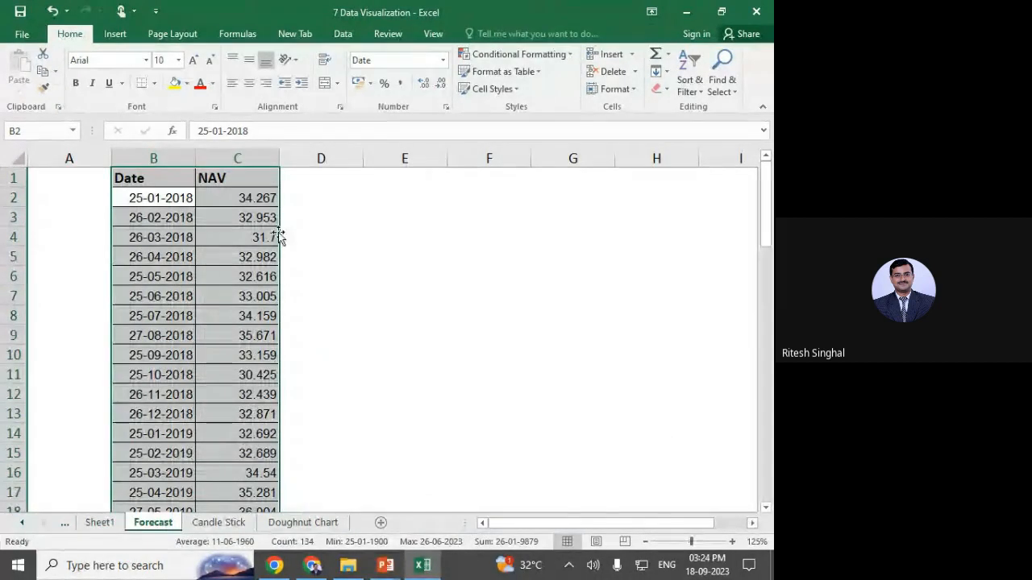
left_click(344, 35)
left_click(597, 81)
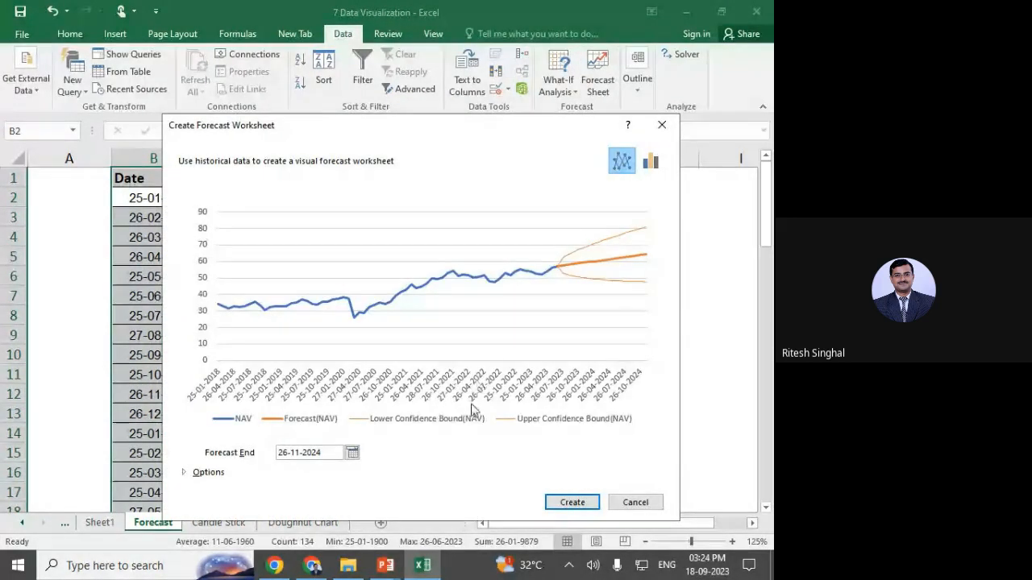
left_click(552, 502)
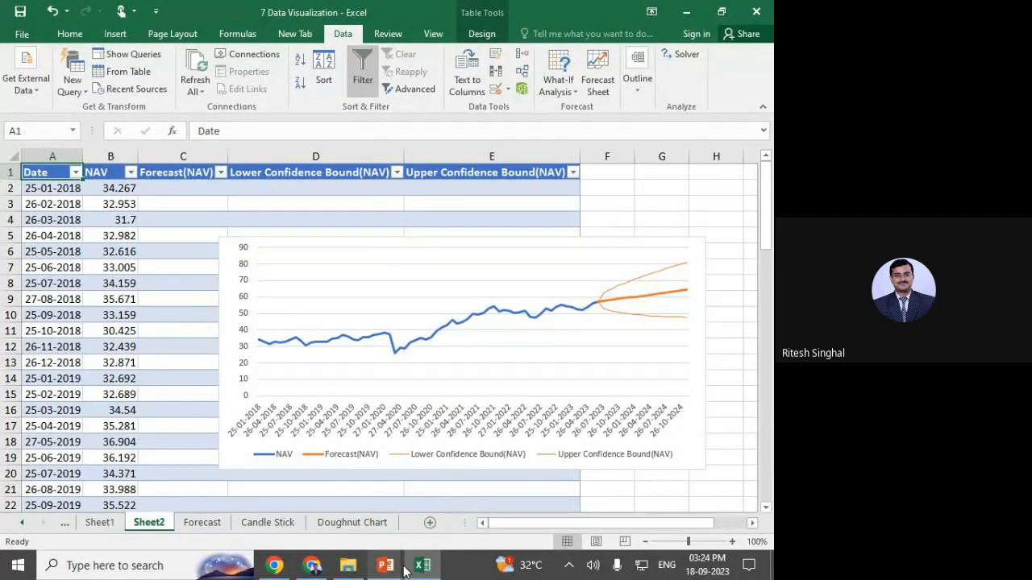
View the Content slide in the running PowerPoint slide show and return to the Excel forecast worksheet.
mouse_move(387, 569)
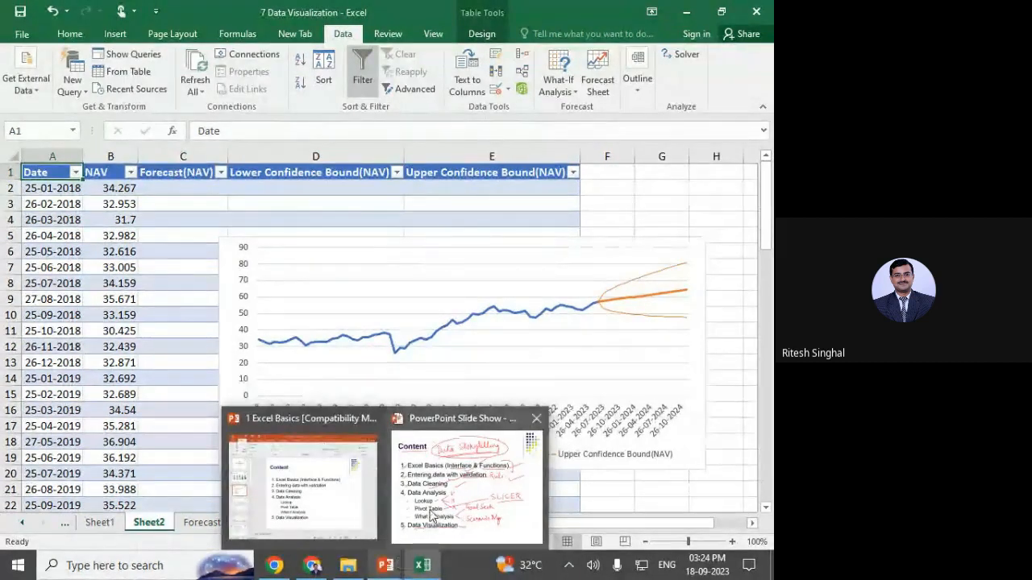
left_click(466, 488)
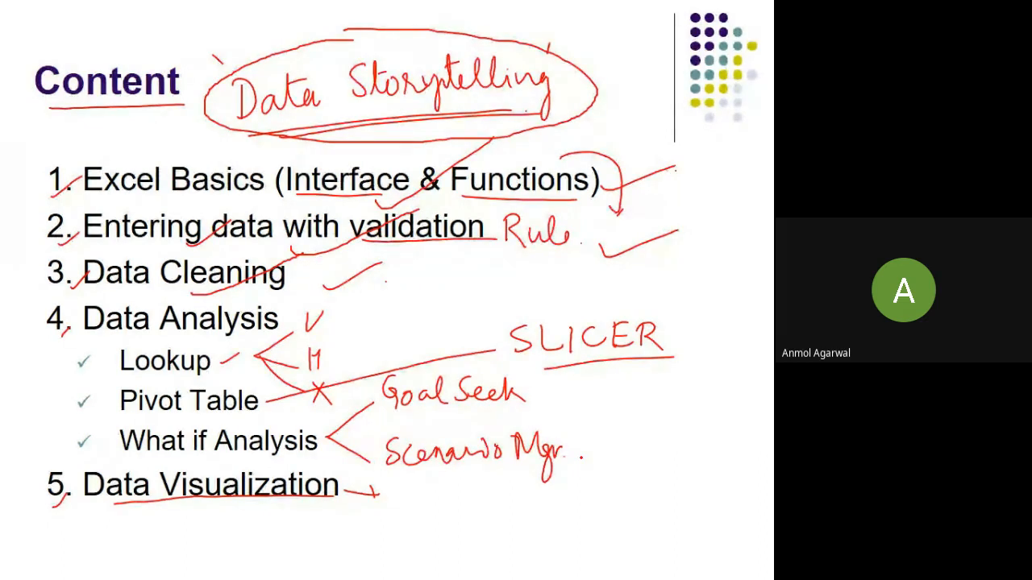
key("alt+Tab")
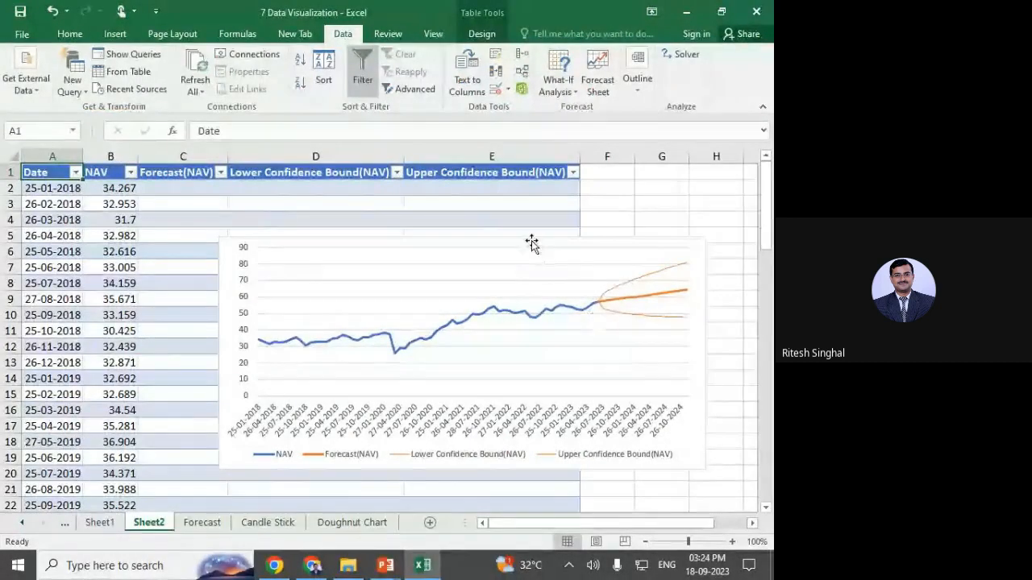
Enlarge the forecast chart on Sheet2 to span from column A to column H, down to about row 21.
left_click(532, 242)
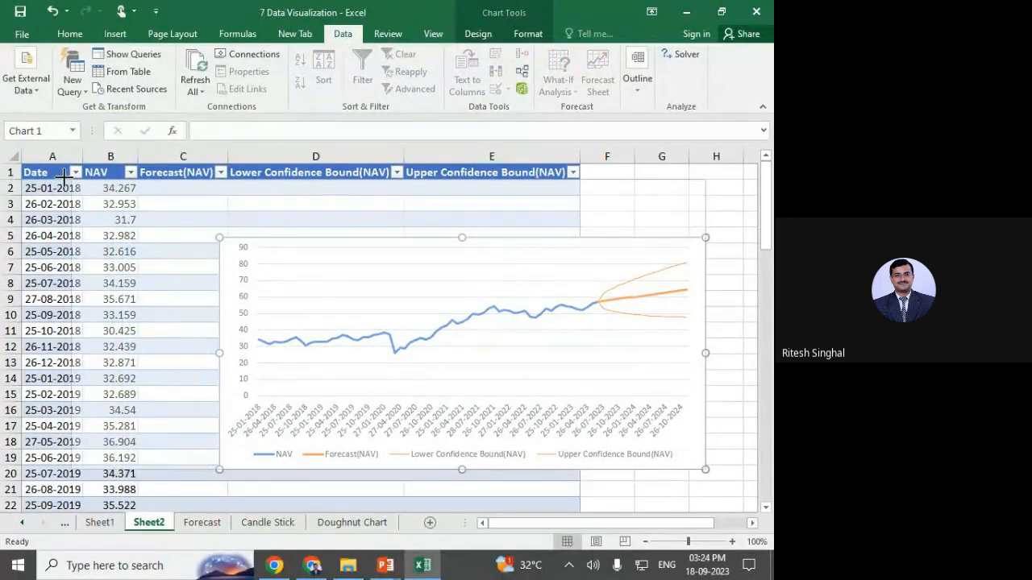
left_click_drag(65, 175, 64, 177)
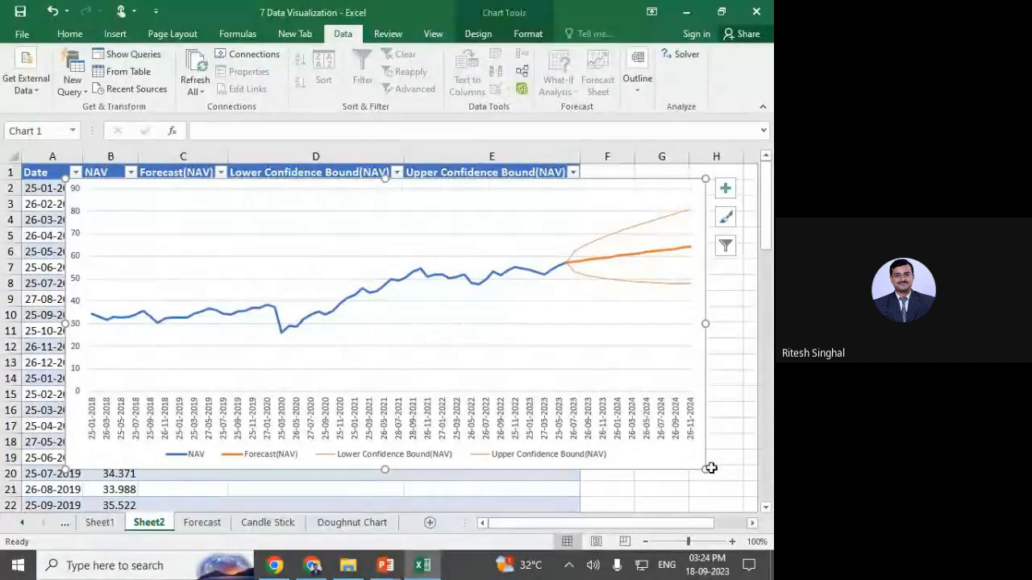
left_click_drag(710, 468, 726, 487)
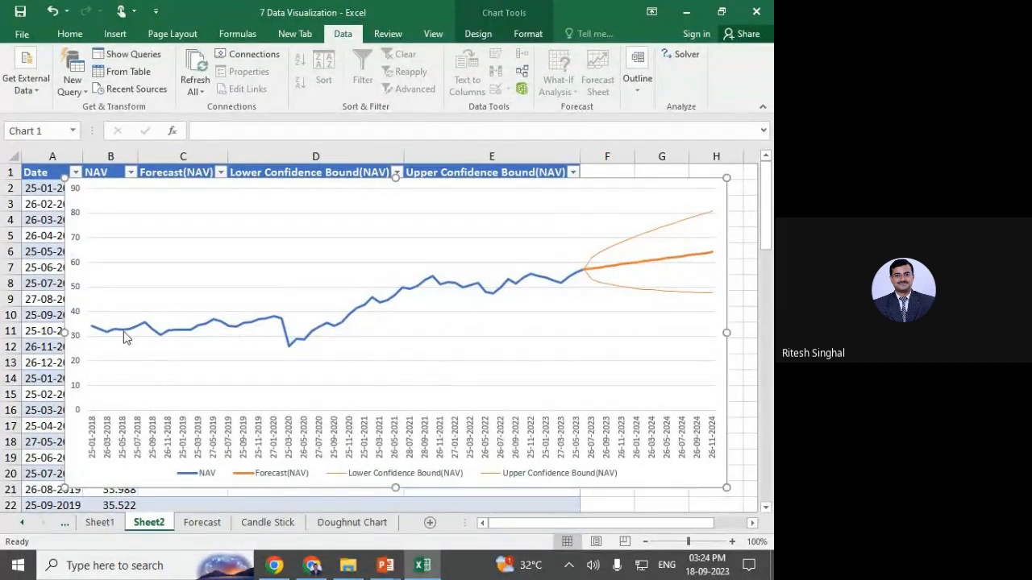
mouse_move(108, 337)
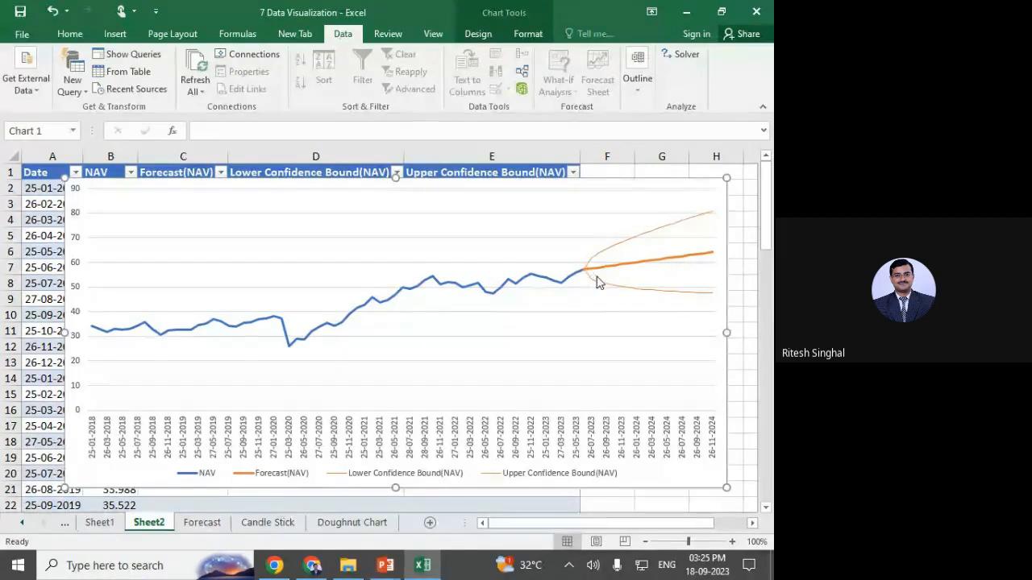
mouse_move(678, 224)
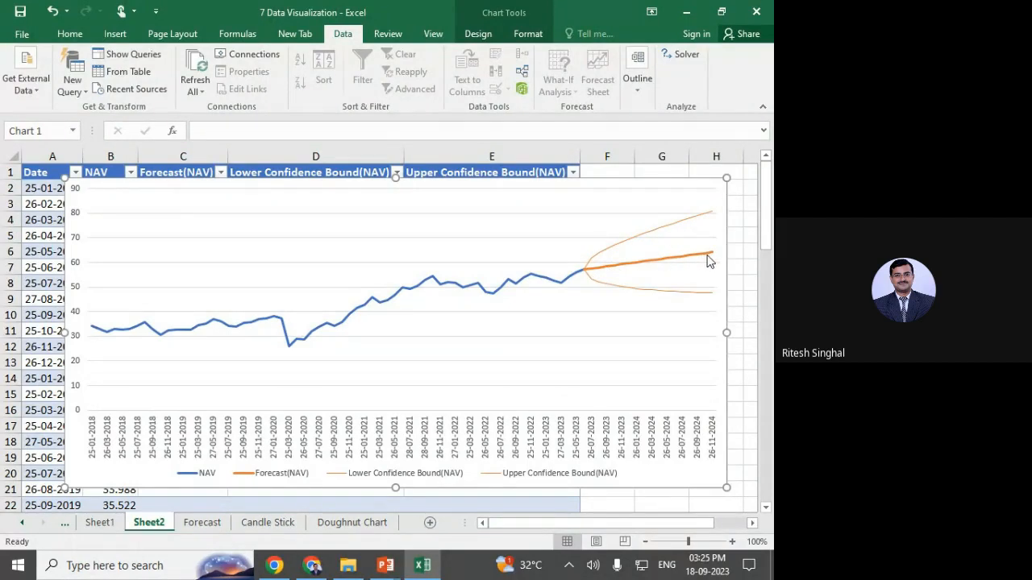
Switch to the PowerPoint slide show and advance from the Content slide through the Excel basics slides to the shortcut key tables.
left_click(384, 567)
left_click(432, 475)
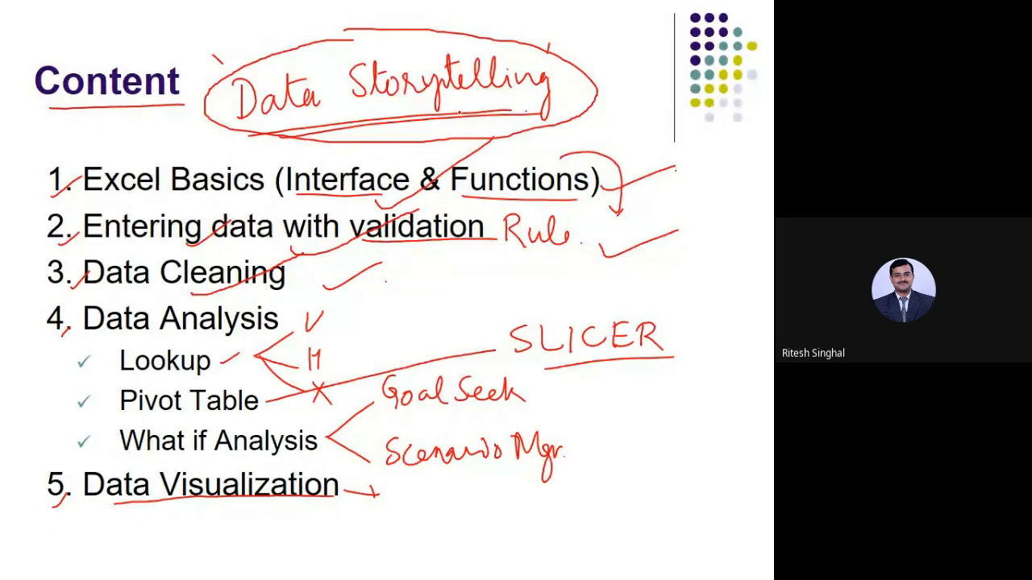
key("Right")
key("Right")
key("Right")
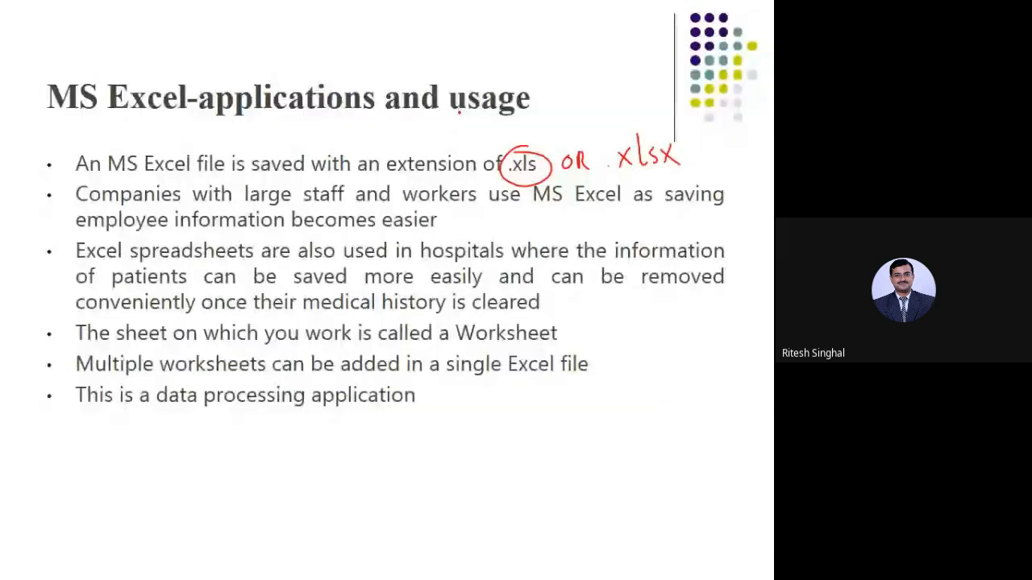
key("Right")
key("Right")
key("Right")
key("Right")
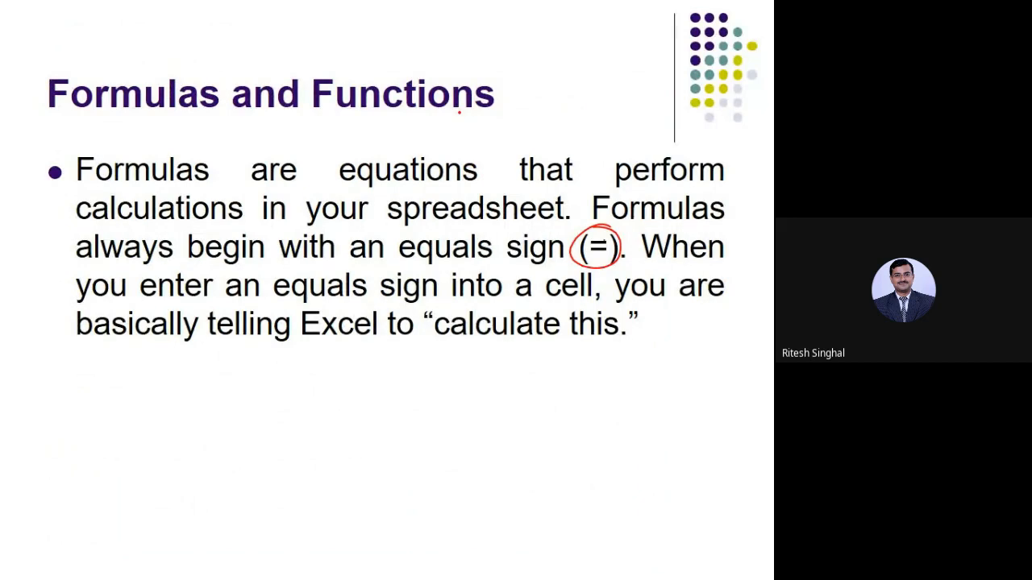
key("Right")
key("Right")
key("Right")
key("Right")
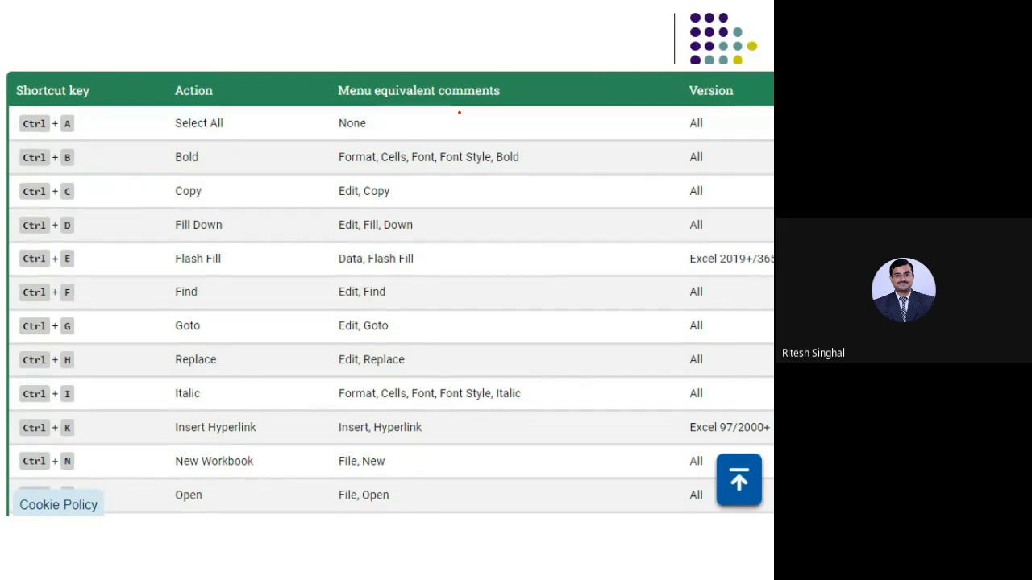
scroll(459, 112, "down", 7)
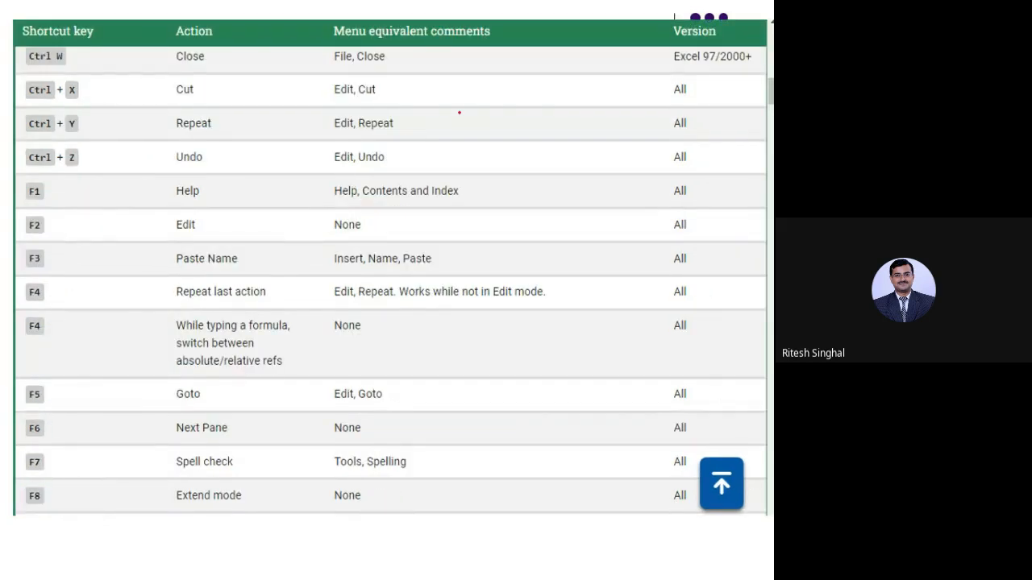